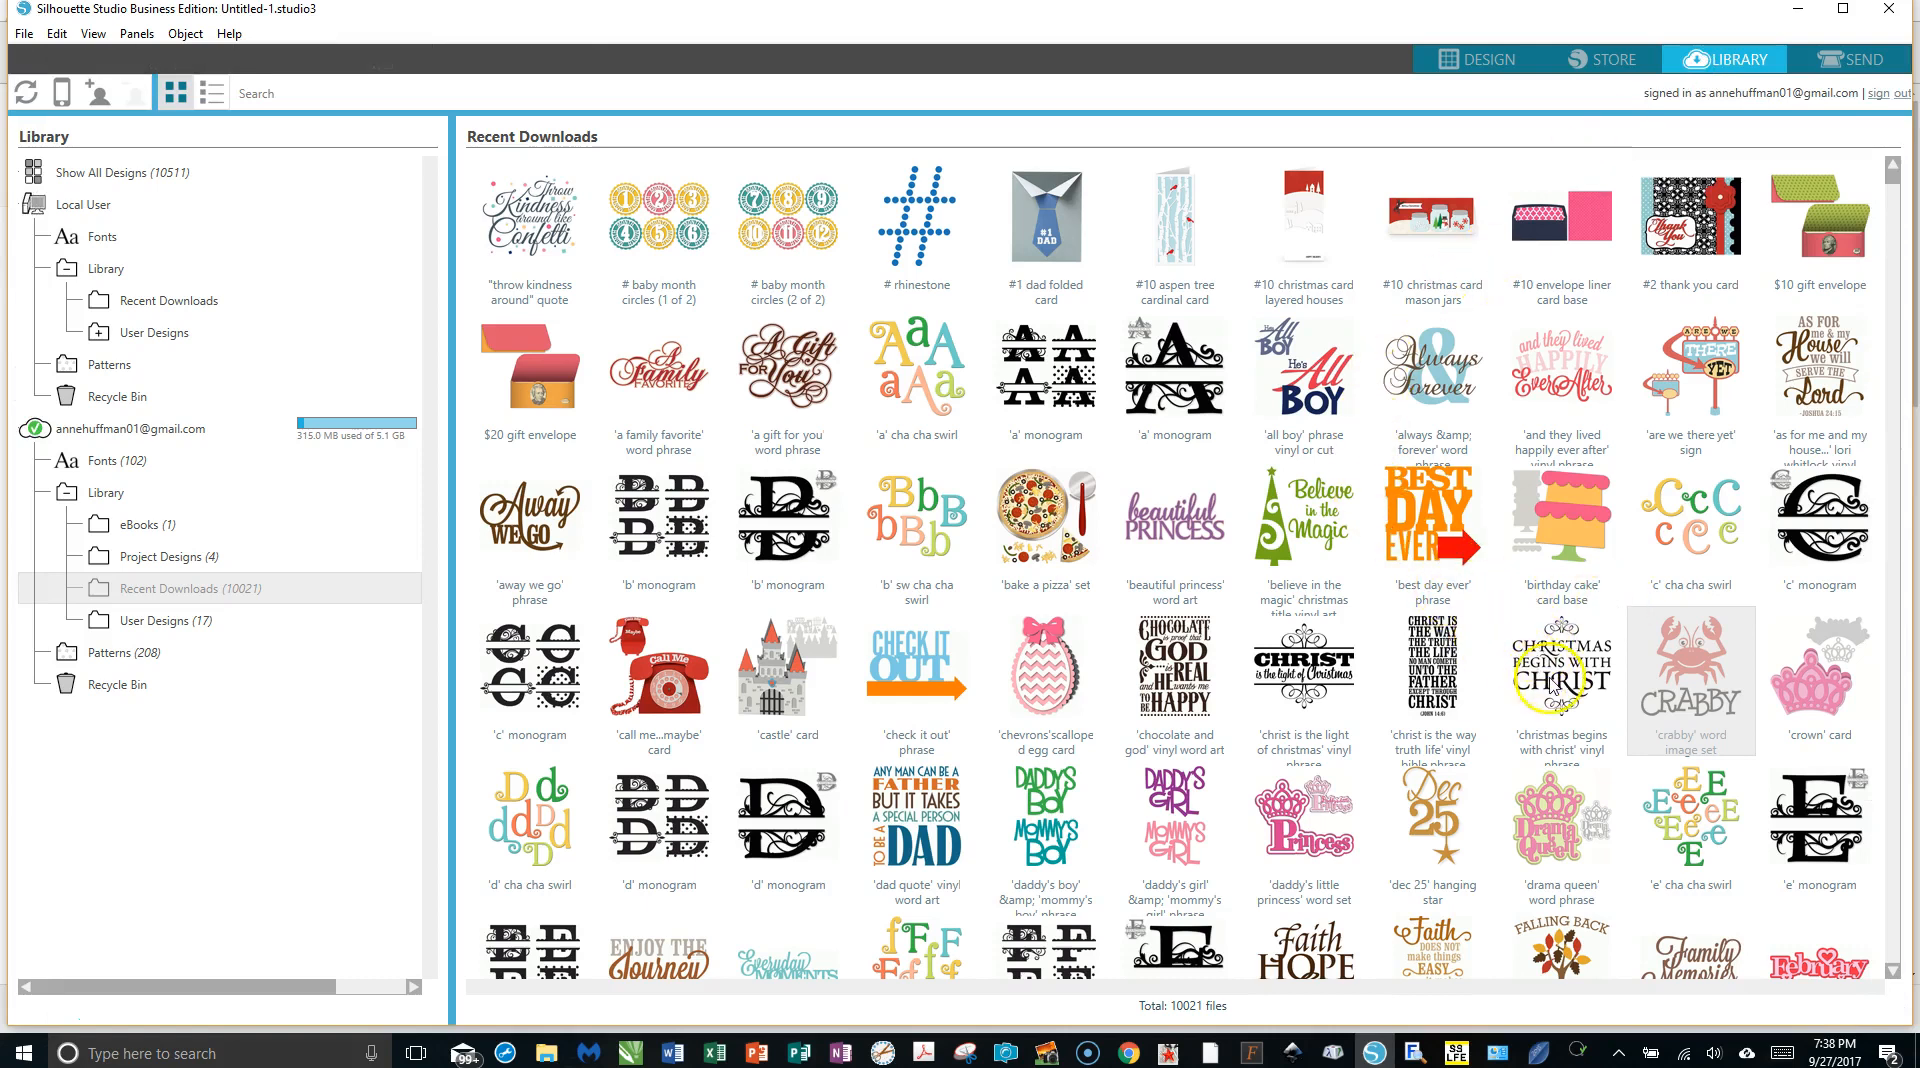
Open the 'crabby' word image set from the library and fill the crab's body with solid red.
click(1566, 692)
double_click(1668, 679)
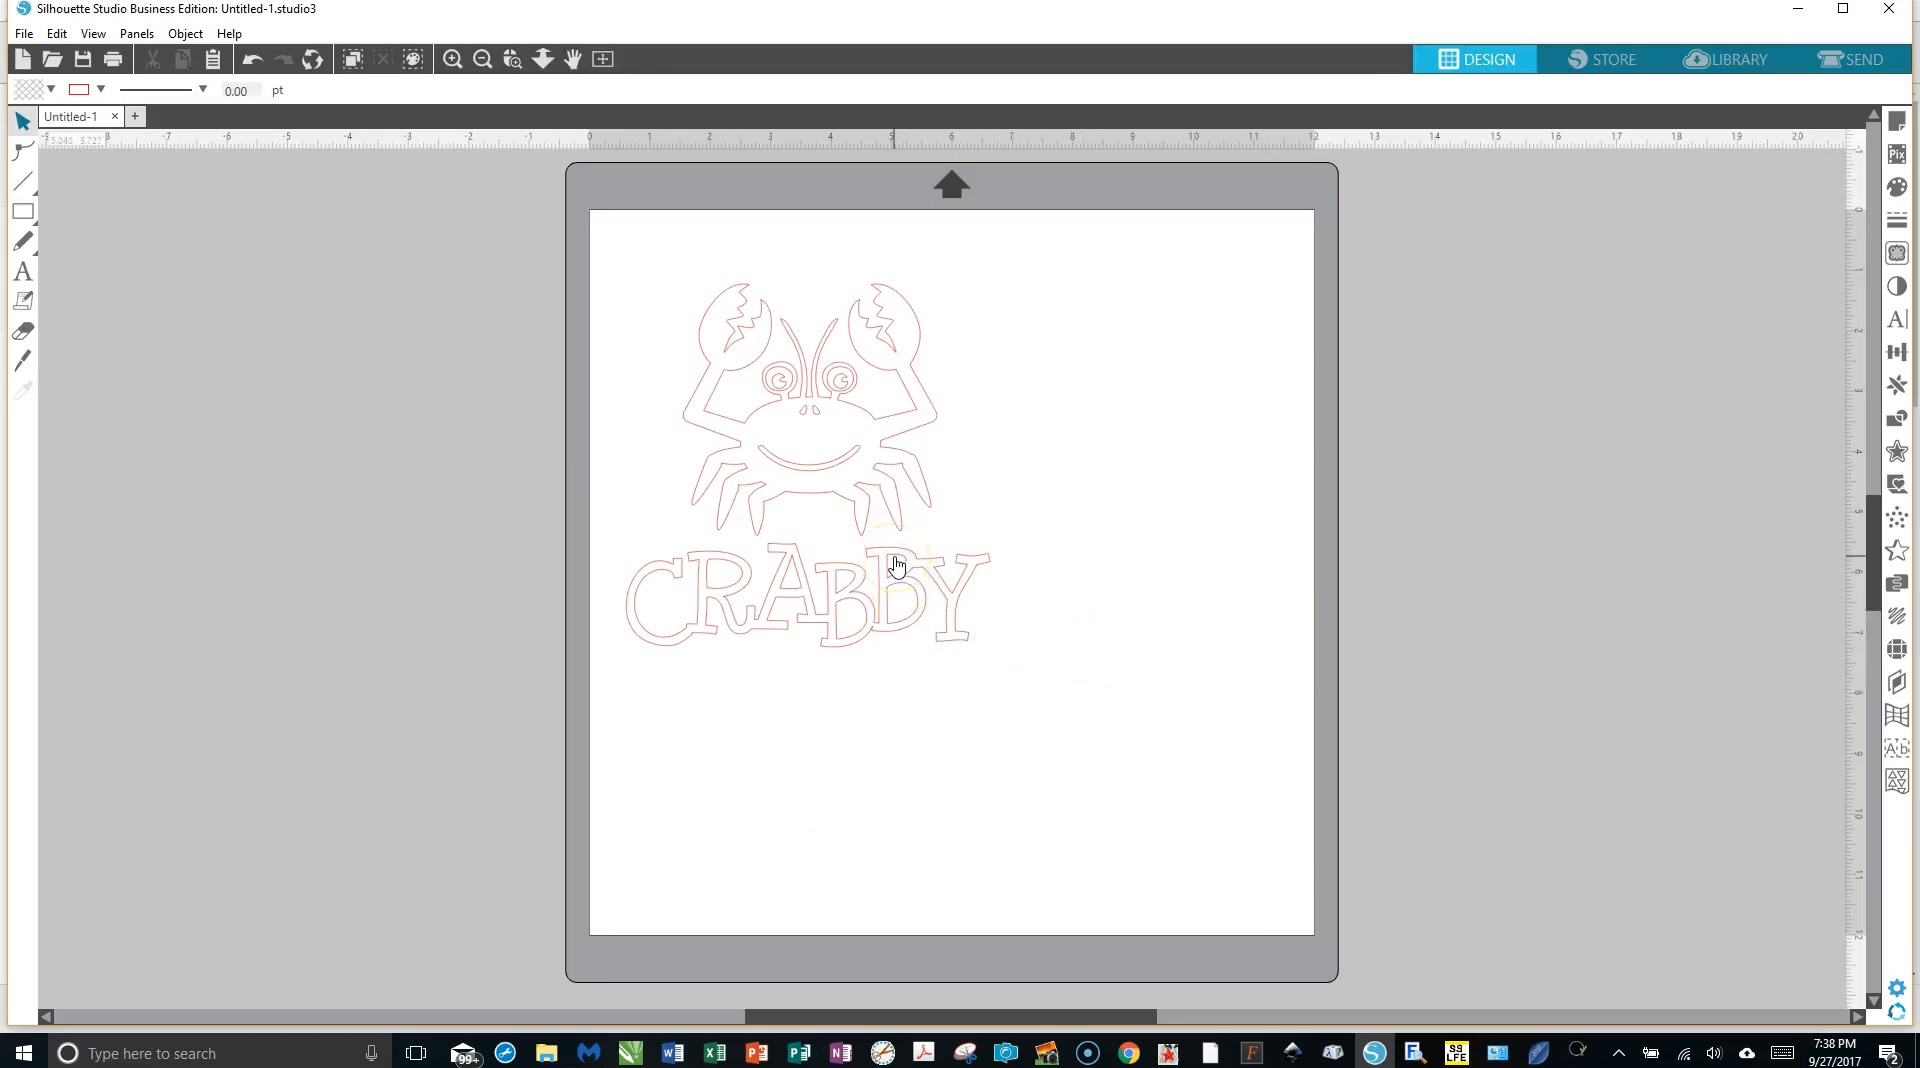
click(868, 513)
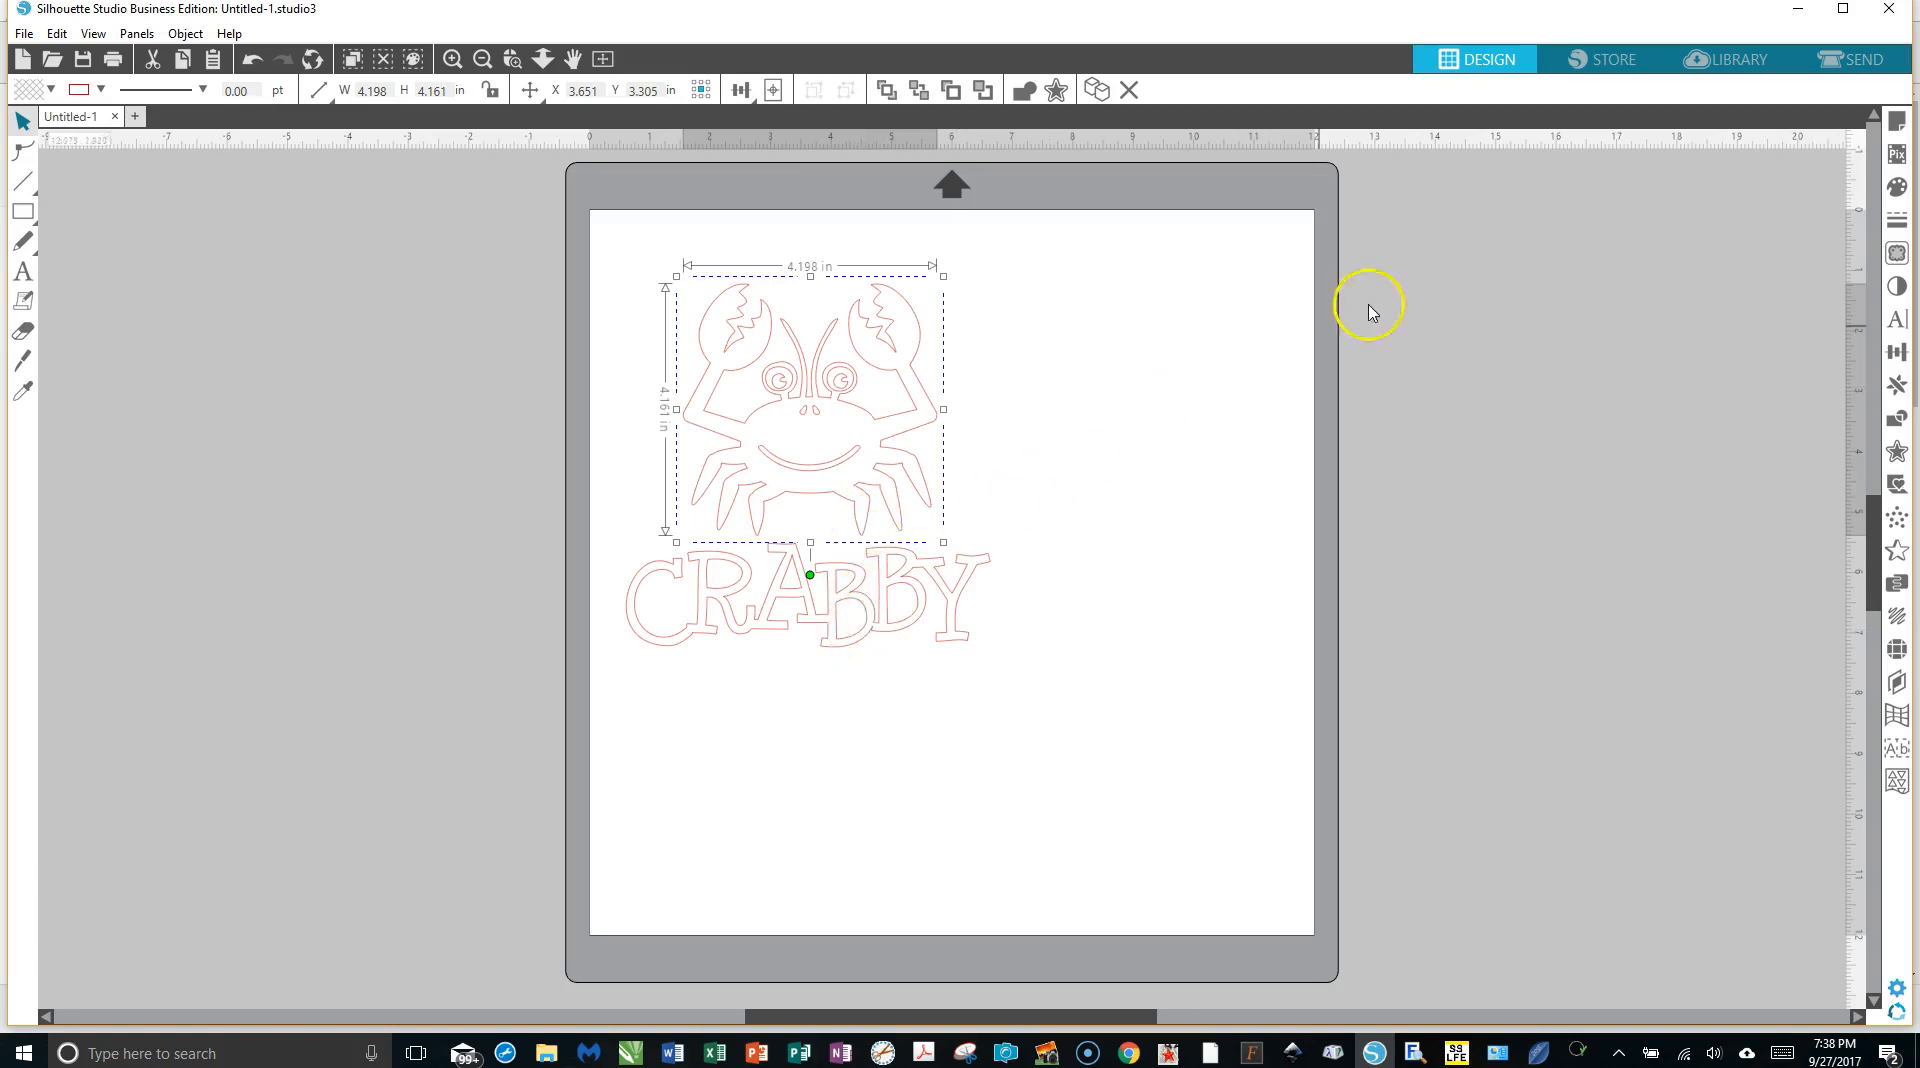
click(1896, 190)
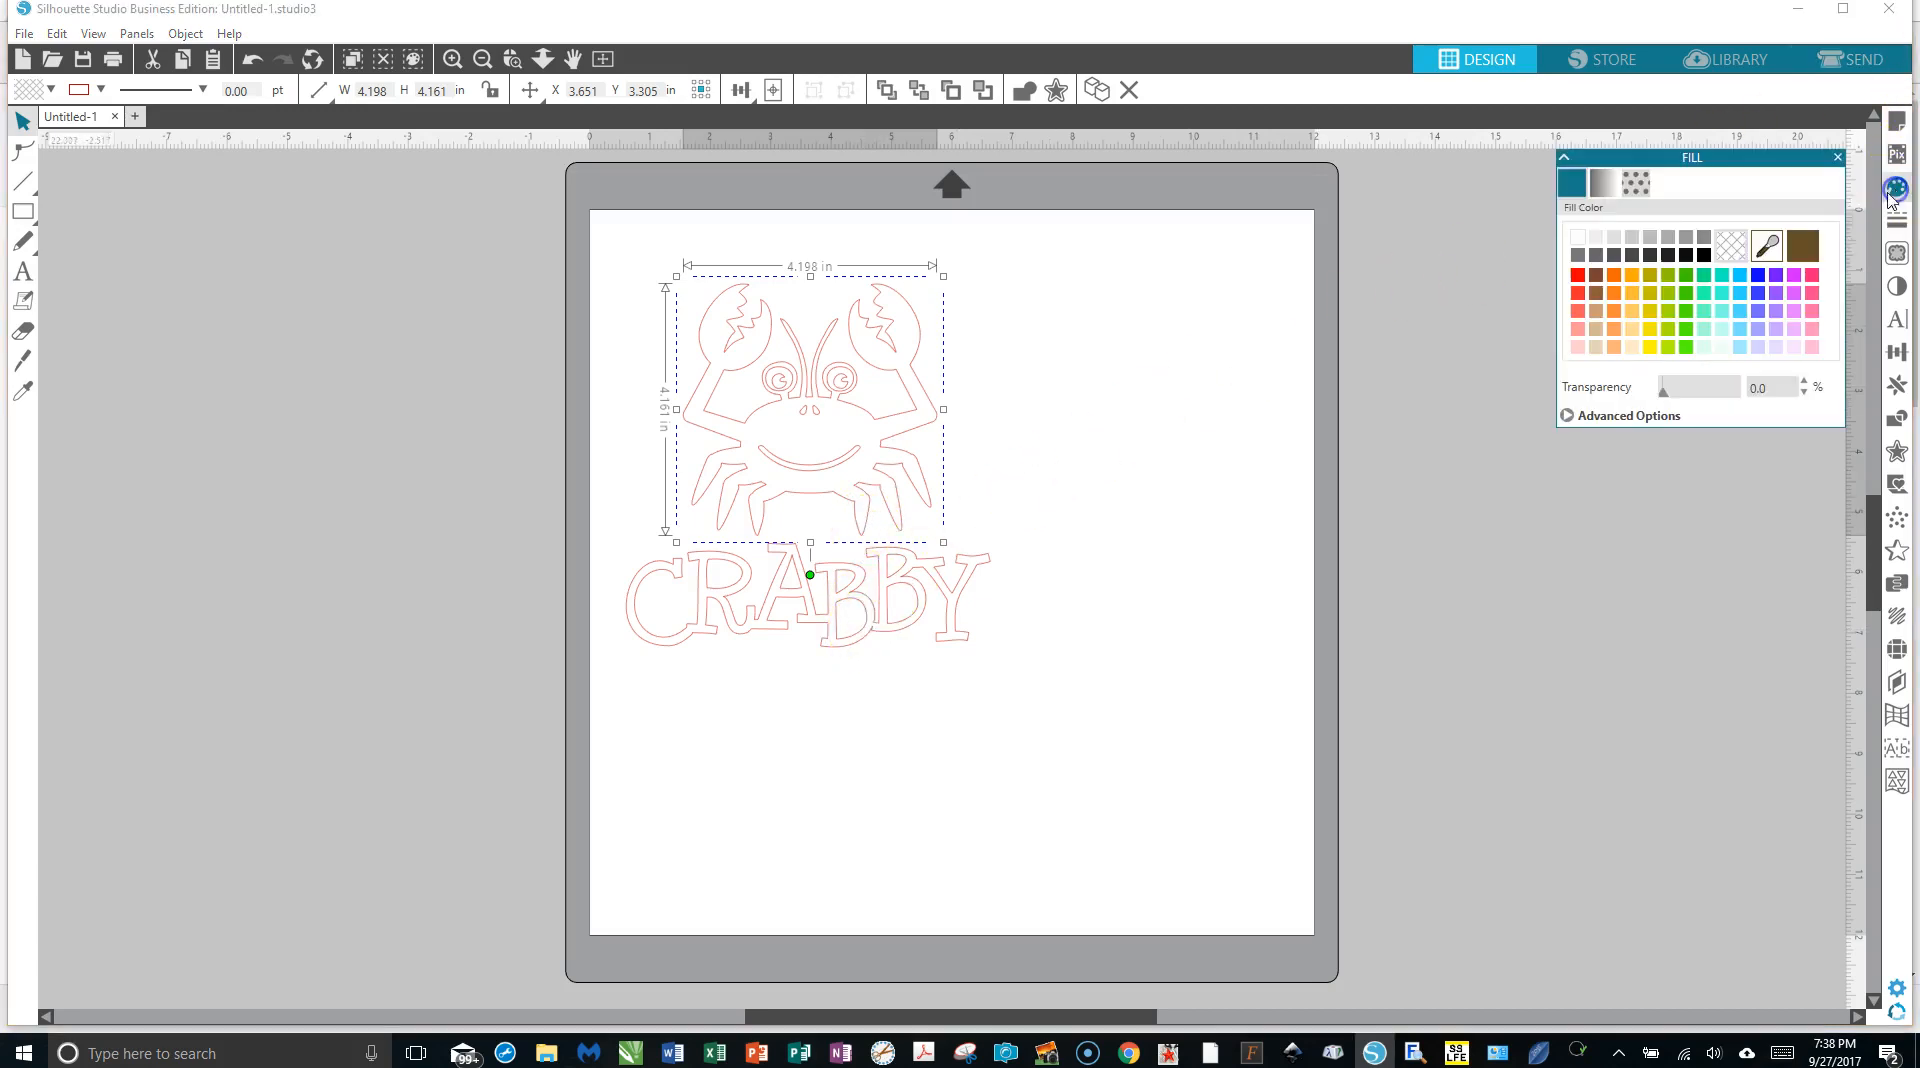
click(1578, 279)
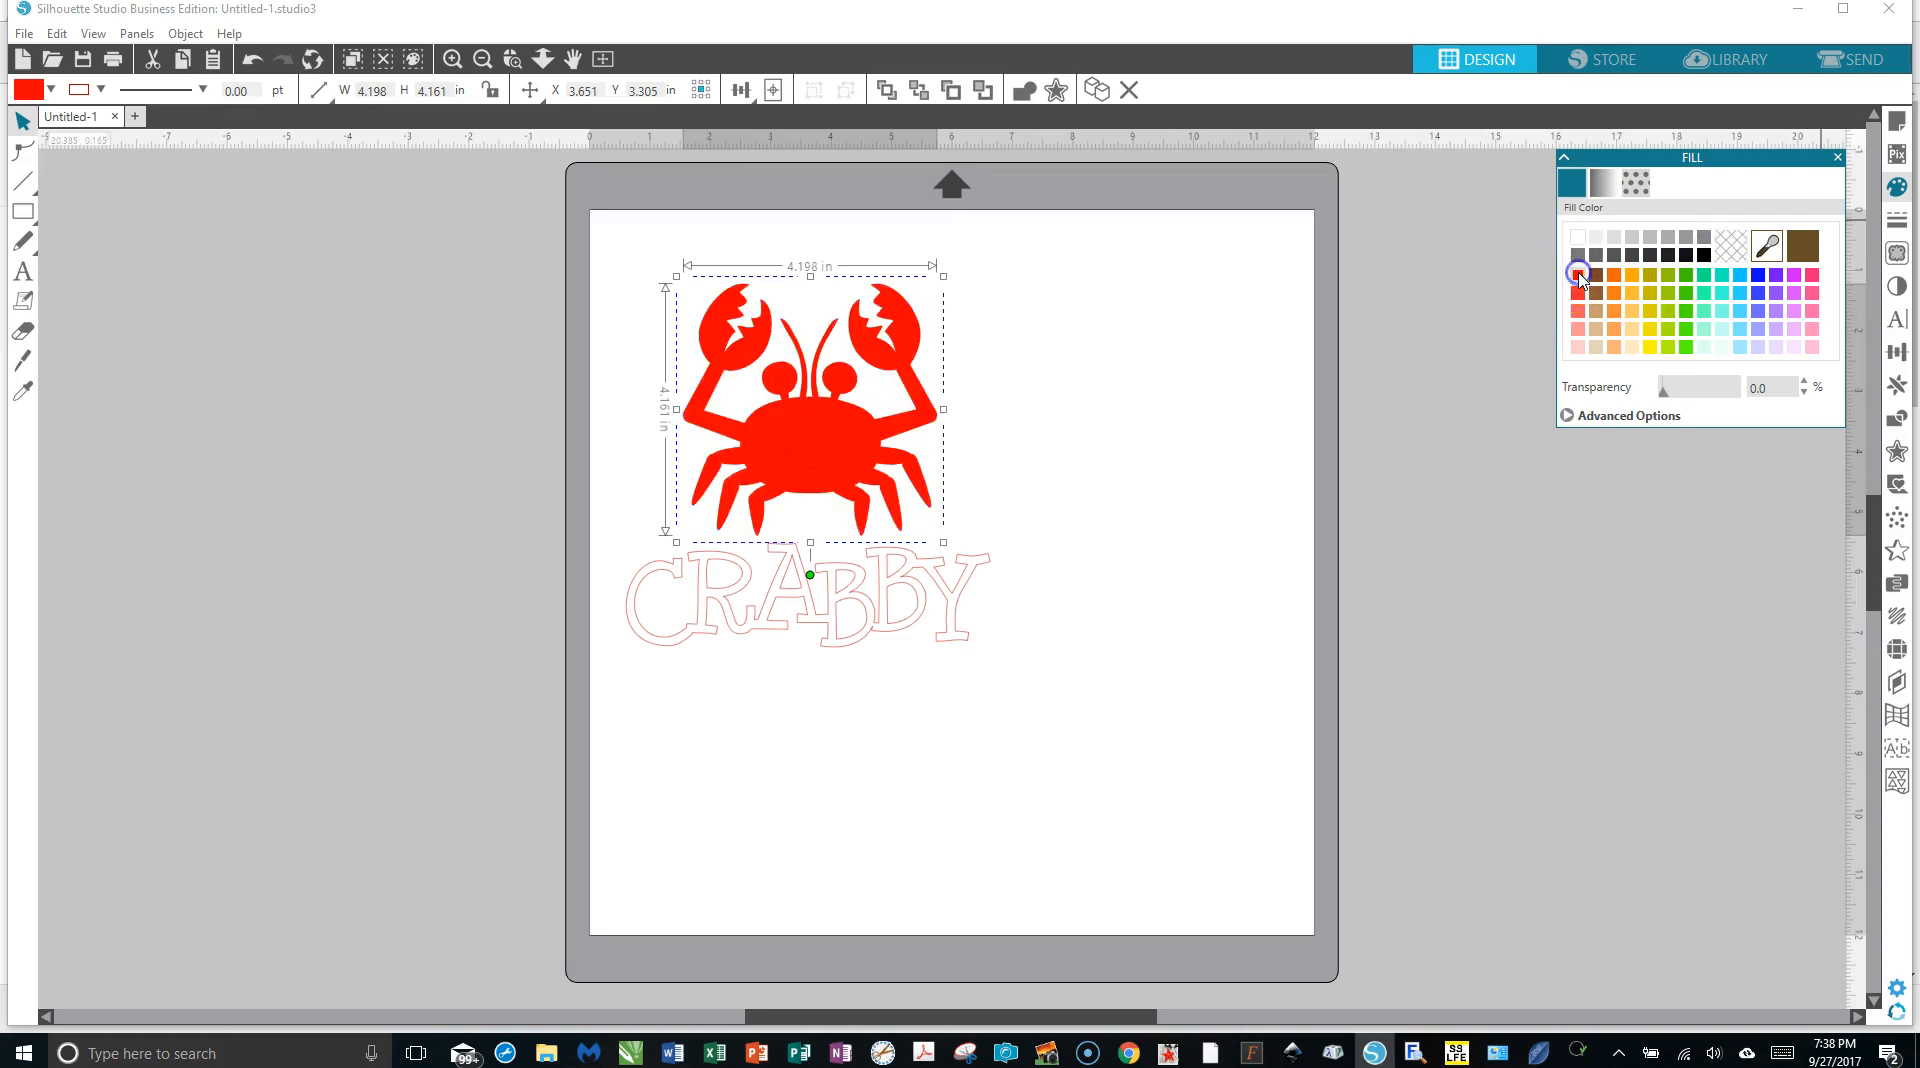
right_click(835, 455)
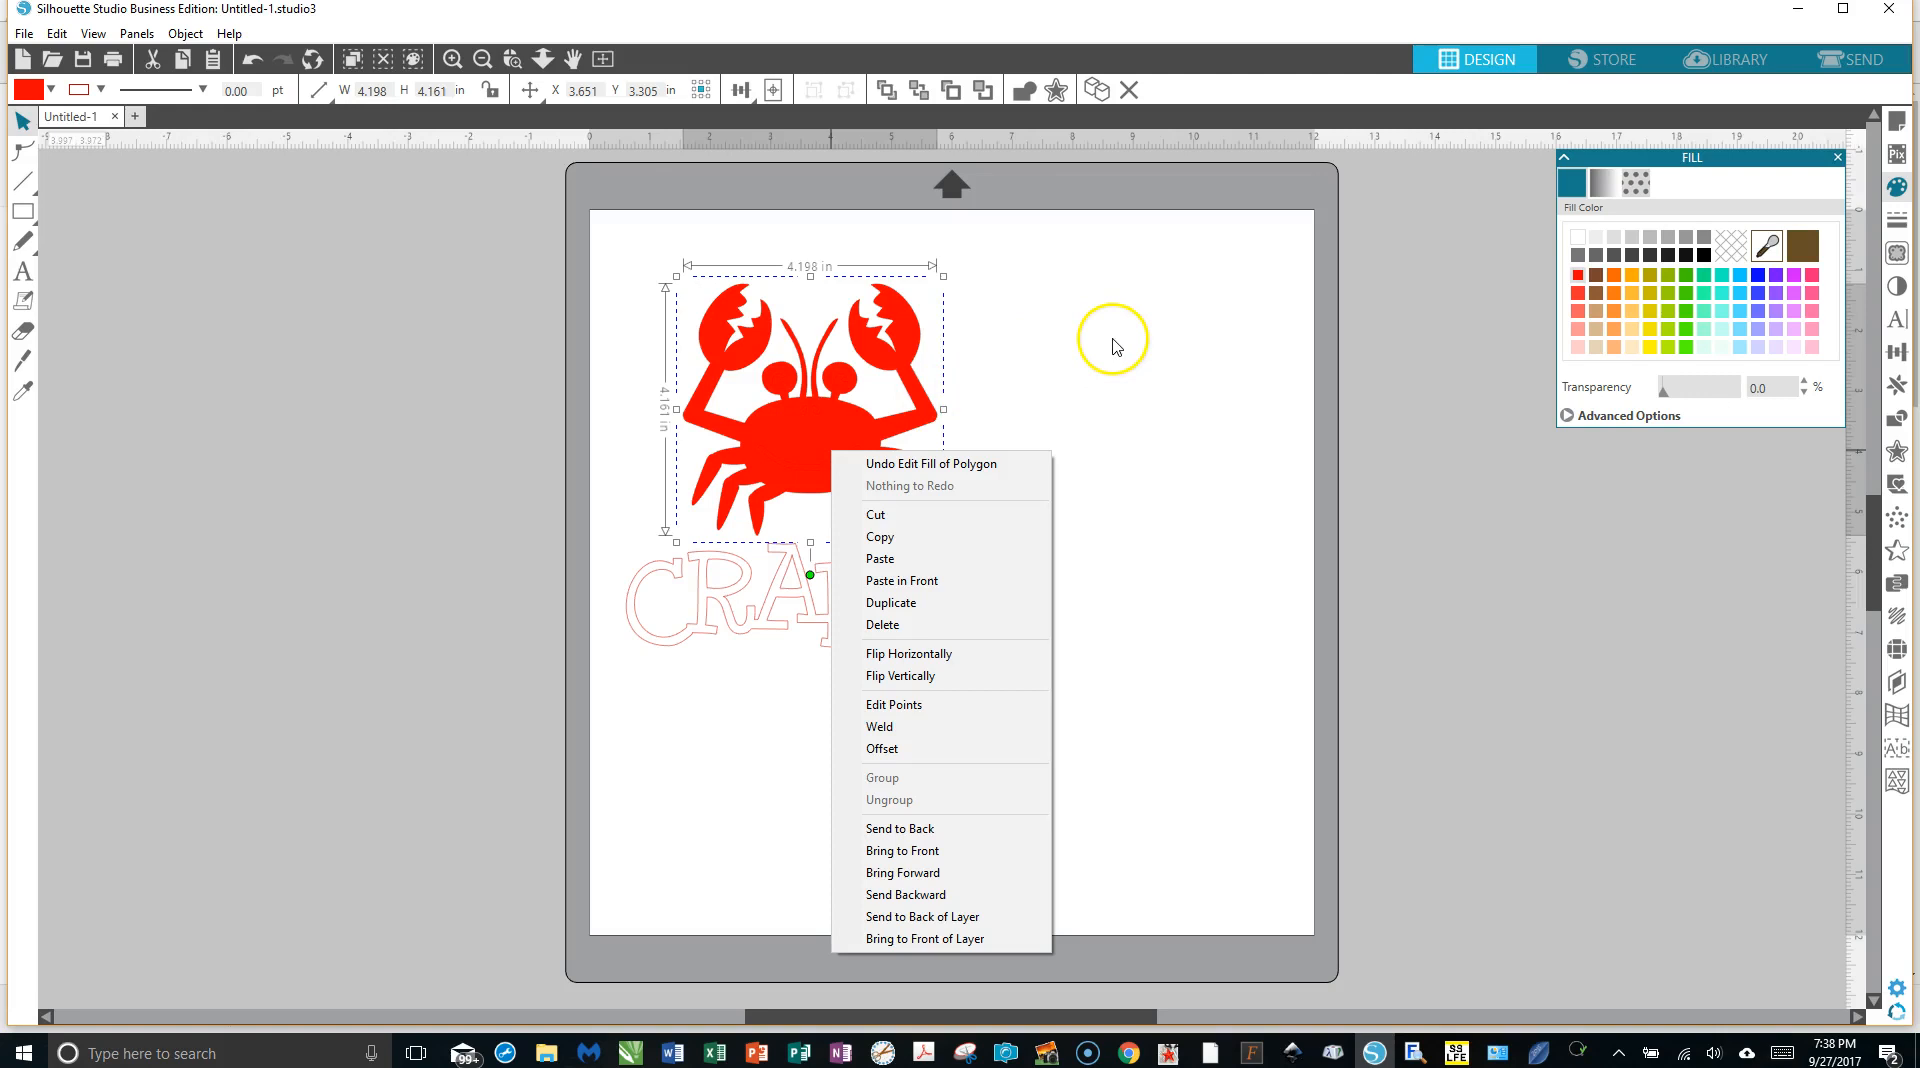
click(1174, 315)
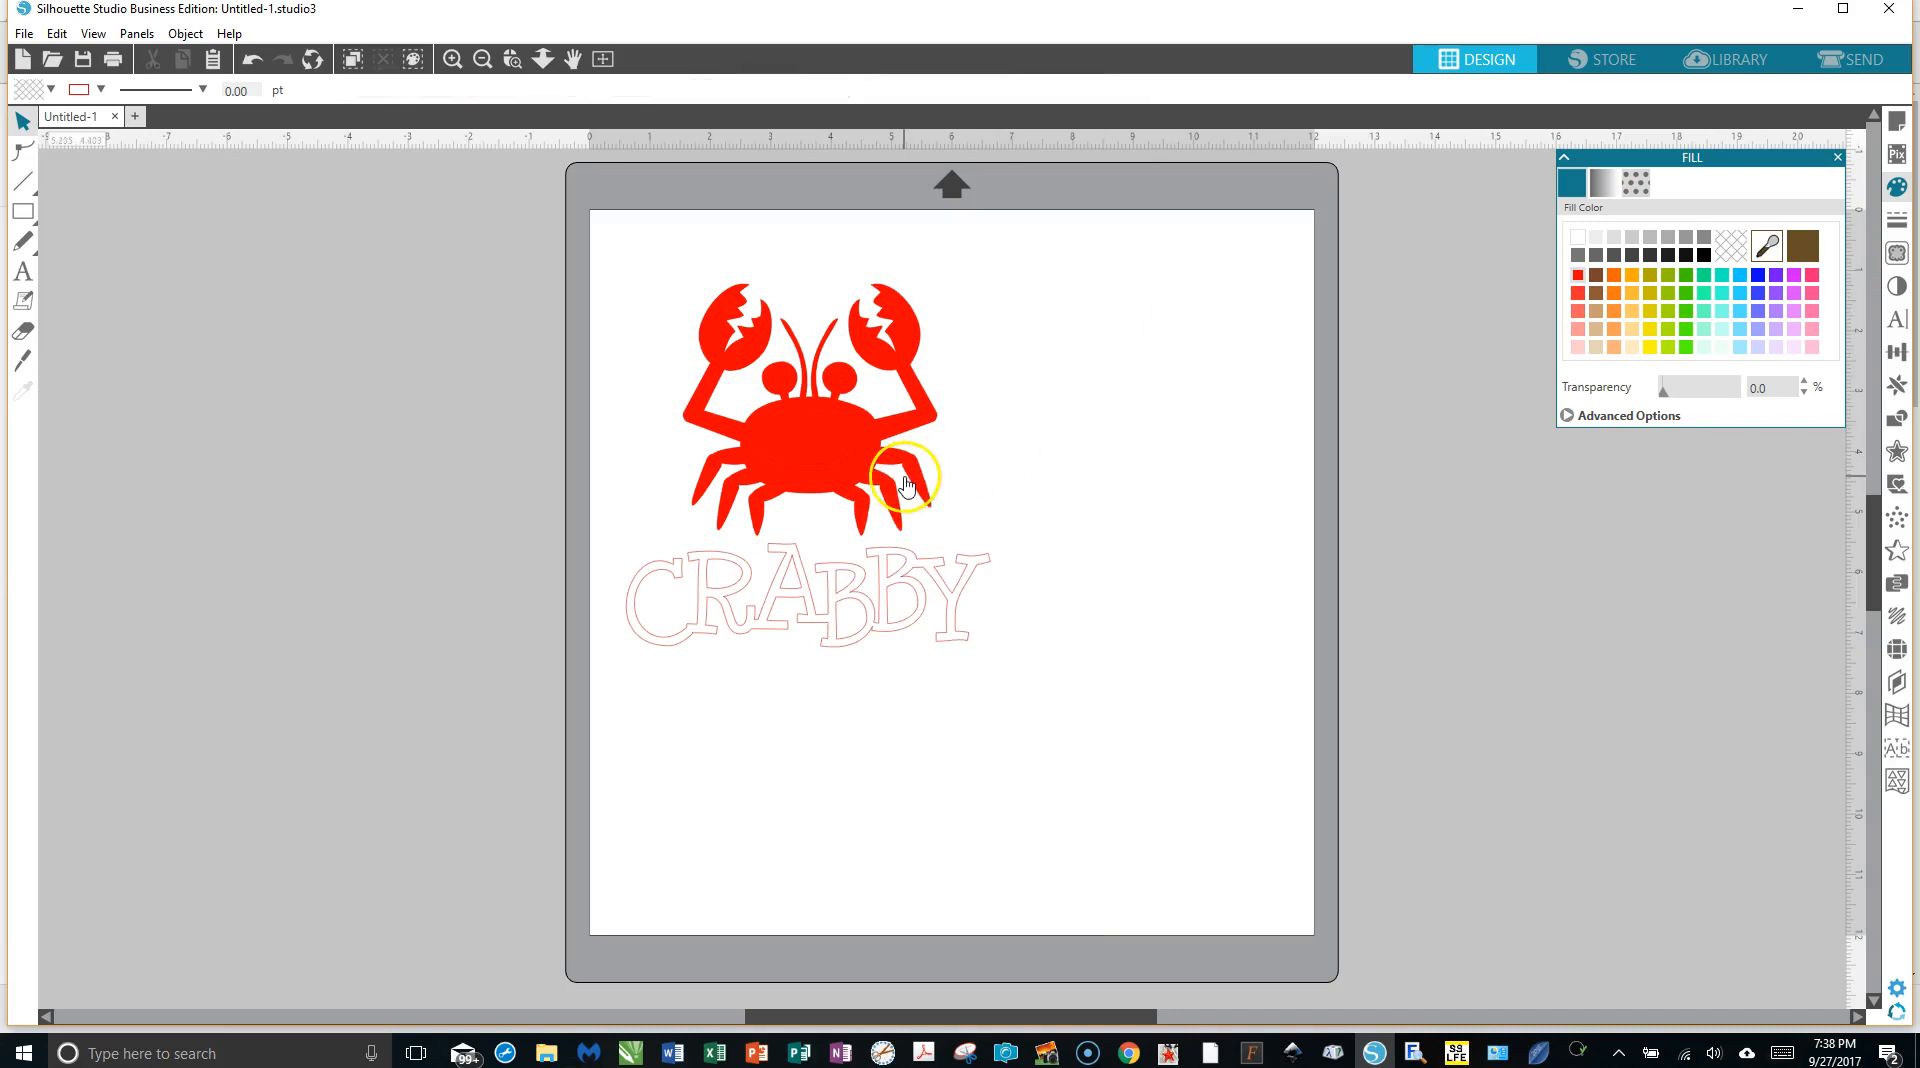
Set the crab body's fill transparency to 66%.
click(893, 429)
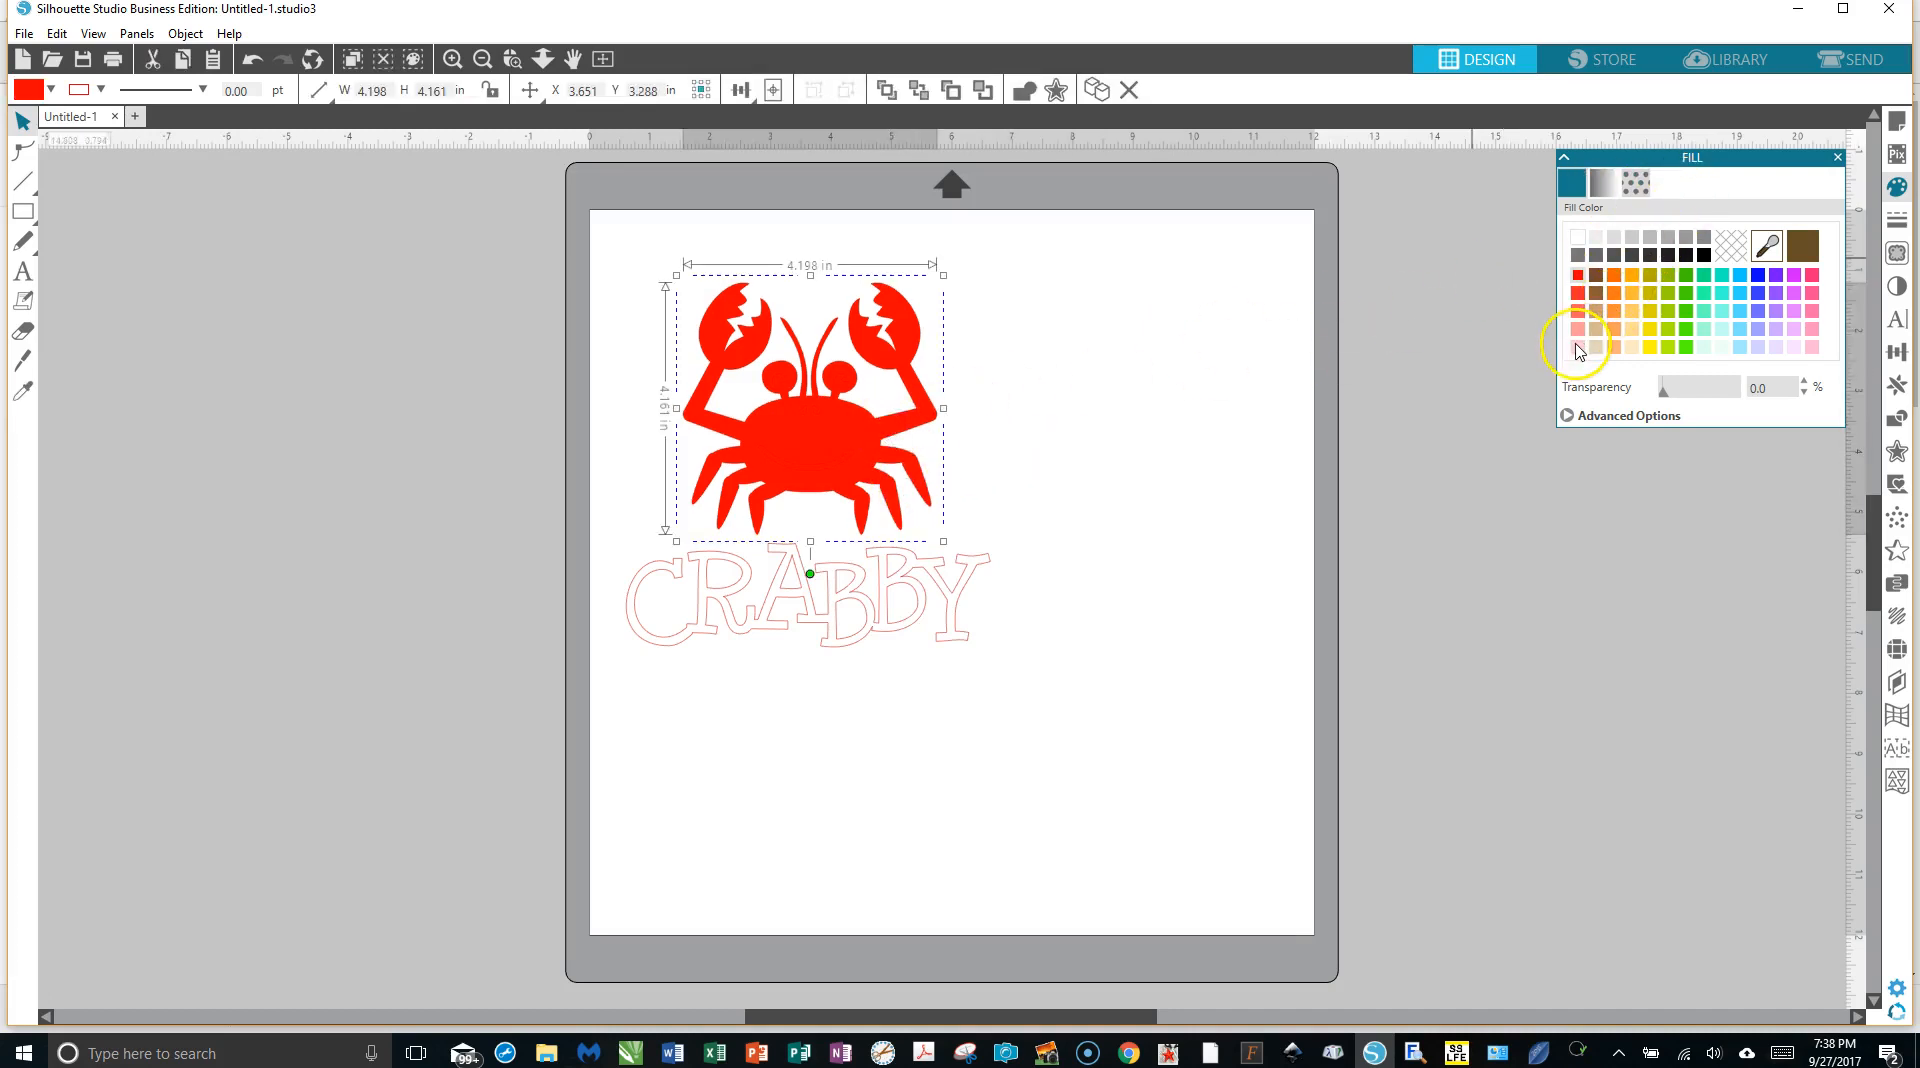
drag(1665, 395, 1711, 388)
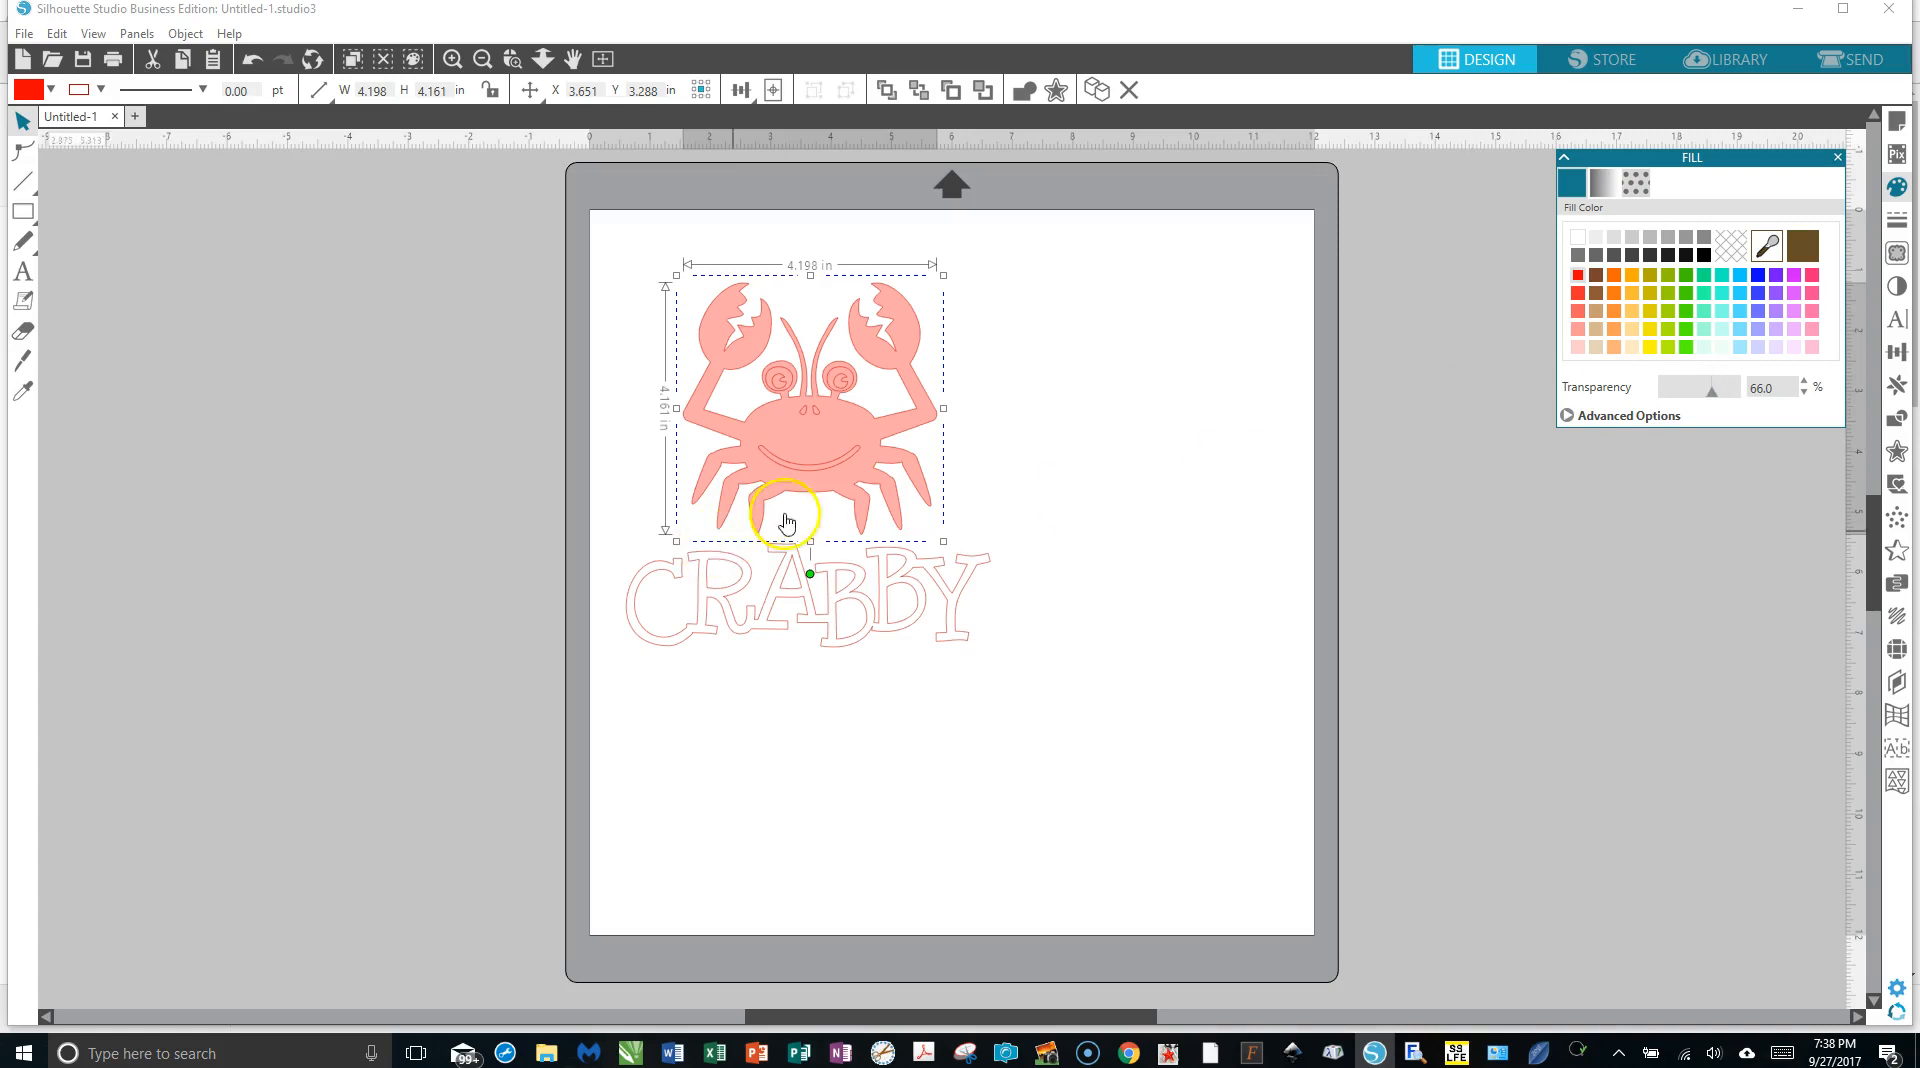
right_click(841, 385)
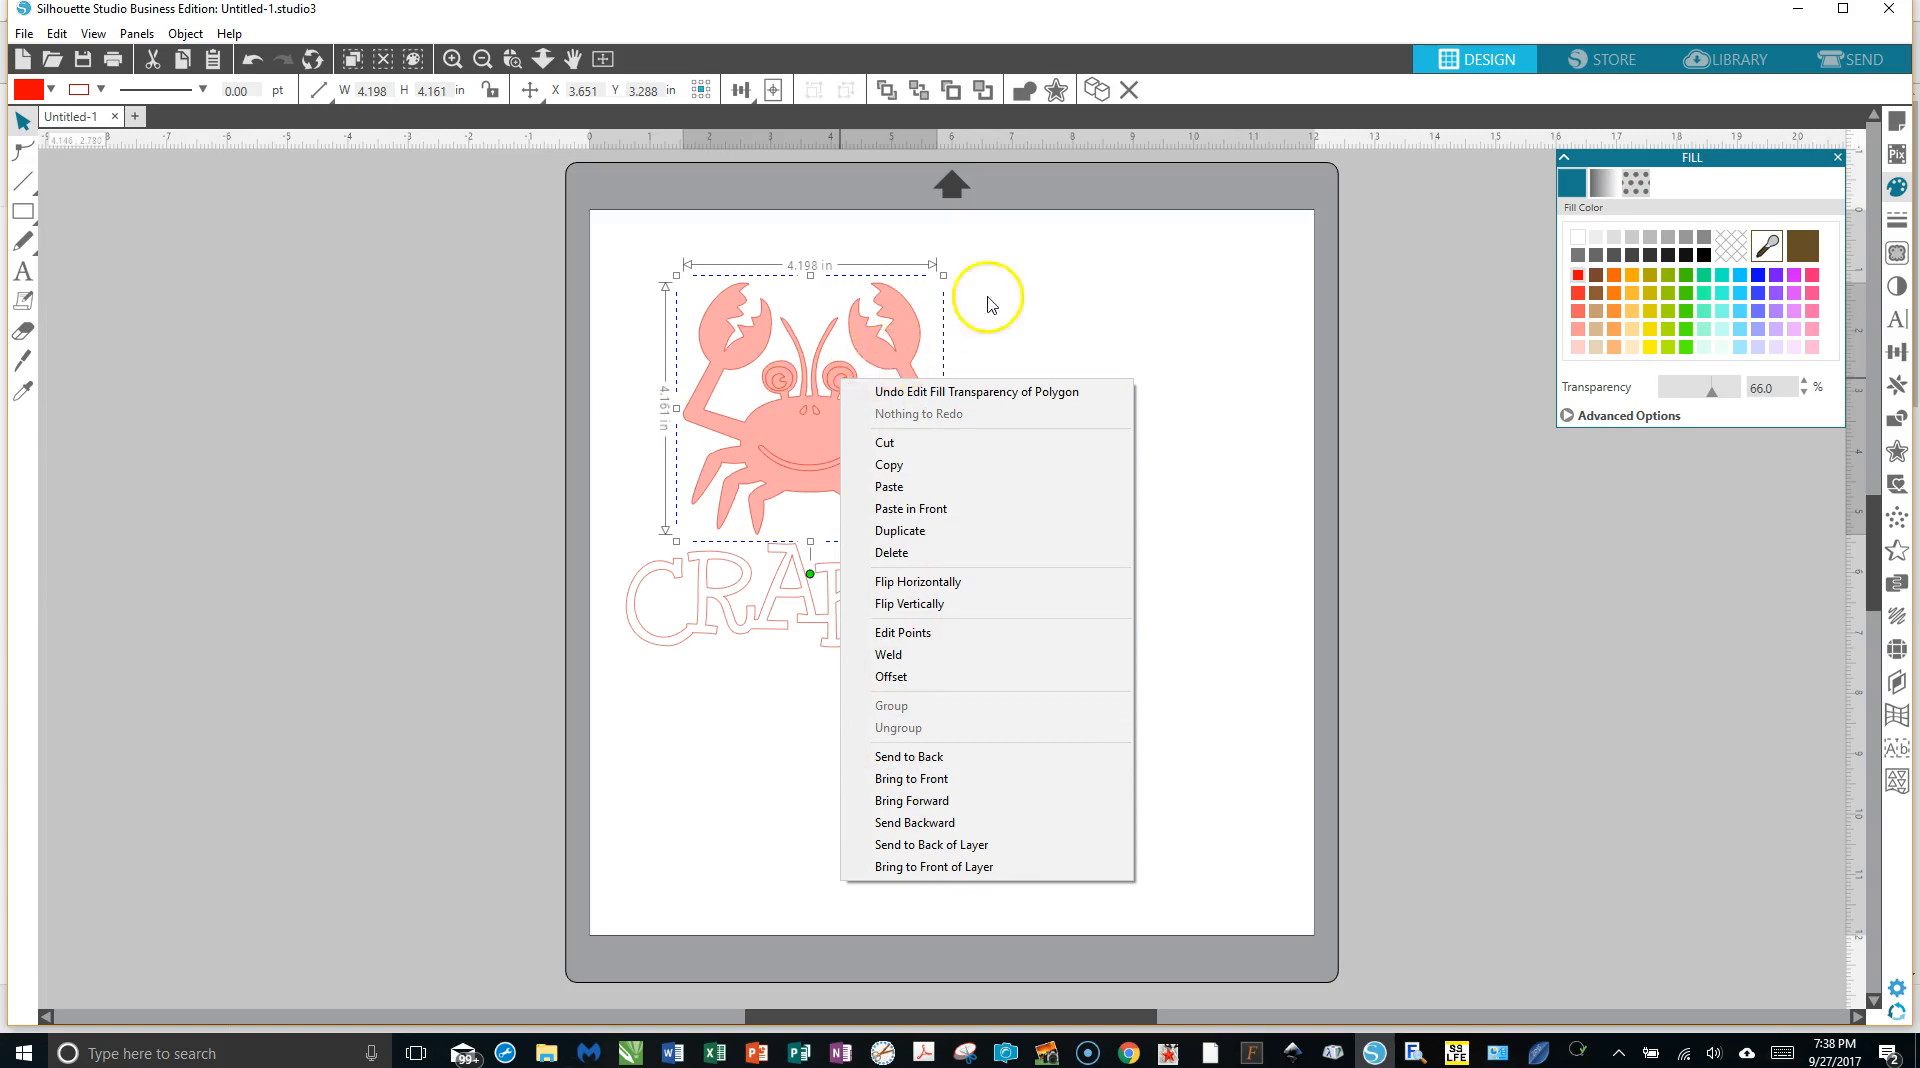
click(1104, 262)
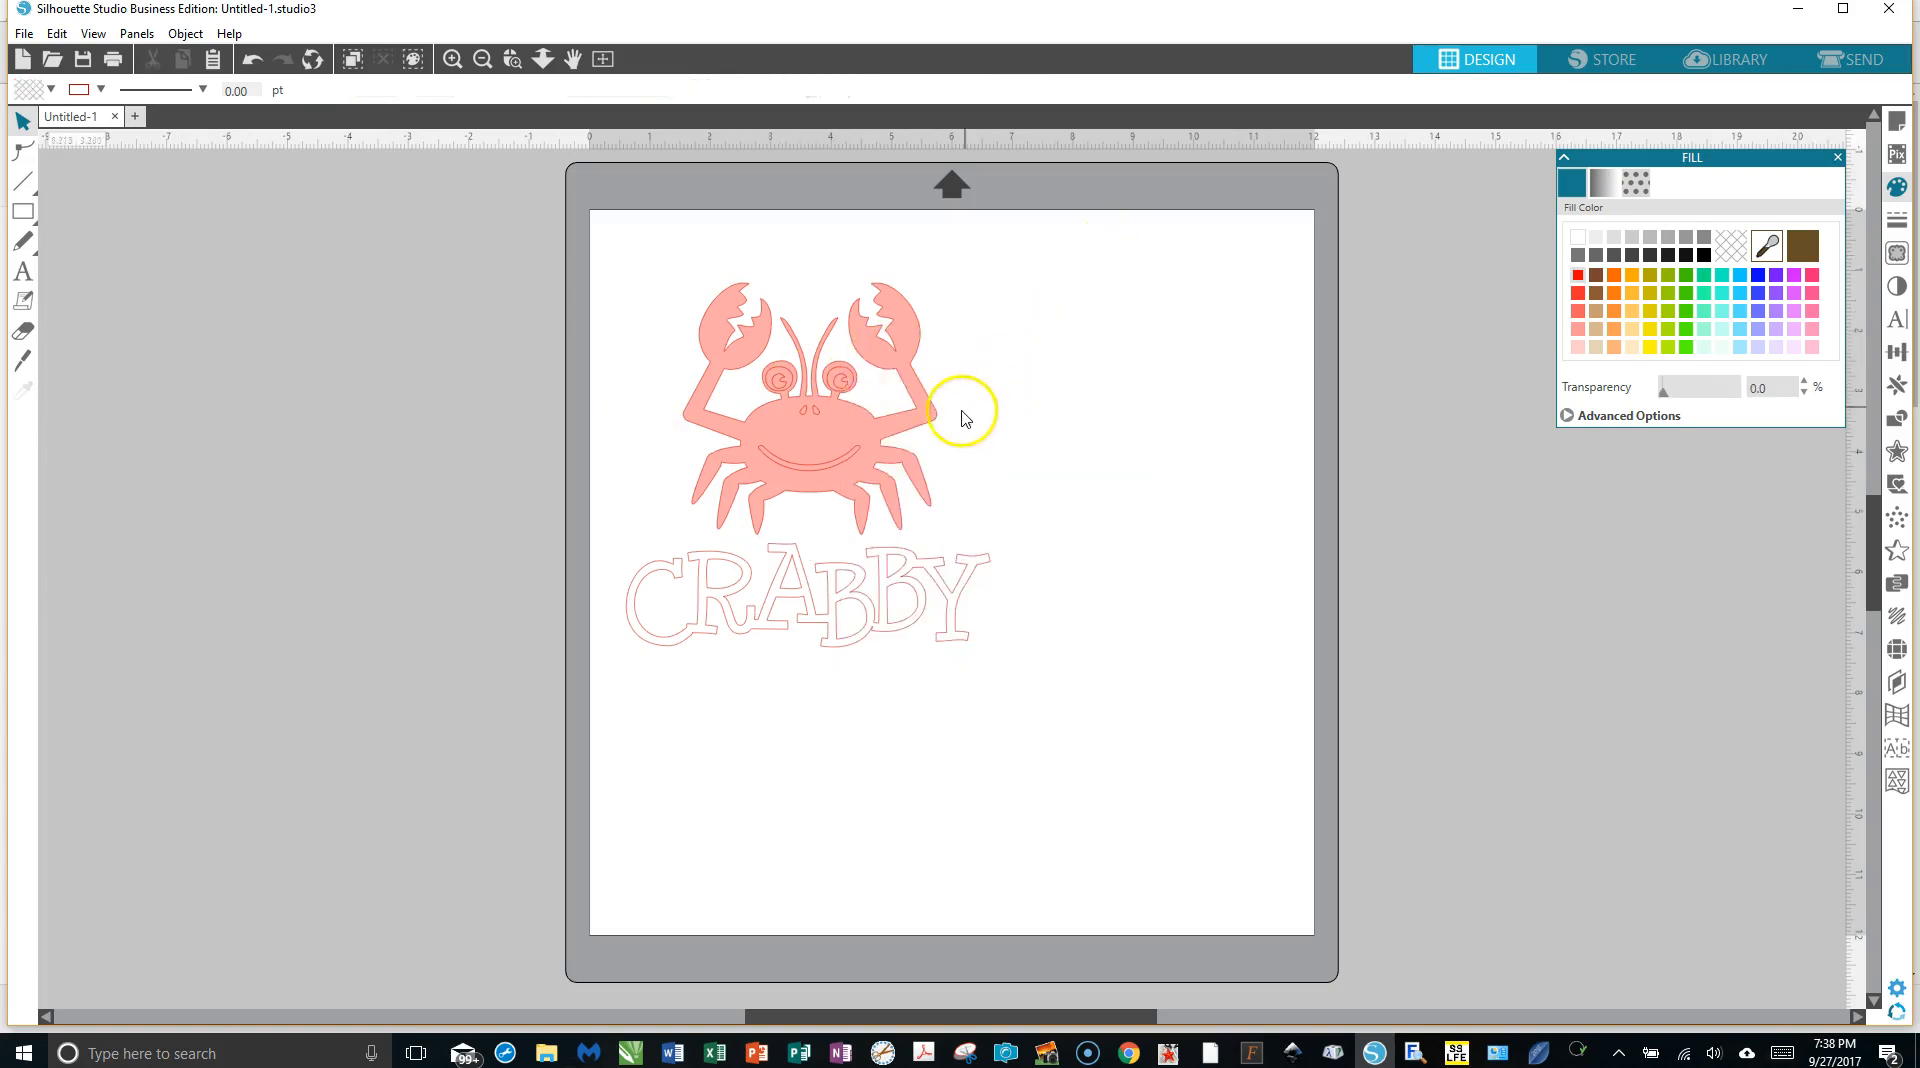
Move the crab's body away from its face pieces to the empty area beside them on the page.
click(838, 393)
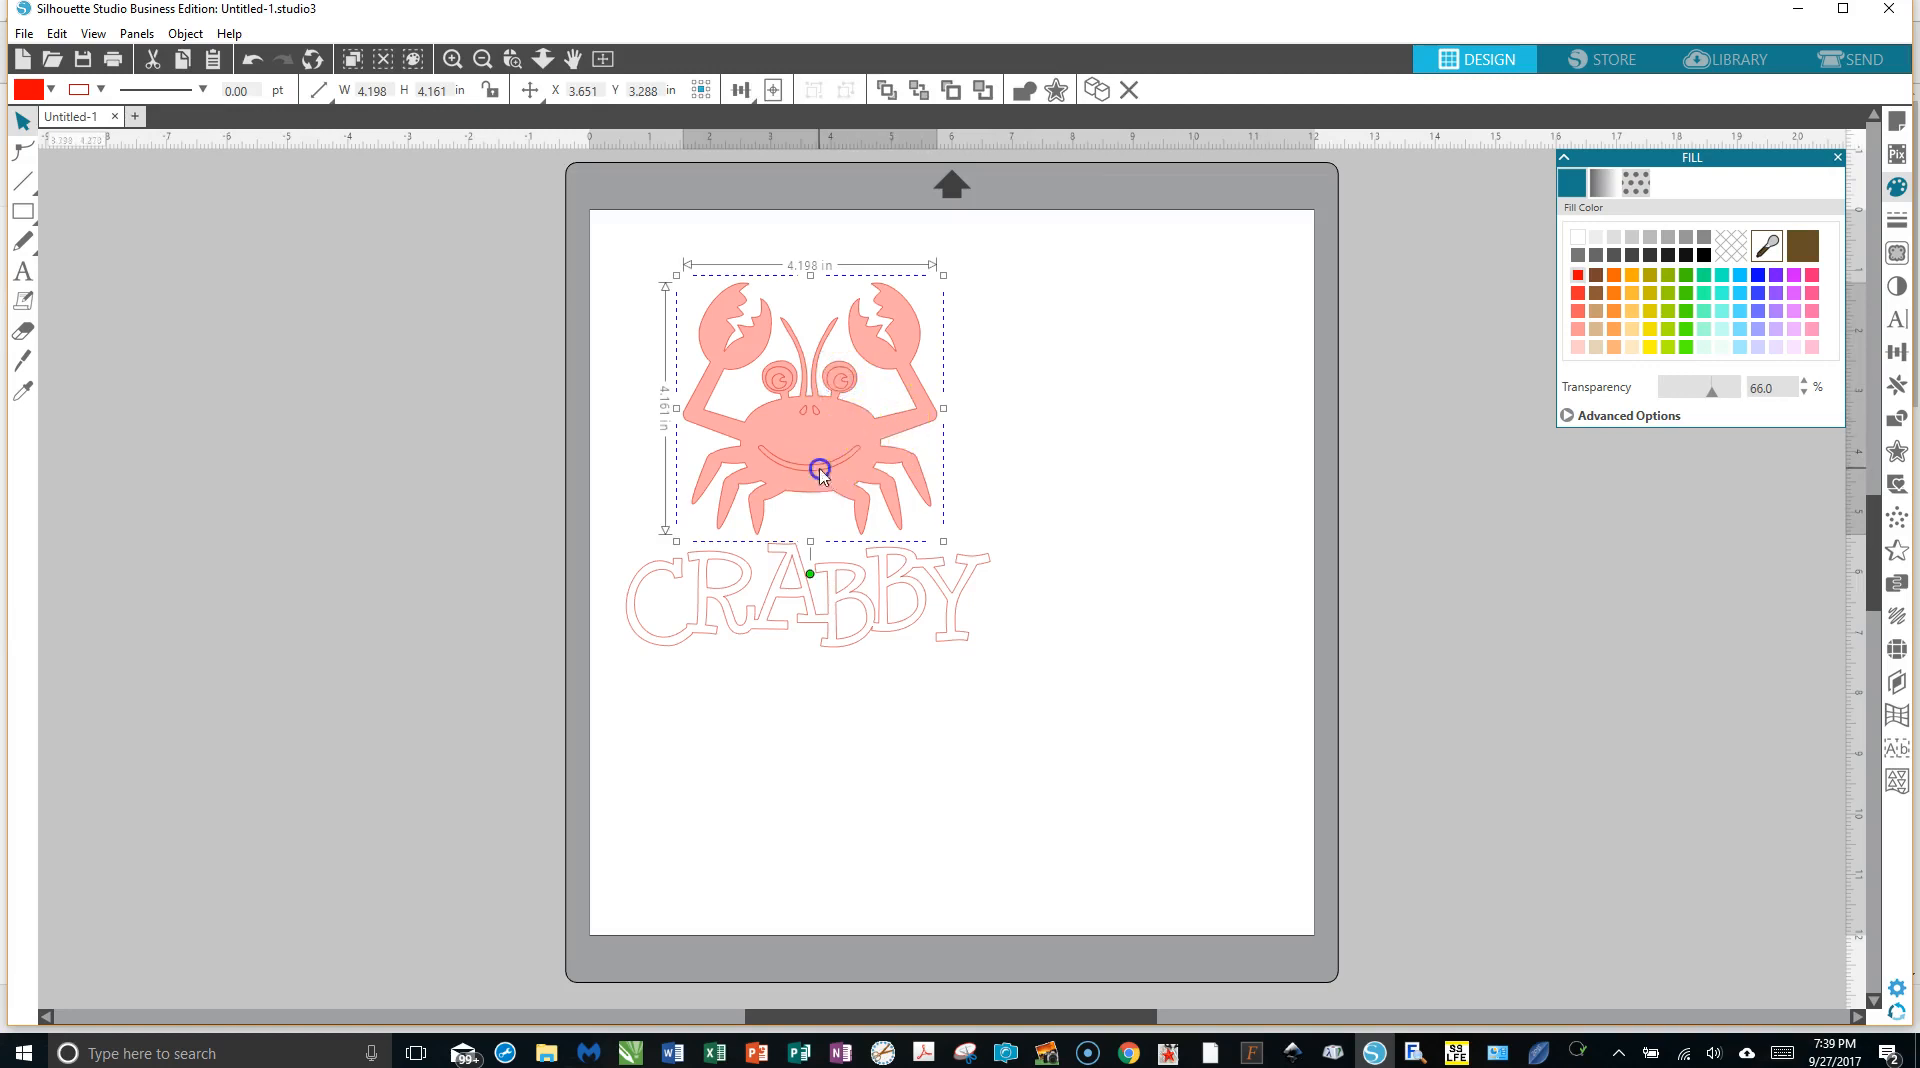
click(452, 58)
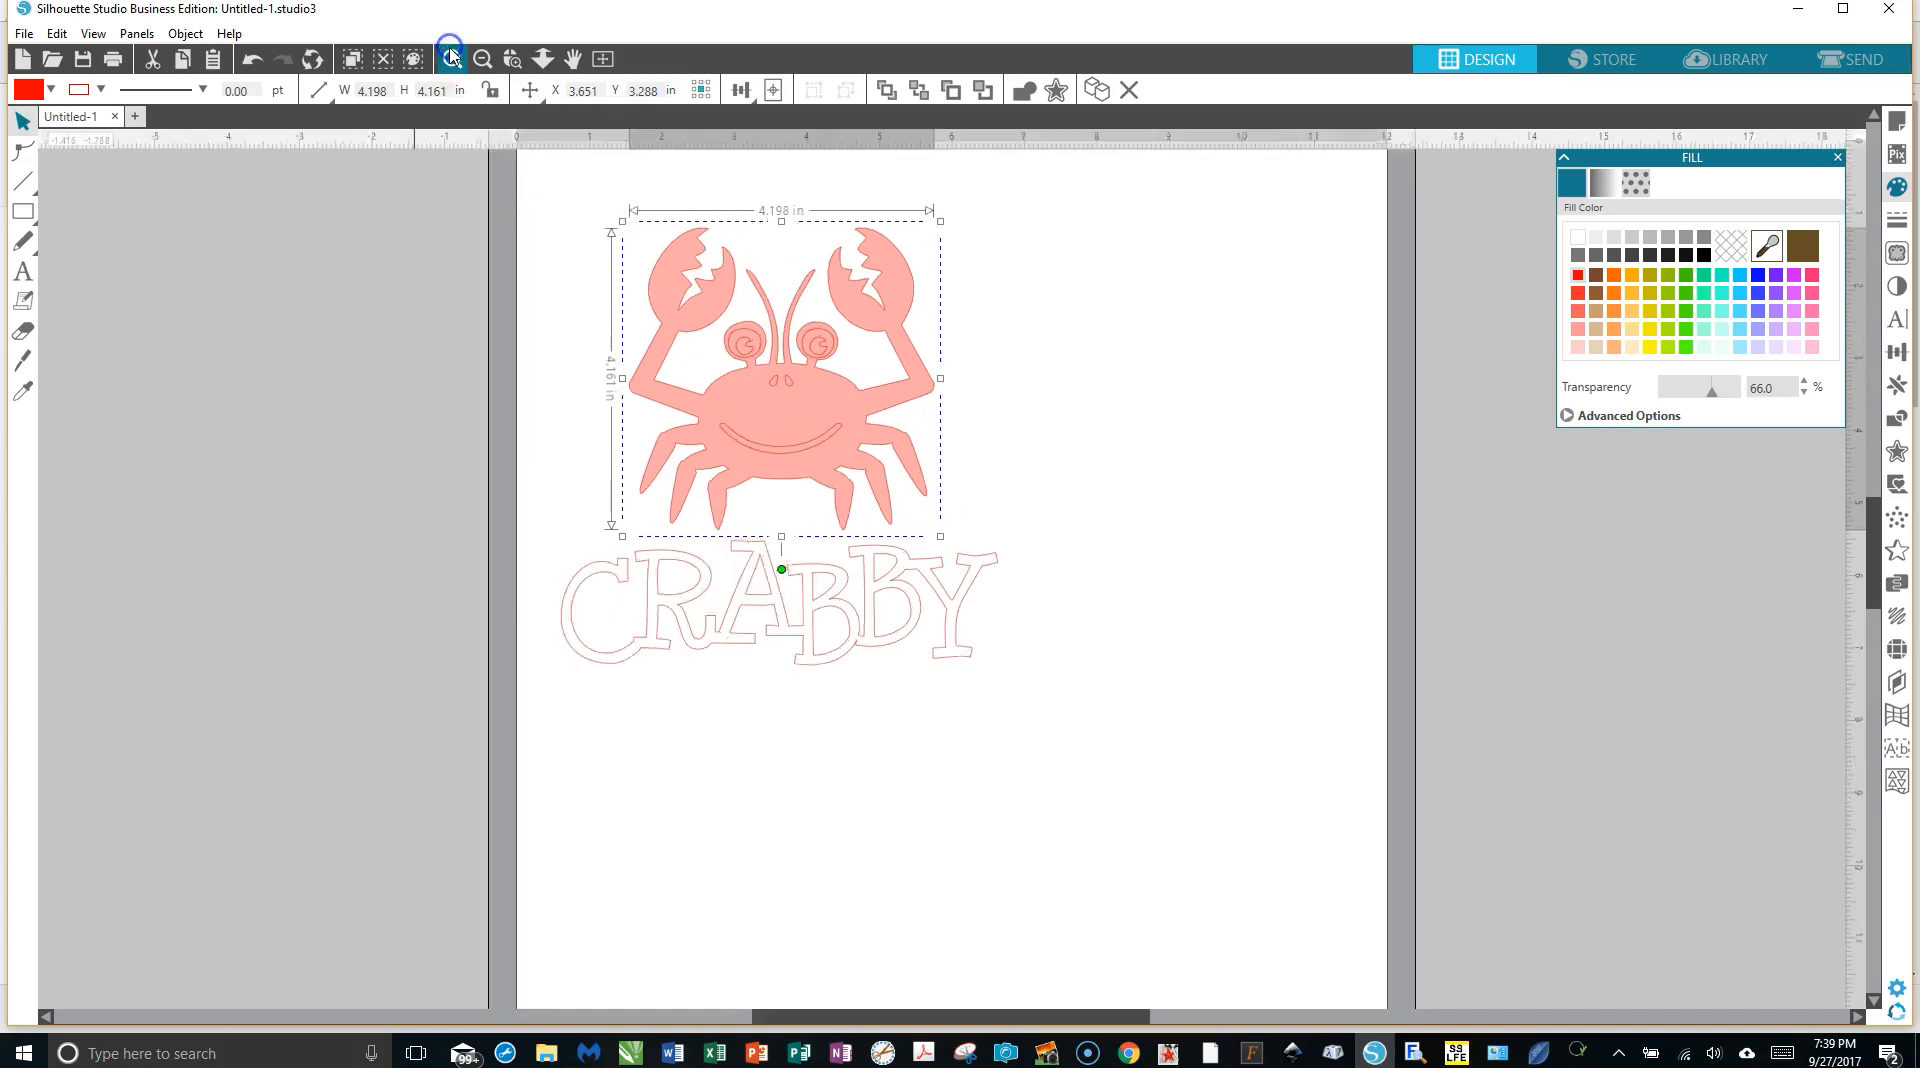
scroll(855, 377, up, 2)
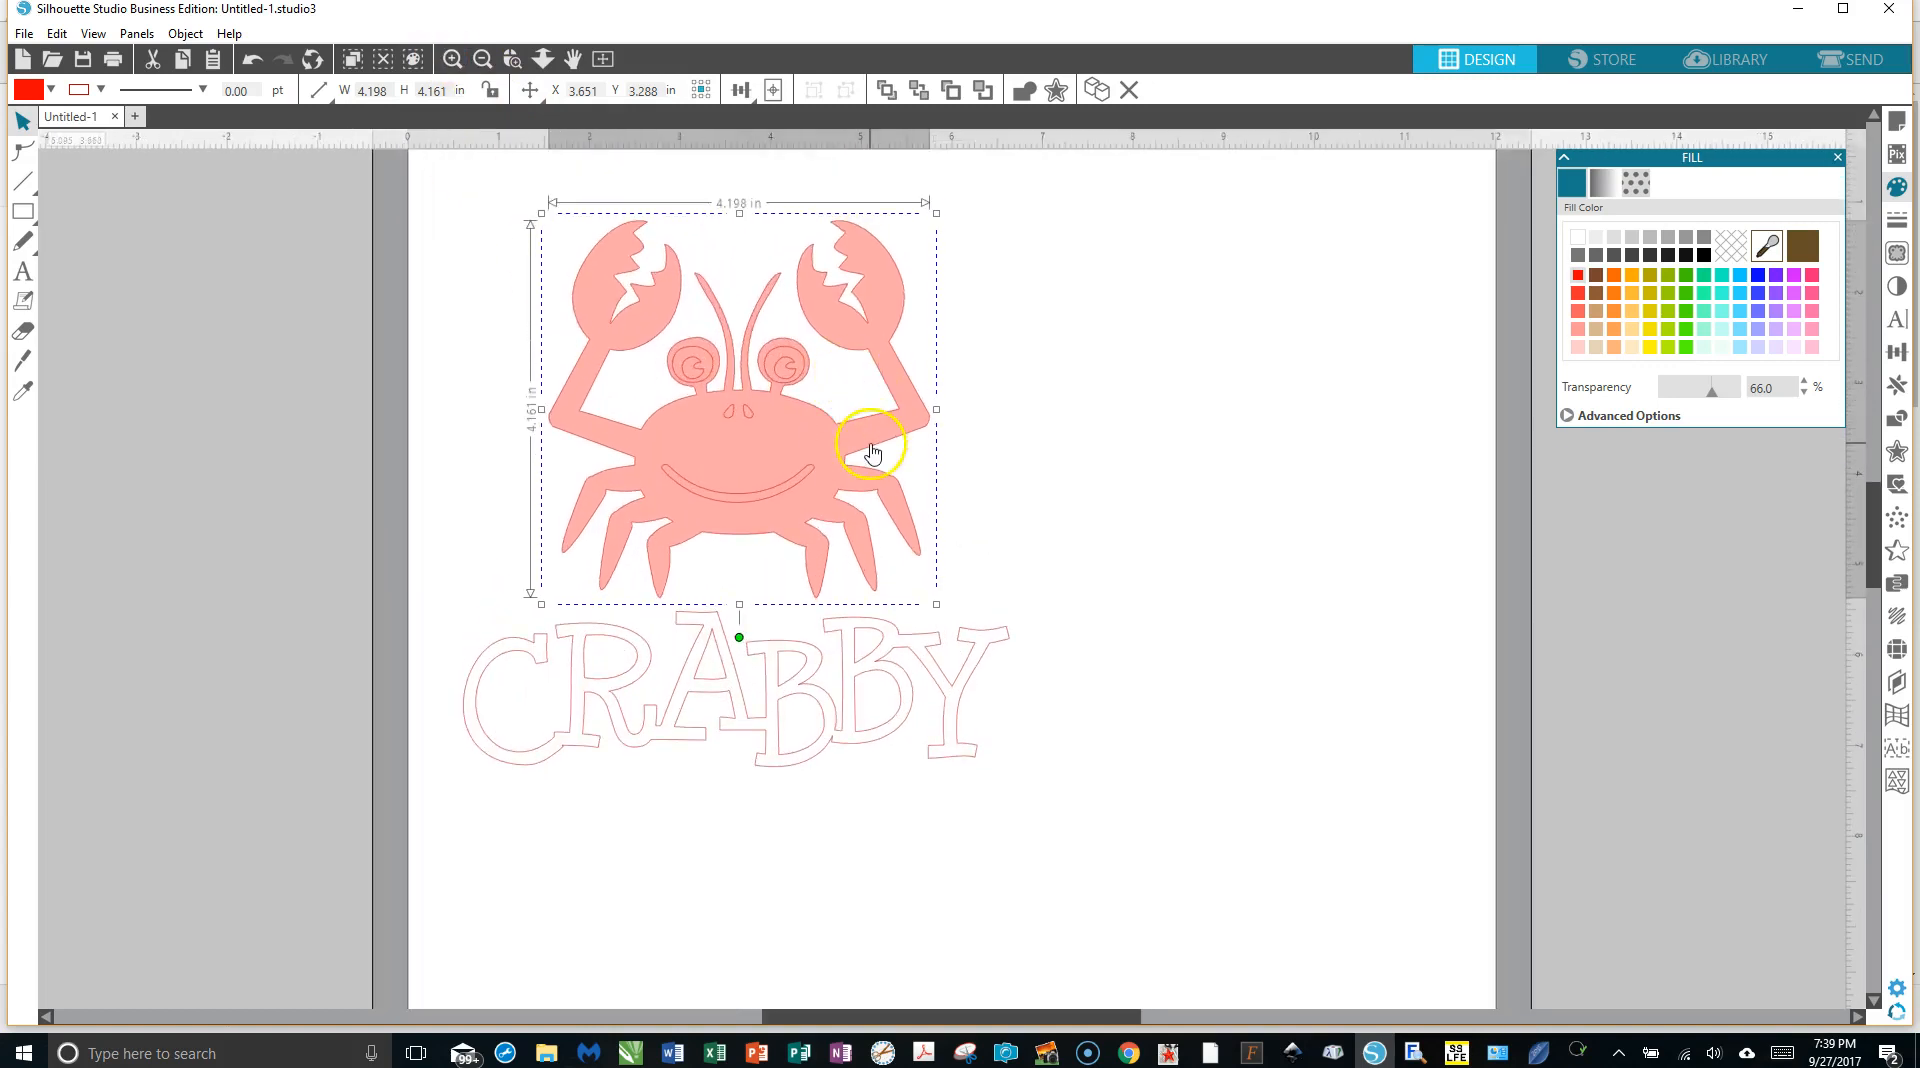
drag(872, 445, 1327, 437)
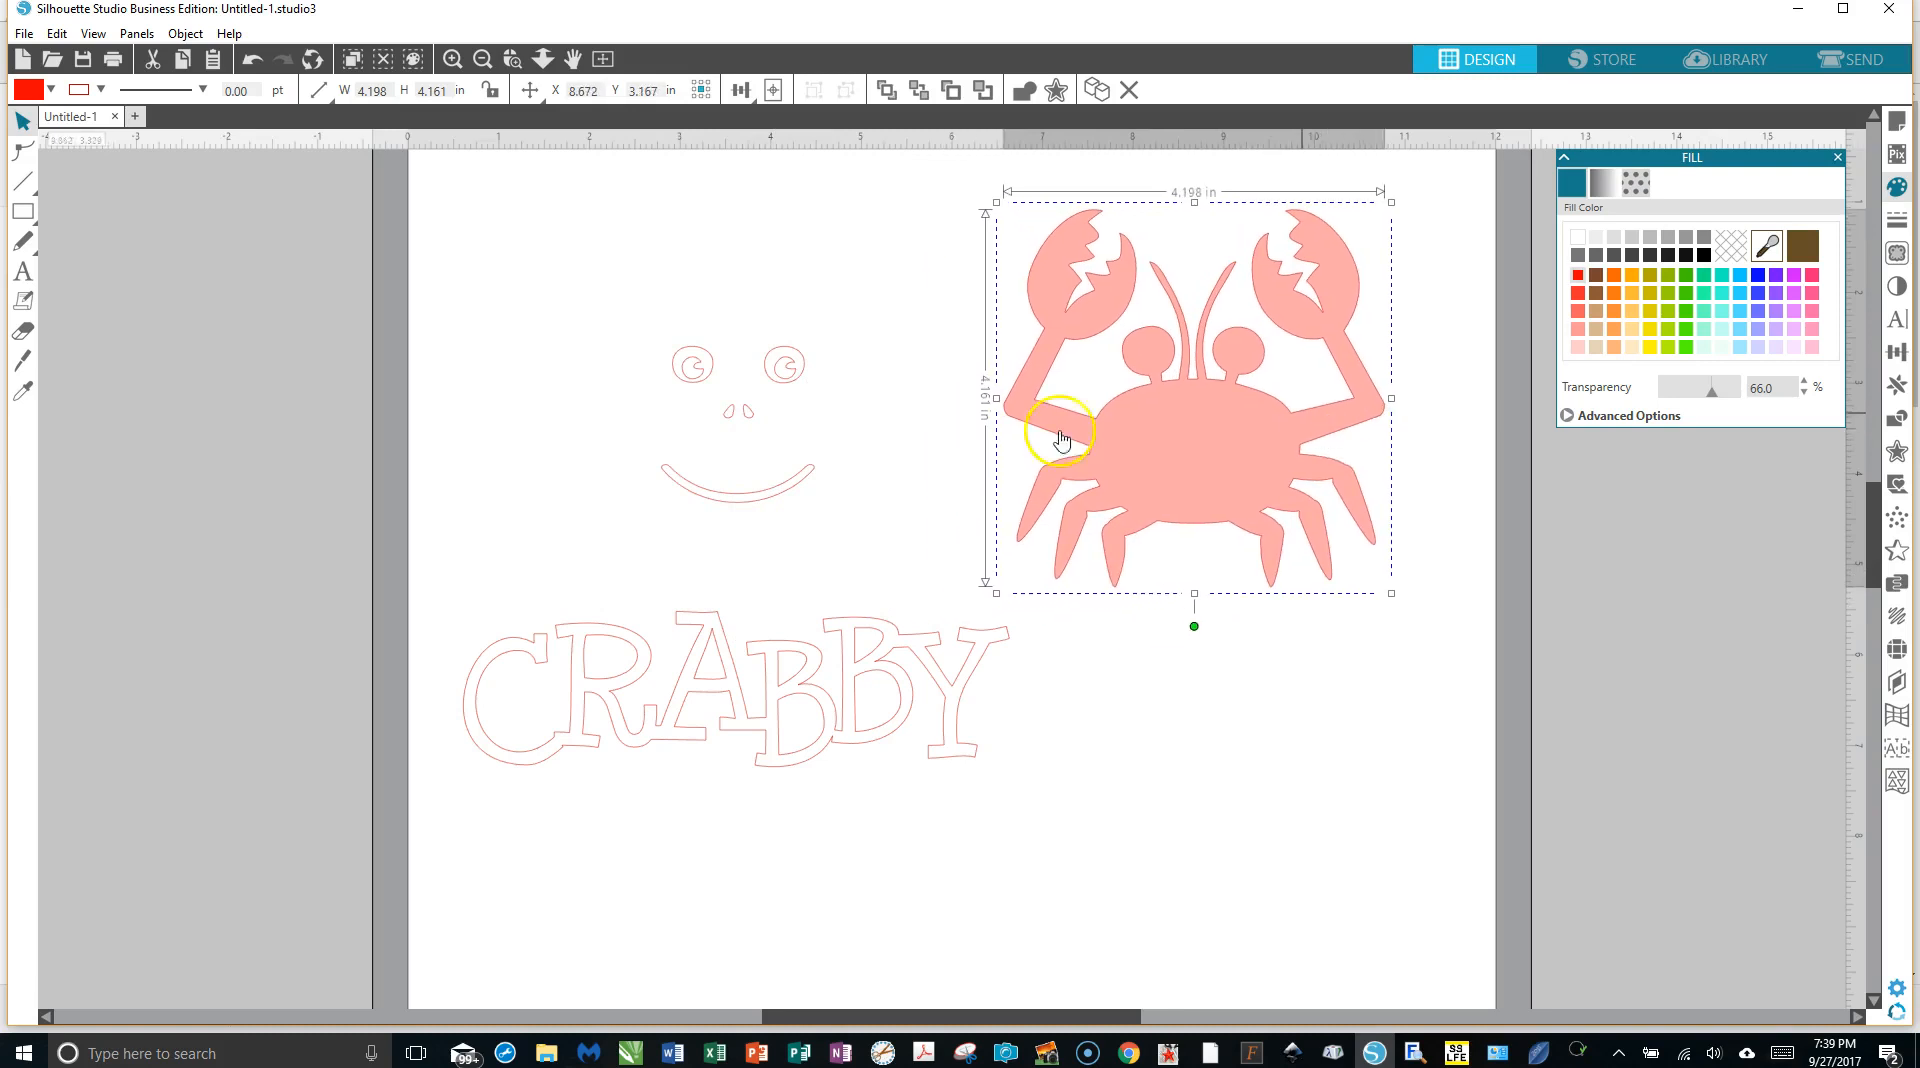
Fill all the eye, nose and mouth pieces with black and make them a compound path.
drag(594, 302, 863, 532)
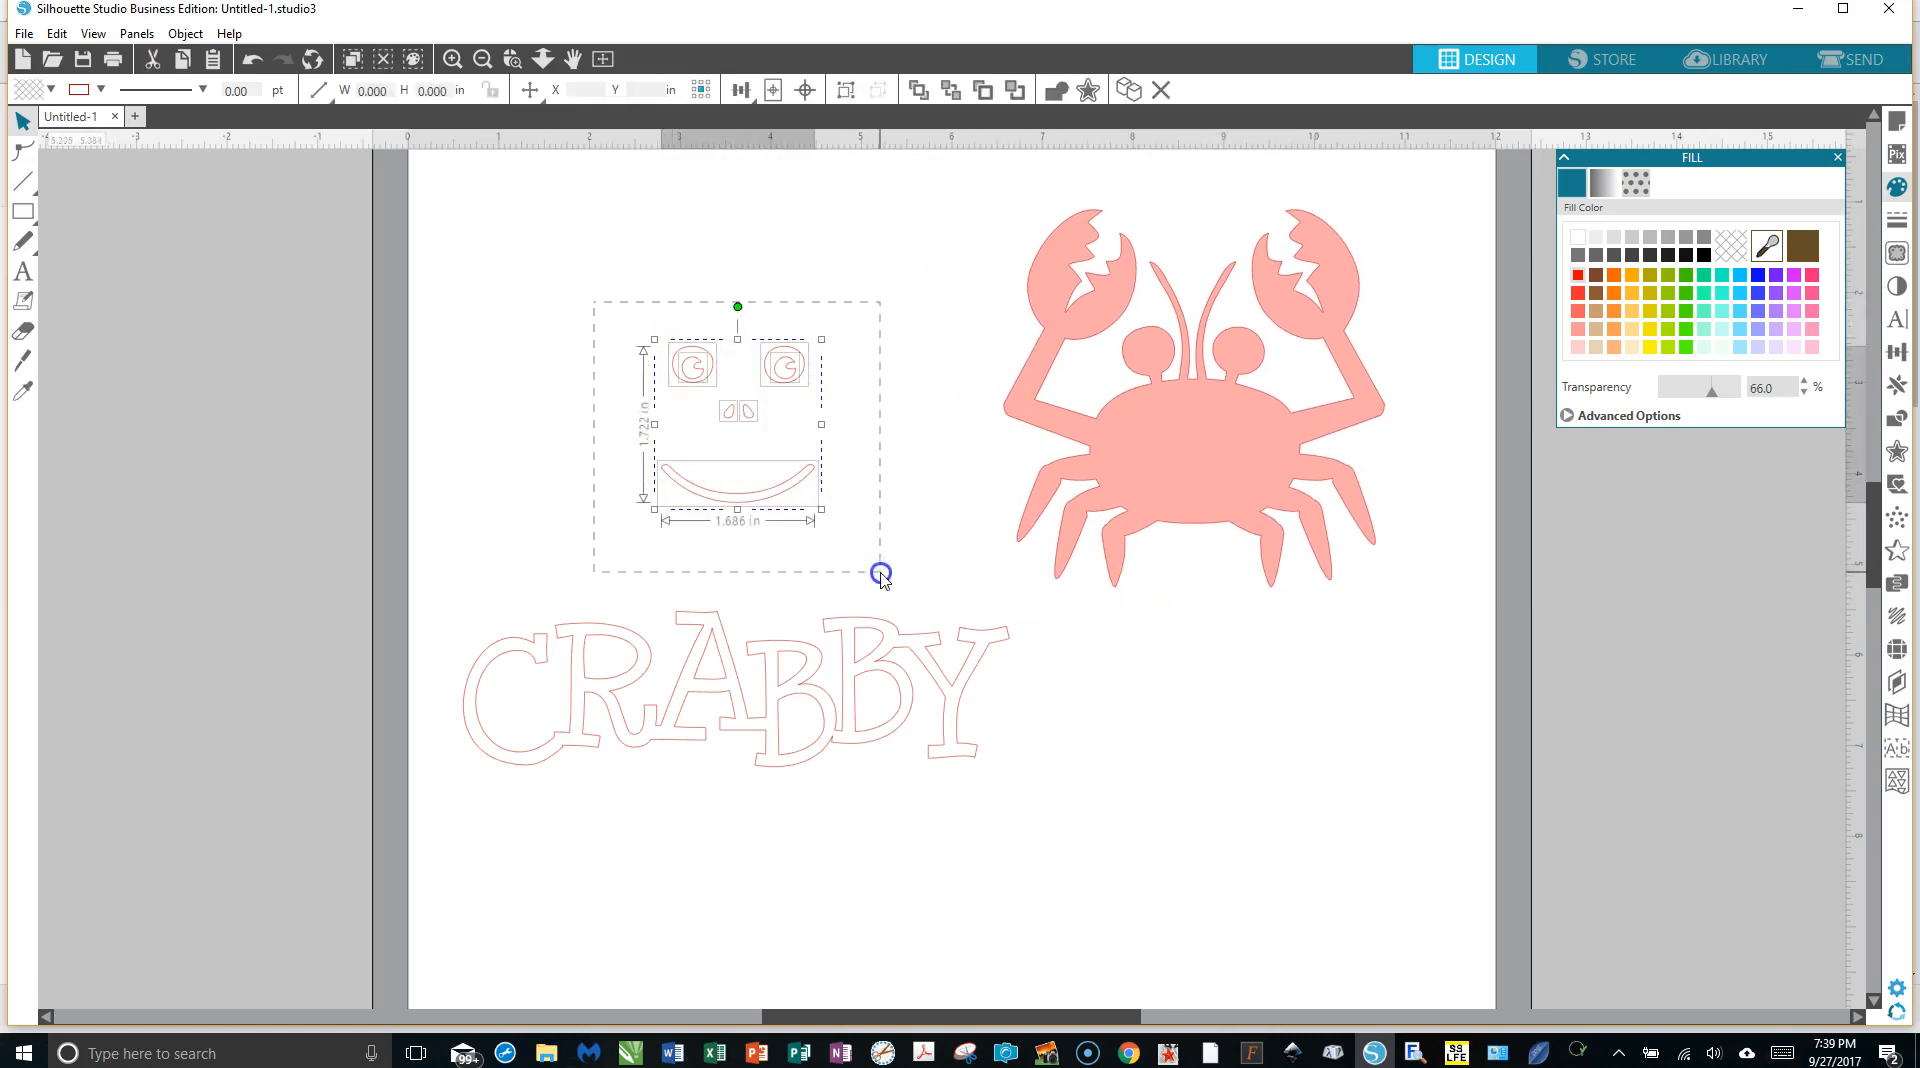
click(1701, 255)
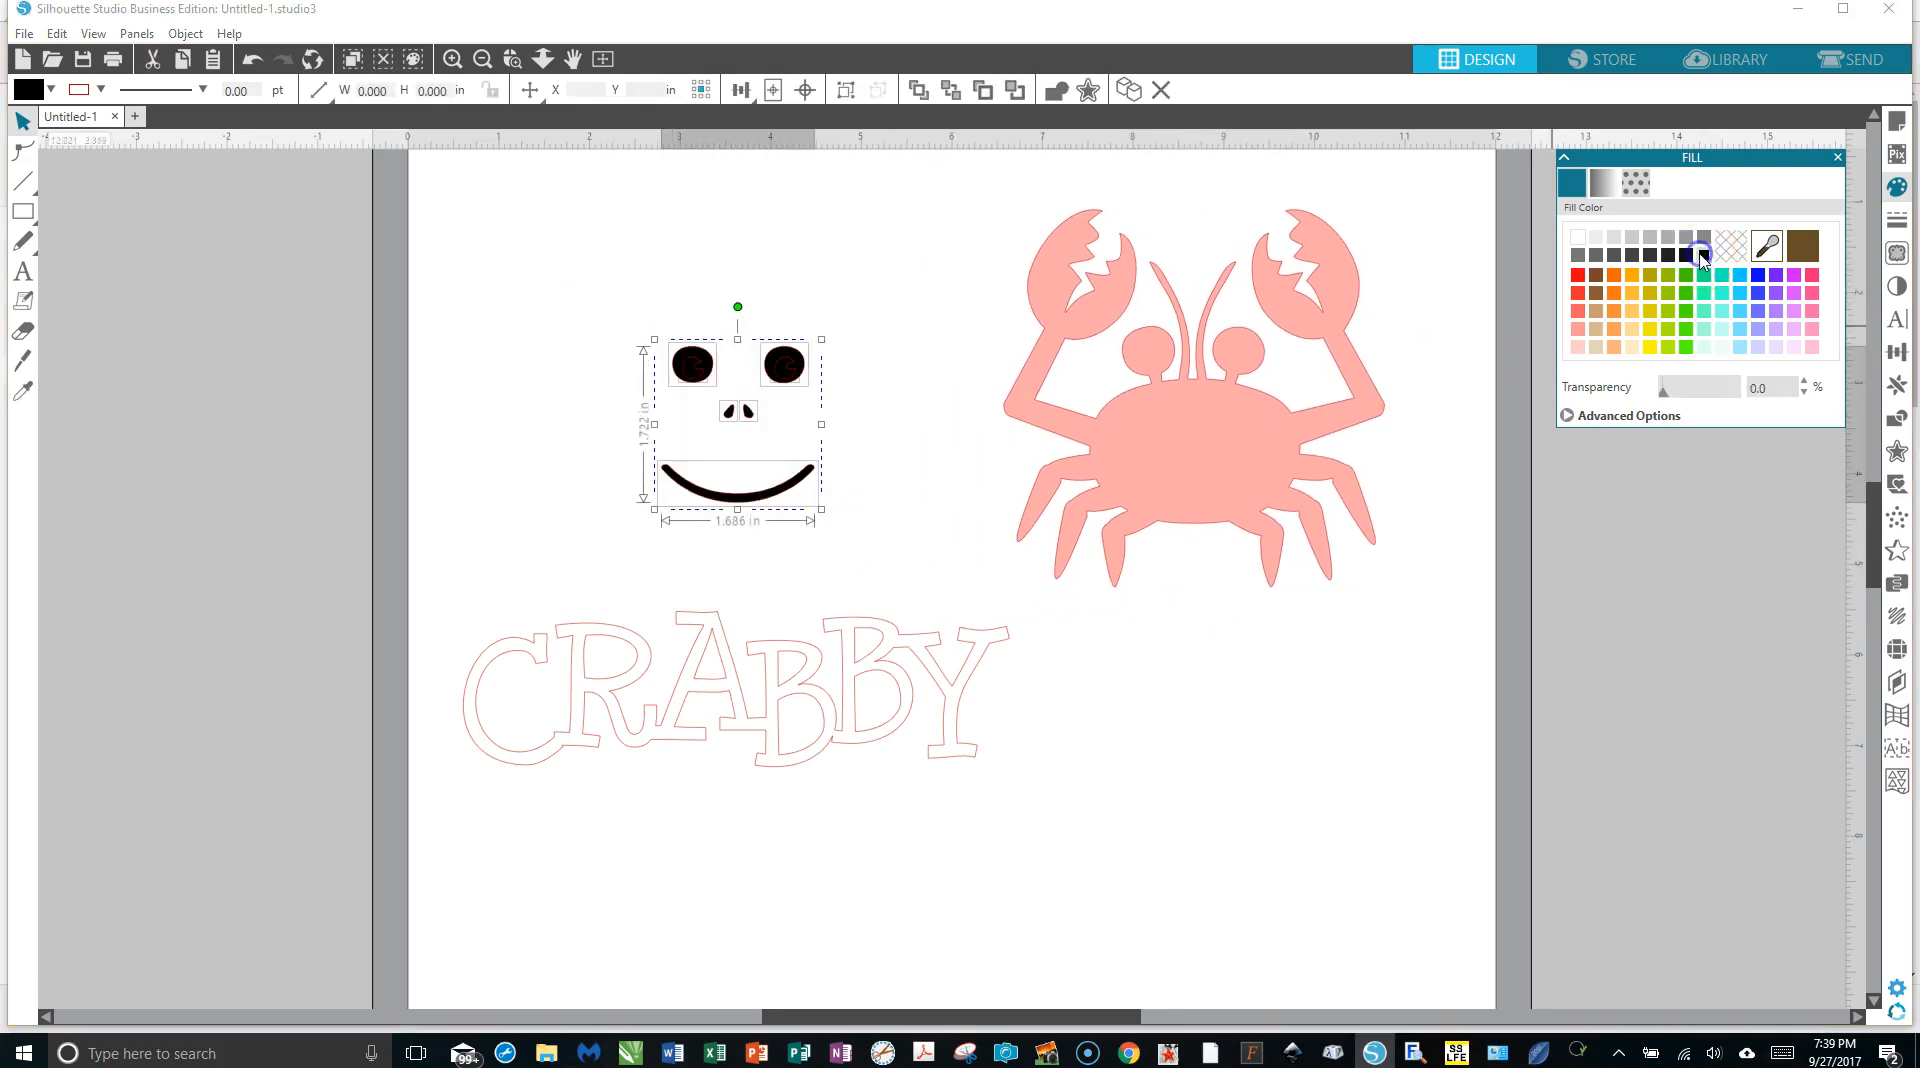
right_click(742, 492)
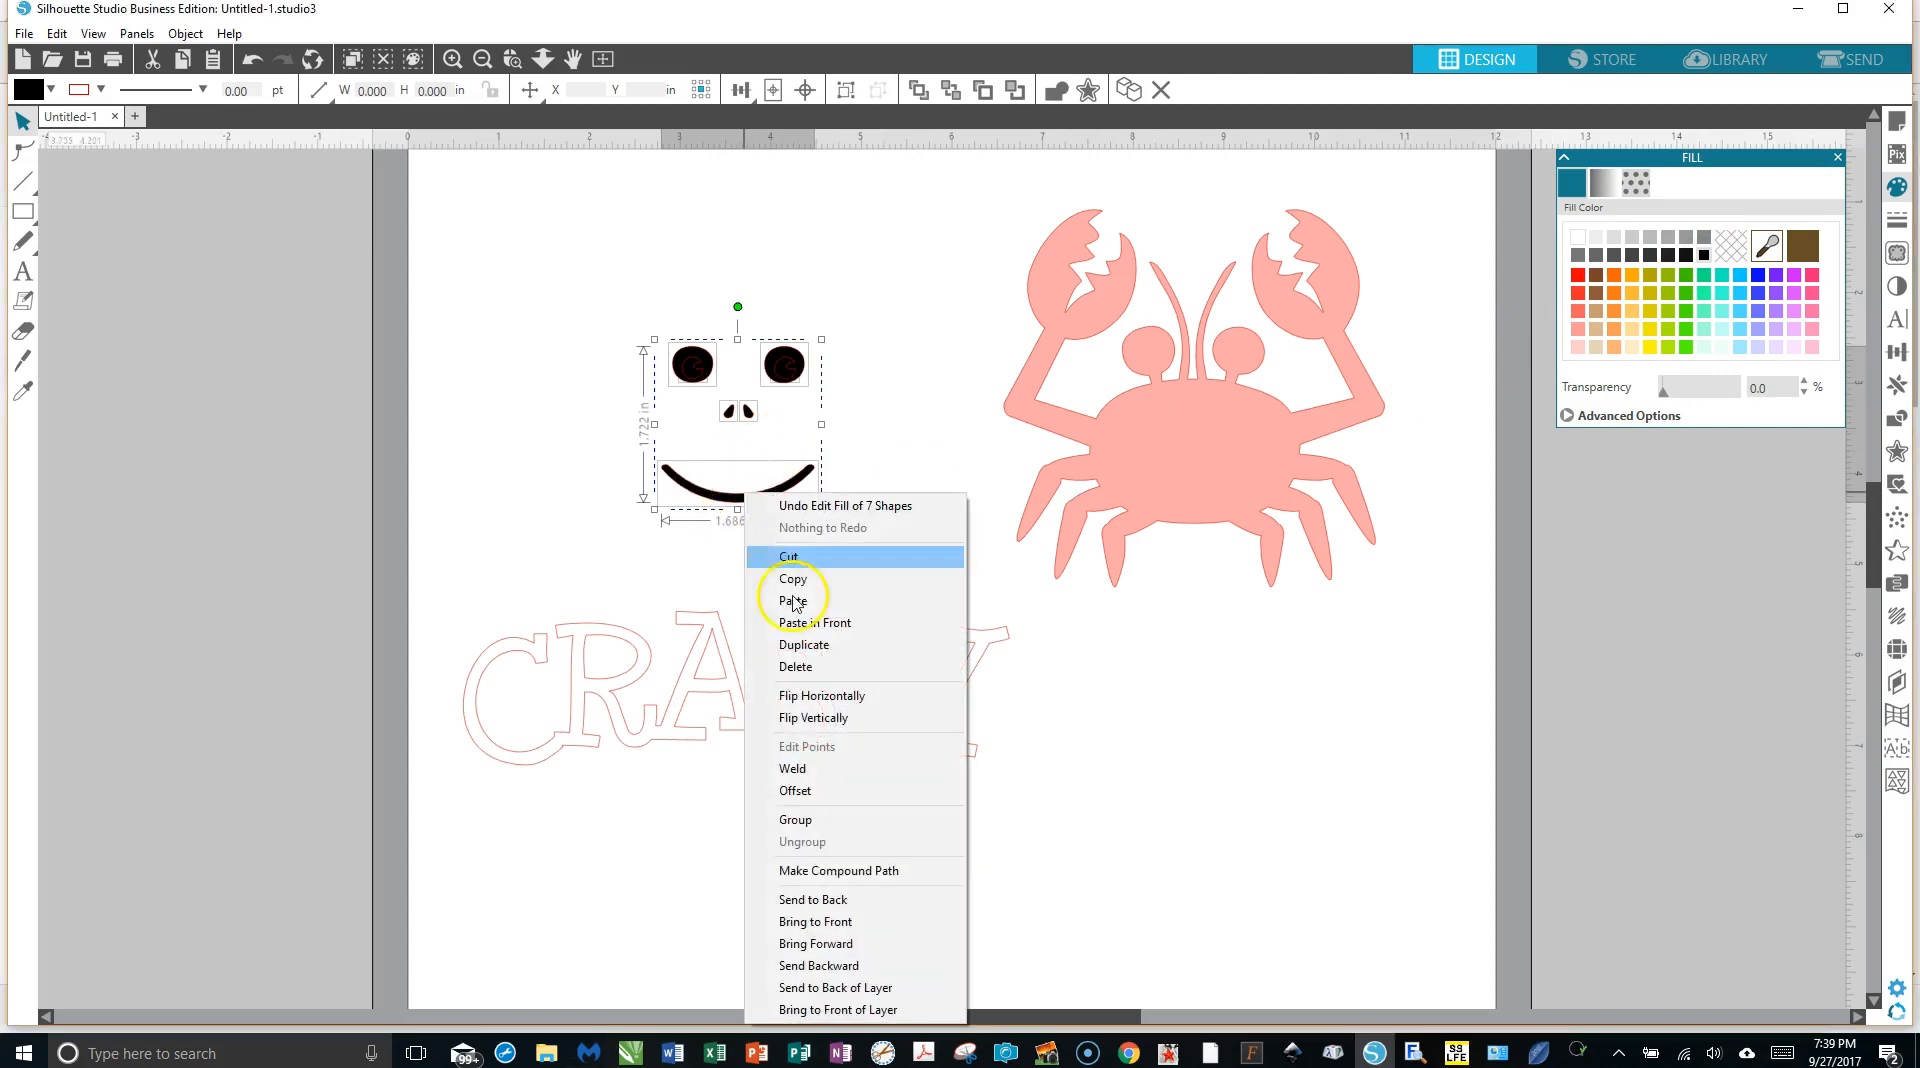
click(860, 868)
click(857, 867)
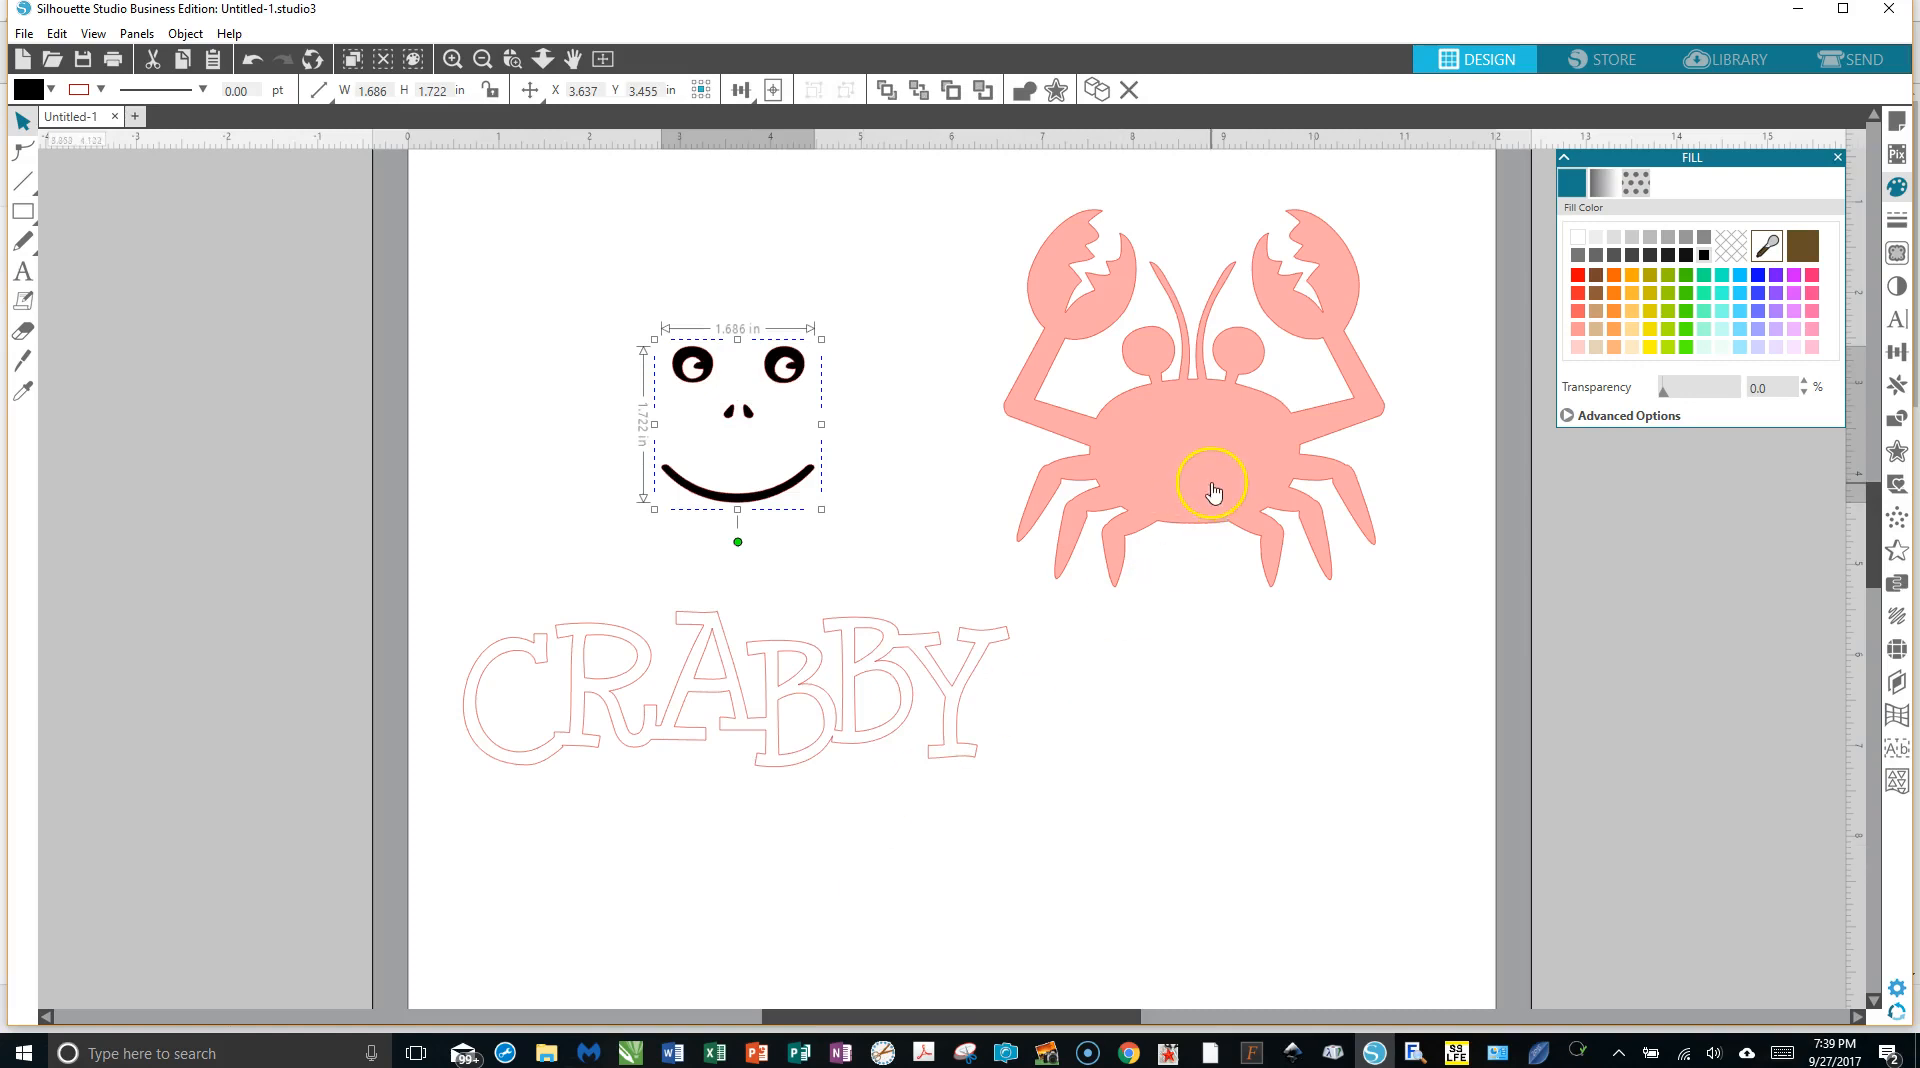
Move the crab's body back into place around the face and set its fill transparency to 0%.
drag(1178, 458, 737, 462)
click(889, 510)
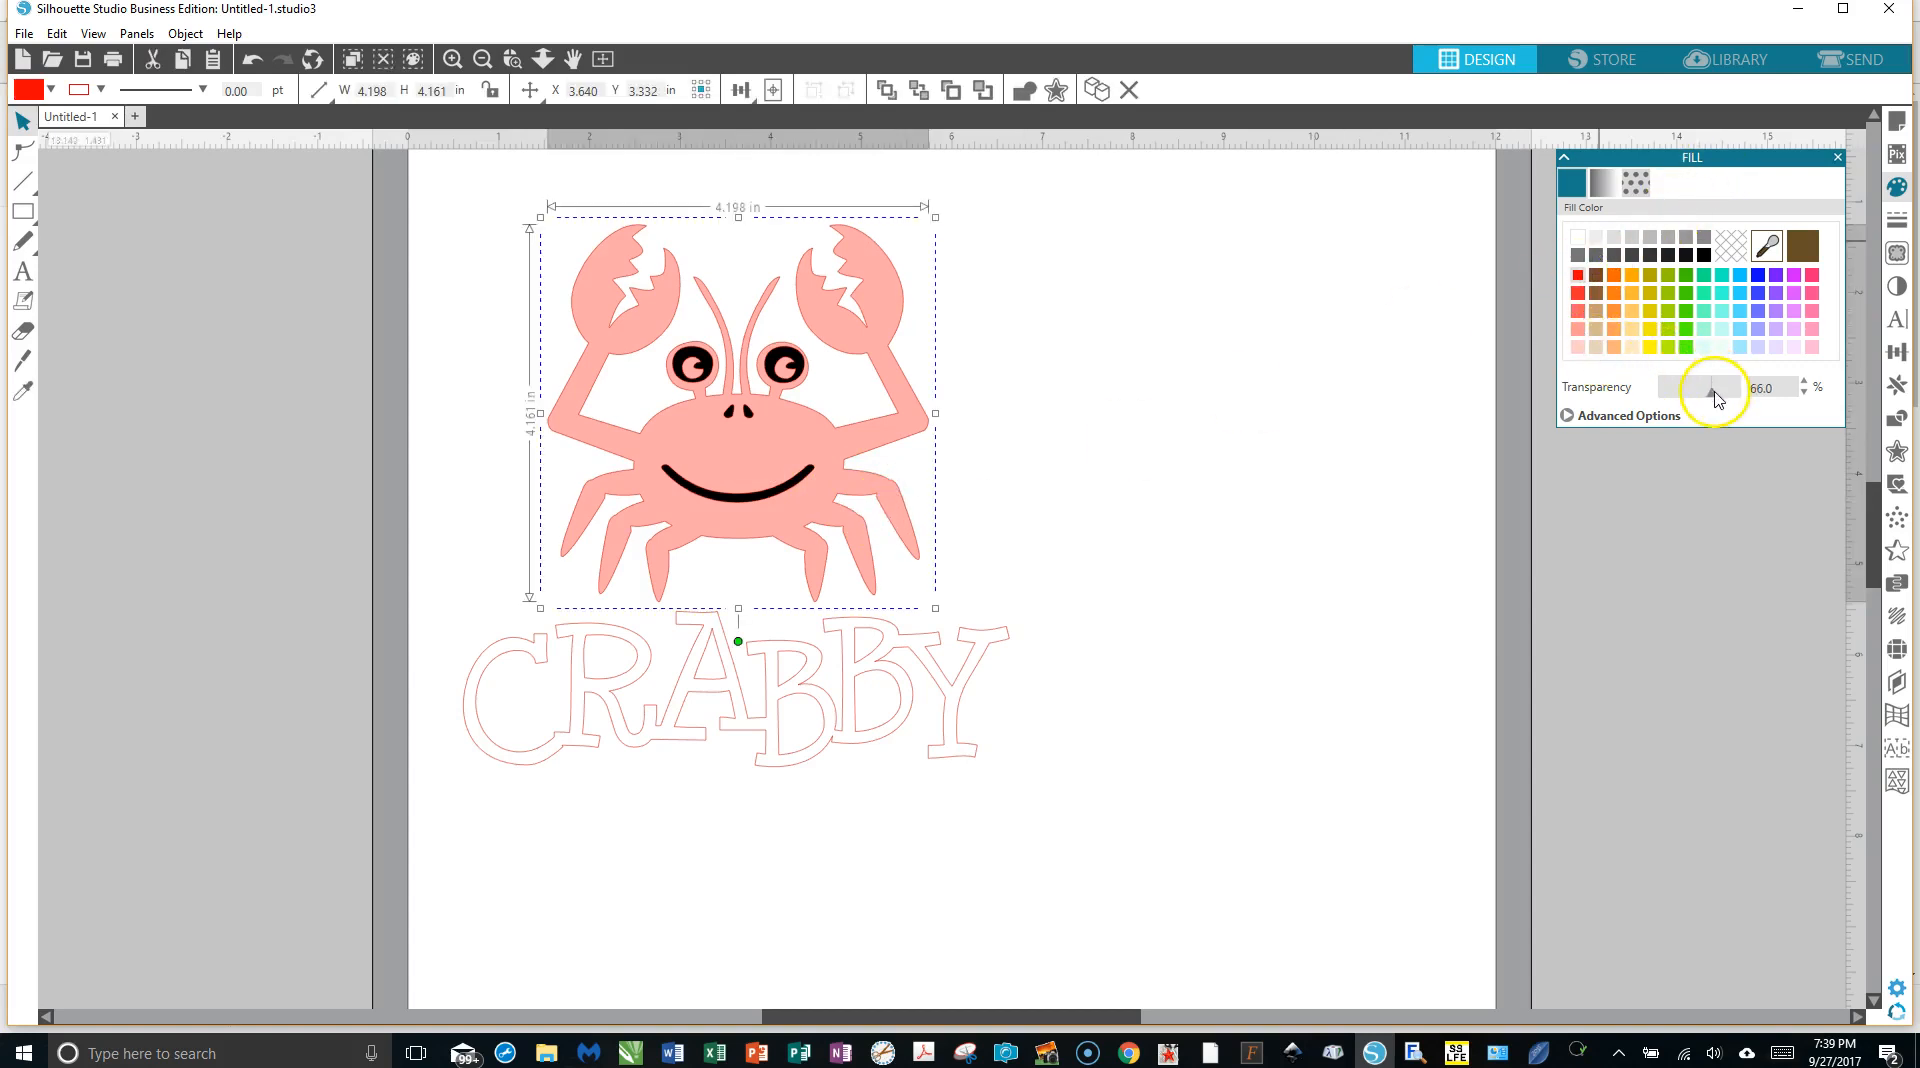
drag(1716, 398, 1634, 416)
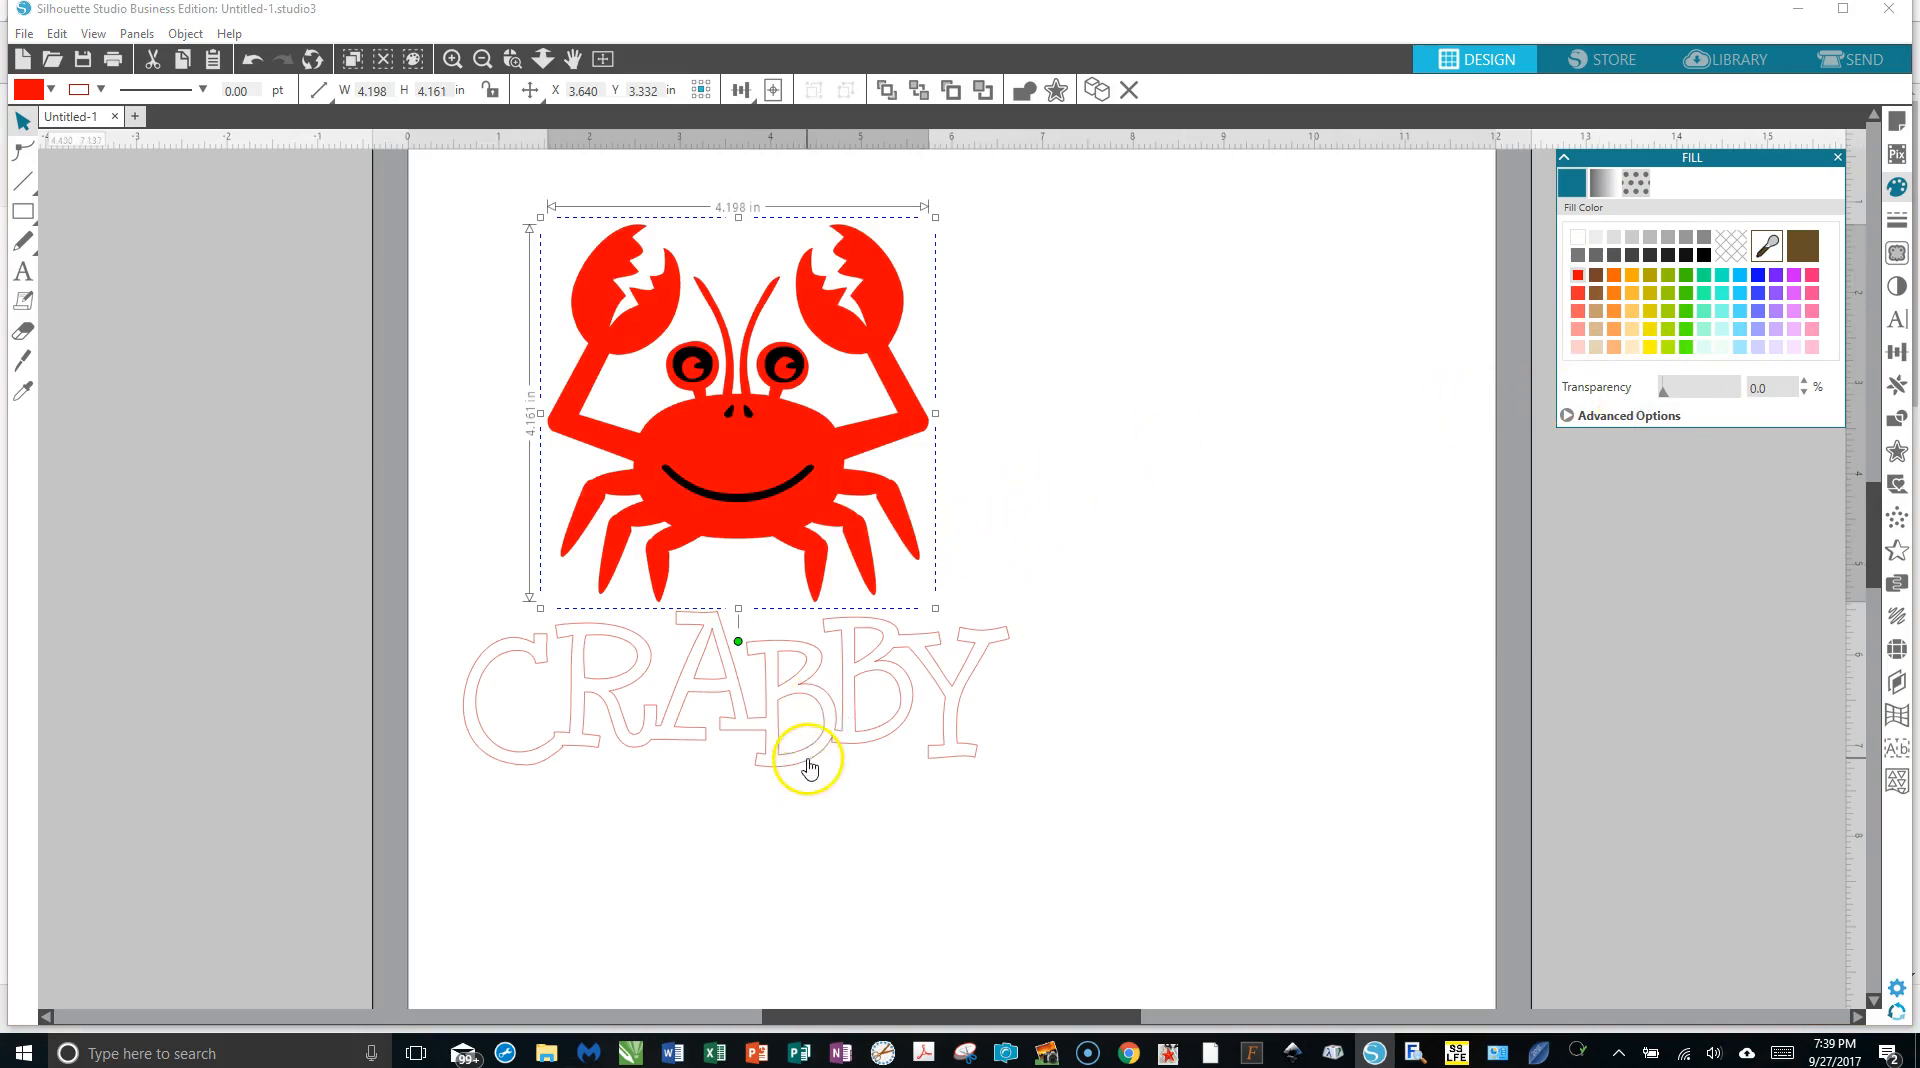
Group the crab's body with its black face pieces.
click(799, 482)
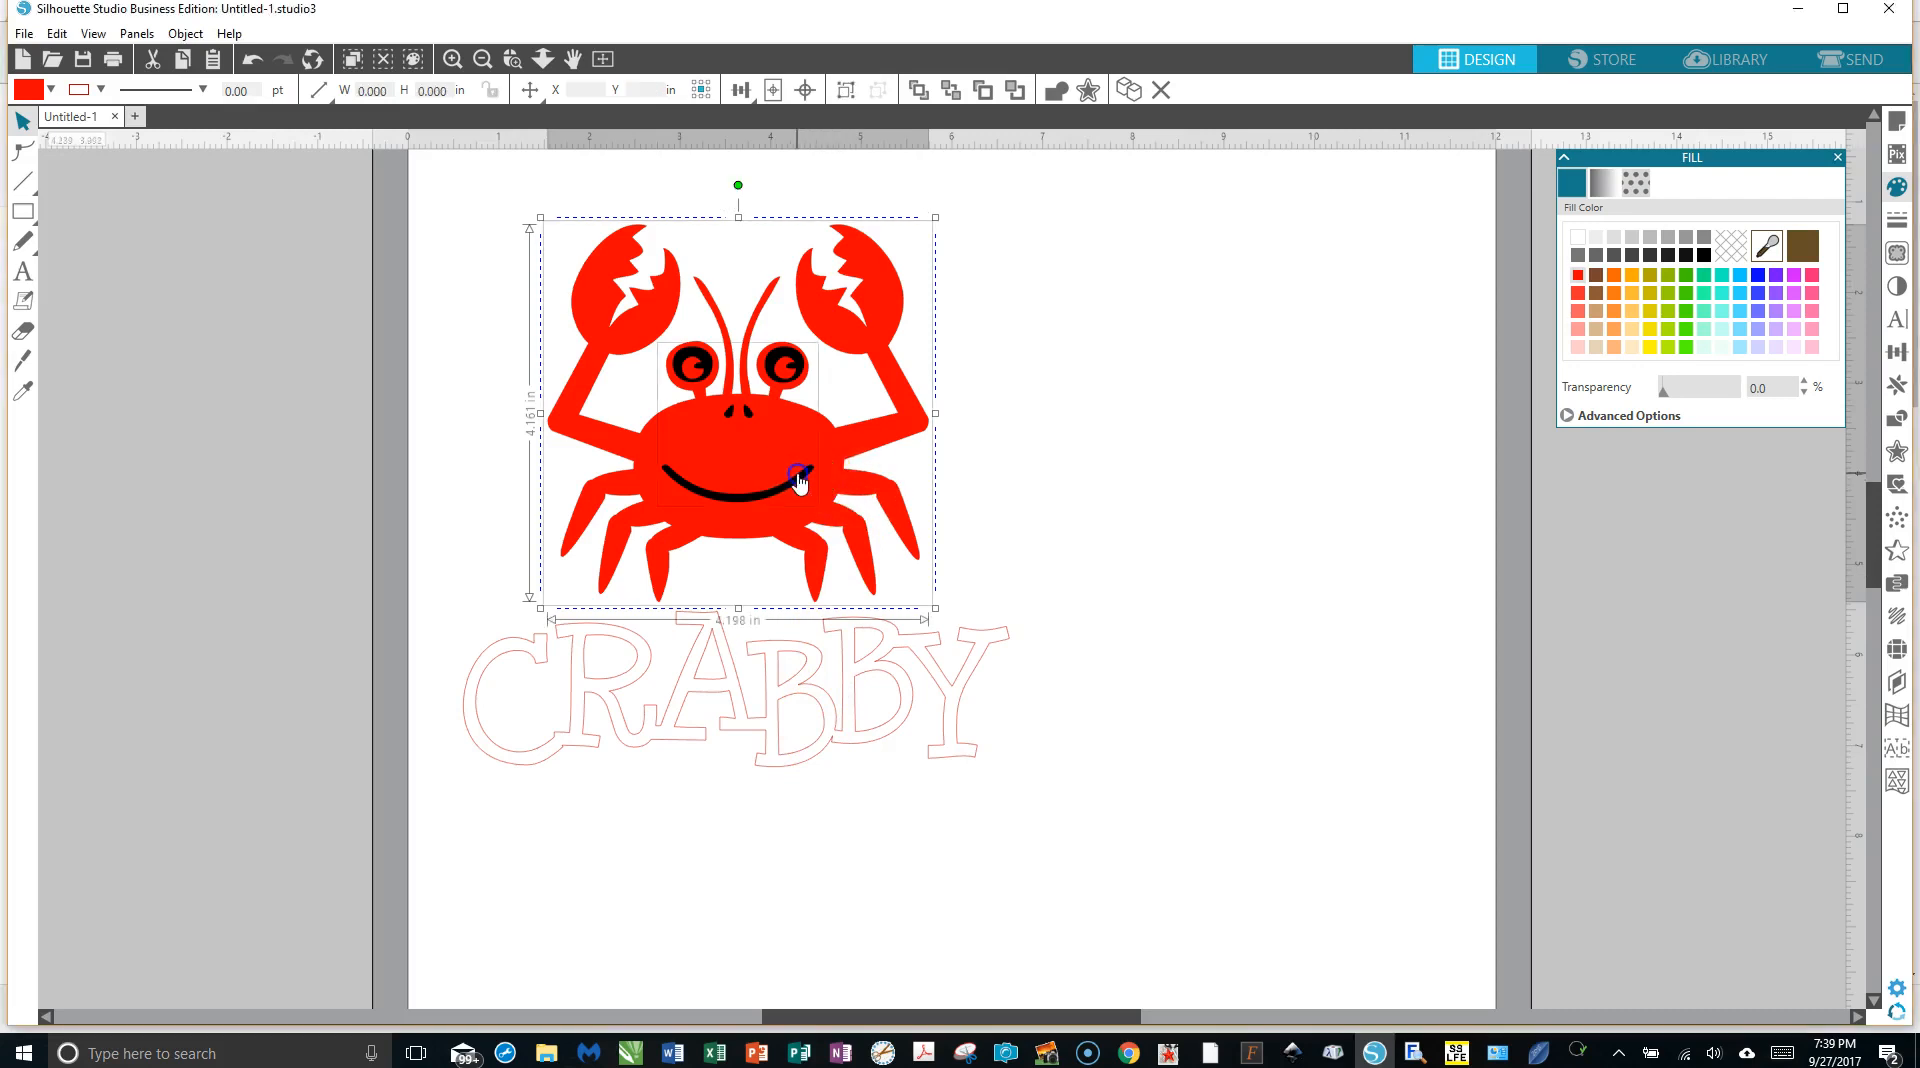
right_click(799, 483)
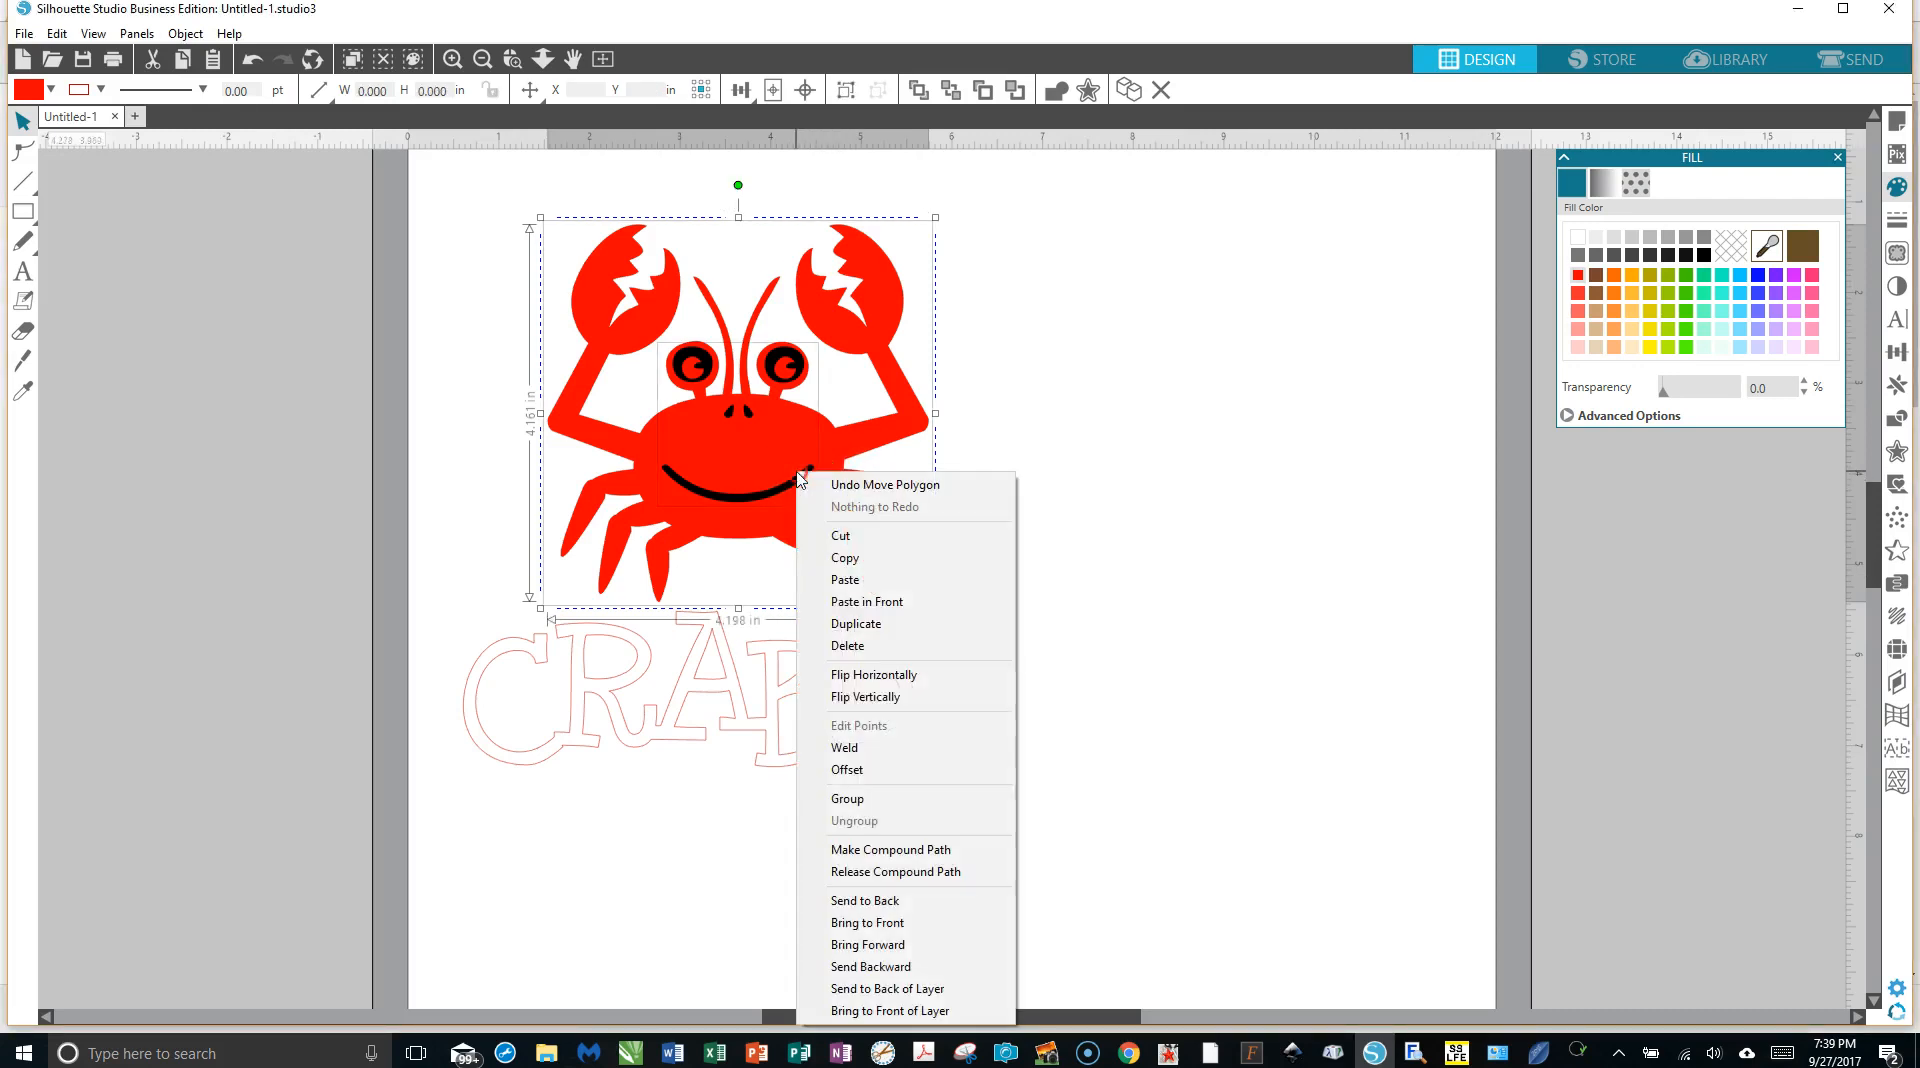
click(840, 799)
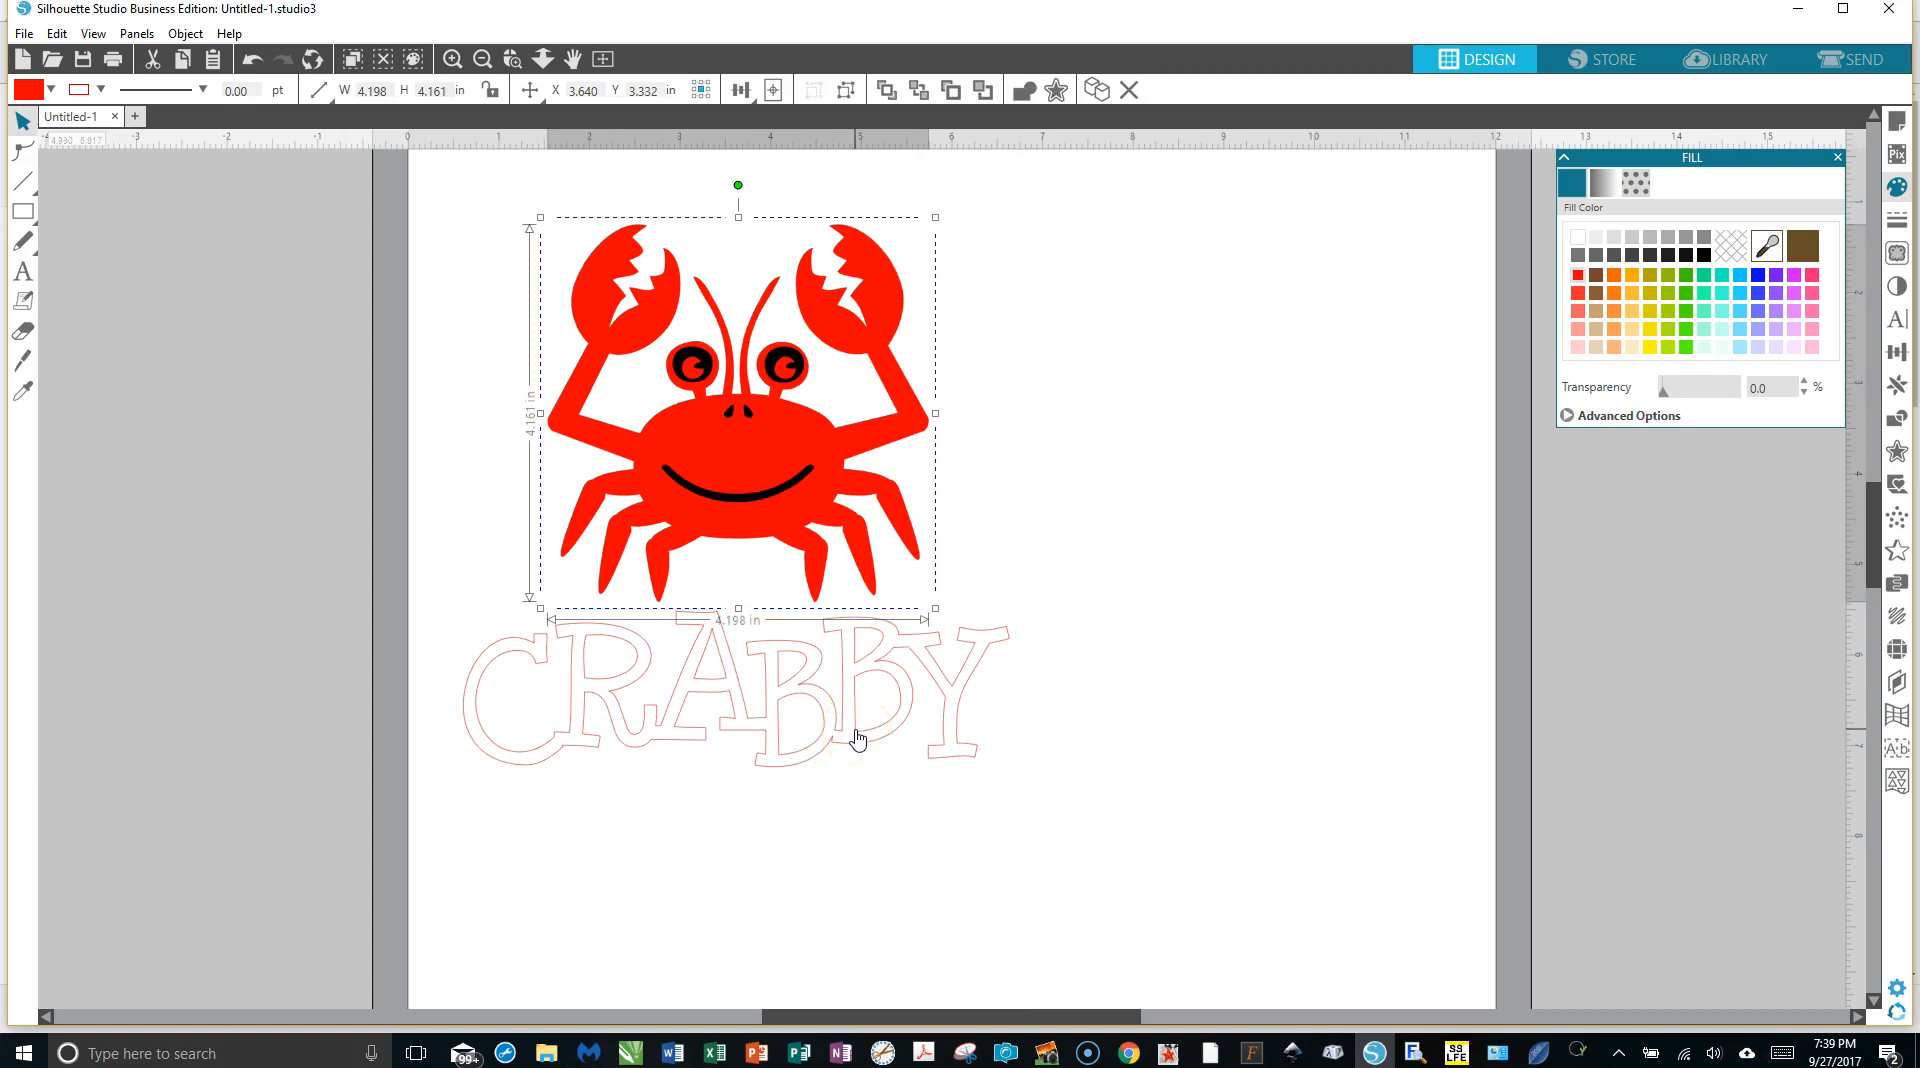
Combine the CRABBY outline and its inner letter shapes into a compound path and fill it with black.
click(857, 738)
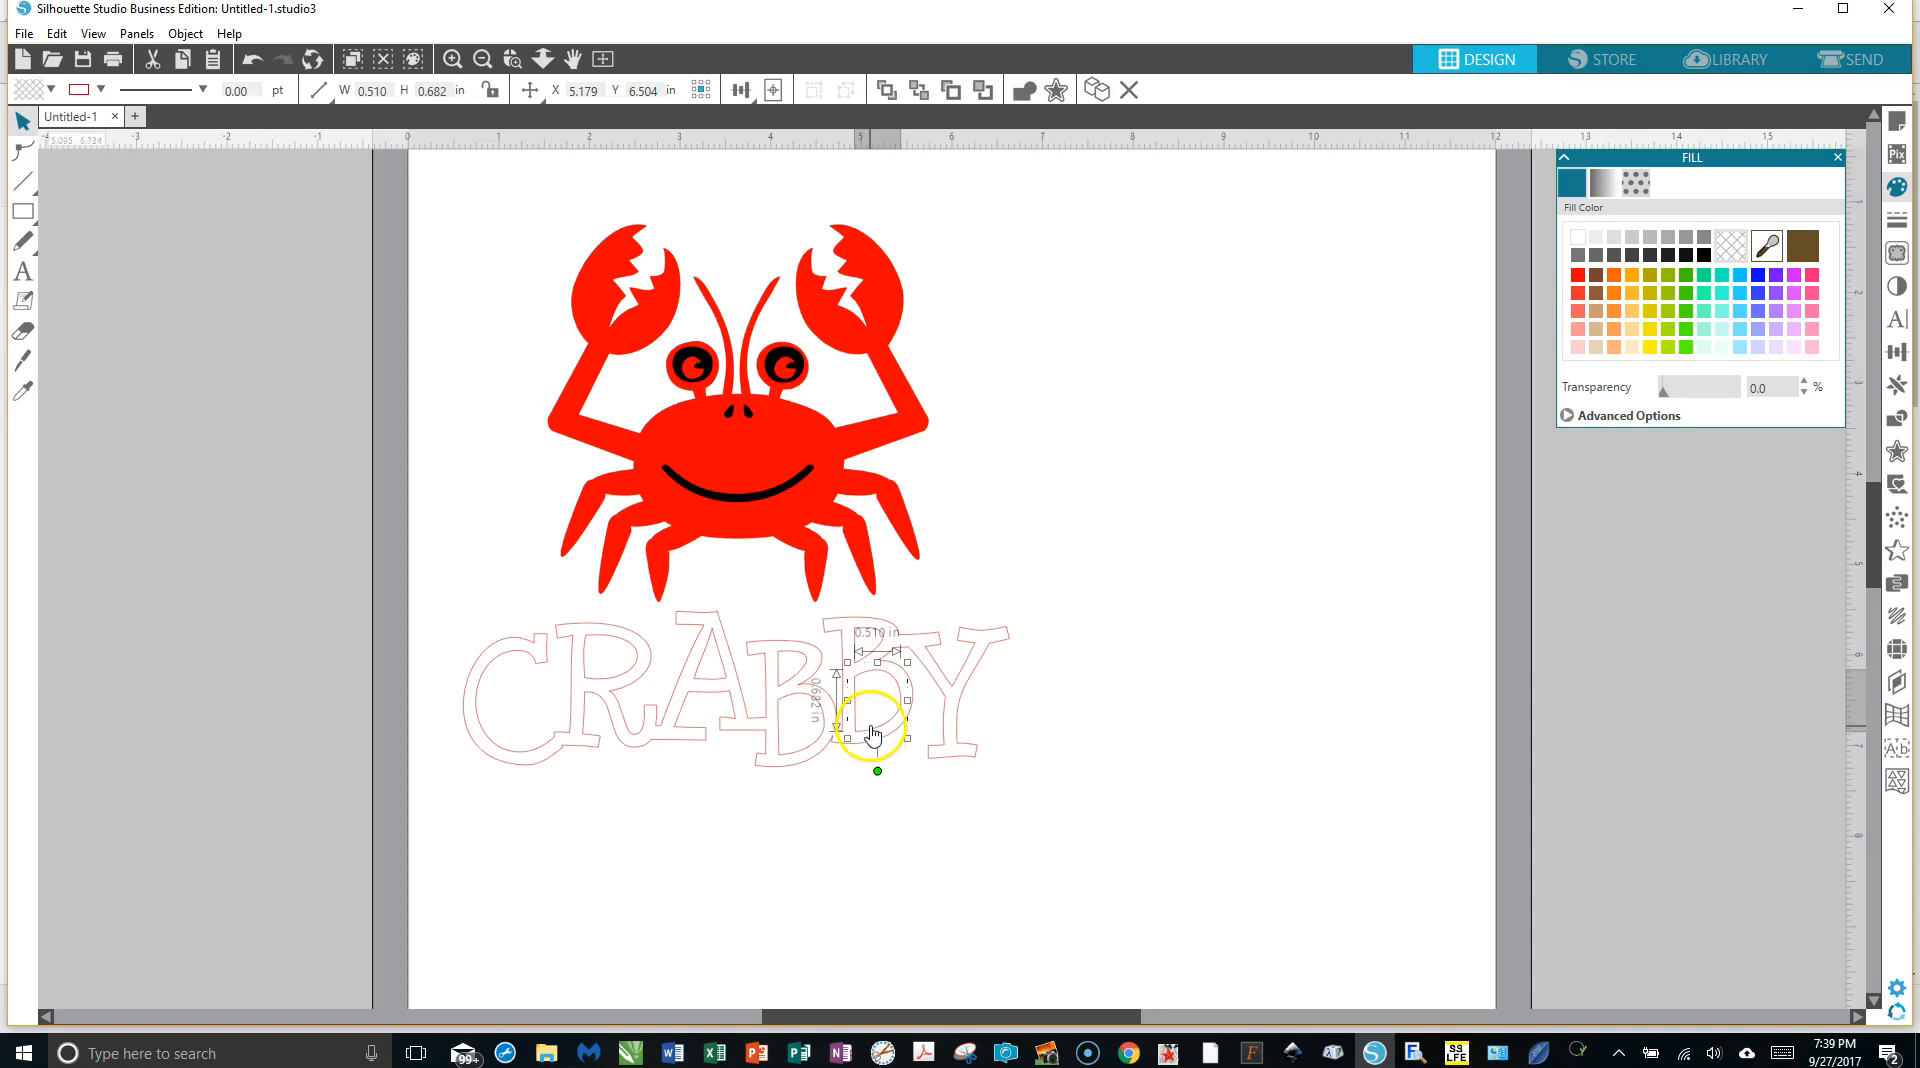
click(887, 625)
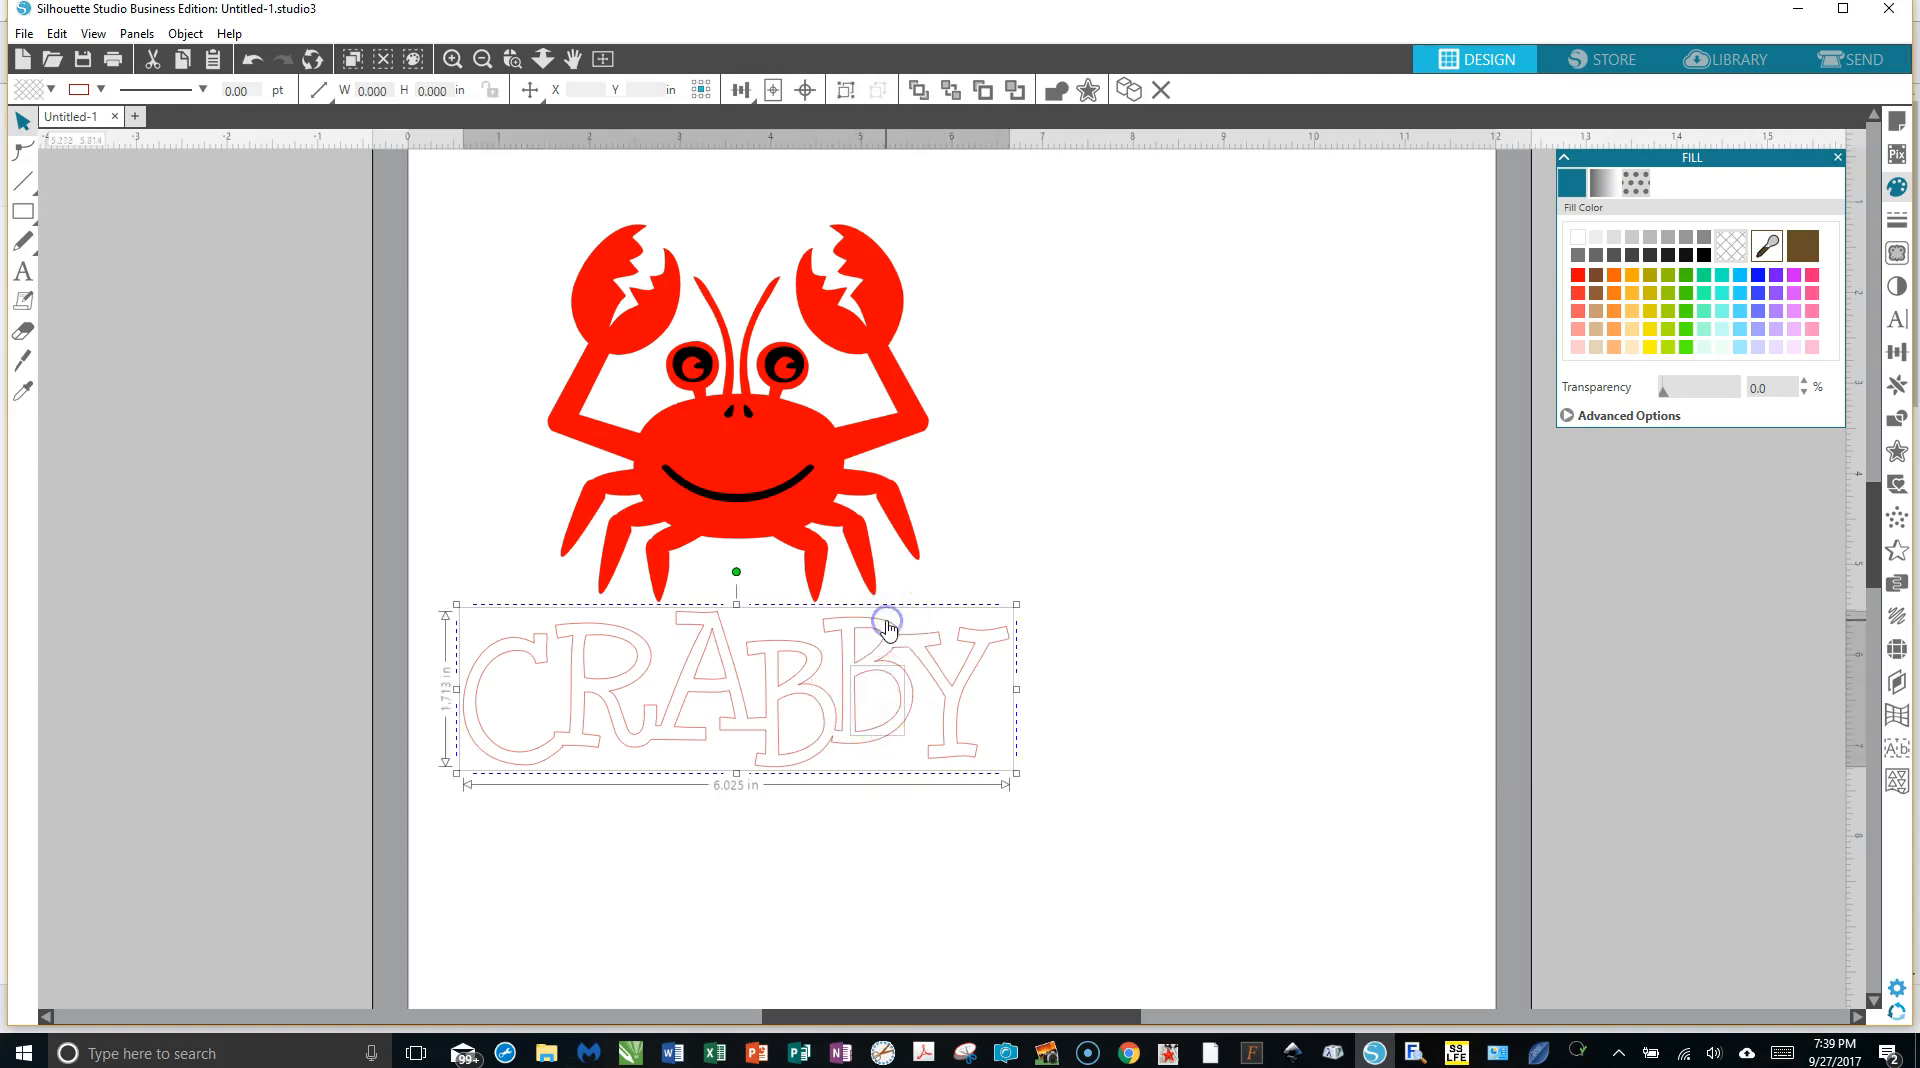
click(859, 658)
shift+click(798, 725)
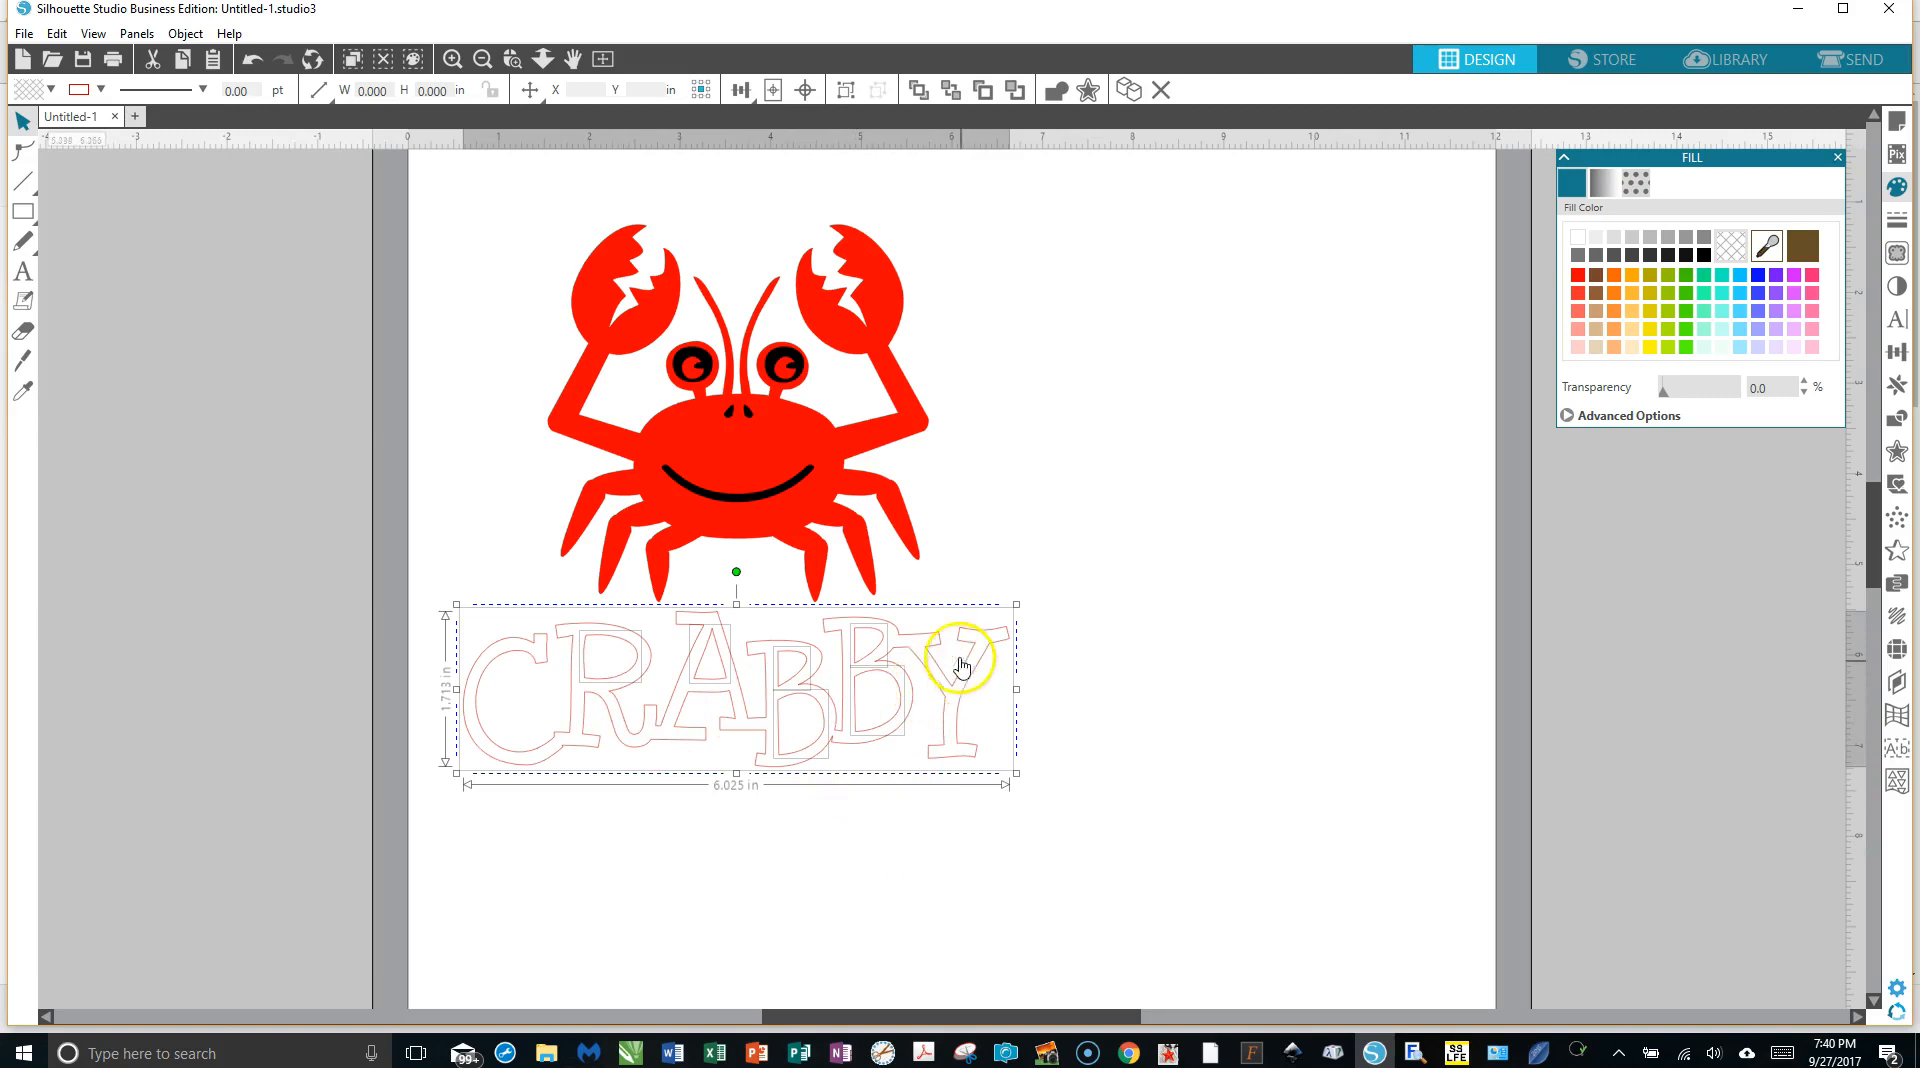
right_click(950, 697)
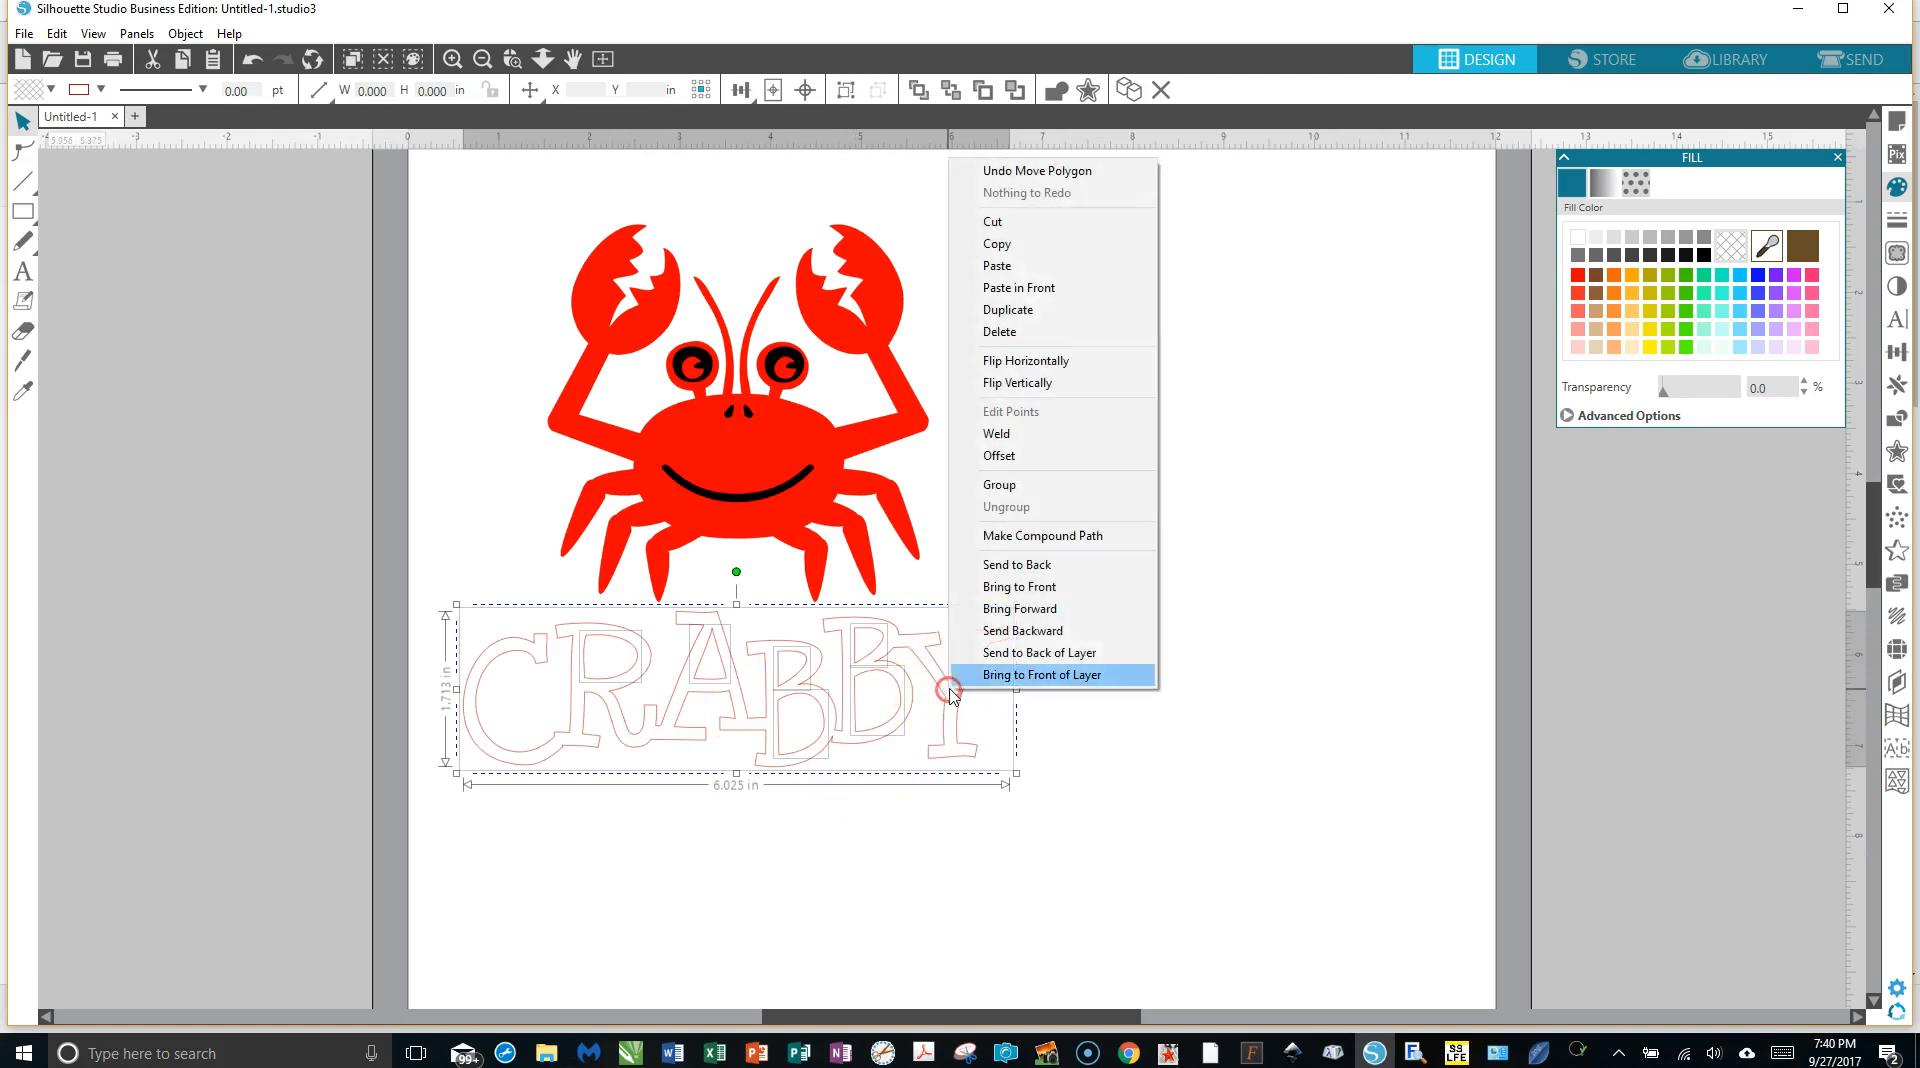
click(1036, 538)
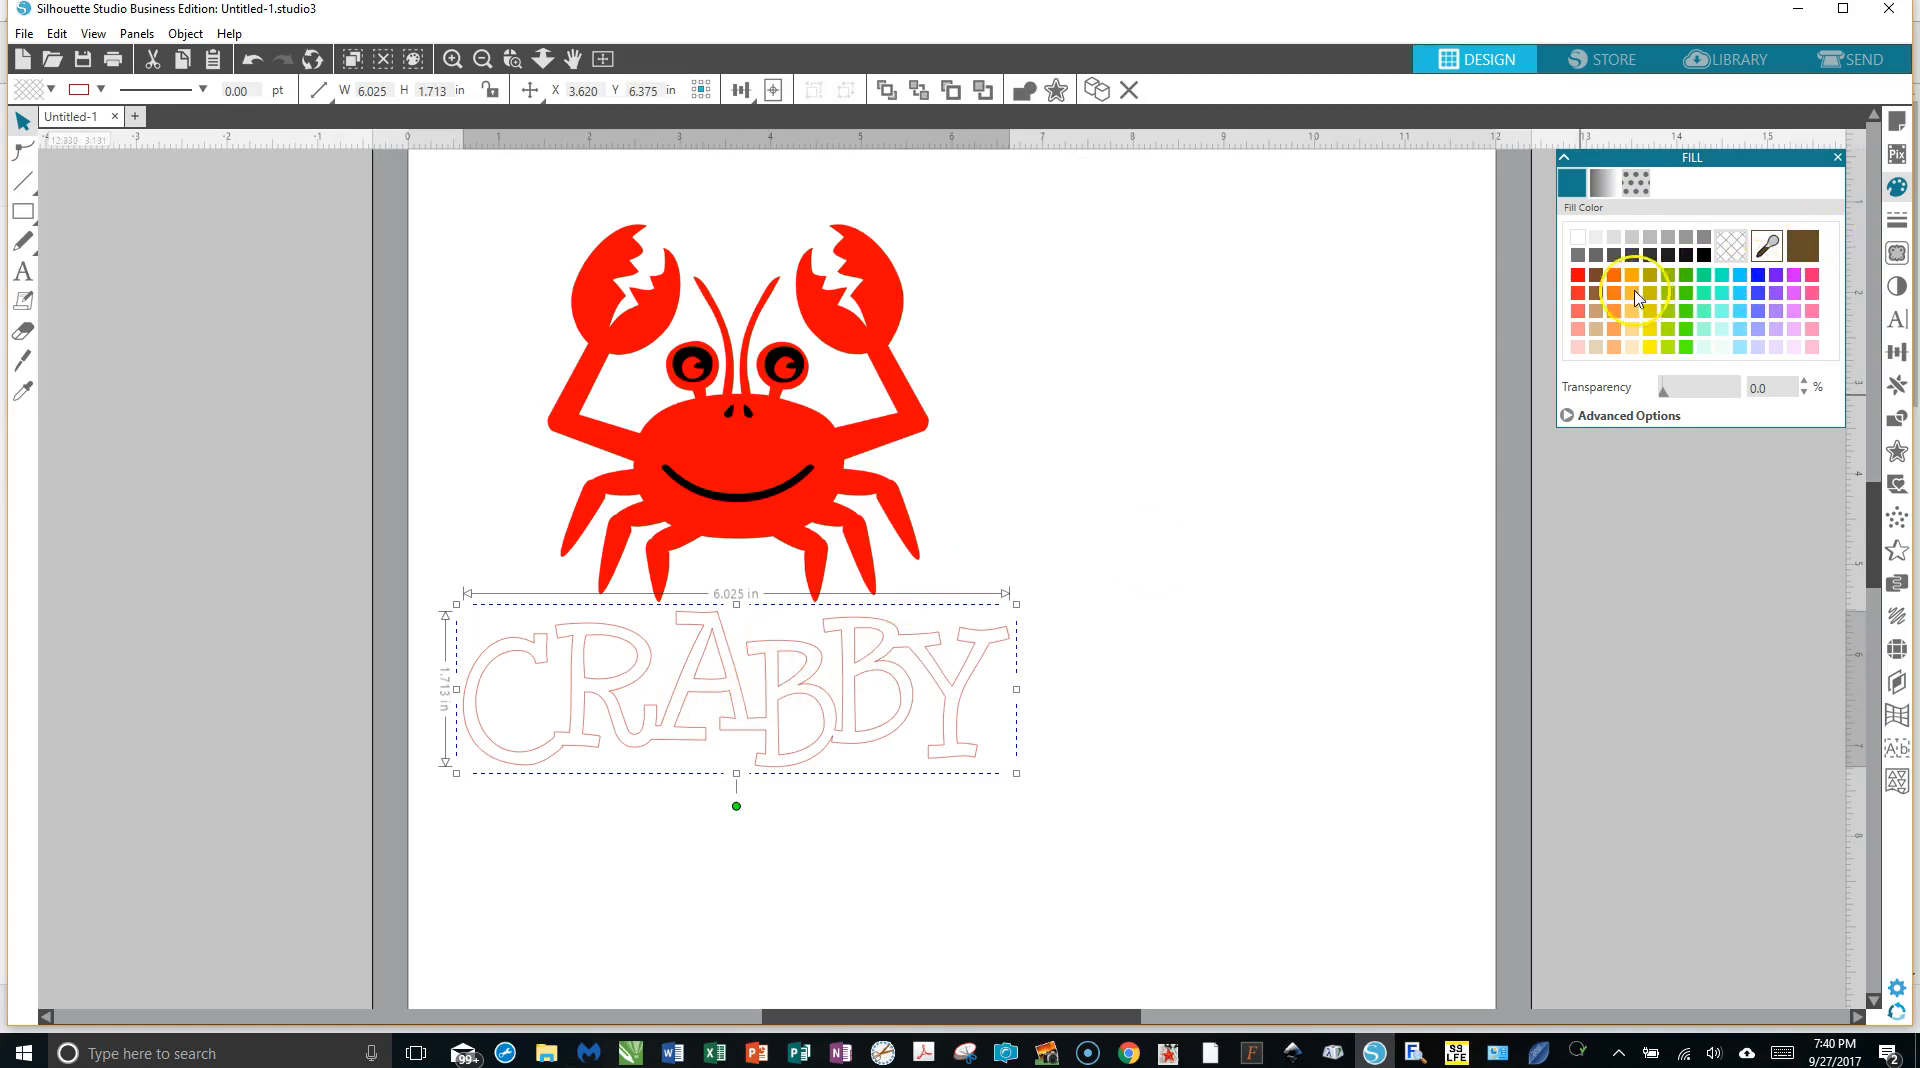
click(1703, 255)
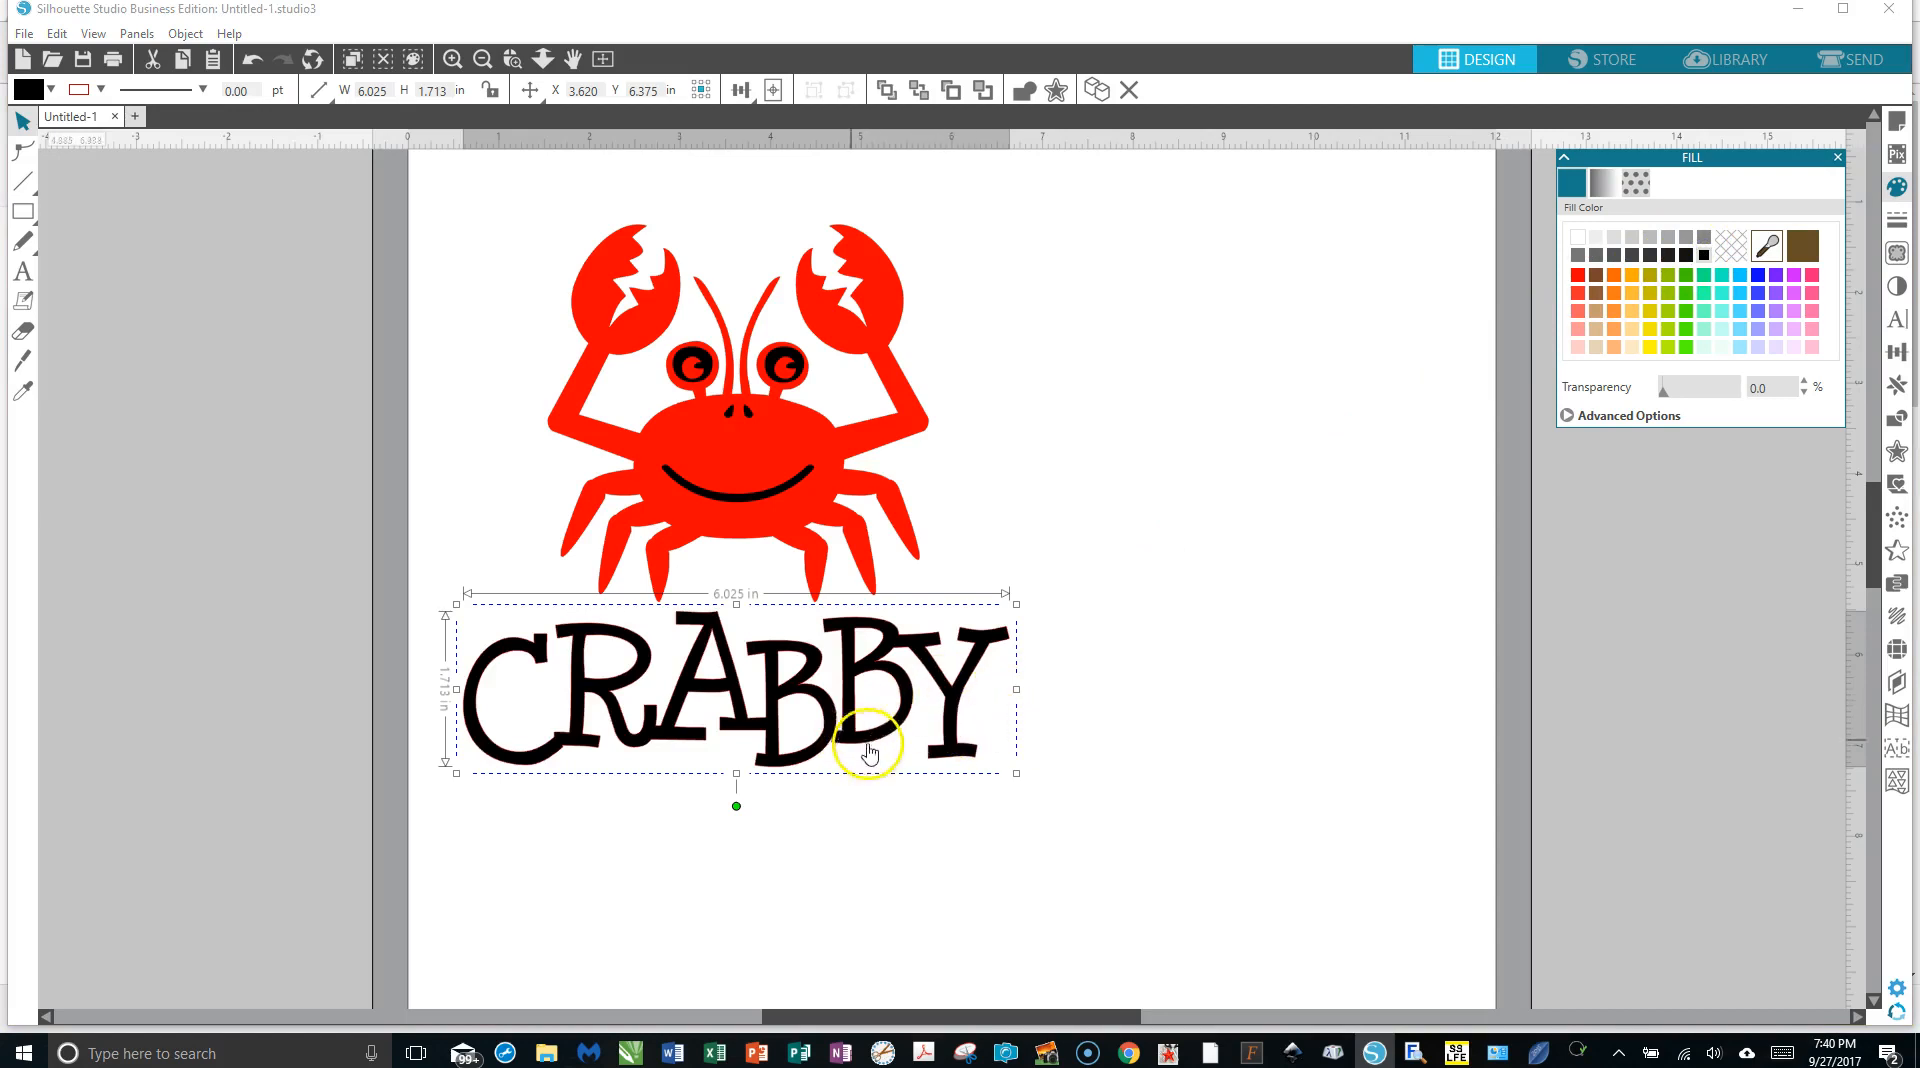
click(788, 860)
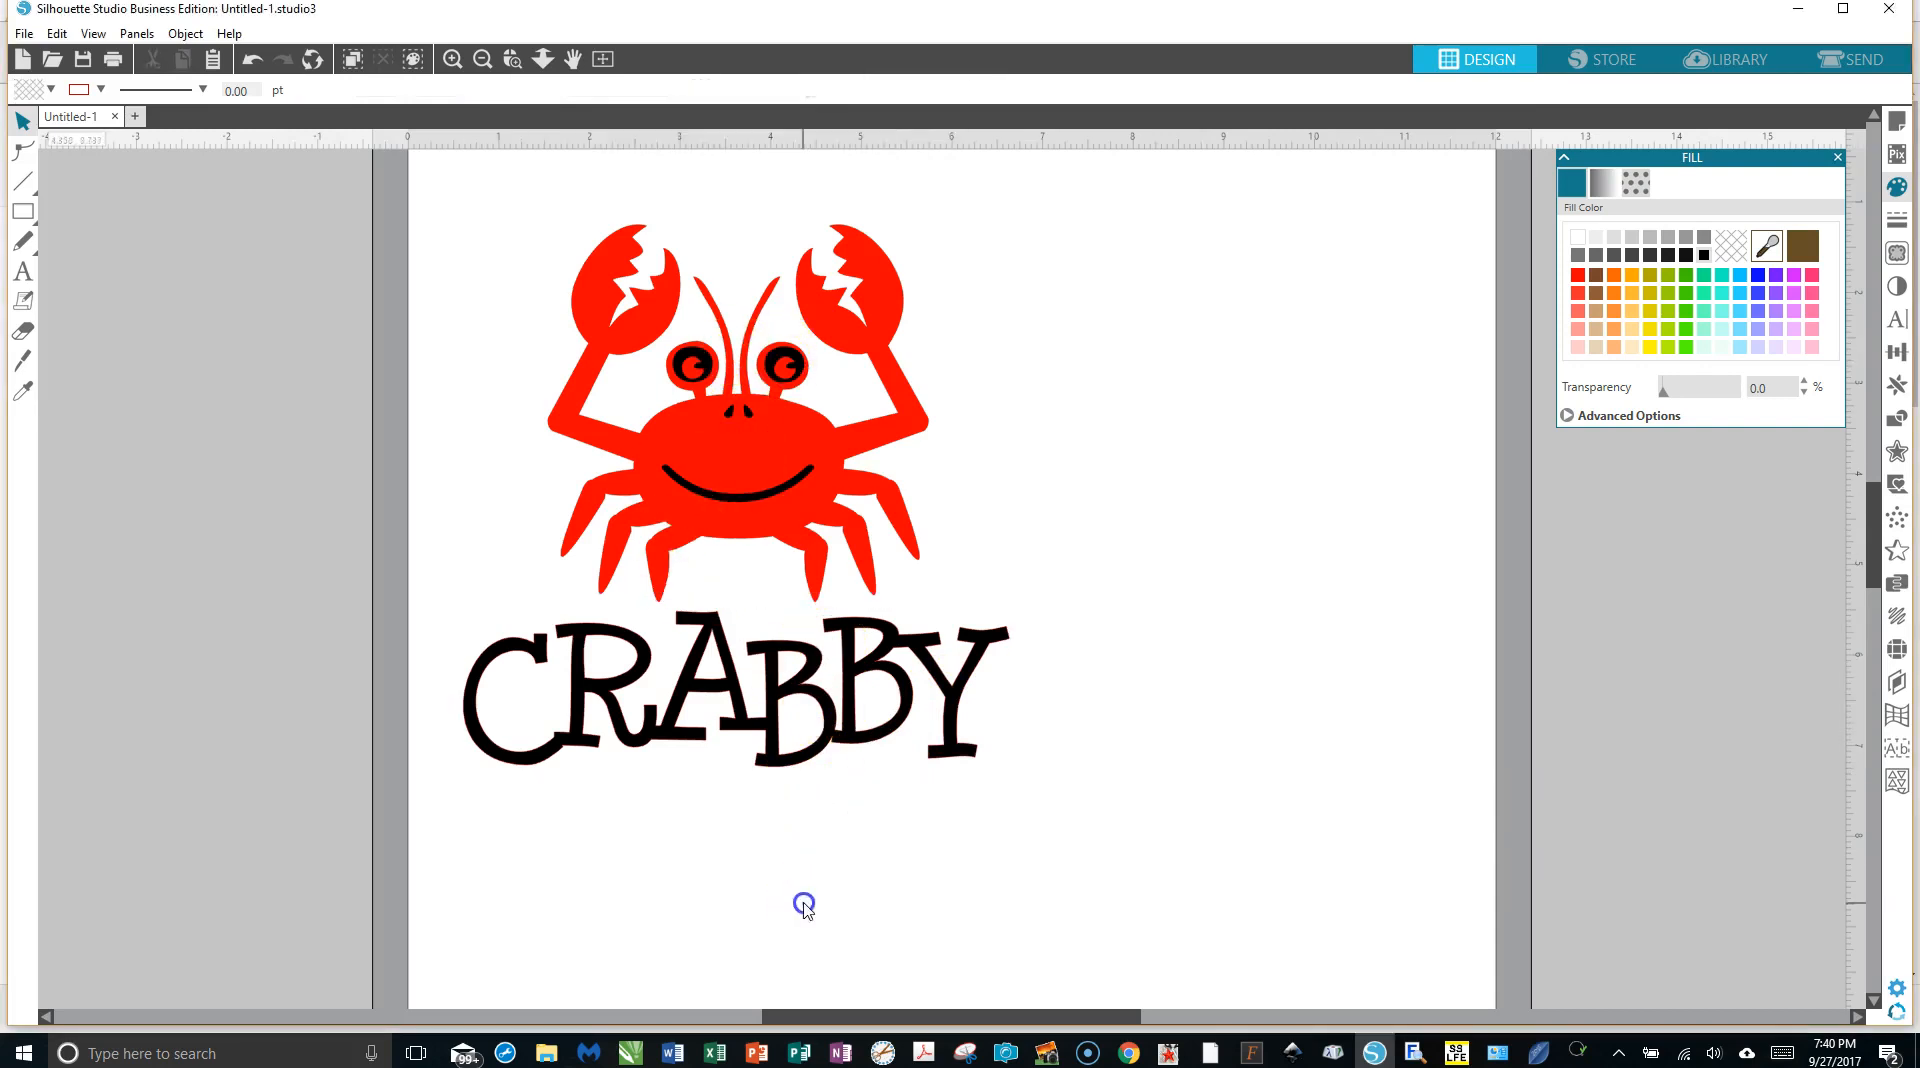
Group the crab and the CRABBY lettering into one design.
drag(425, 168, 1160, 812)
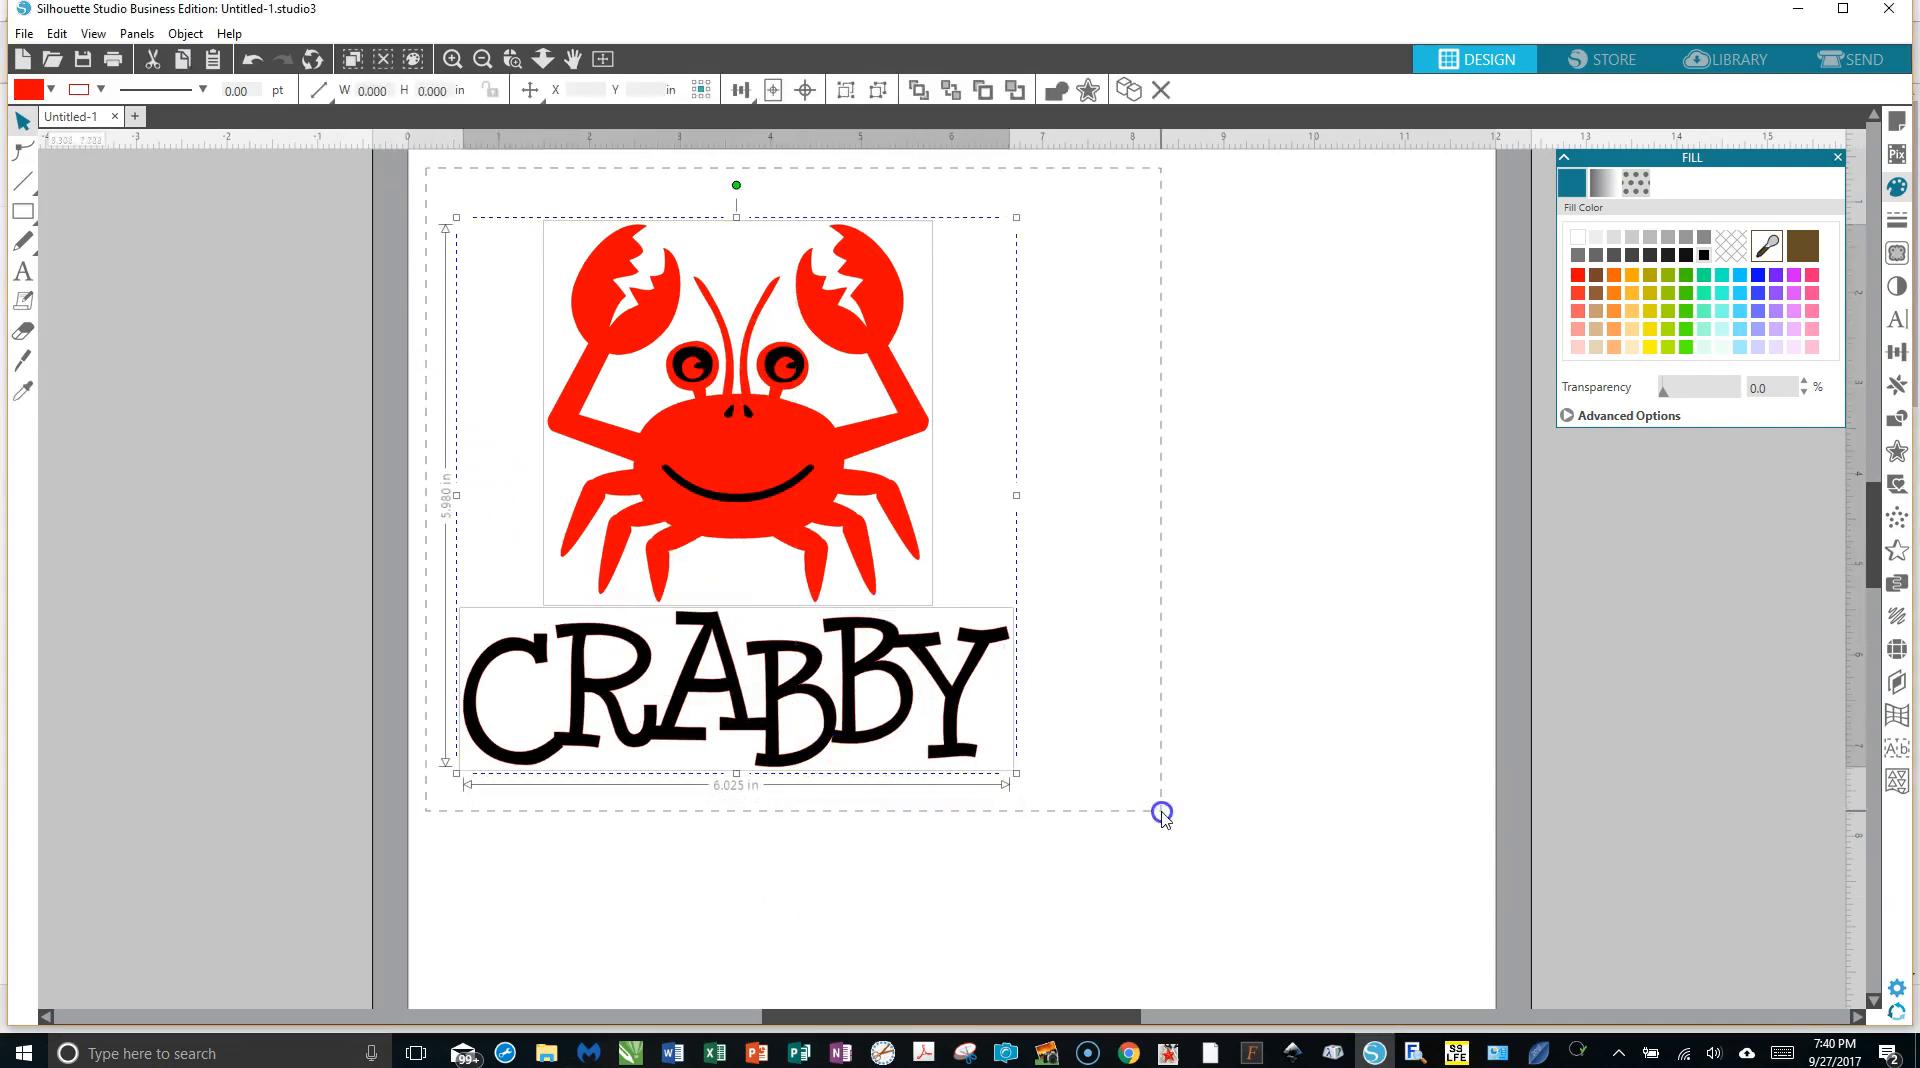
right_click(791, 497)
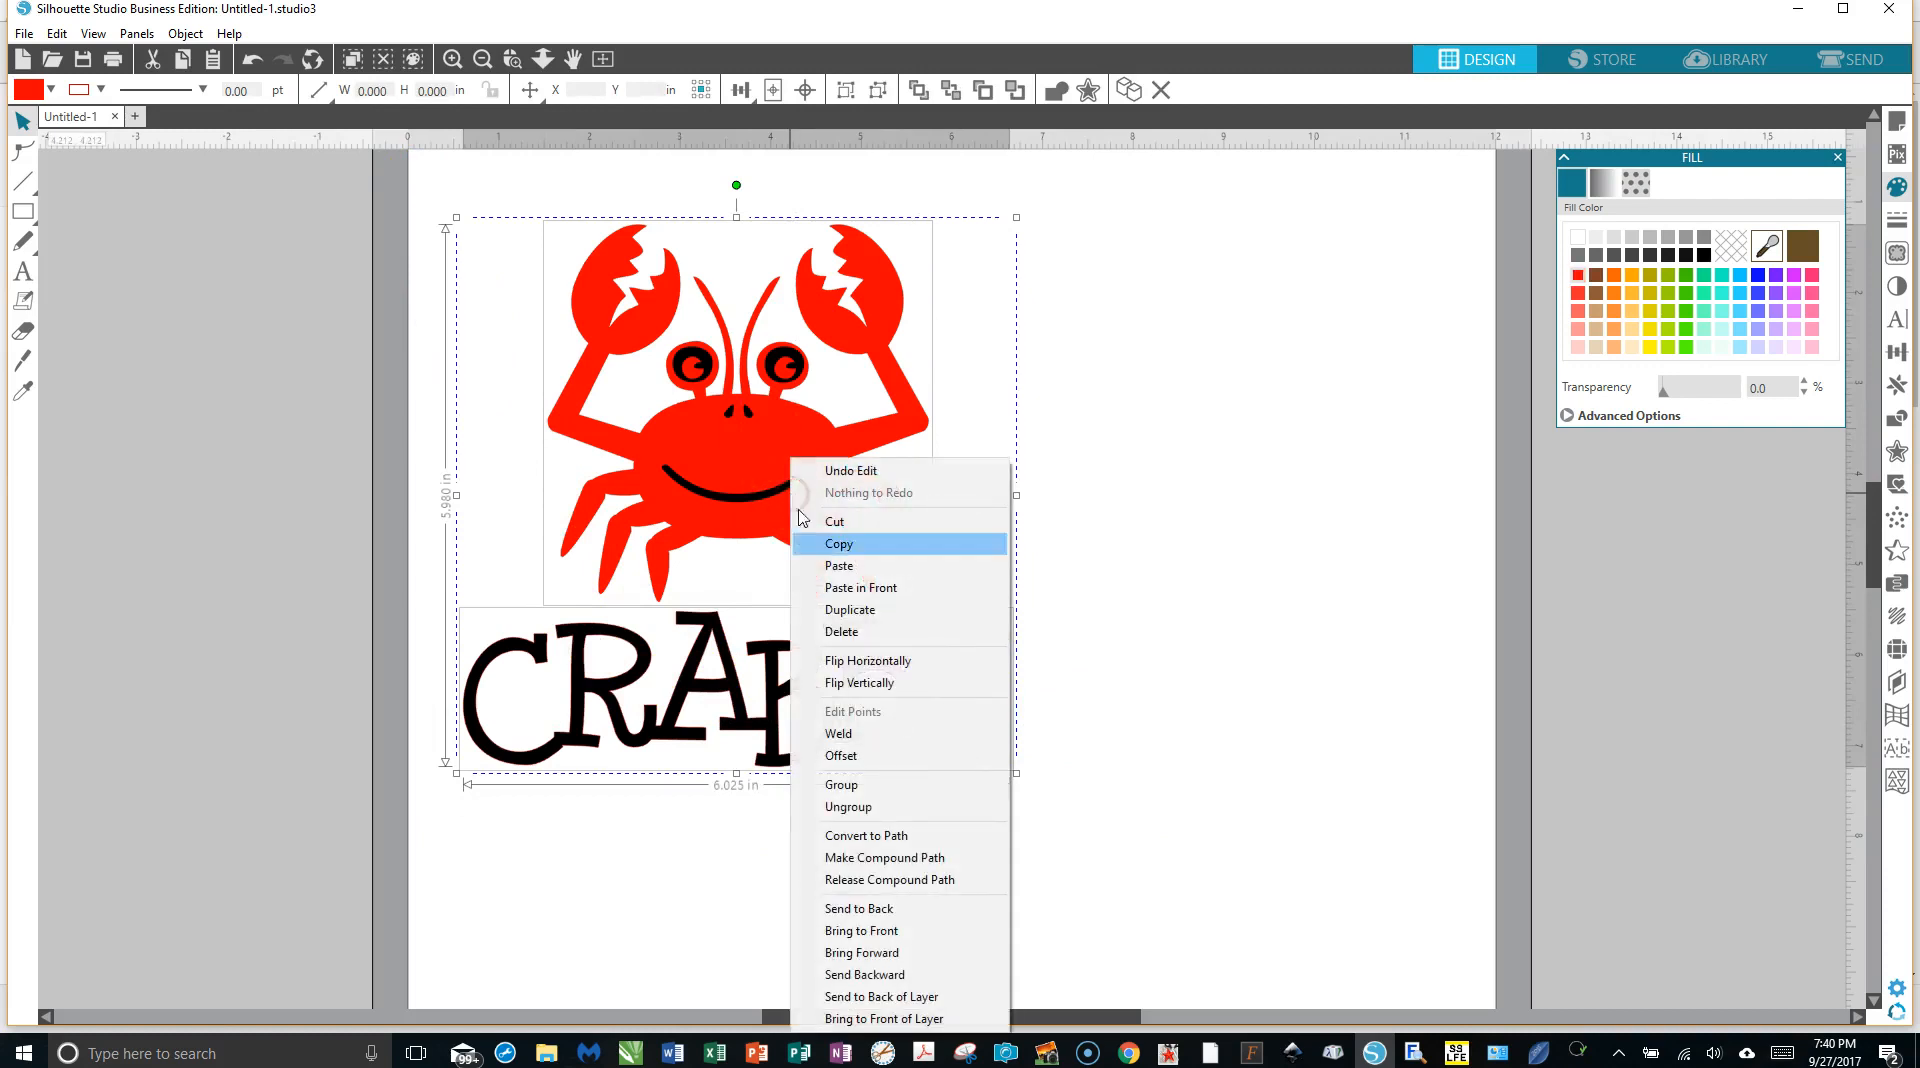
click(841, 785)
Move the grouped crab design off the page onto the gray workspace beside its left edge and deselect it.
drag(801, 547, 1026, 622)
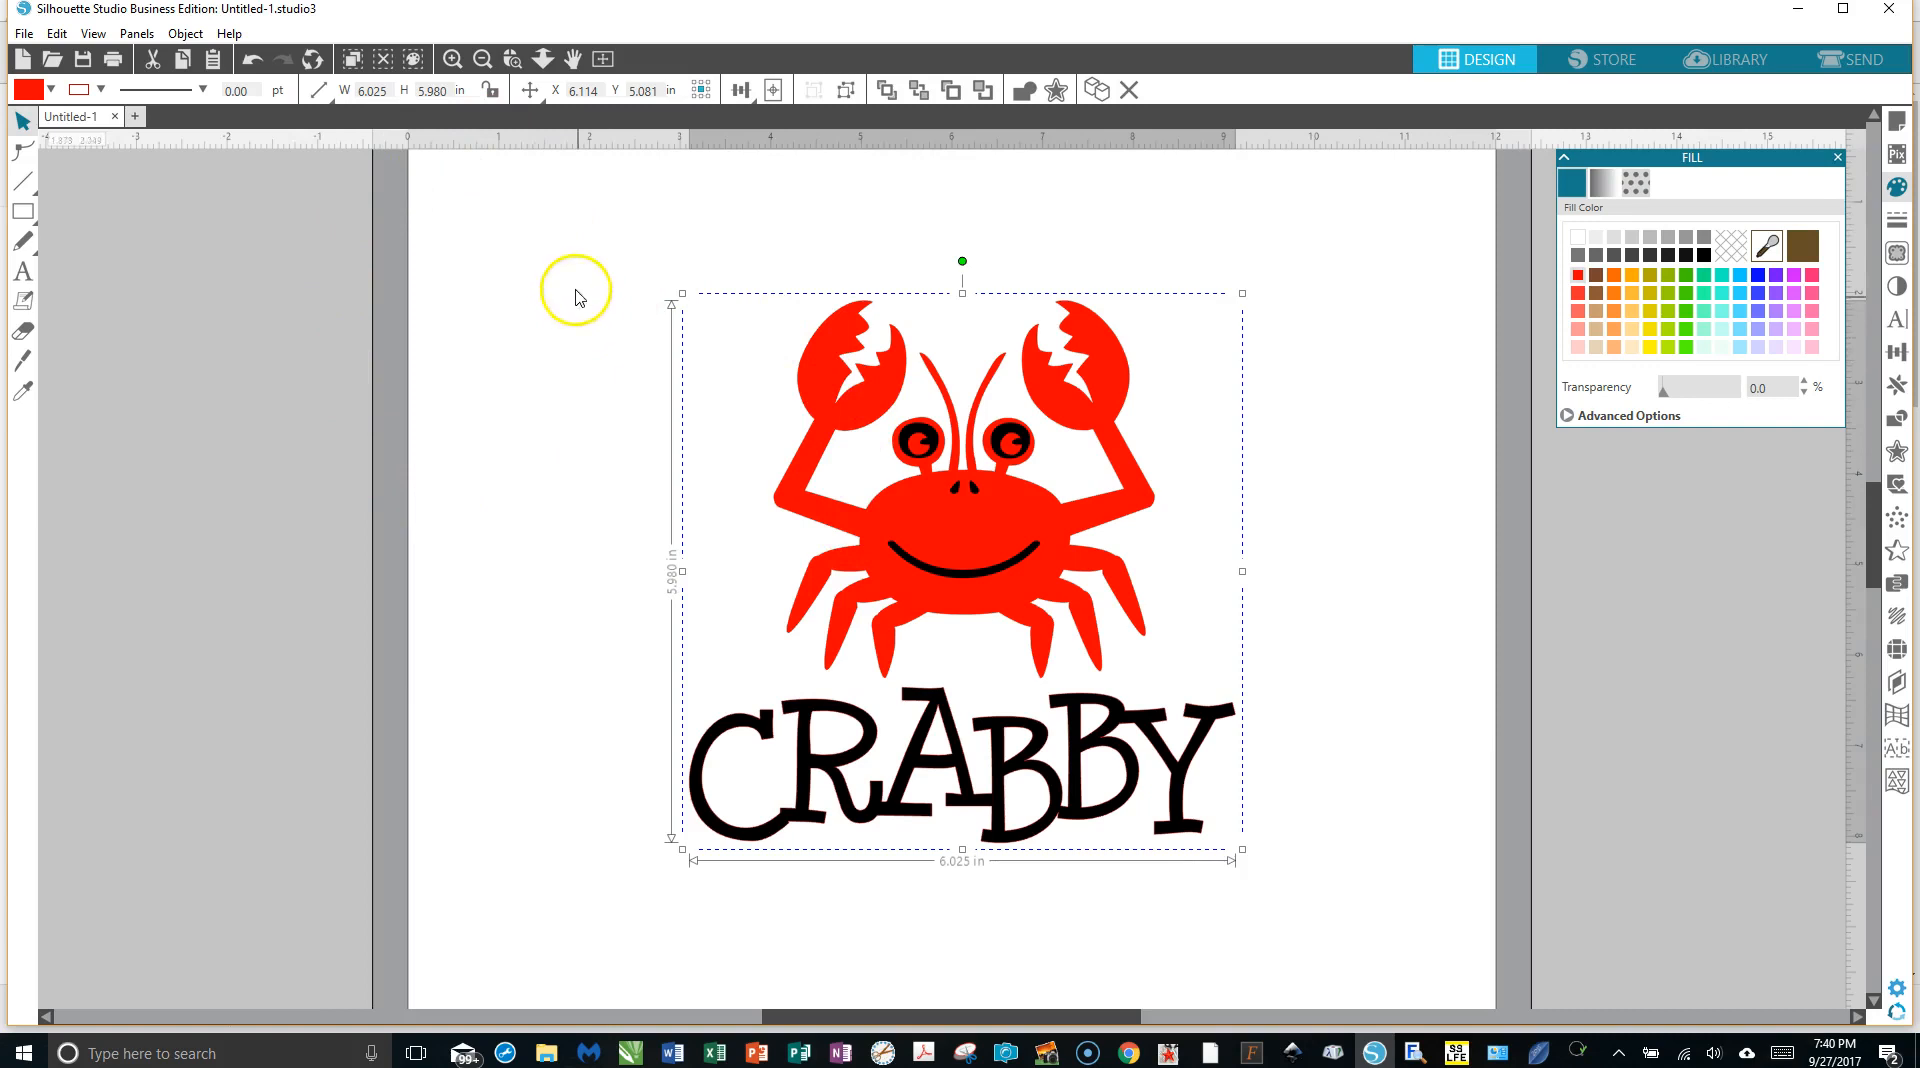
click(480, 59)
drag(882, 523, 248, 528)
click(688, 472)
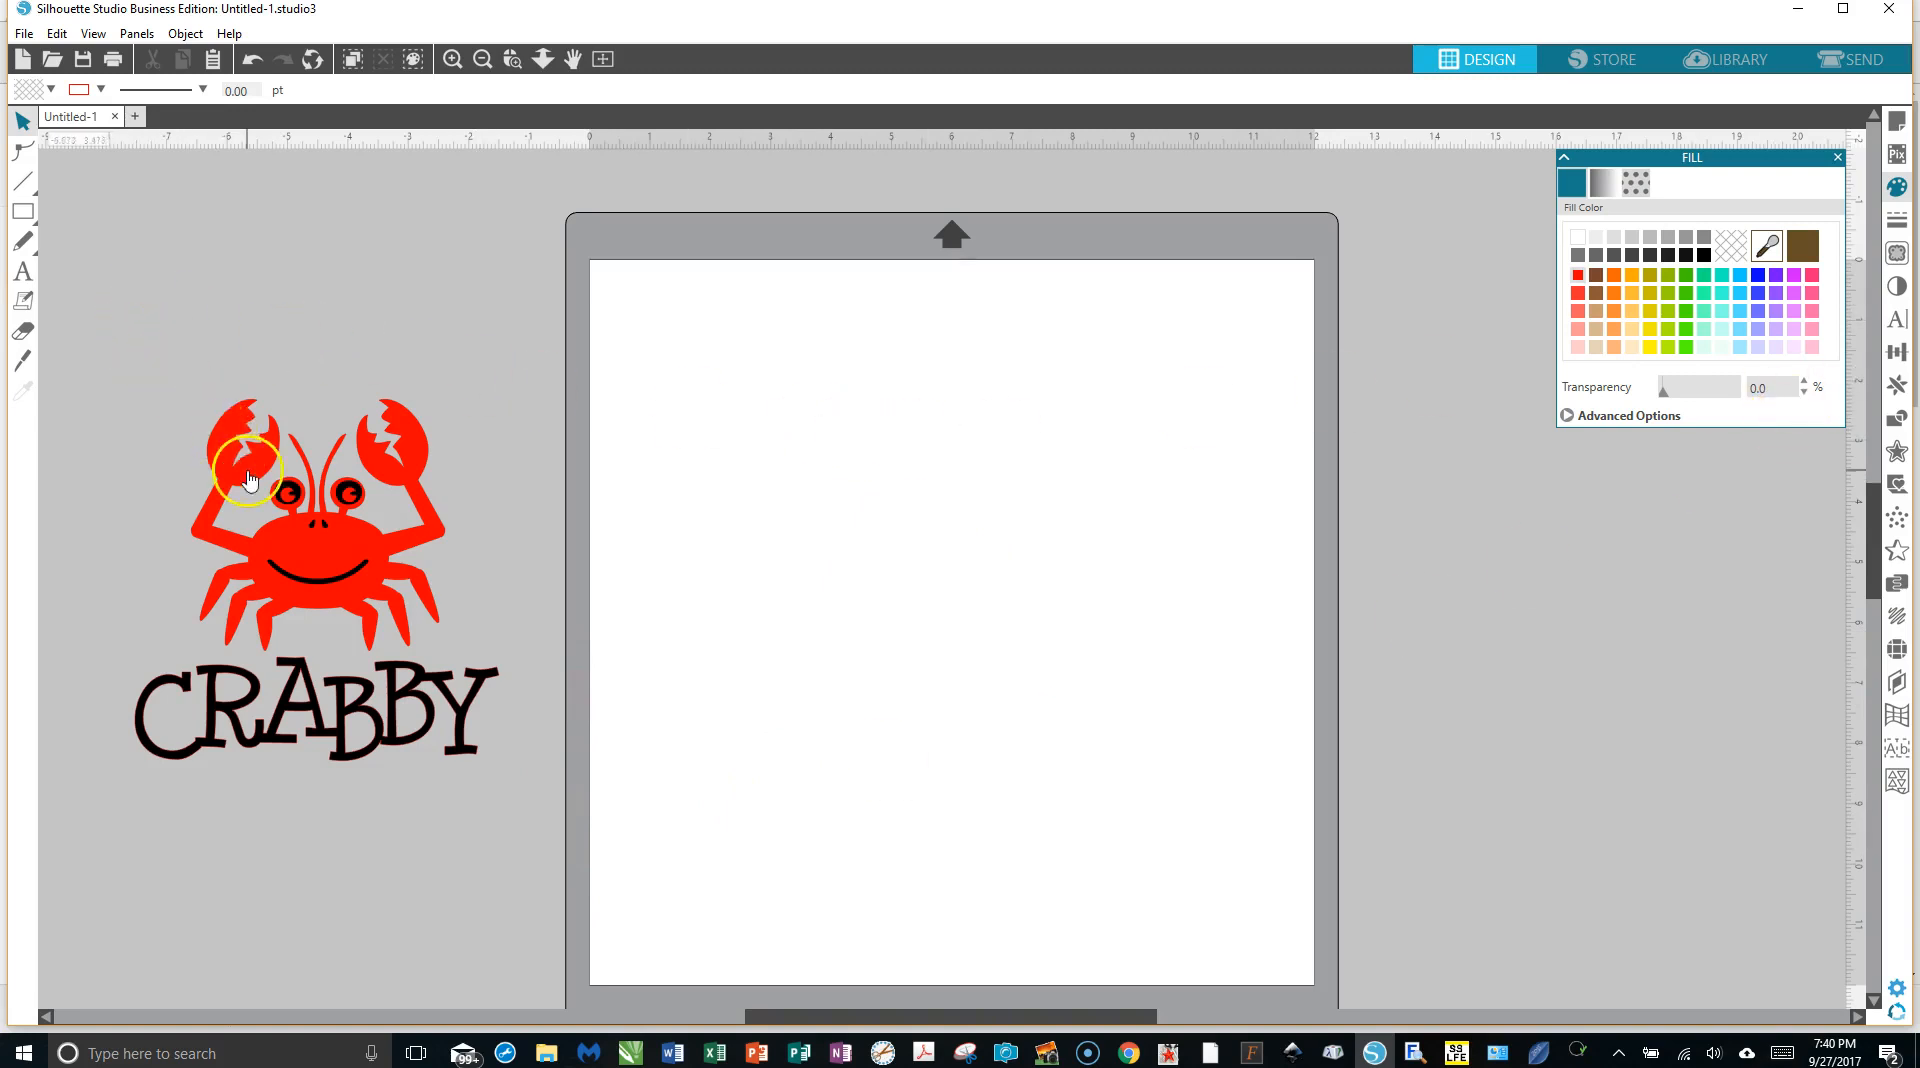
click(20, 213)
click(83, 211)
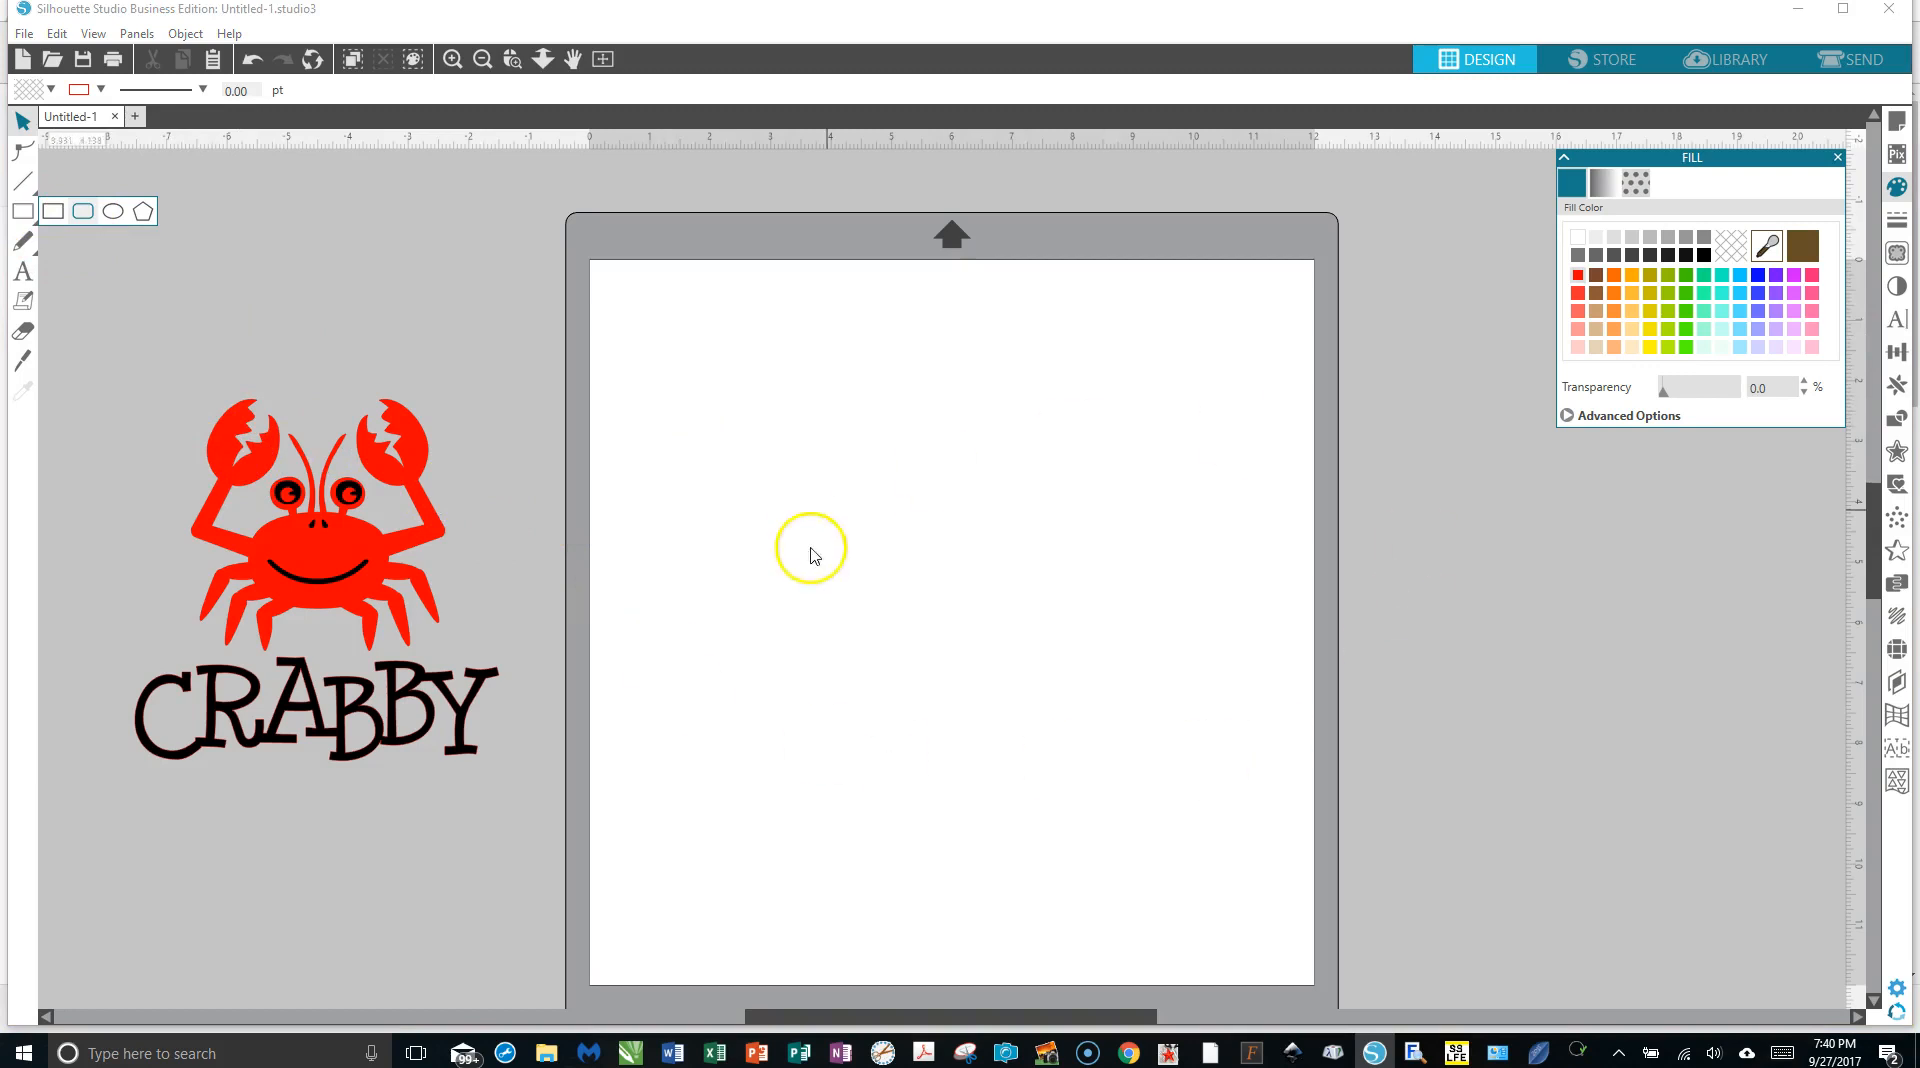
Switch to Chrome and limit the "tshirt vector images" image results to large sizes.
click(1128, 1052)
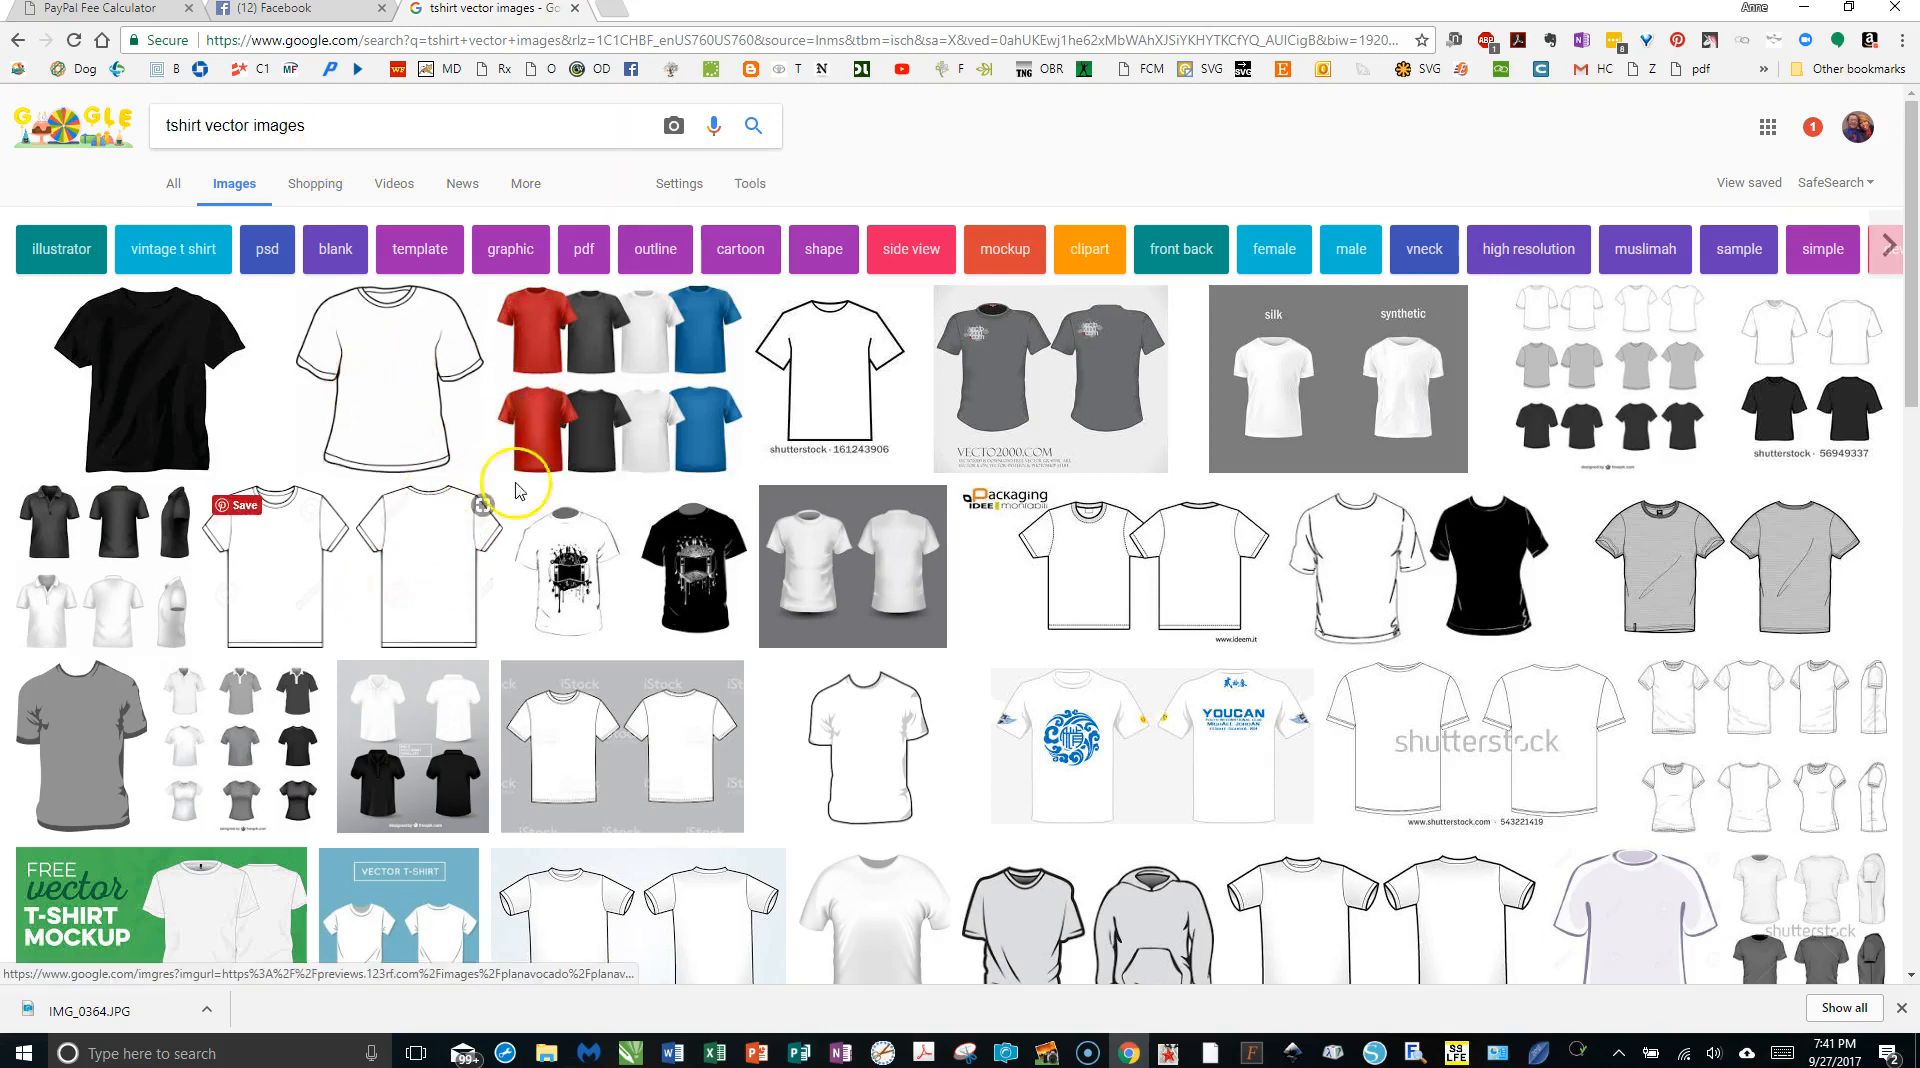
click(749, 183)
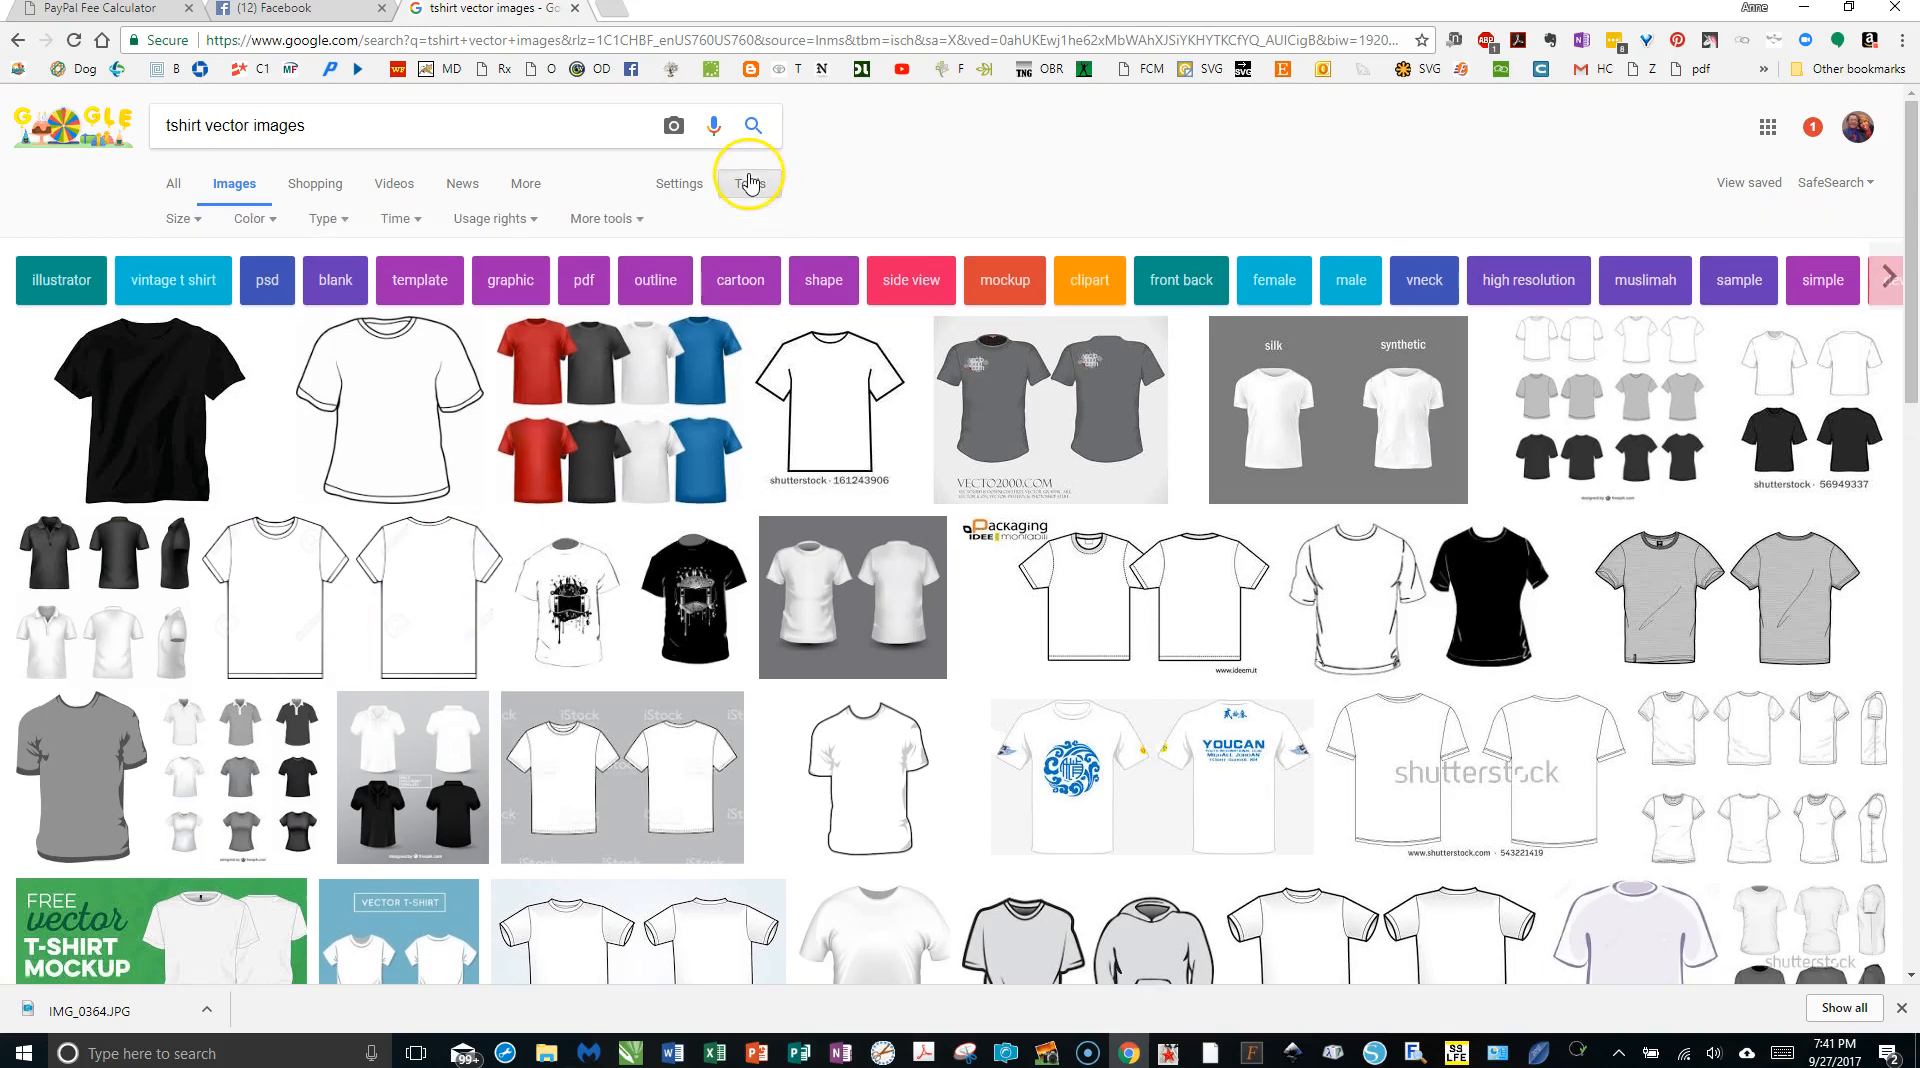
click(180, 219)
click(168, 285)
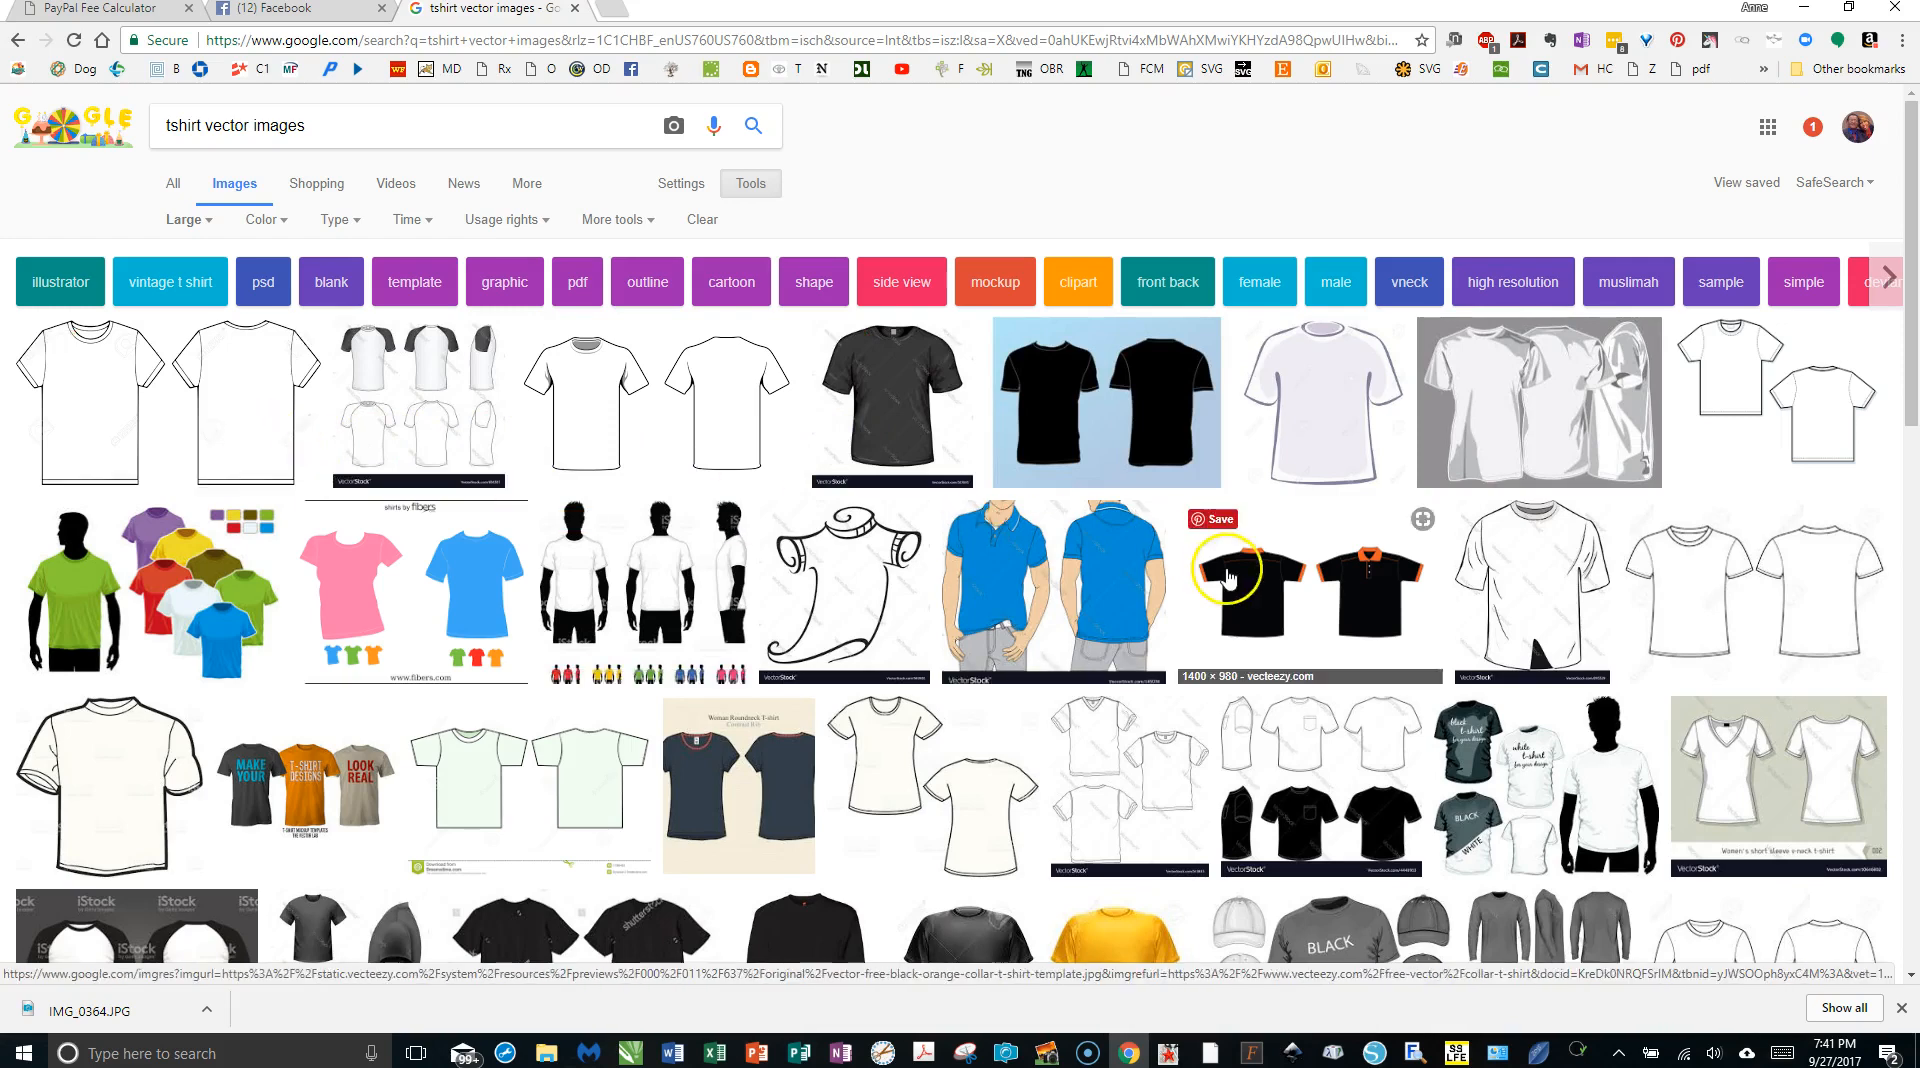
Look through the large T-shirt images for a usable blank shirt, previewing the Black T Shirt Vector Template picture.
scroll(1227, 578, down, 5)
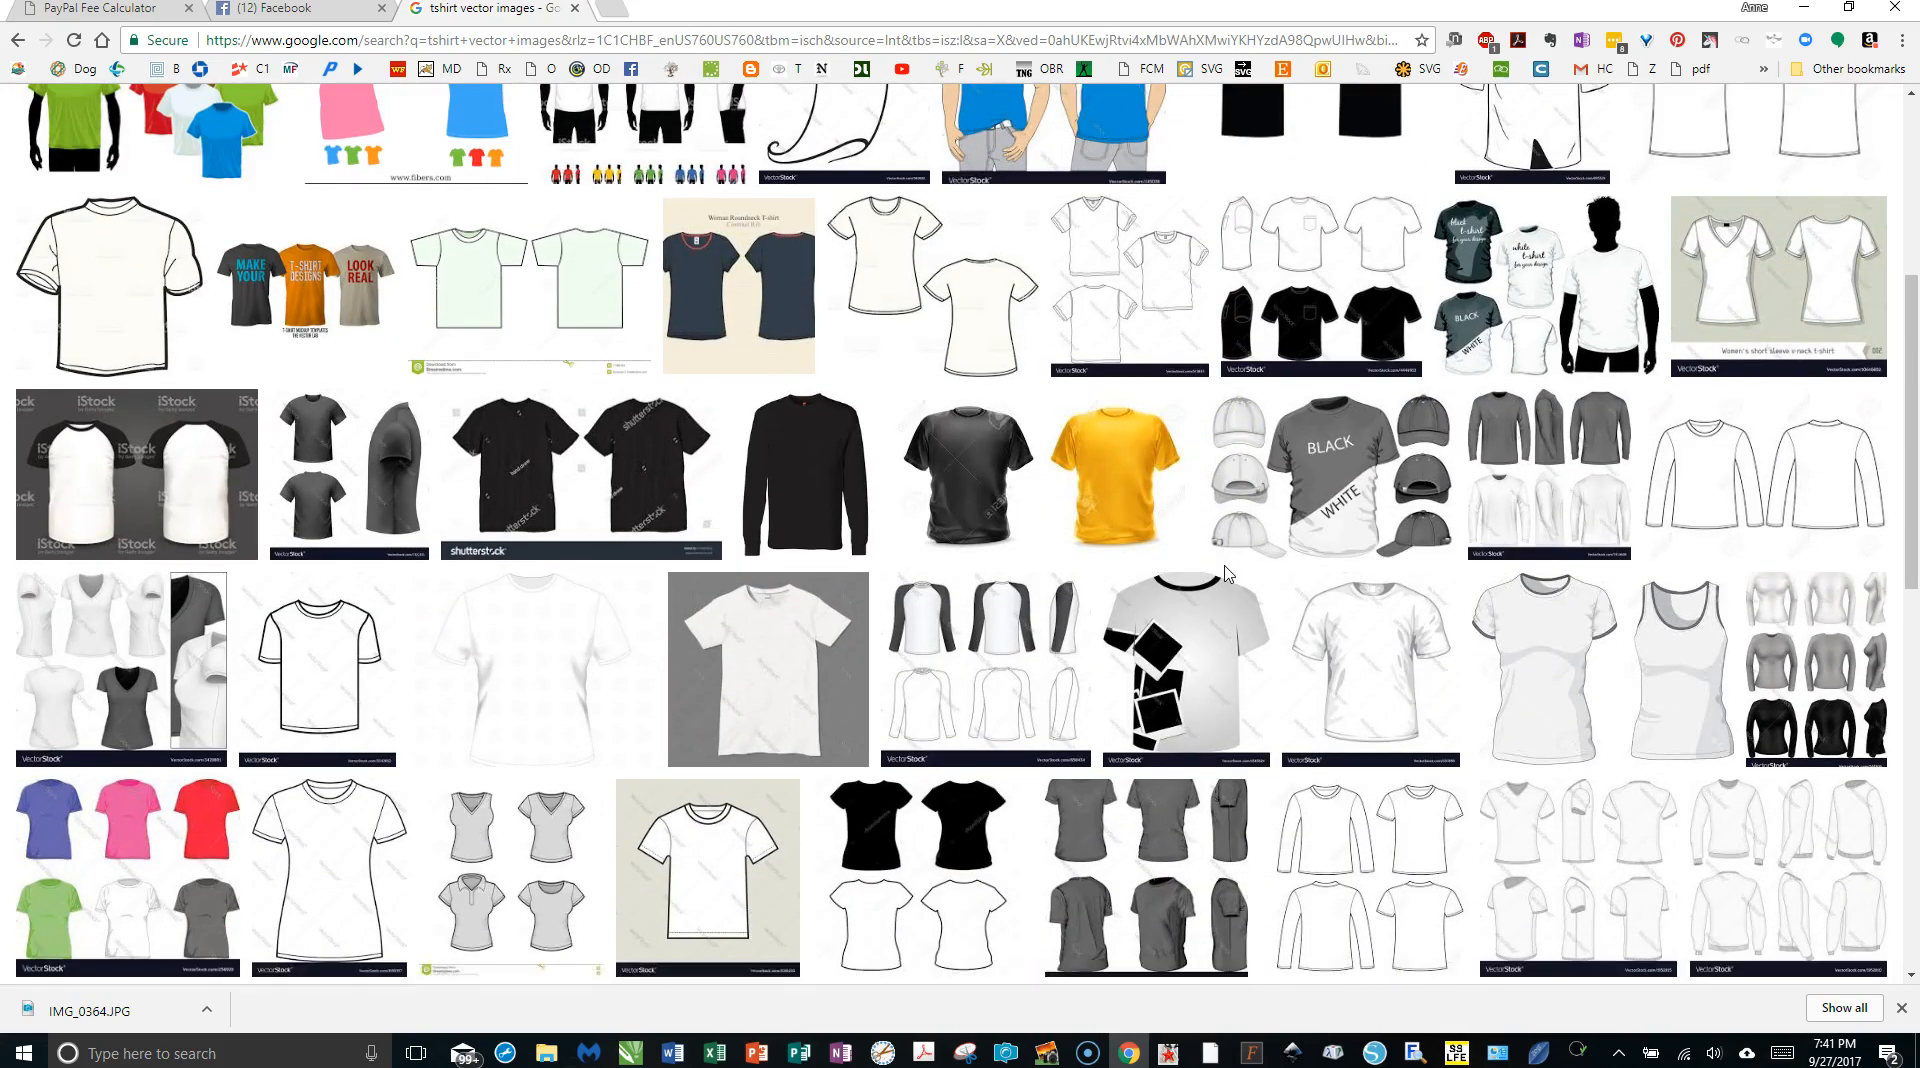
scroll(1226, 575, down, 7)
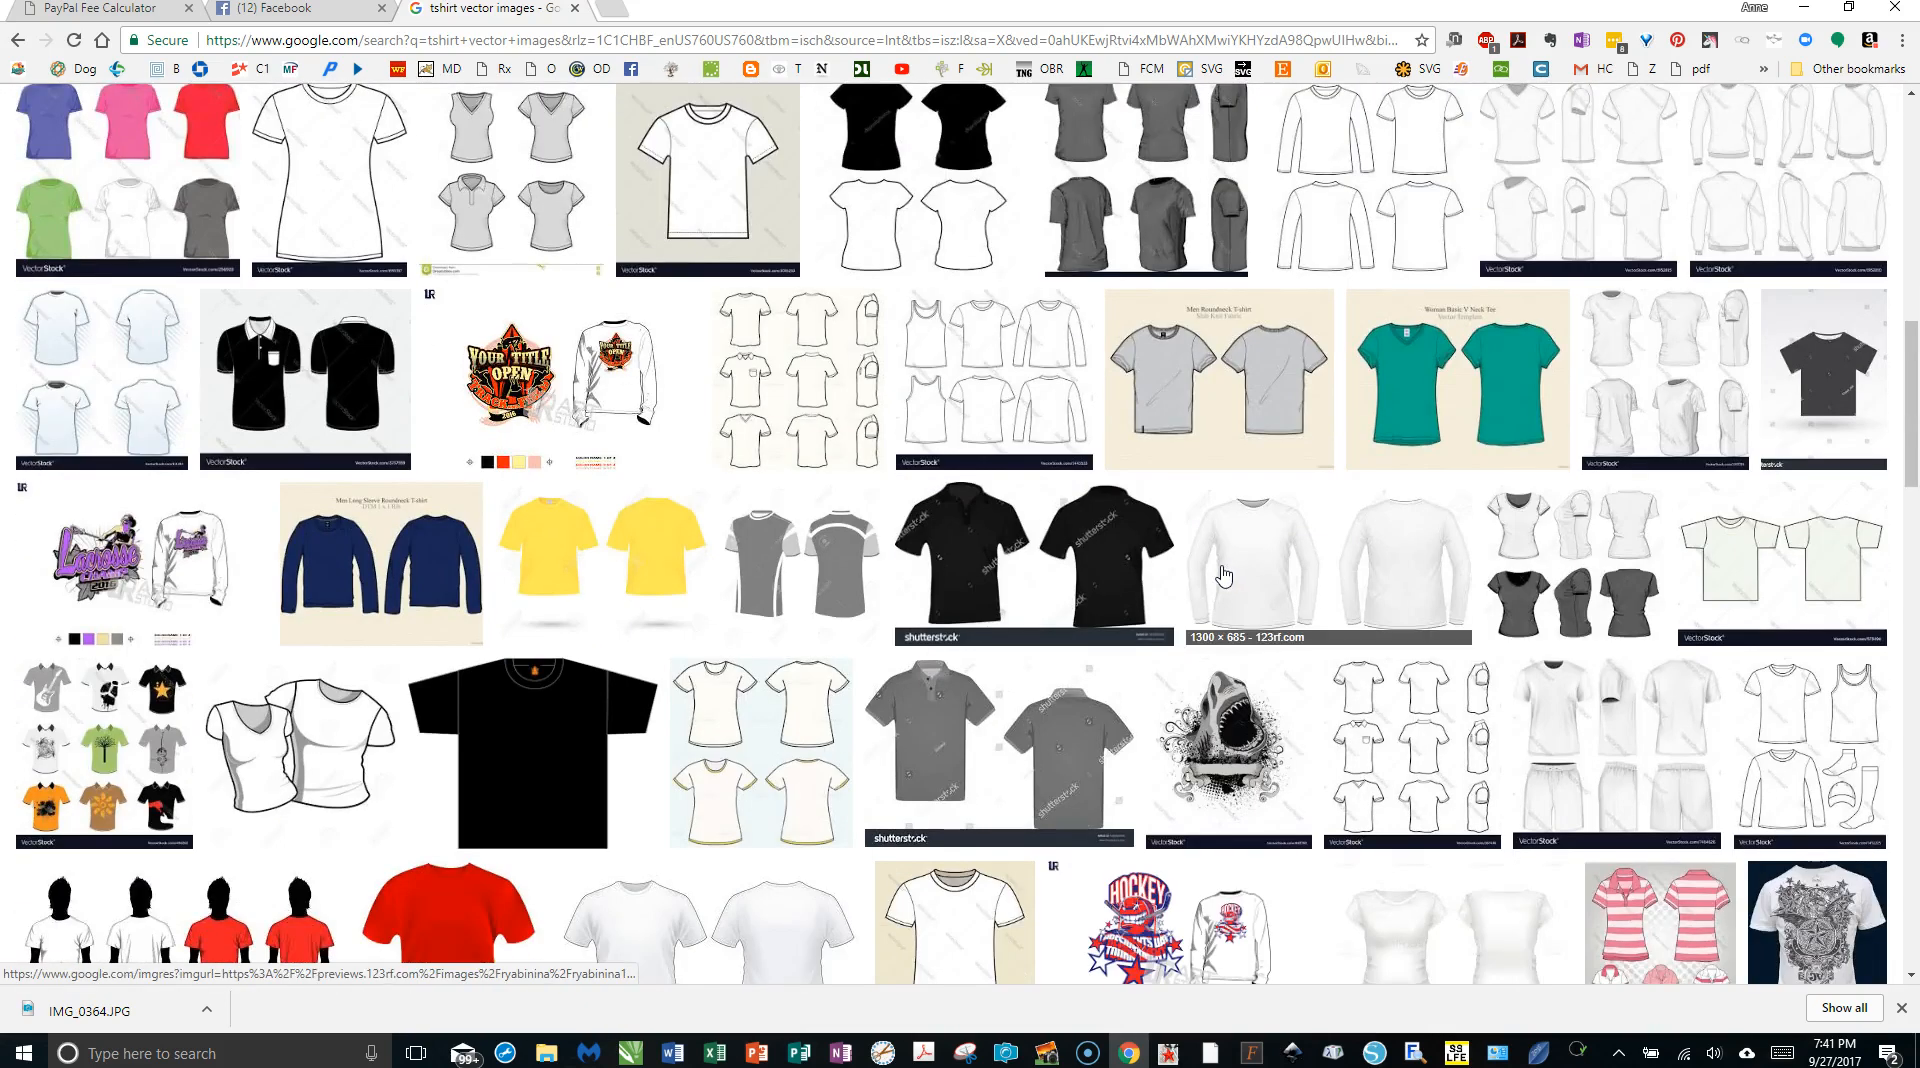
scroll(1224, 575, down, 4)
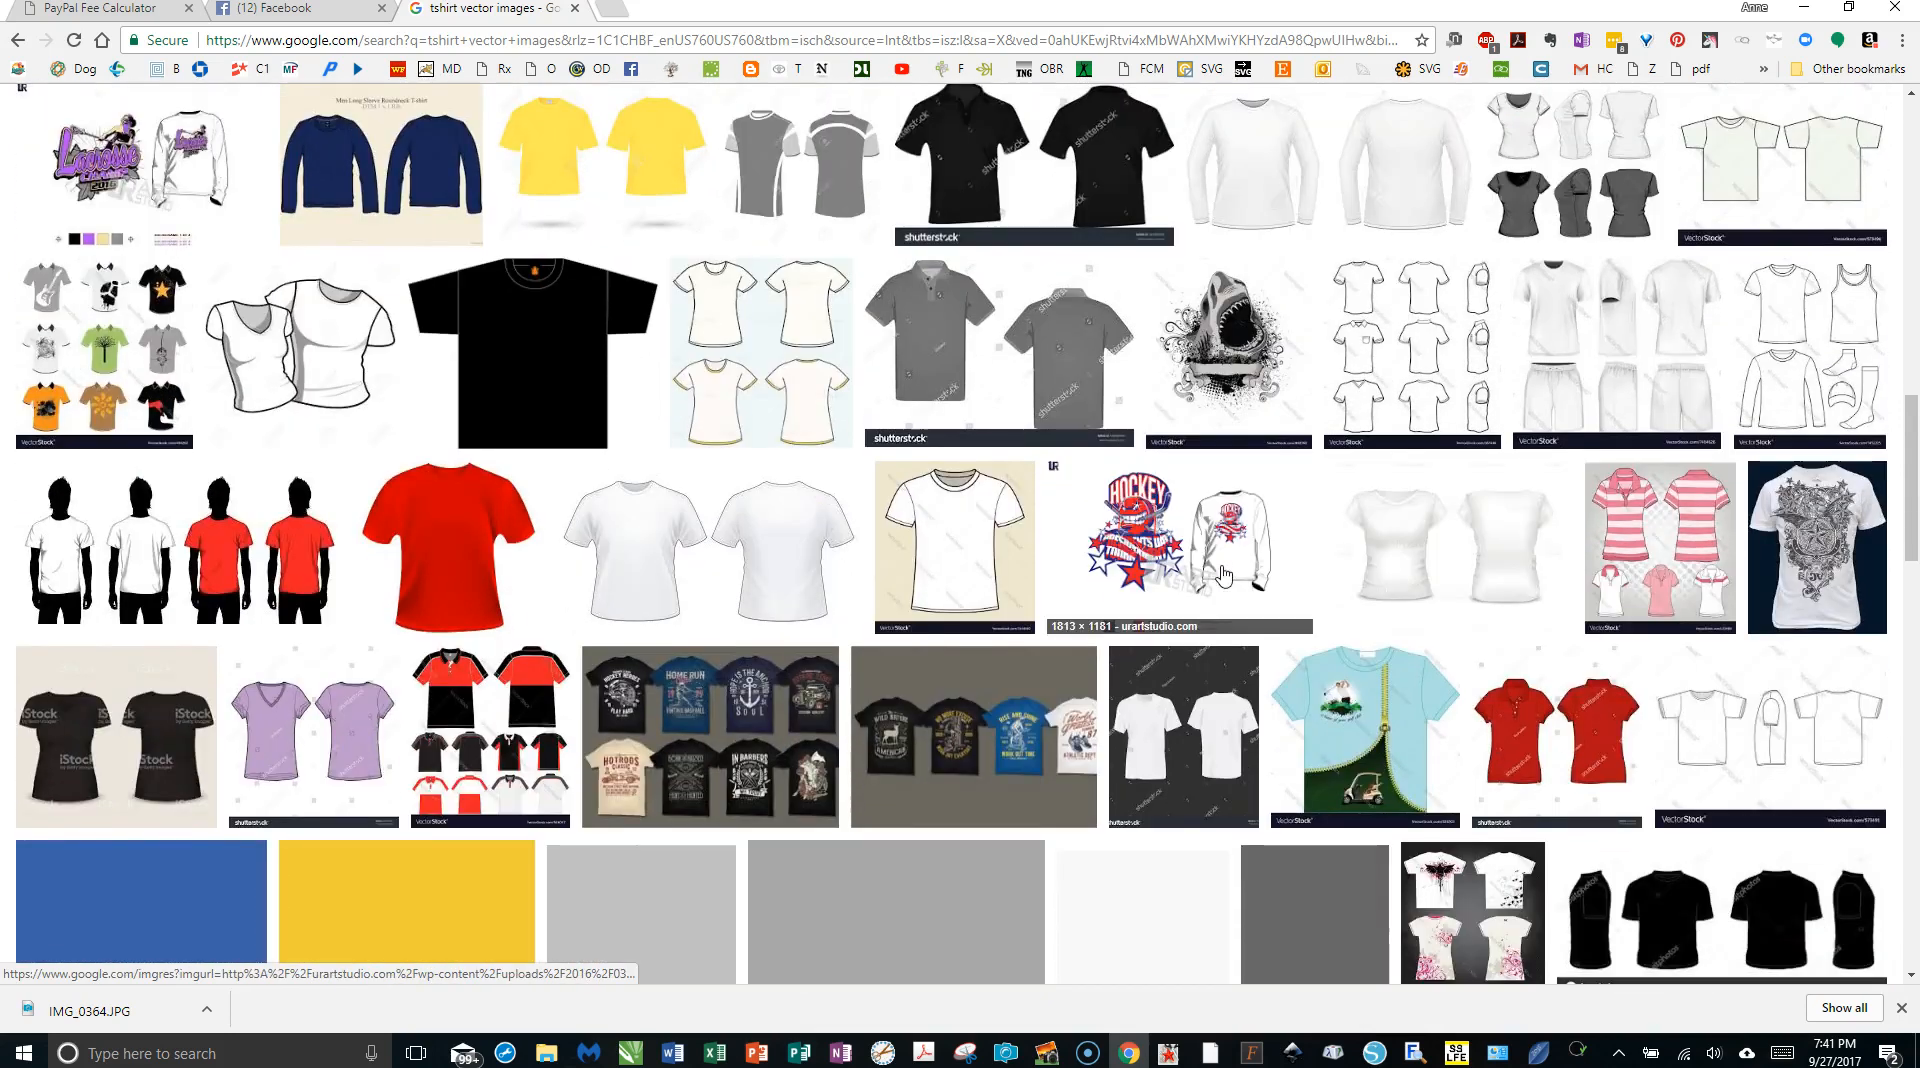
scroll(1224, 575, down, 5)
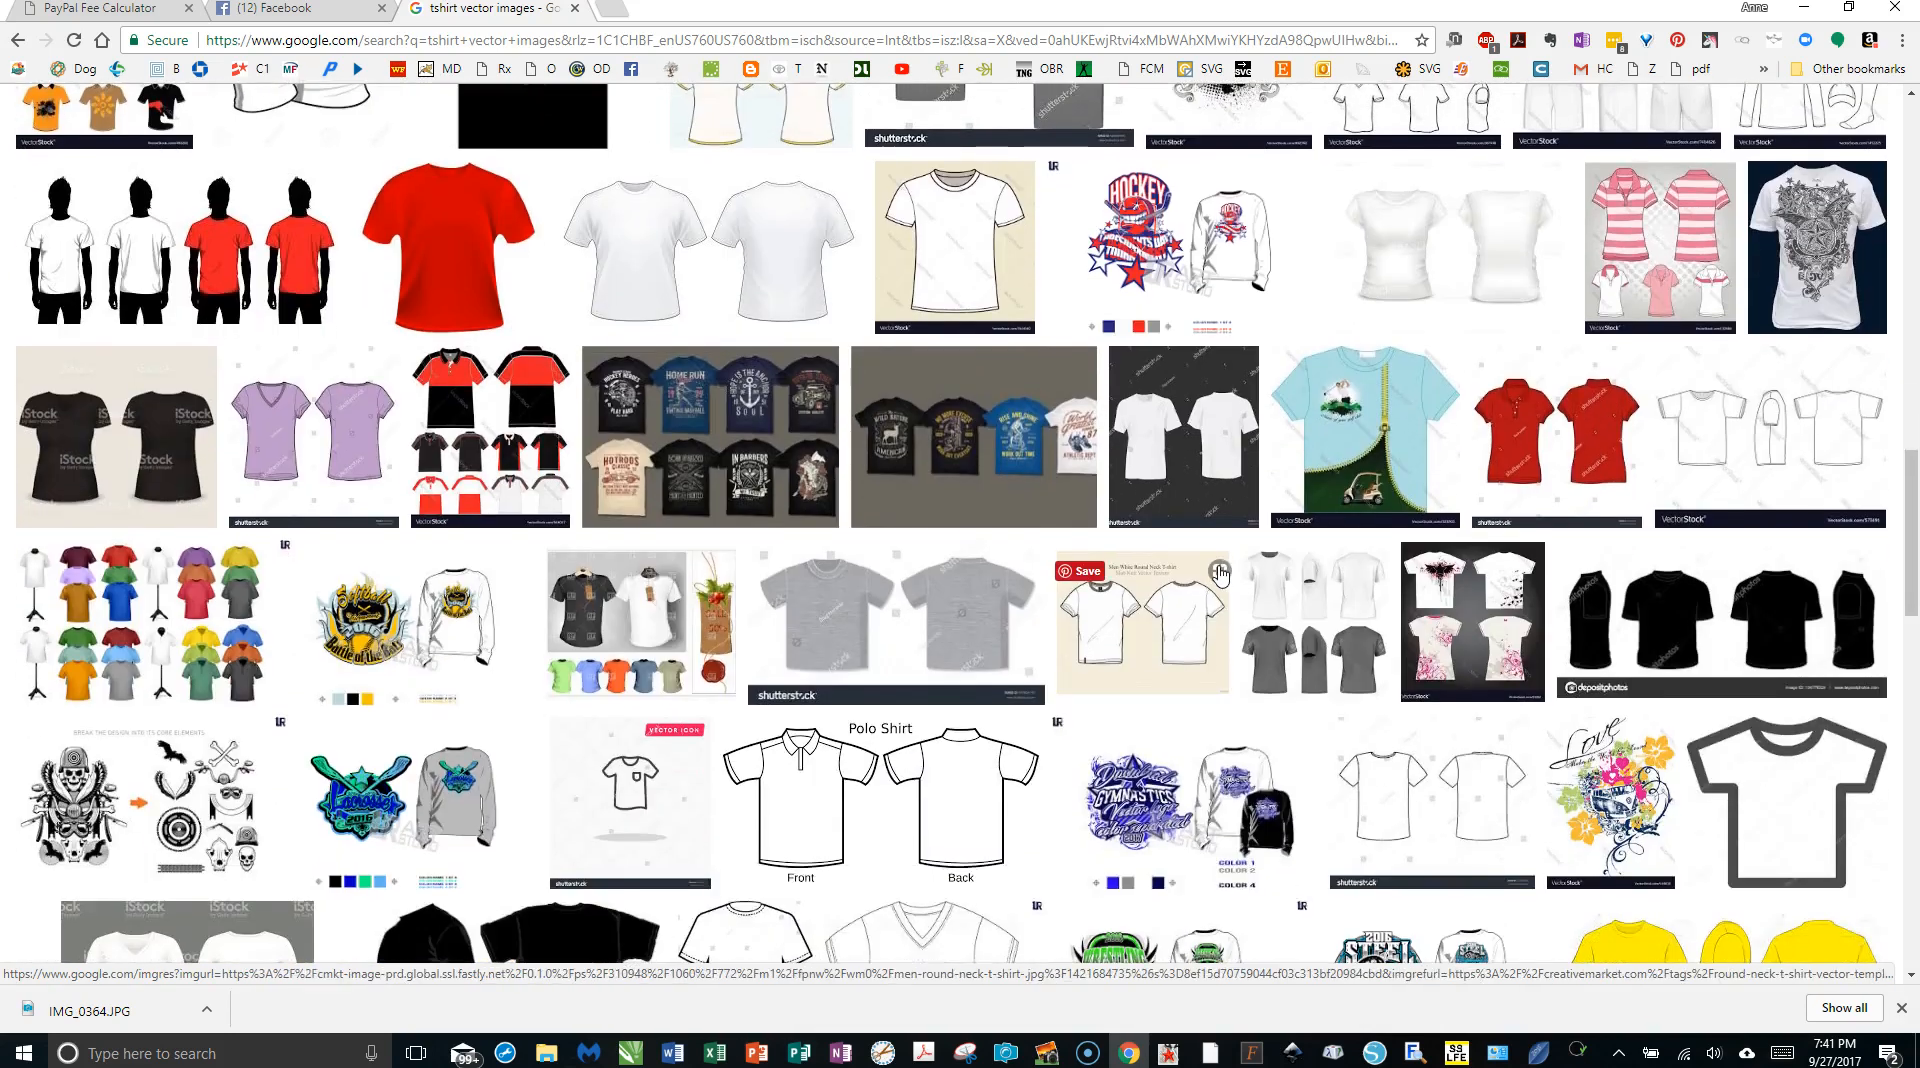
scroll(1219, 573, down, 3)
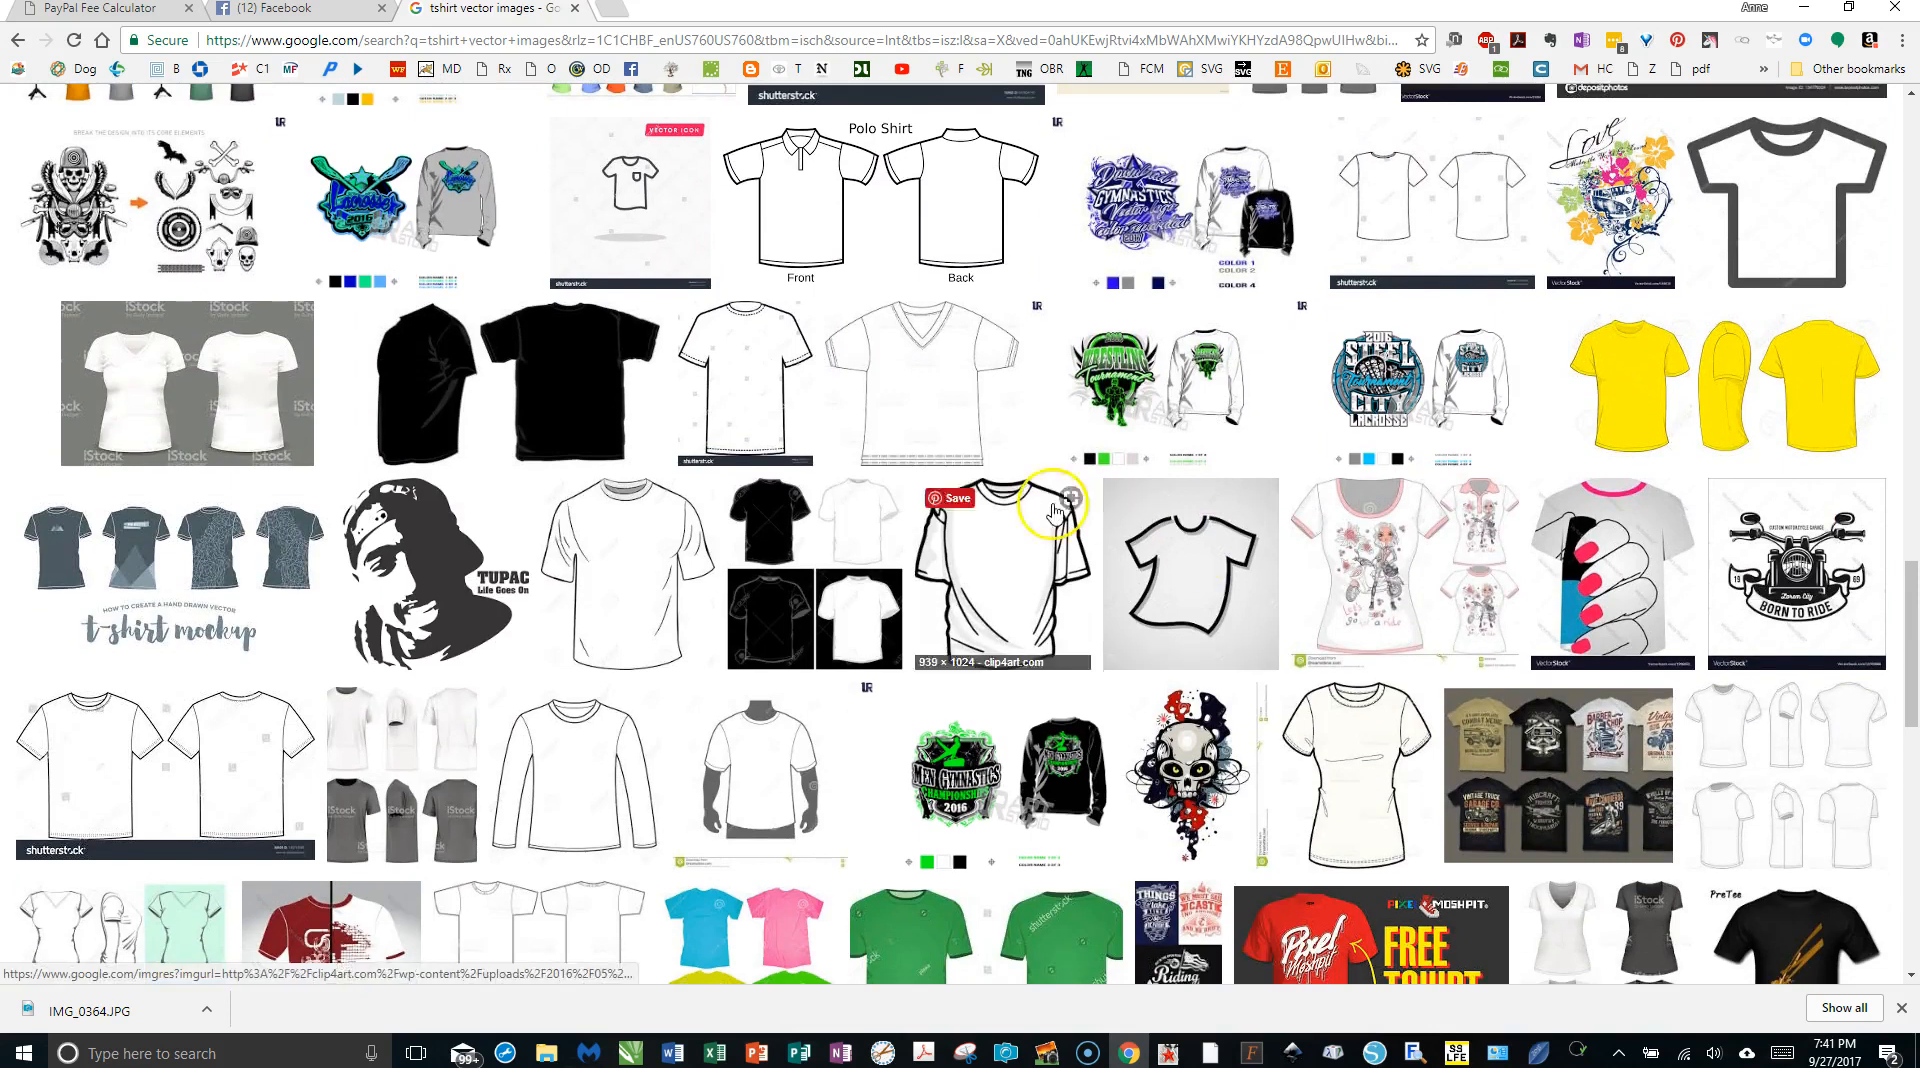
click(590, 409)
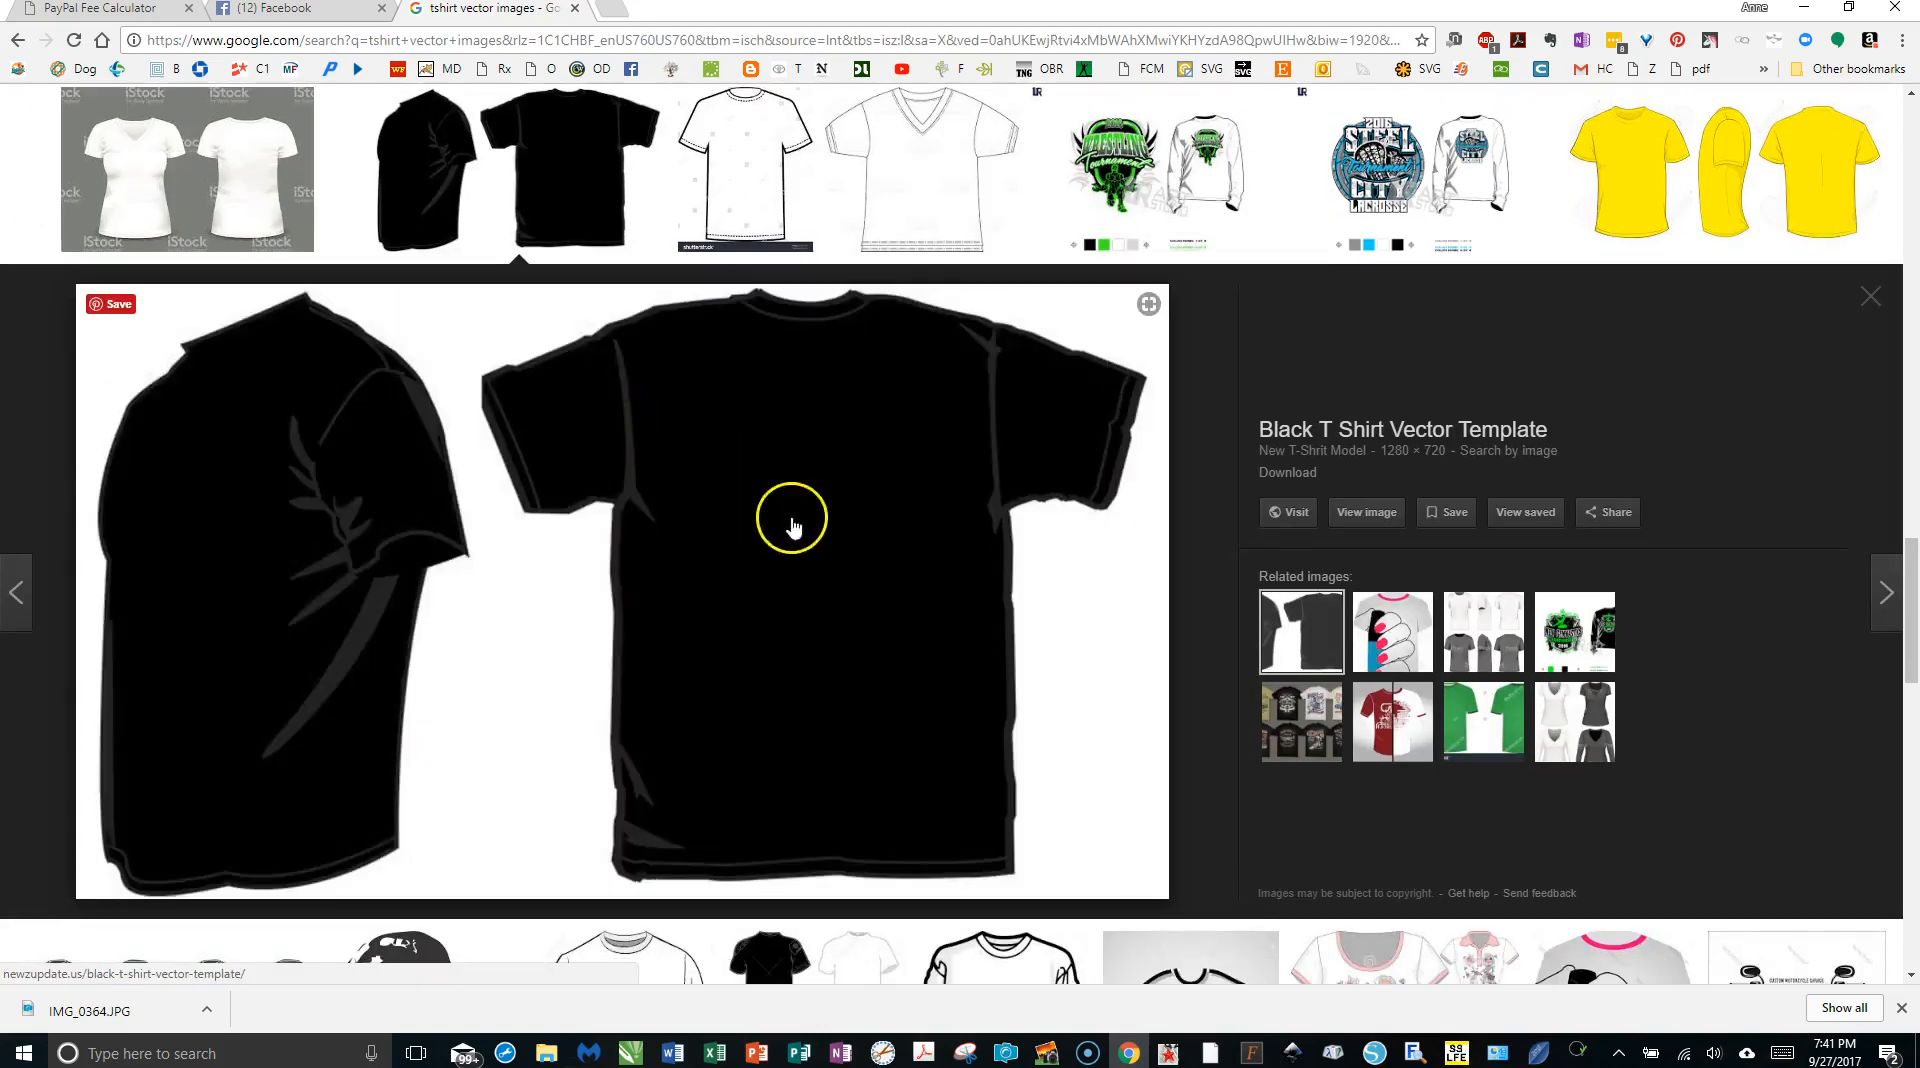
scroll(980, 585, down, 8)
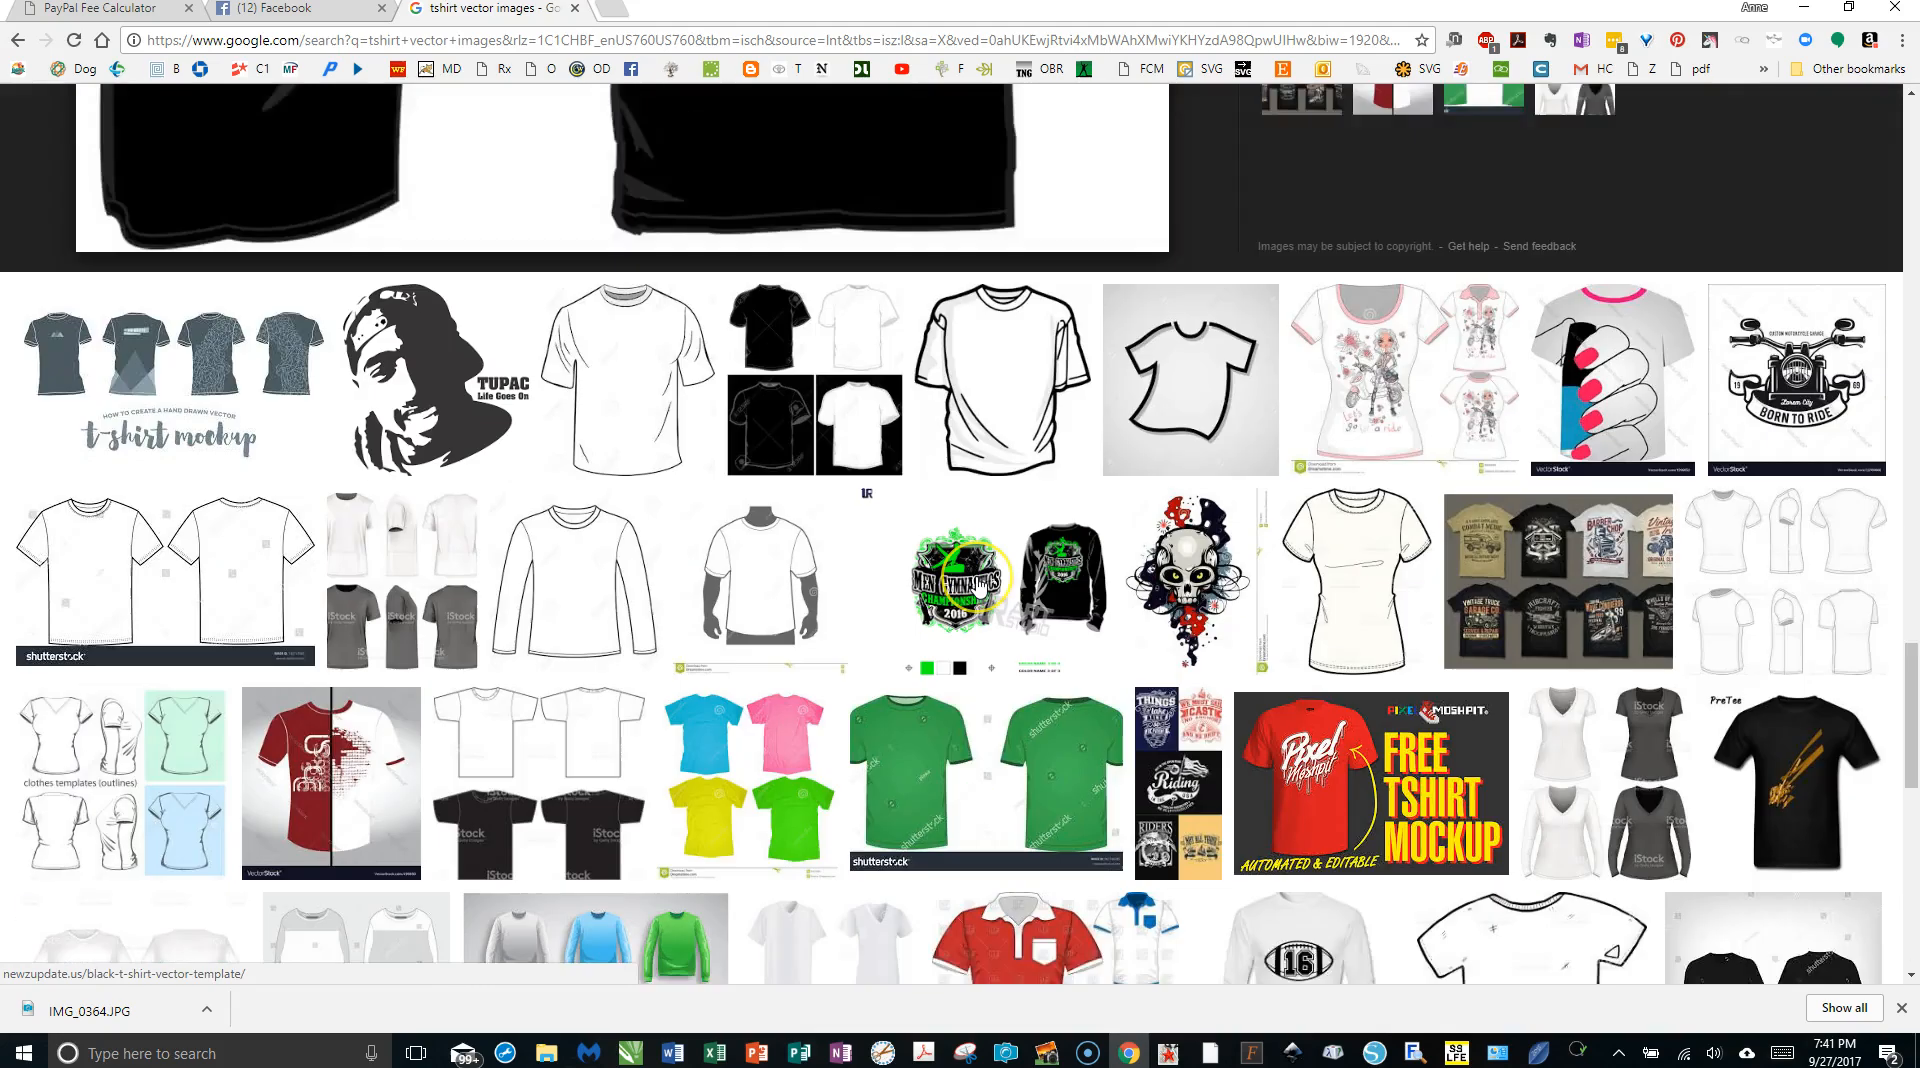
scroll(978, 587, down, 3)
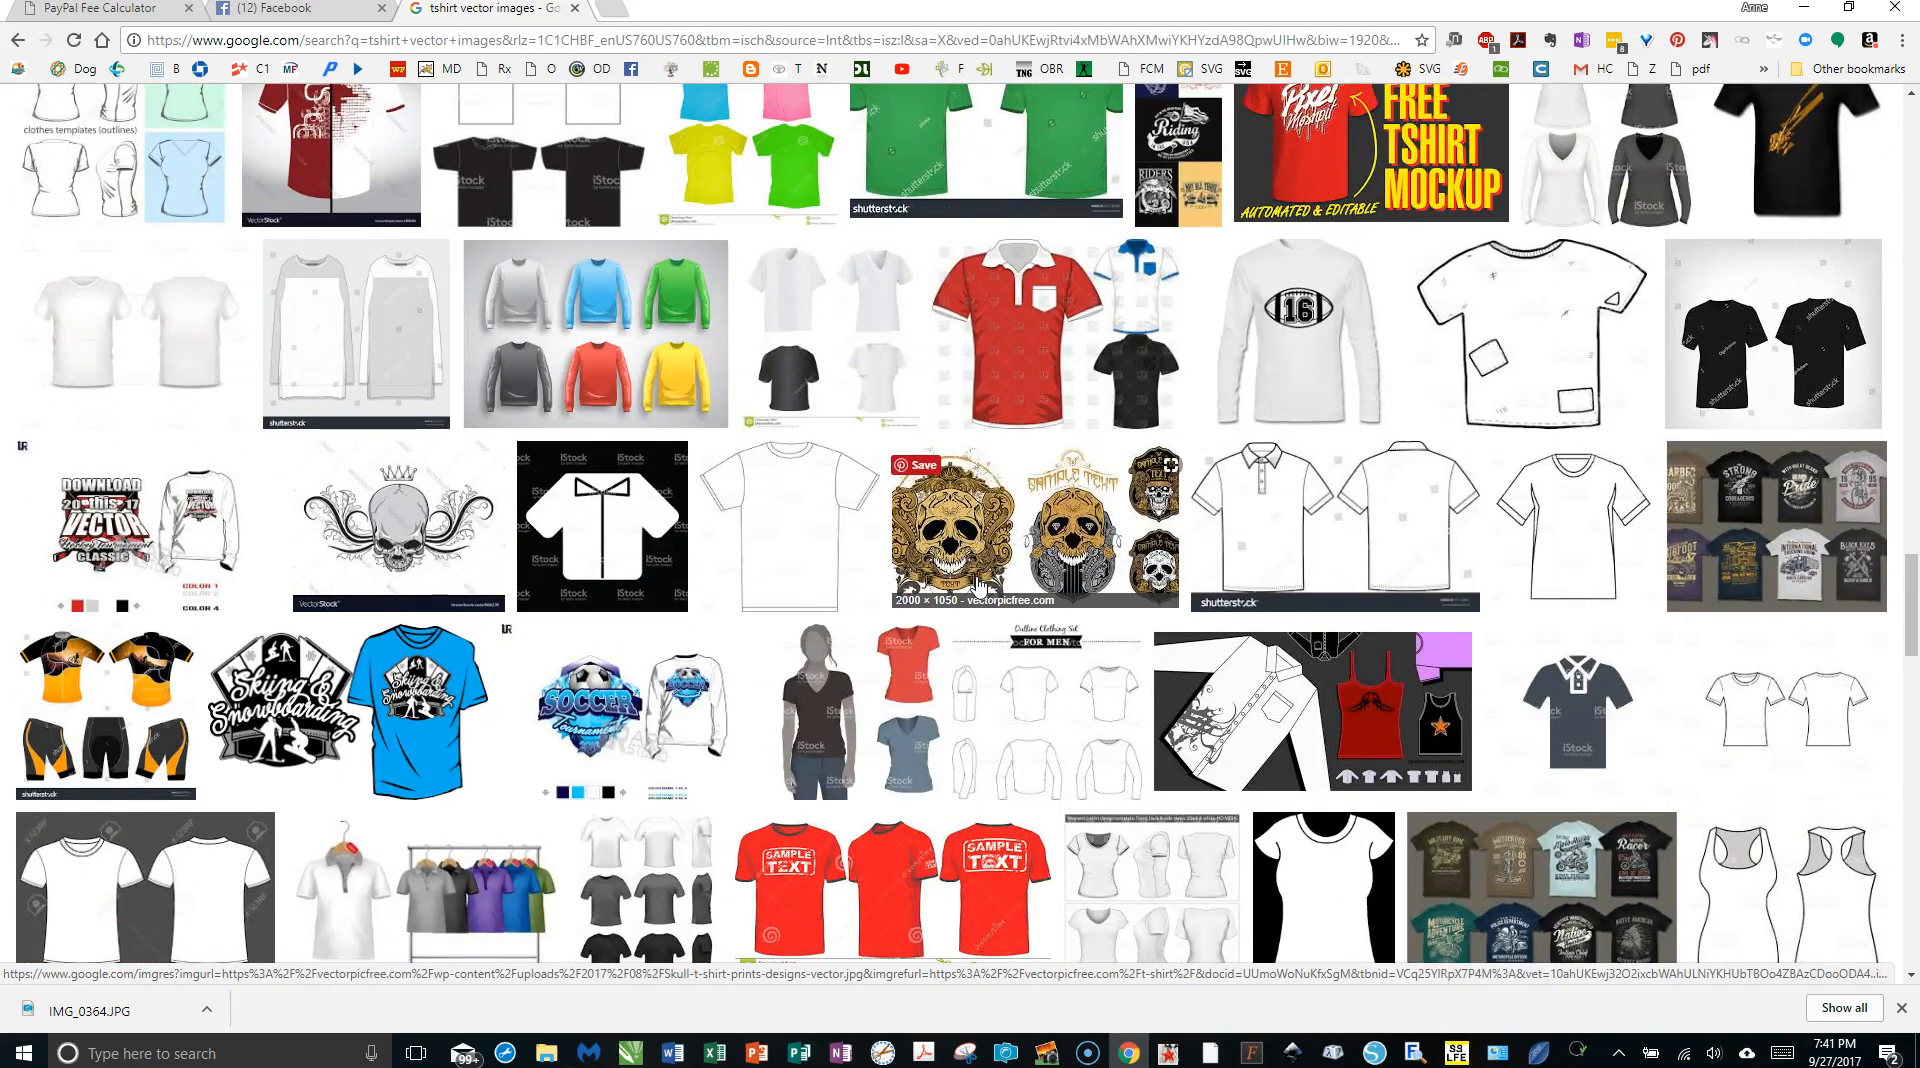
scroll(978, 587, down, 12)
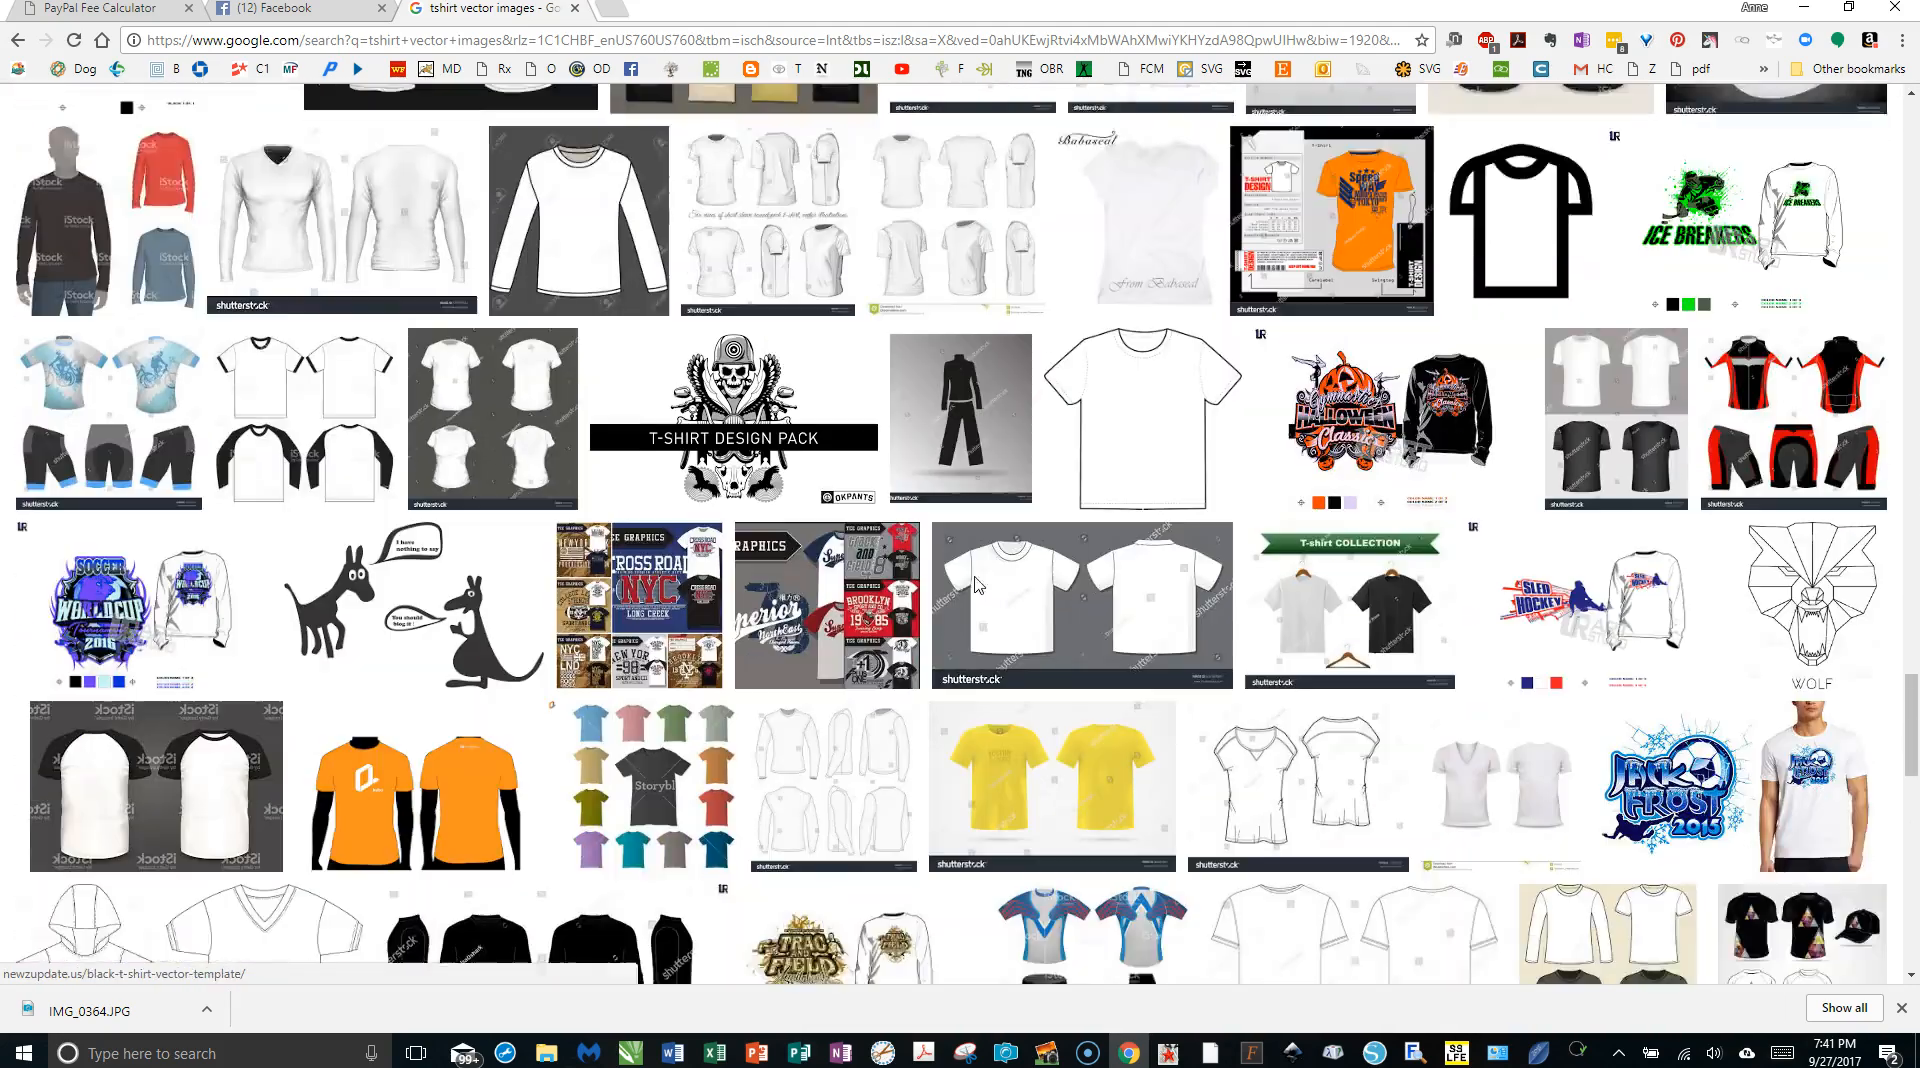
scroll(974, 587, down, 5)
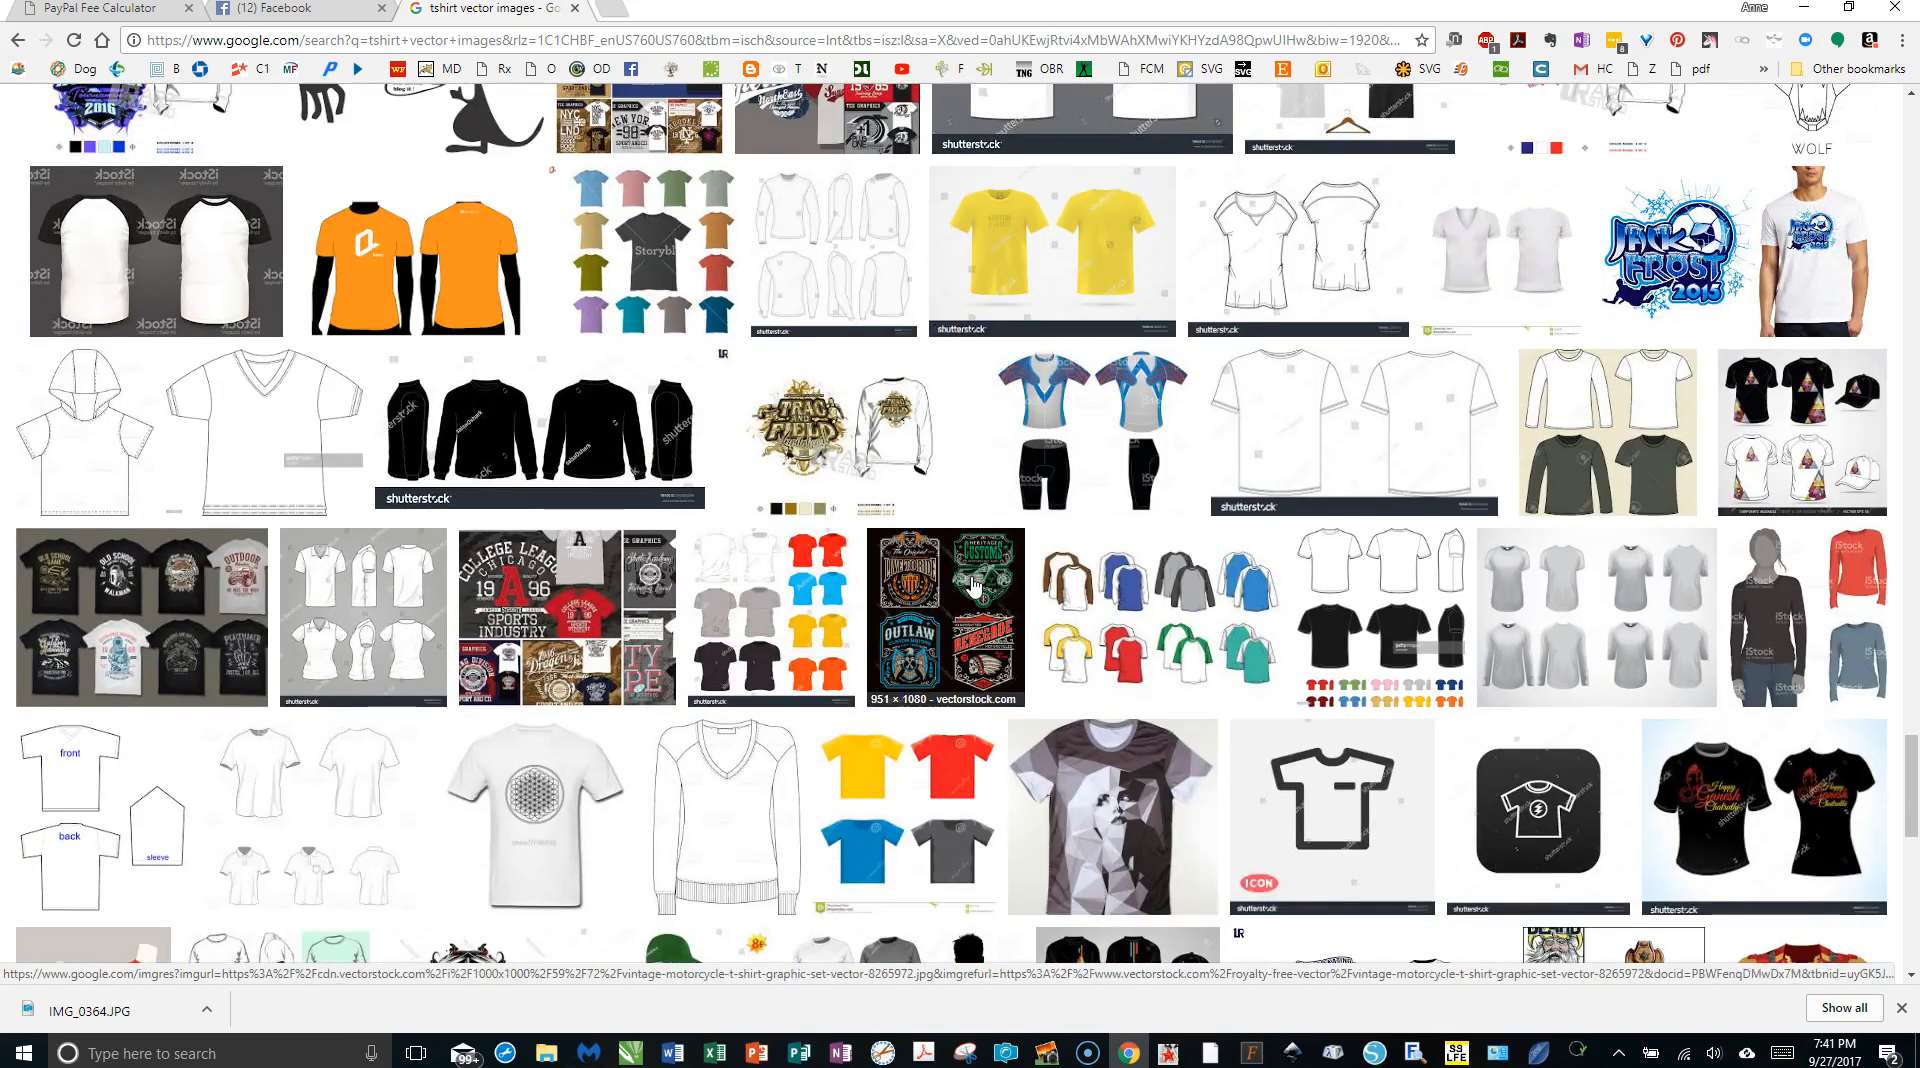
scroll(975, 587, down, 9)
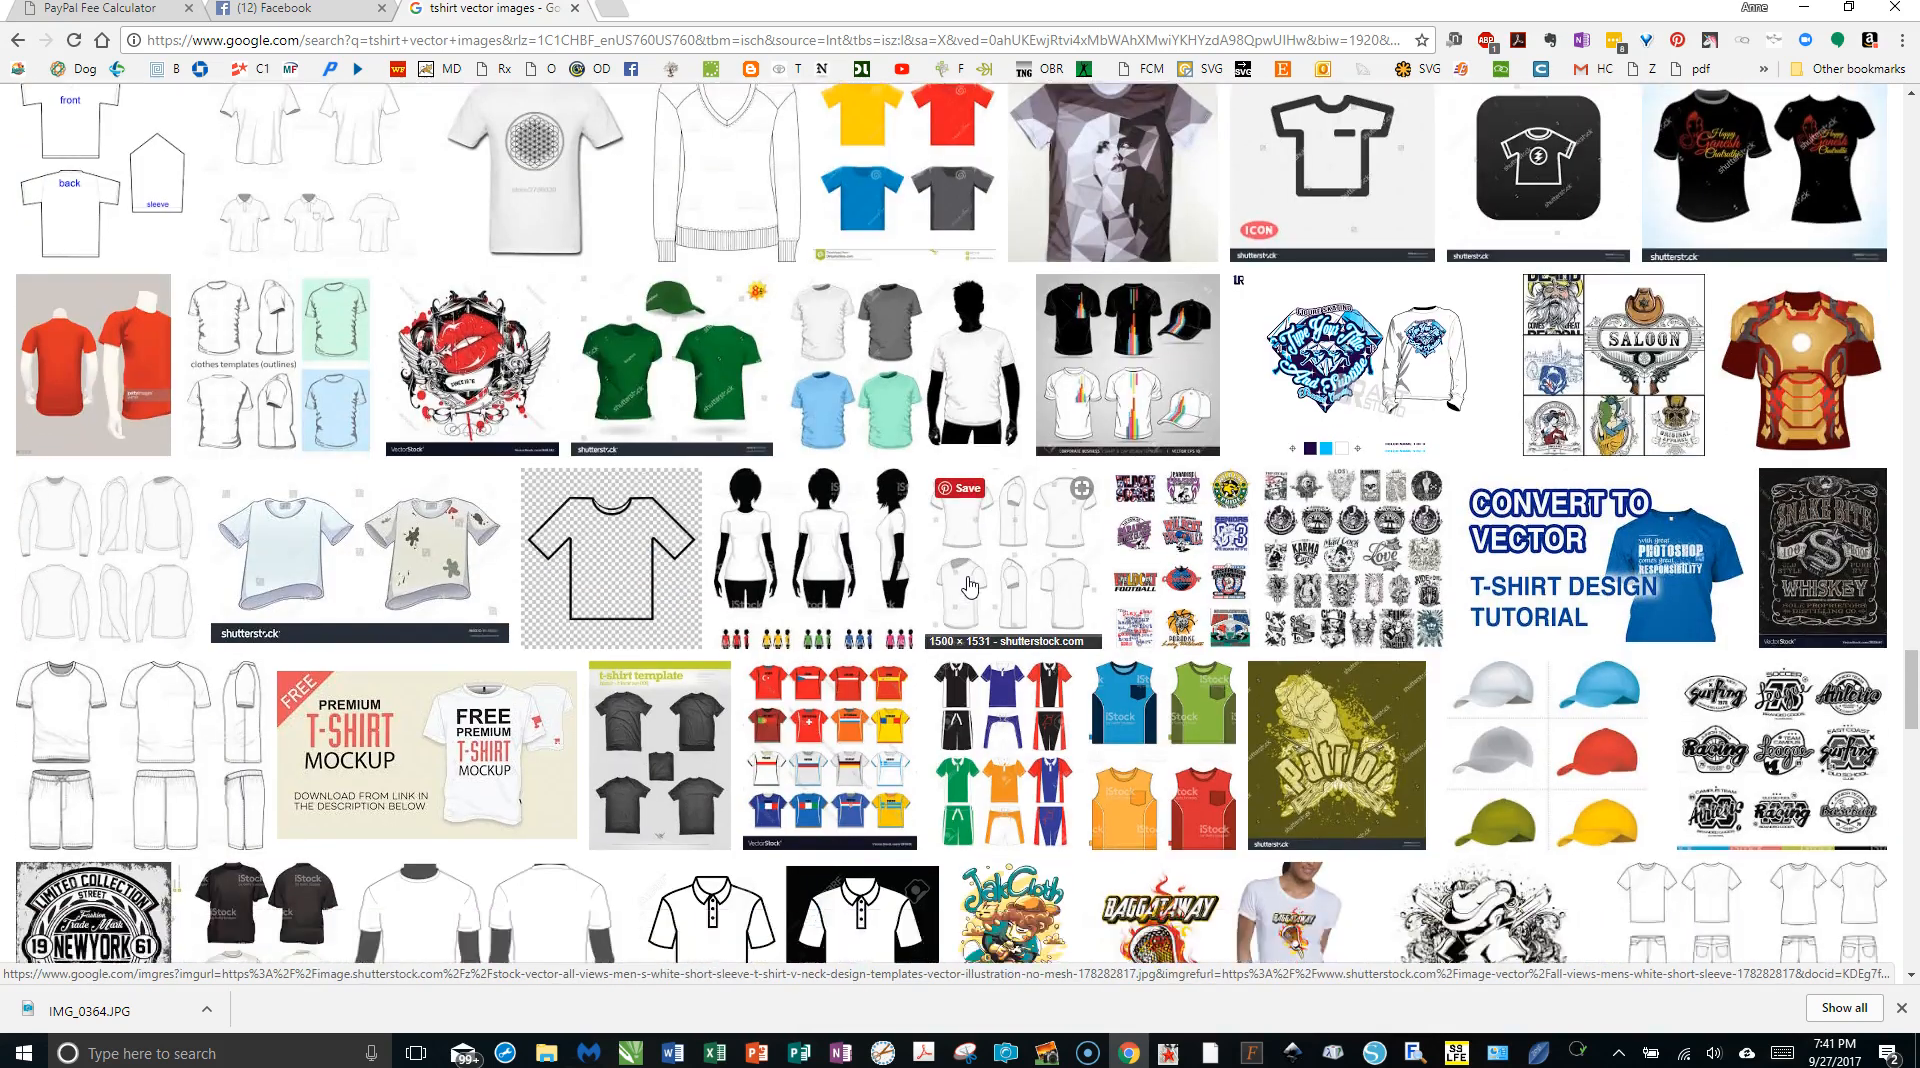
scroll(966, 587, down, 6)
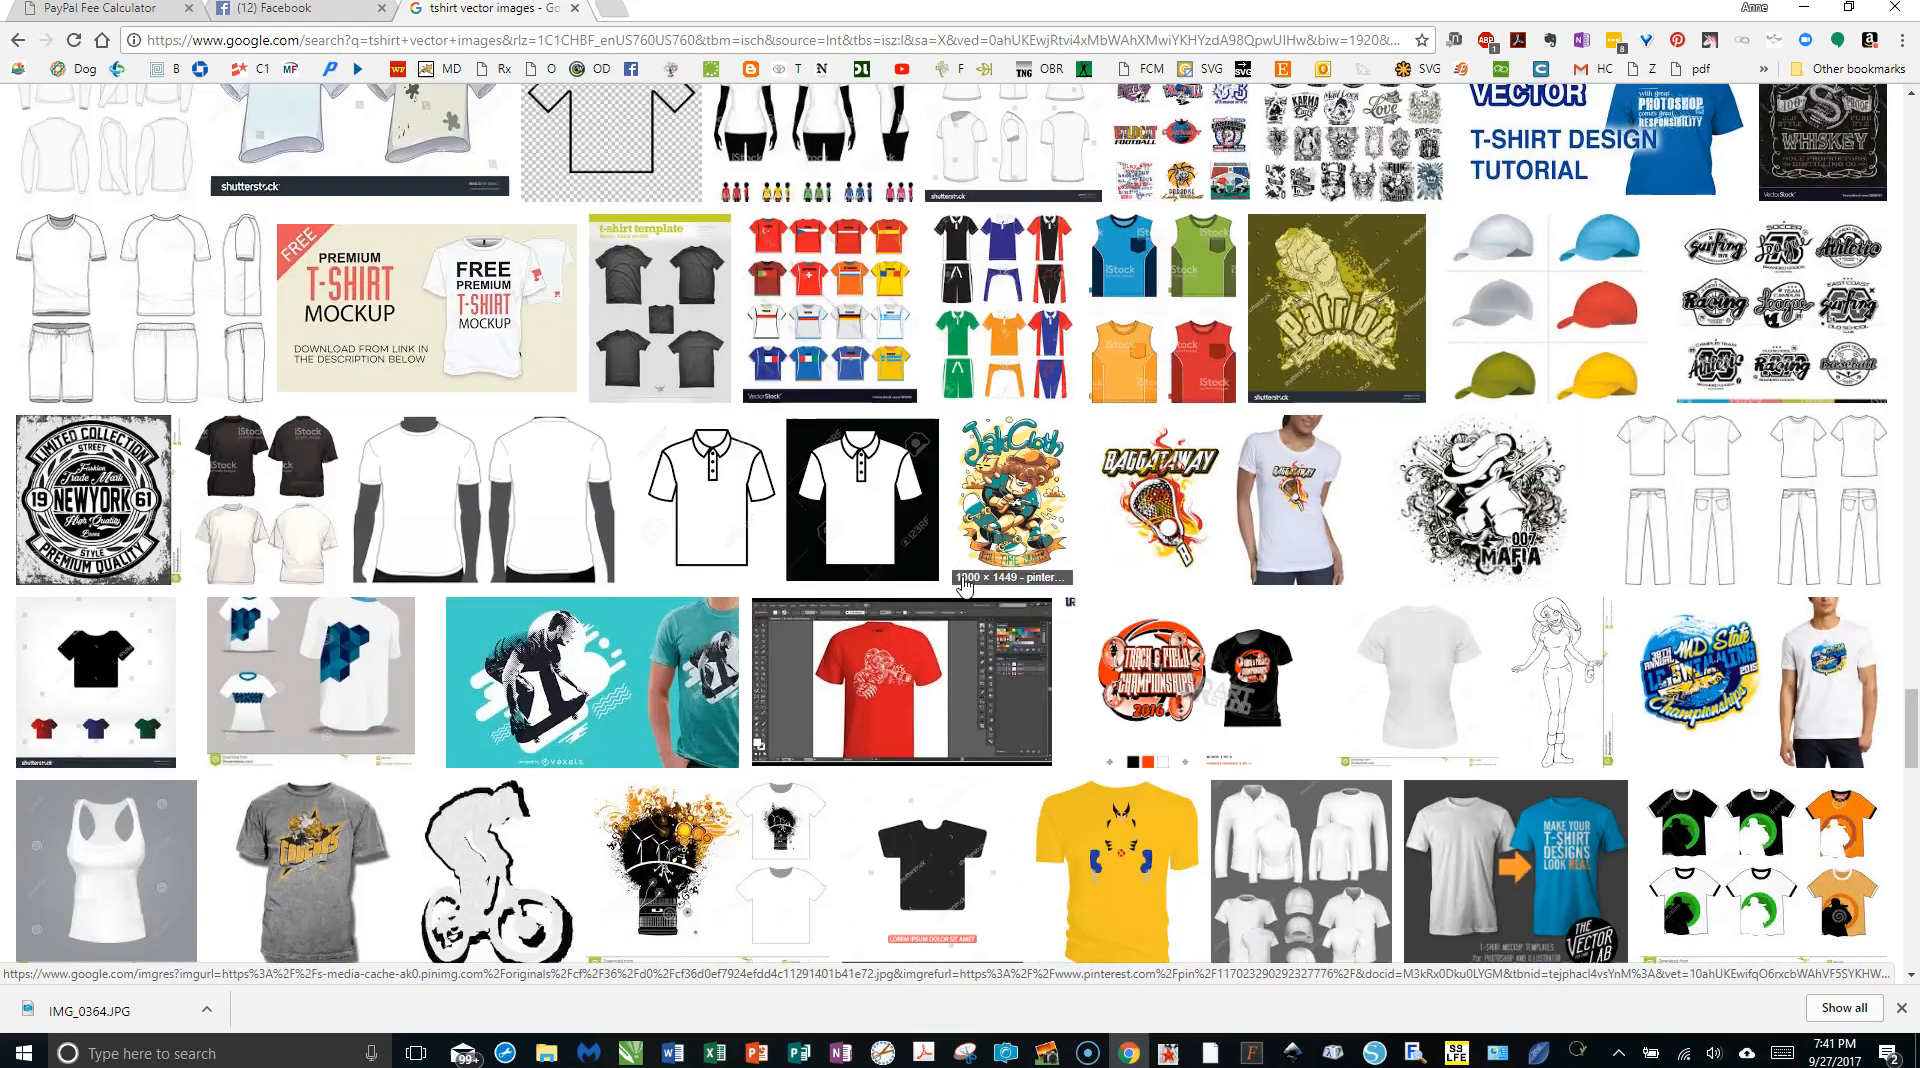
scroll(966, 586, down, 13)
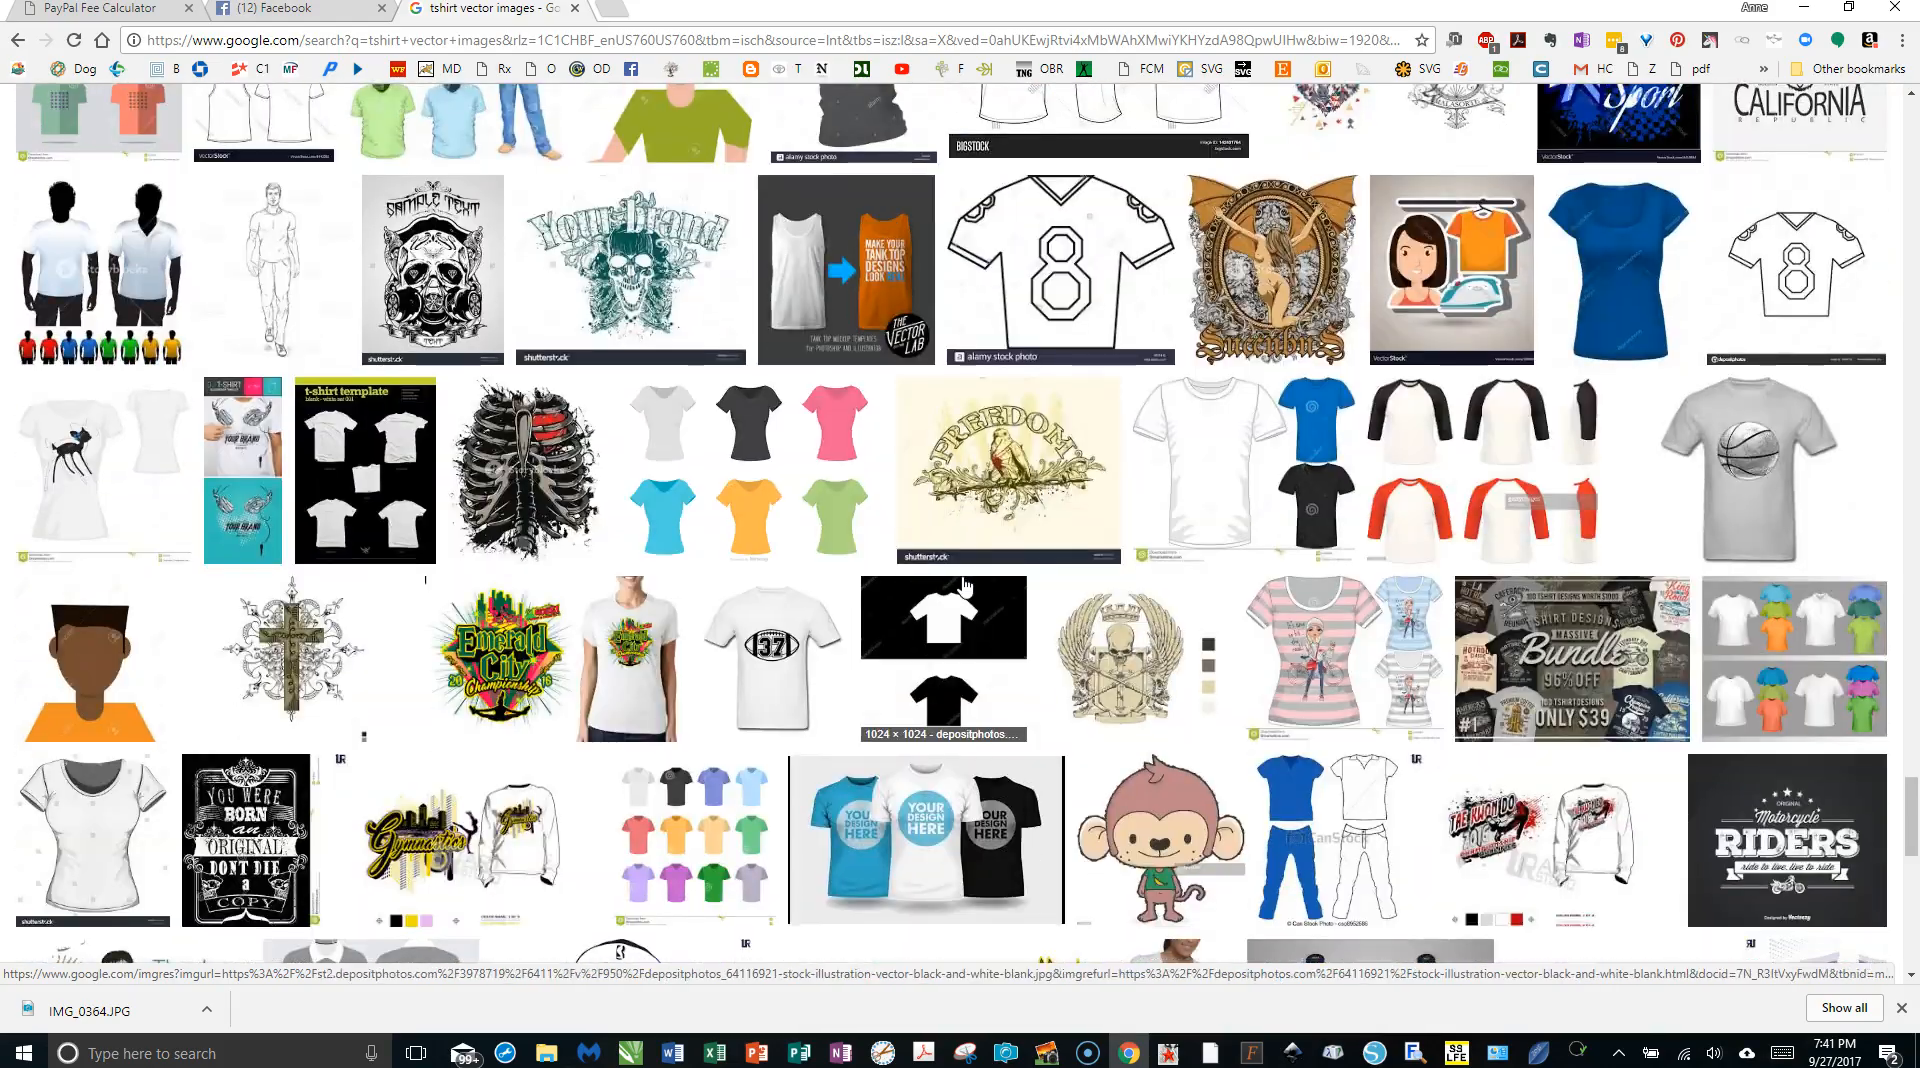
scroll(950, 580, down, 15)
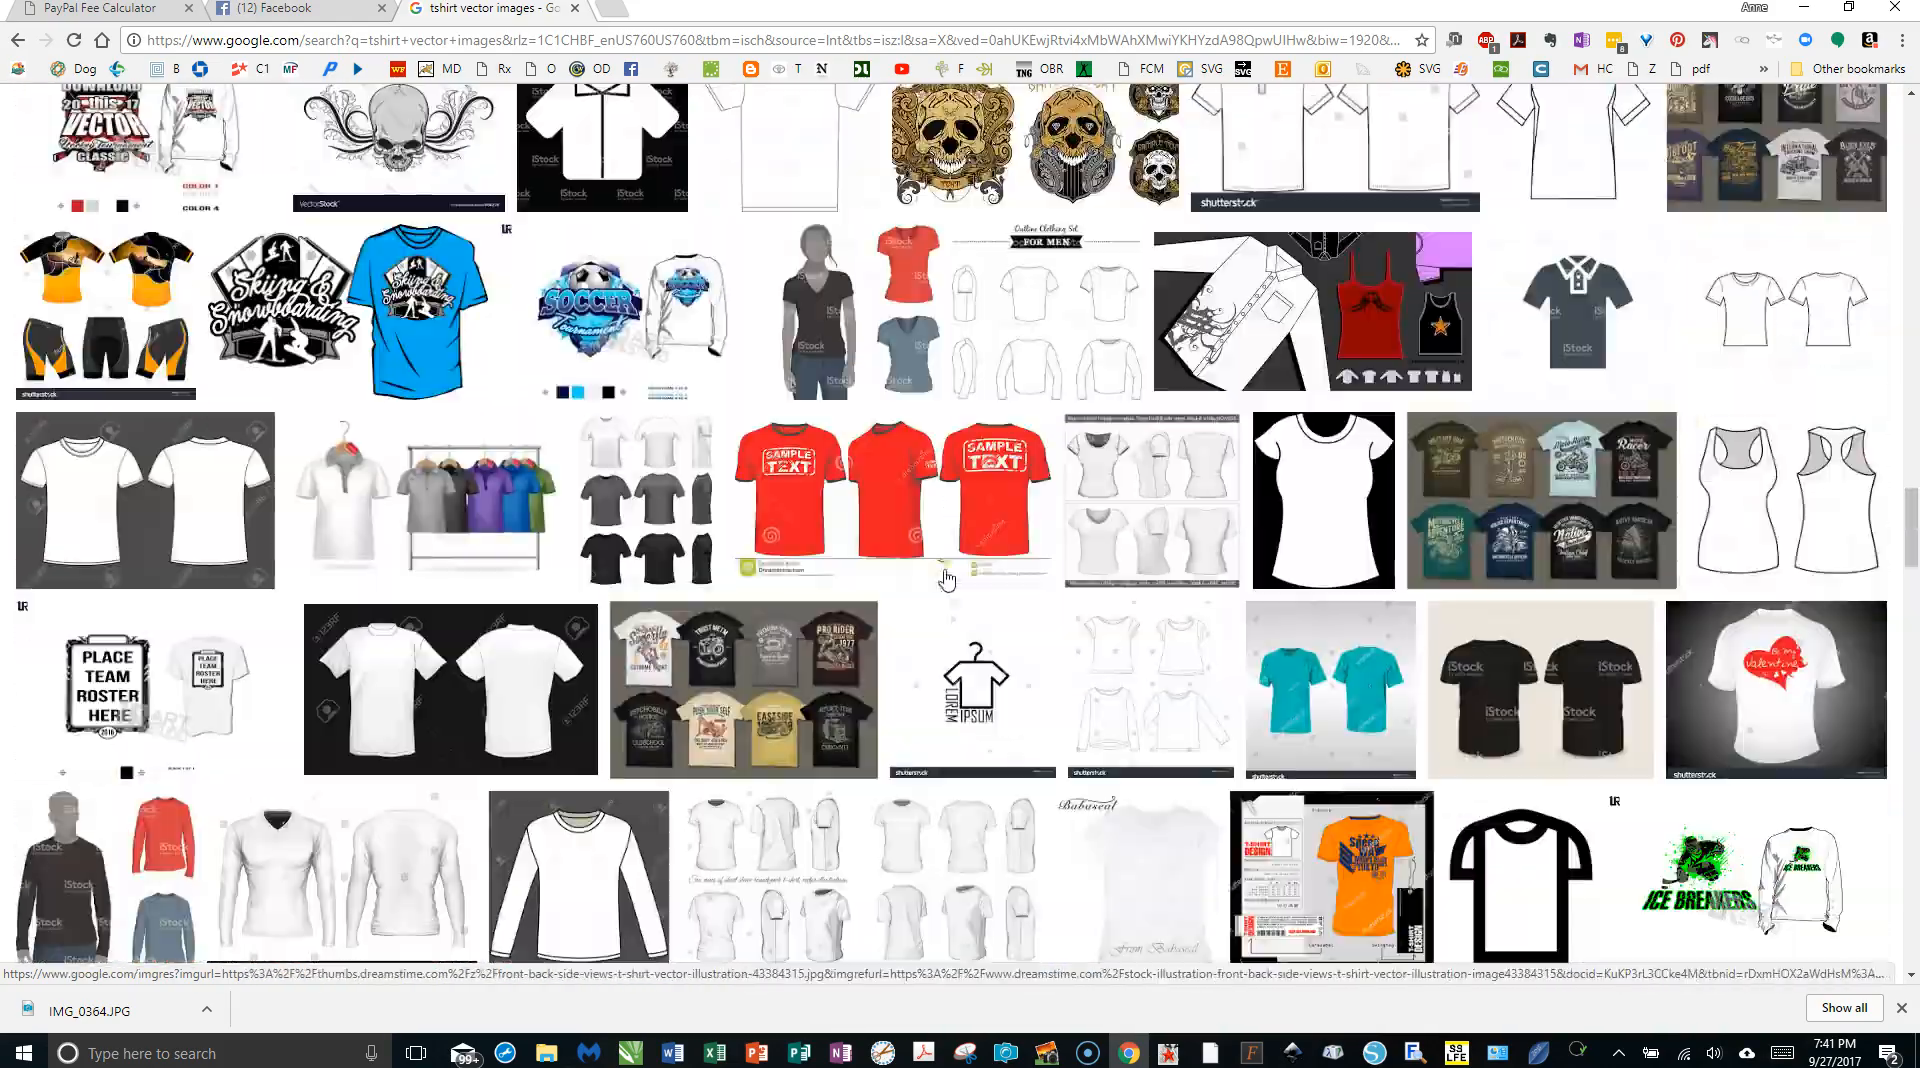
scroll(910, 547, up, 7)
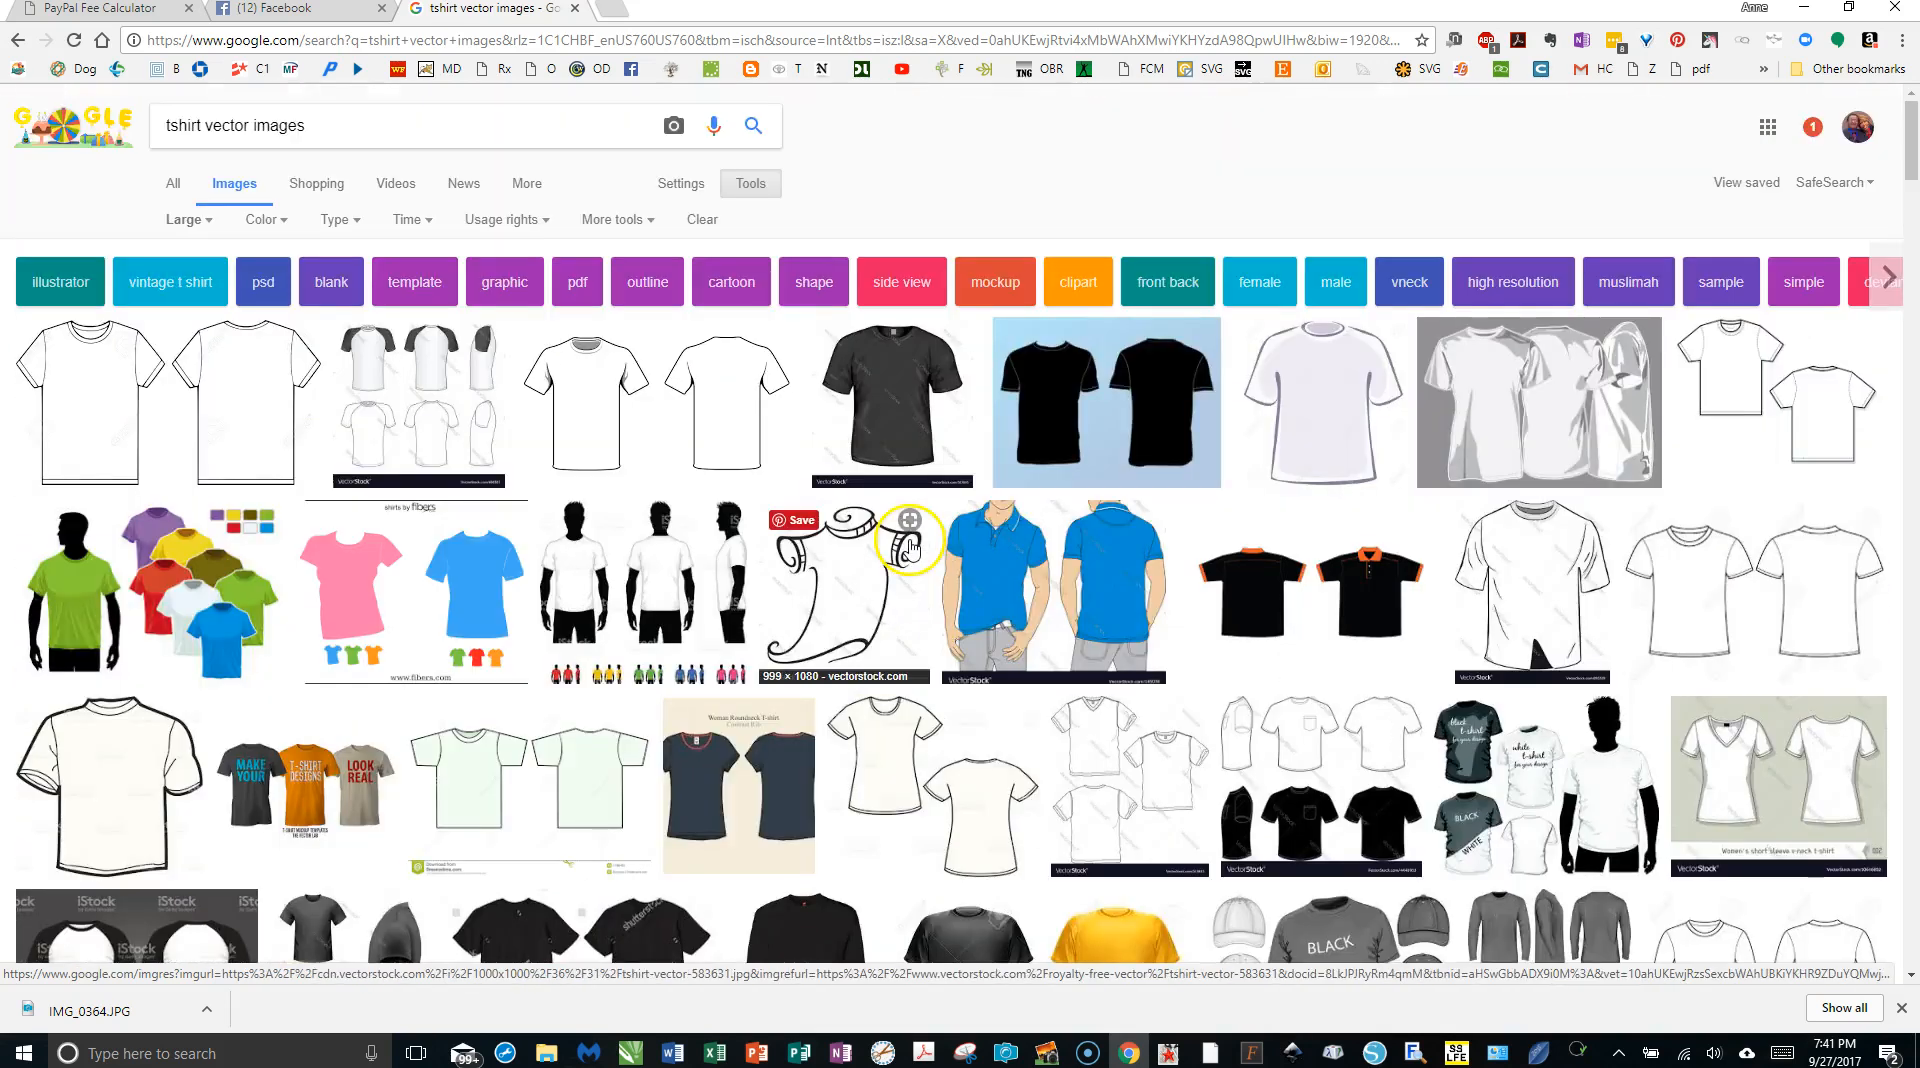
Limit the image results to black and white and preview the plain black T-shirt titled "T Shirt White Vector".
click(275, 224)
click(266, 314)
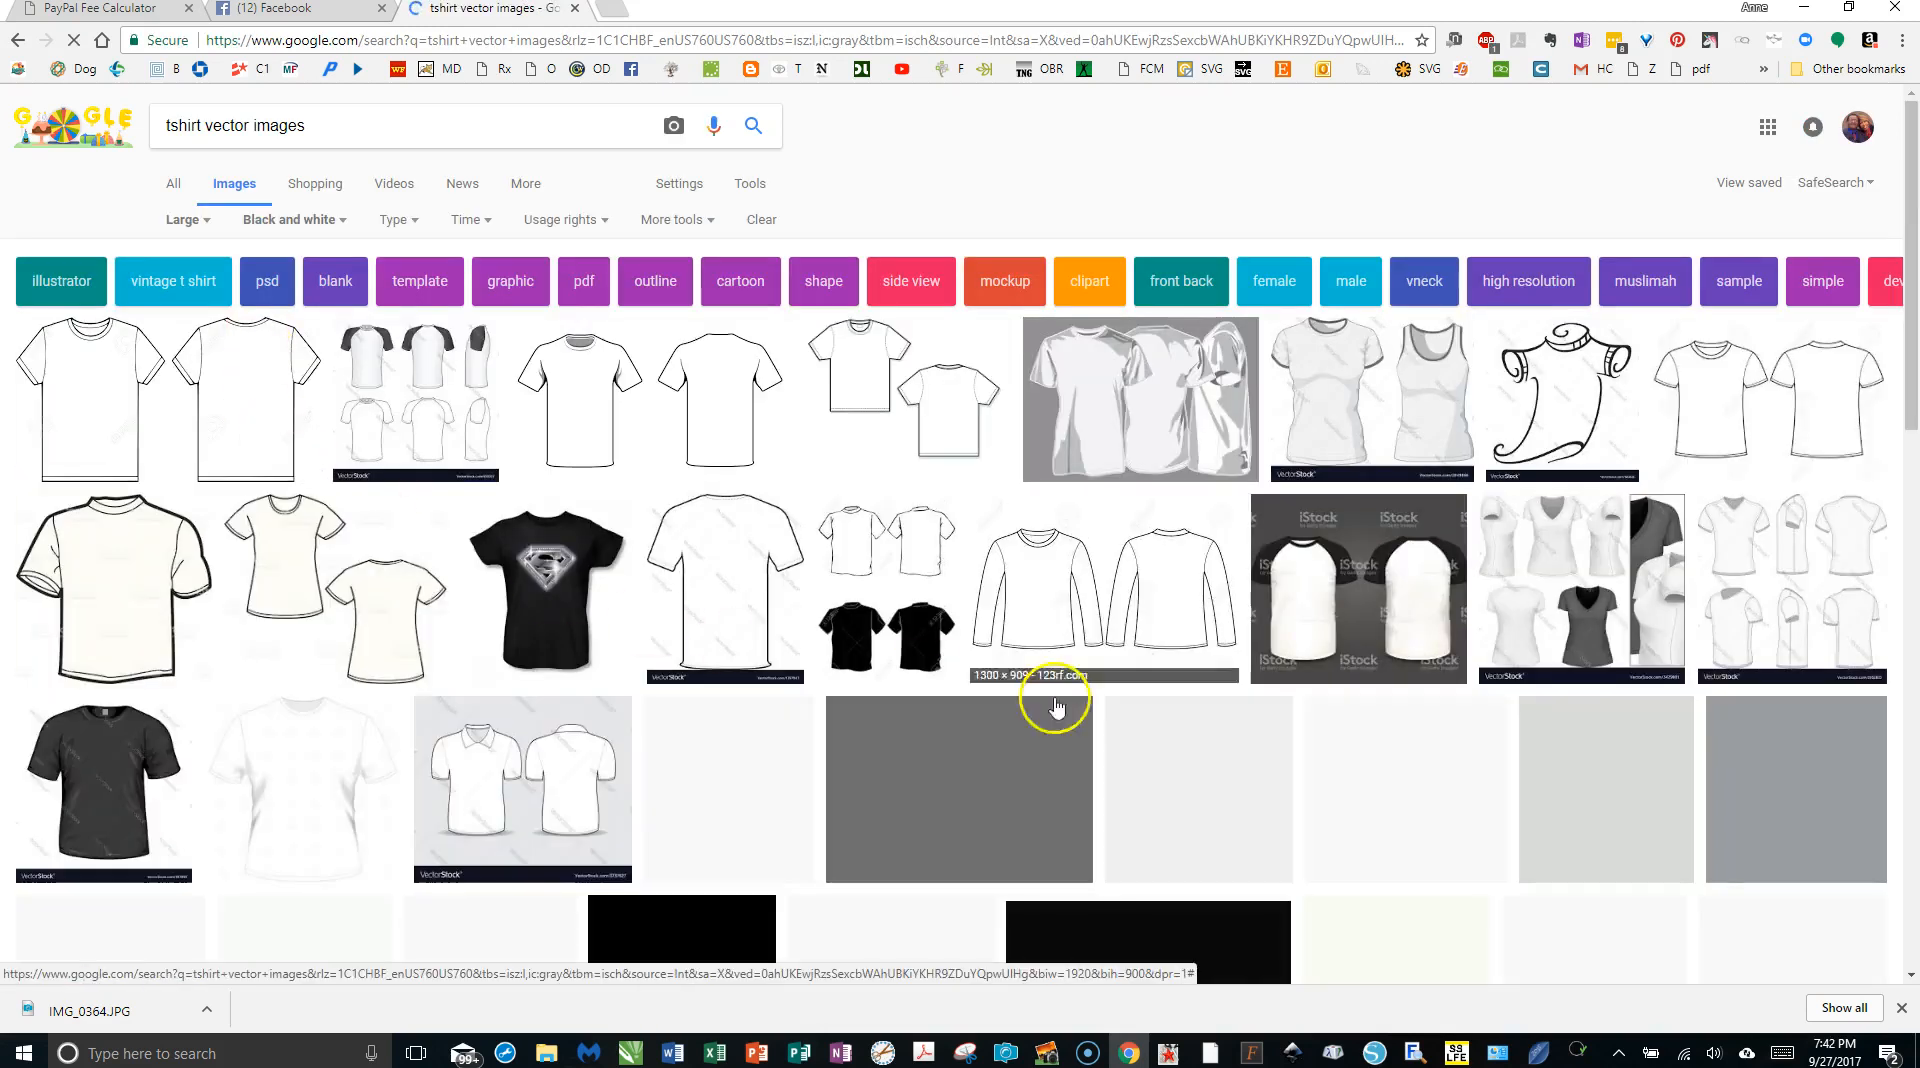
scroll(1076, 622, down, 4)
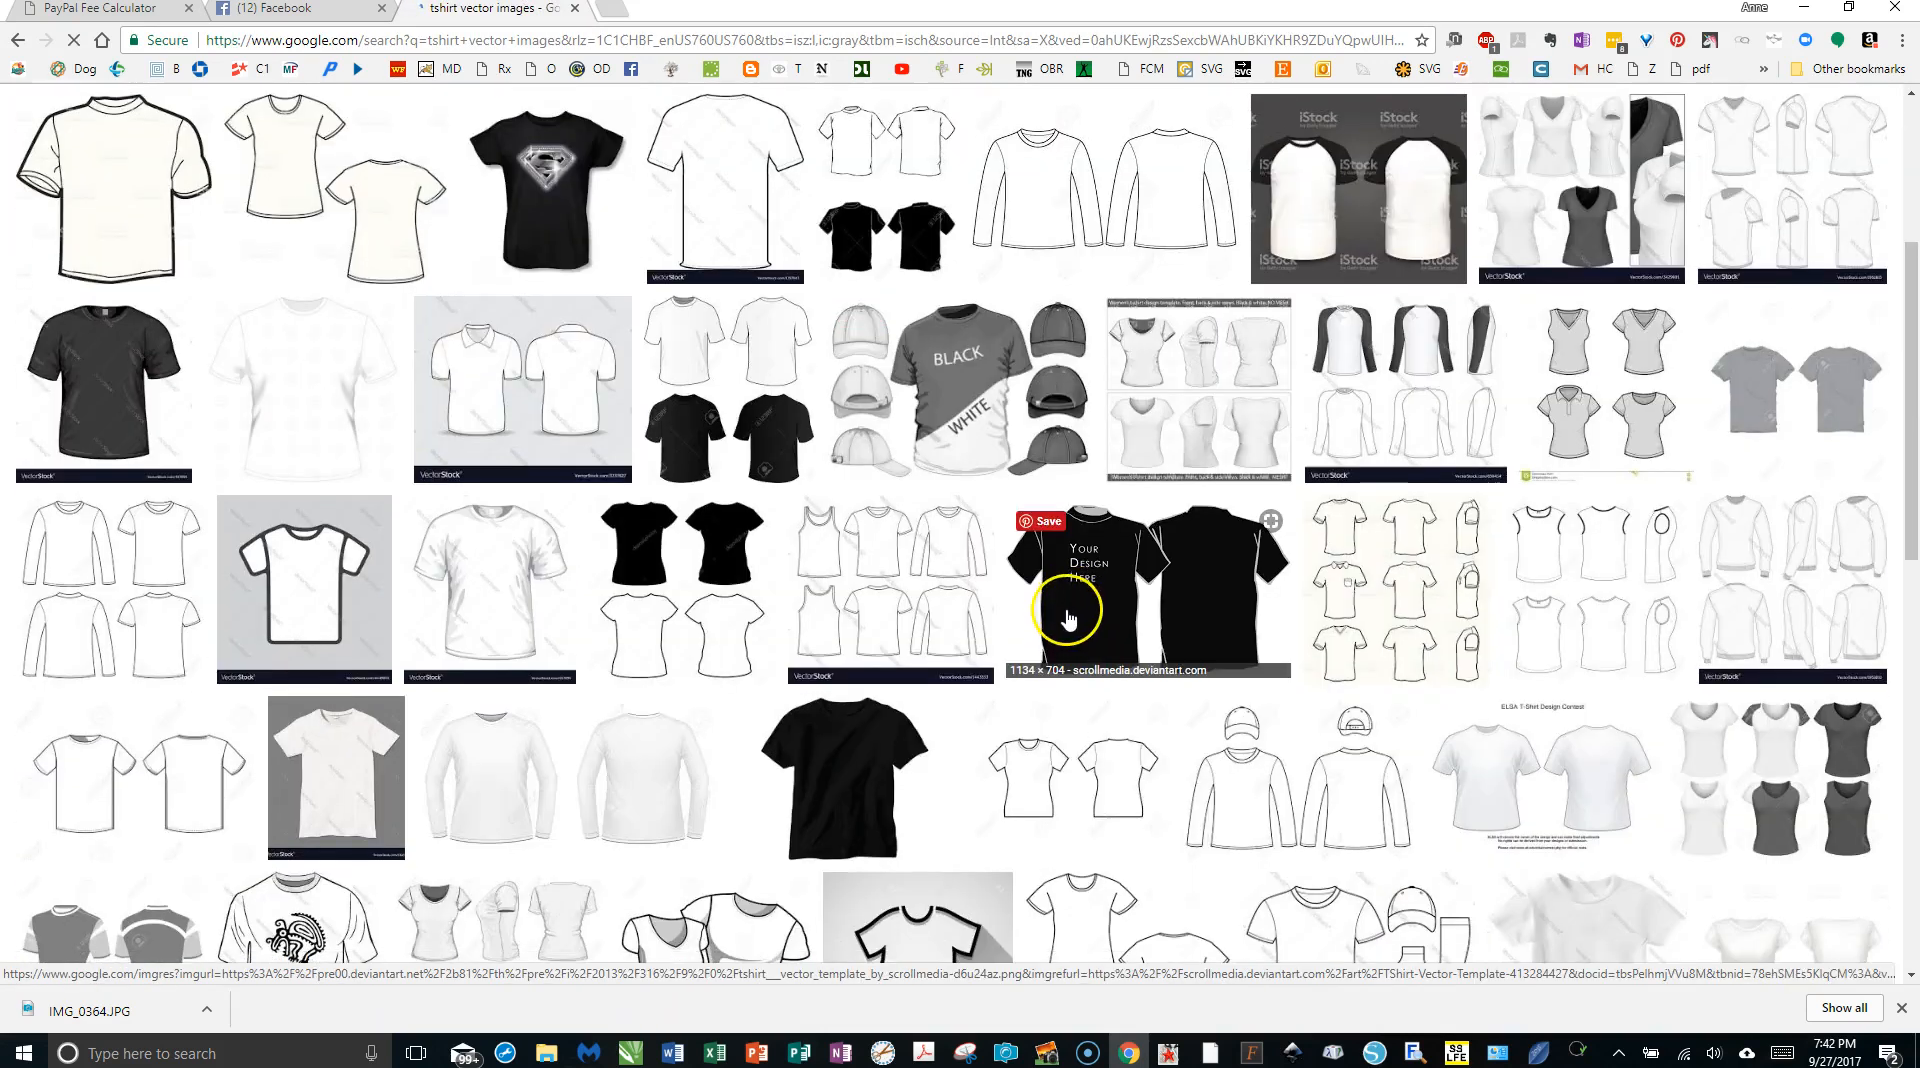
click(872, 757)
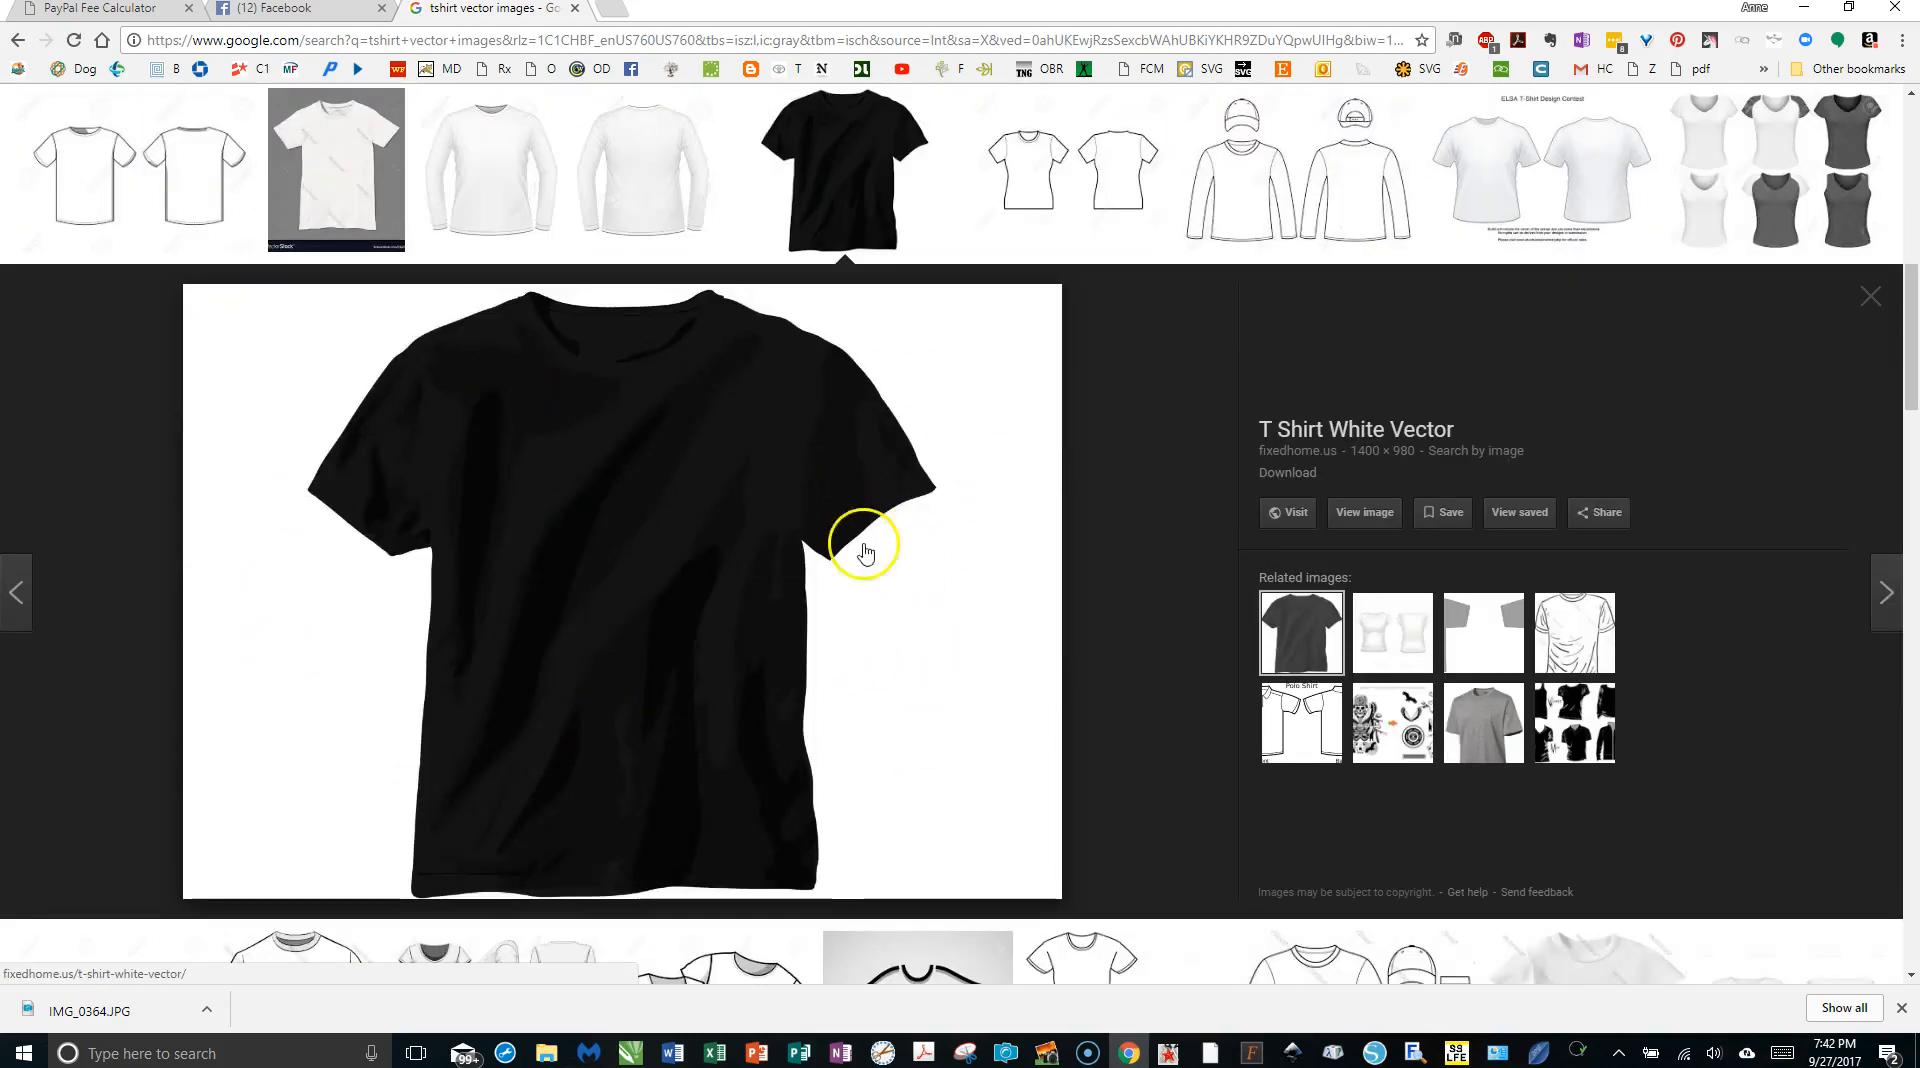
Copy the previewed black T-shirt image and paste it onto the design page in Silhouette Studio.
right_click(719, 540)
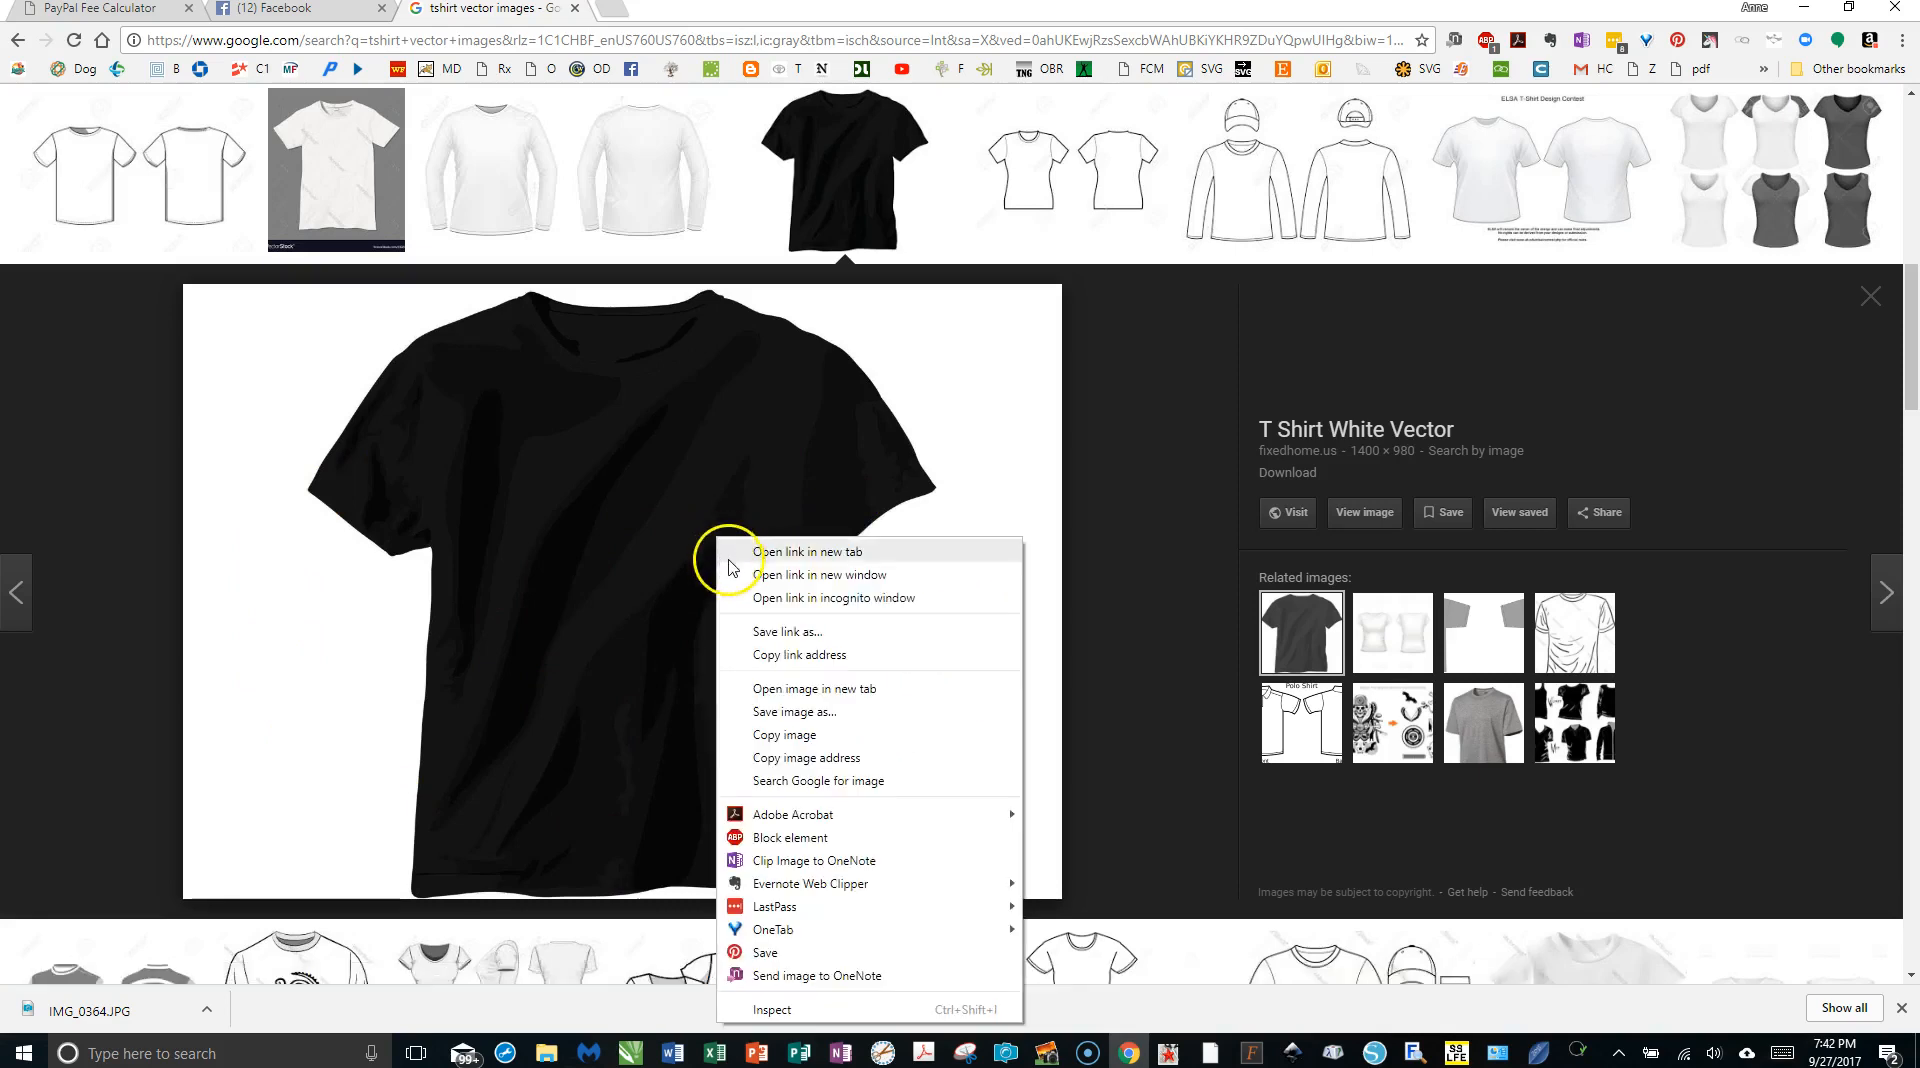
click(784, 736)
click(1372, 1050)
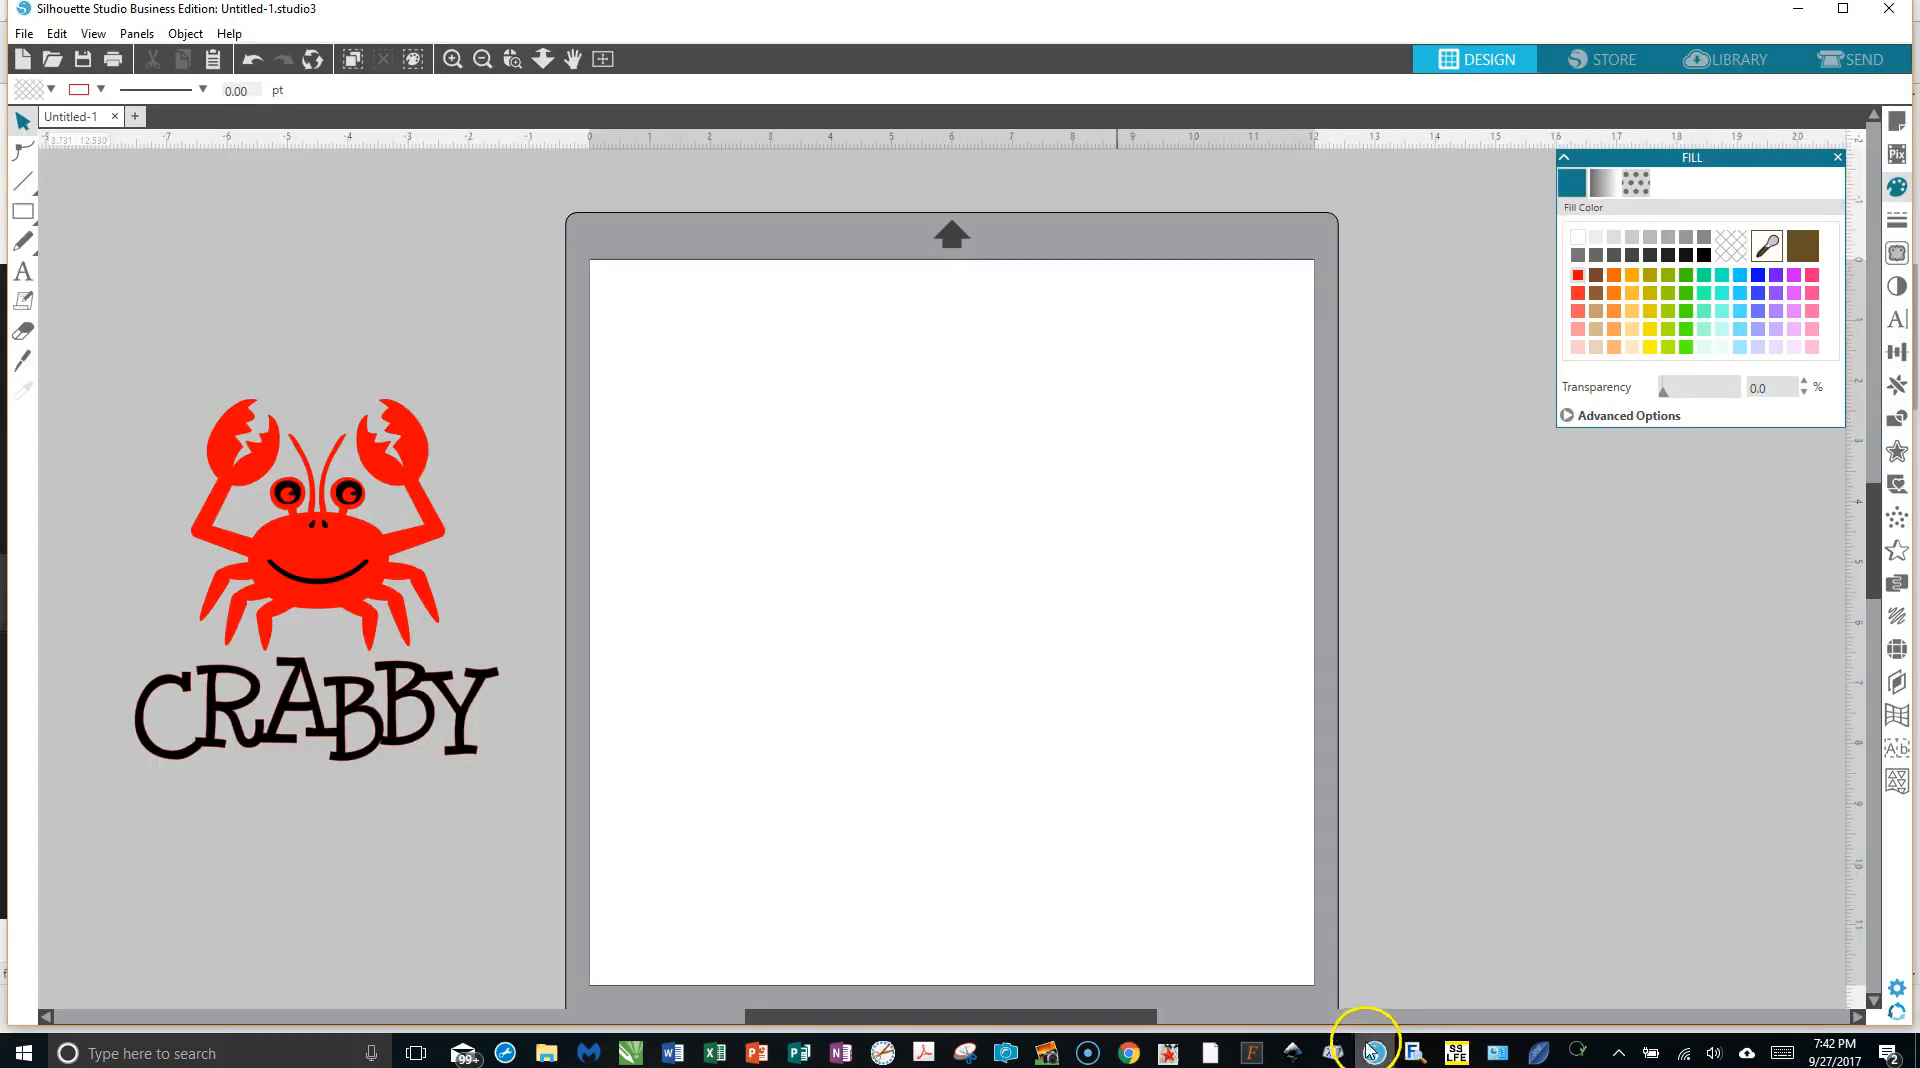
click(216, 60)
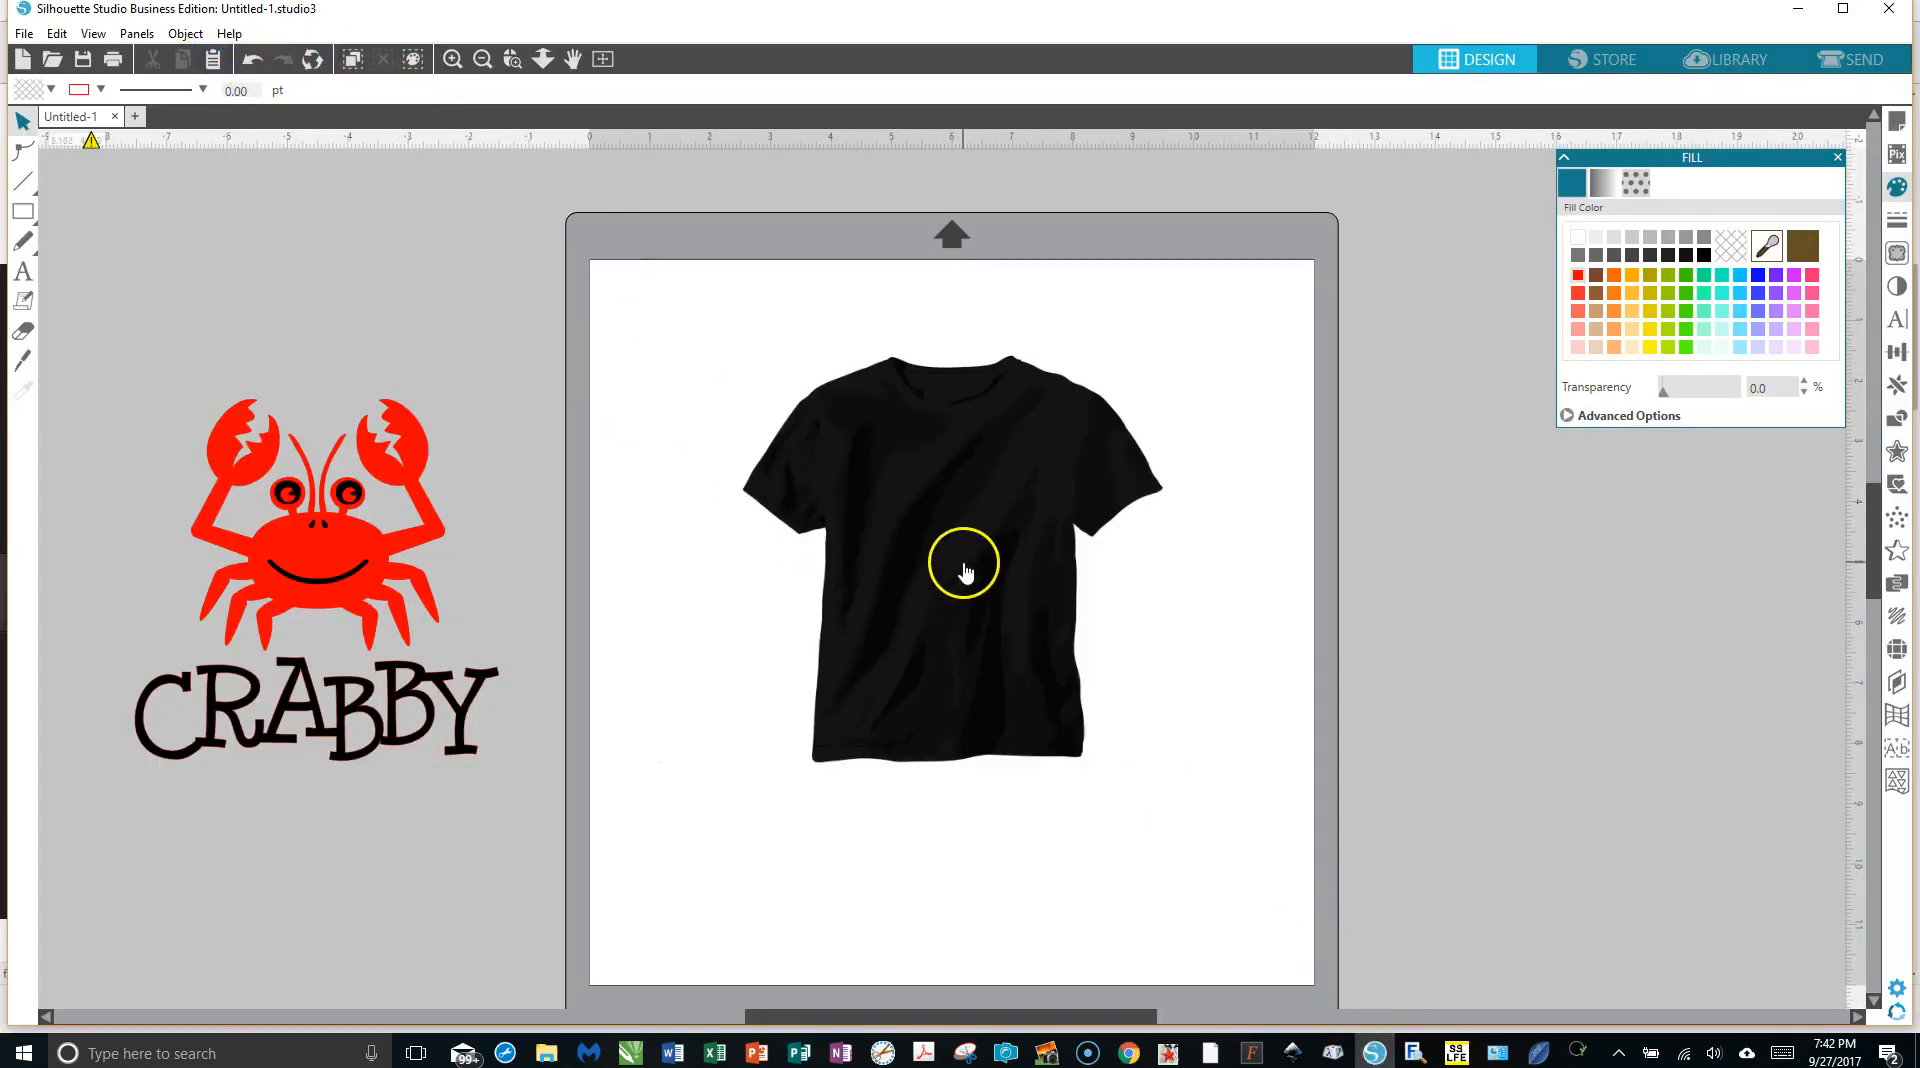
scroll(959, 470, down, 1)
click(959, 468)
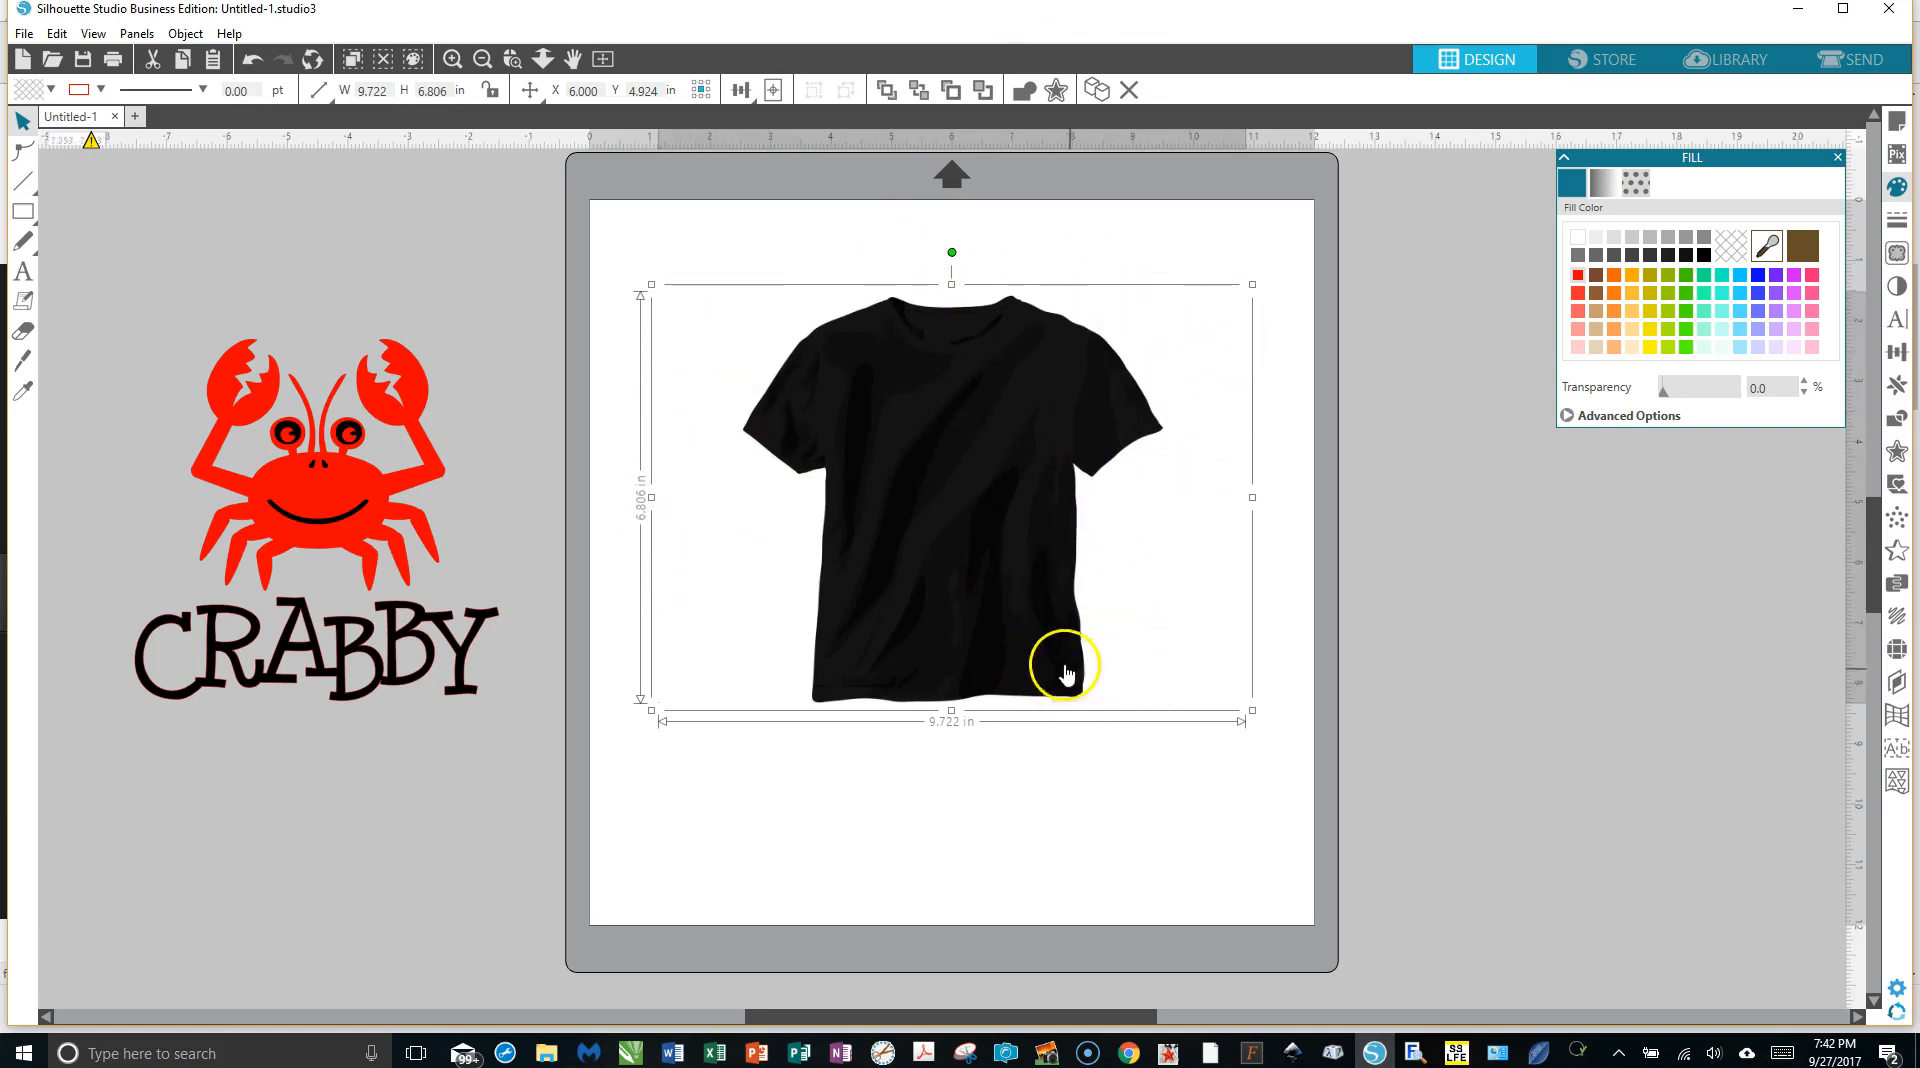
right_click(962, 552)
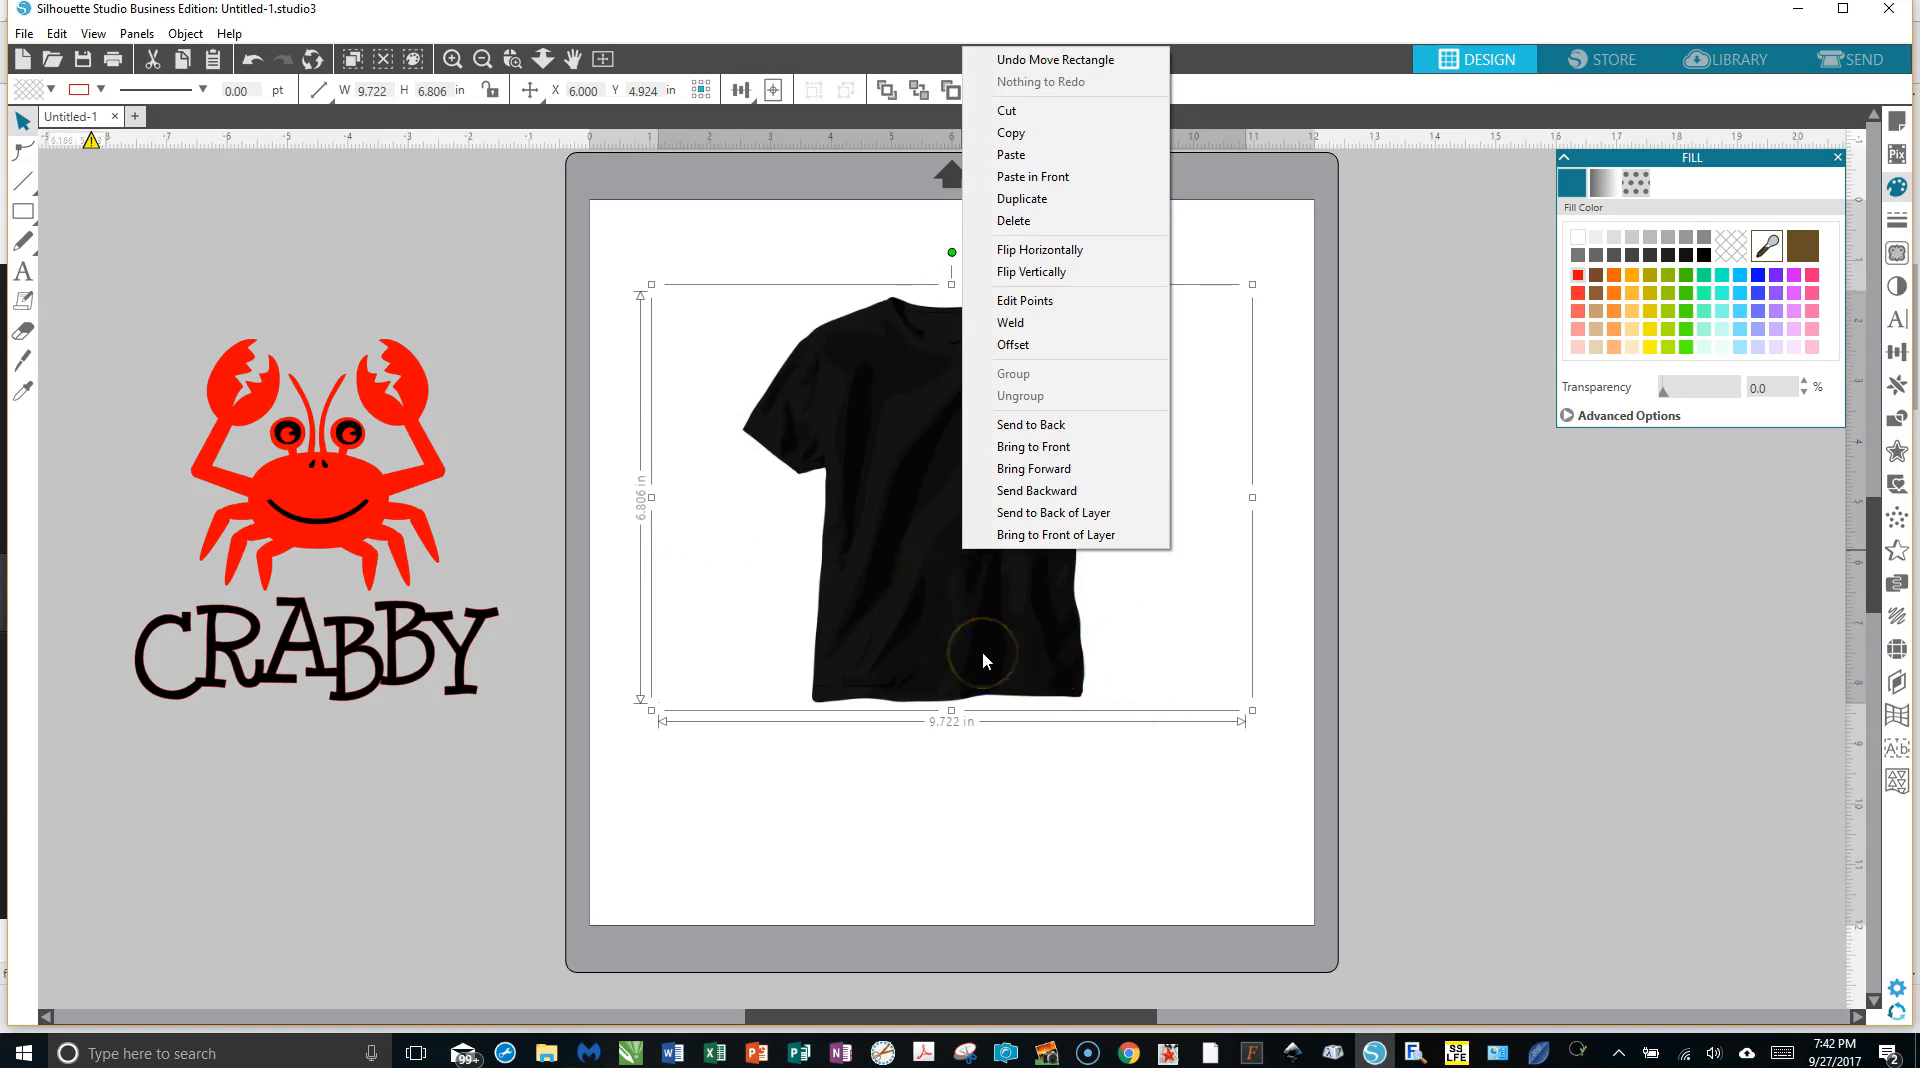
click(944, 768)
click(947, 562)
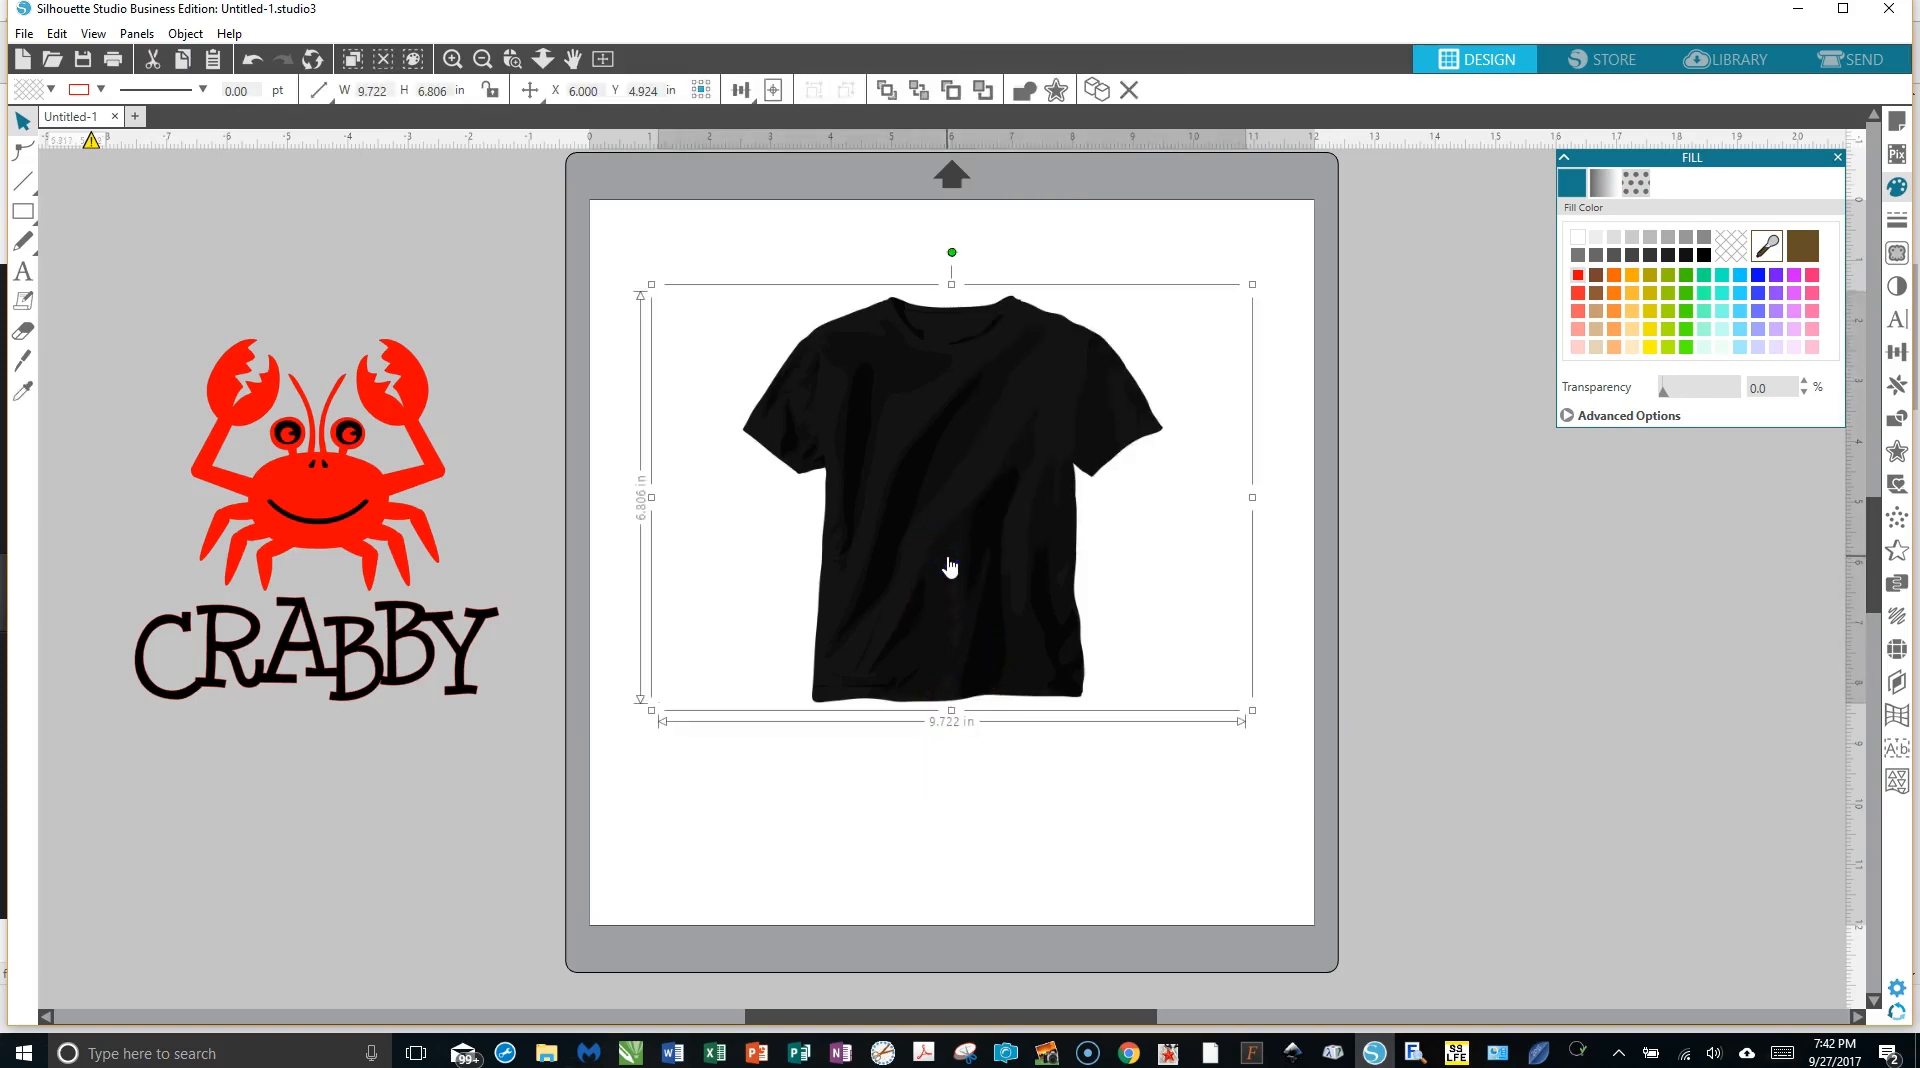
right_click(979, 522)
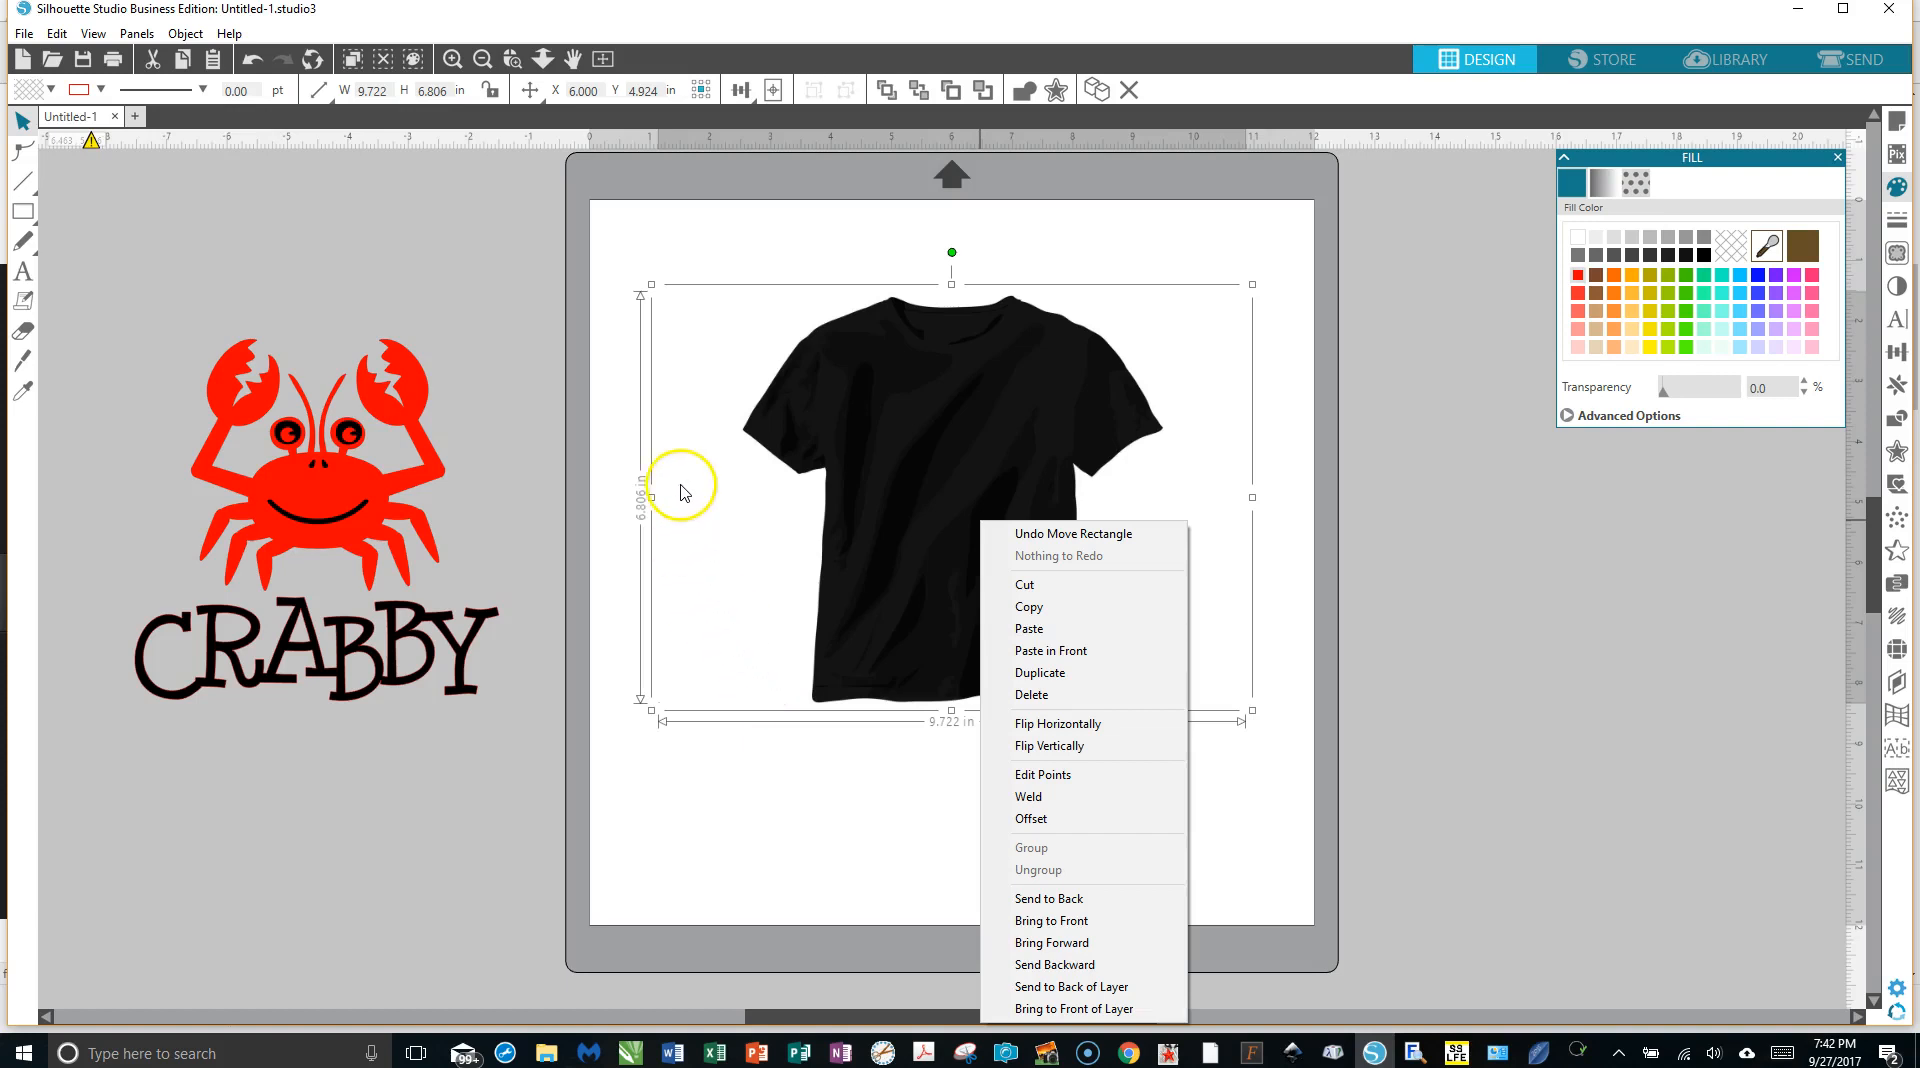
click(668, 813)
drag(879, 570, 890, 570)
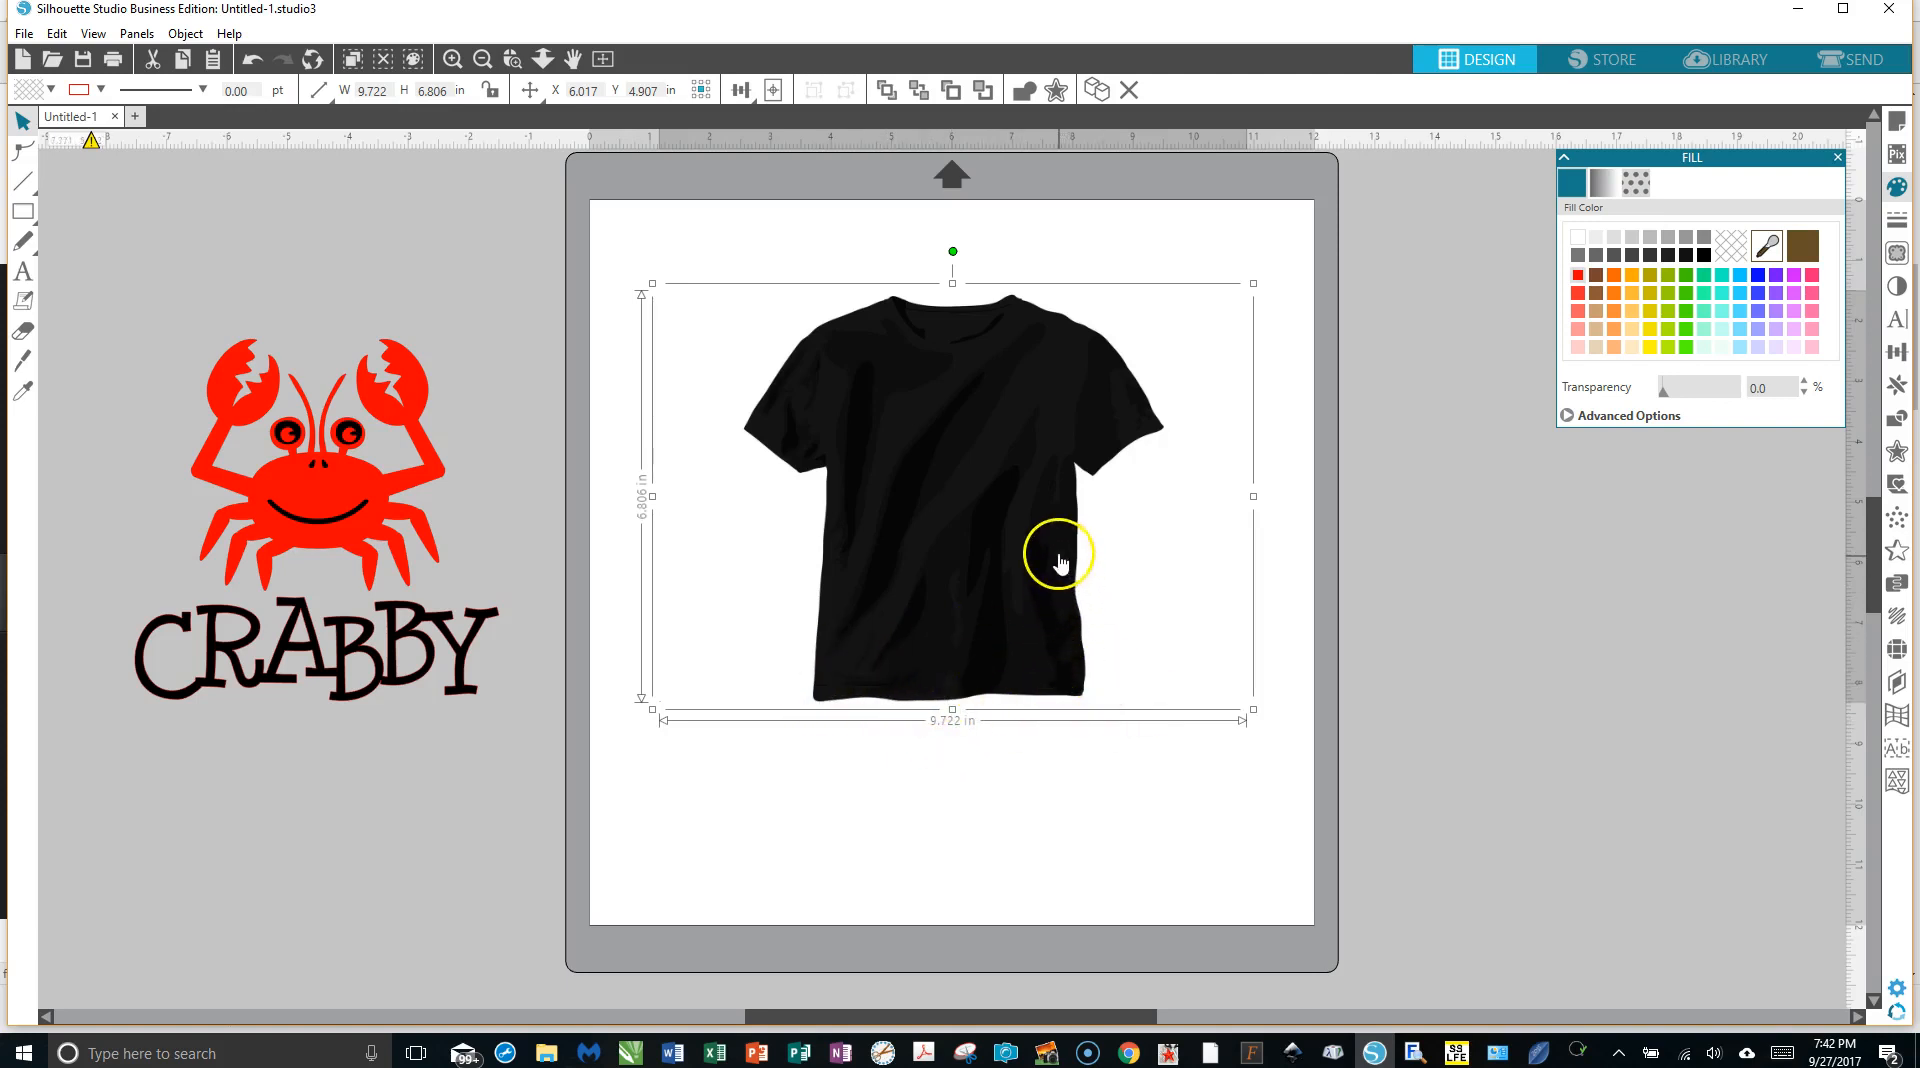
Trace and detach the black T-shirt from its picture, using a trace area of about 8.1 by 7.9 in around the whole shirt.
click(1897, 253)
click(1646, 251)
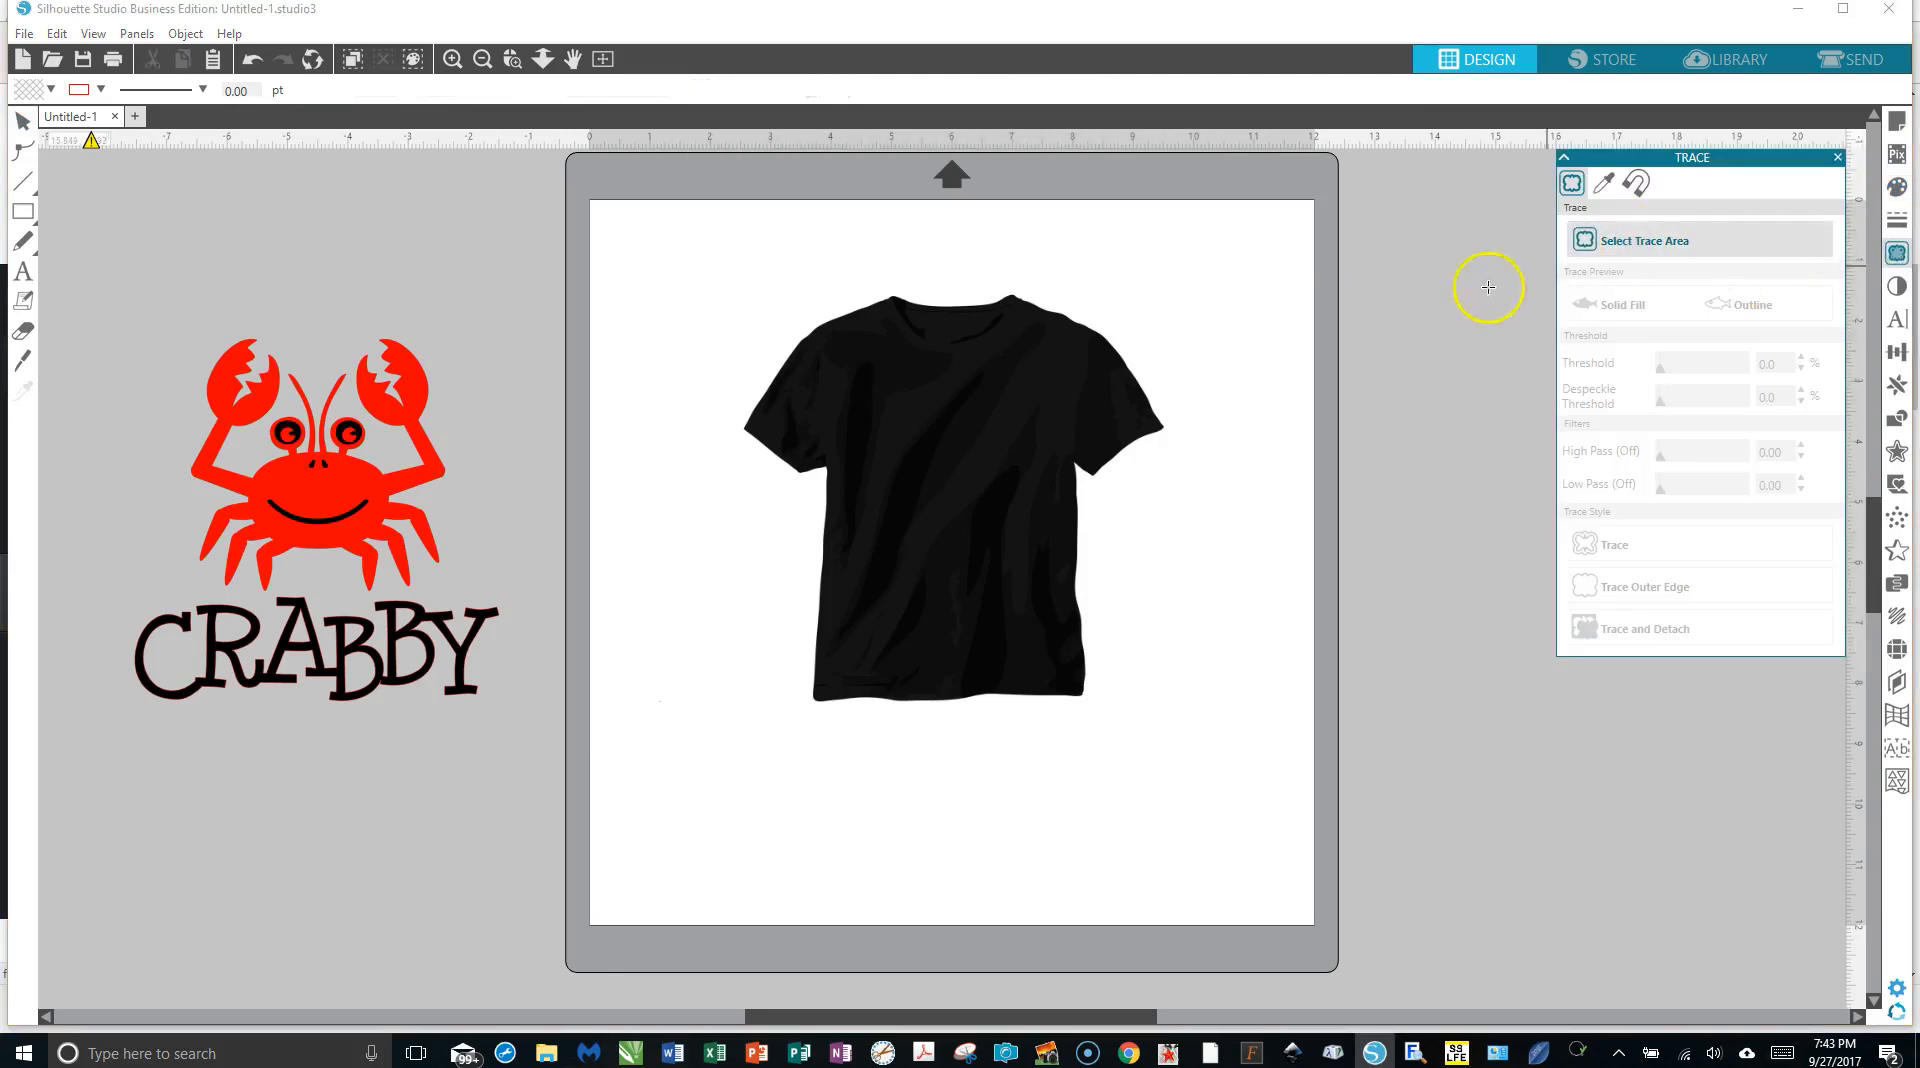
drag(715, 268, 1206, 748)
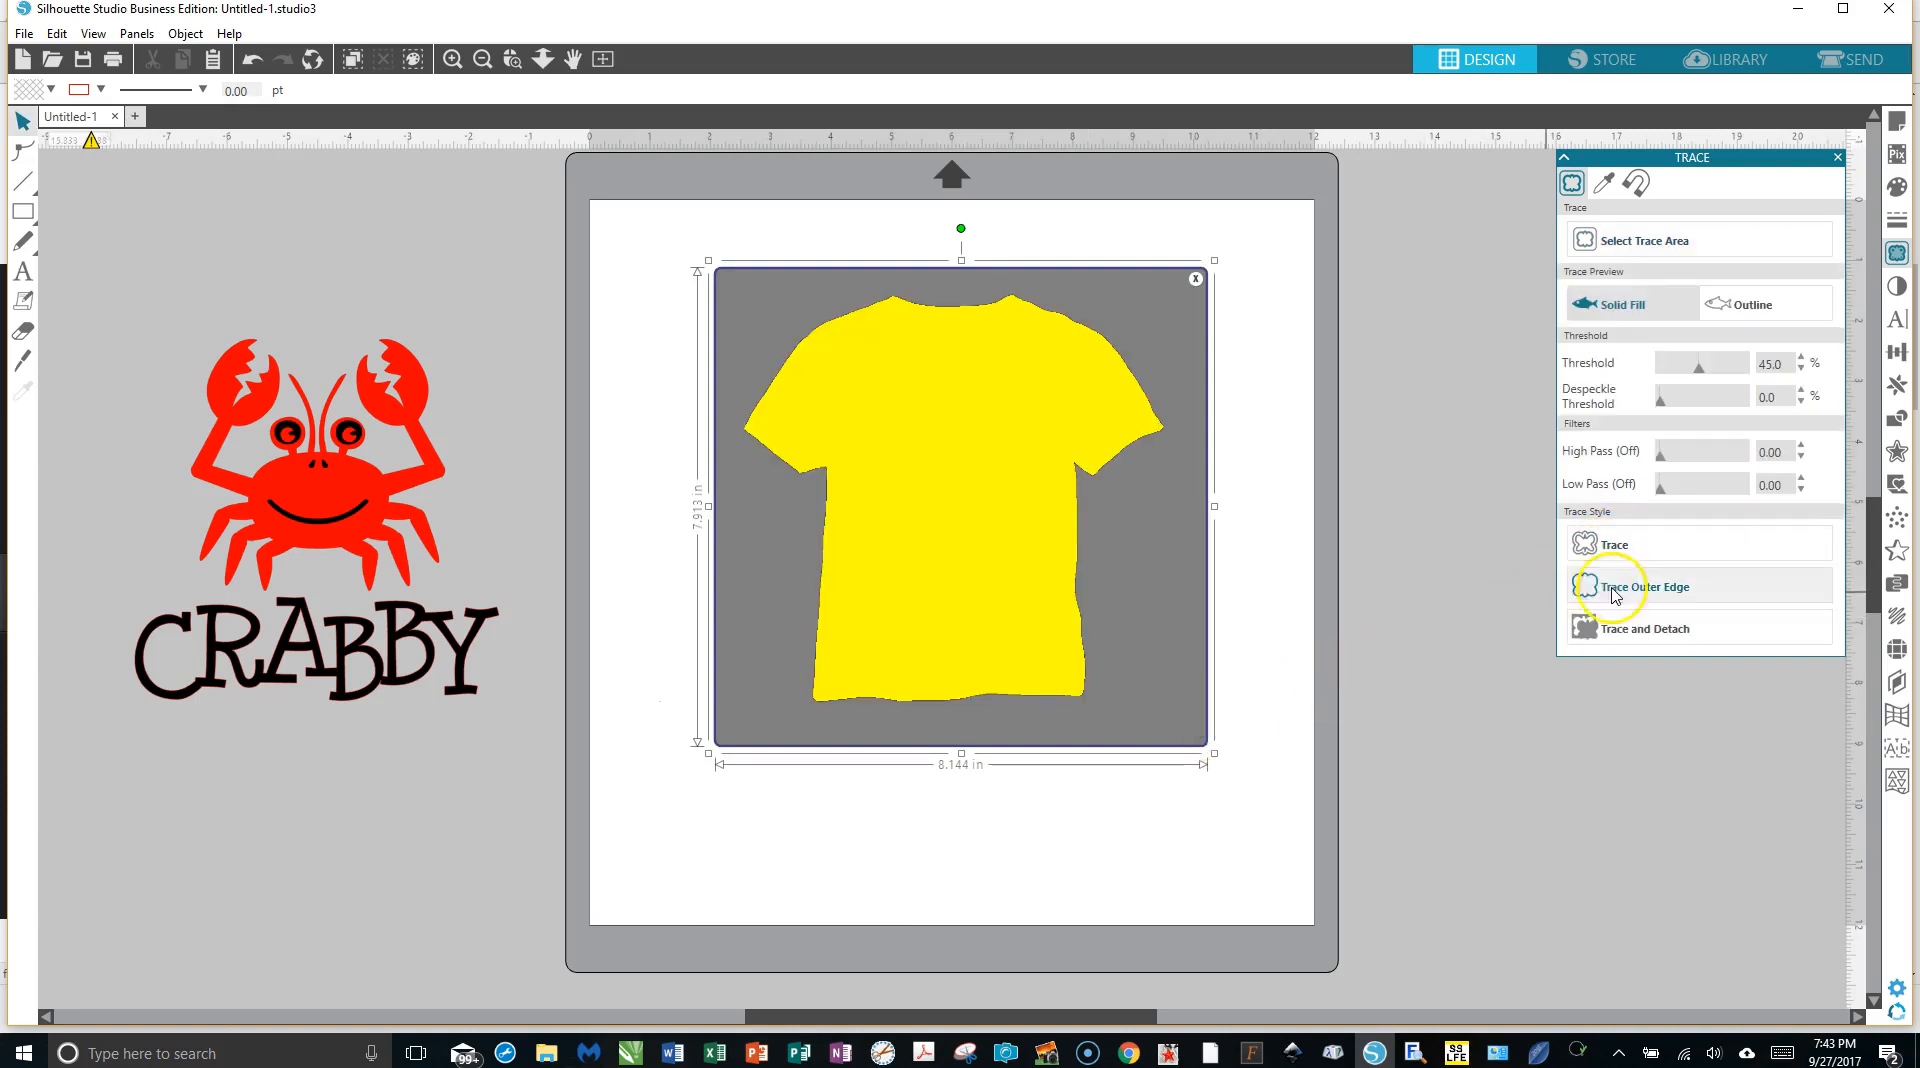
click(1629, 630)
Delete the leftover white background picture behind the detached shirt and place the shirt in the upper-left part of the page.
mouse_move(967, 493)
mouse_down()
mouse_move(630, 478)
mouse_move(315, 414)
mouse_up()
click(845, 398)
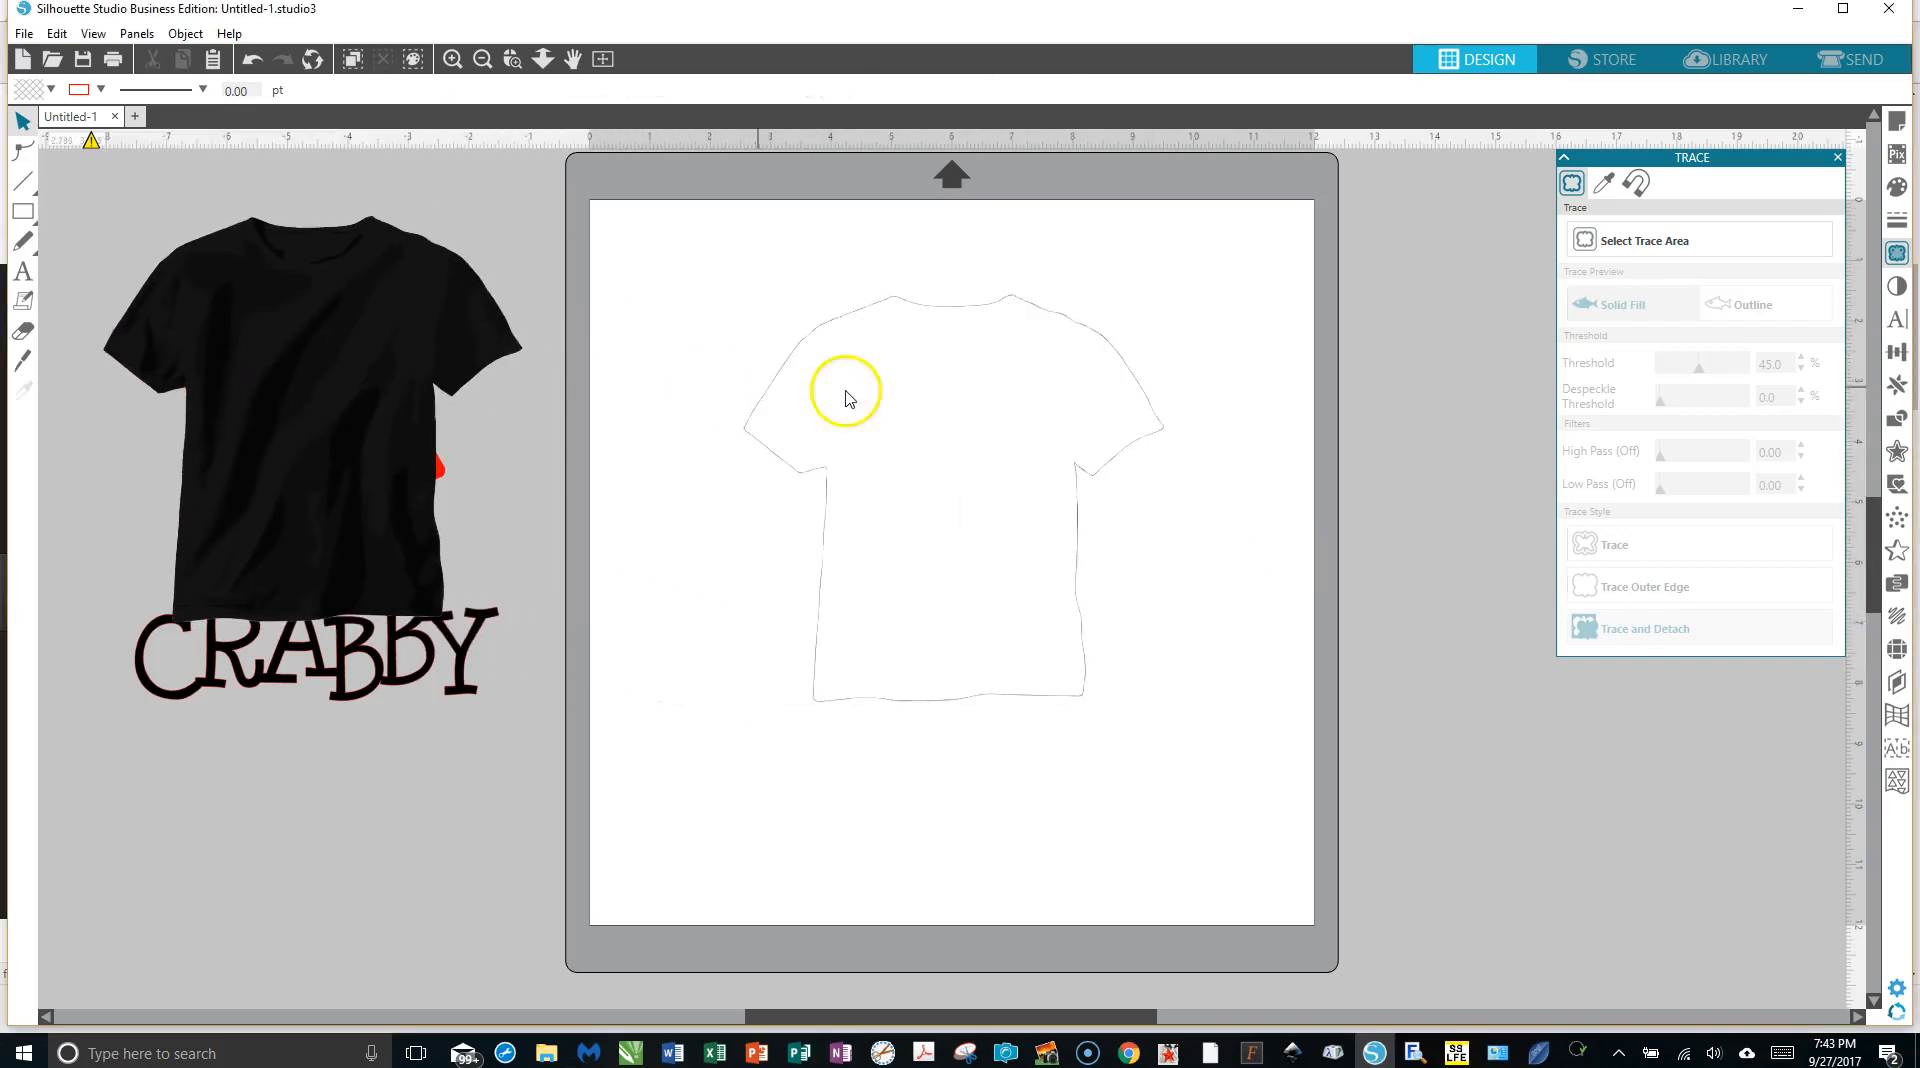
mouse_move(808, 487)
mouse_down()
mouse_move(596, 732)
mouse_move(455, 737)
mouse_move(347, 788)
mouse_move(429, 776)
mouse_move(549, 549)
mouse_move(680, 577)
mouse_up()
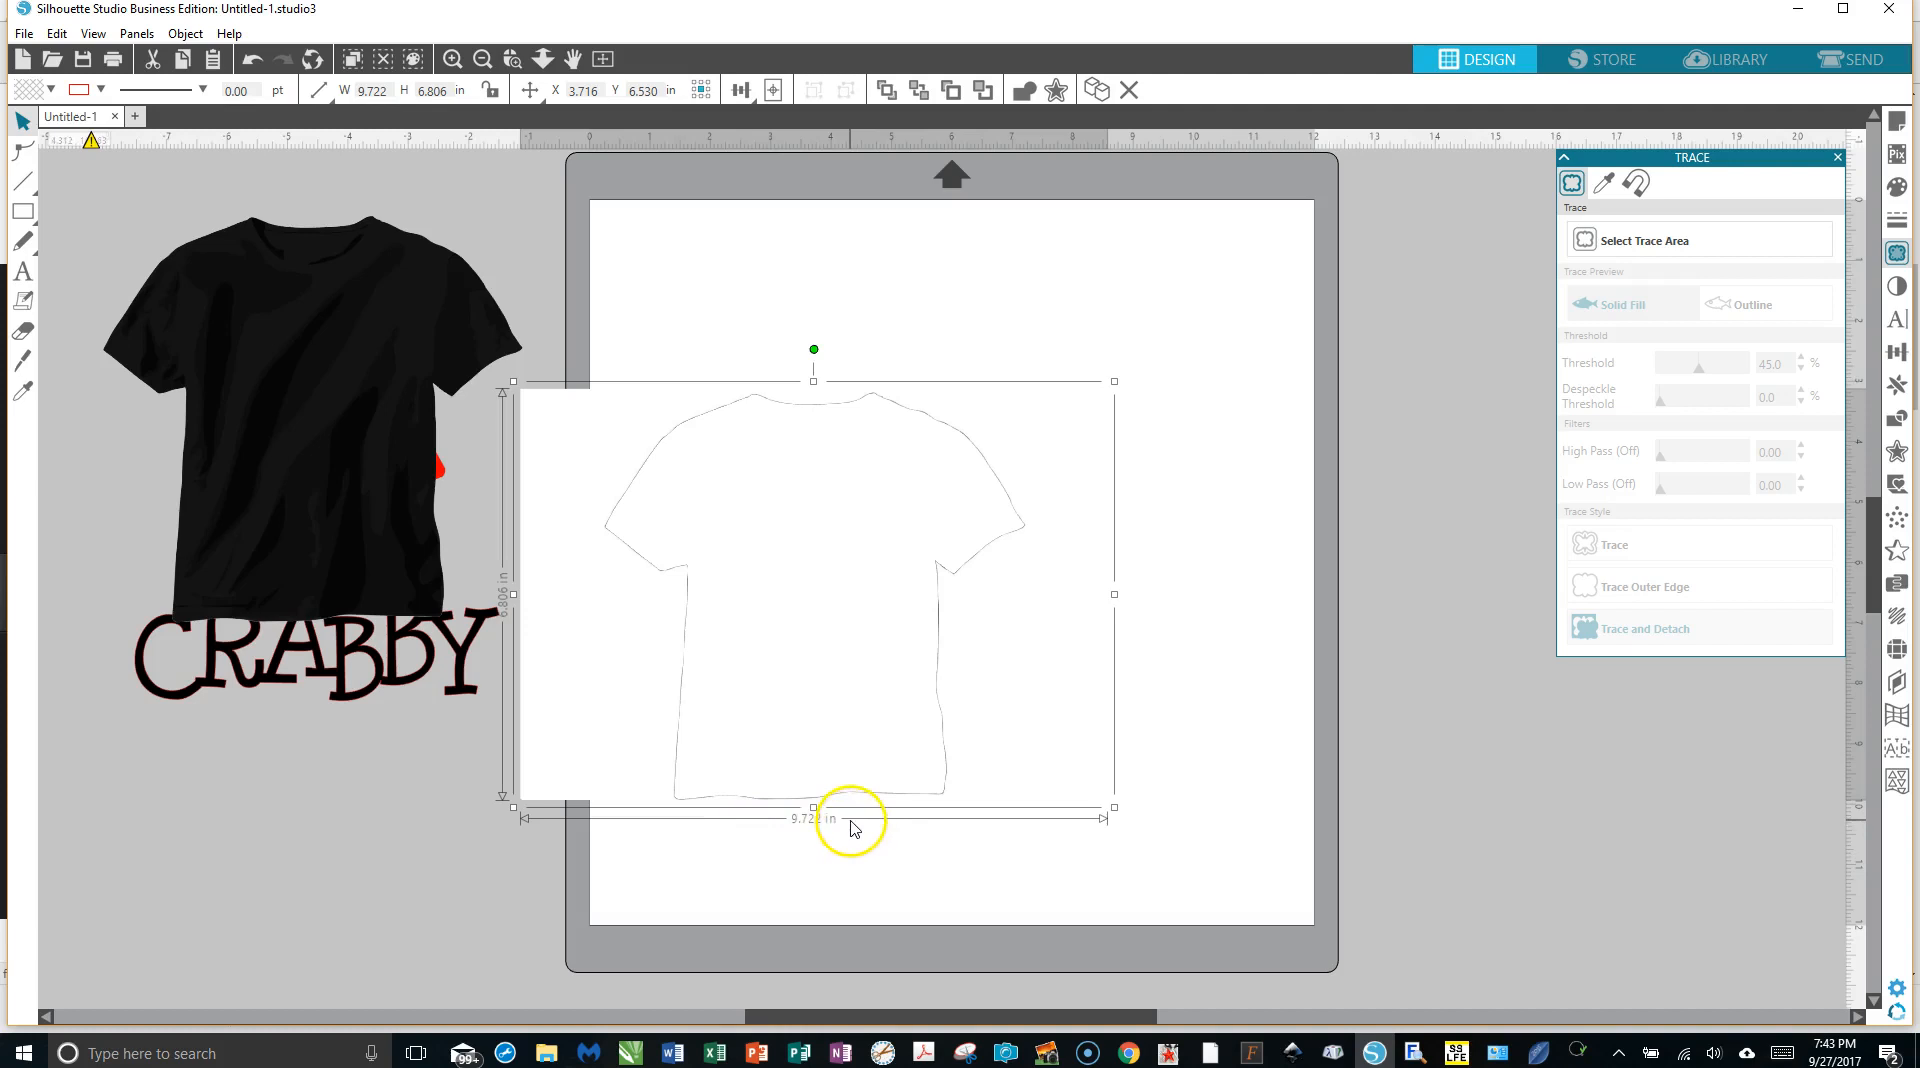
key(Delete)
drag(448, 320, 990, 368)
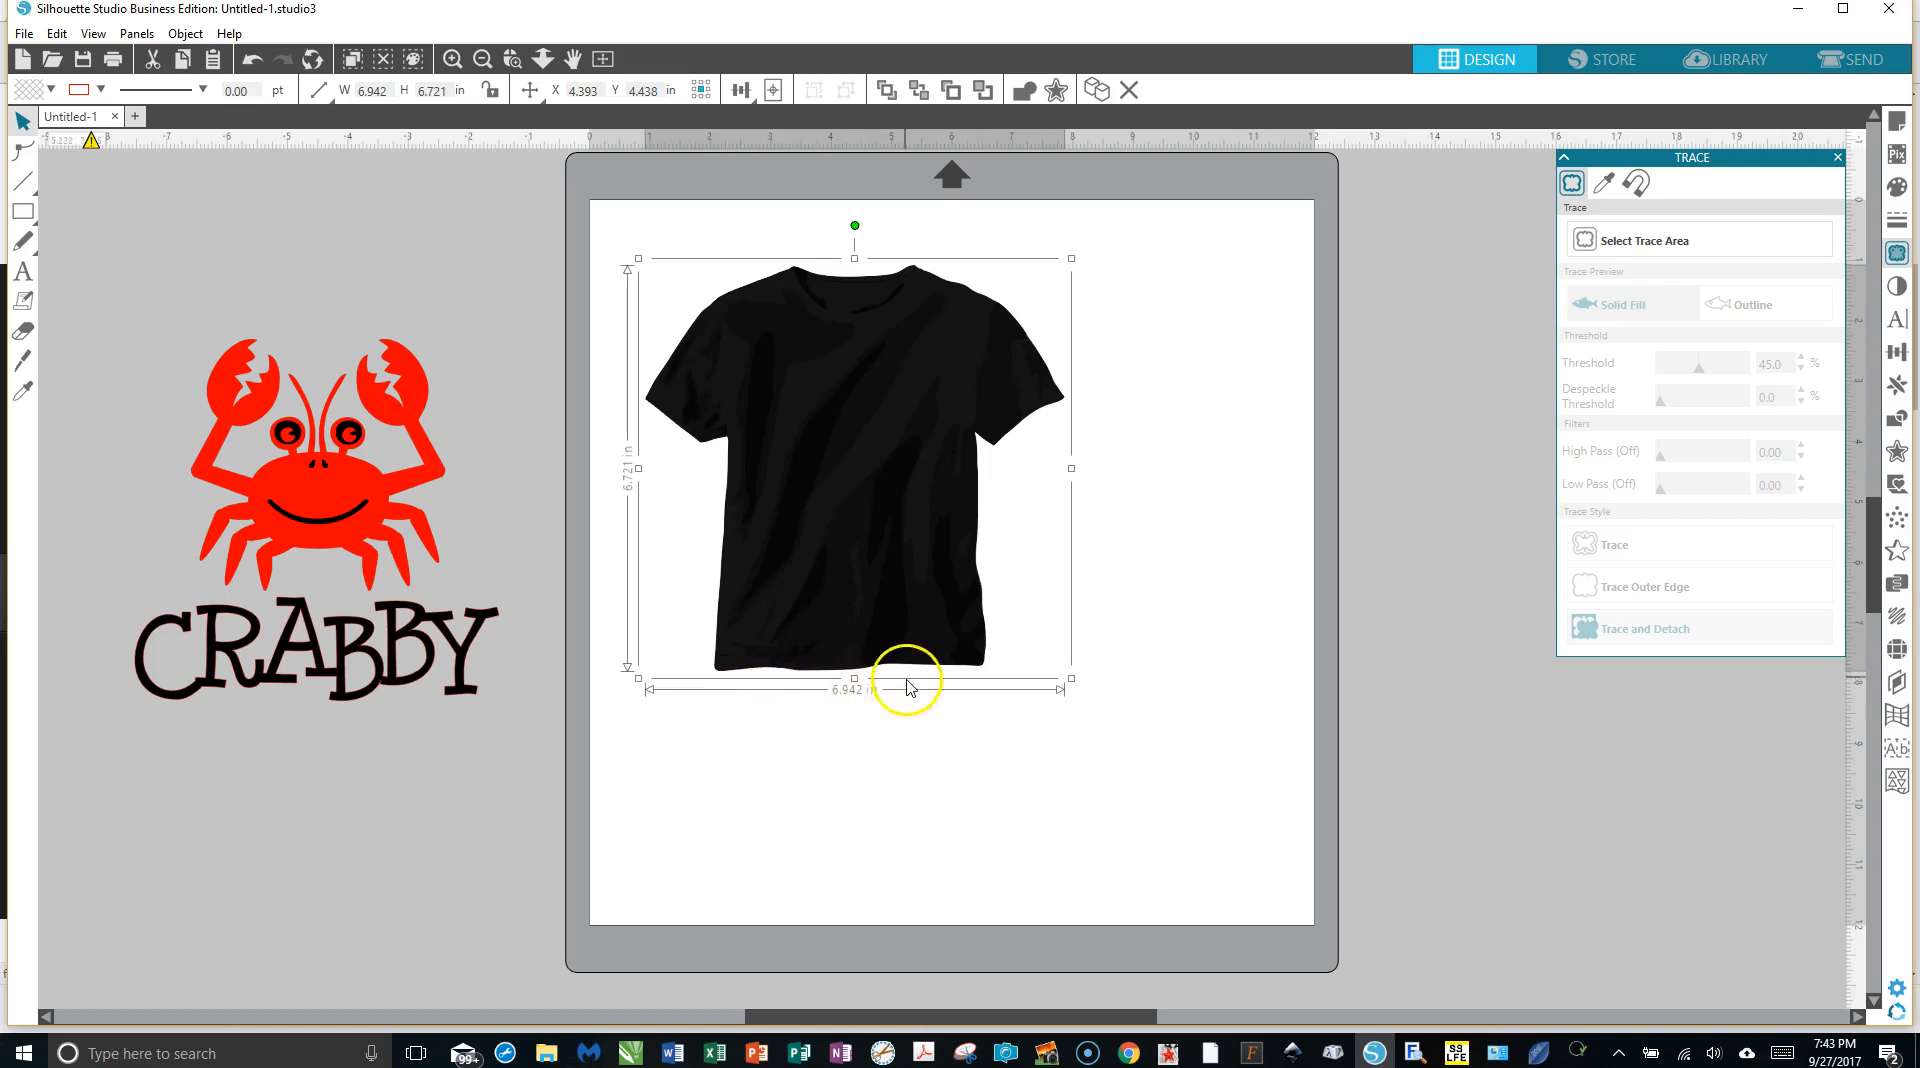
Move the black shirt to the page's upper-left corner and enlarge it proportionally to about 11.98 by 11.60 in.
drag(883, 458, 834, 436)
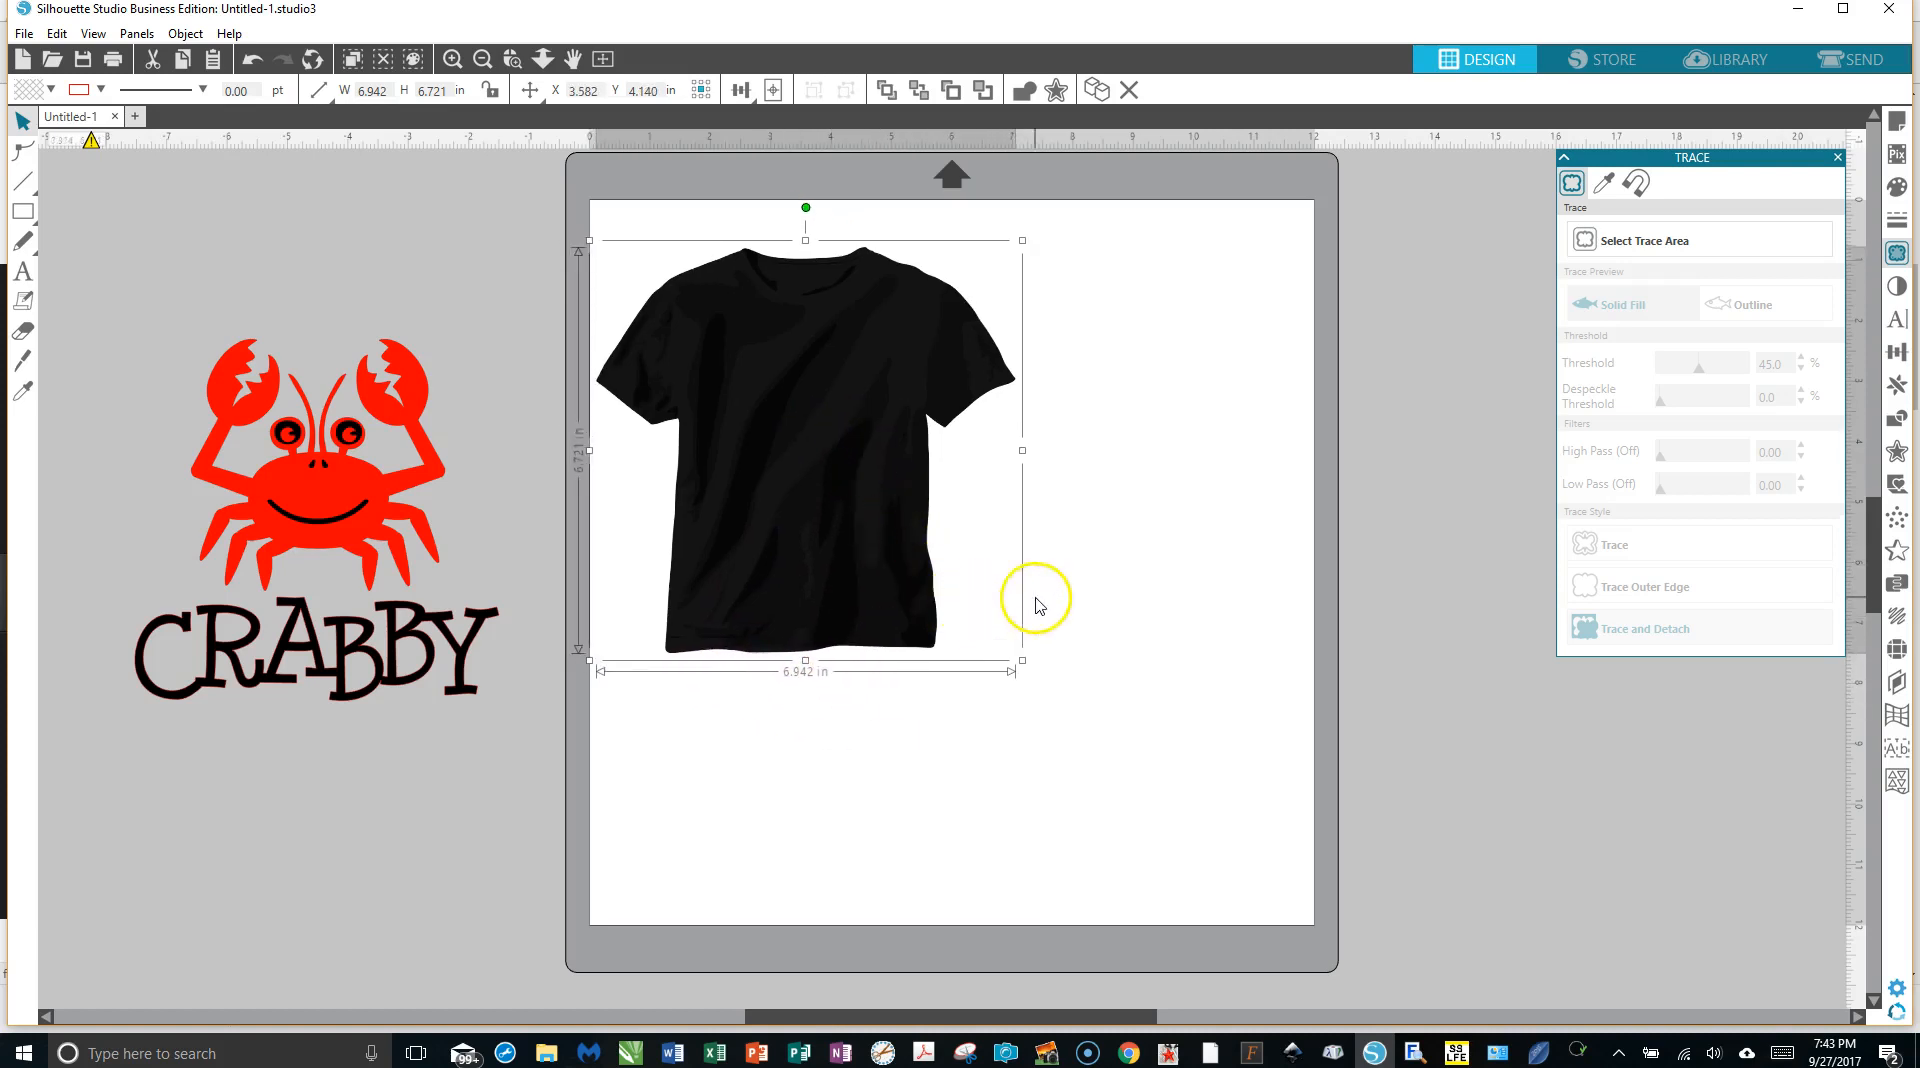
scroll(1045, 572, down, 3)
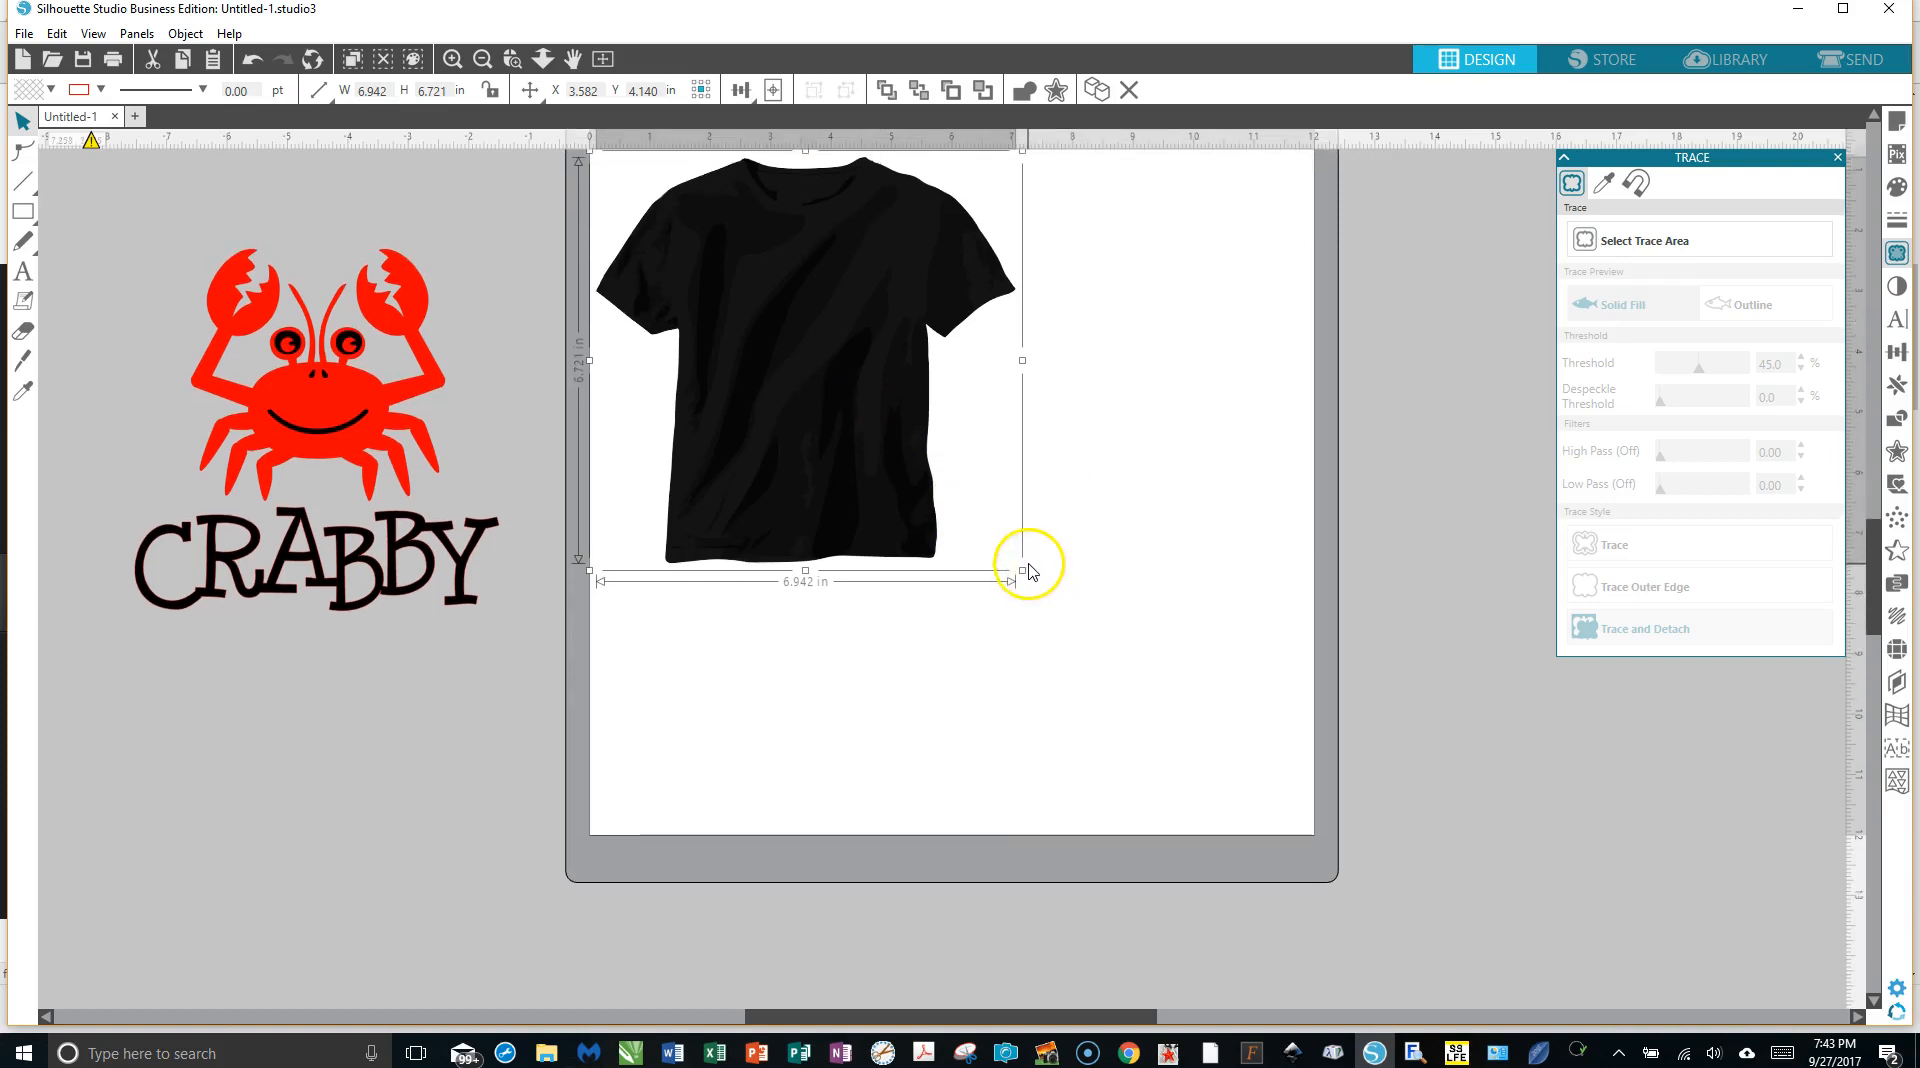
drag(1022, 569, 1333, 789)
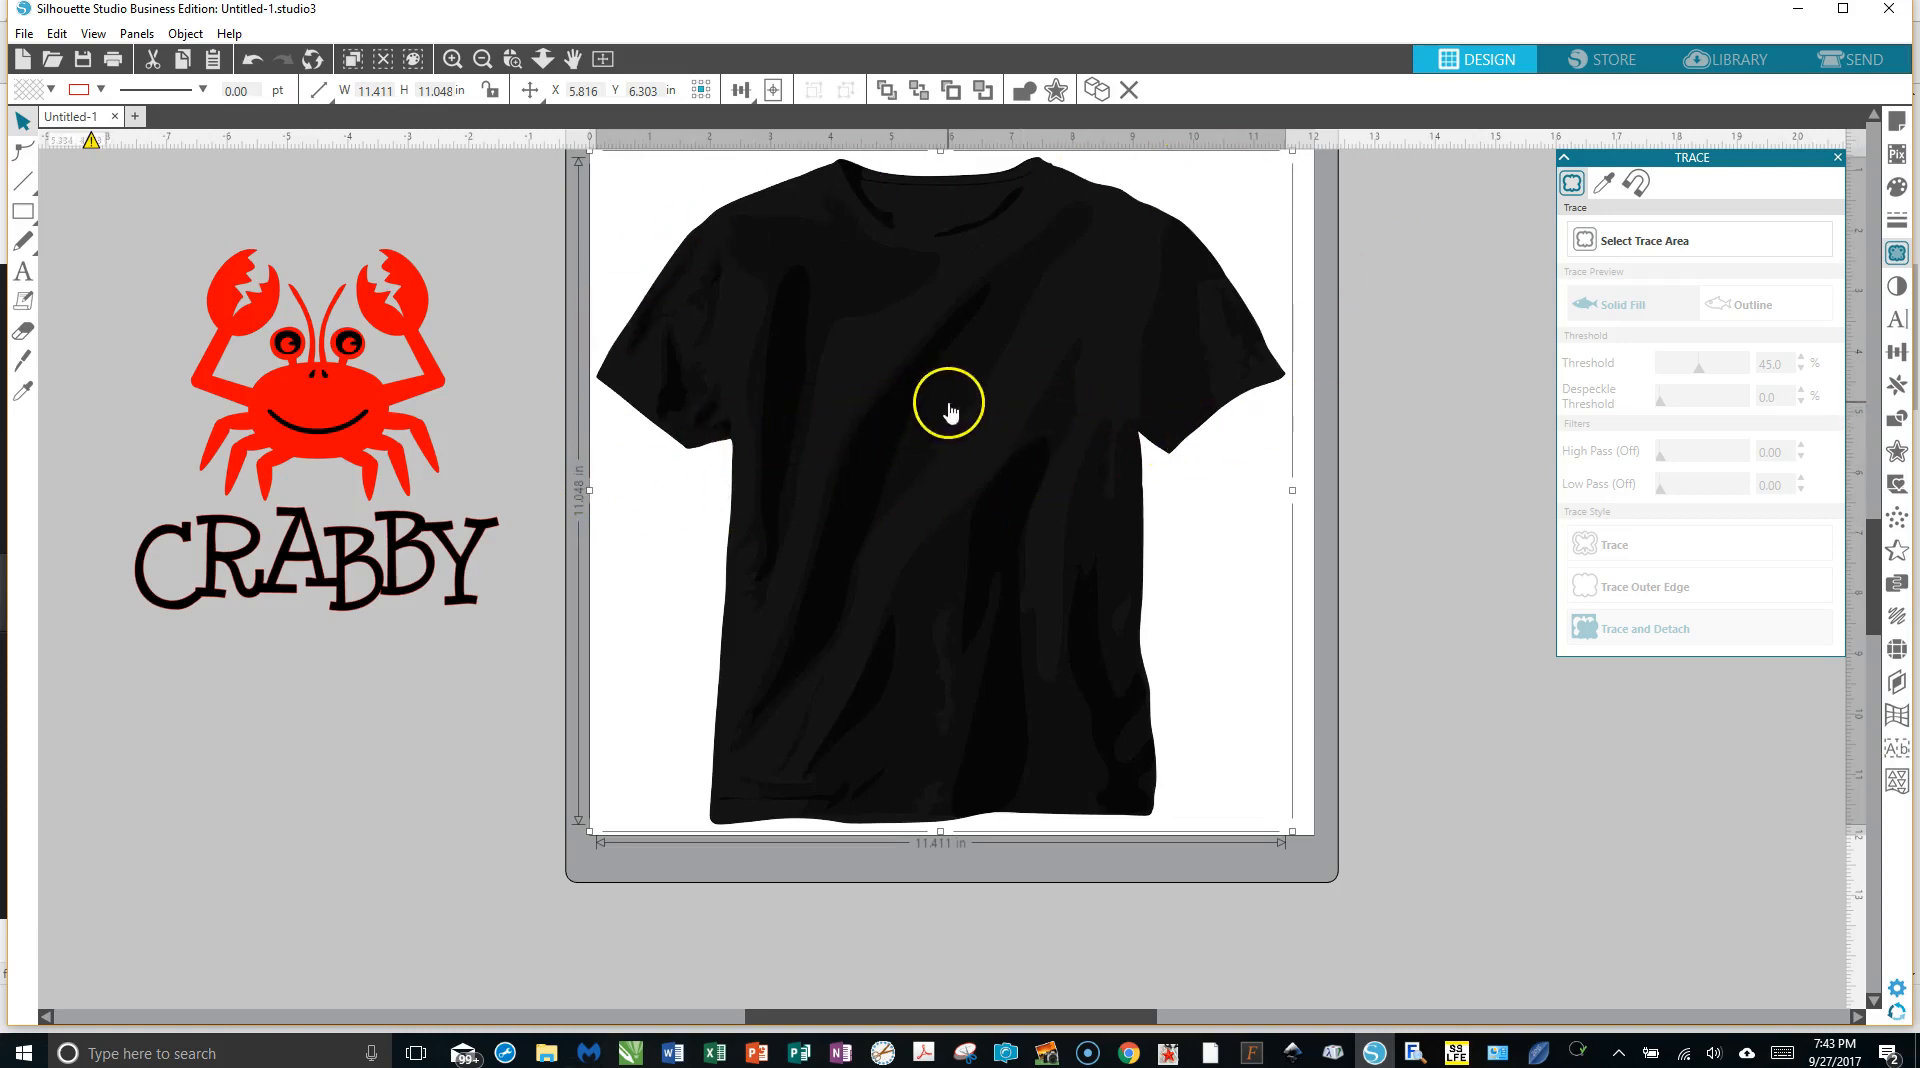
scroll(978, 372, up, 2)
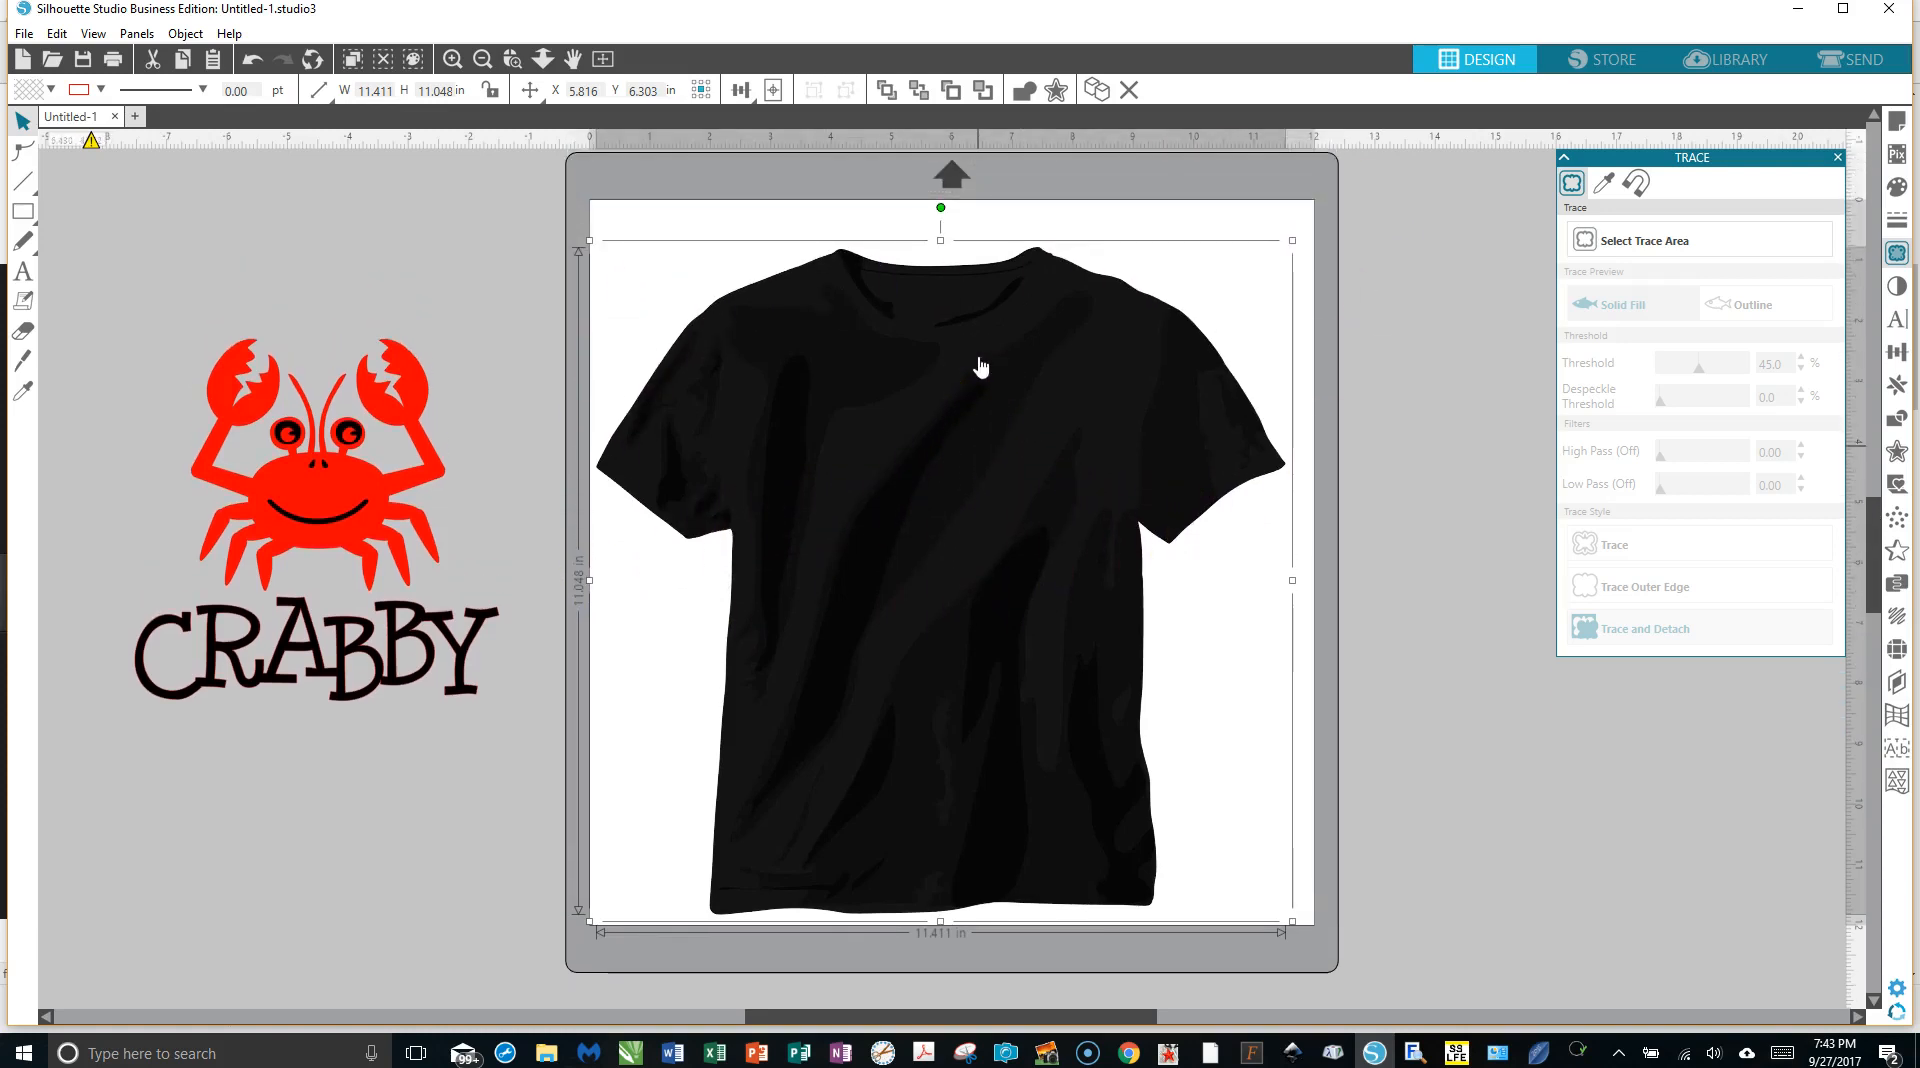
drag(1299, 236, 1322, 204)
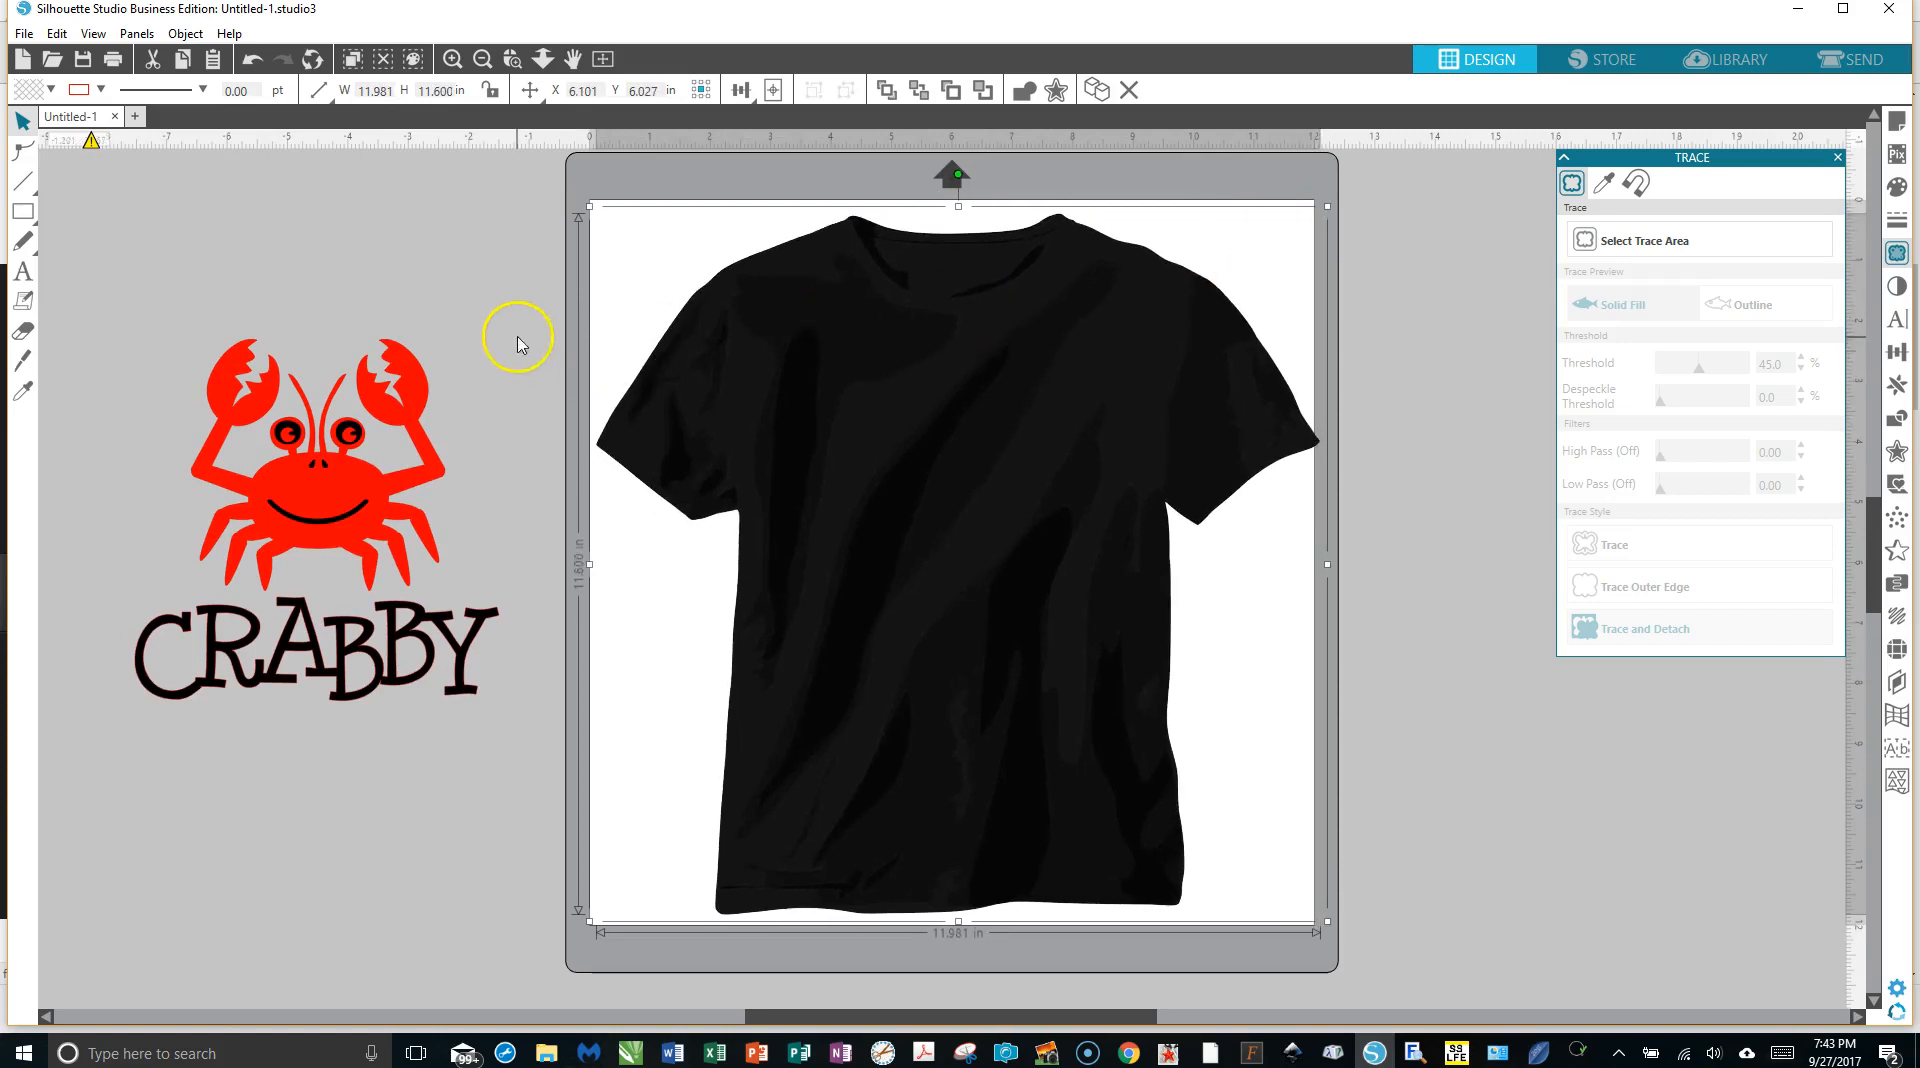
Ungroup the crab and CRABBY design and clear the selection.
click(458, 432)
click(413, 678)
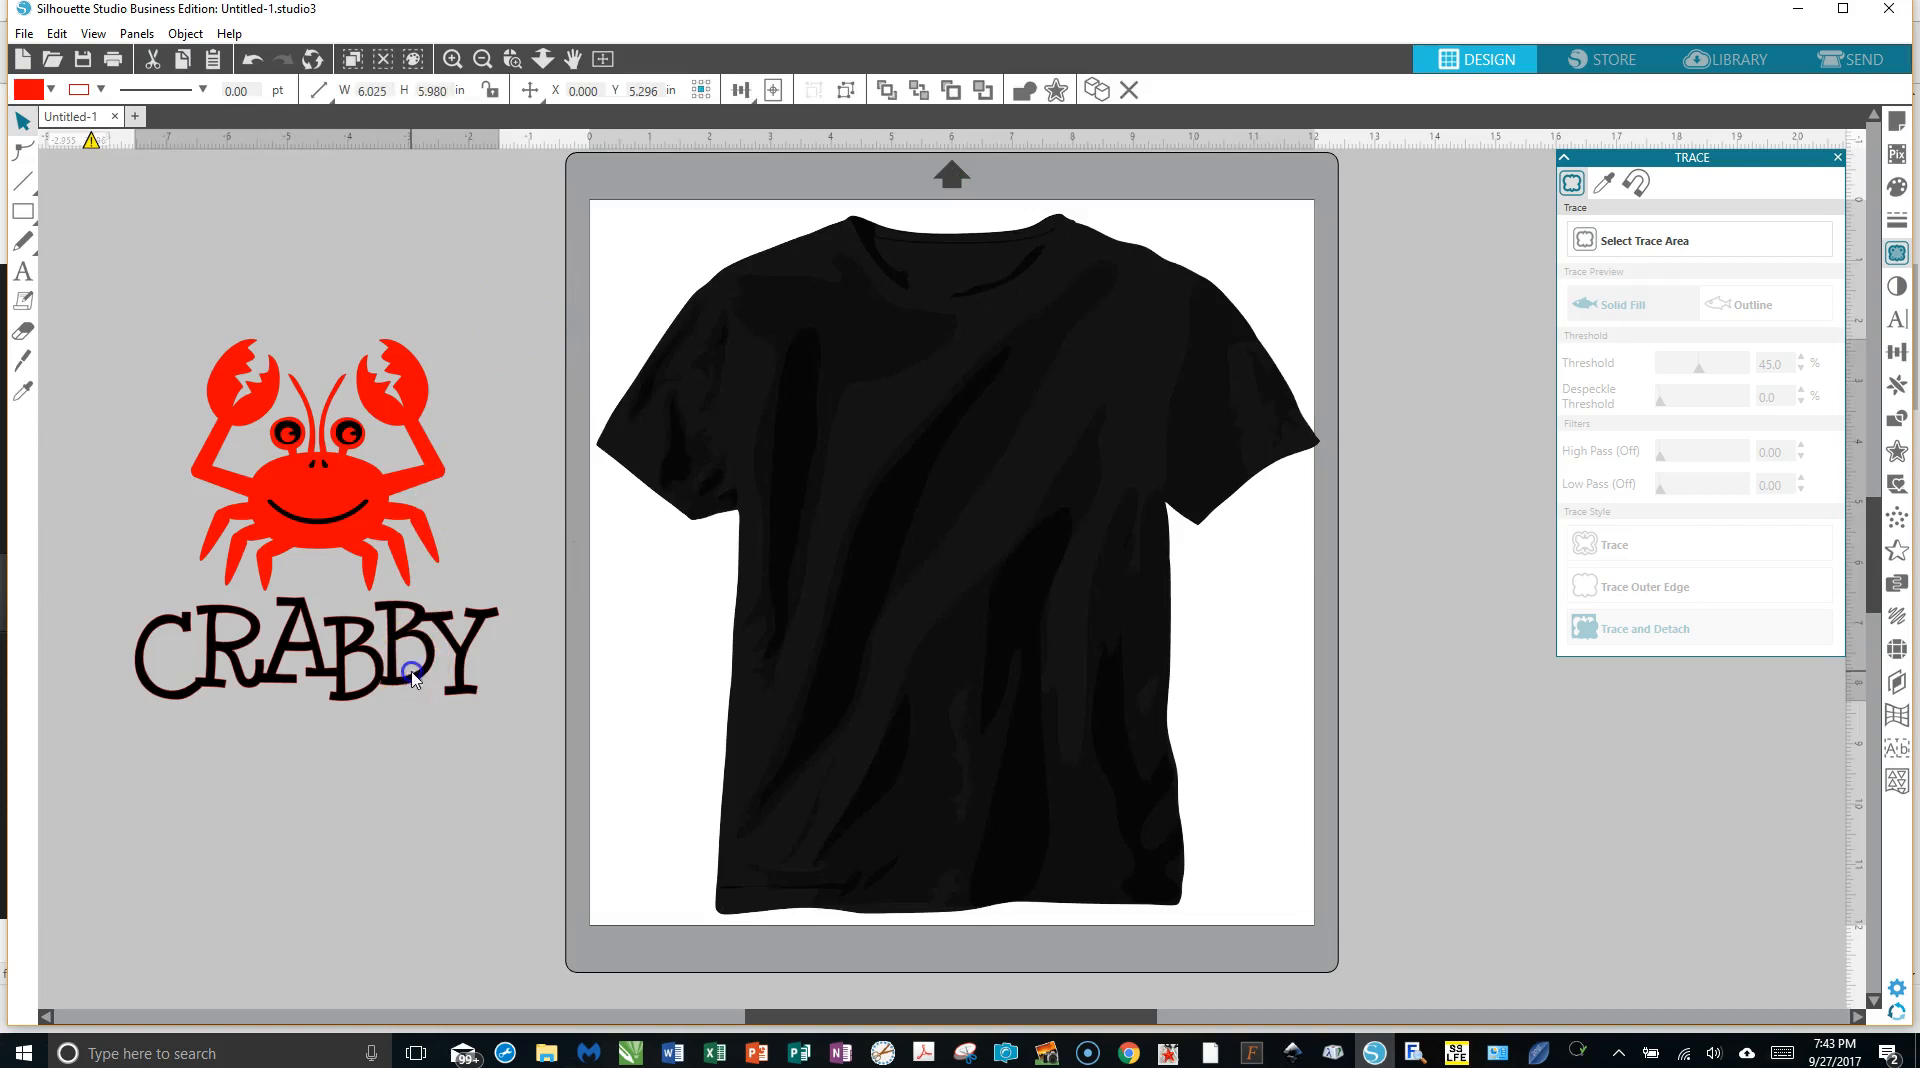
right_click(413, 678)
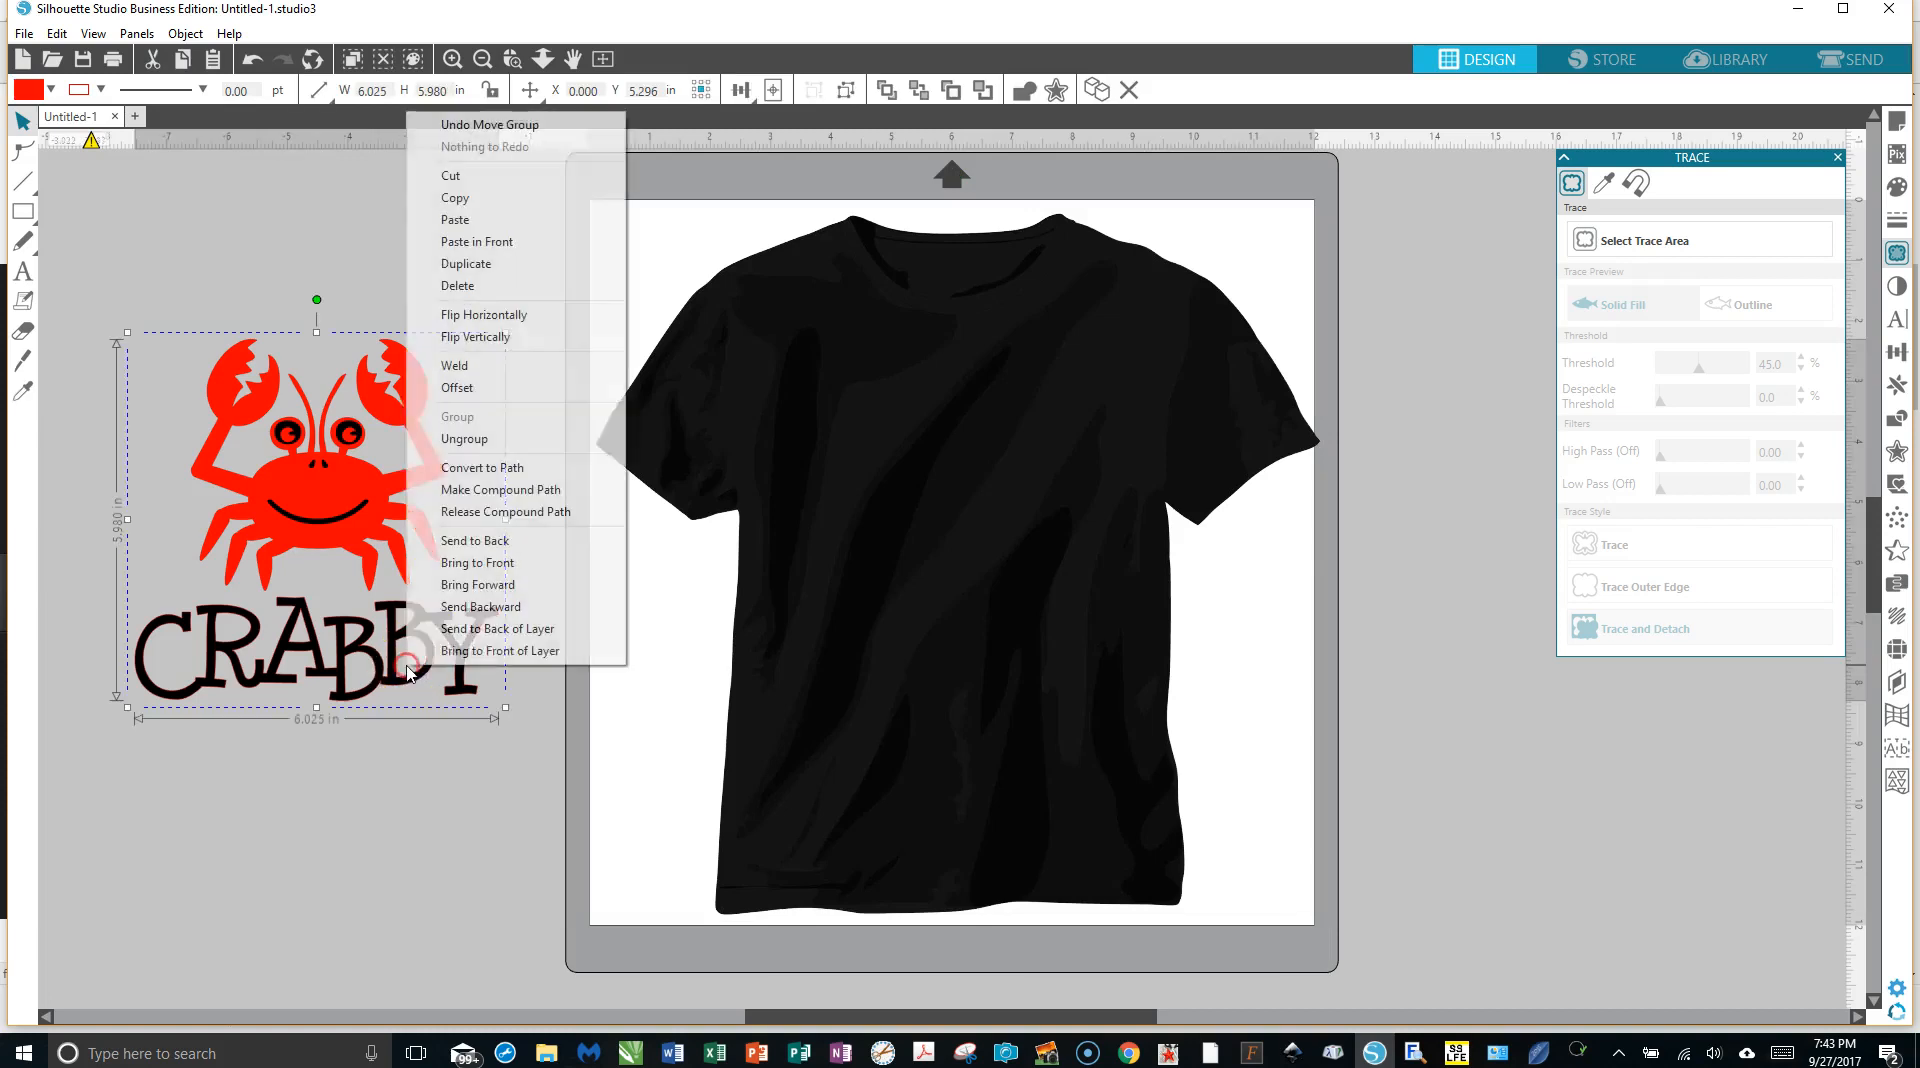
click(497, 434)
click(433, 730)
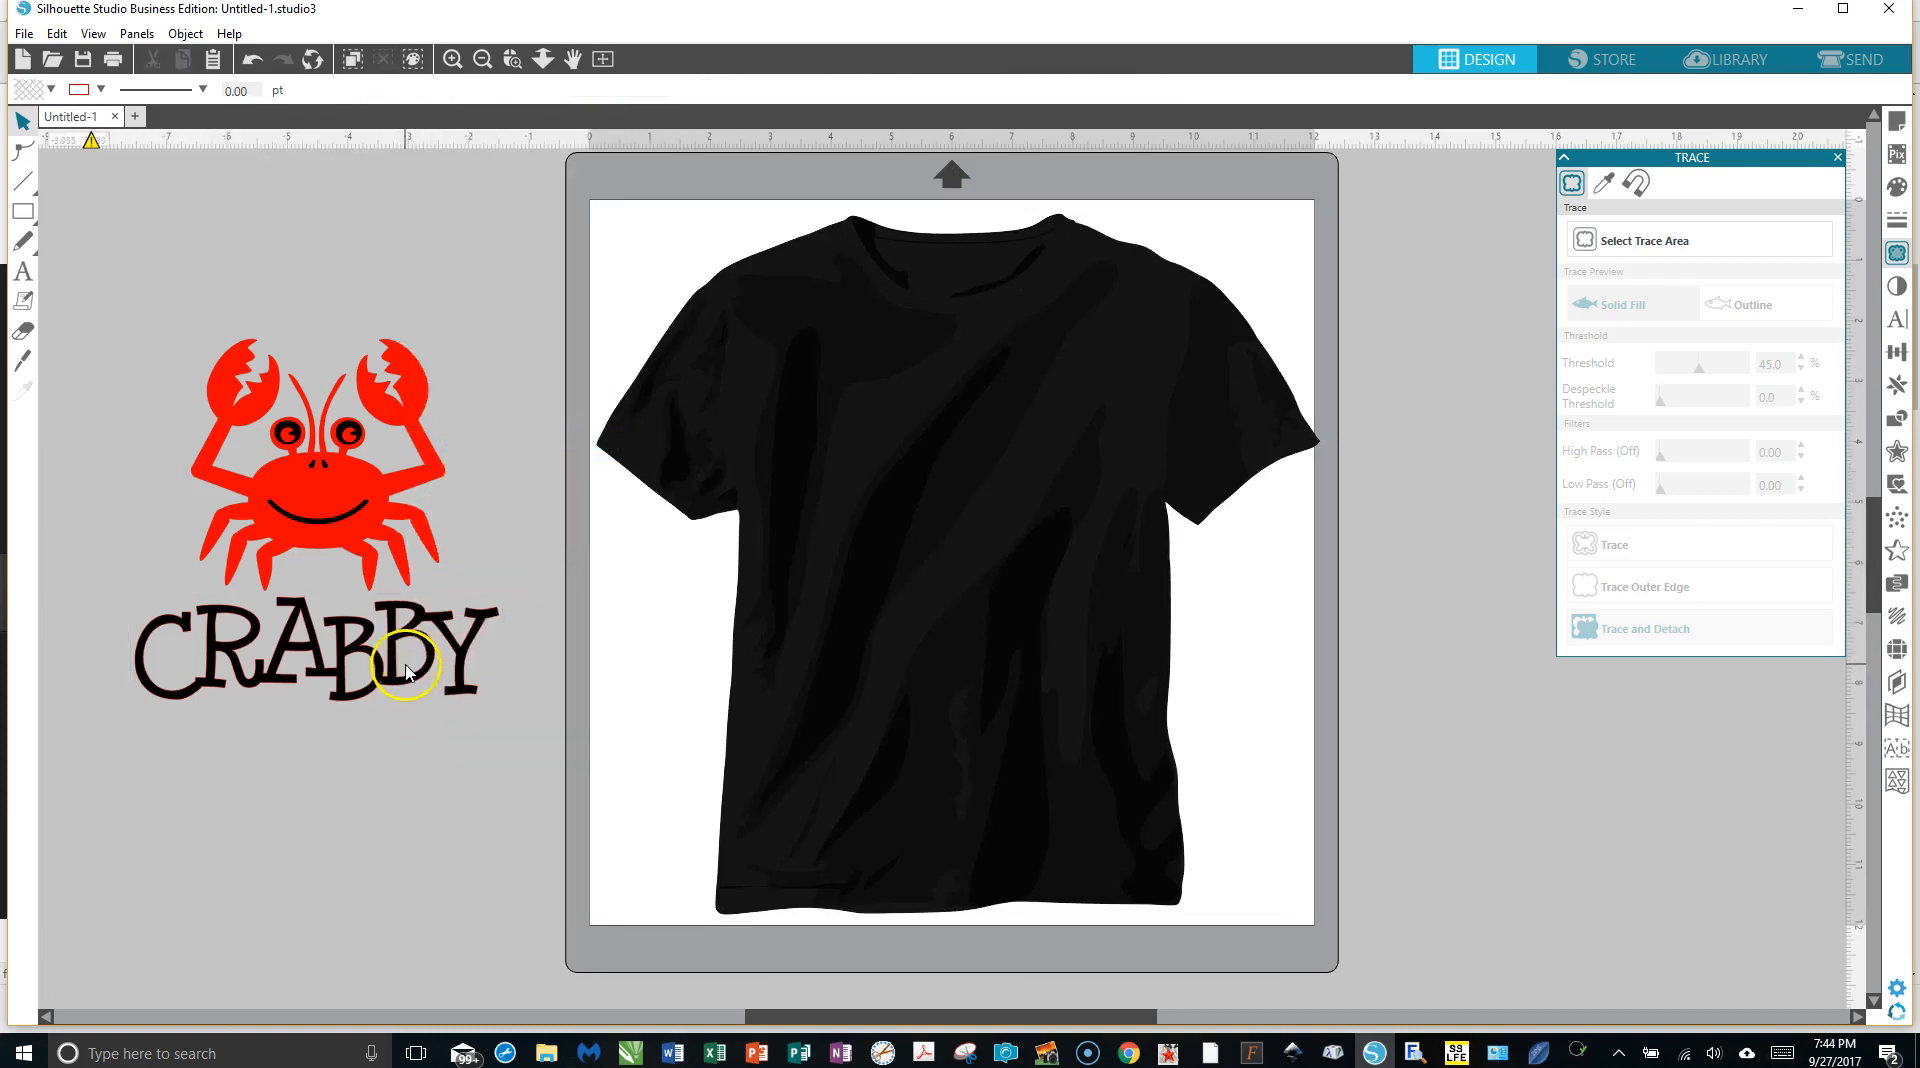
Fill the CRABBY lettering with bright sky blue.
click(407, 672)
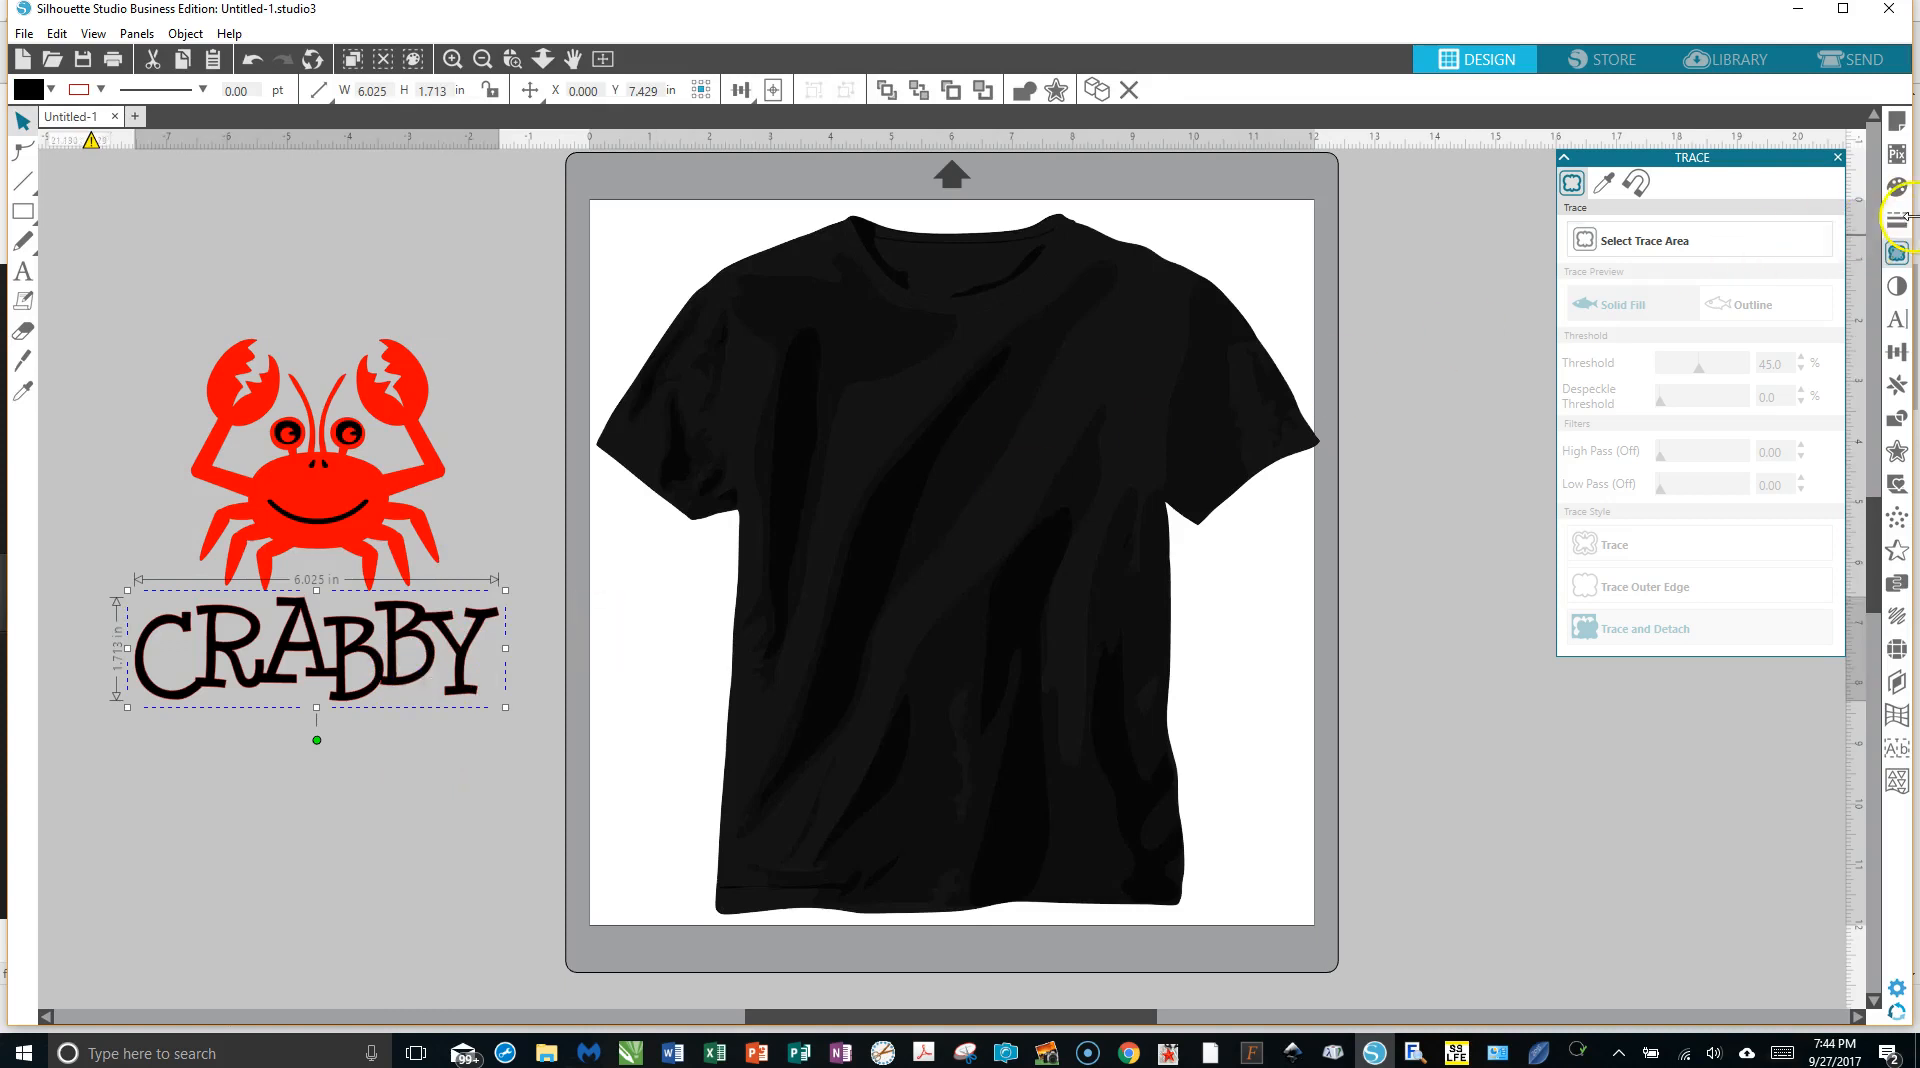
click(1897, 187)
click(1678, 308)
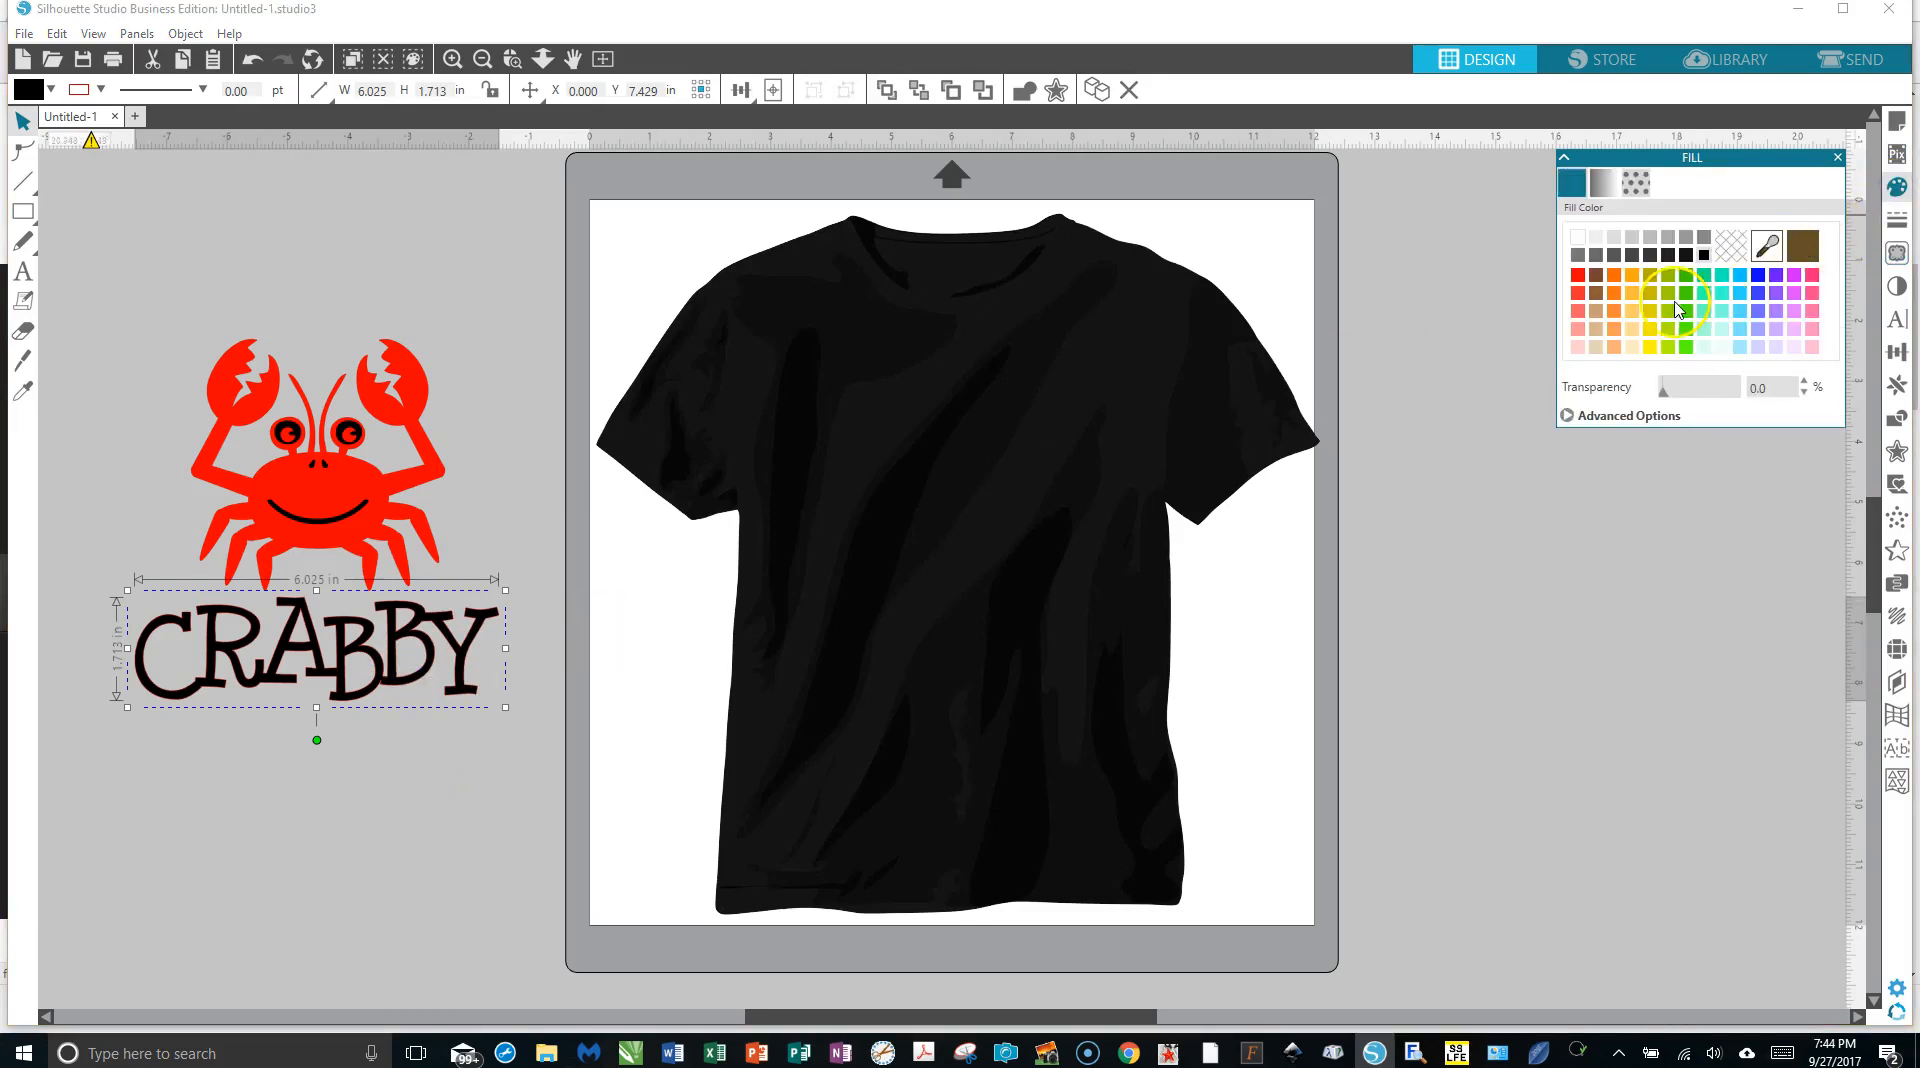
click(1739, 276)
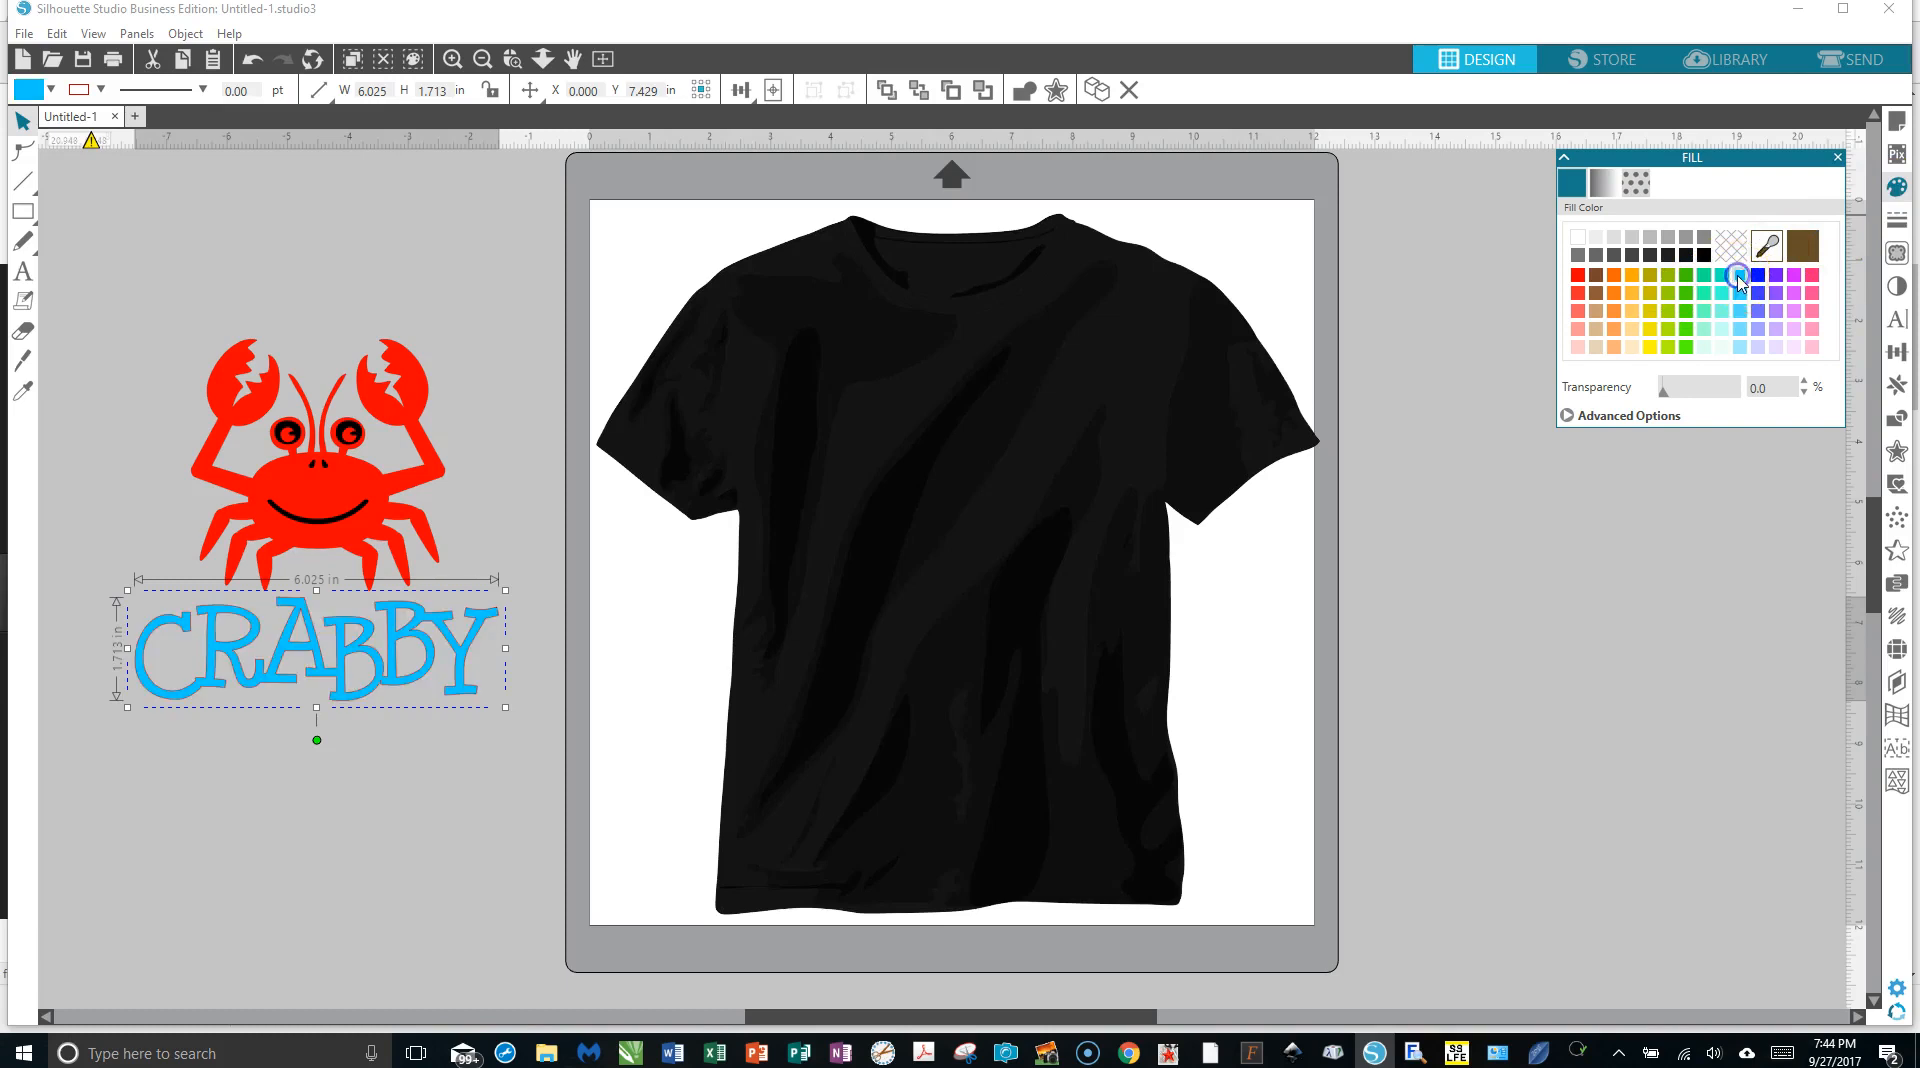
click(372, 766)
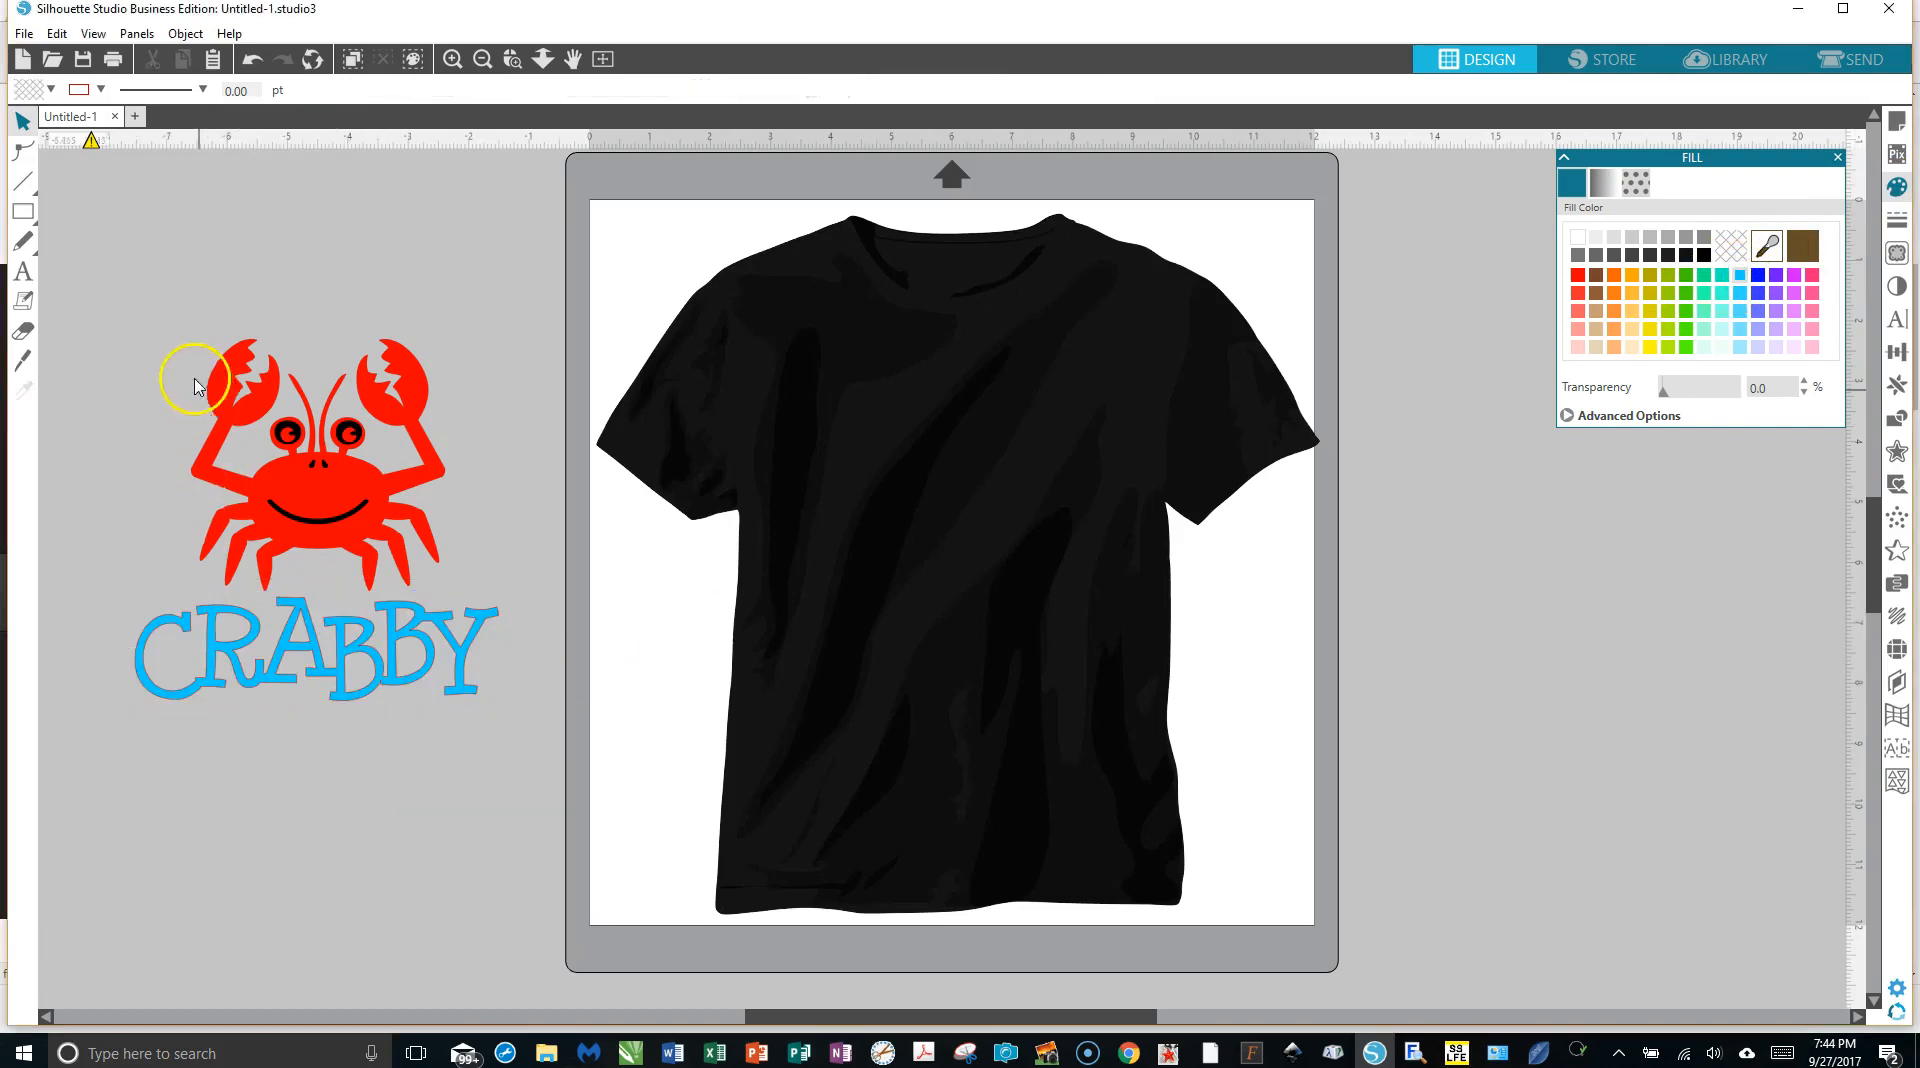
Move the red crab onto the shirt, send the shirt to the back, and center the crab on the chest.
drag(377, 527, 1032, 487)
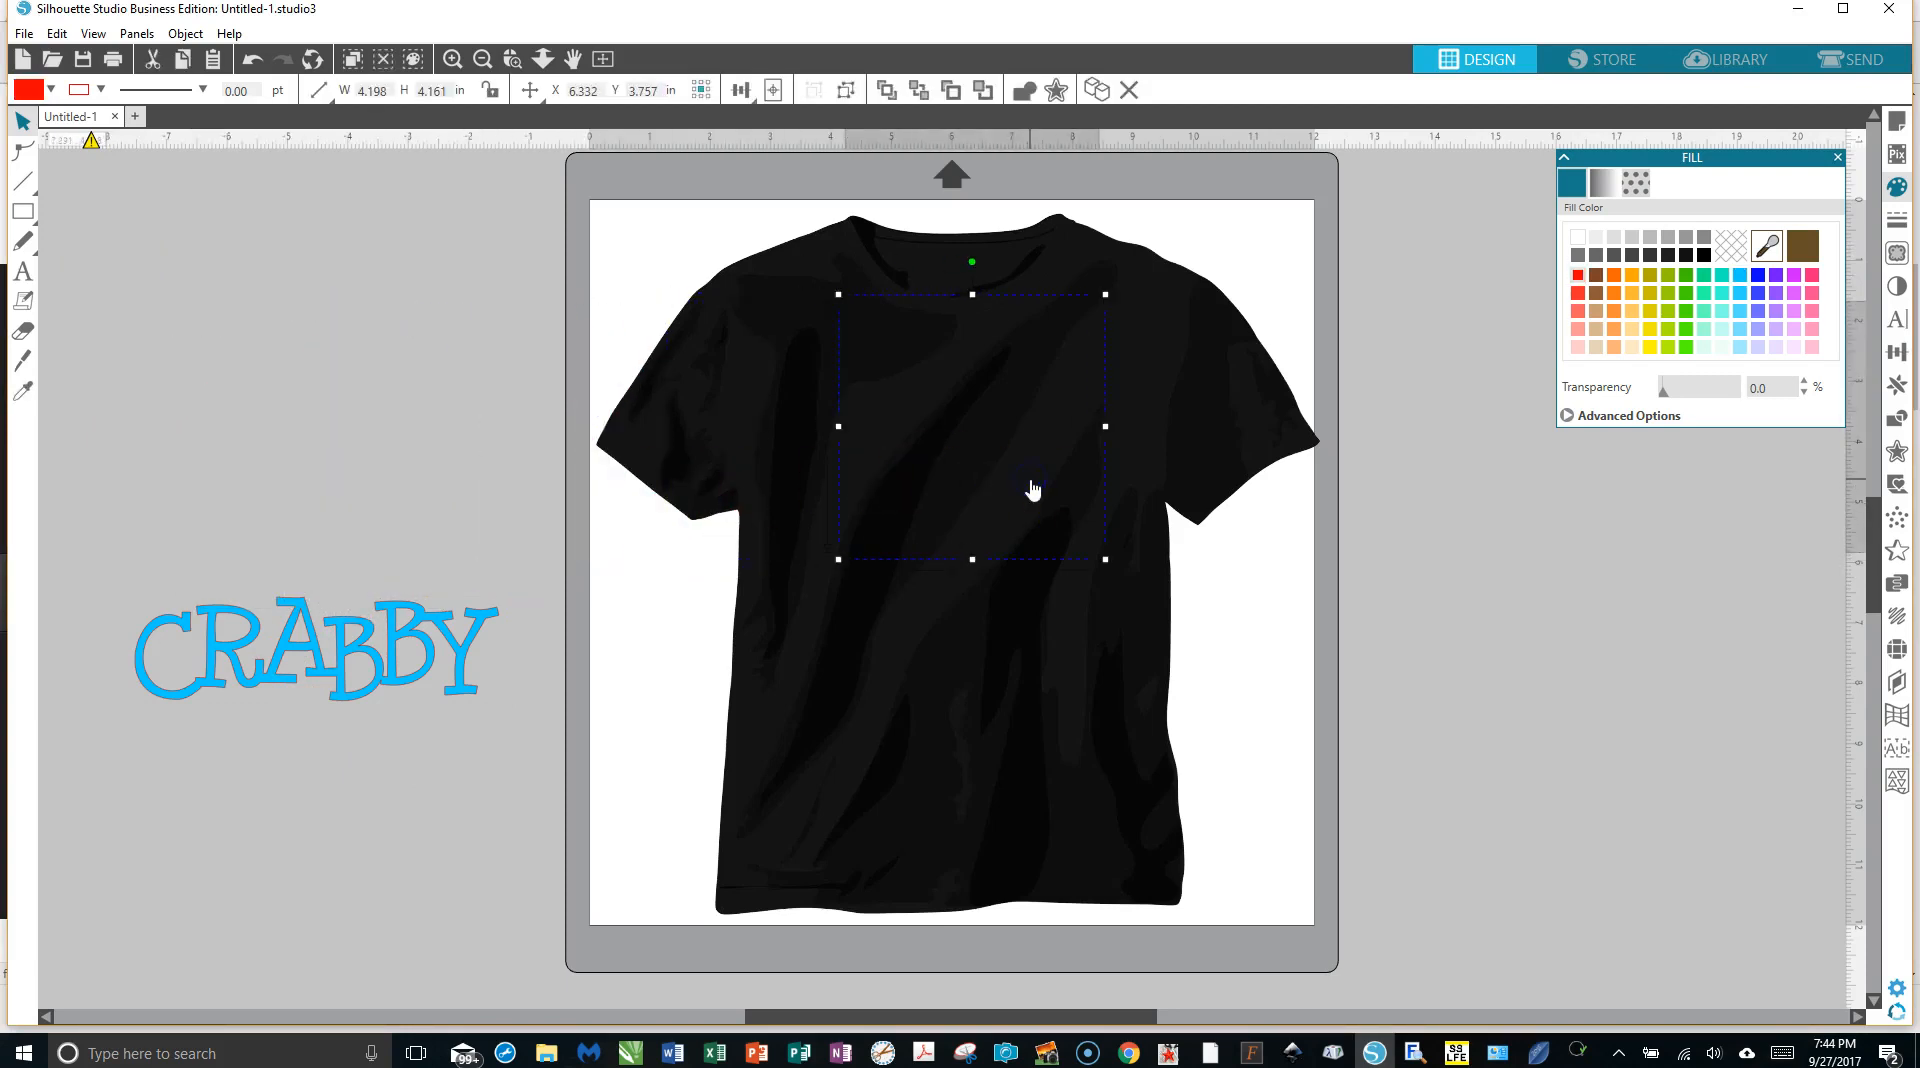
right_click(1033, 488)
click(1138, 878)
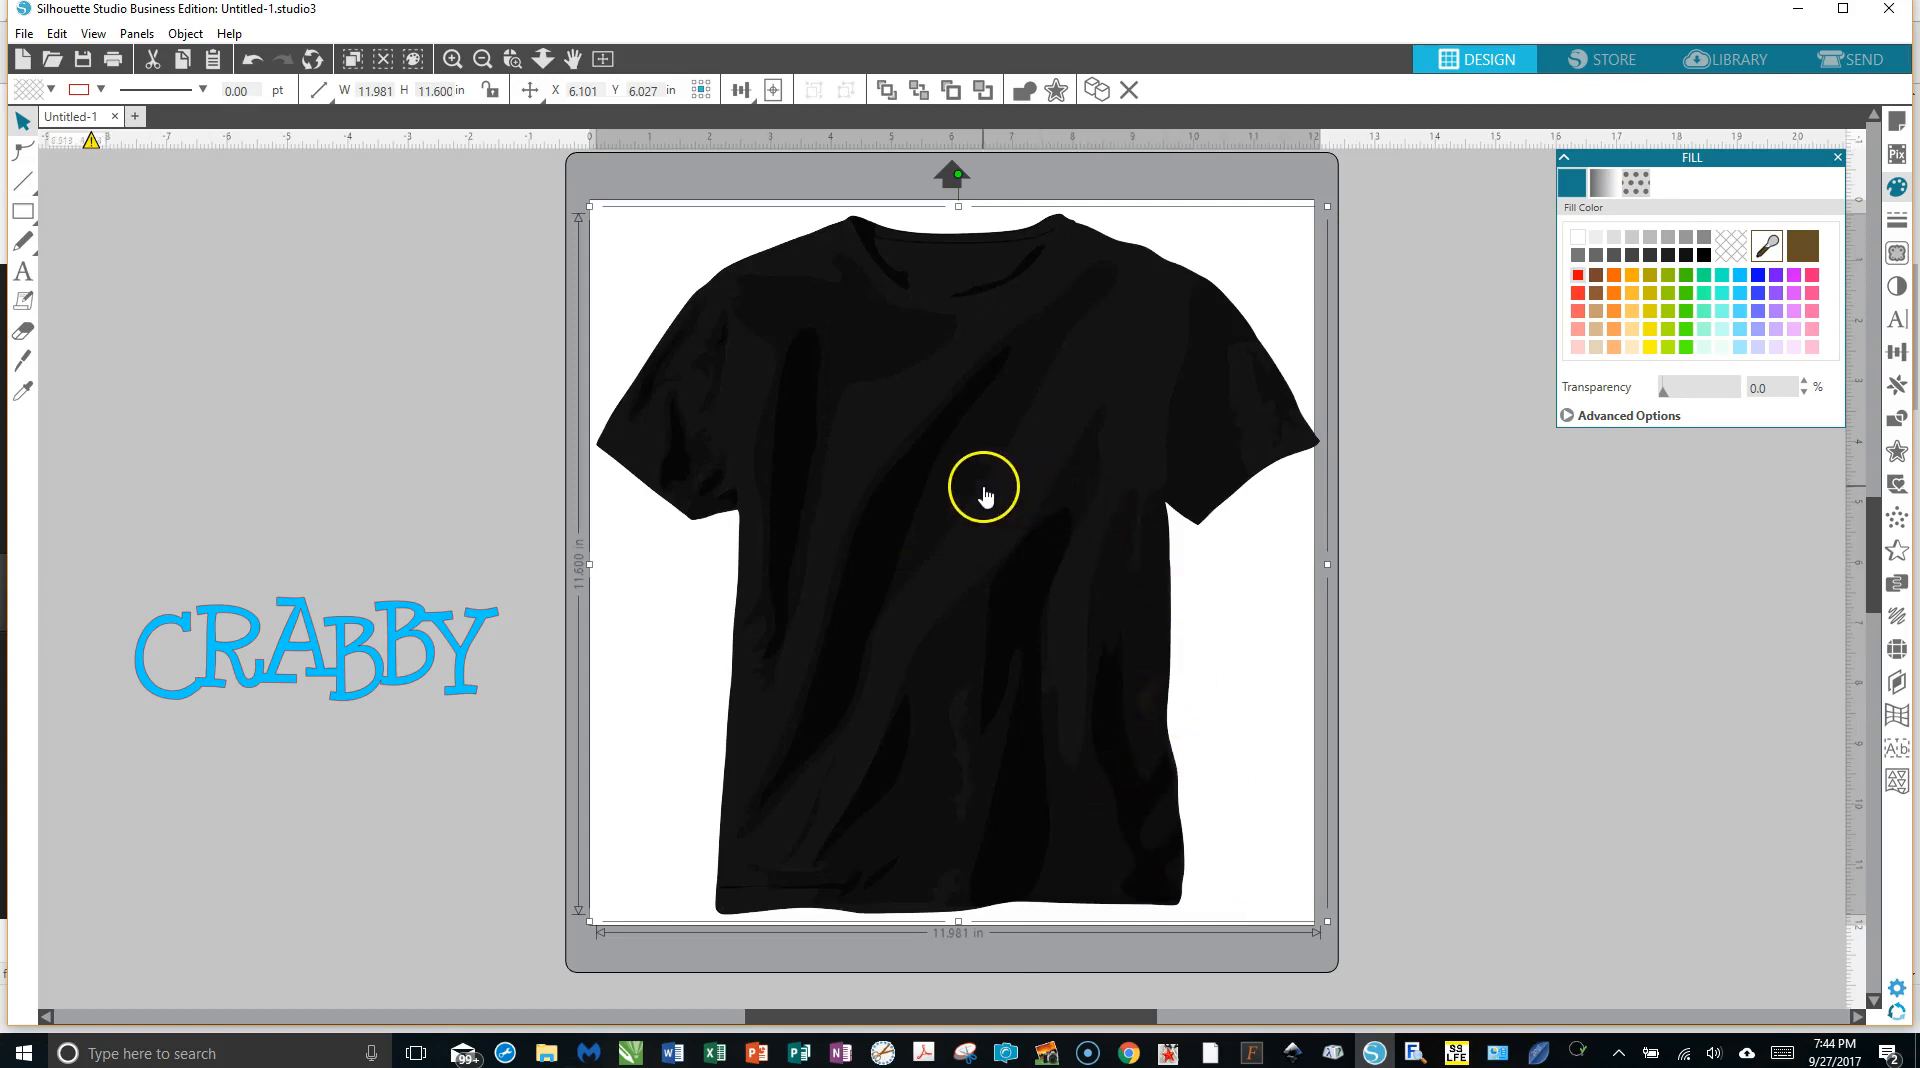
drag(1204, 360, 1204, 359)
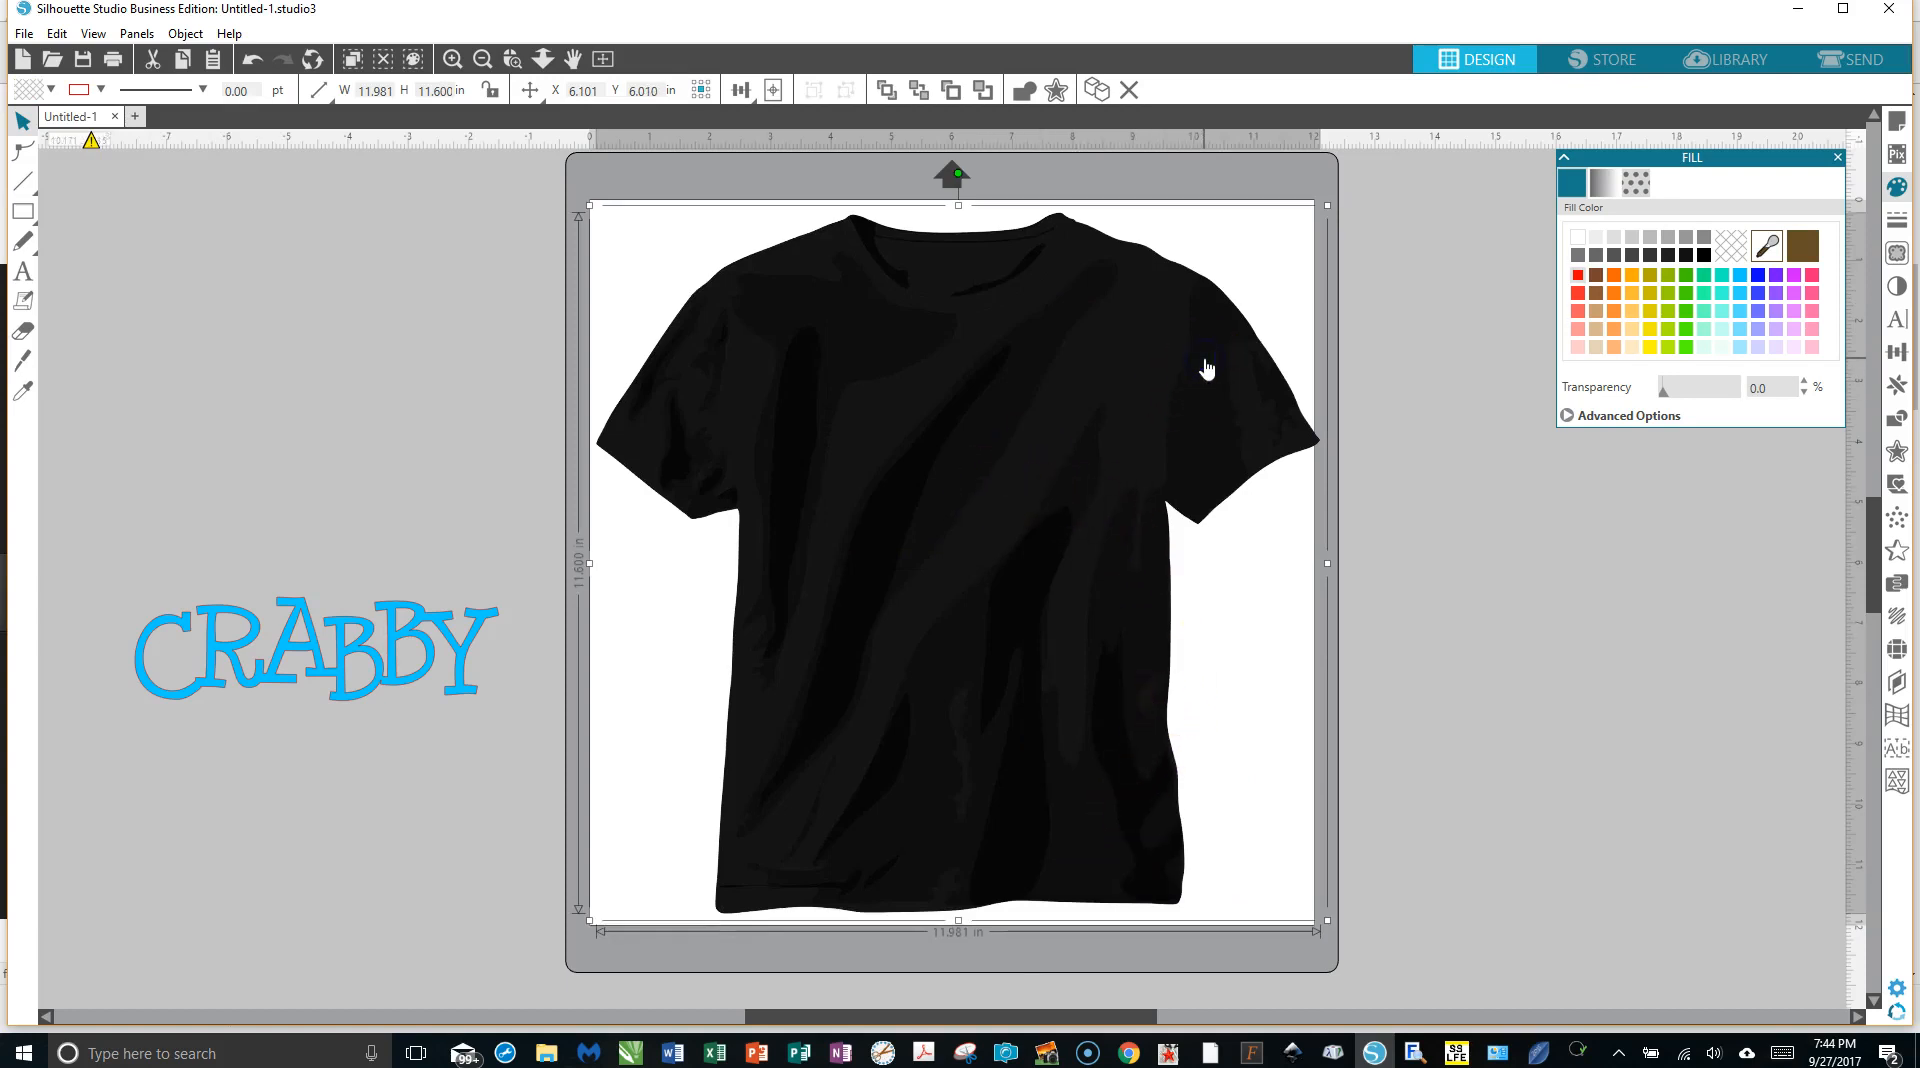
right_click(1198, 378)
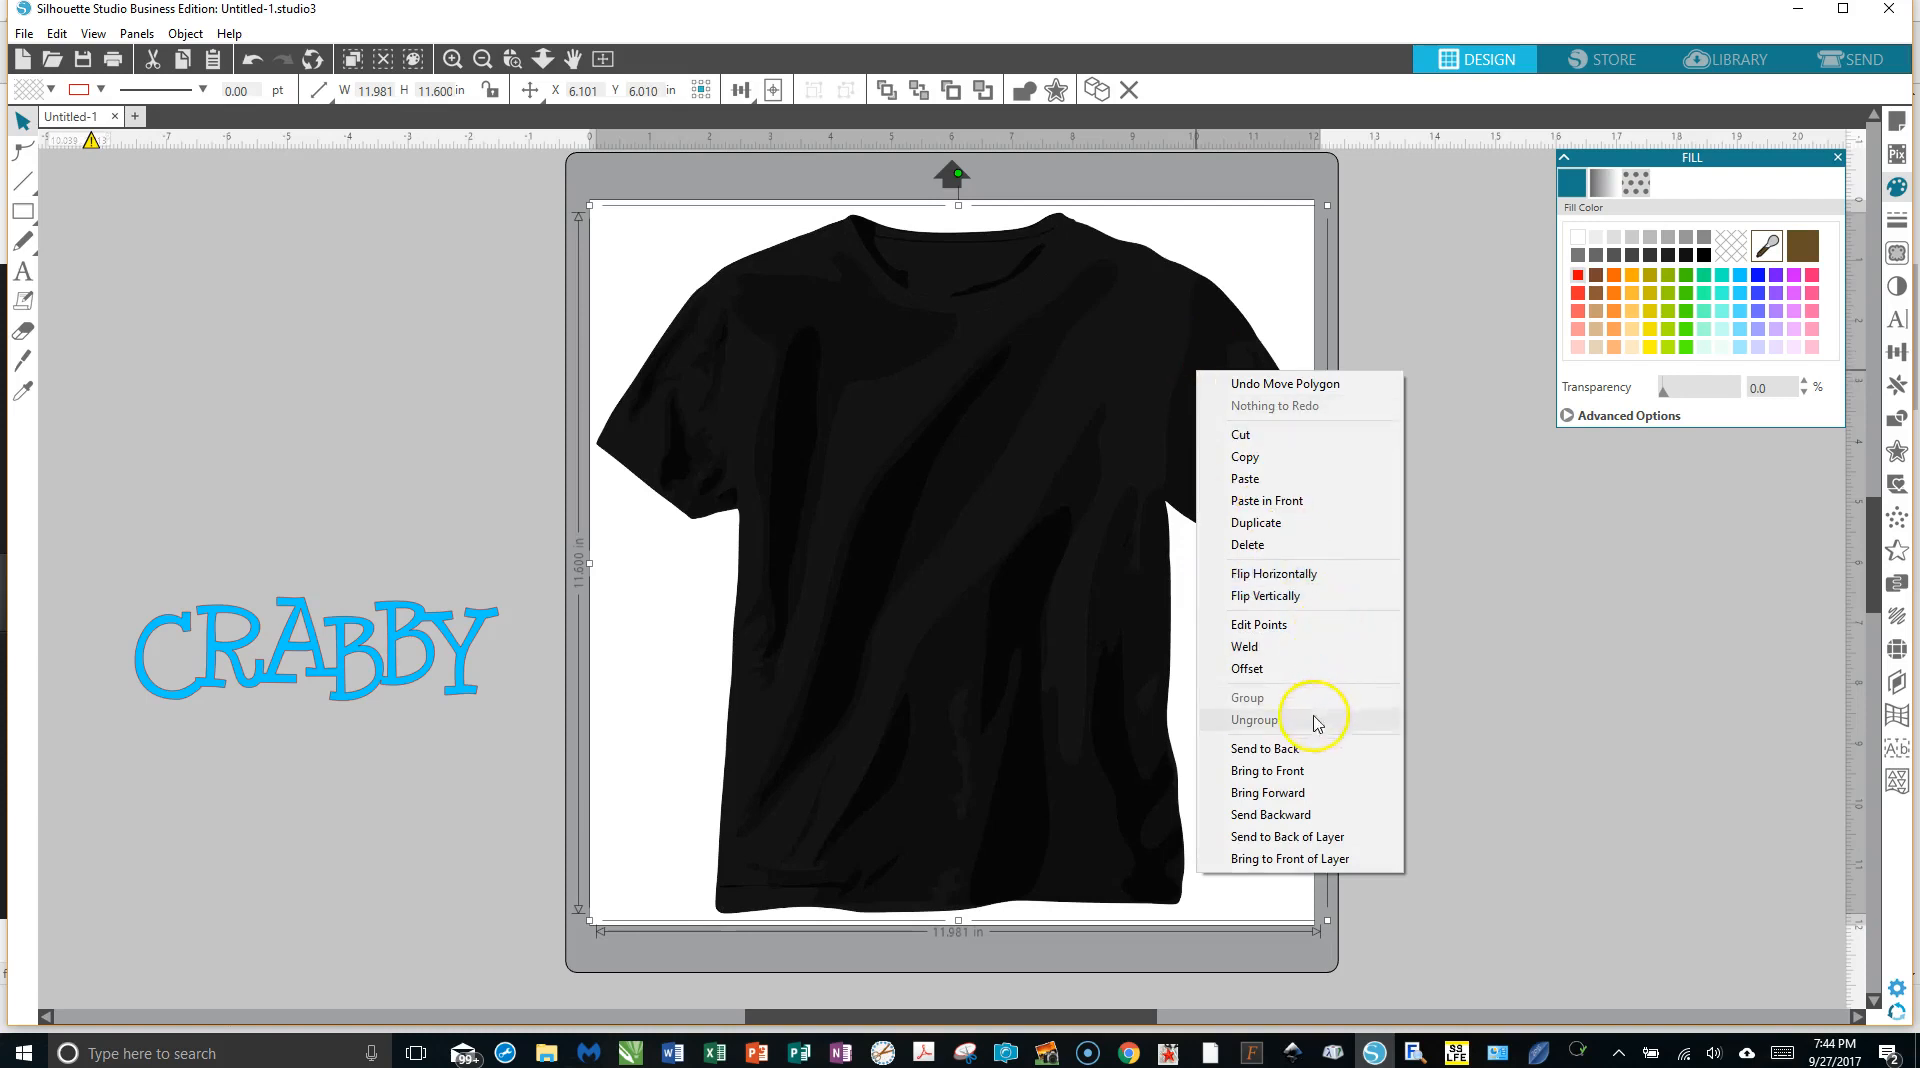
click(1299, 749)
drag(991, 497, 981, 561)
click(505, 611)
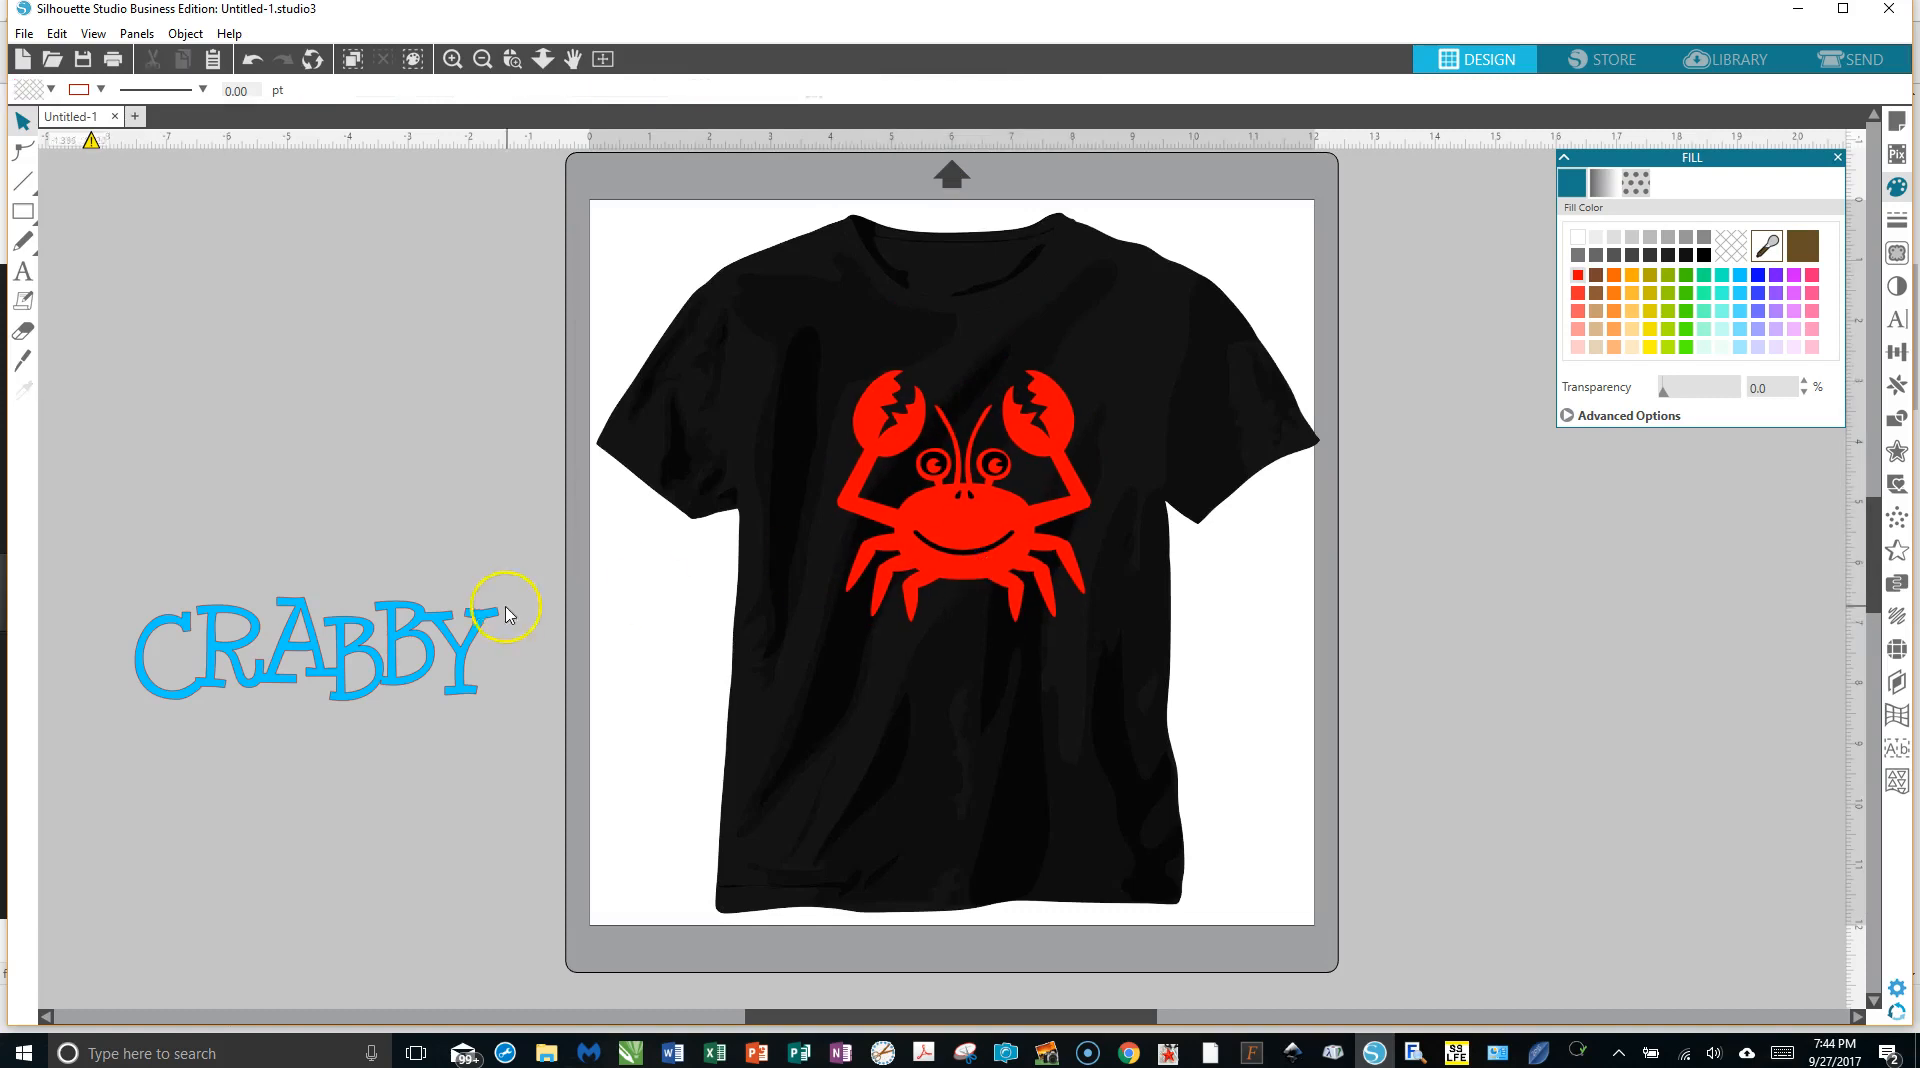
Place the blue CRABBY lettering centered on the shirt just below the crab.
click(448, 630)
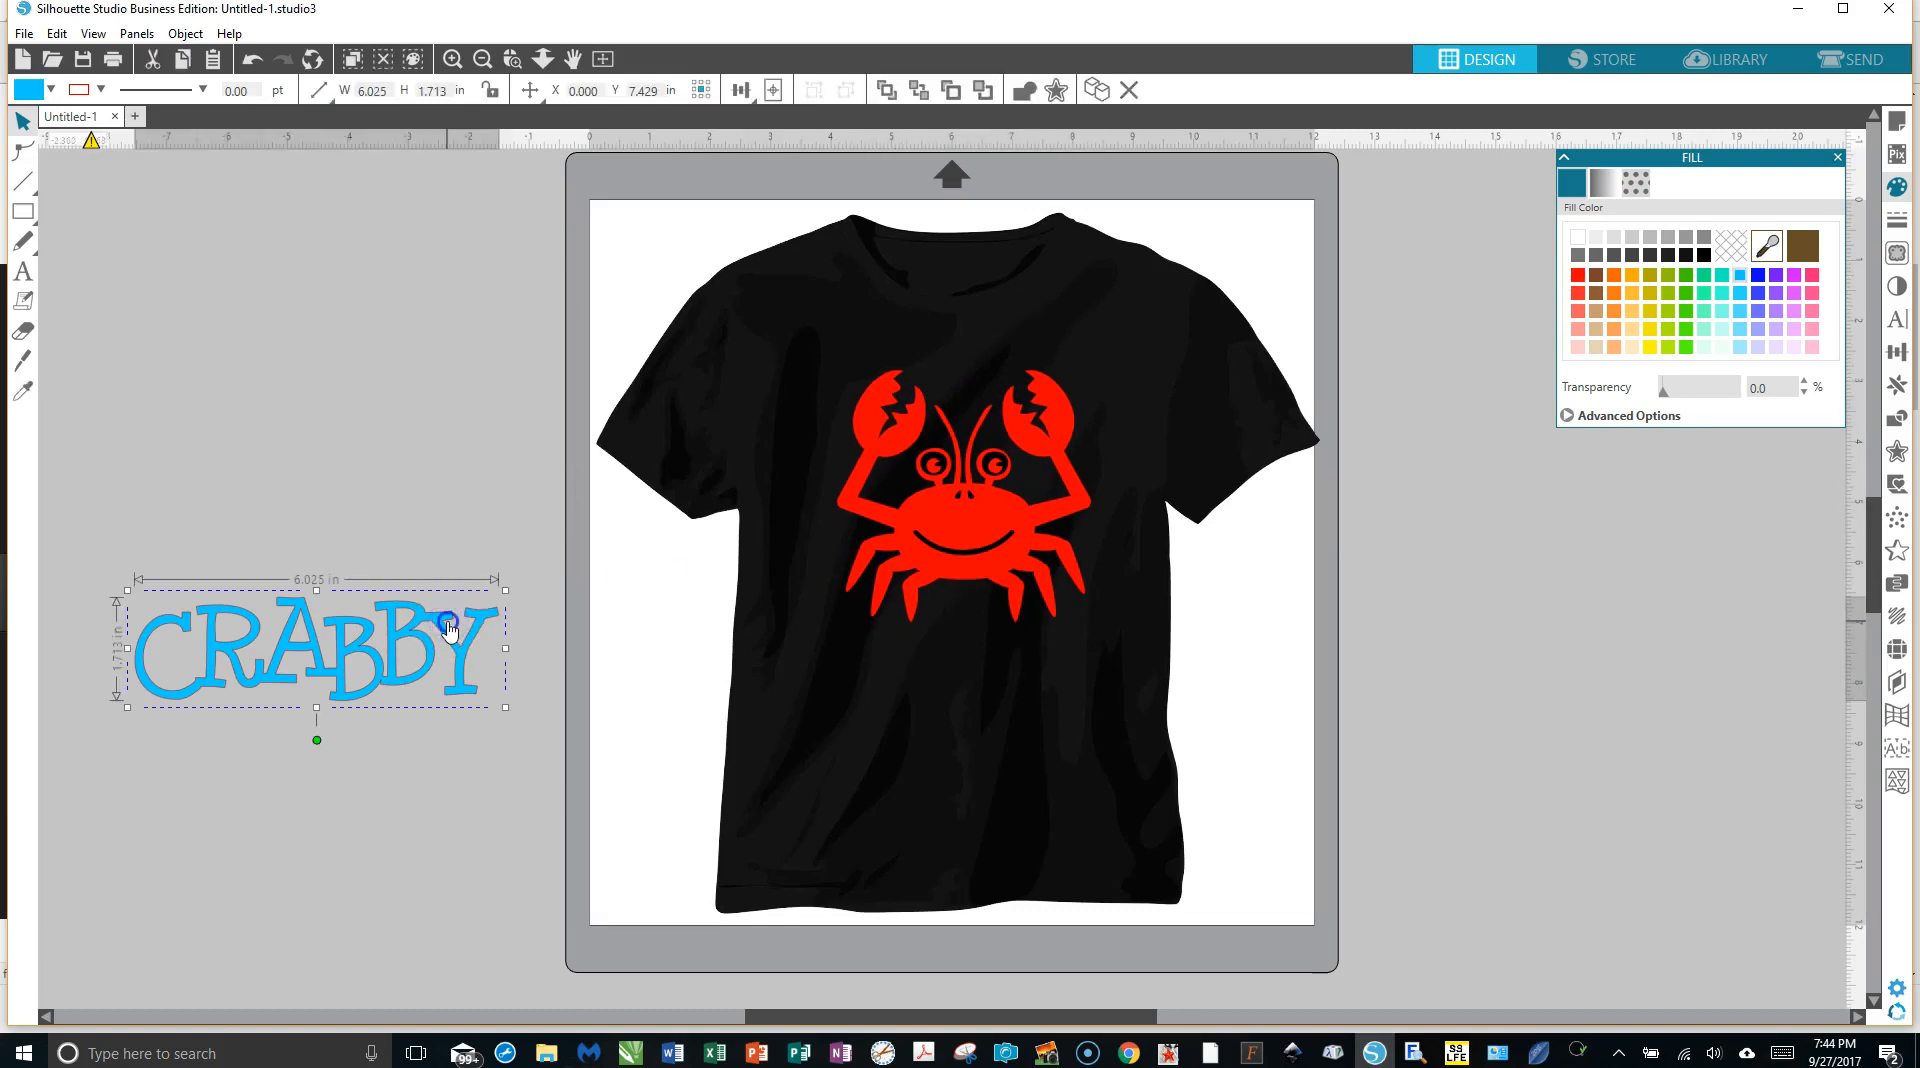
drag(449, 628, 1090, 675)
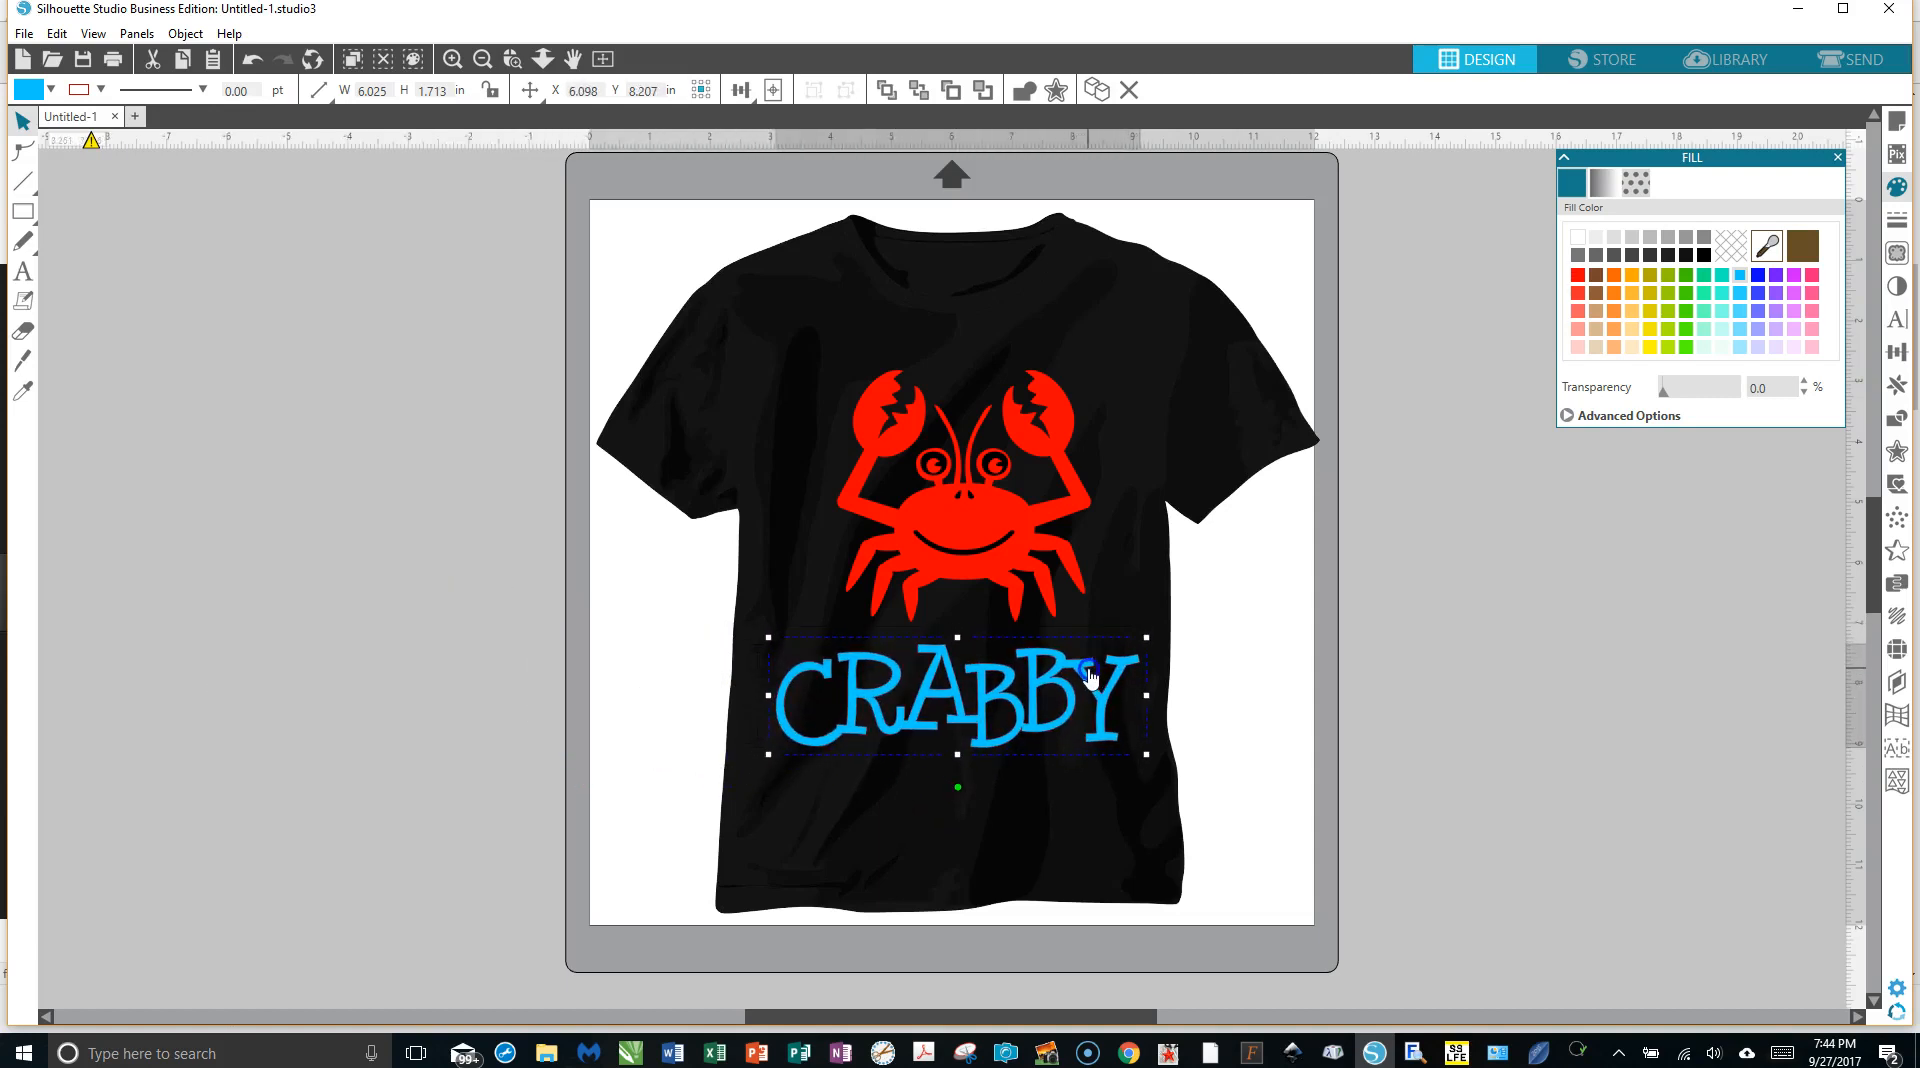
click(1272, 650)
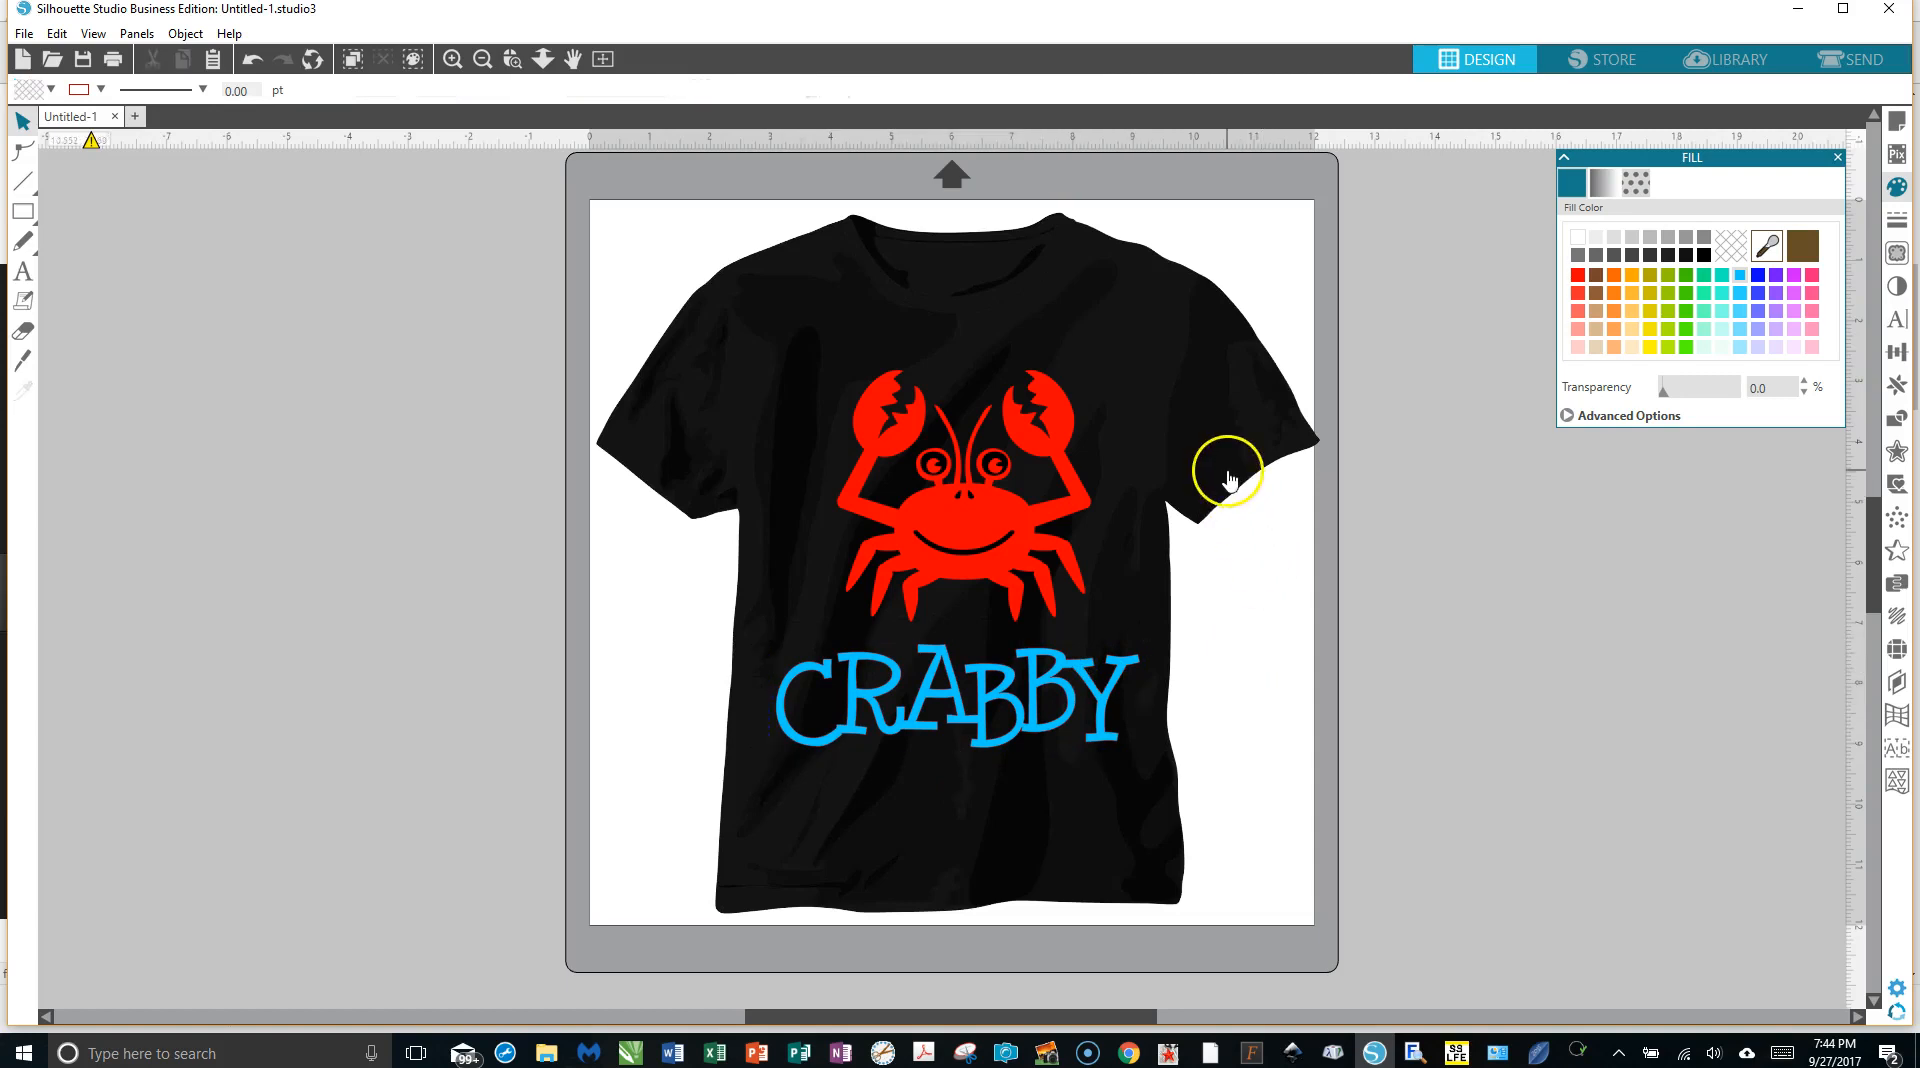
Shrink the shirt slightly to about 11.86 by 11.48 in so it fits inside the page.
click(1199, 418)
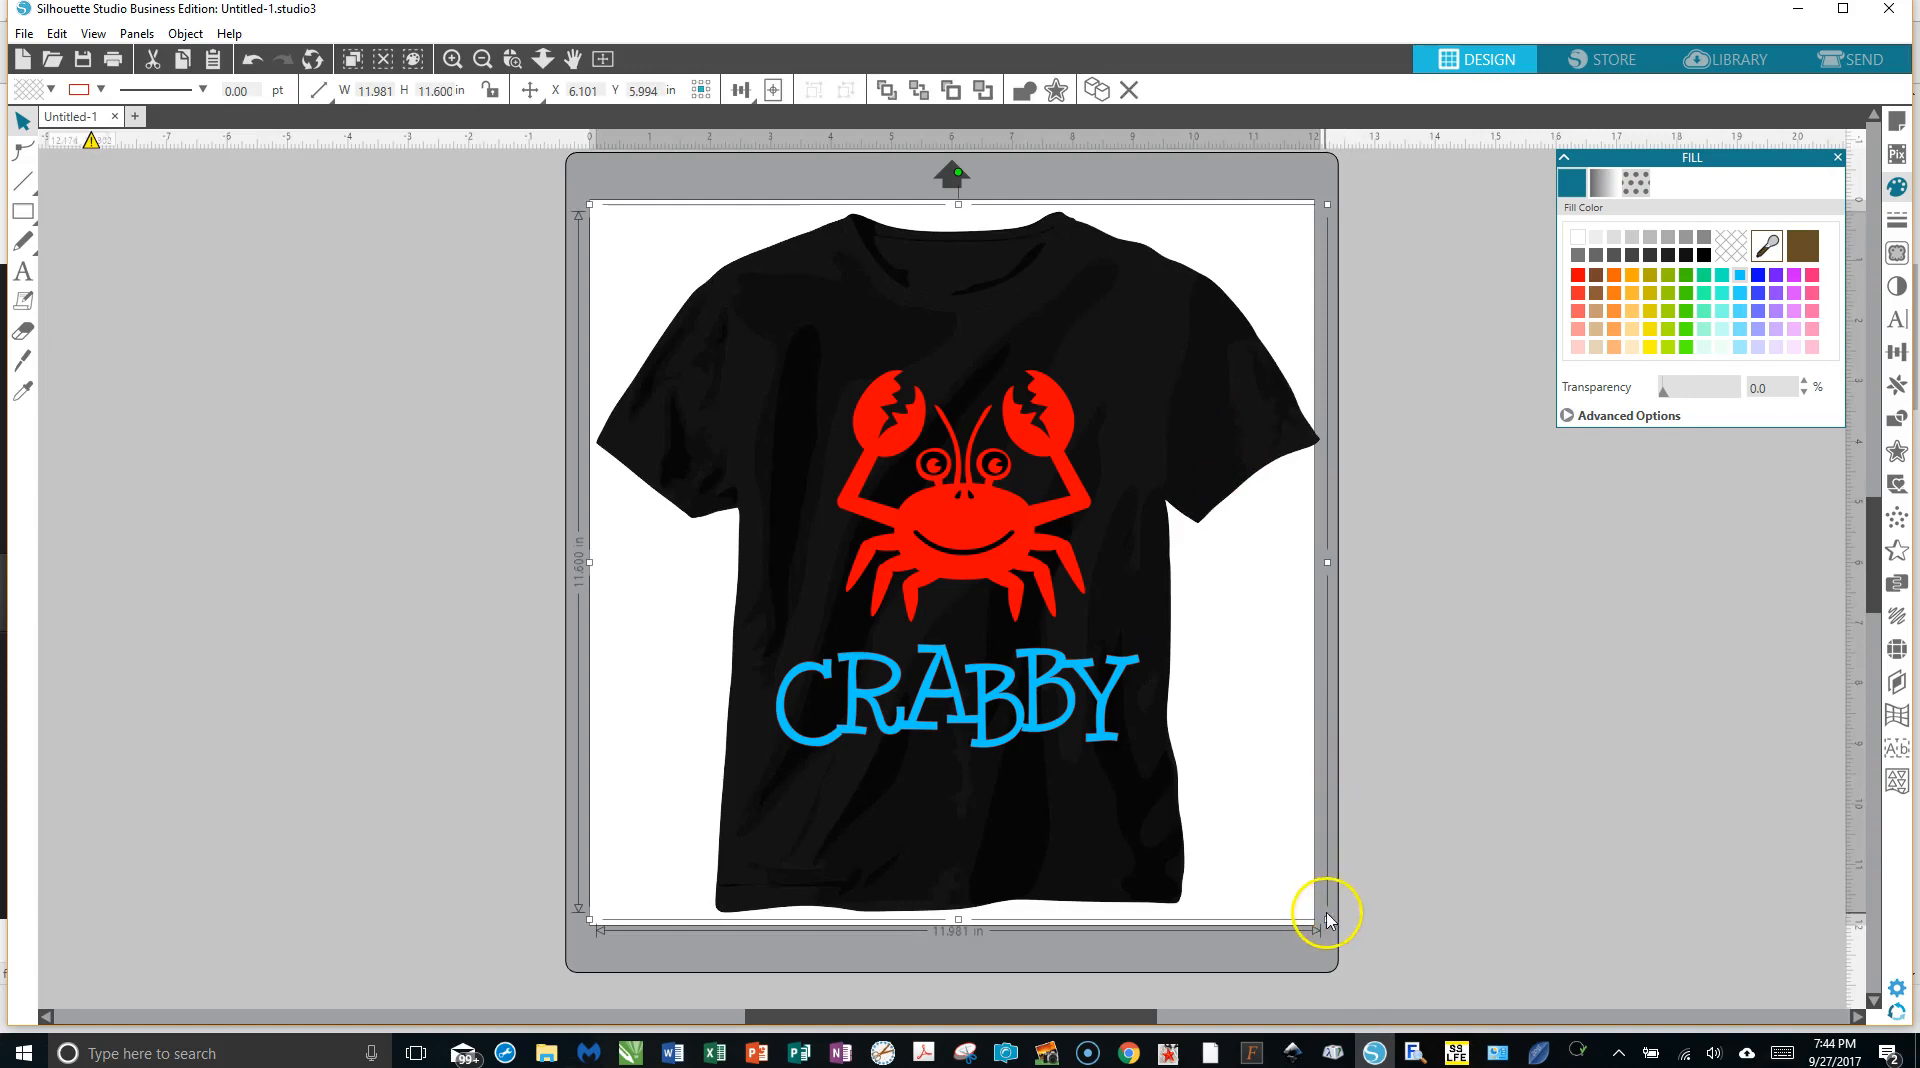
drag(1326, 921, 1321, 907)
drag(1320, 907, 1320, 911)
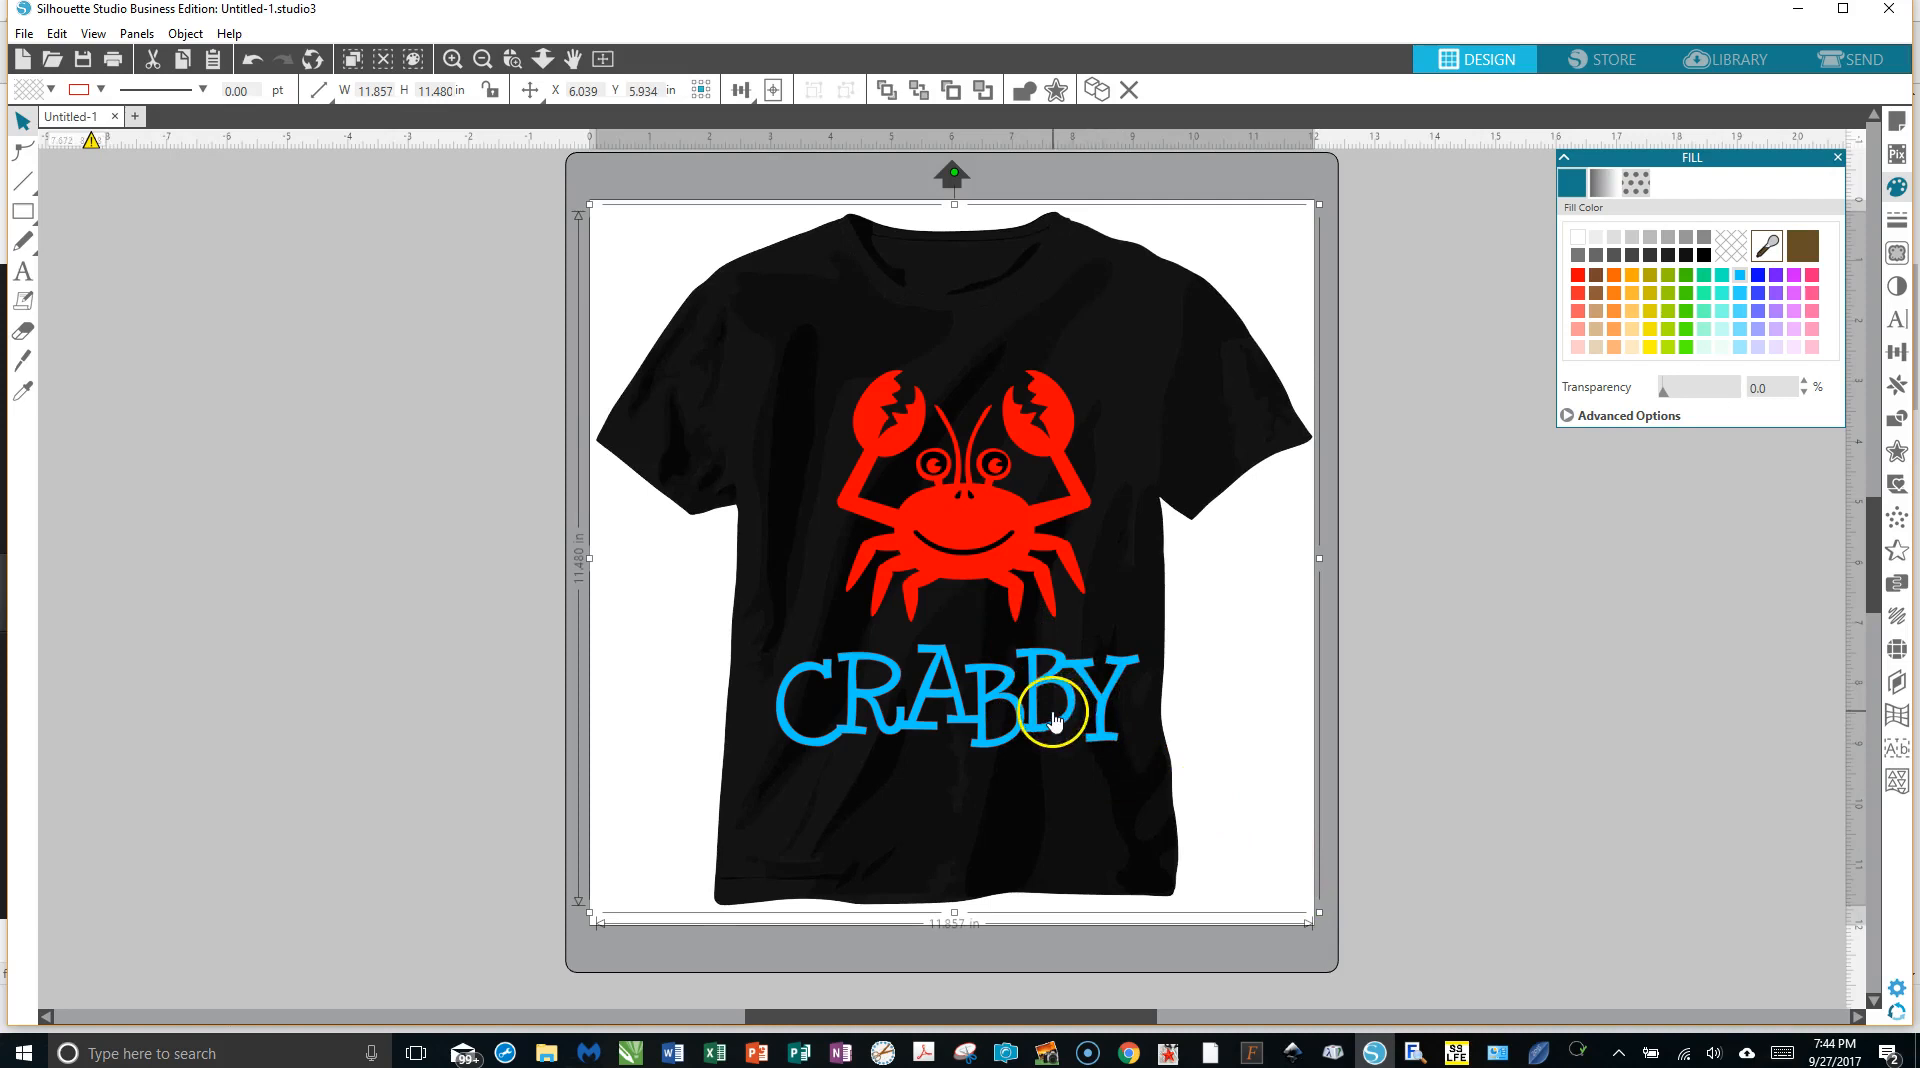
click(1426, 618)
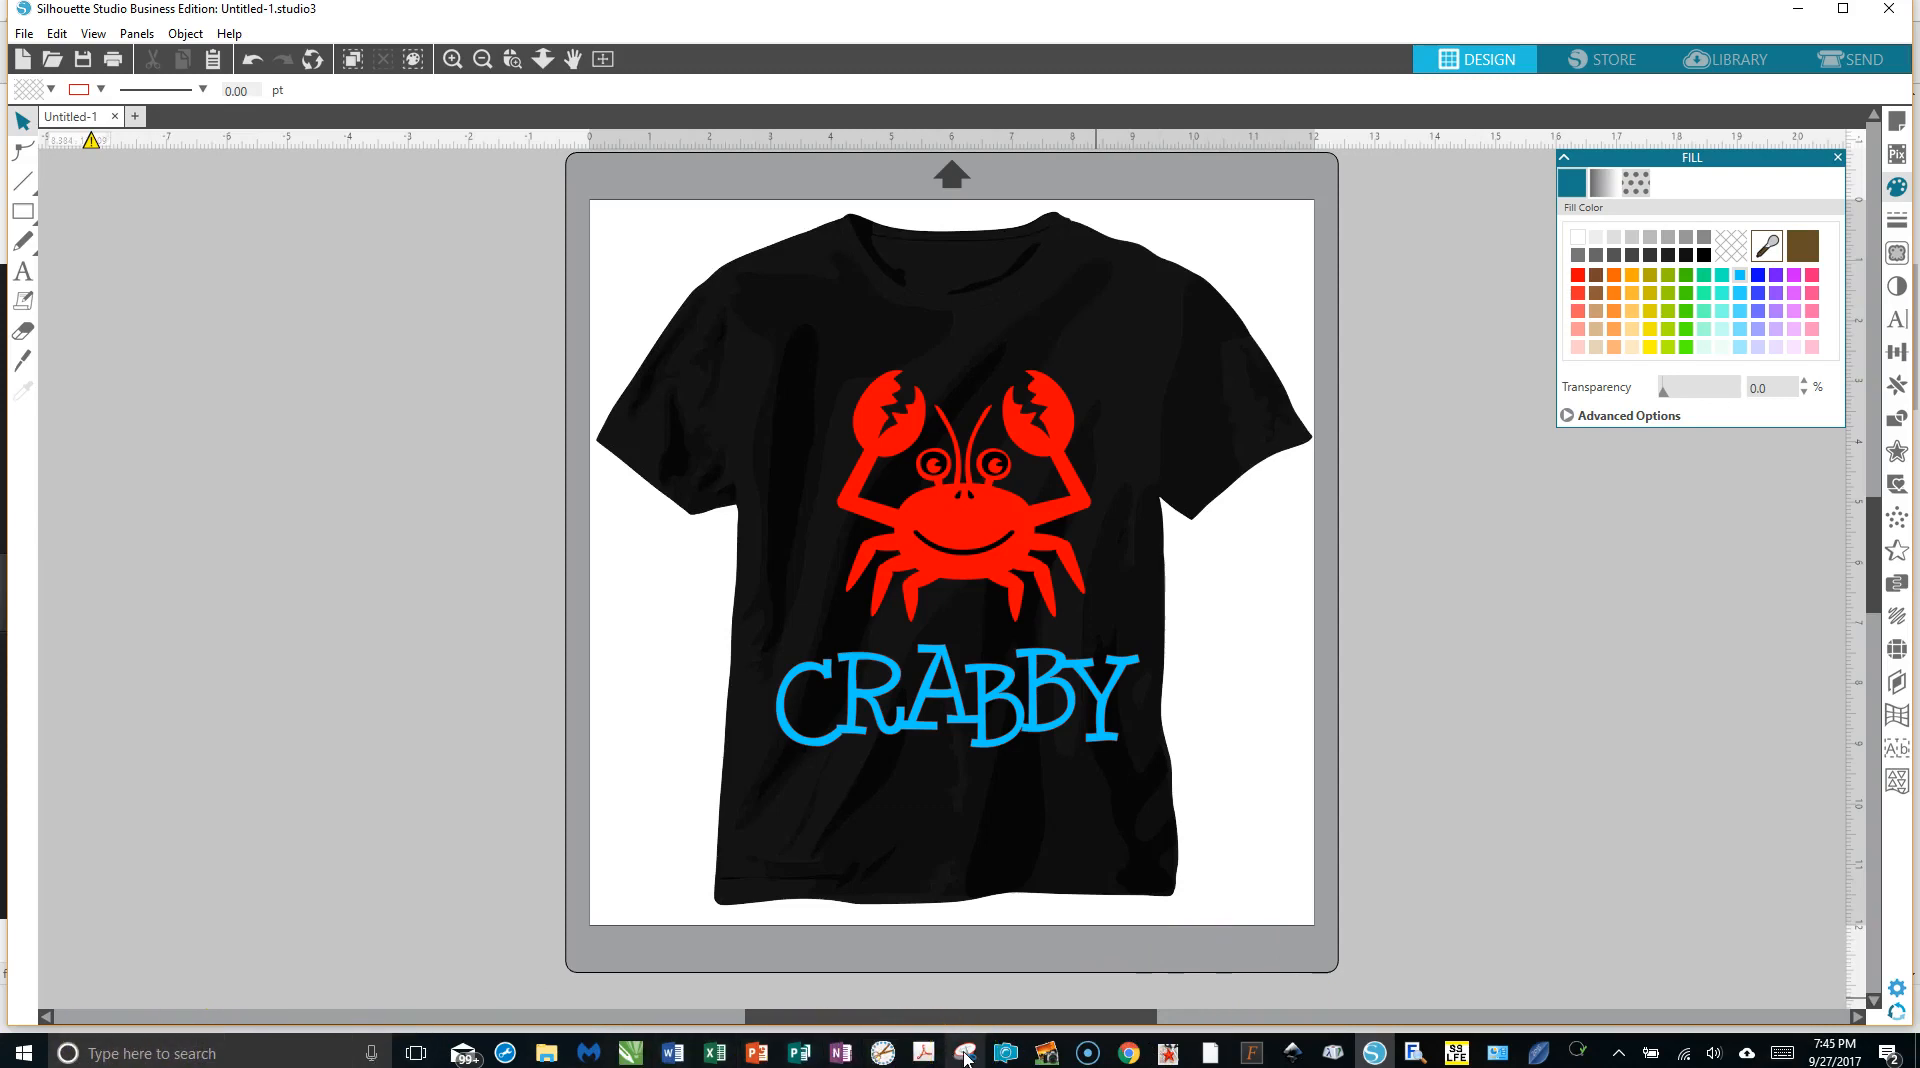
Search Windows for "snipp", open the Snipping Tool, and show its taskbar options.
click(210, 1050)
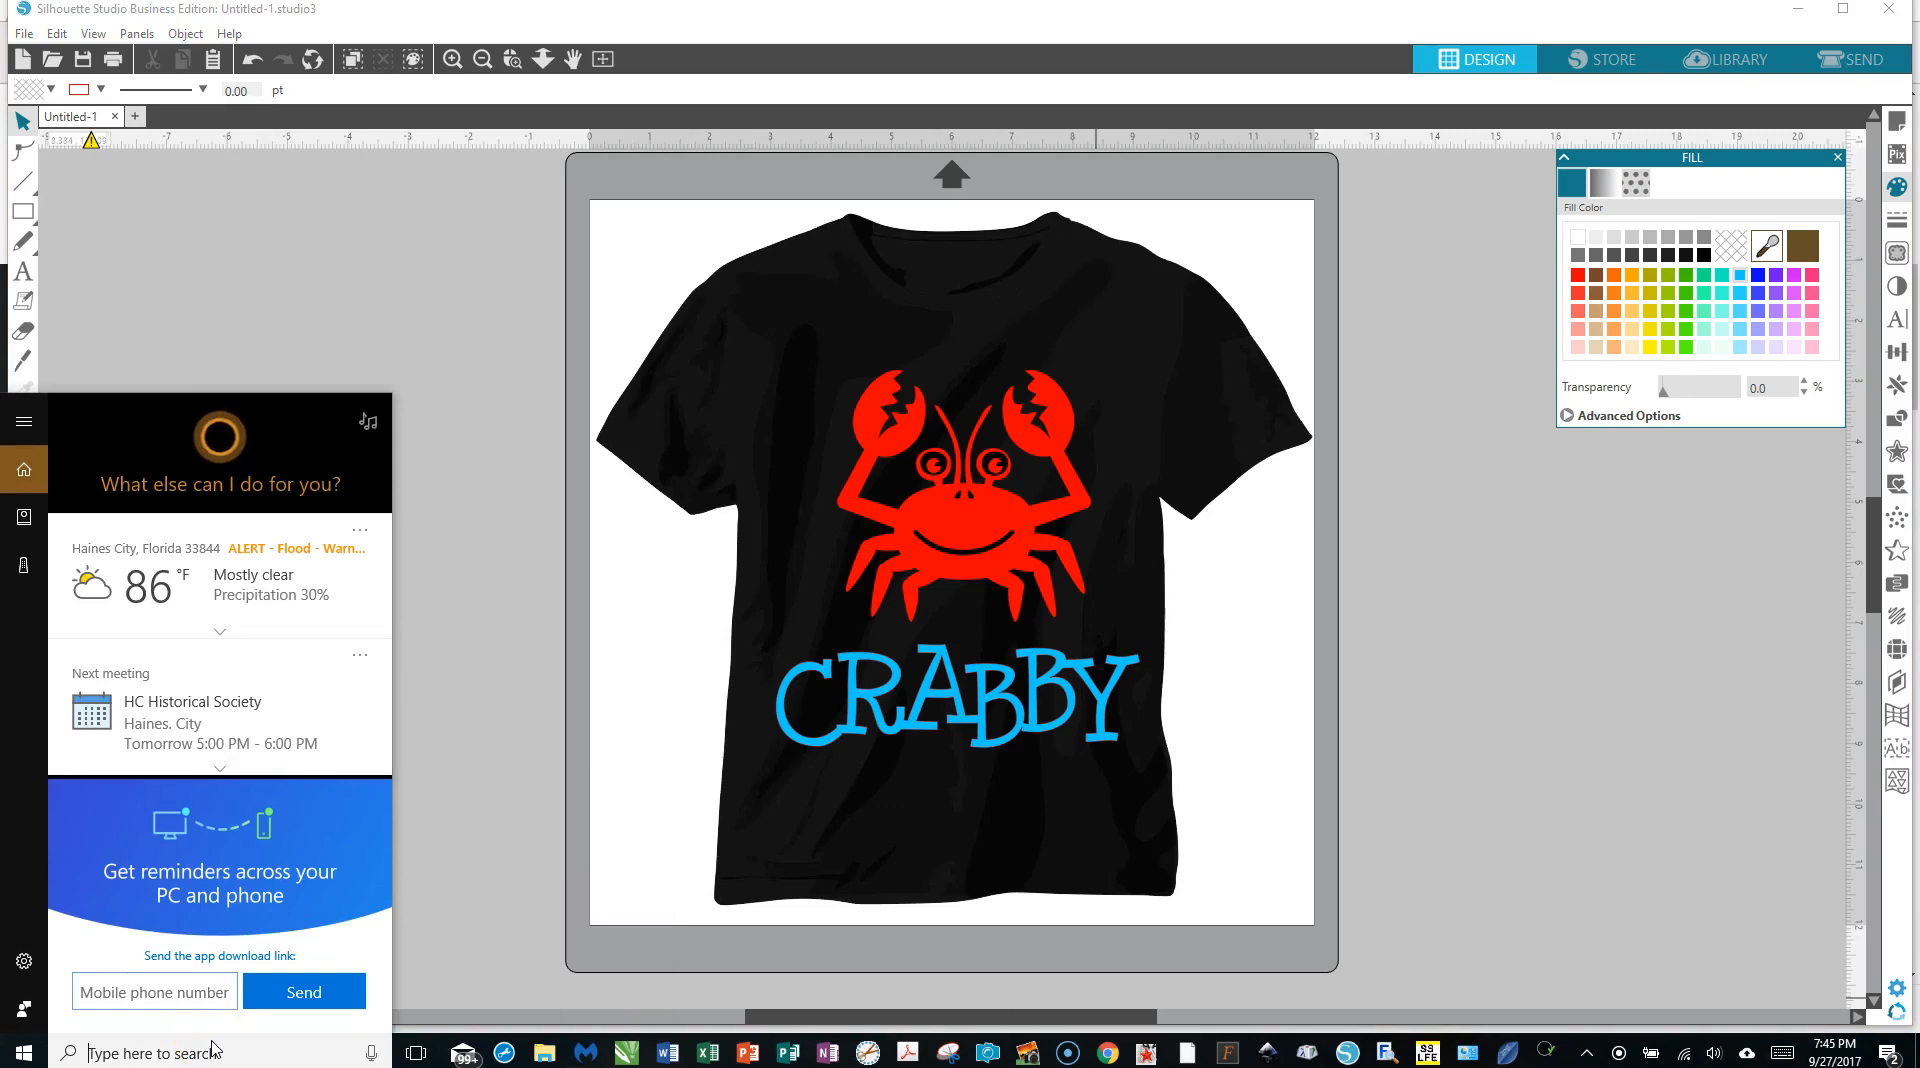
text(snipp)
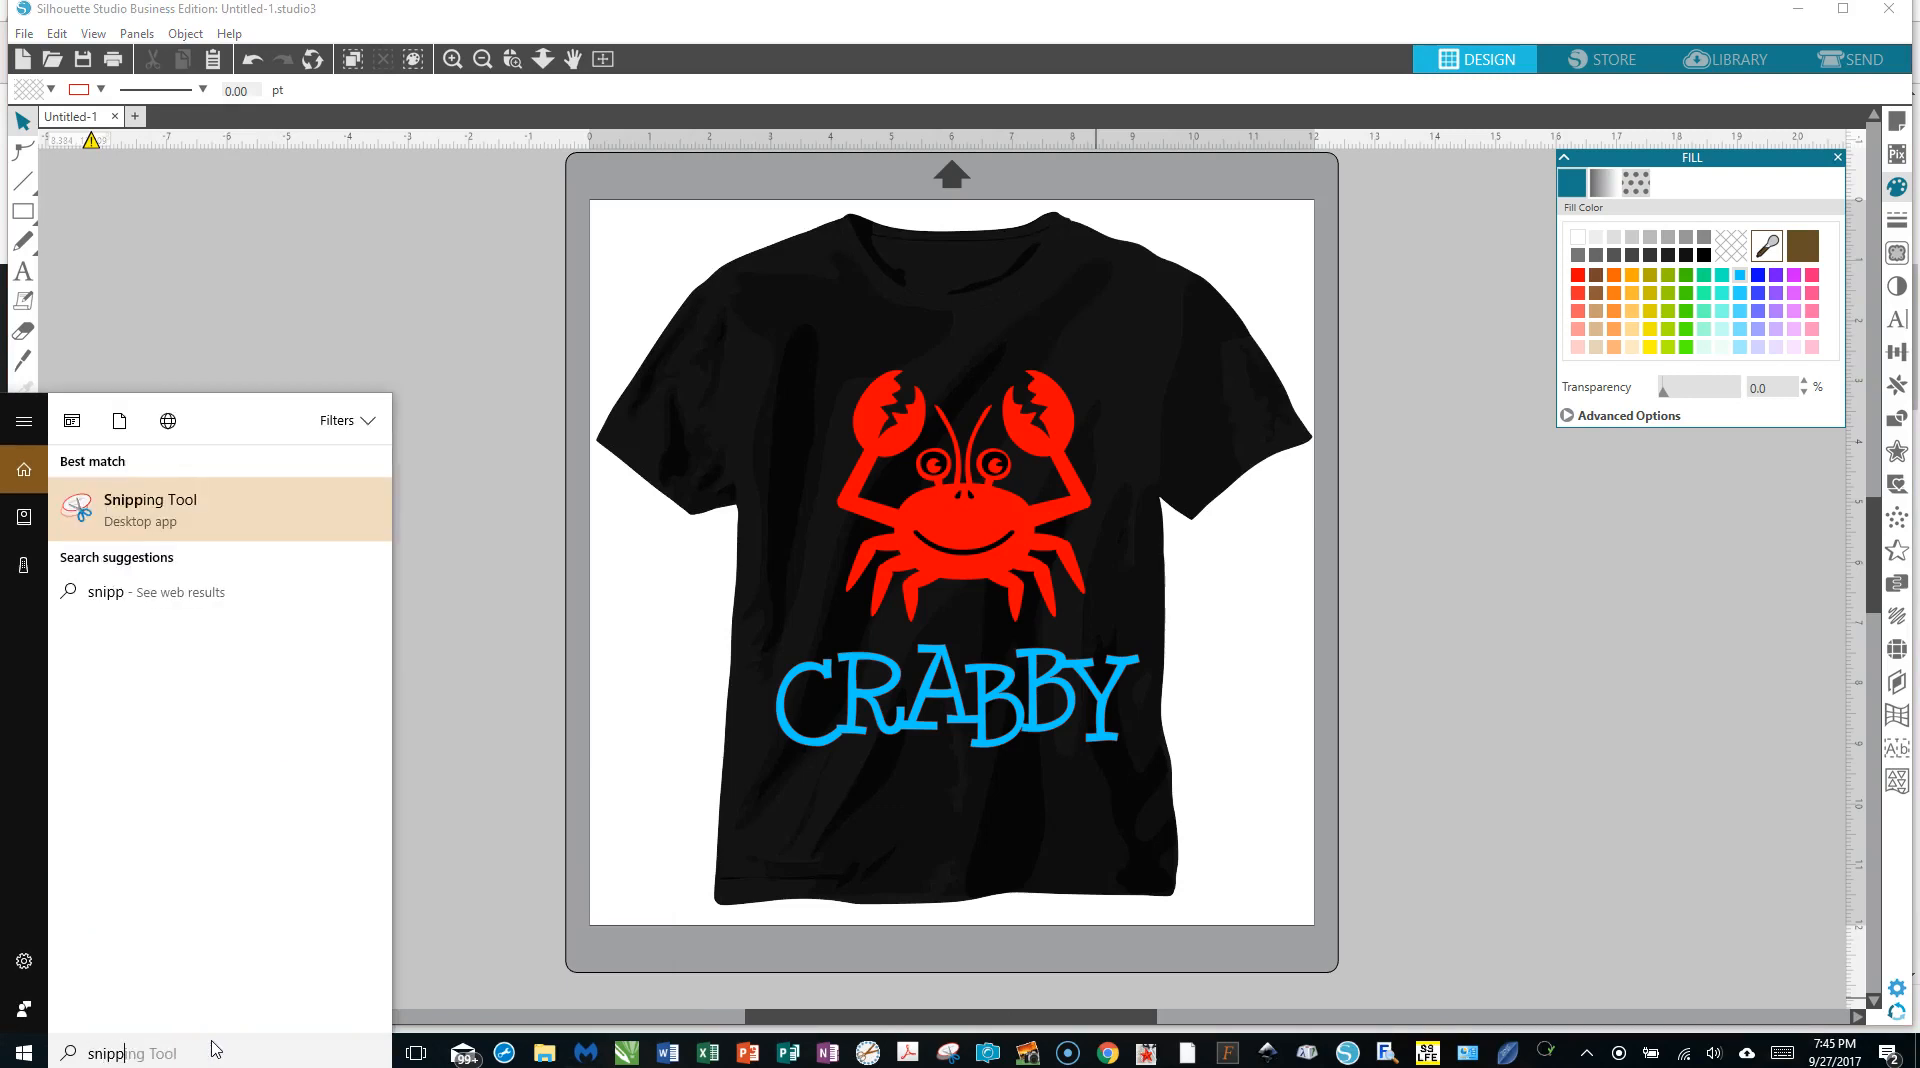
click(216, 505)
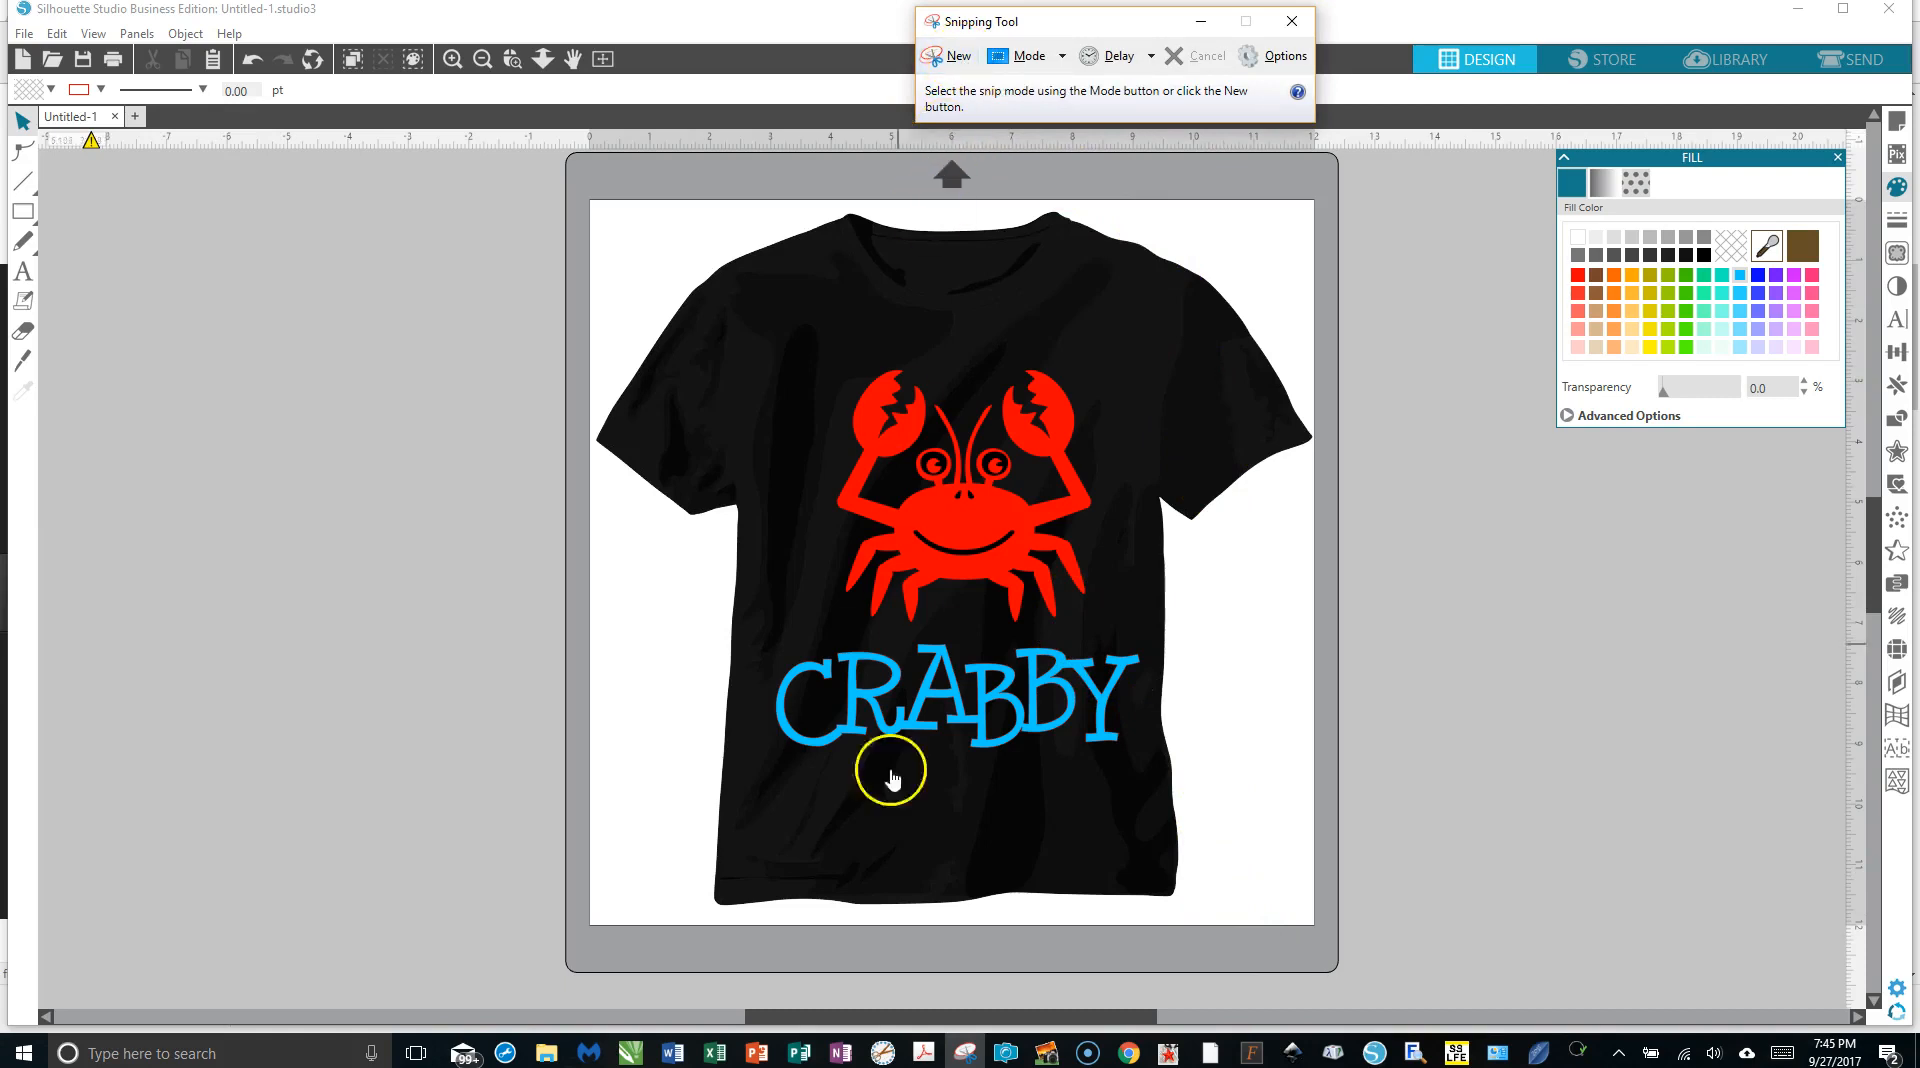
right_click(964, 1056)
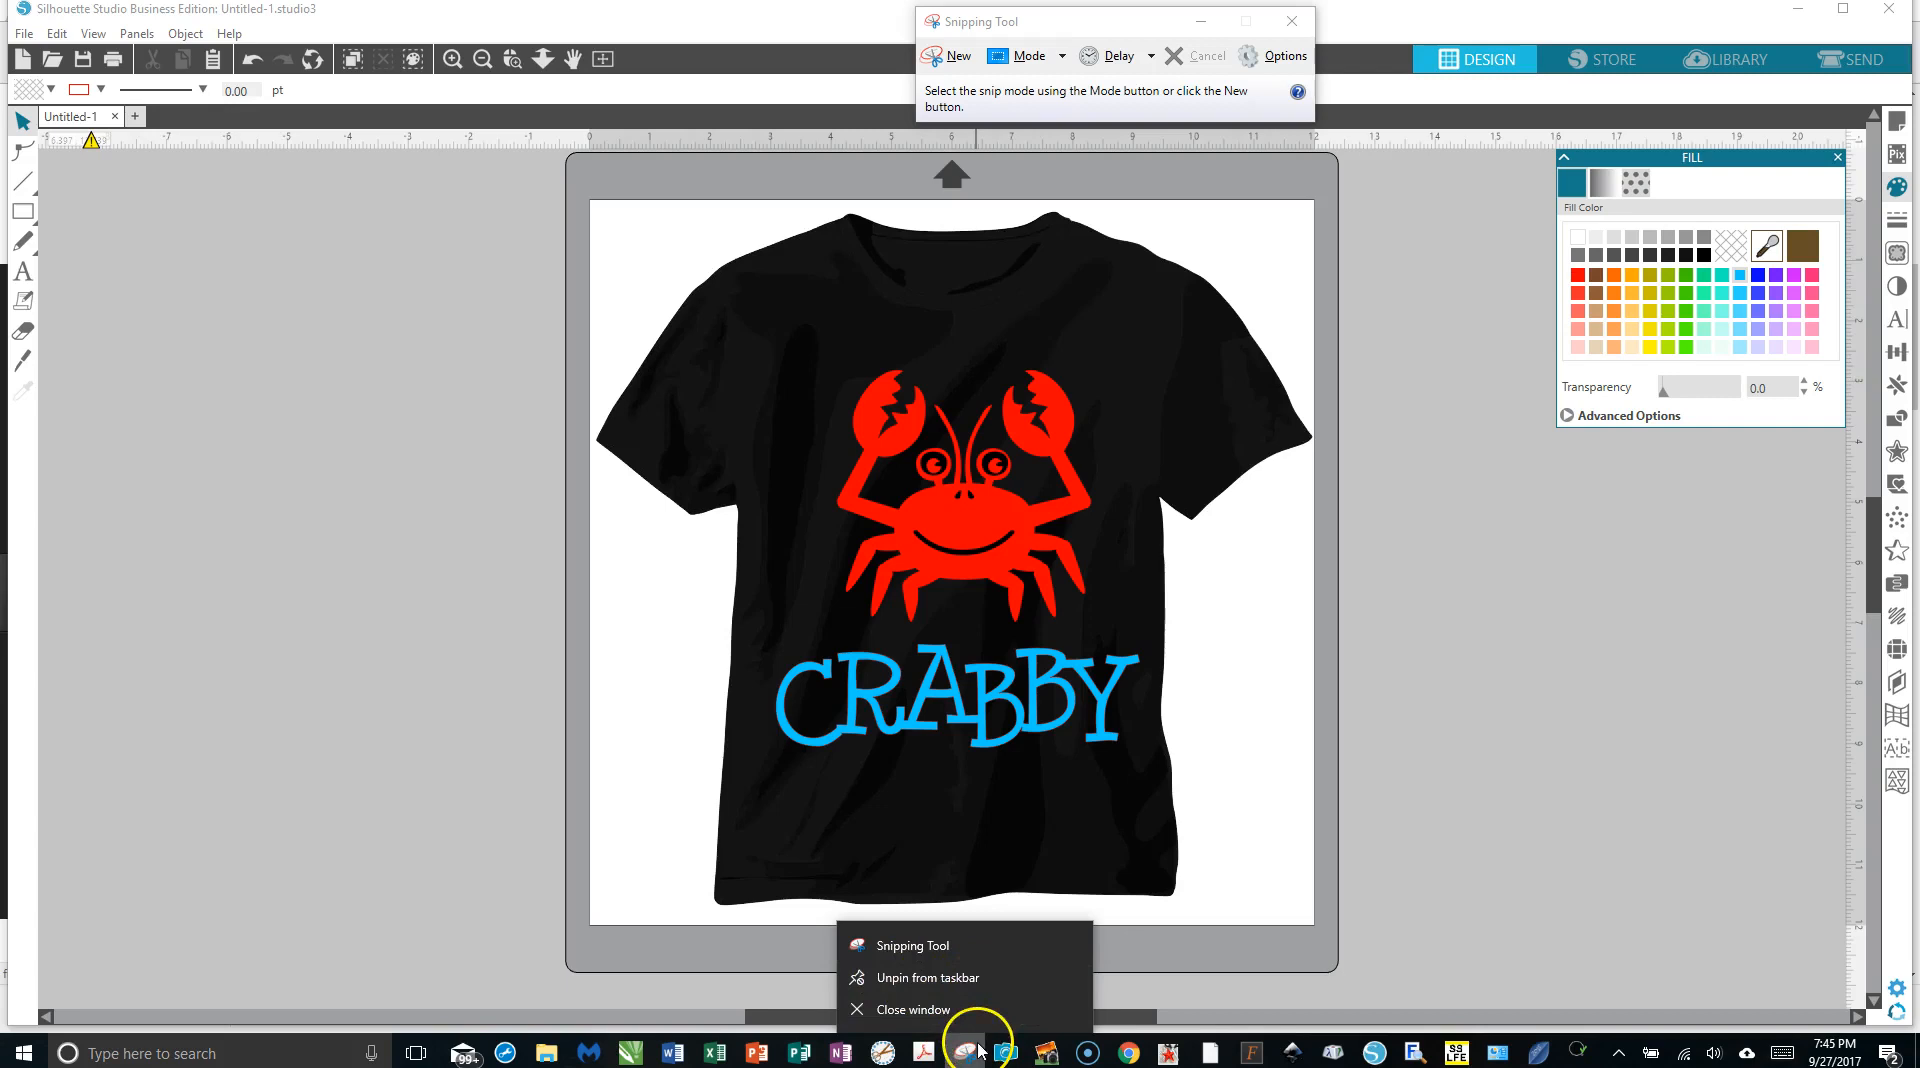
Capture a new rectangular snip of the white page area around the whole shirt mockup.
click(940, 58)
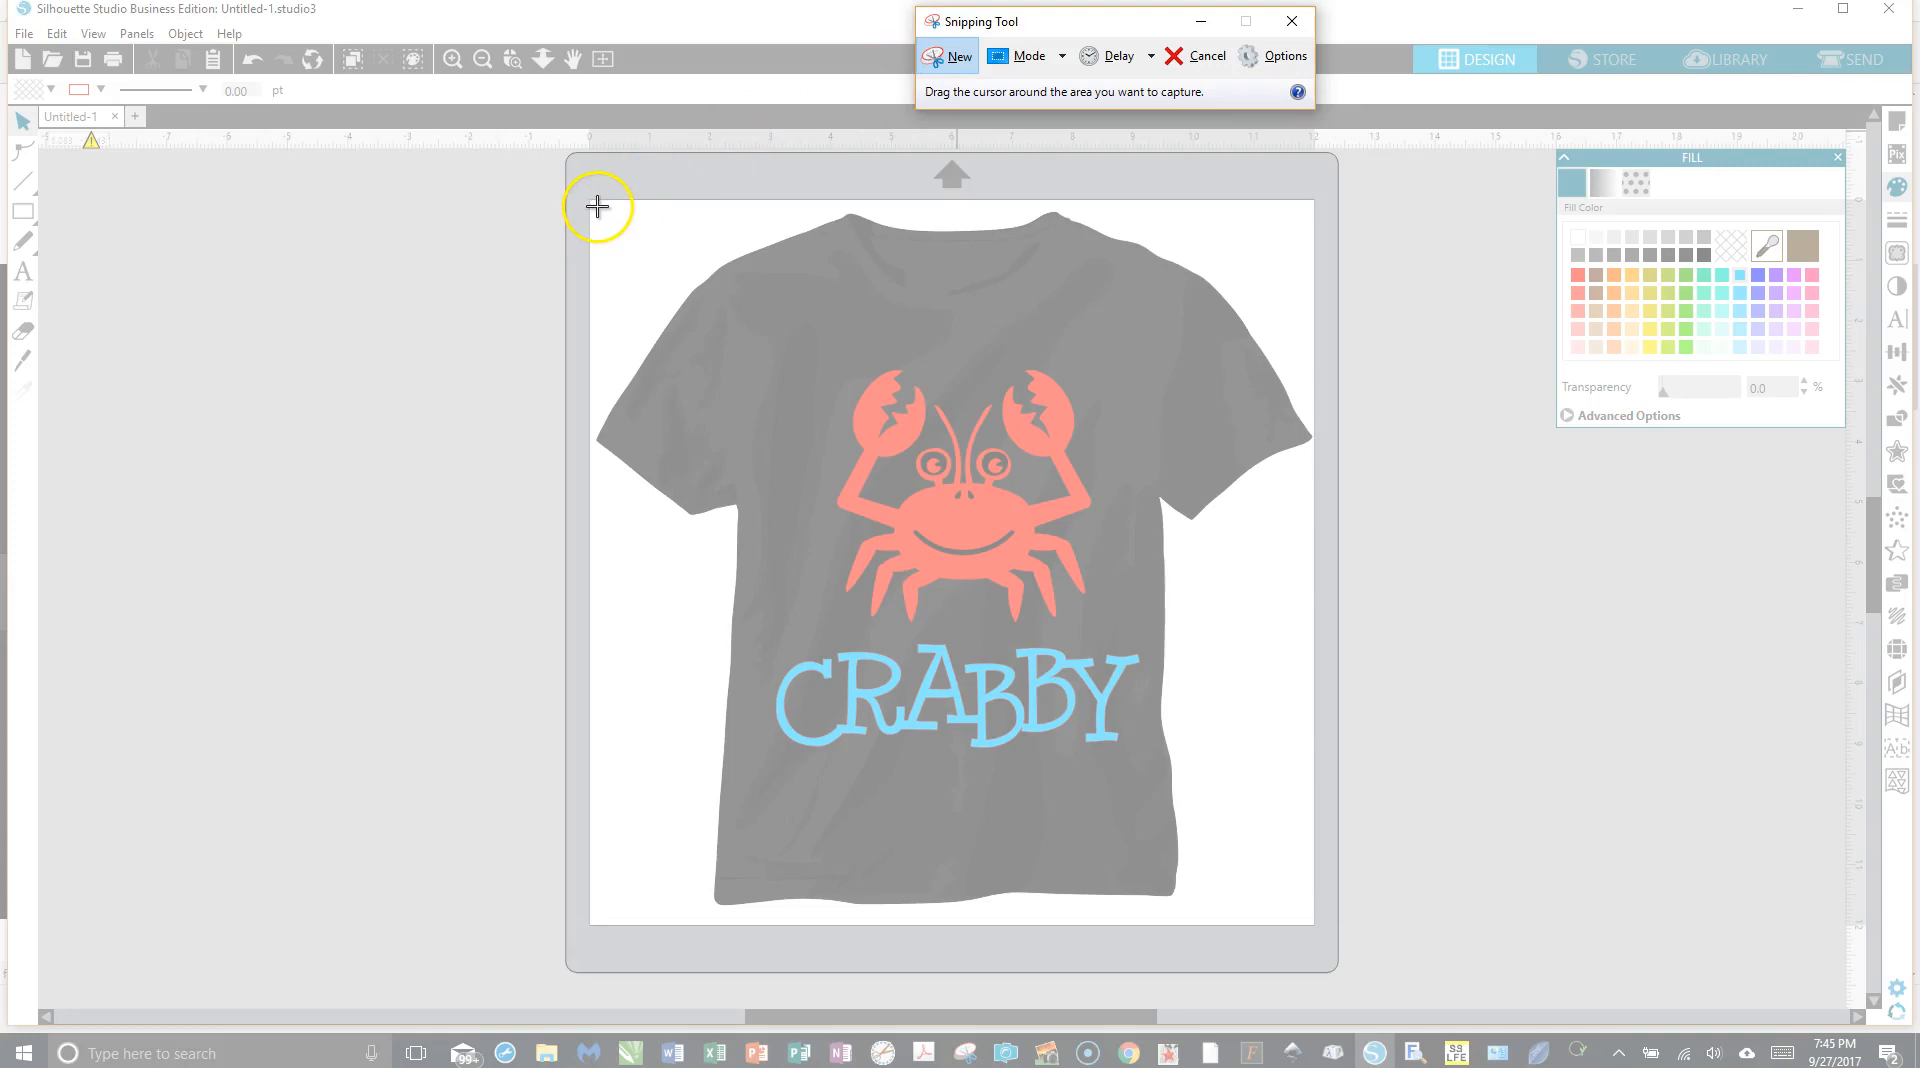
drag(598, 203, 1313, 915)
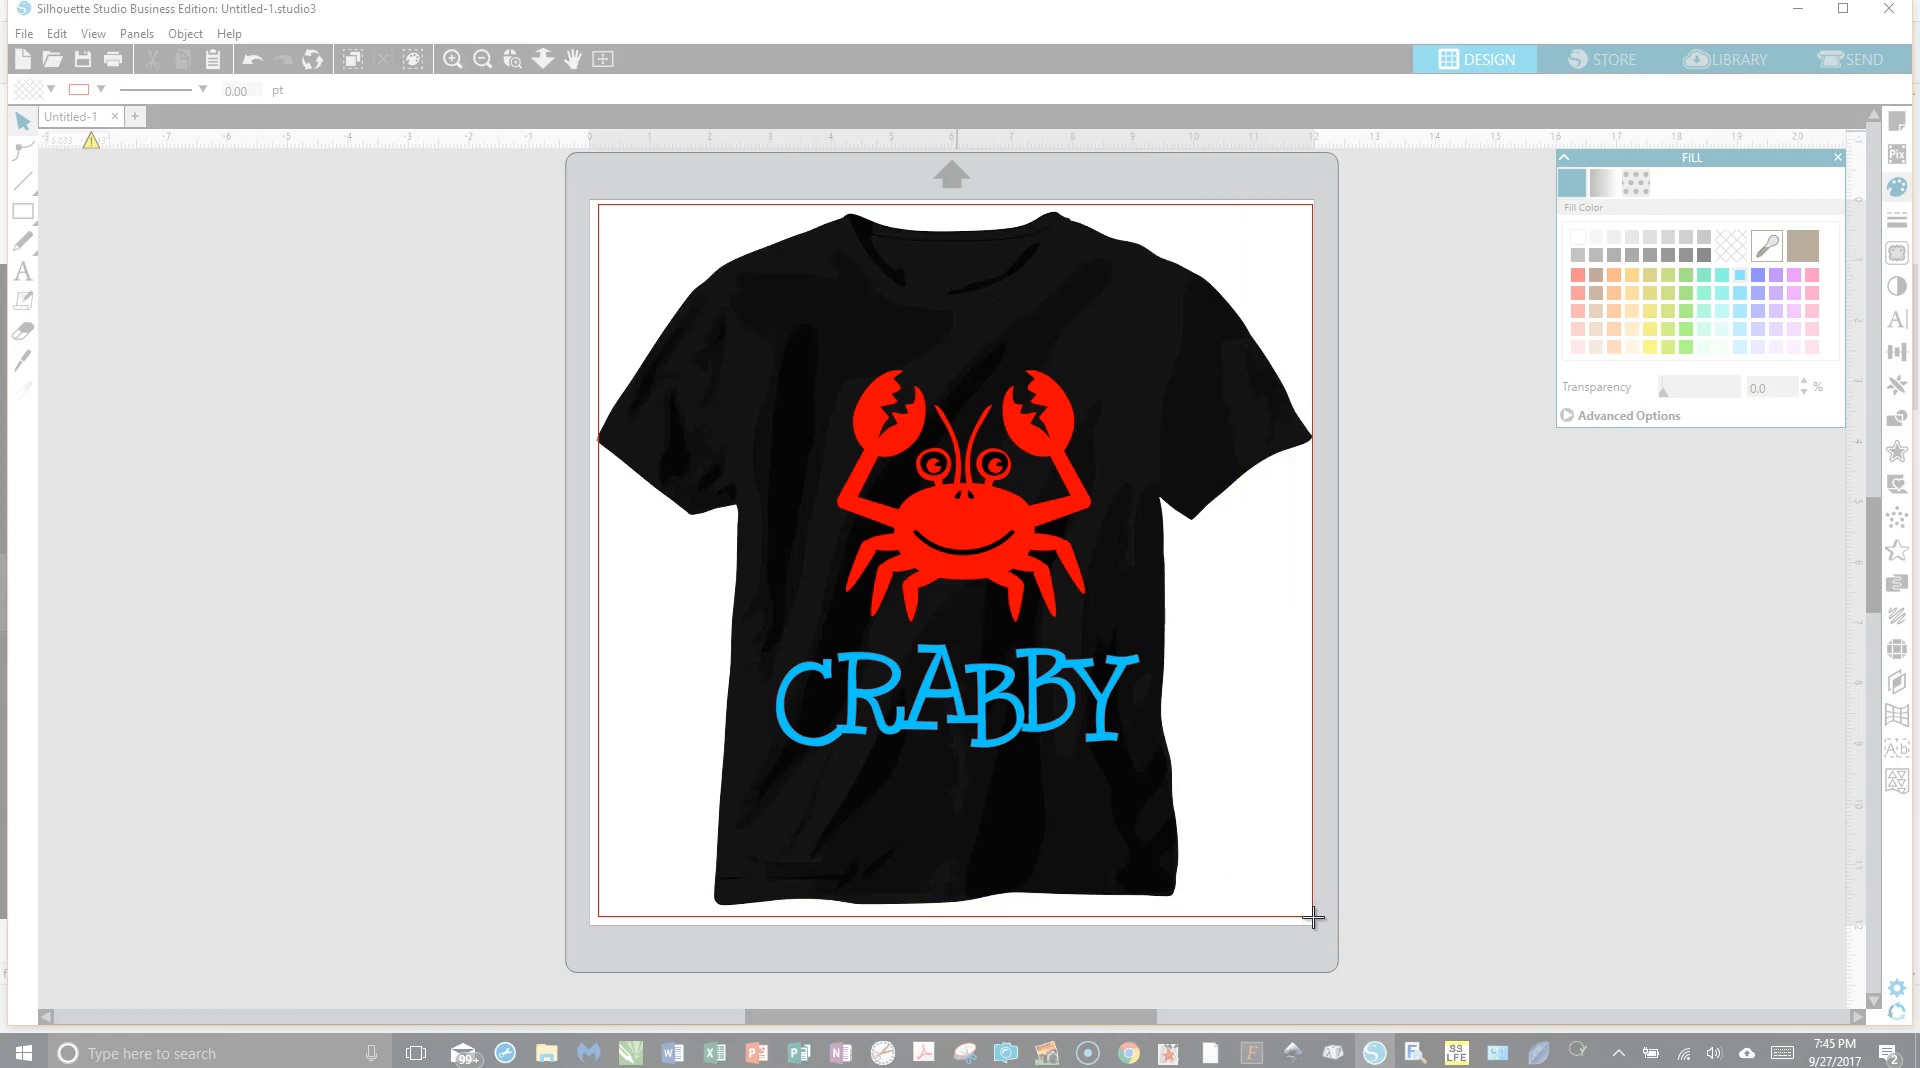
drag(1313, 916, 1313, 916)
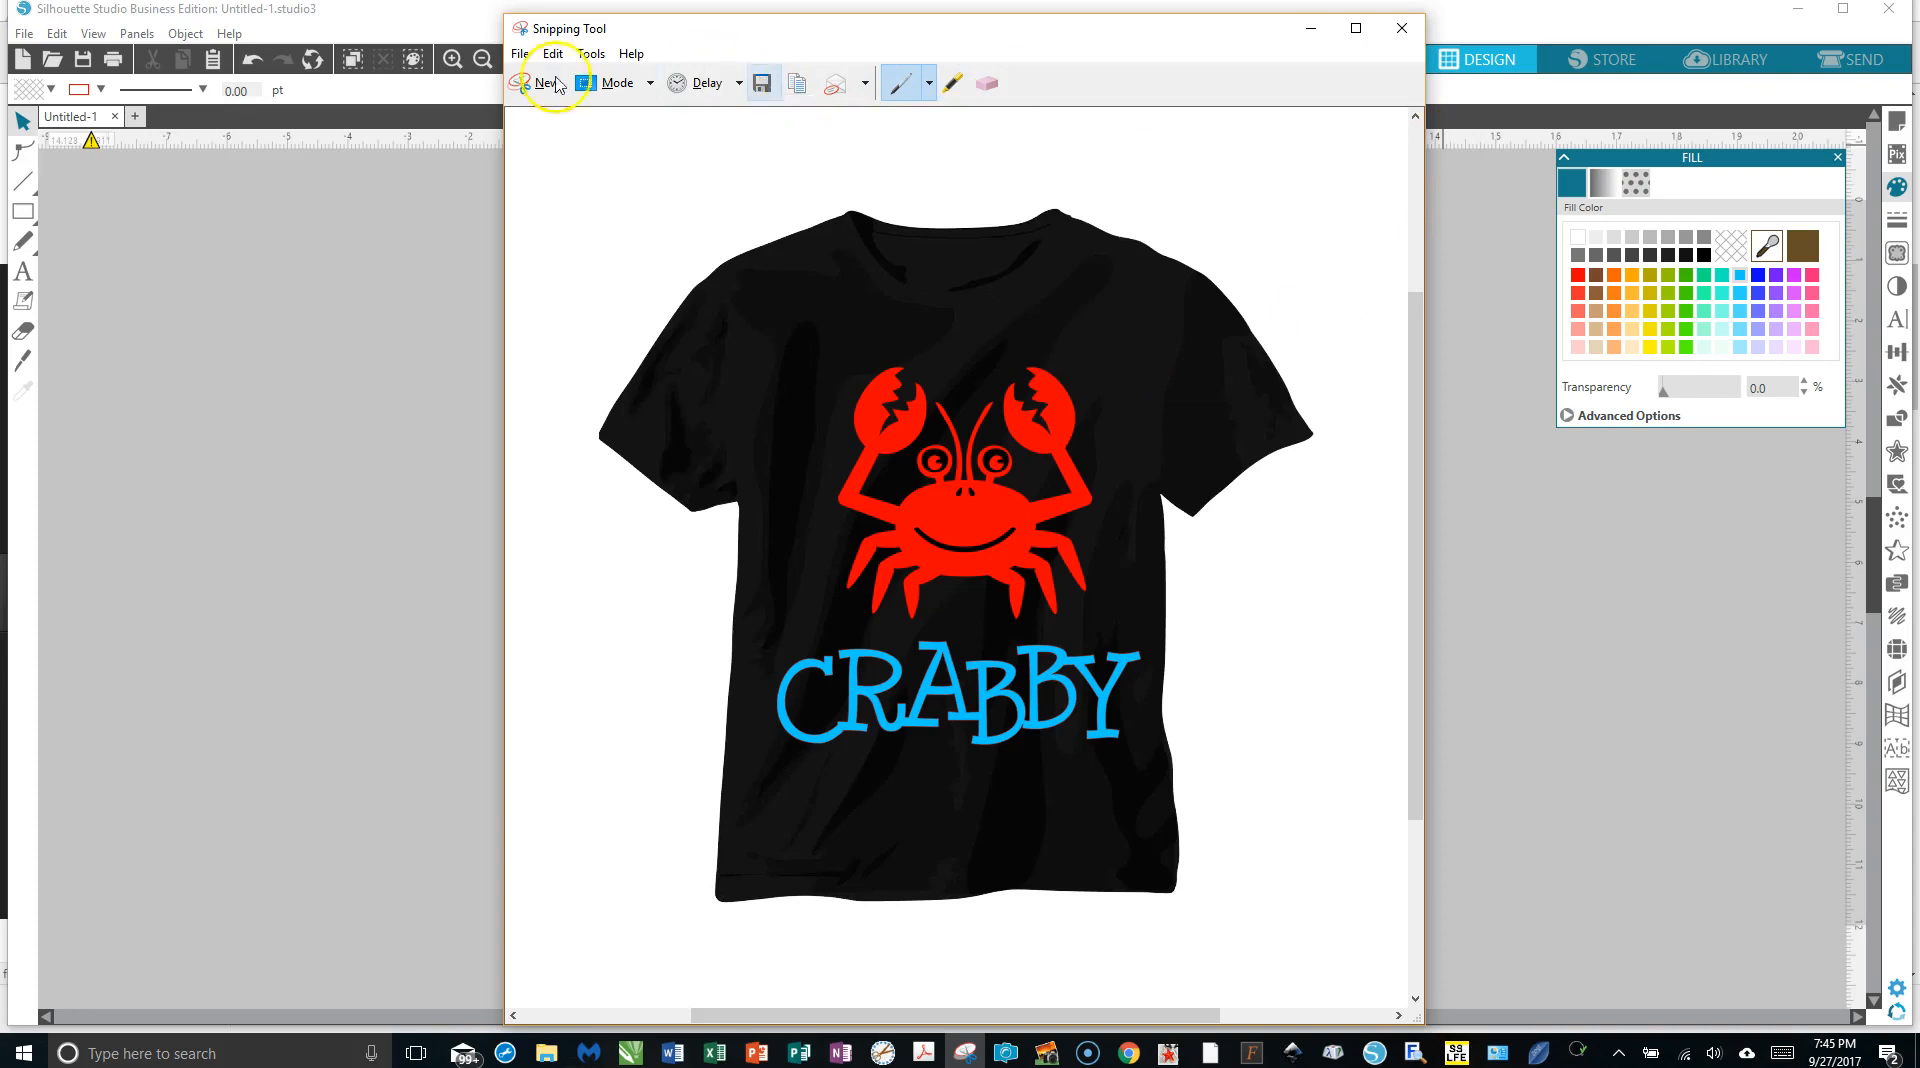
Save the snip to the Desktop as a PNG file named crabby.
click(760, 86)
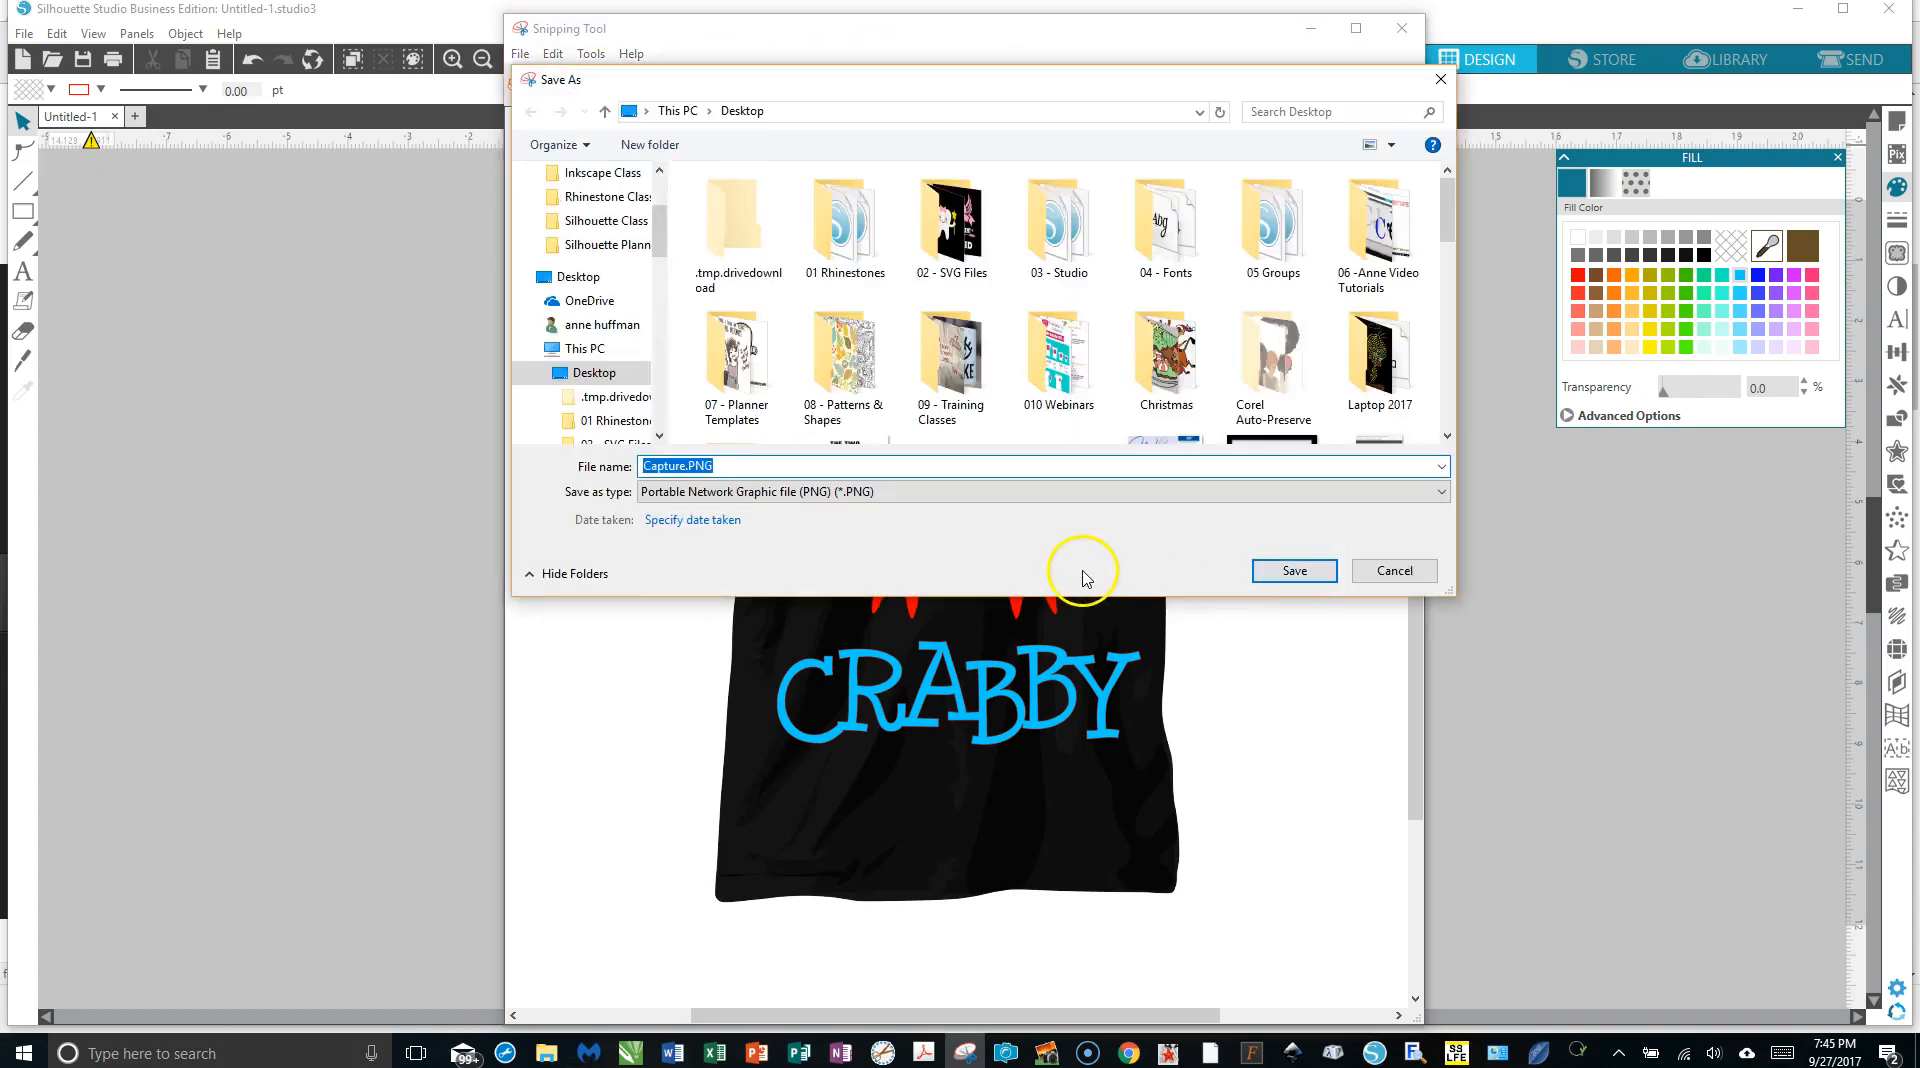
text(crabby)
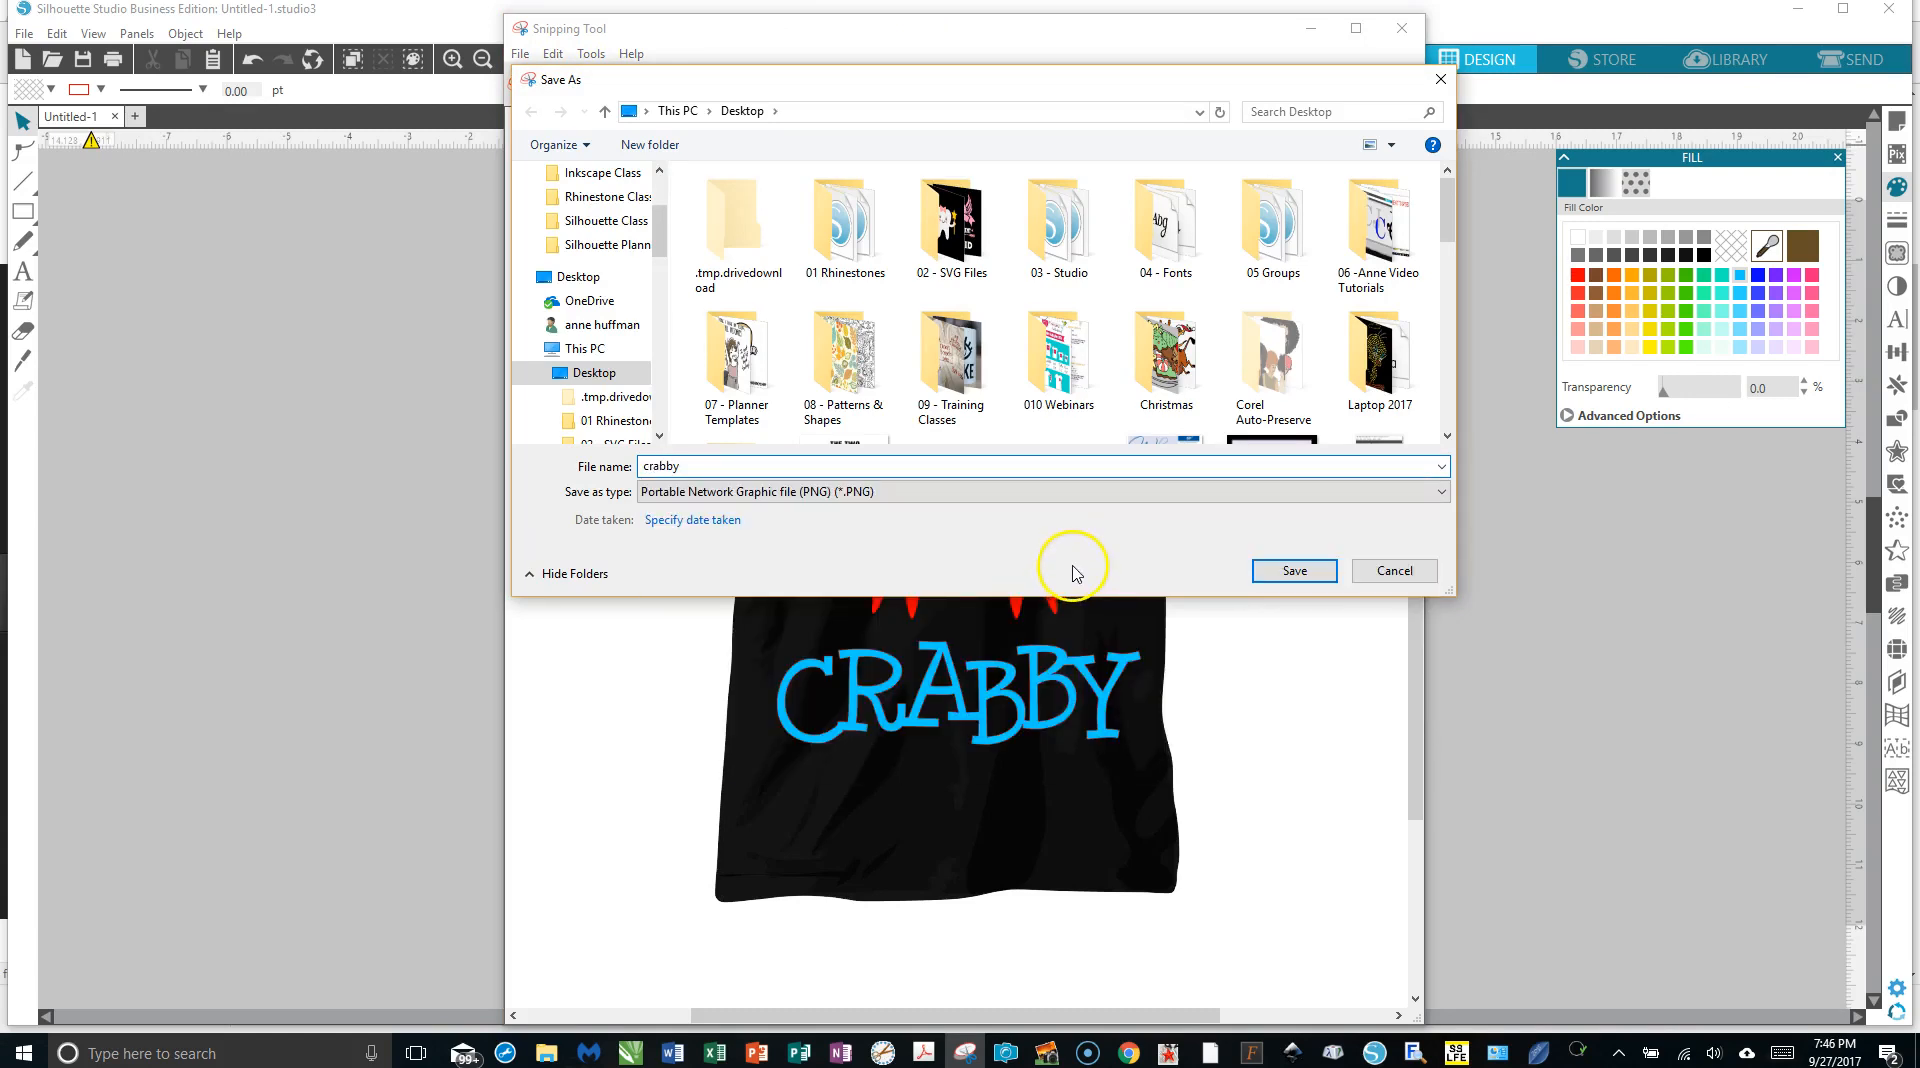
click(1290, 574)
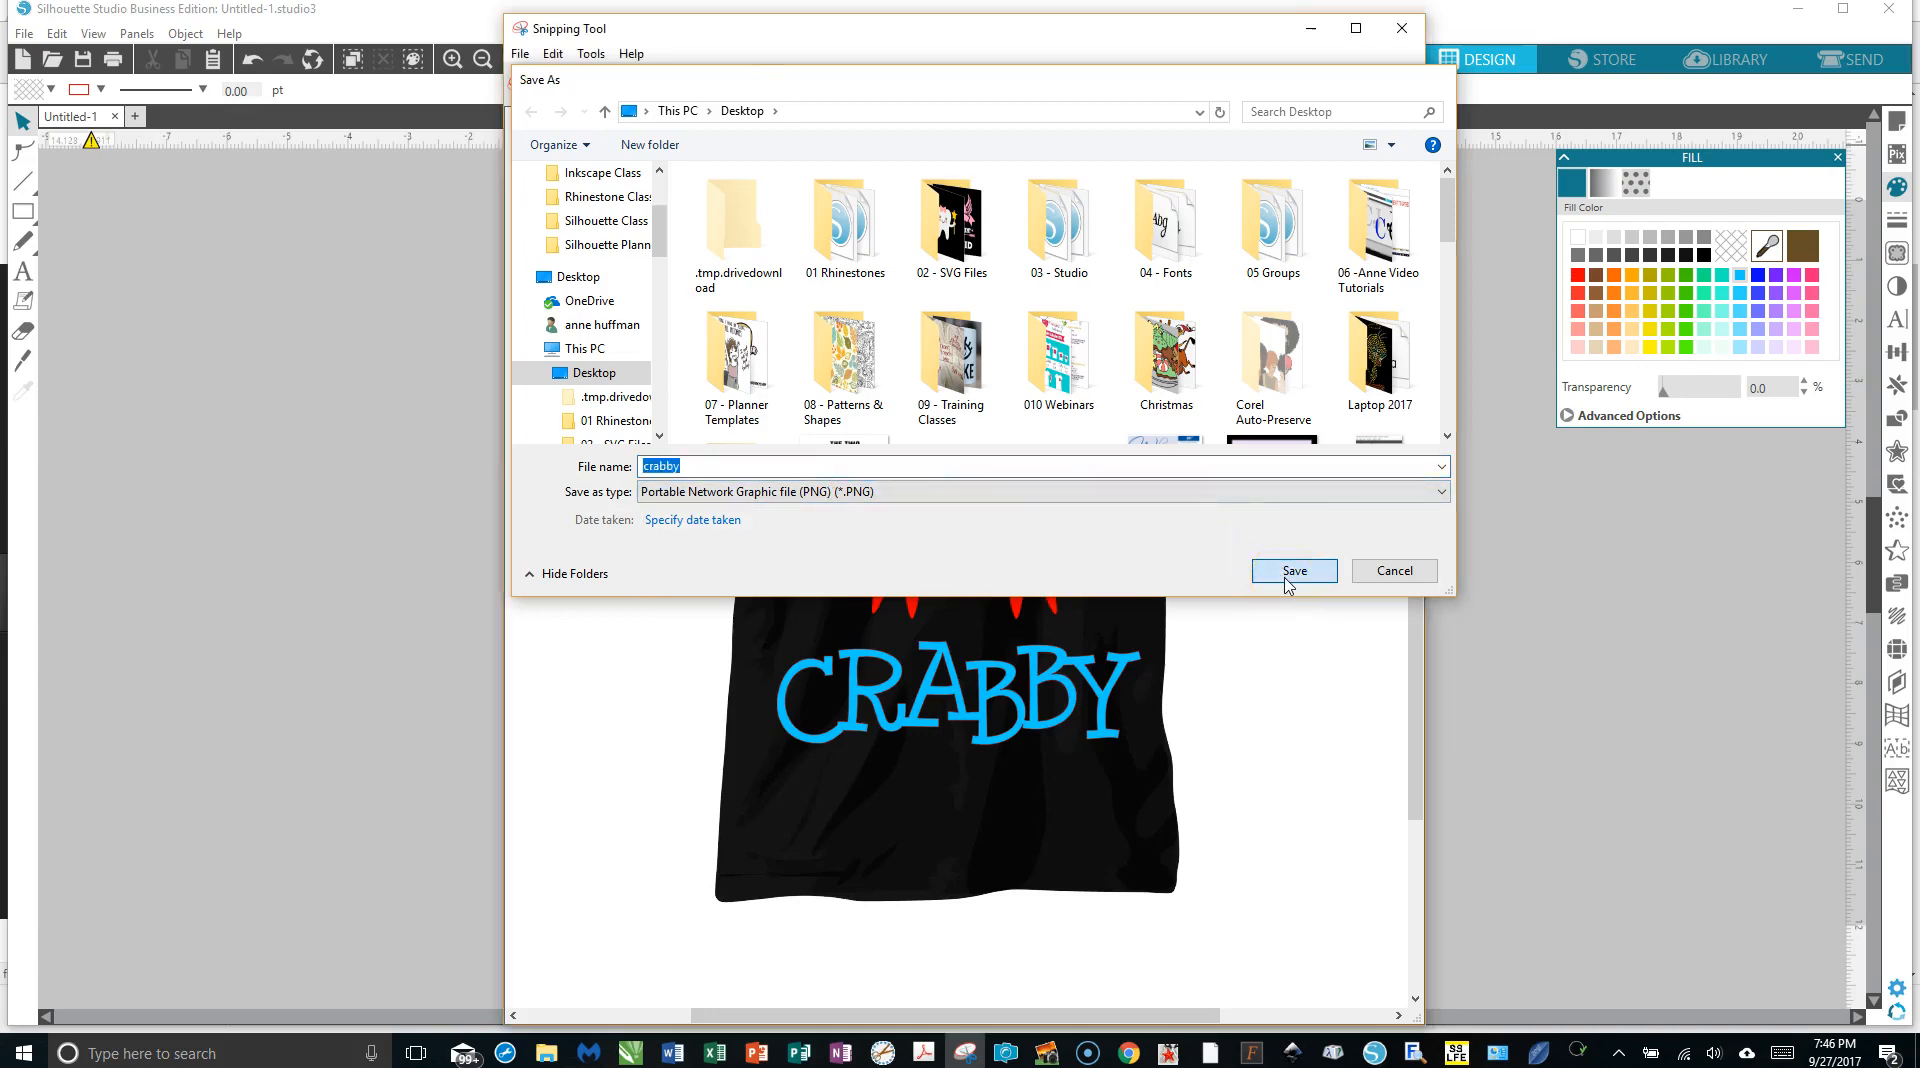
Switch to File Explorer, refresh the Desktop folder, and look through its files for the saved crabby image.
click(545, 1055)
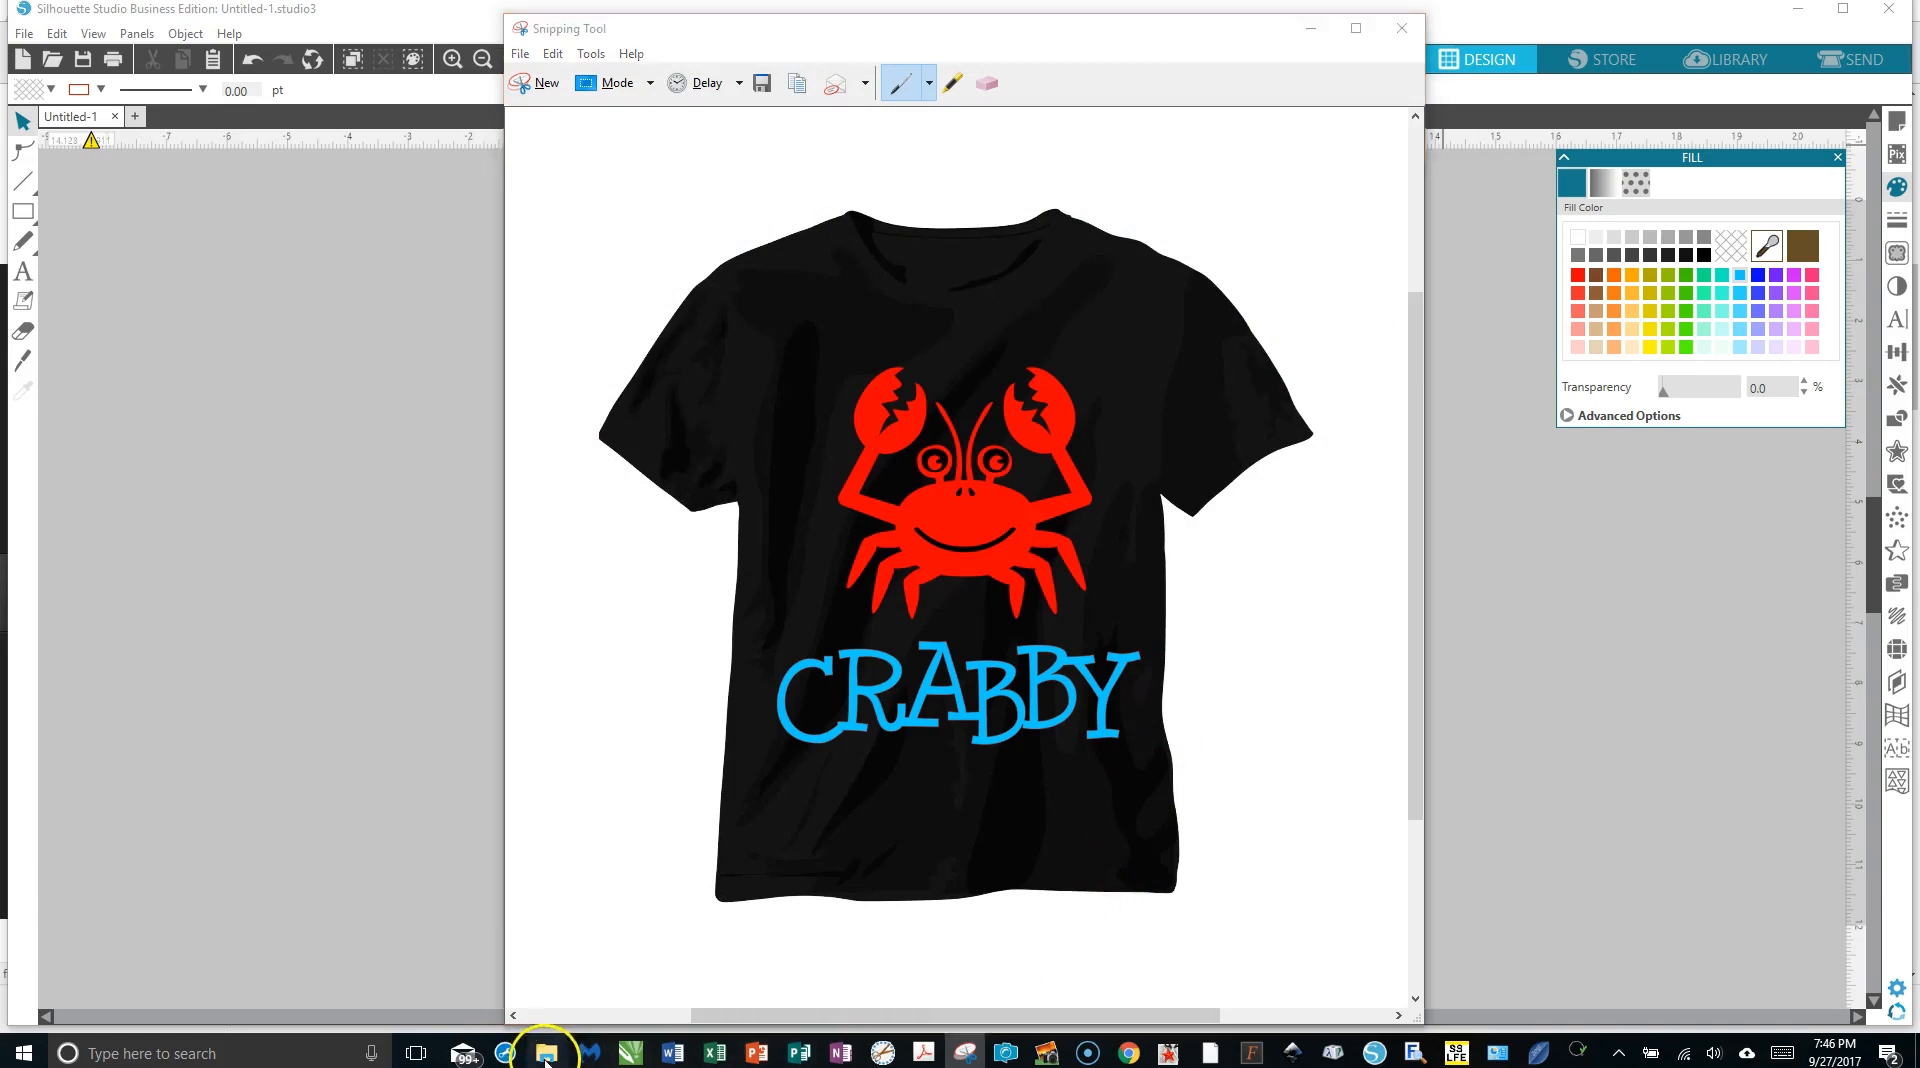
click(37, 543)
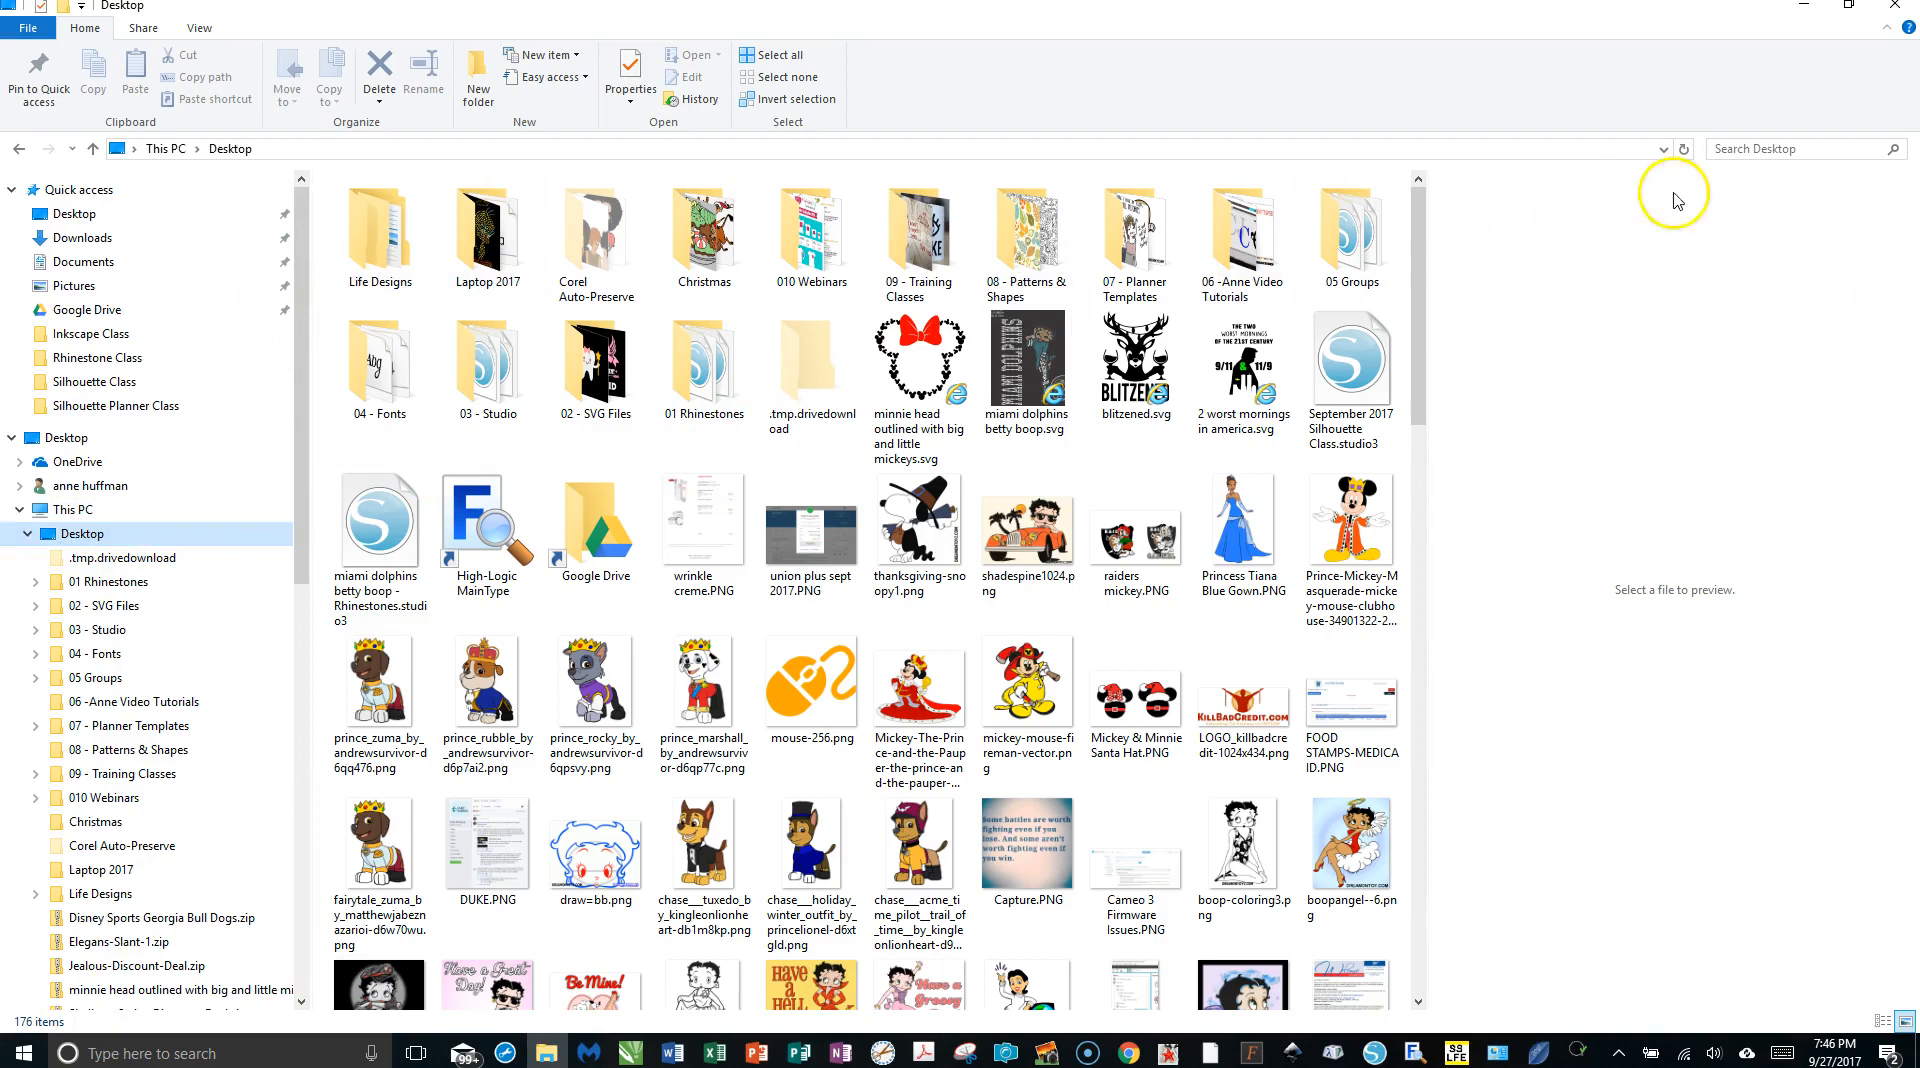
click(1684, 149)
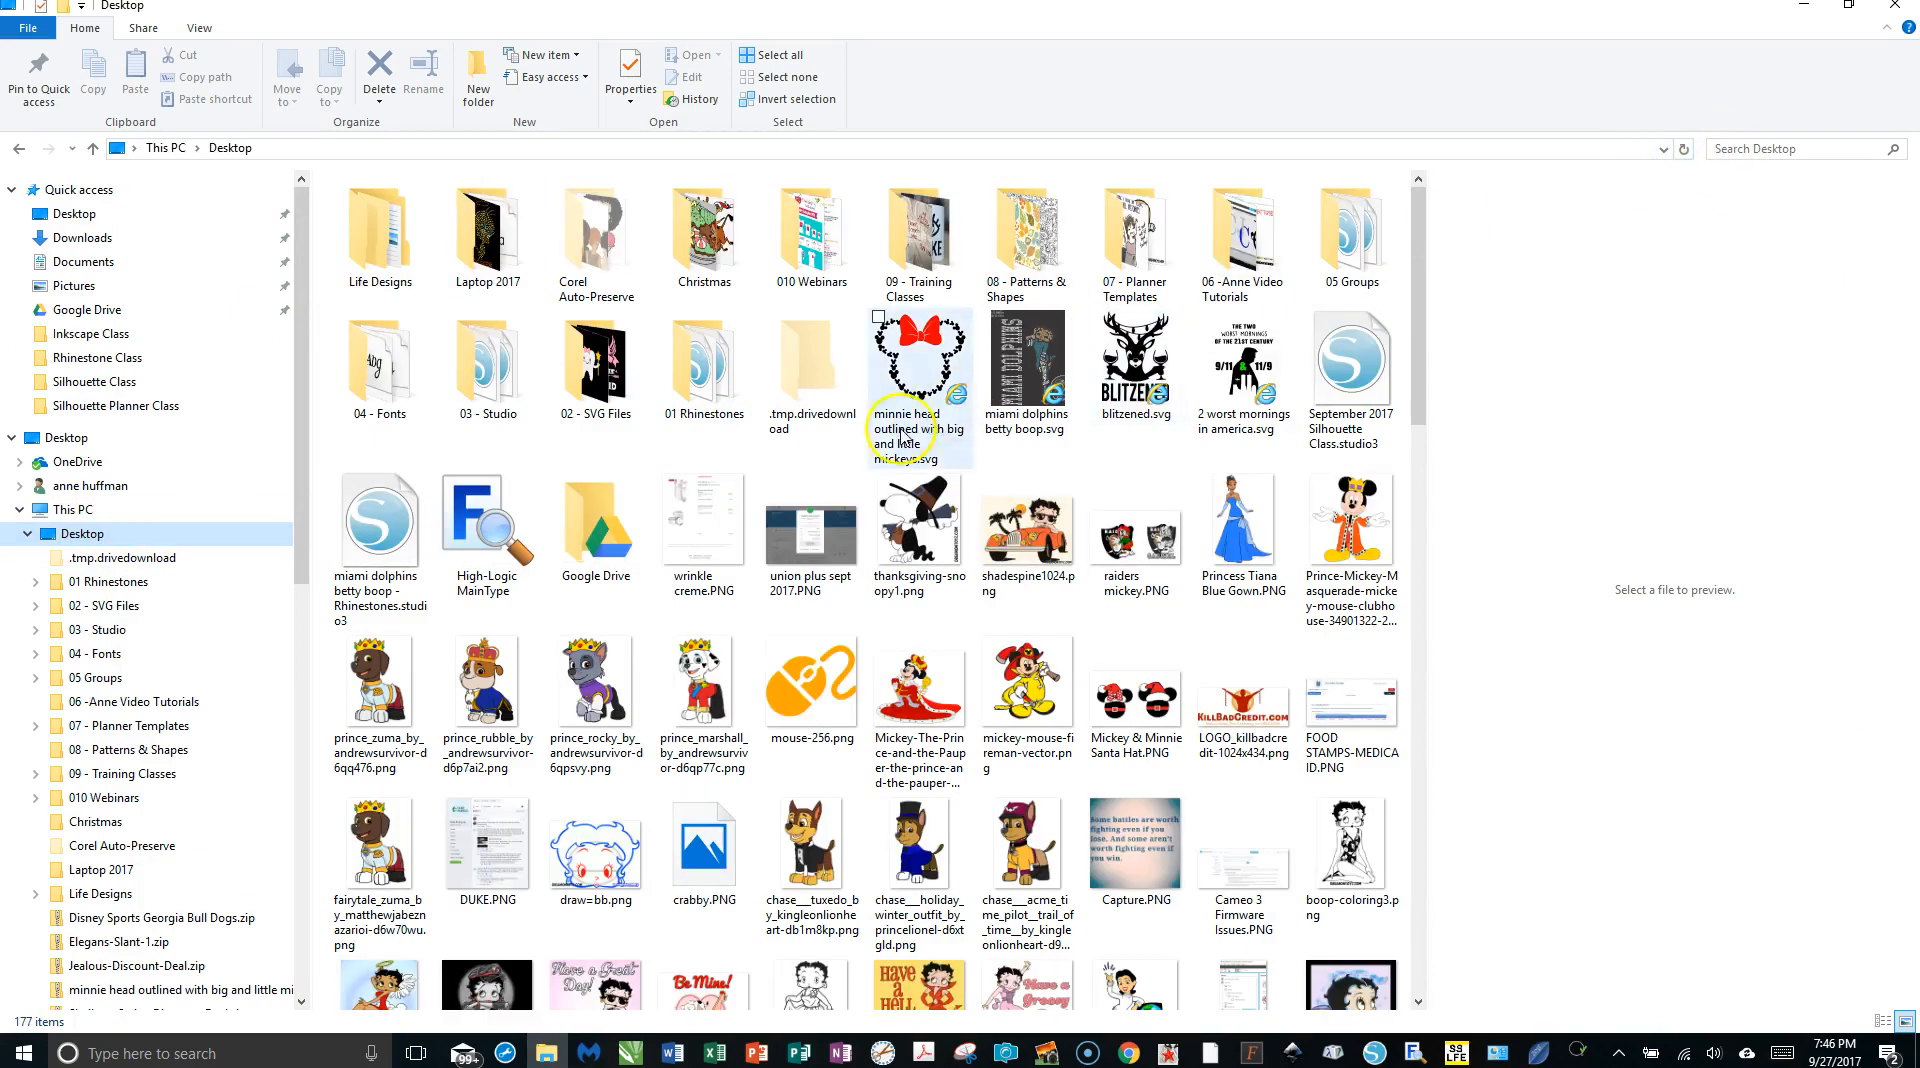
scroll(933, 678, down, 13)
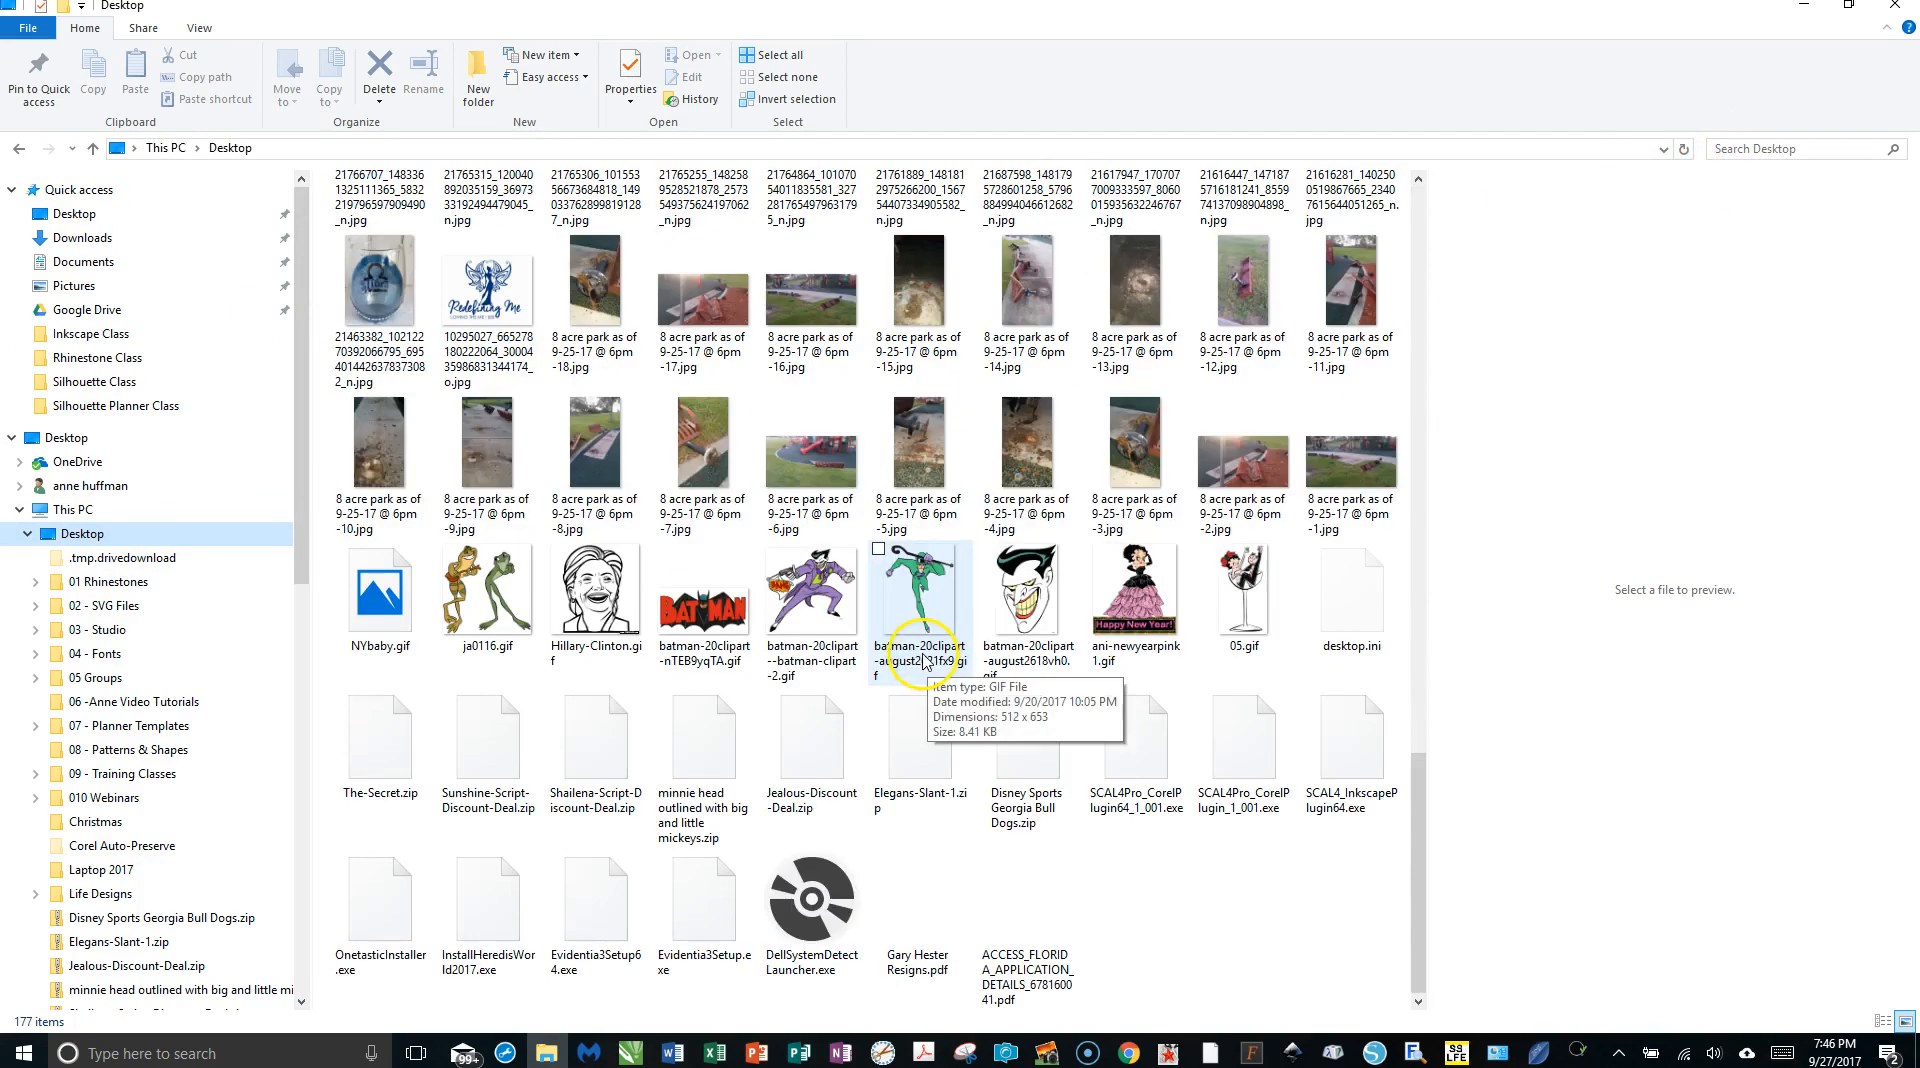
scroll(921, 664, up, 9)
scroll(921, 656, up, 3)
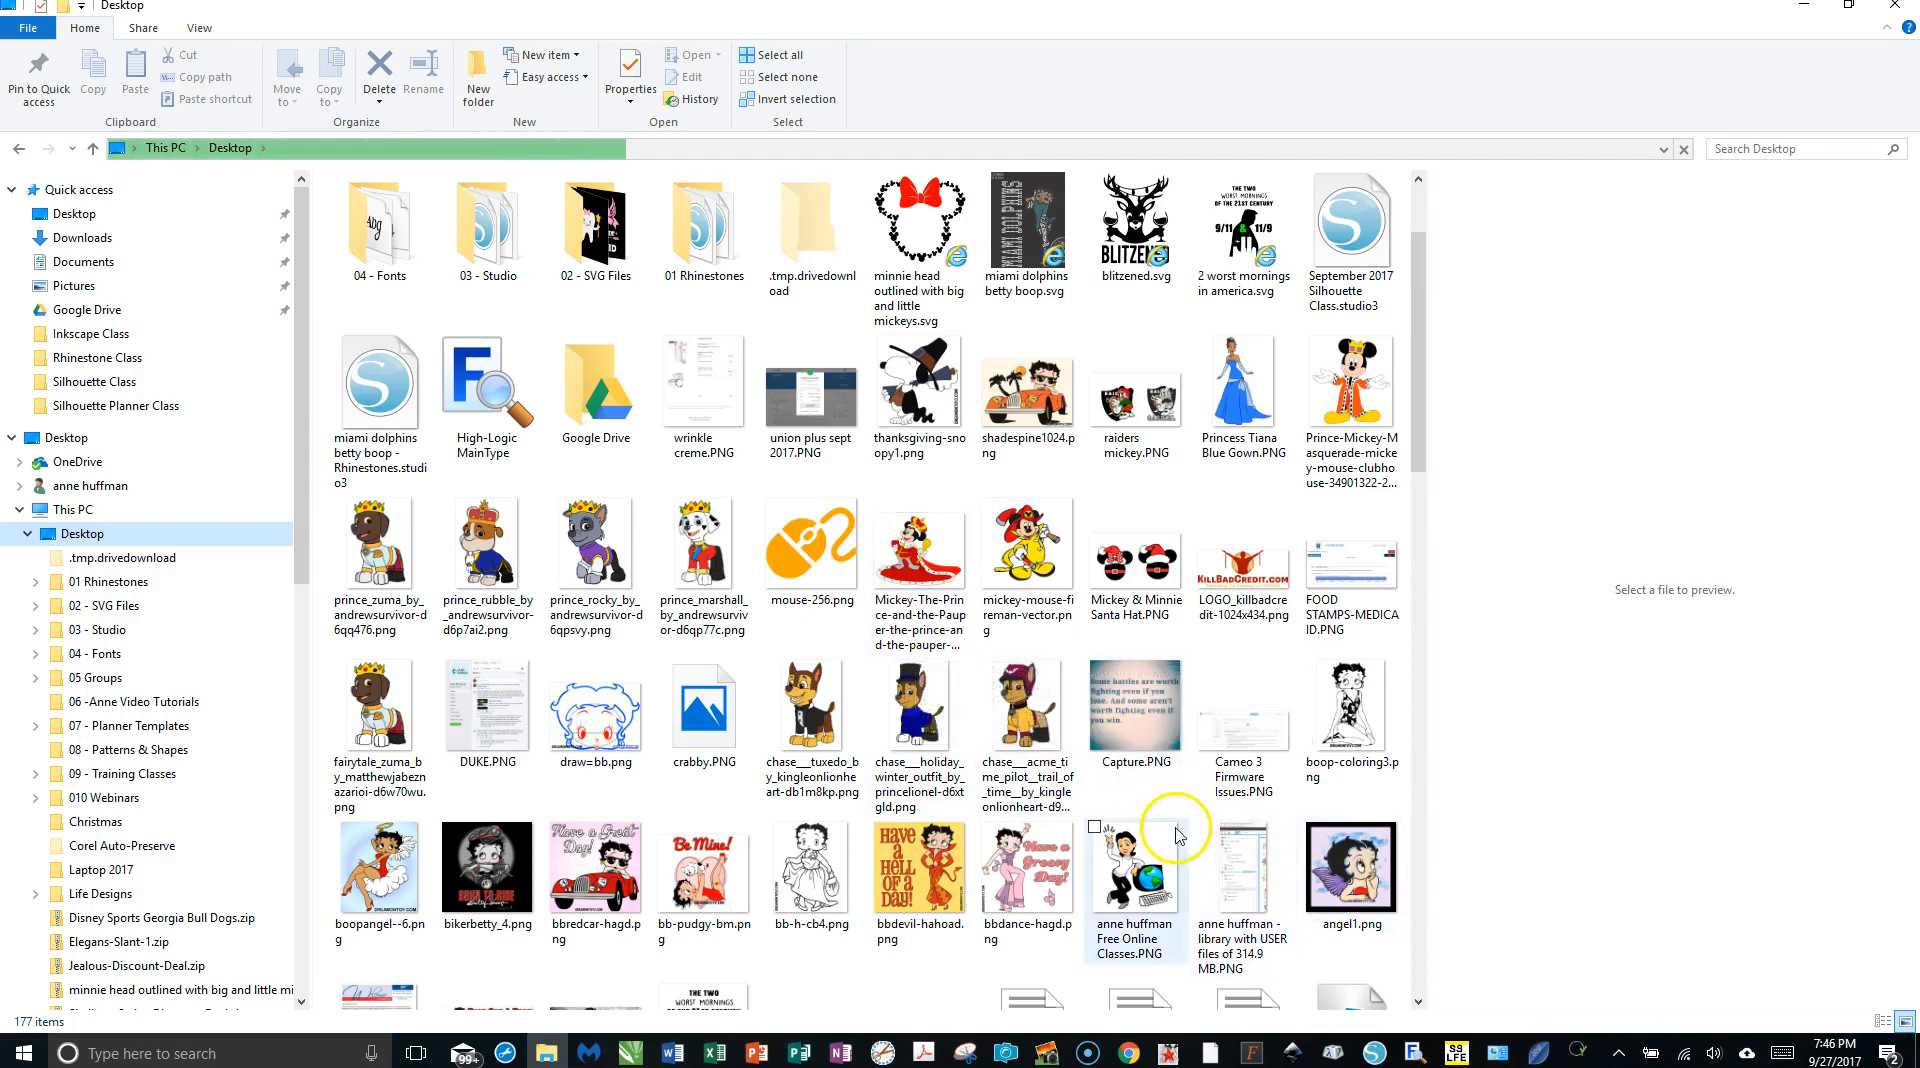
Search the Desktop folder for "crabb" and select crabby.PNG to preview it.
click(1754, 147)
text(crabb)
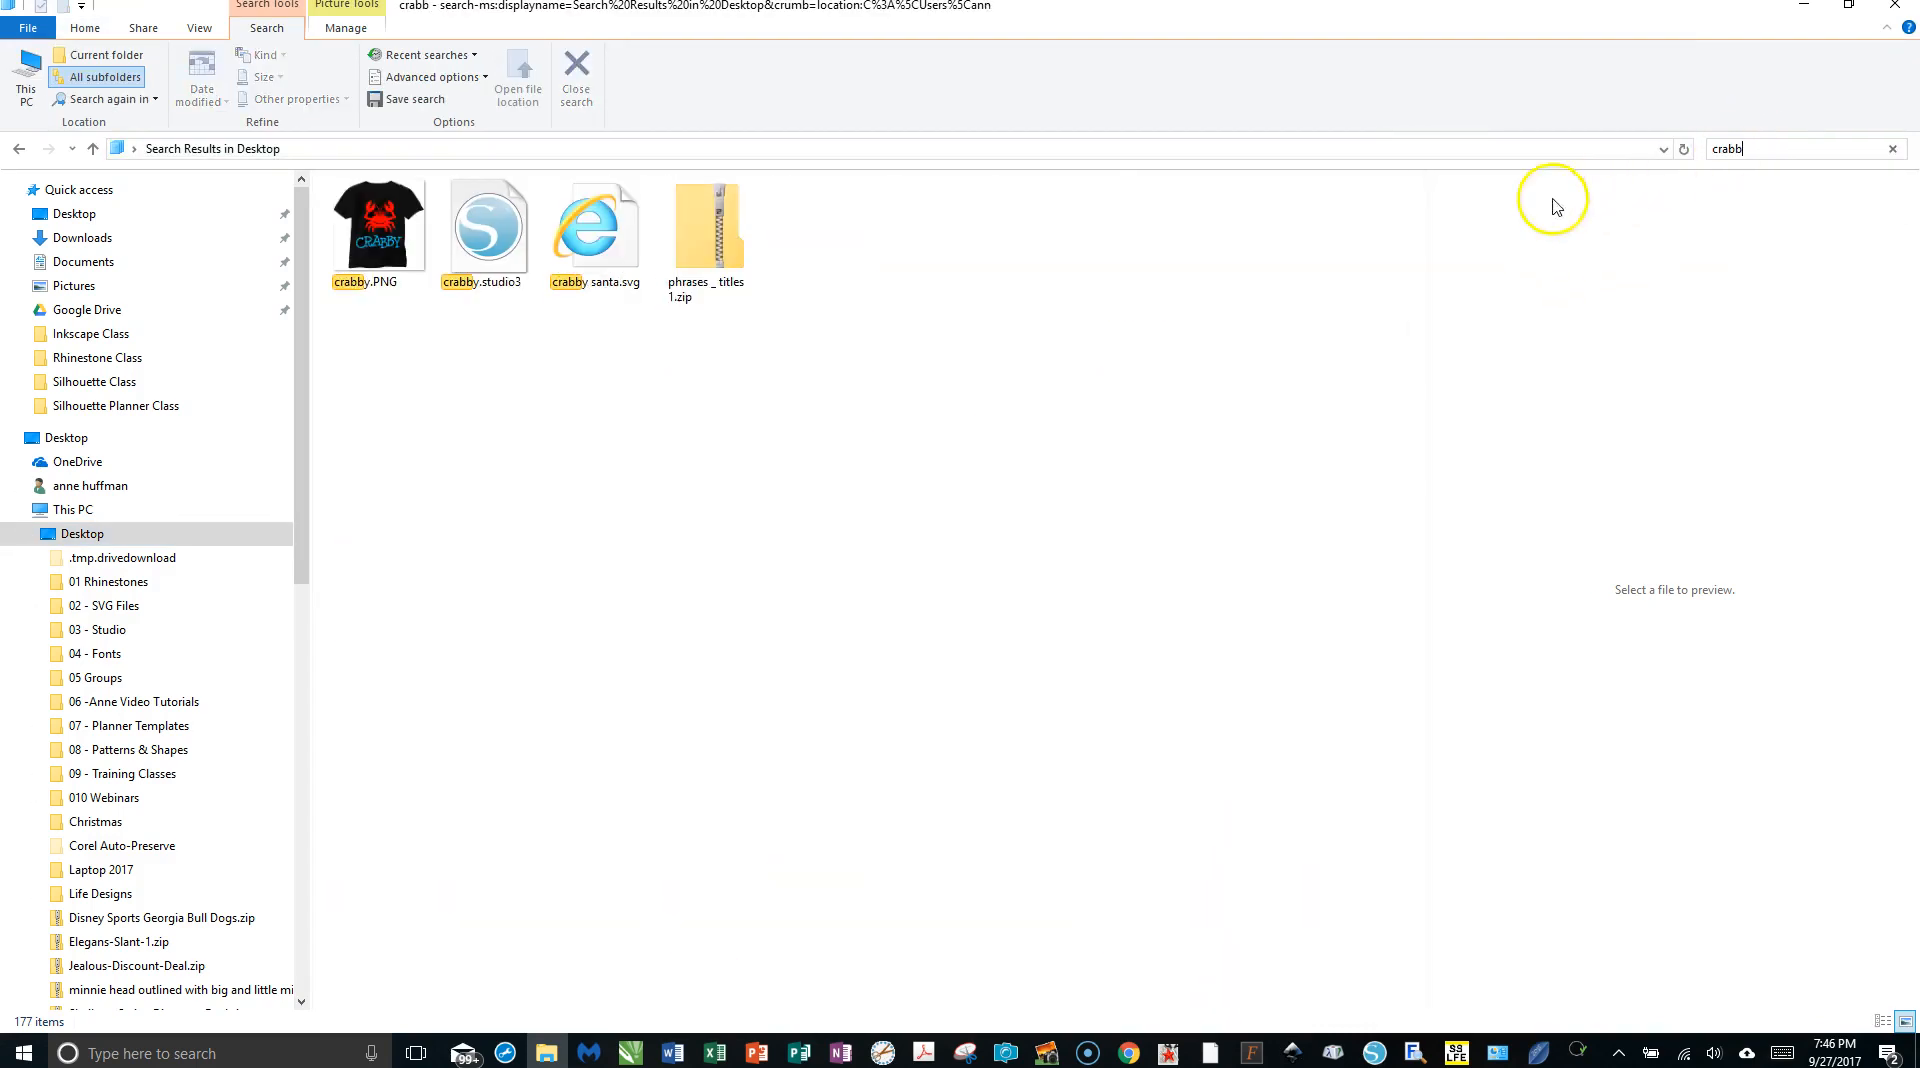
click(366, 239)
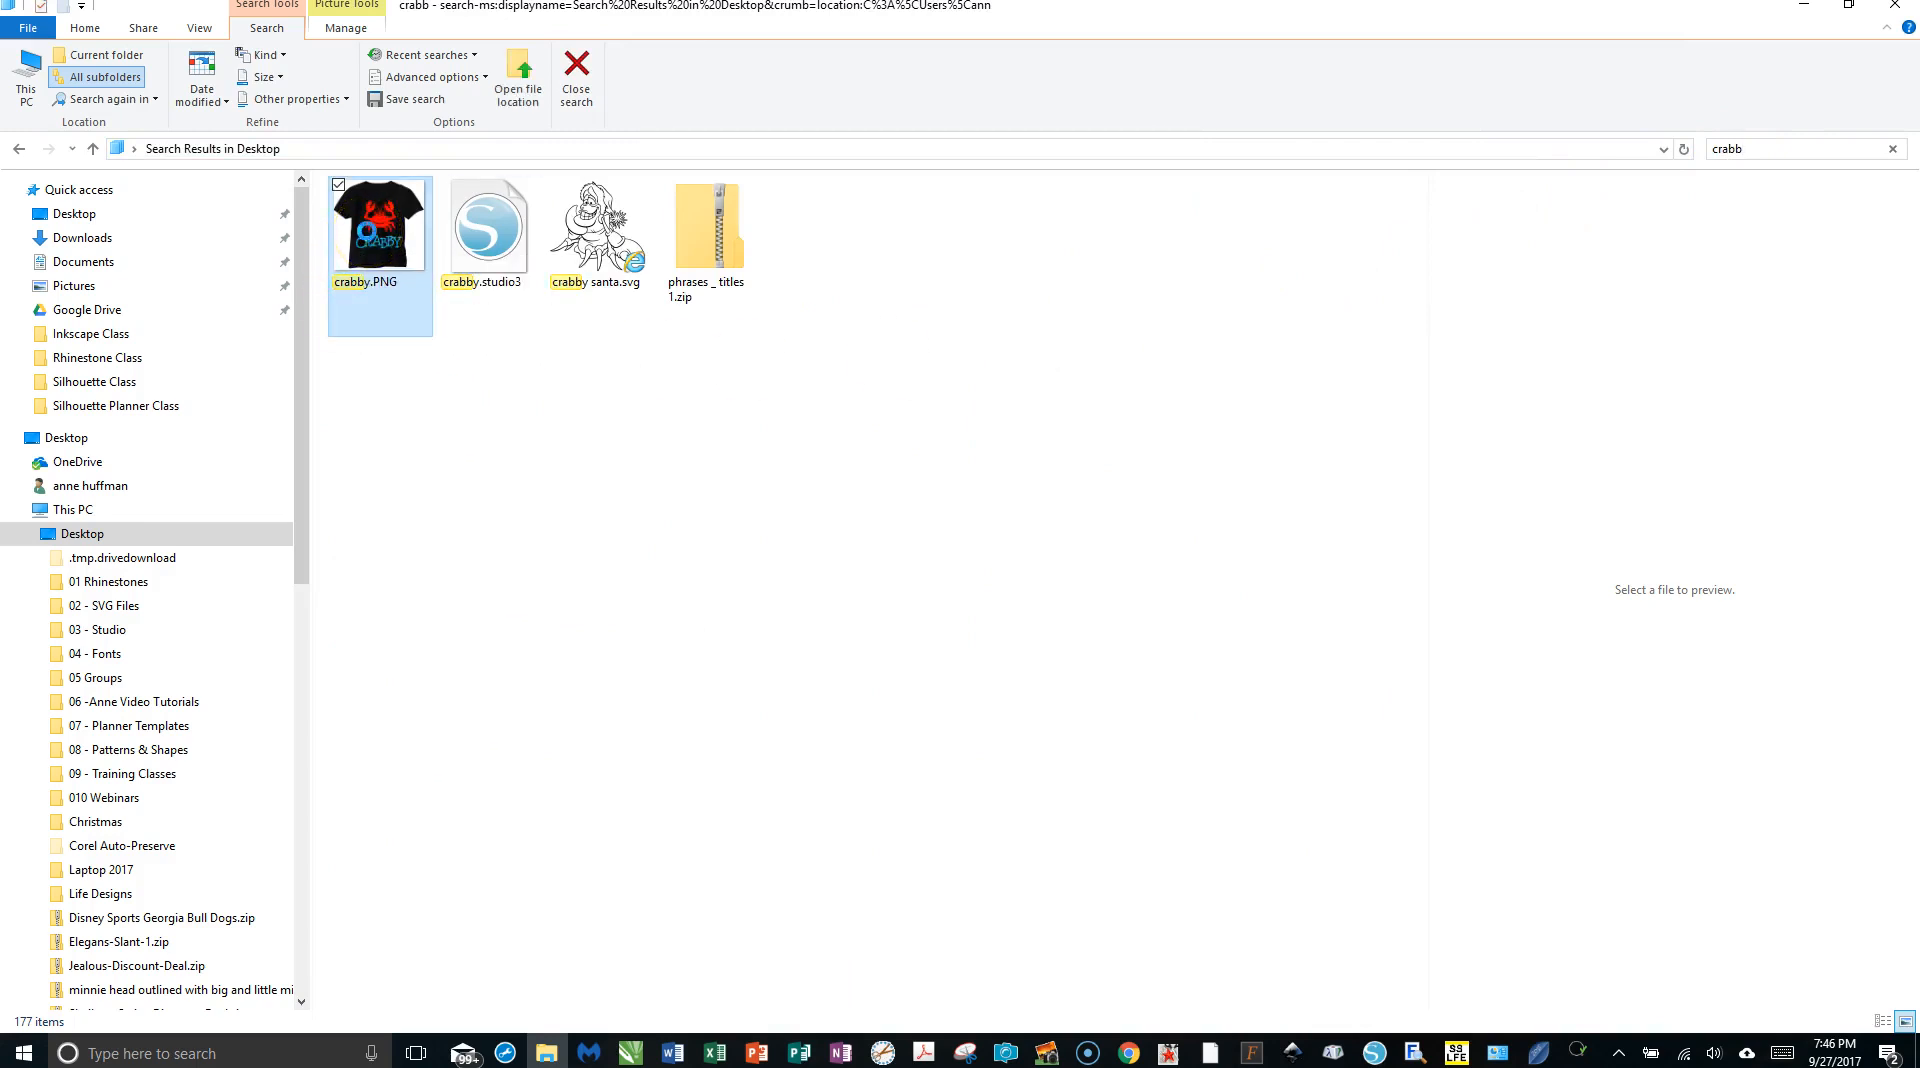
Convert crabby.PNG to Adobe PDF, view it at 100% in Acrobat, and close it without saving.
right_click(368, 236)
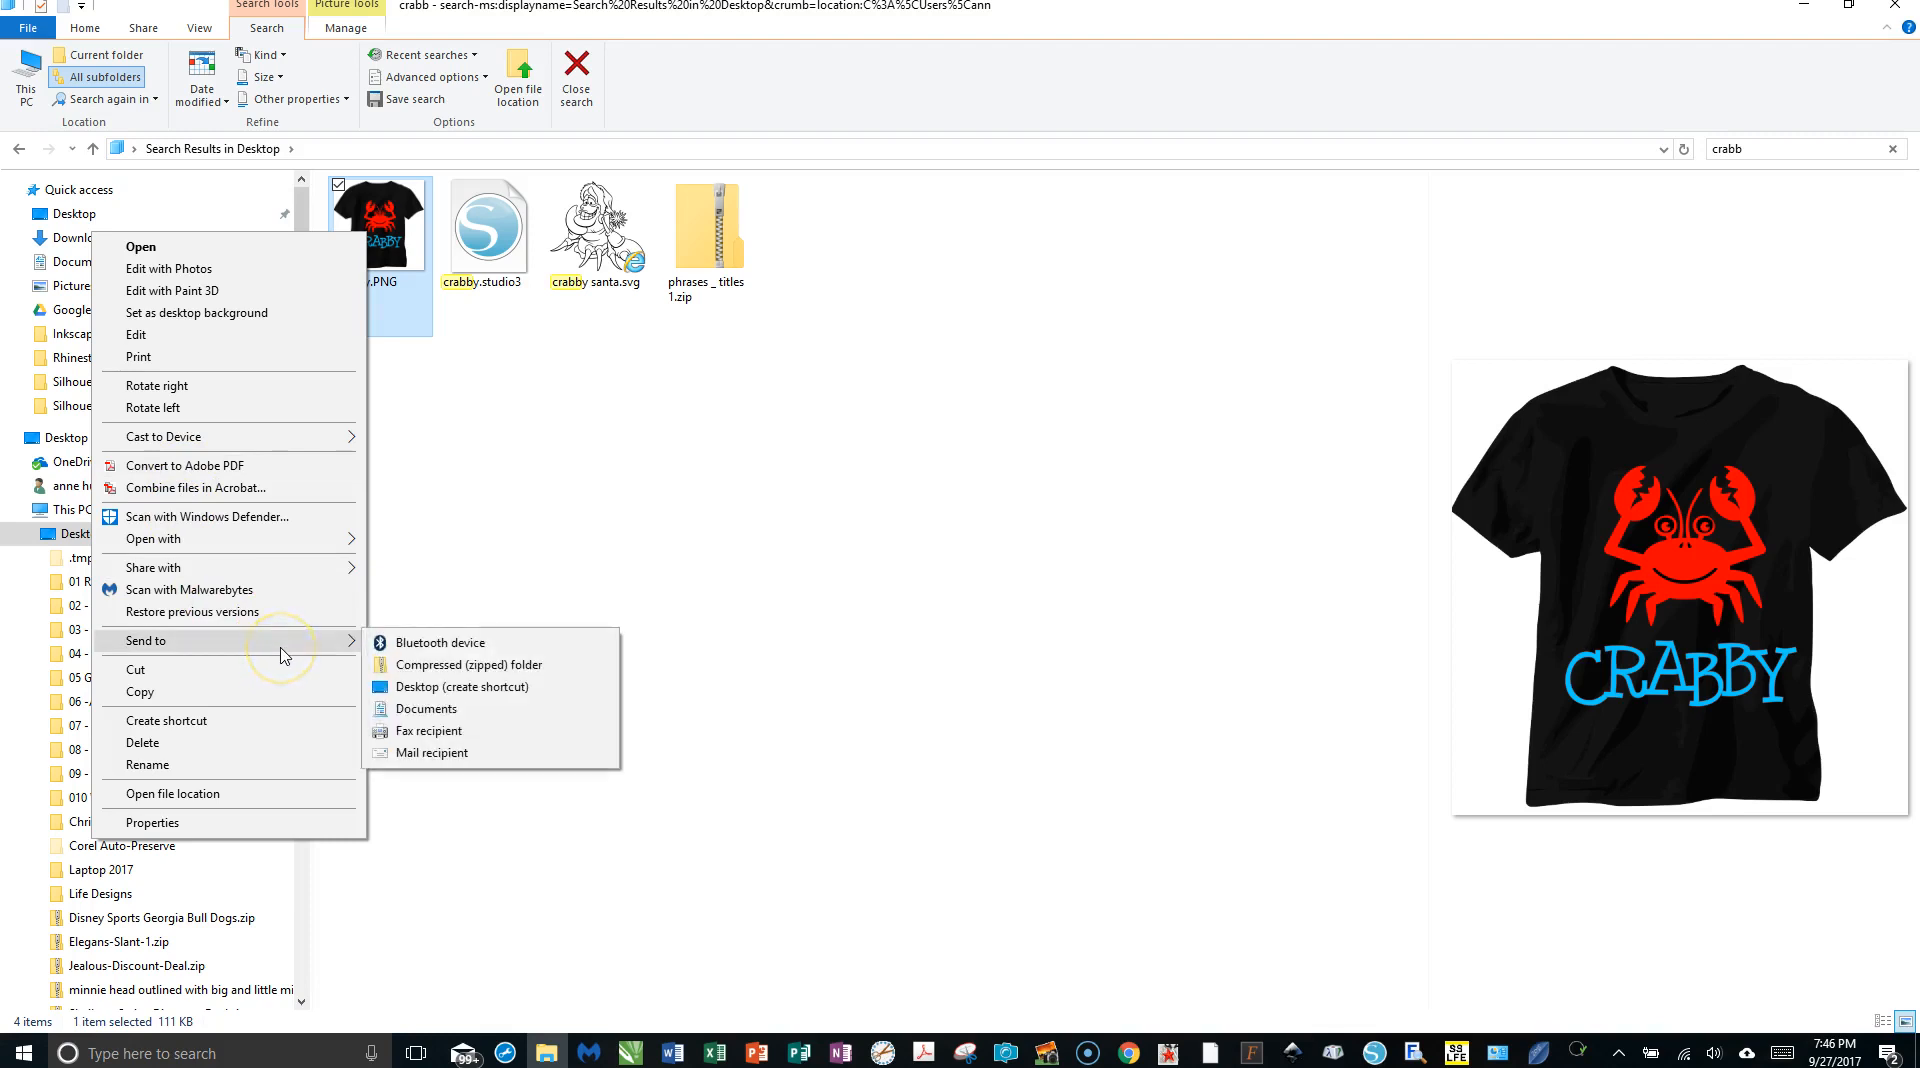
mouse_move(310, 653)
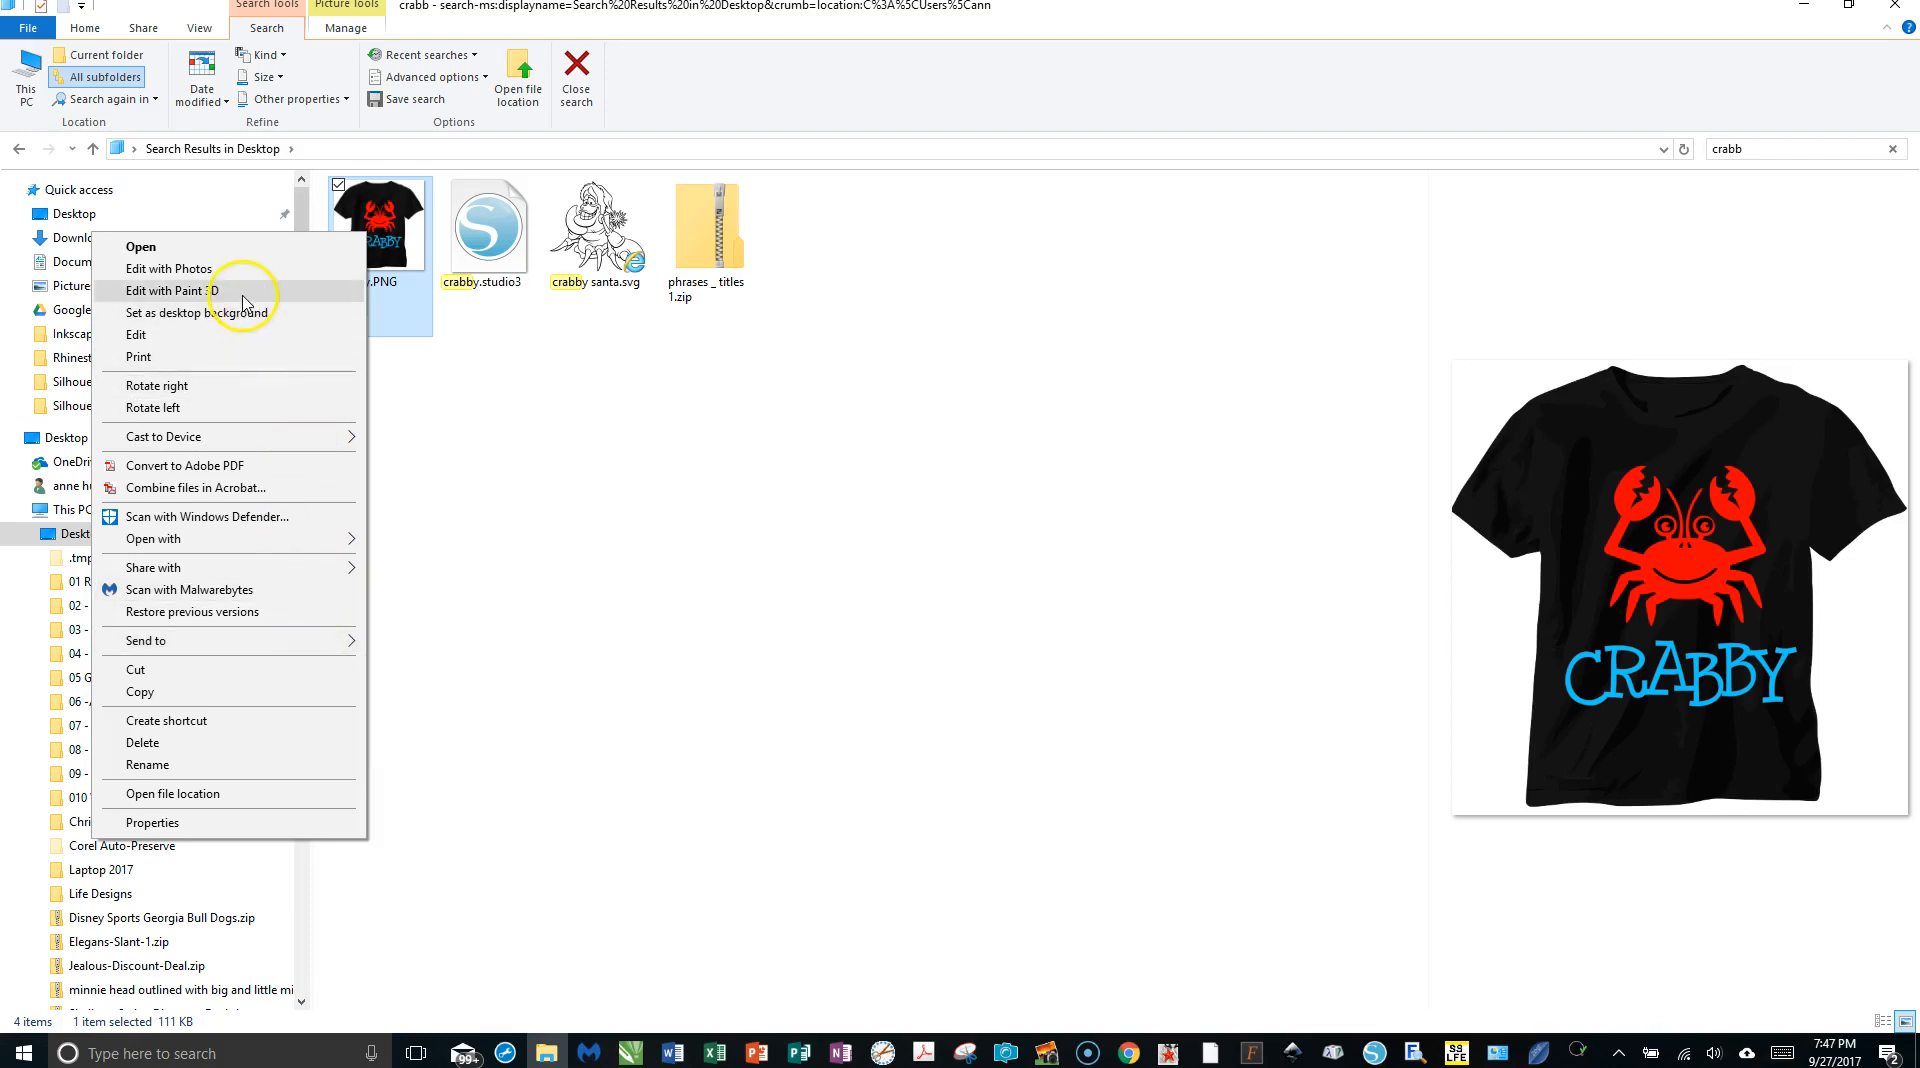
click(228, 468)
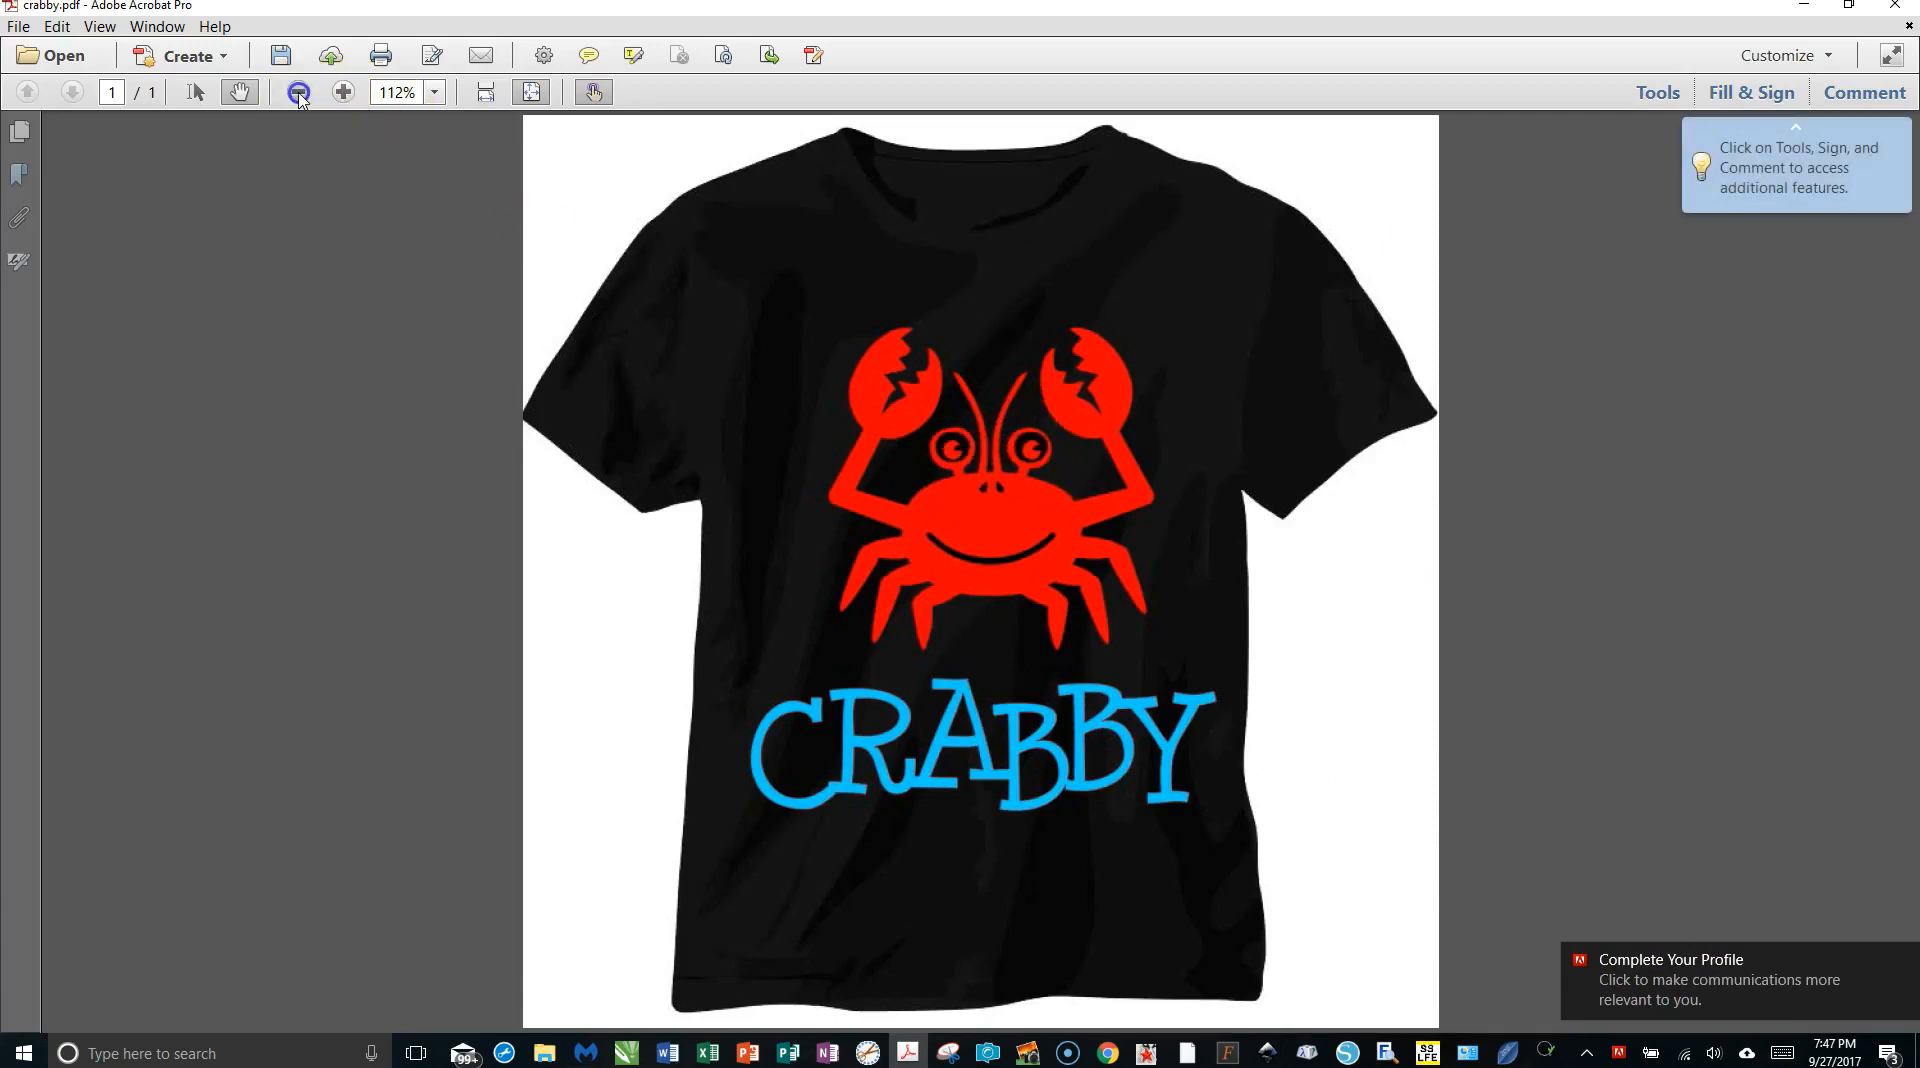
click(298, 93)
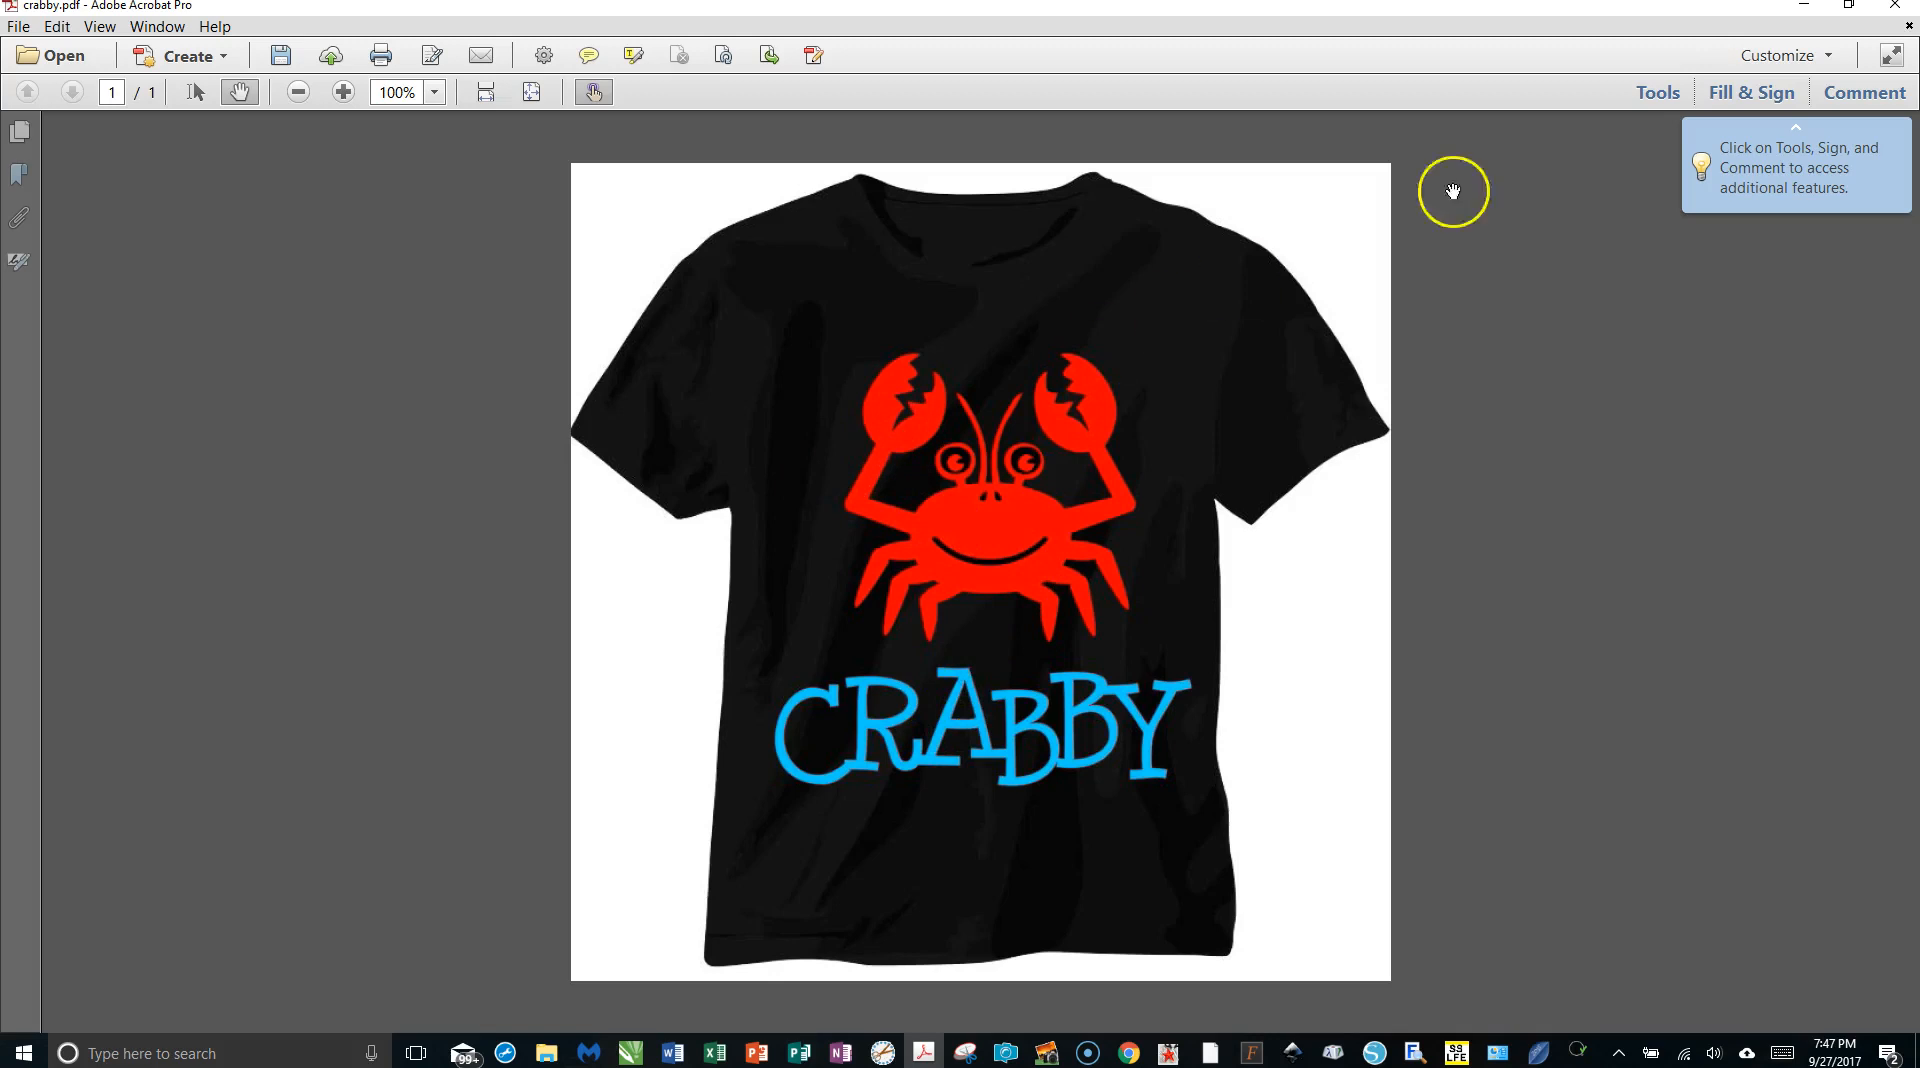
click(1887, 14)
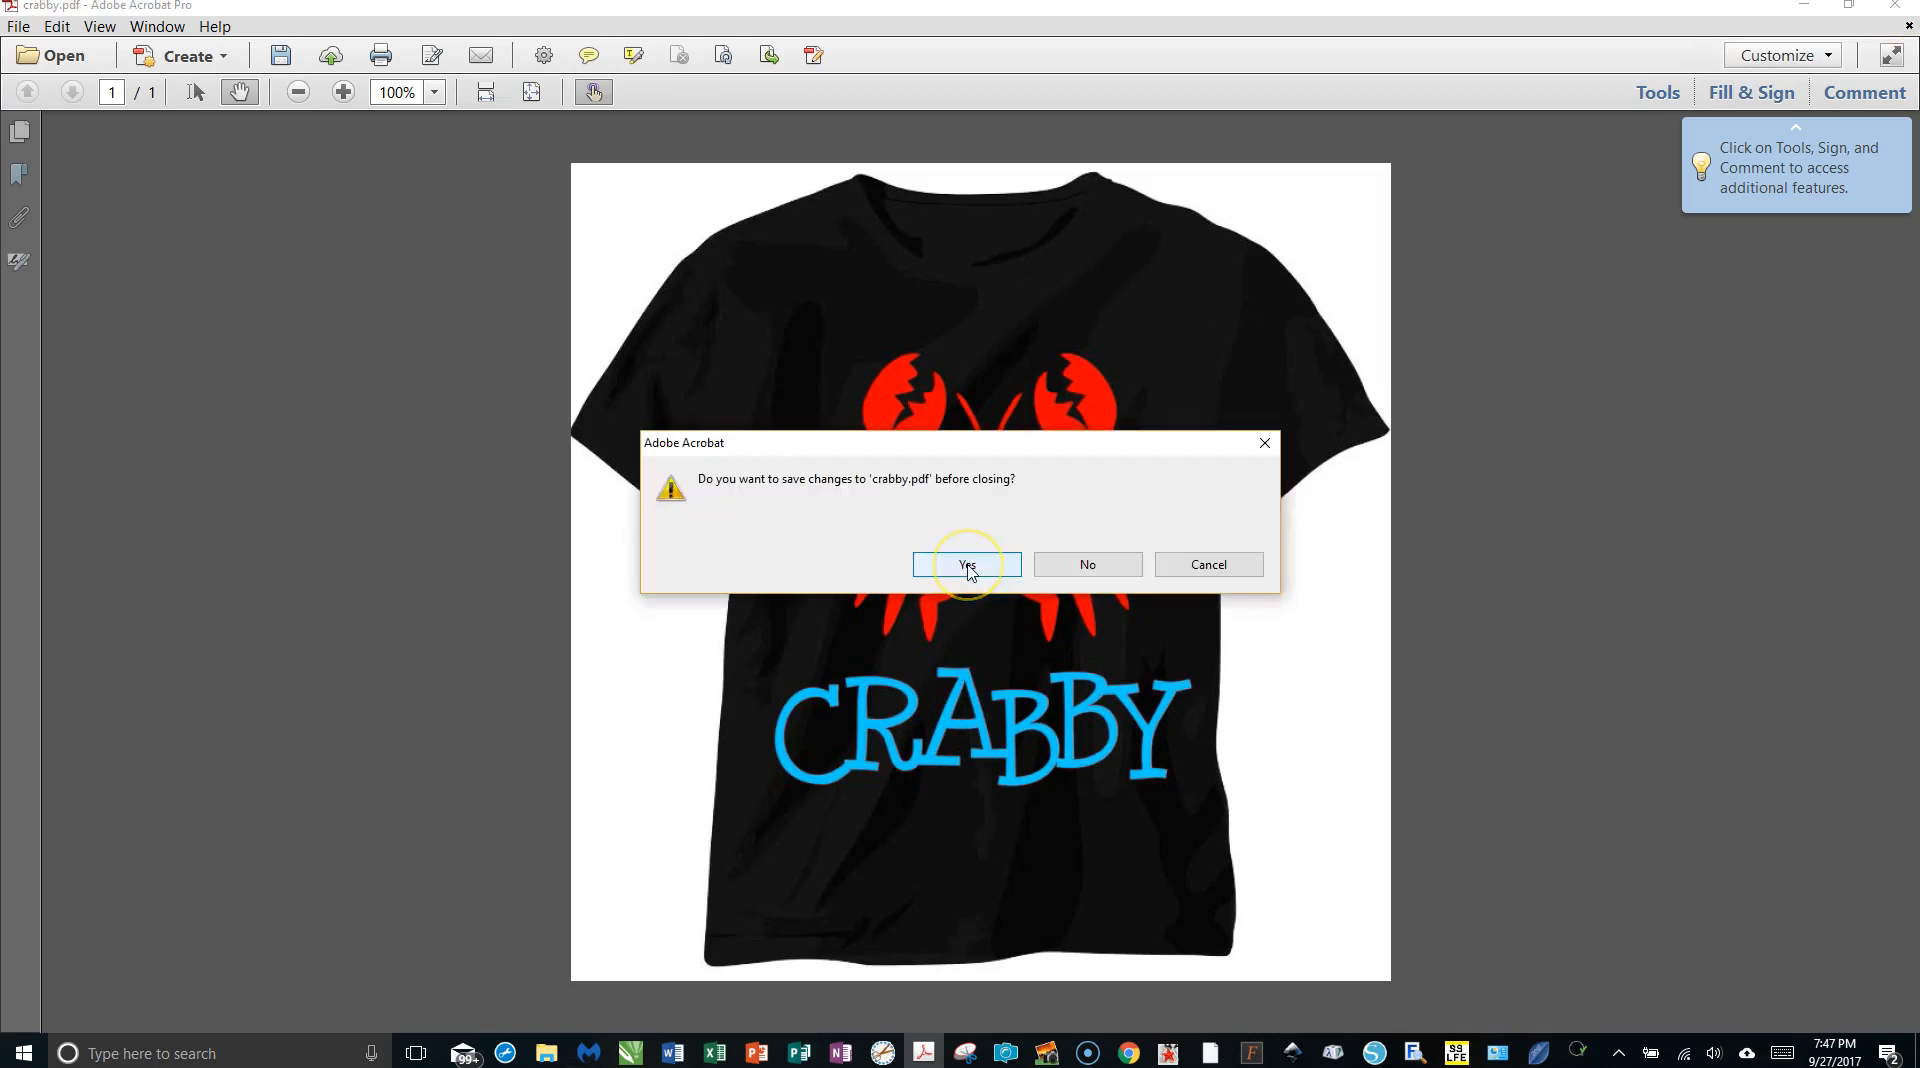
click(1048, 563)
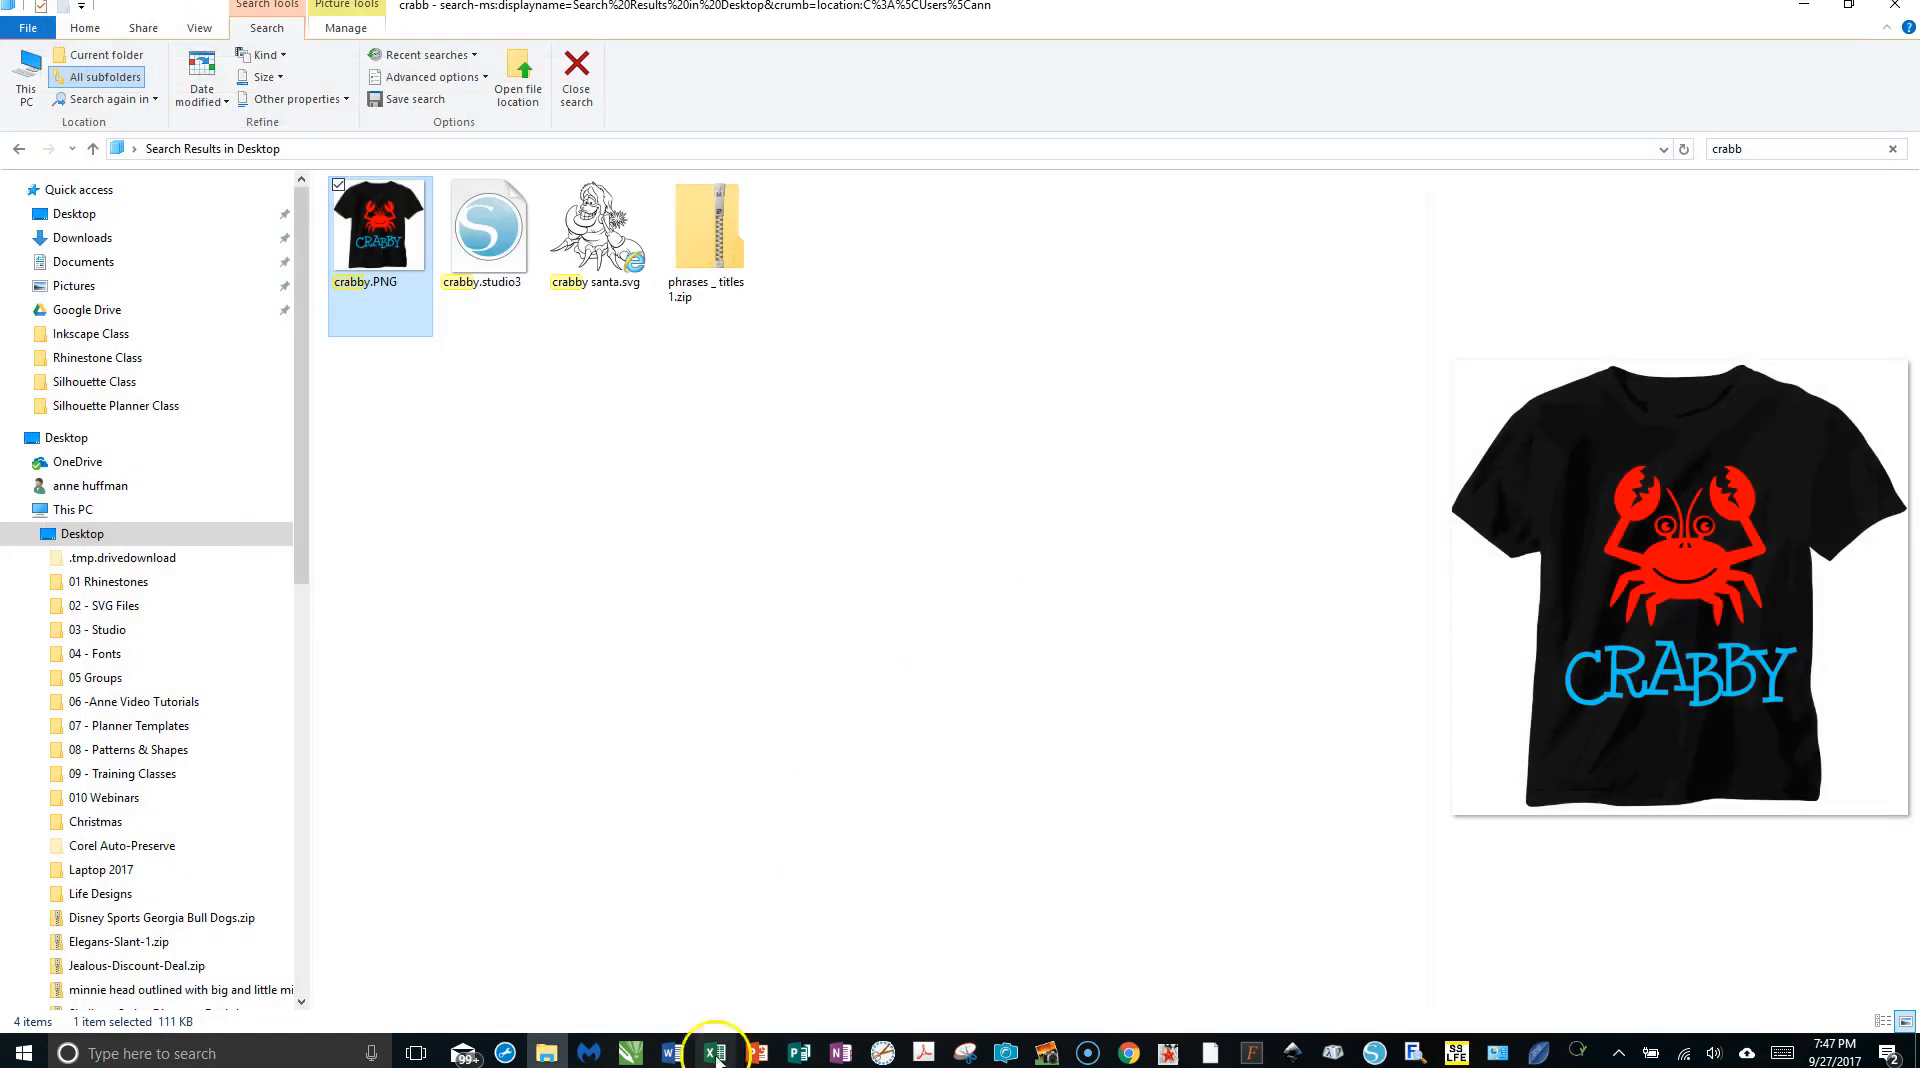
Print crabby.PNG as a full page photo on Letter paper with the Microsoft Print to PDF printer.
right_click(363, 232)
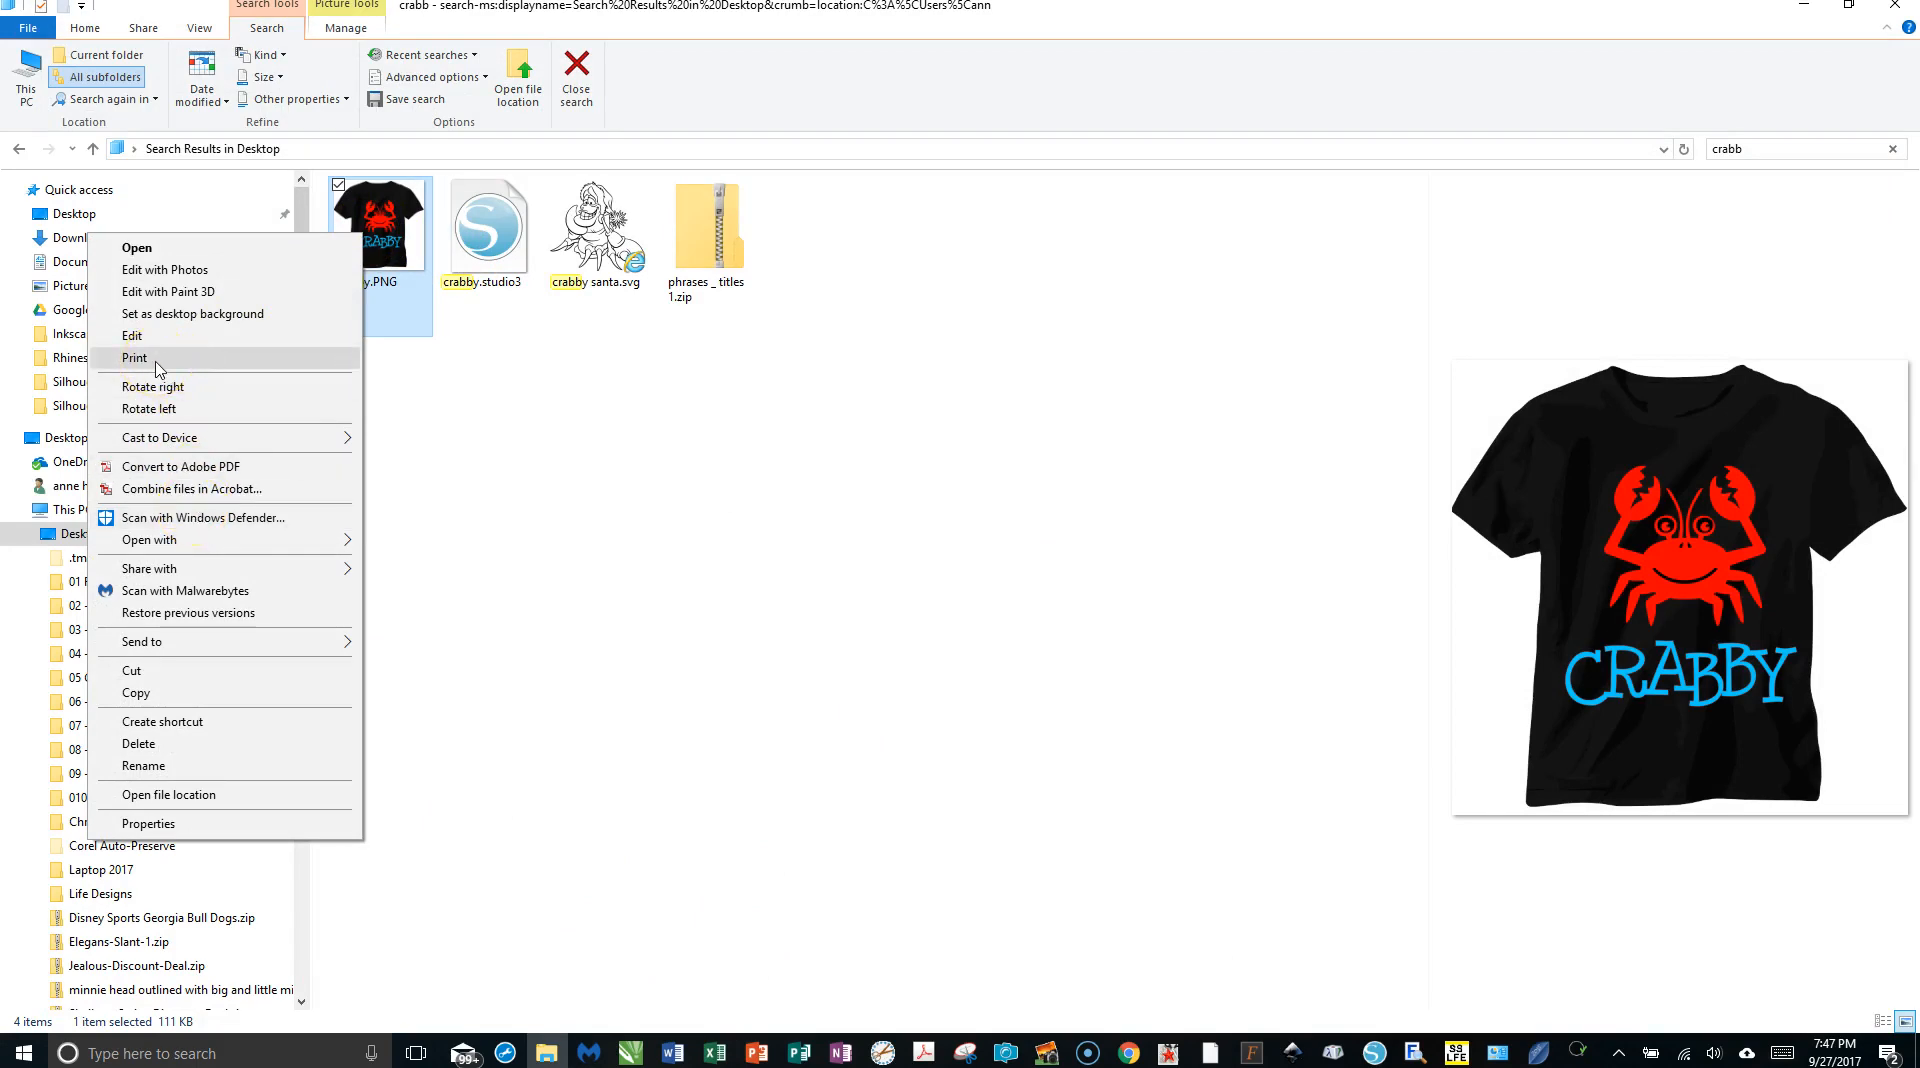
click(158, 369)
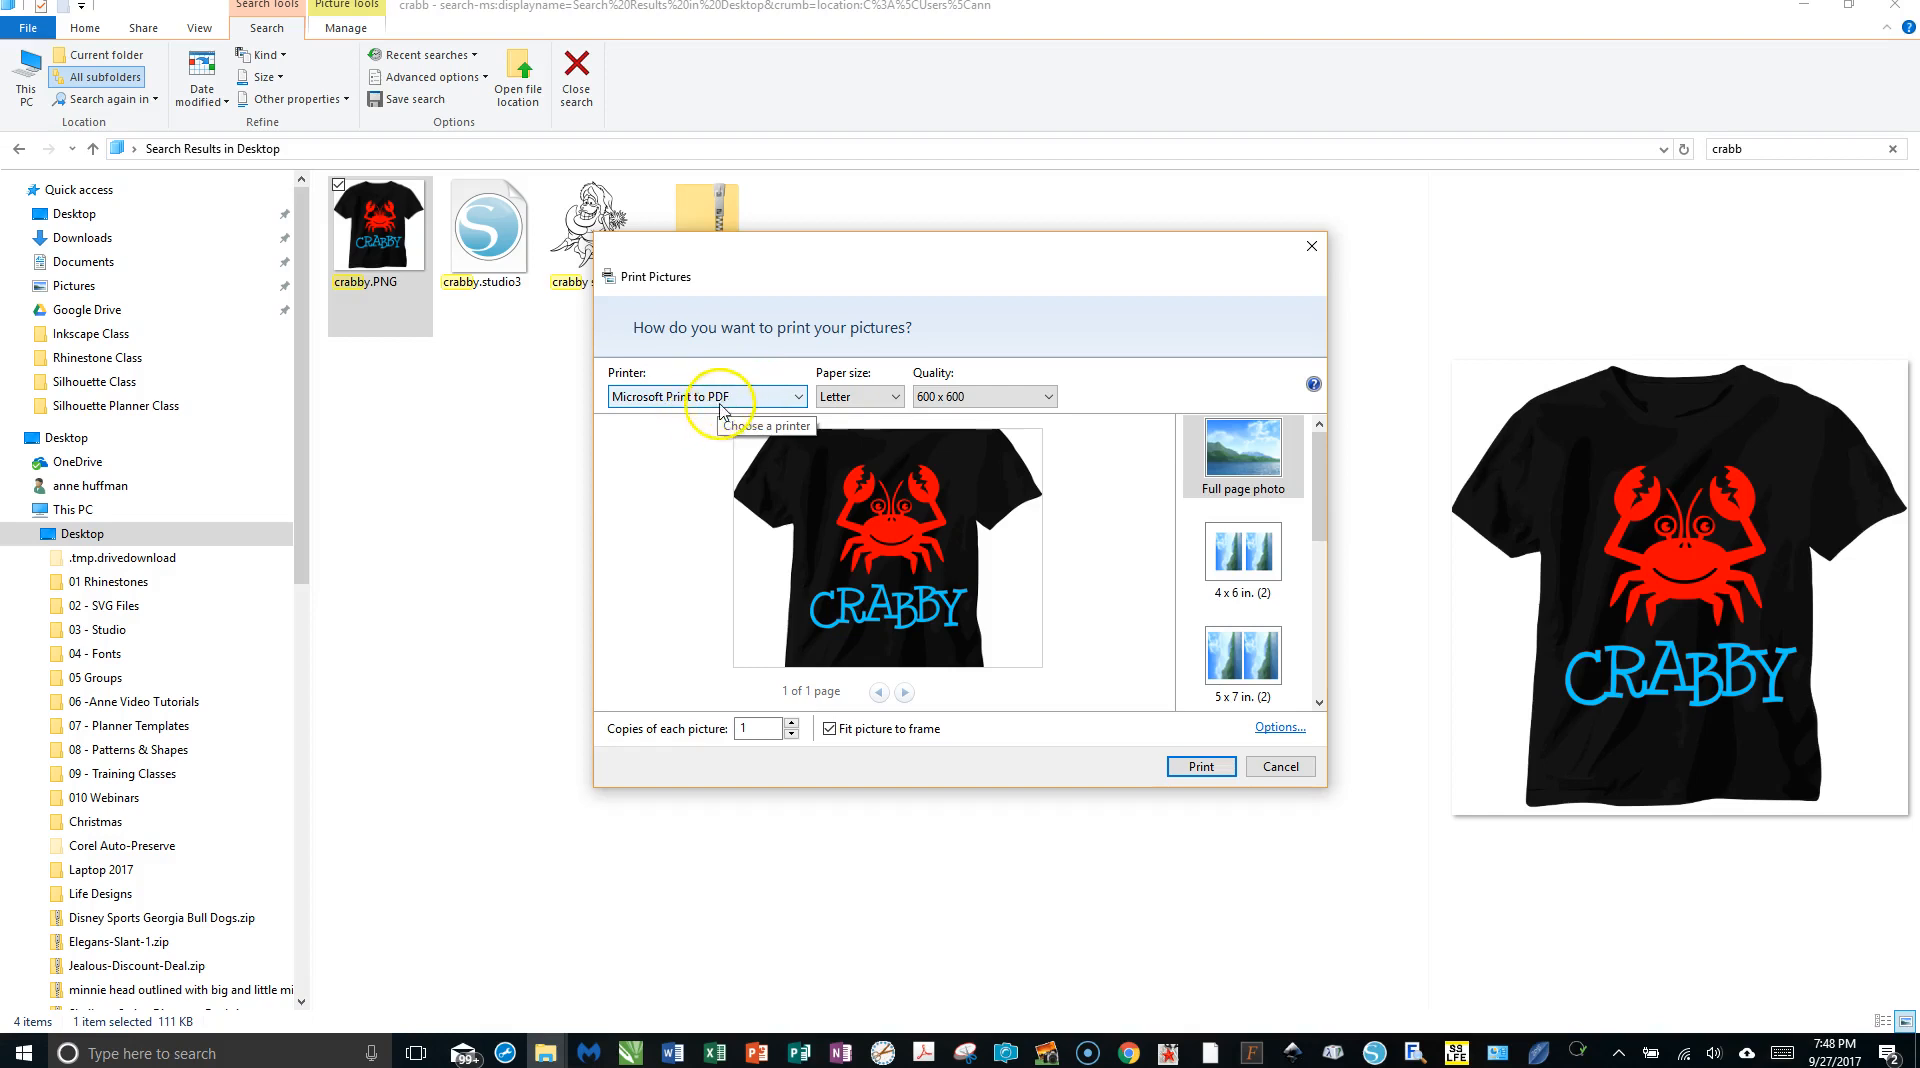
click(795, 398)
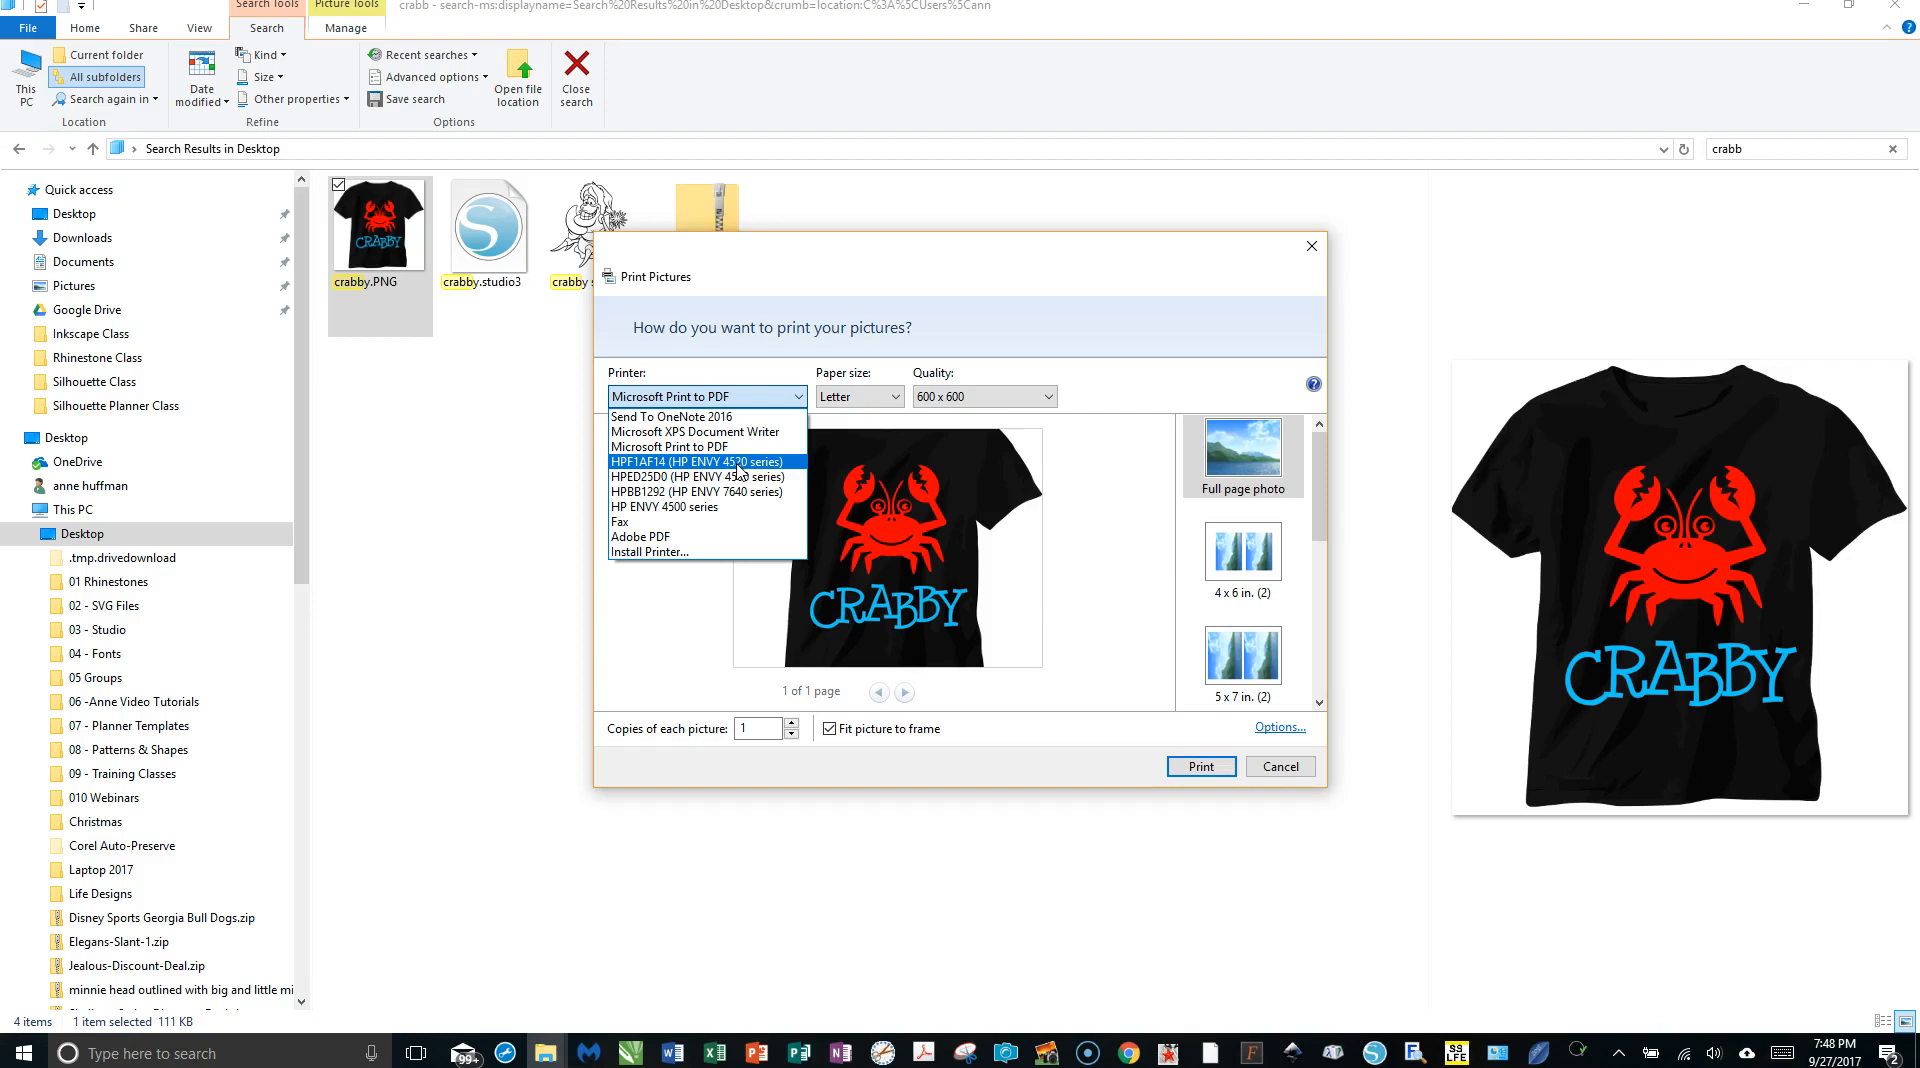
click(711, 455)
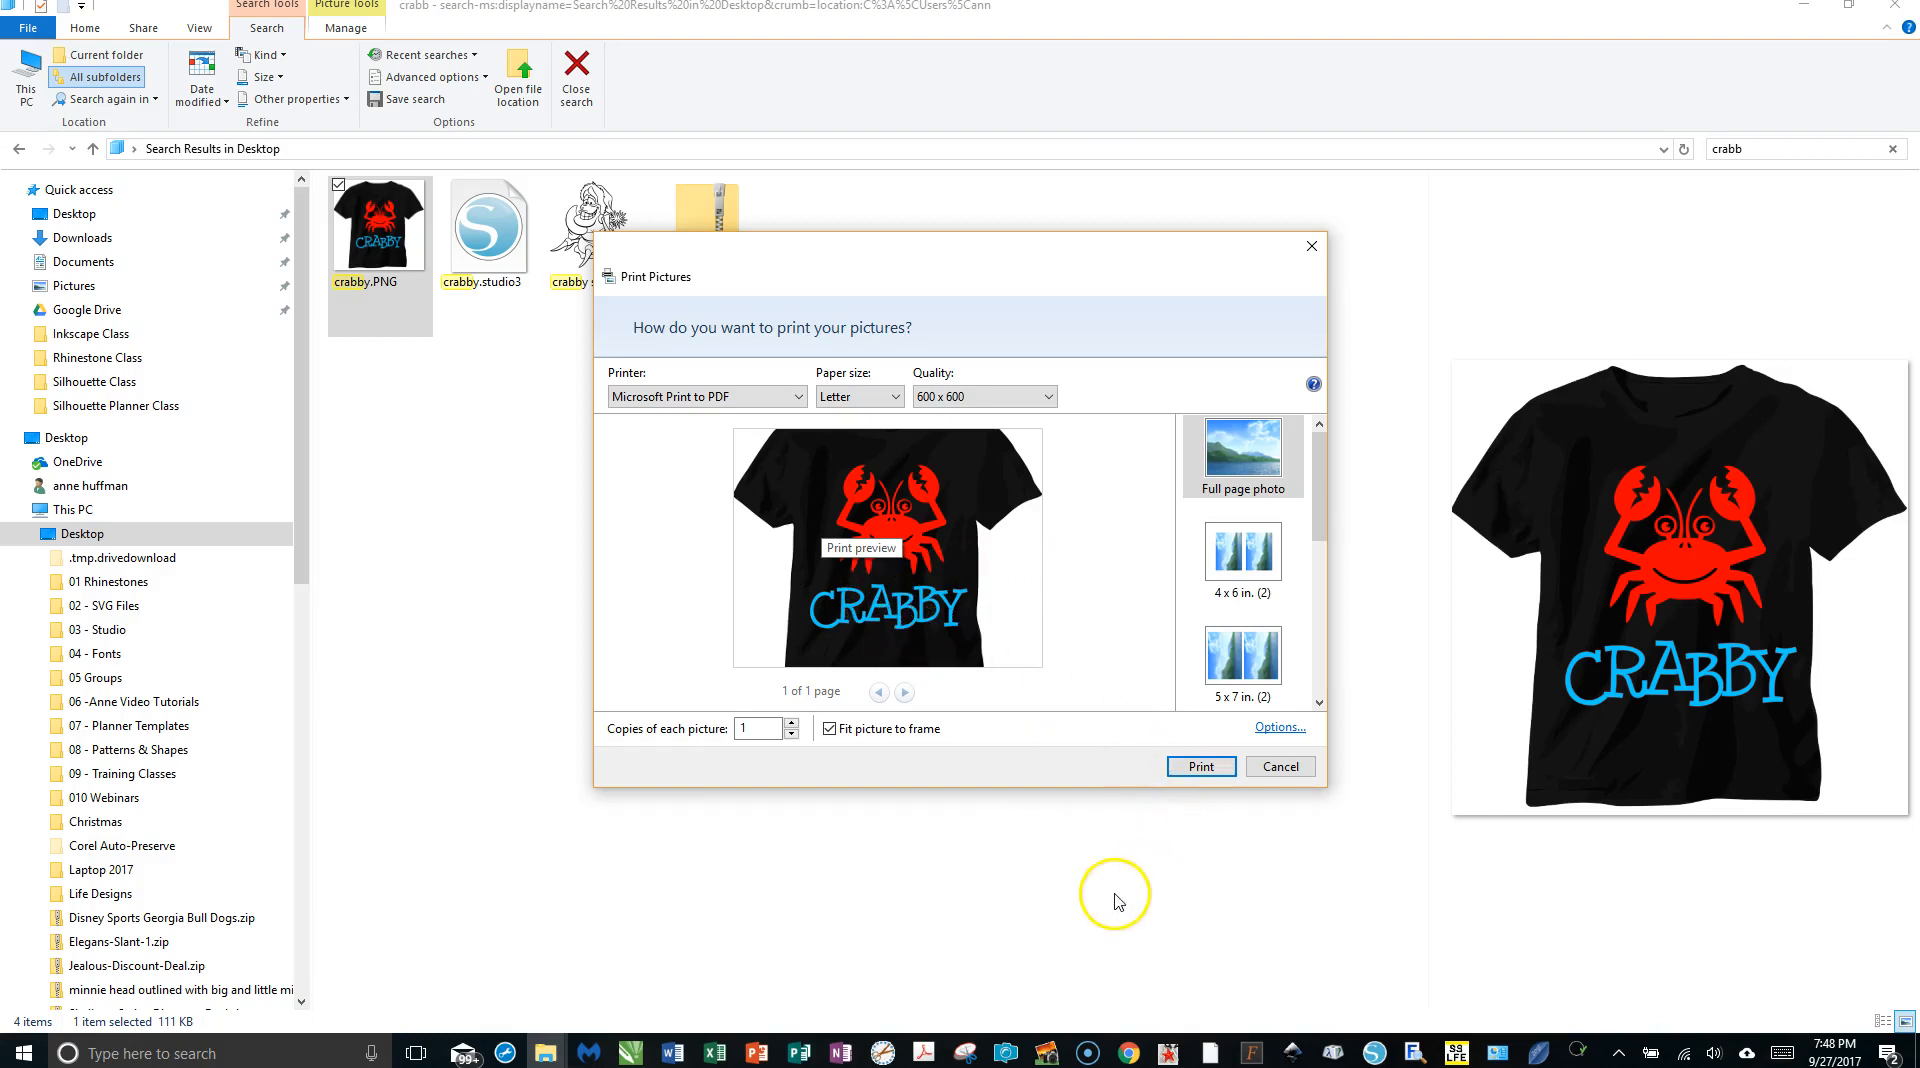
click(1201, 767)
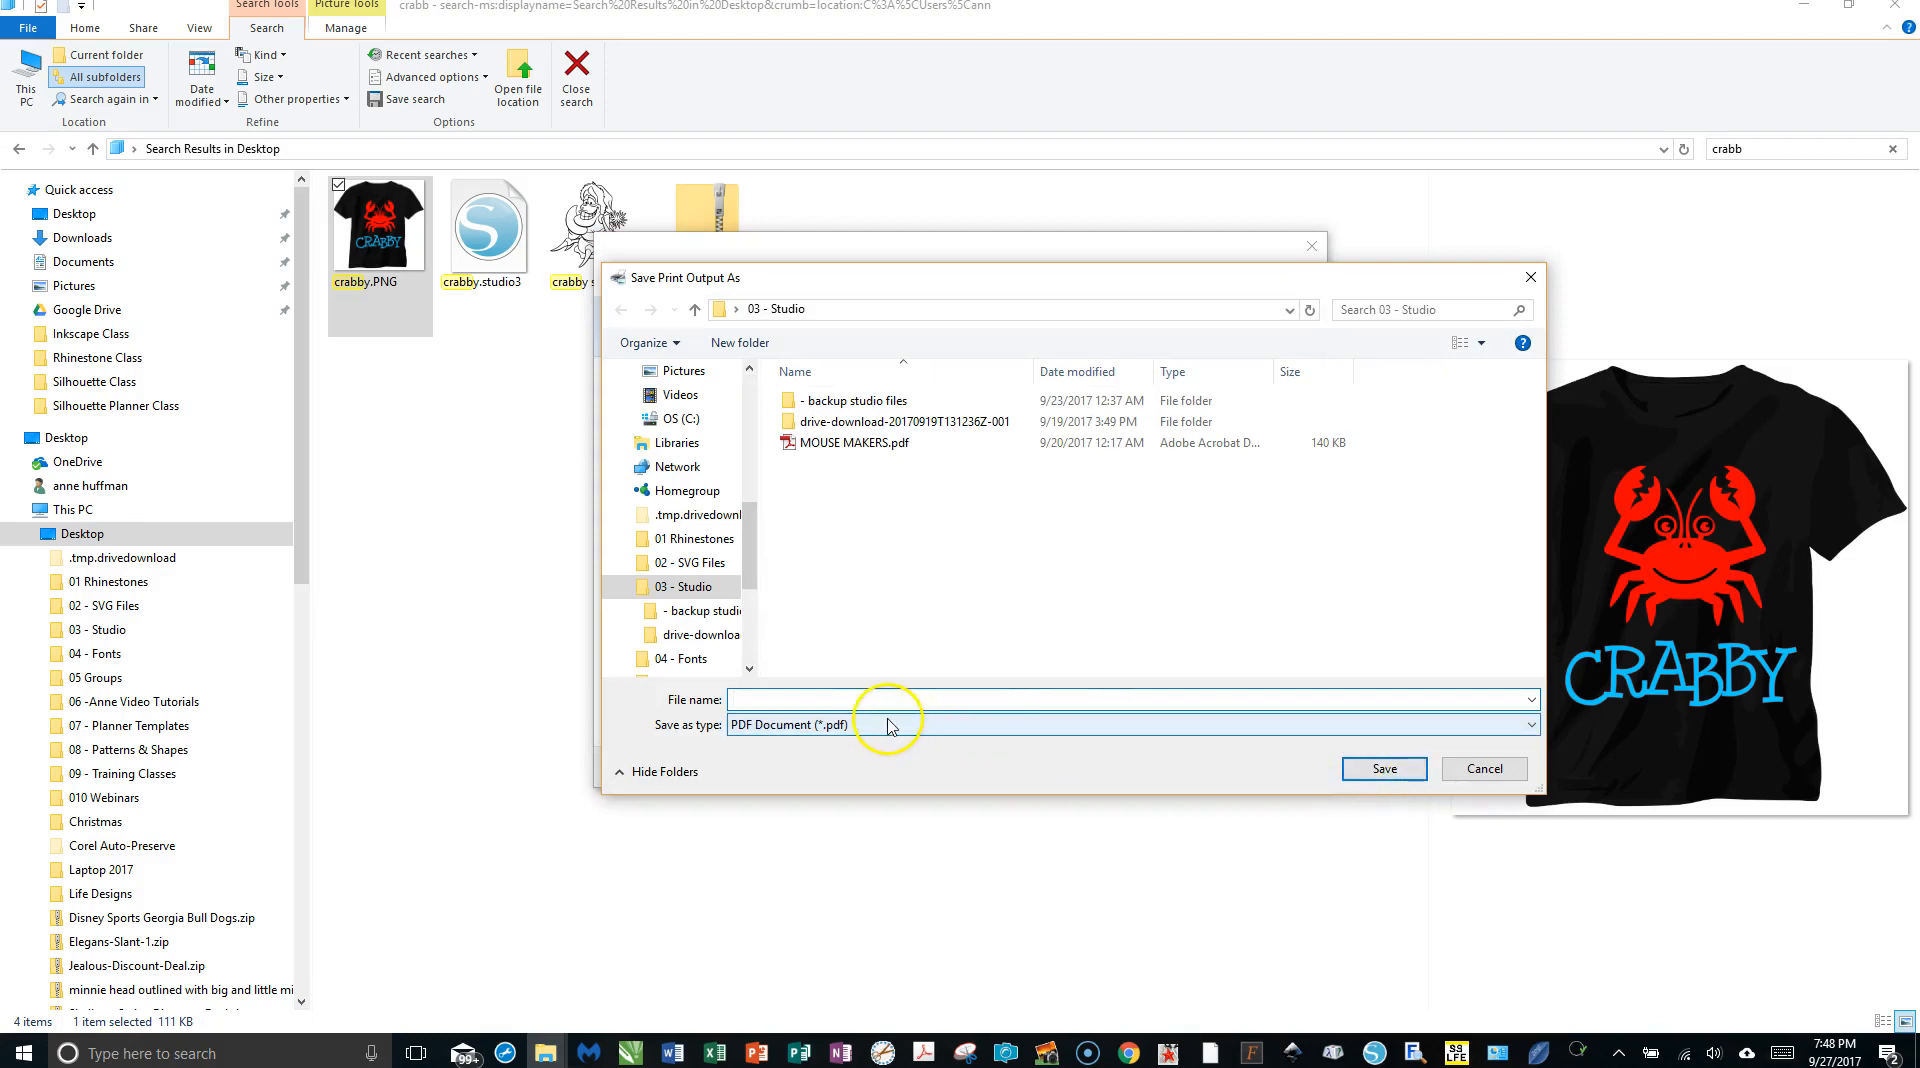
Save the print output to the Desktop as a PDF named crabby 2 and preview that file.
text(c)
text(abb)
key(BackSpace)
key(BackSpace)
text(rabby 2)
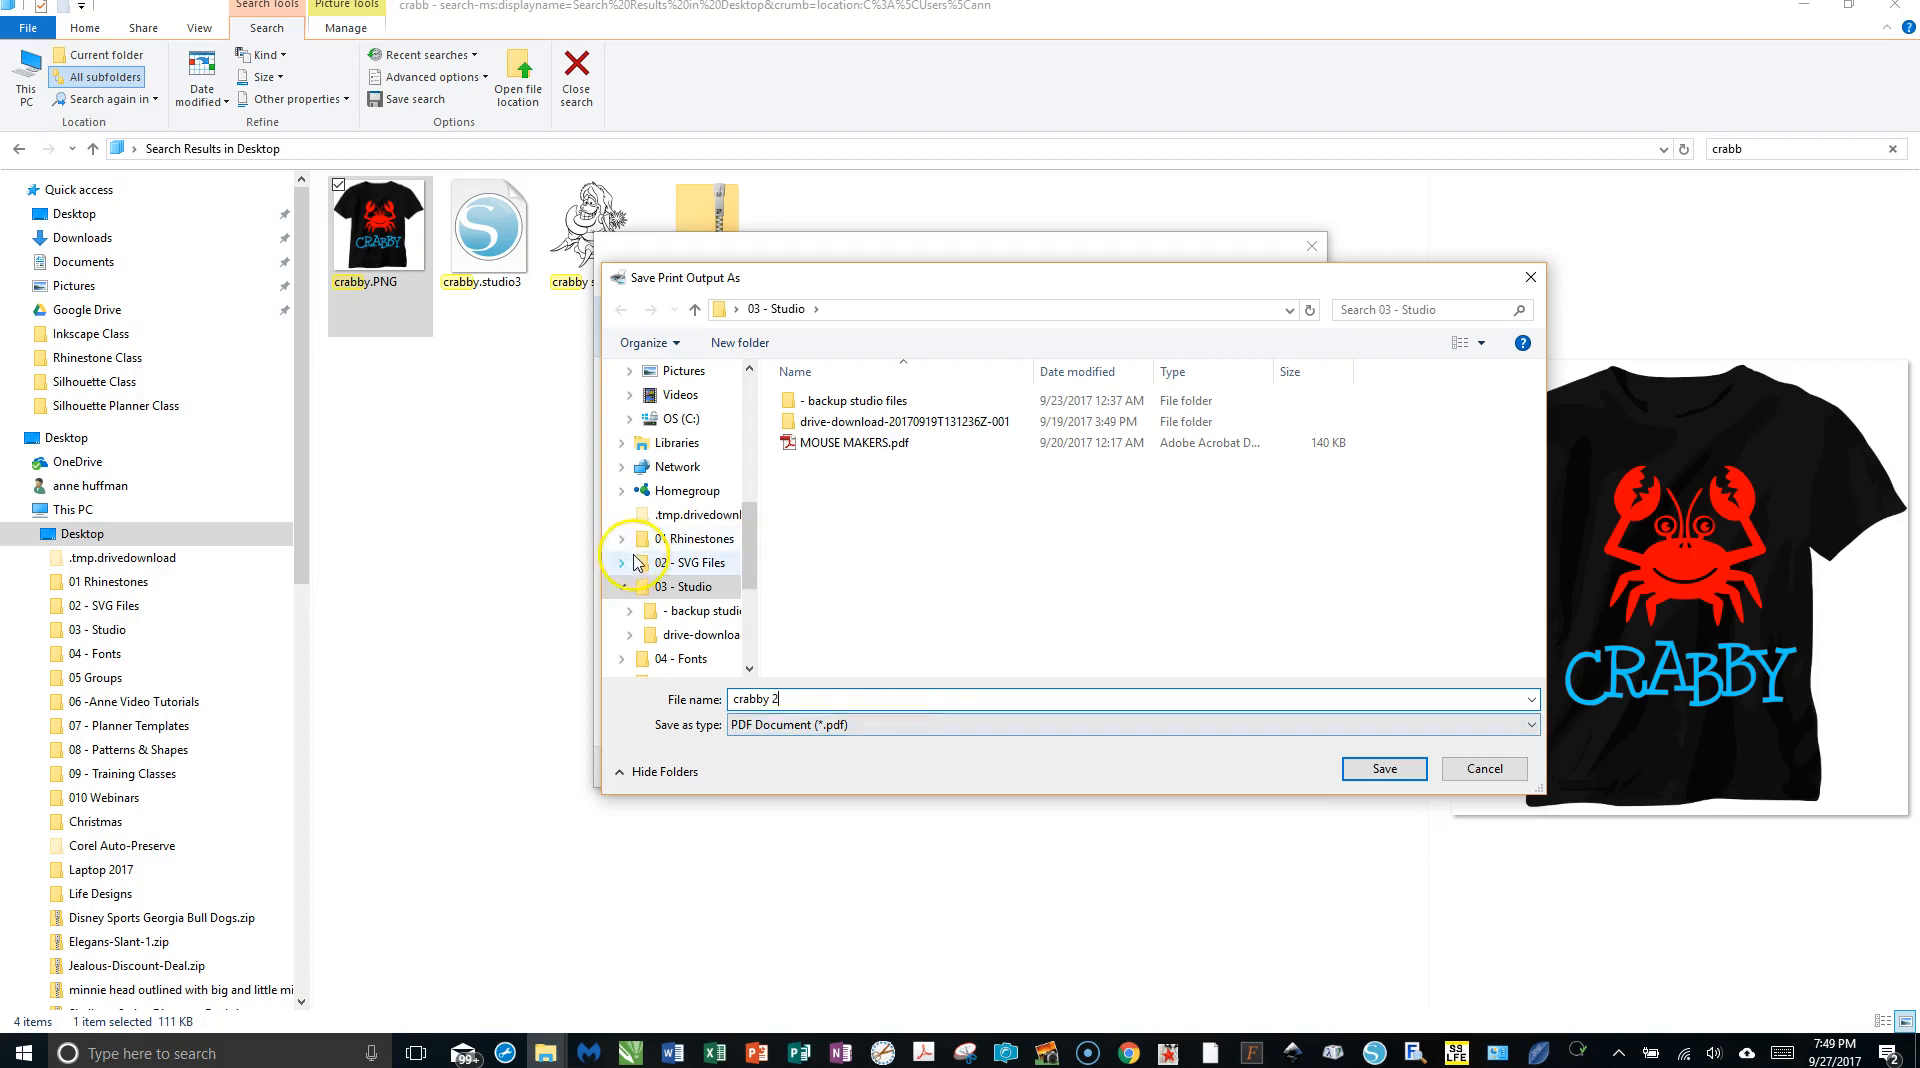
scroll(697, 577, down, 1)
scroll(696, 578, up, 5)
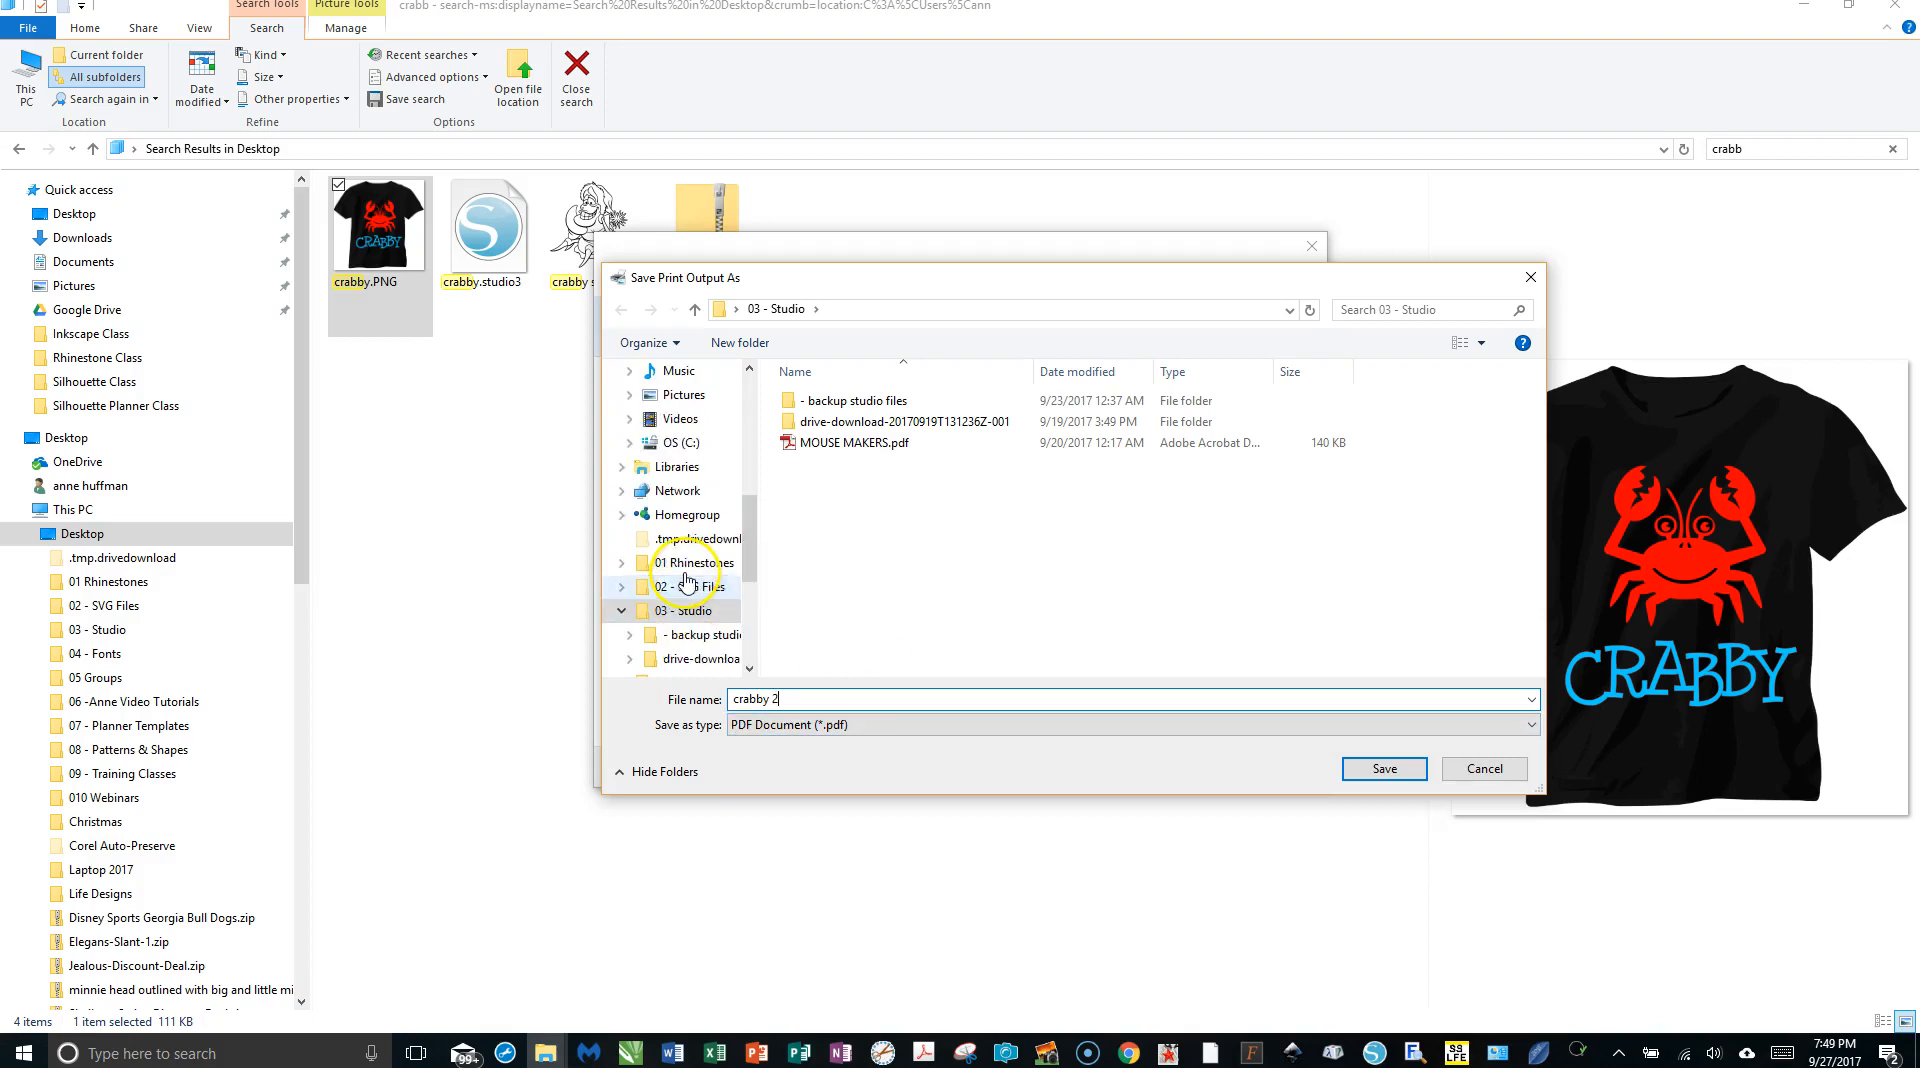
click(672, 550)
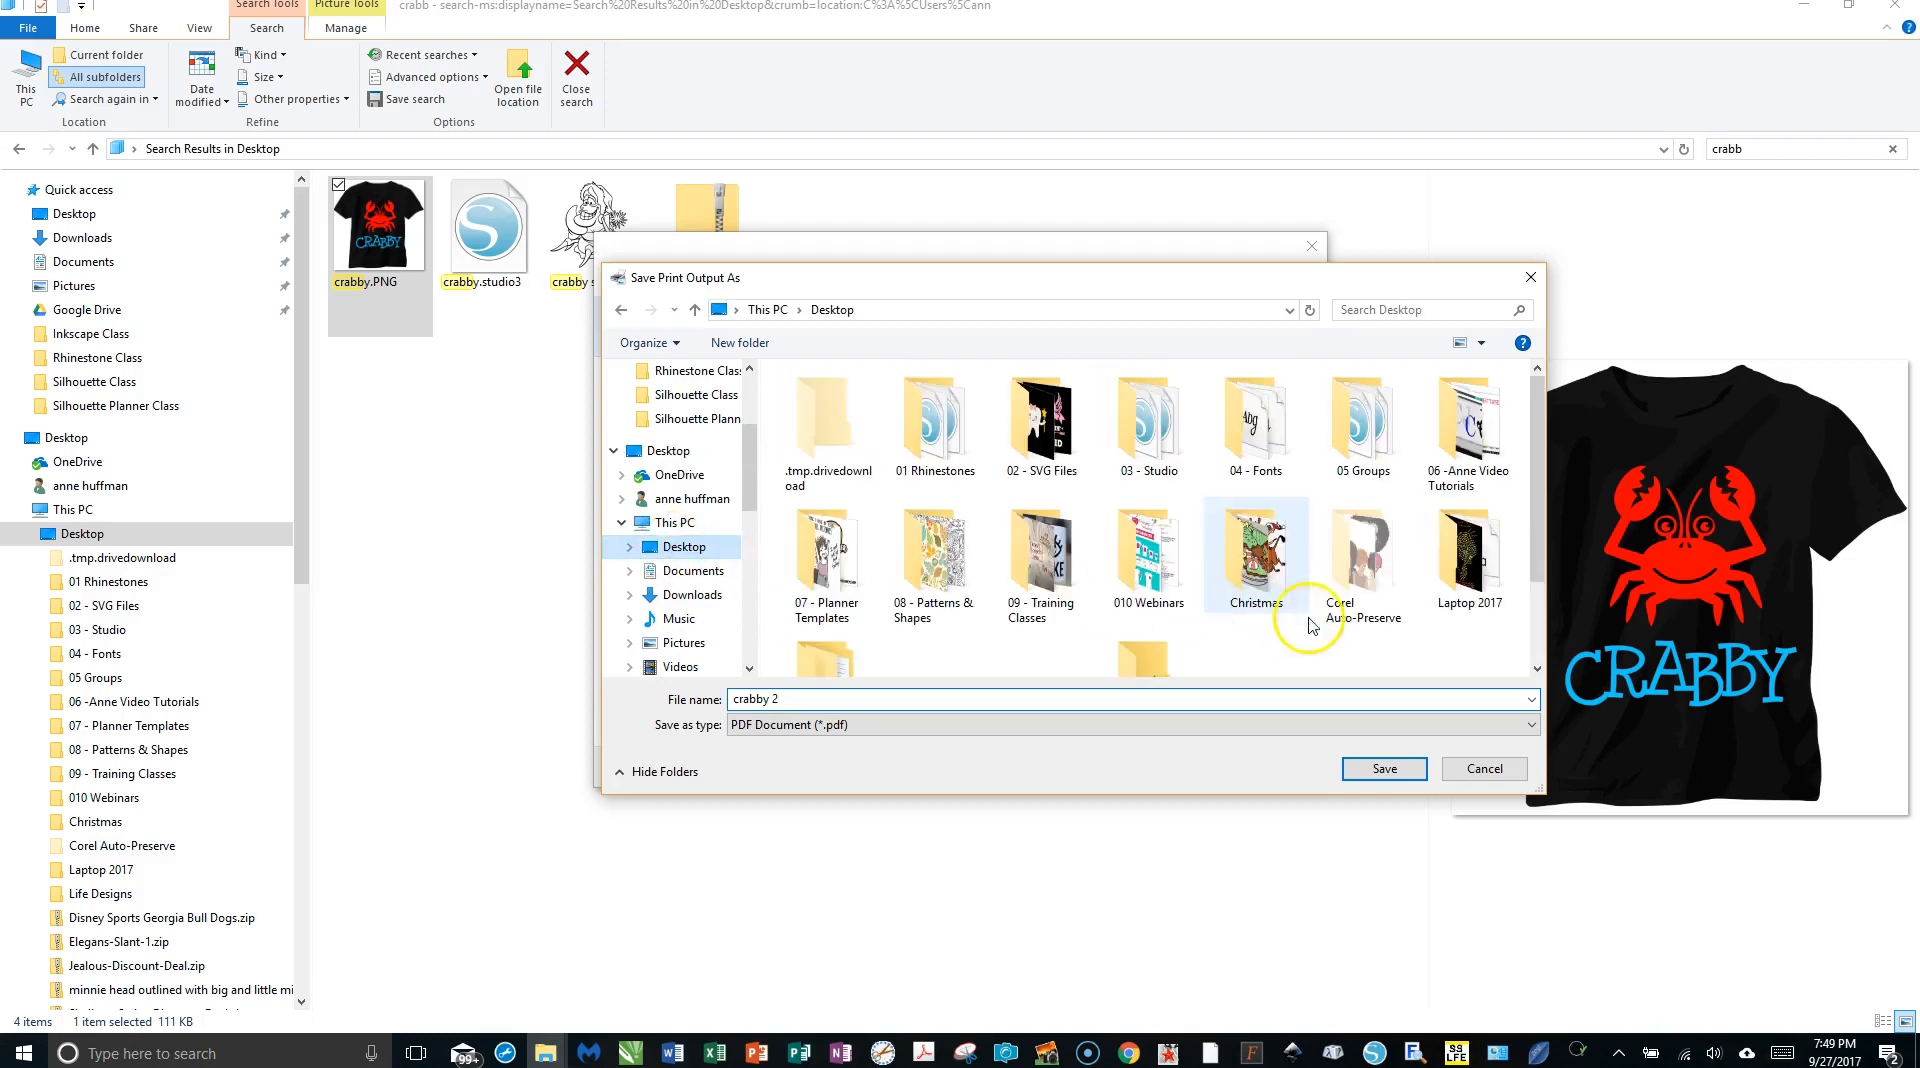
click(1383, 769)
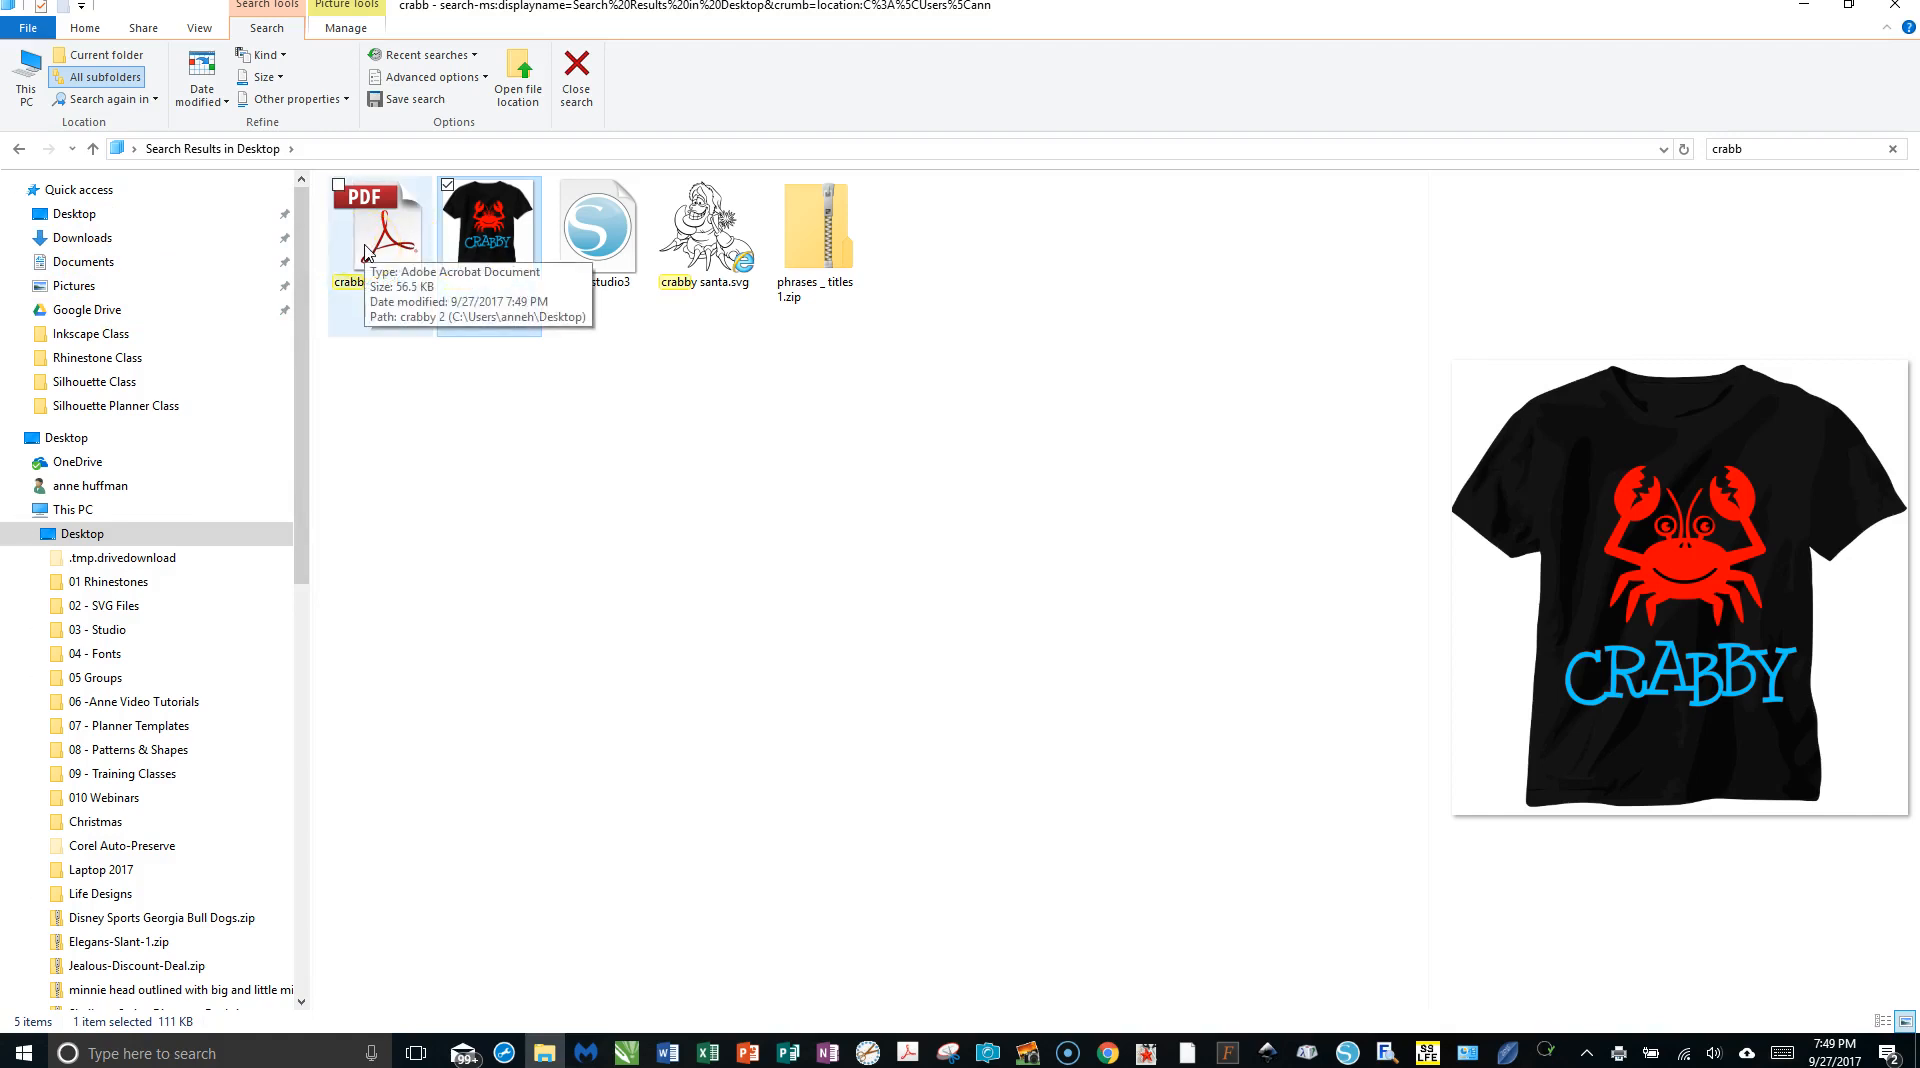
click(392, 272)
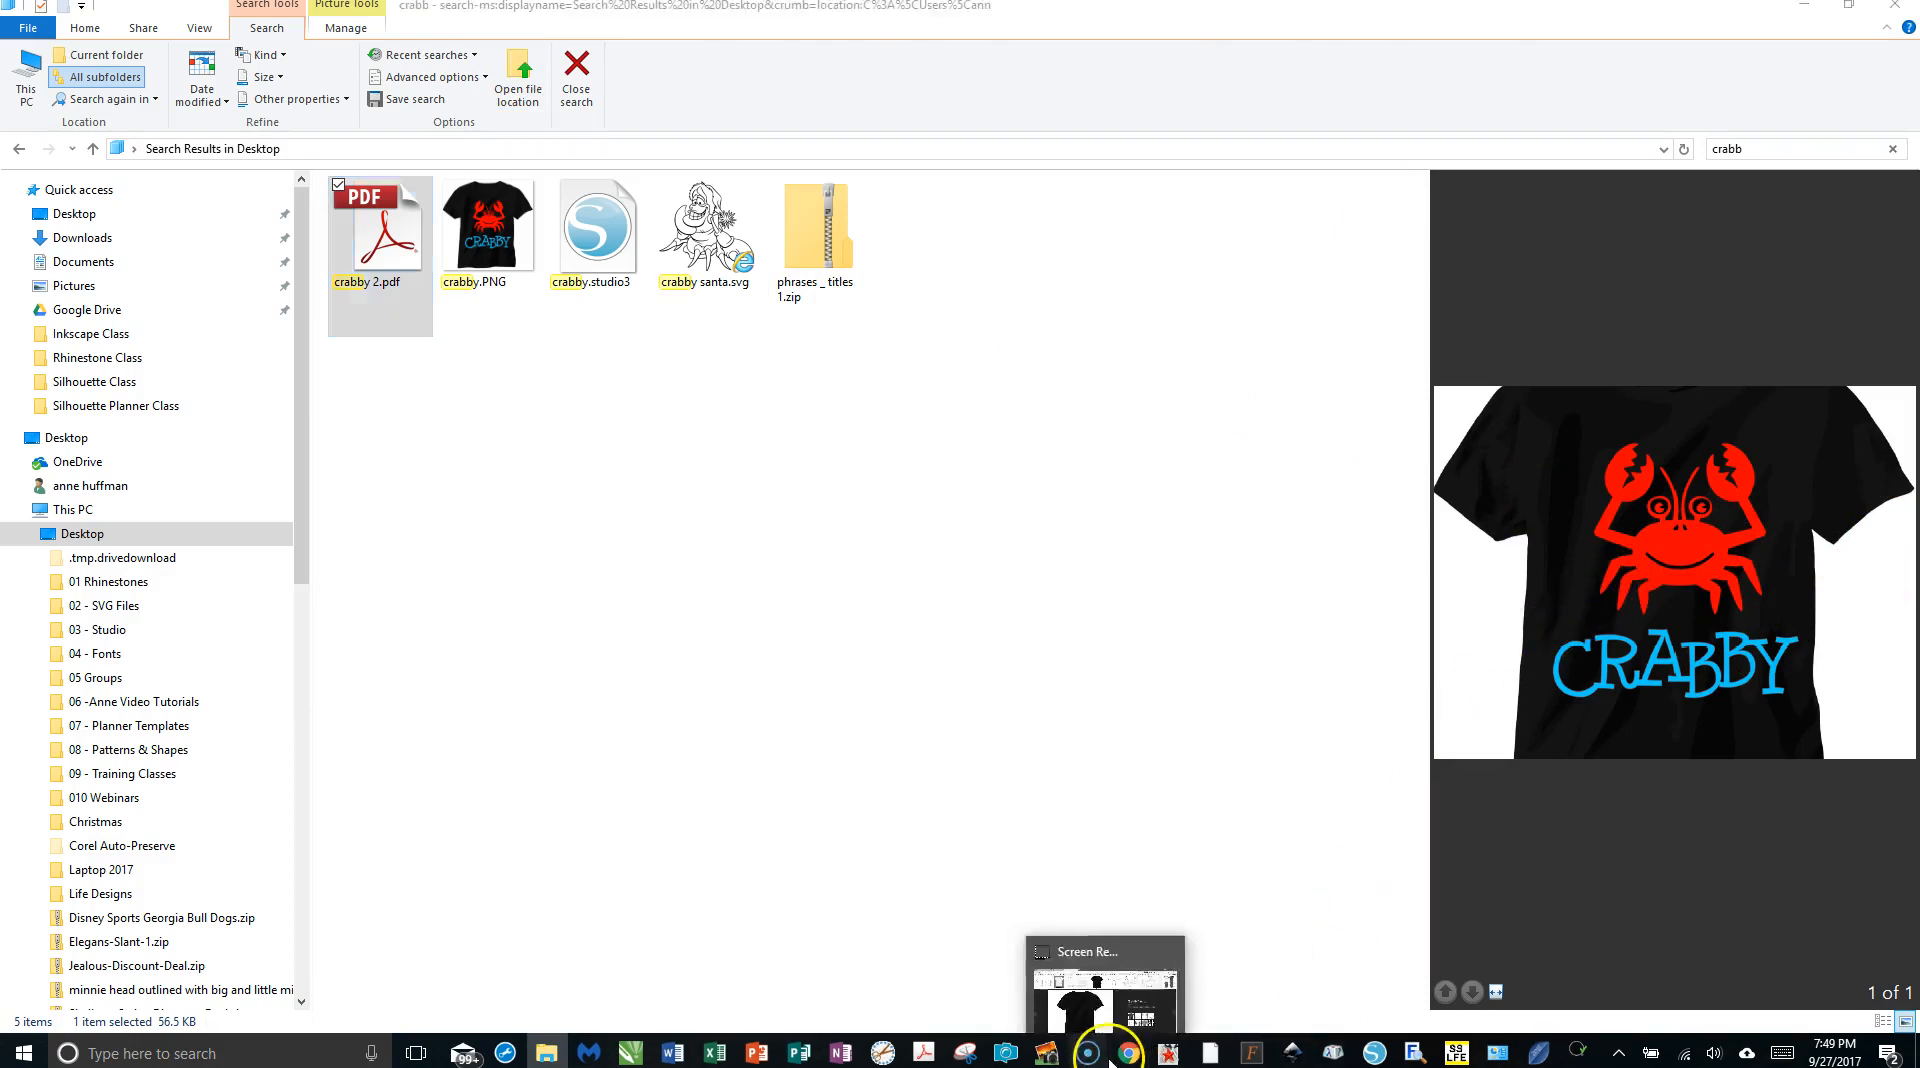
Switch to Chrome, search Google for "bullzip pdf printer", and show all web results instead of images.
click(1112, 1058)
click(1117, 1060)
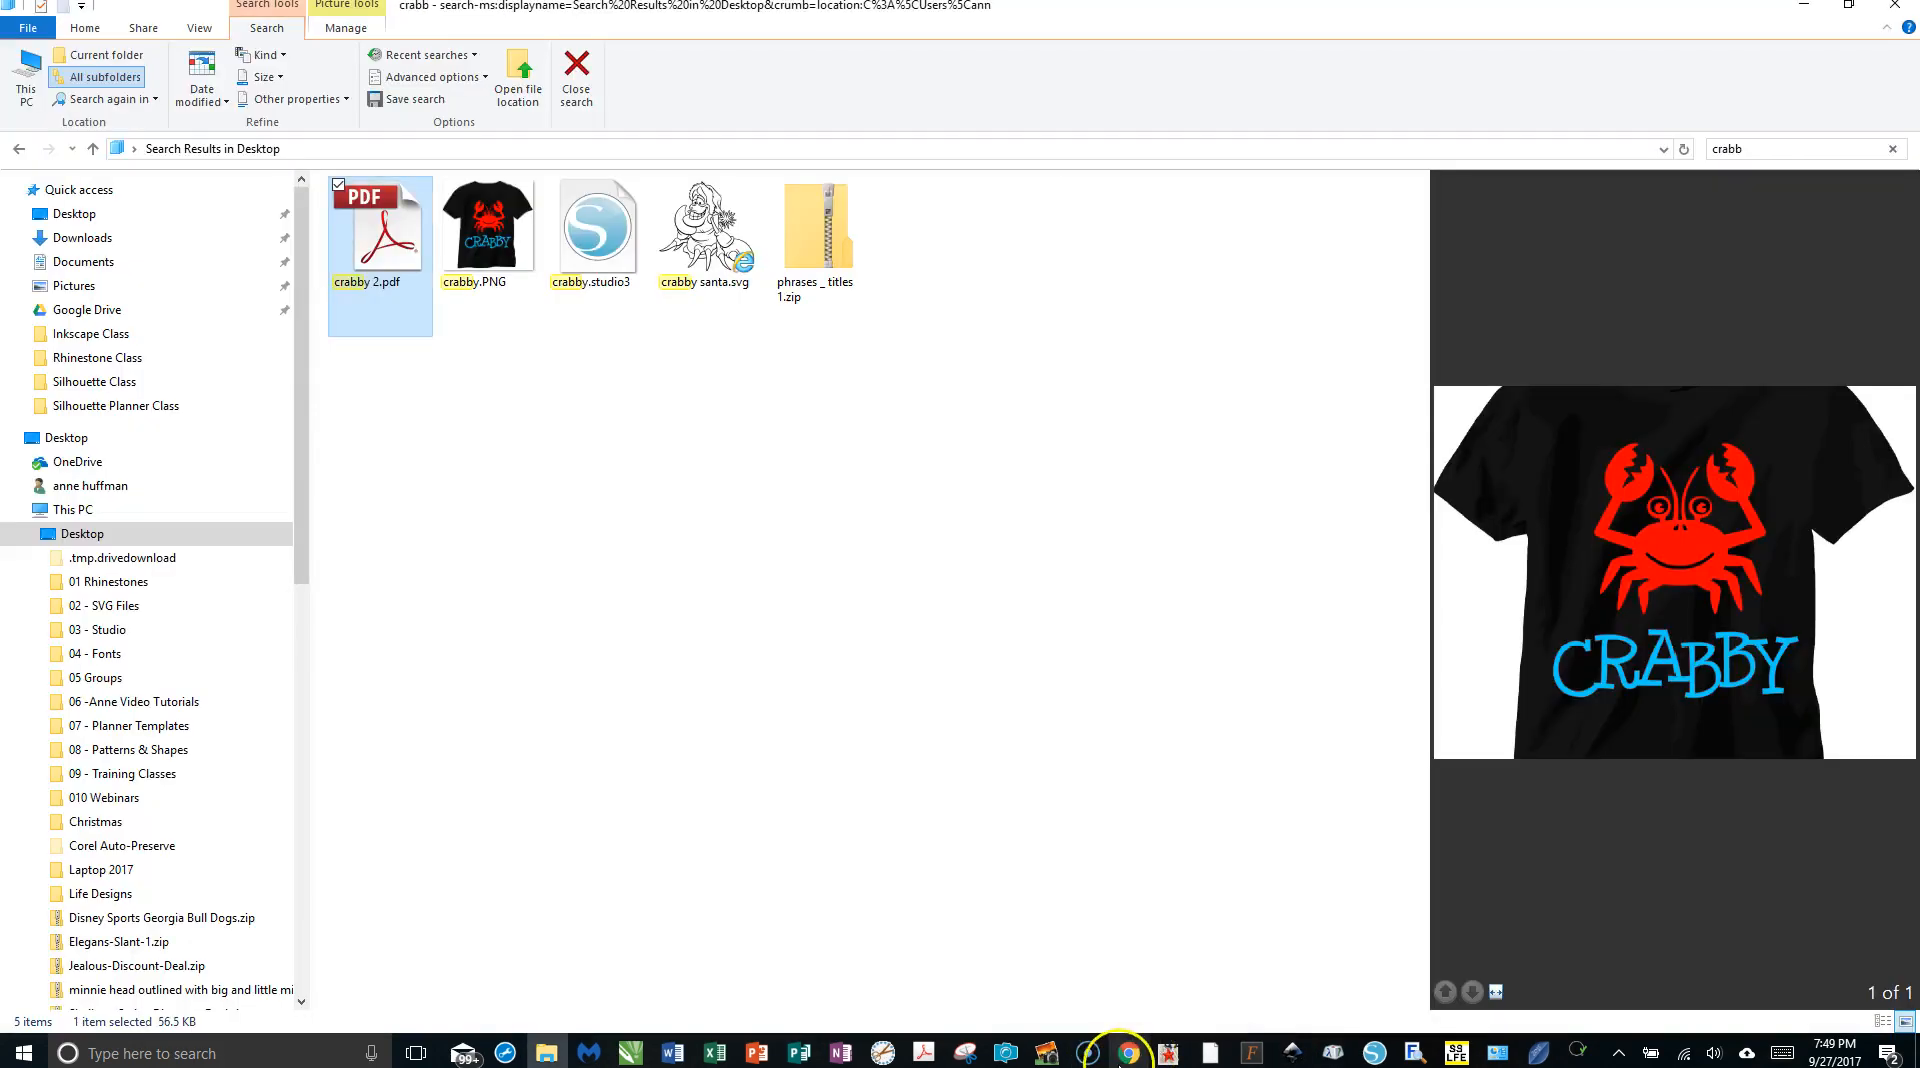
click(1124, 1058)
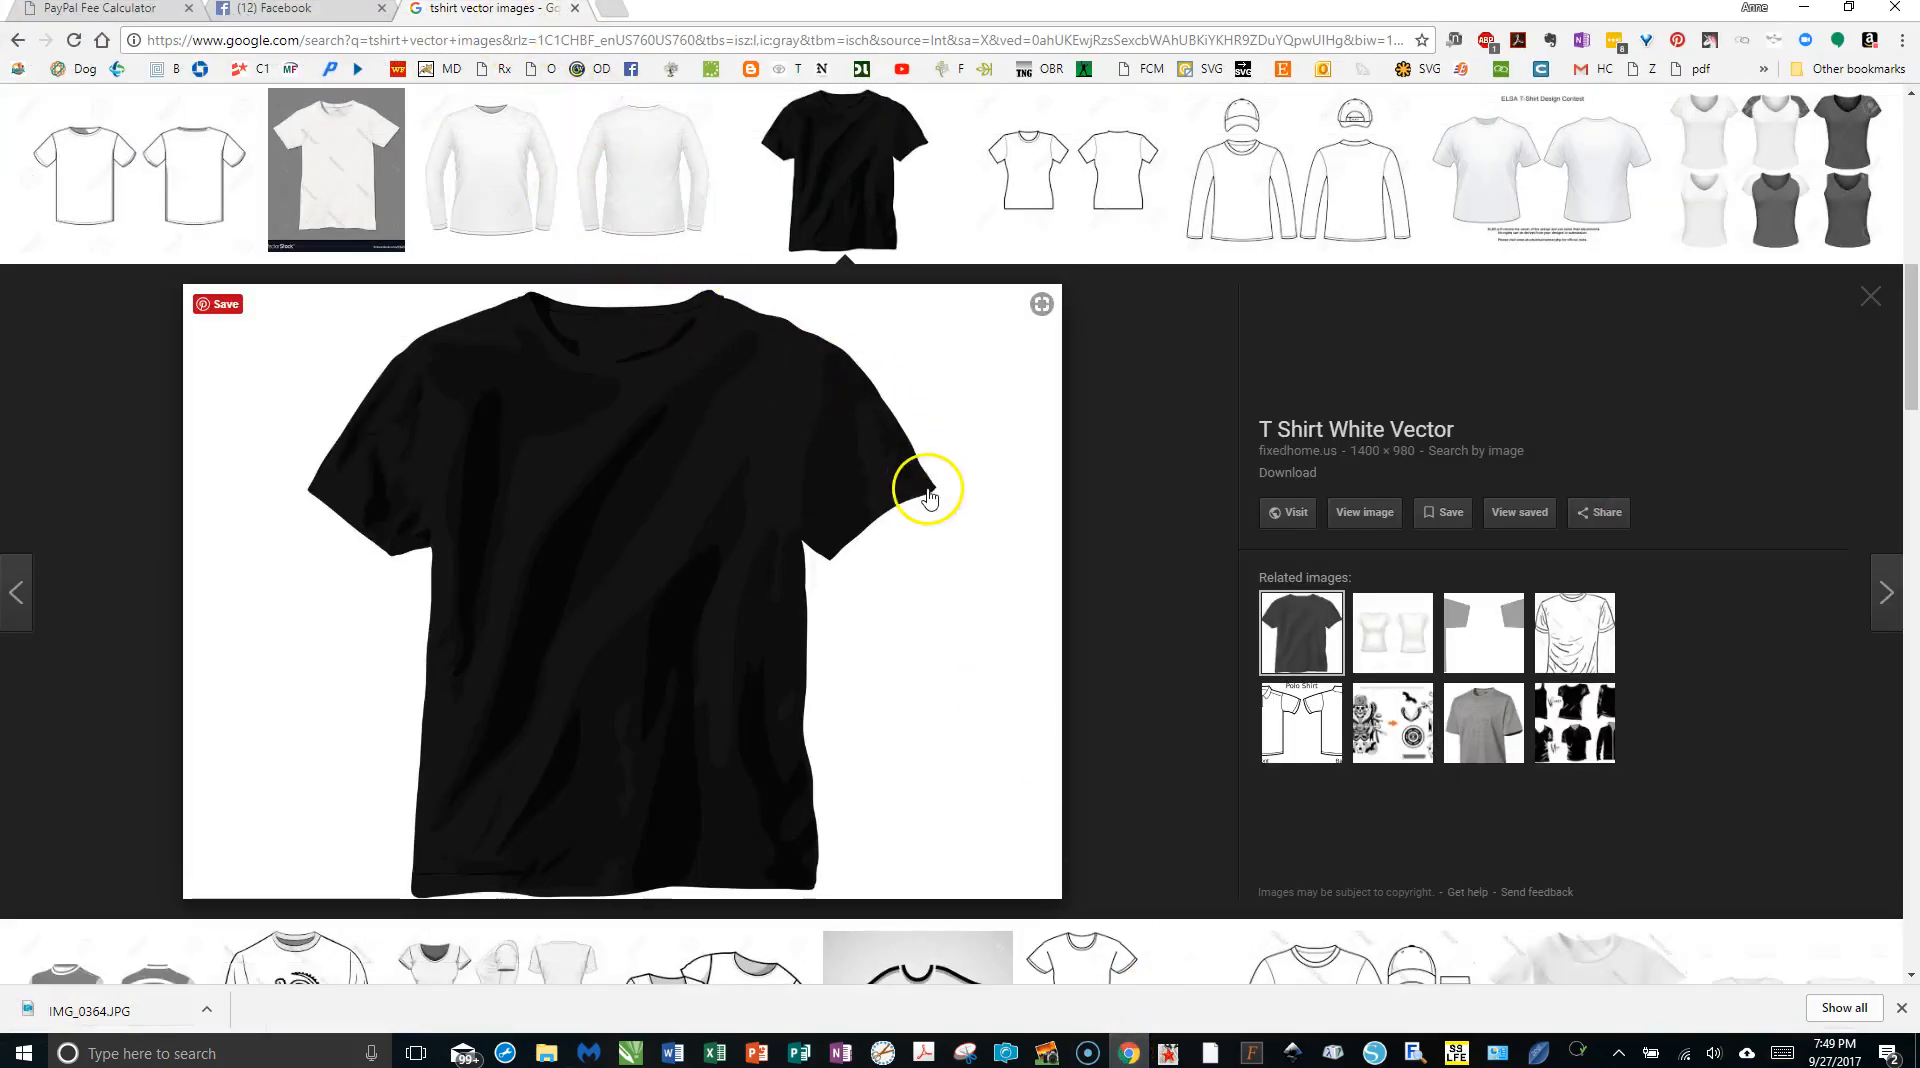
scroll(921, 493, down, 3)
scroll(938, 190, up, 10)
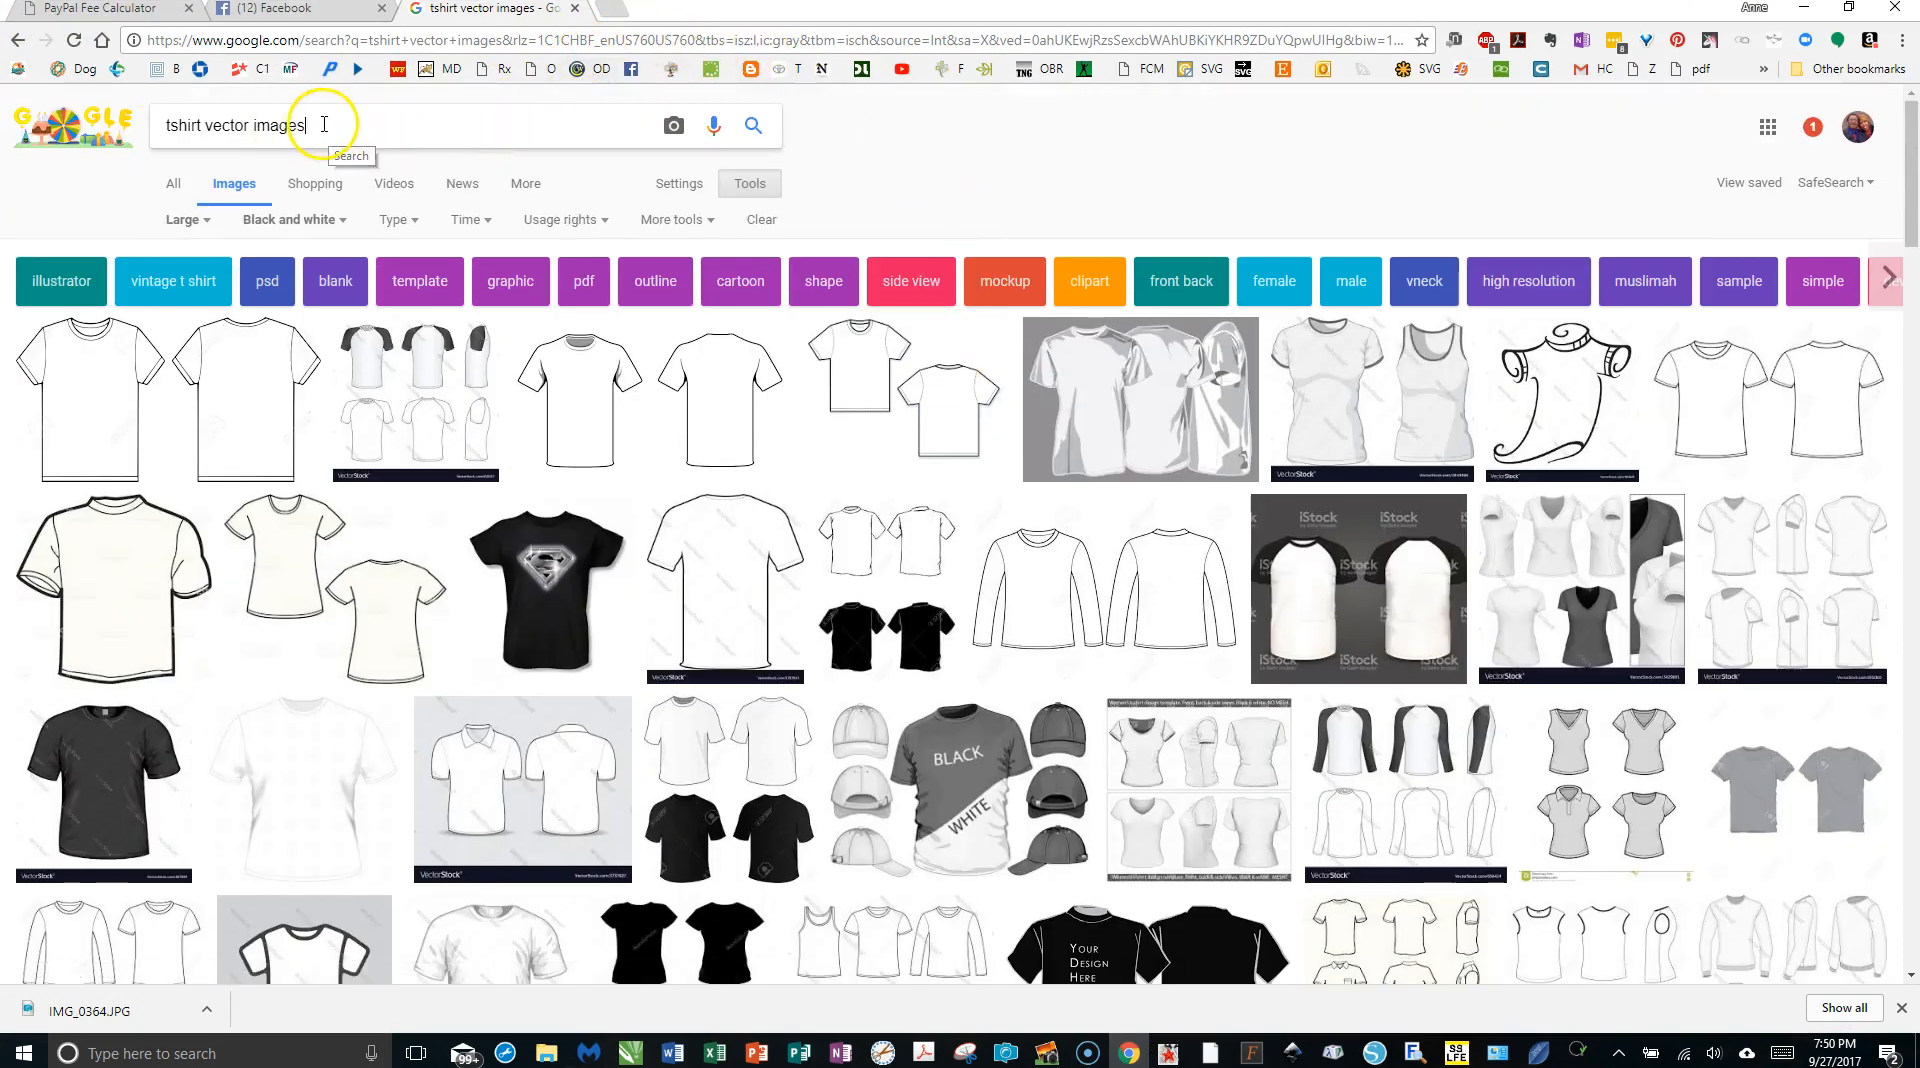
drag(324, 124, 88, 127)
text(bullzip)
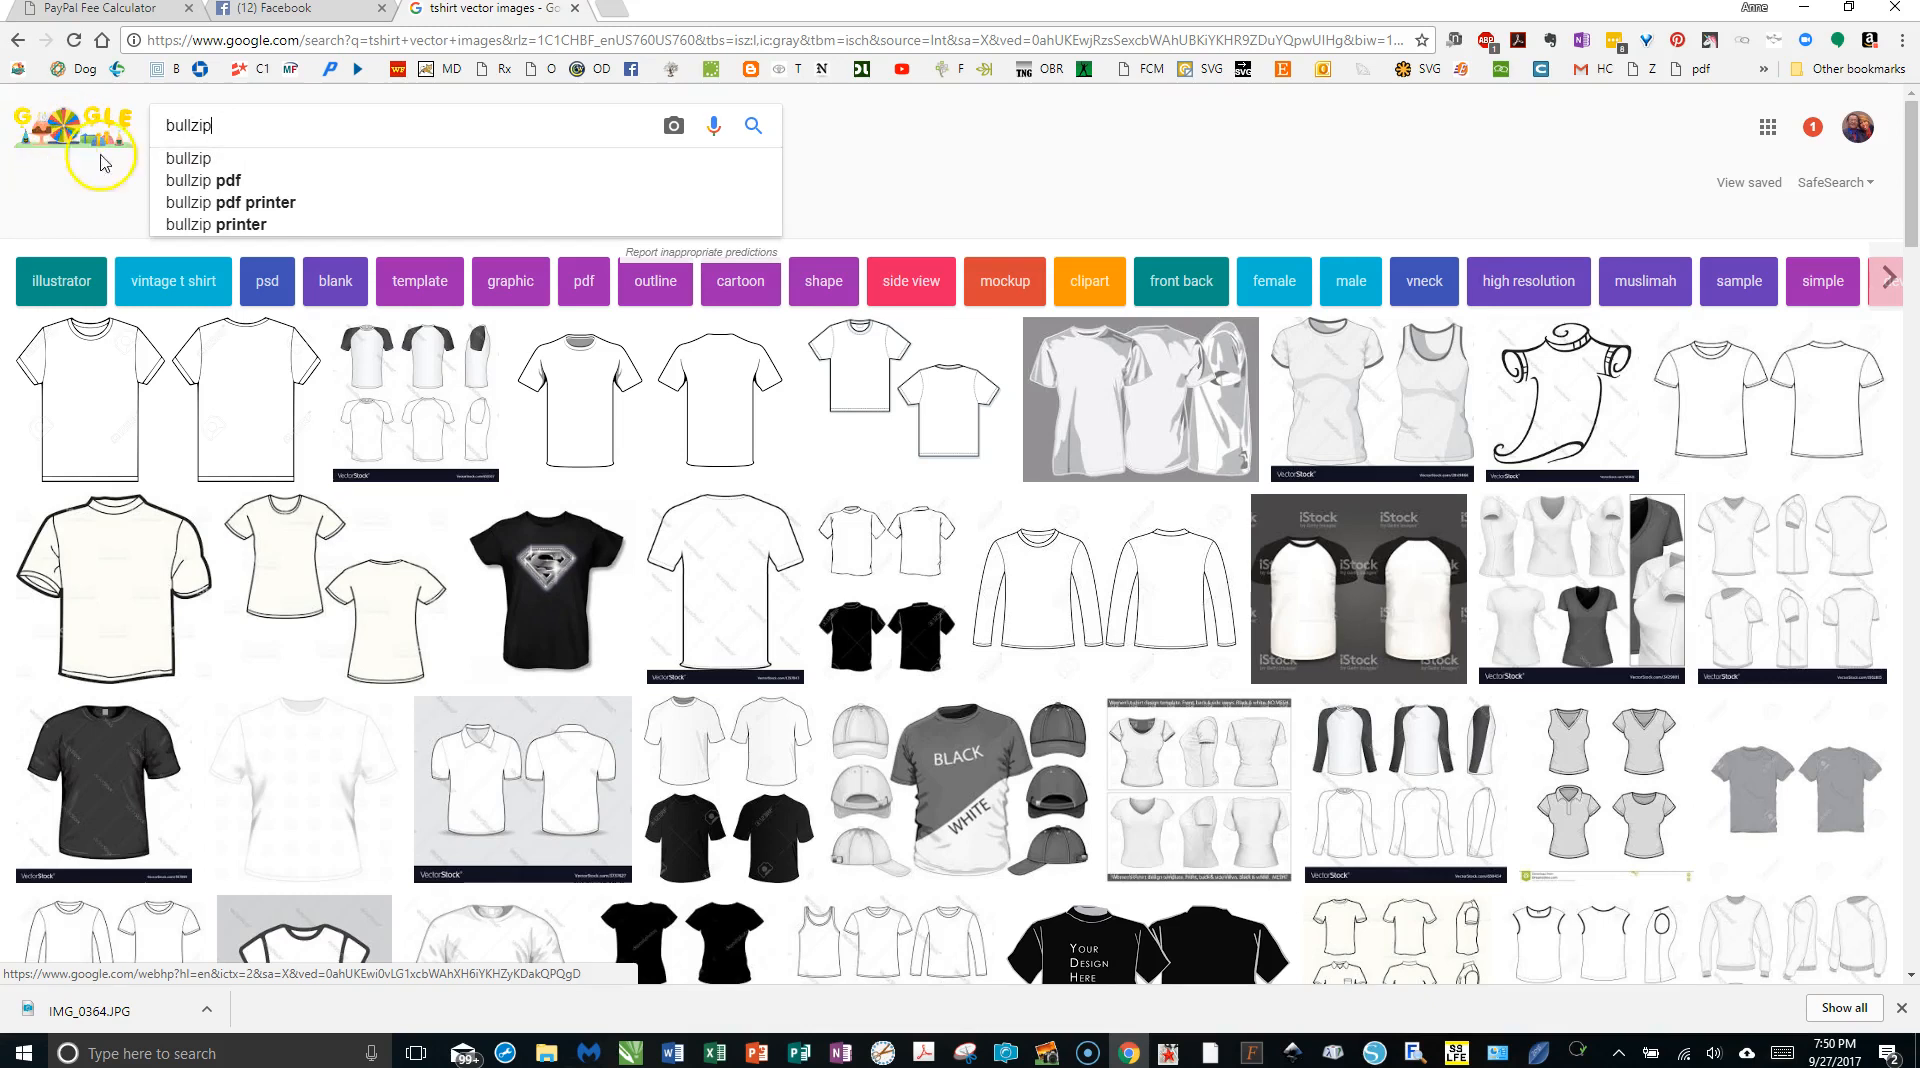
click(230, 208)
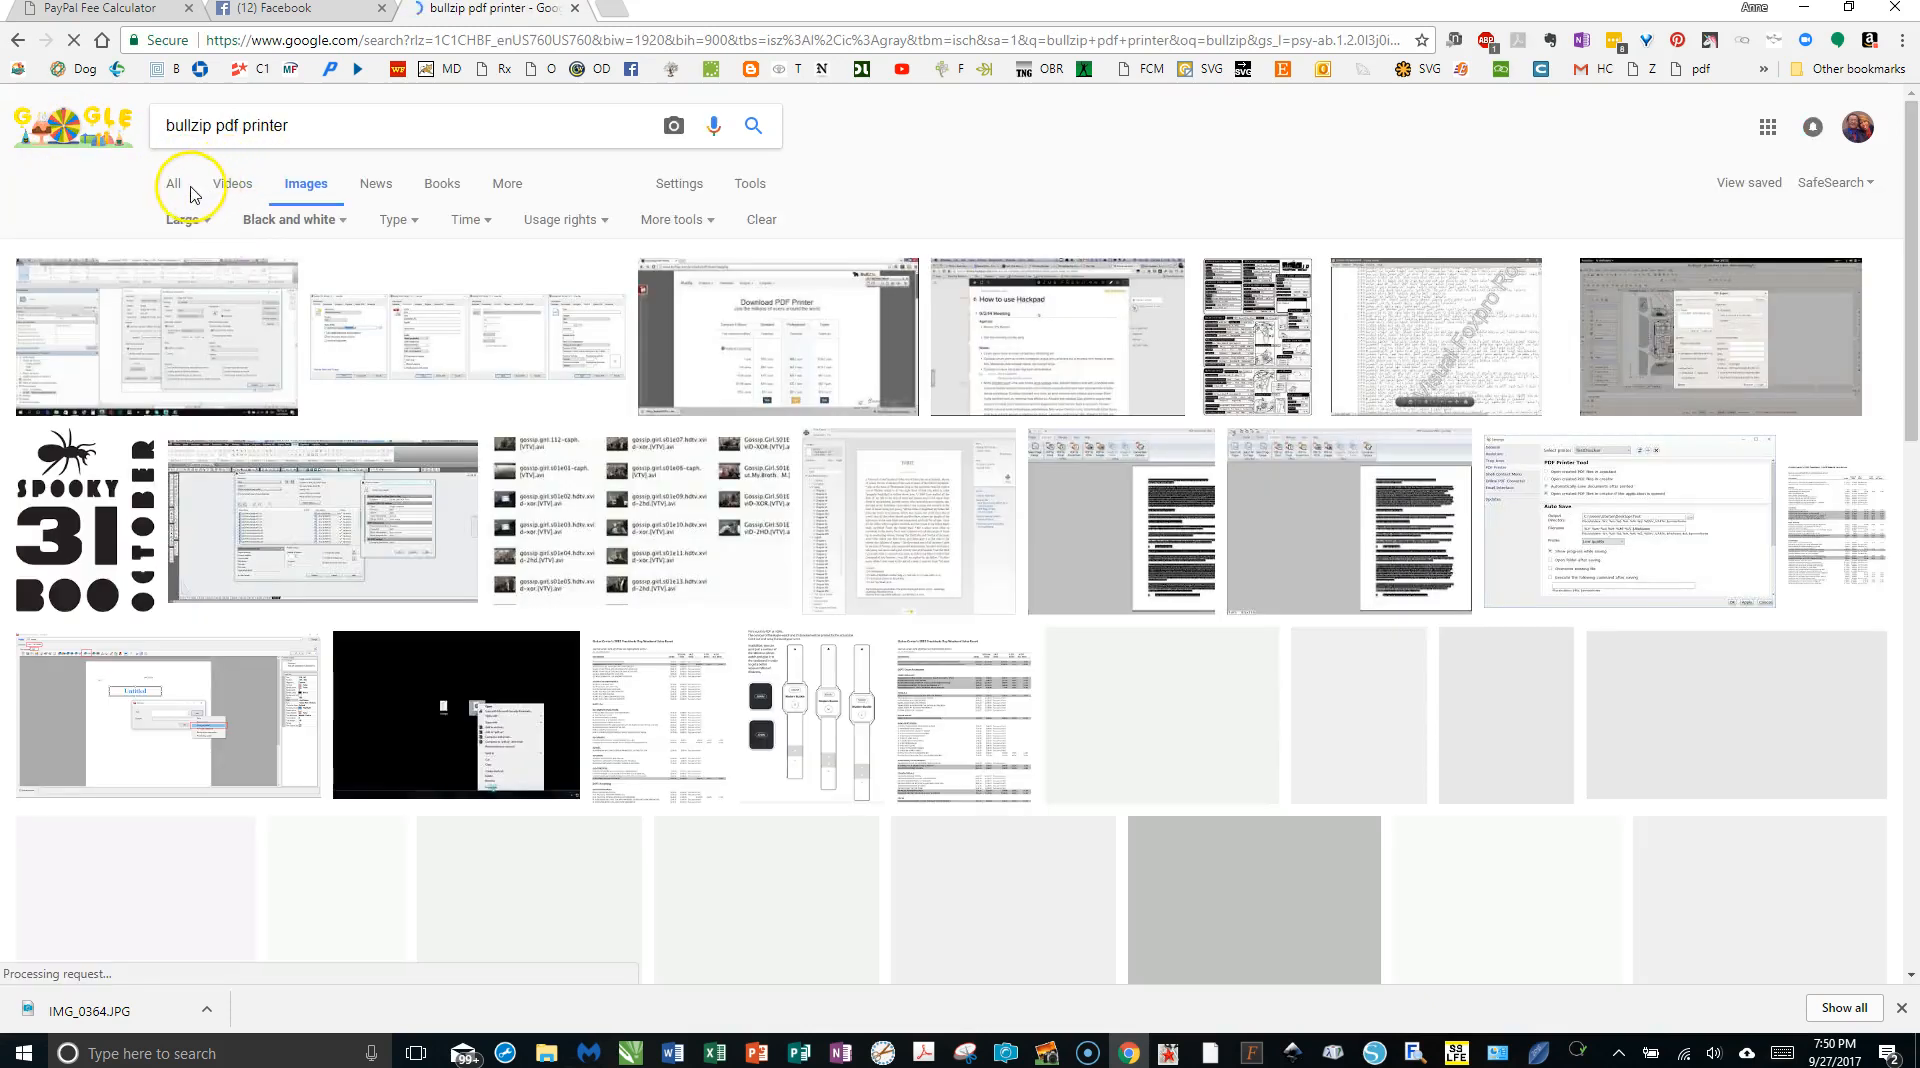
click(176, 190)
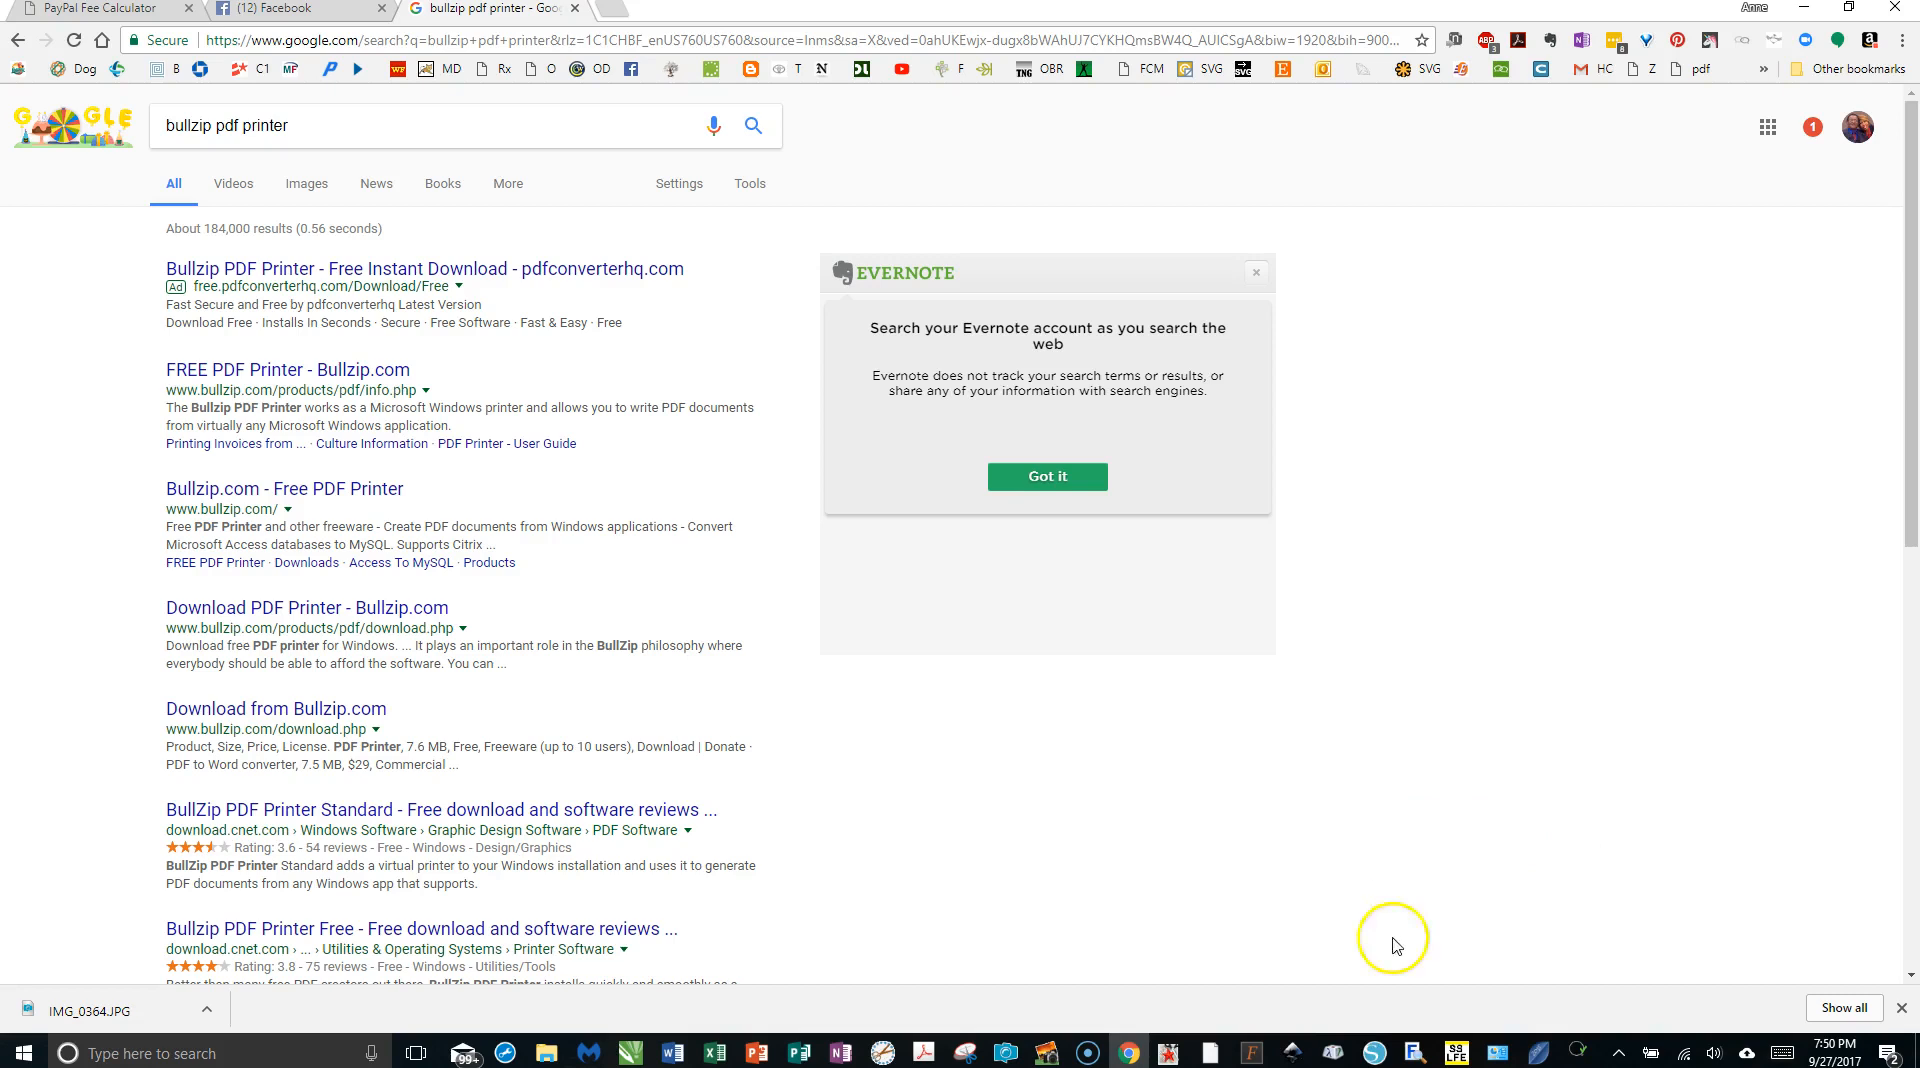
Switch back to Silhouette Studio and add the two-line text "PENDING SALE" on the empty area beside the page.
click(1372, 1051)
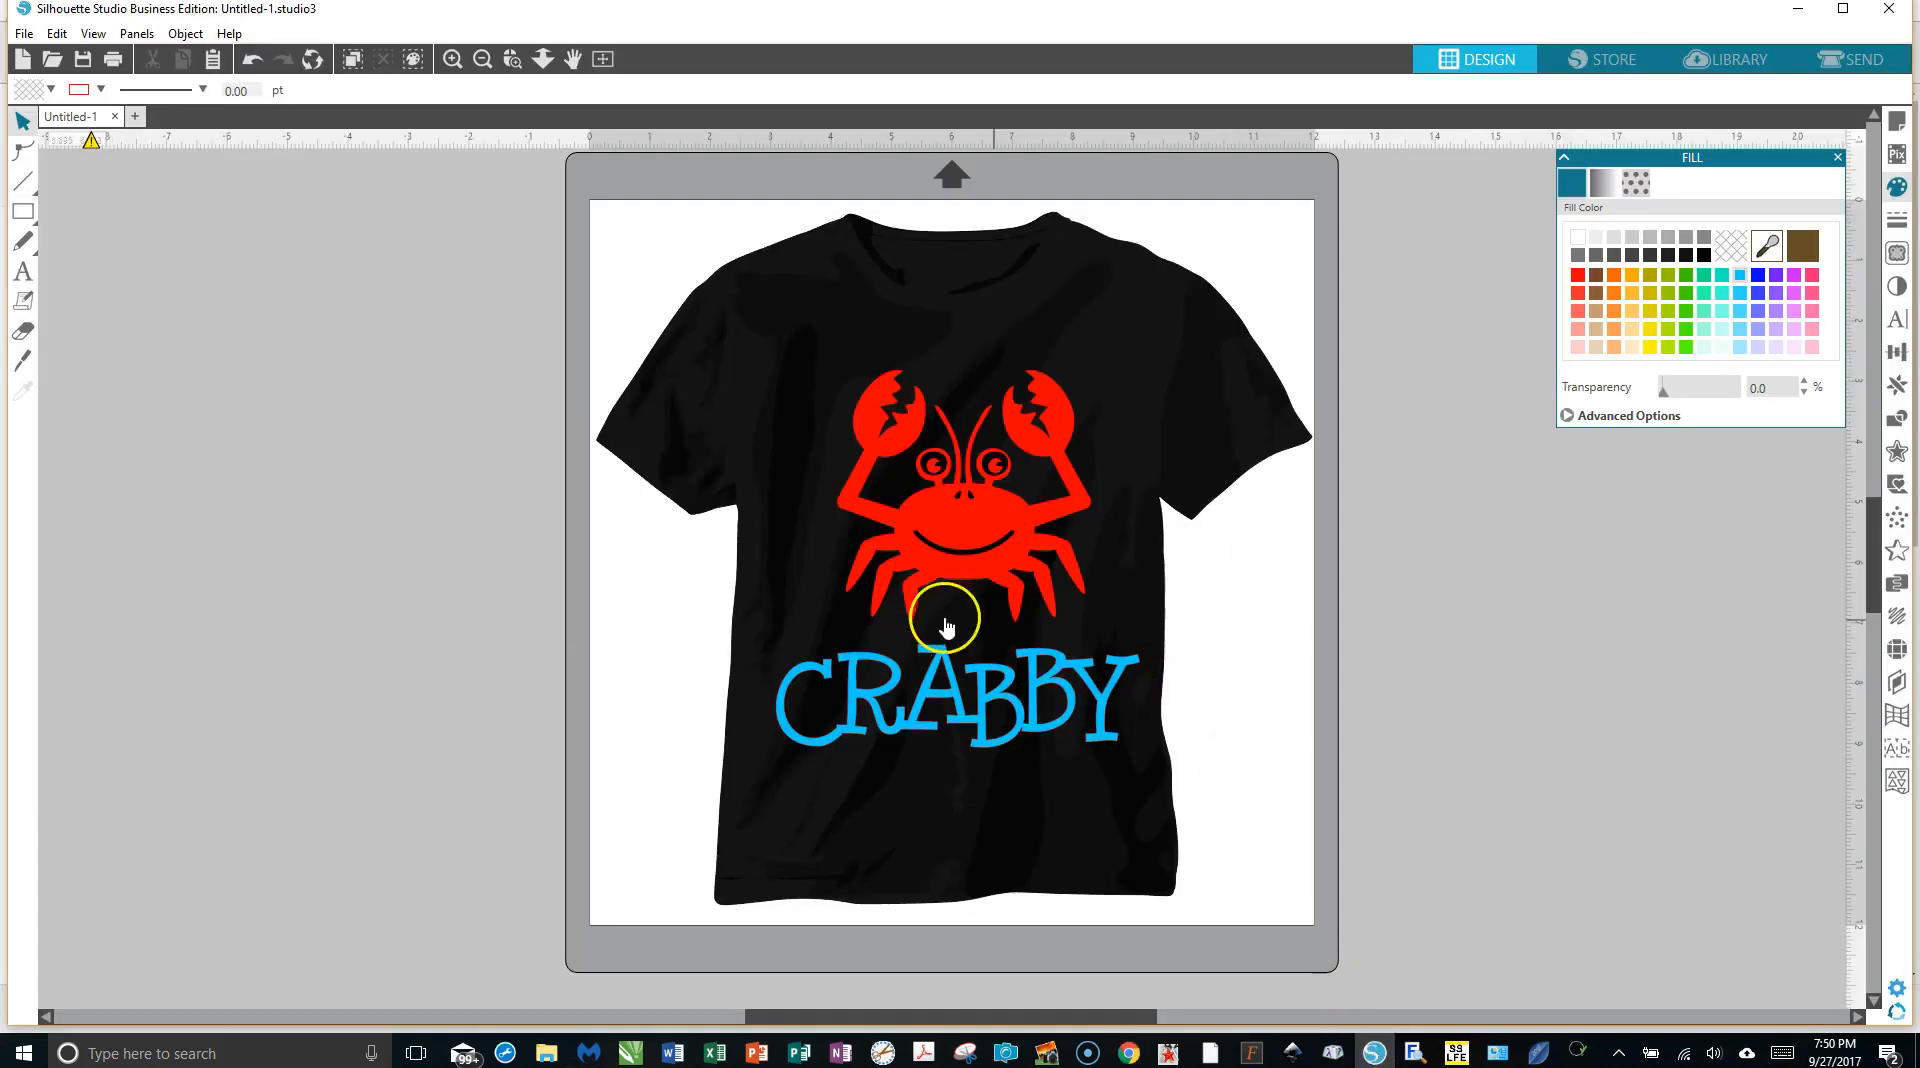
click(868, 698)
click(22, 274)
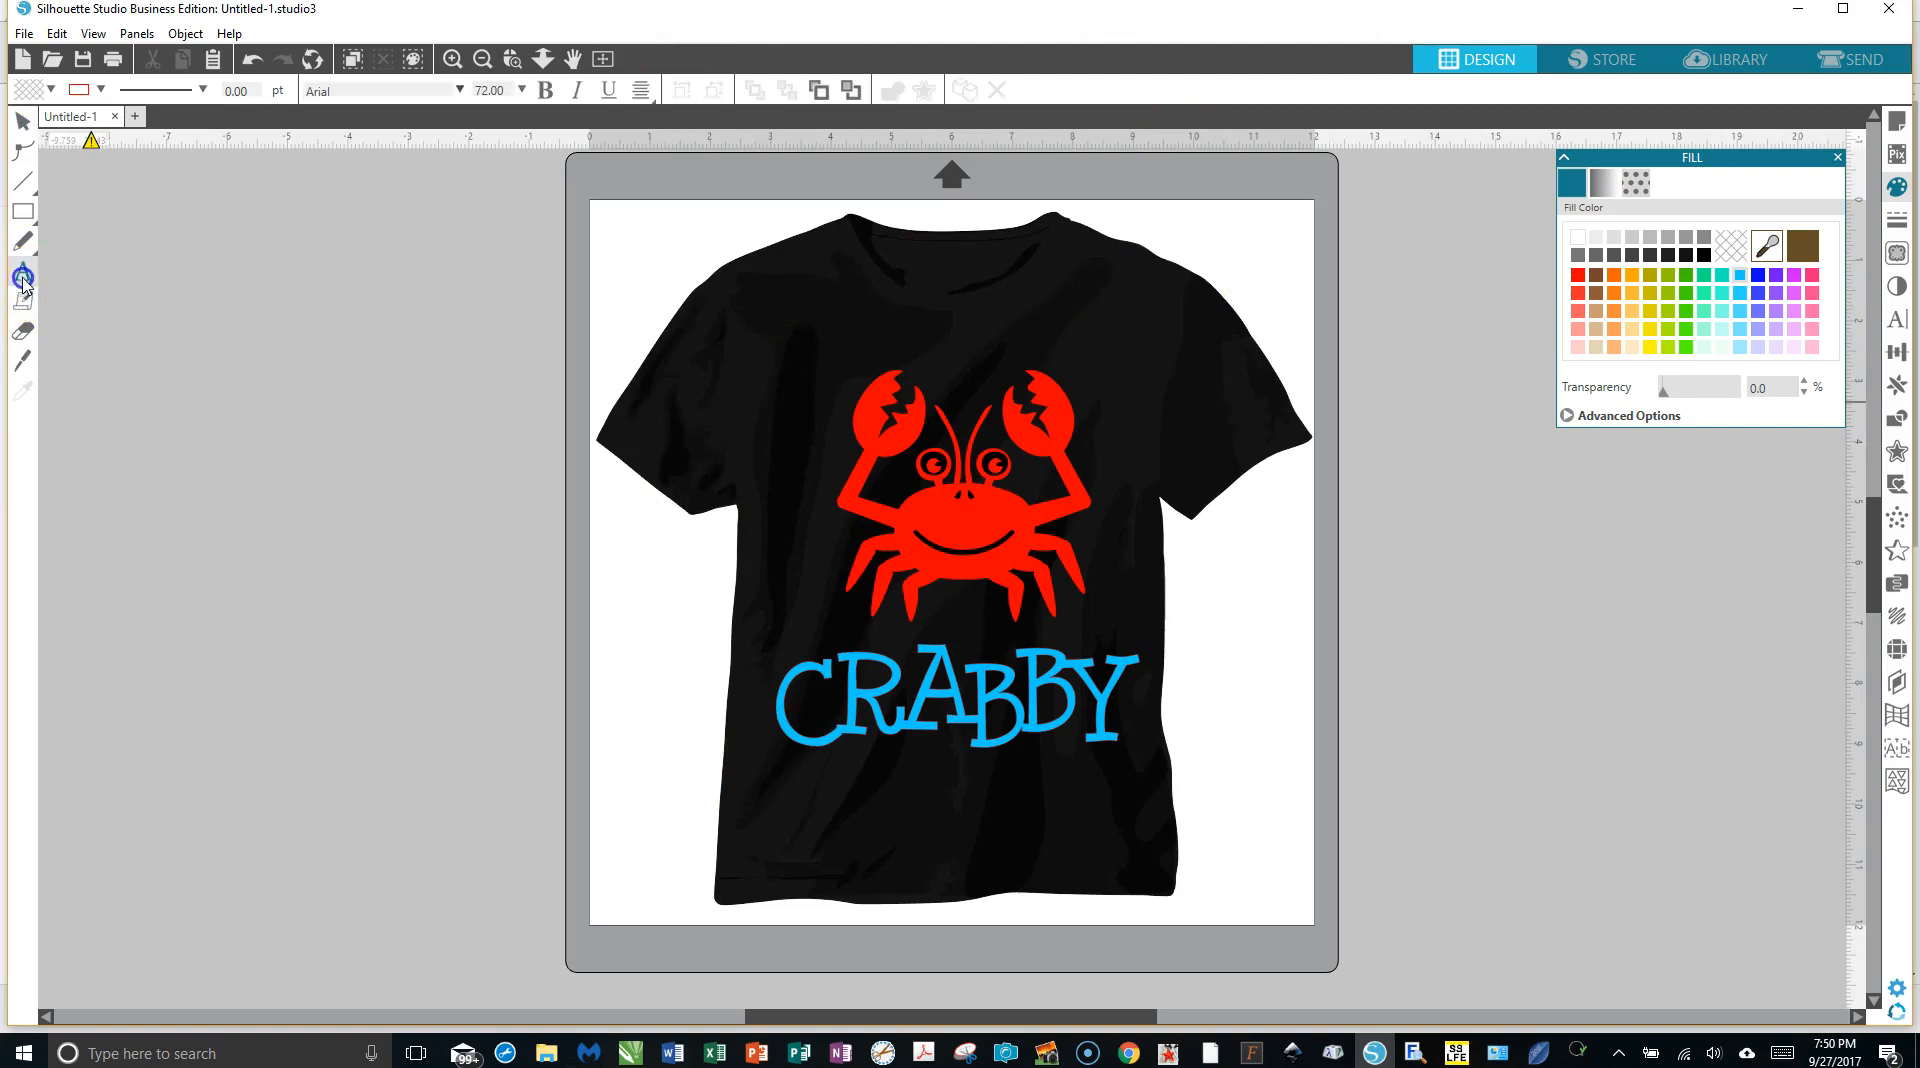
click(215, 454)
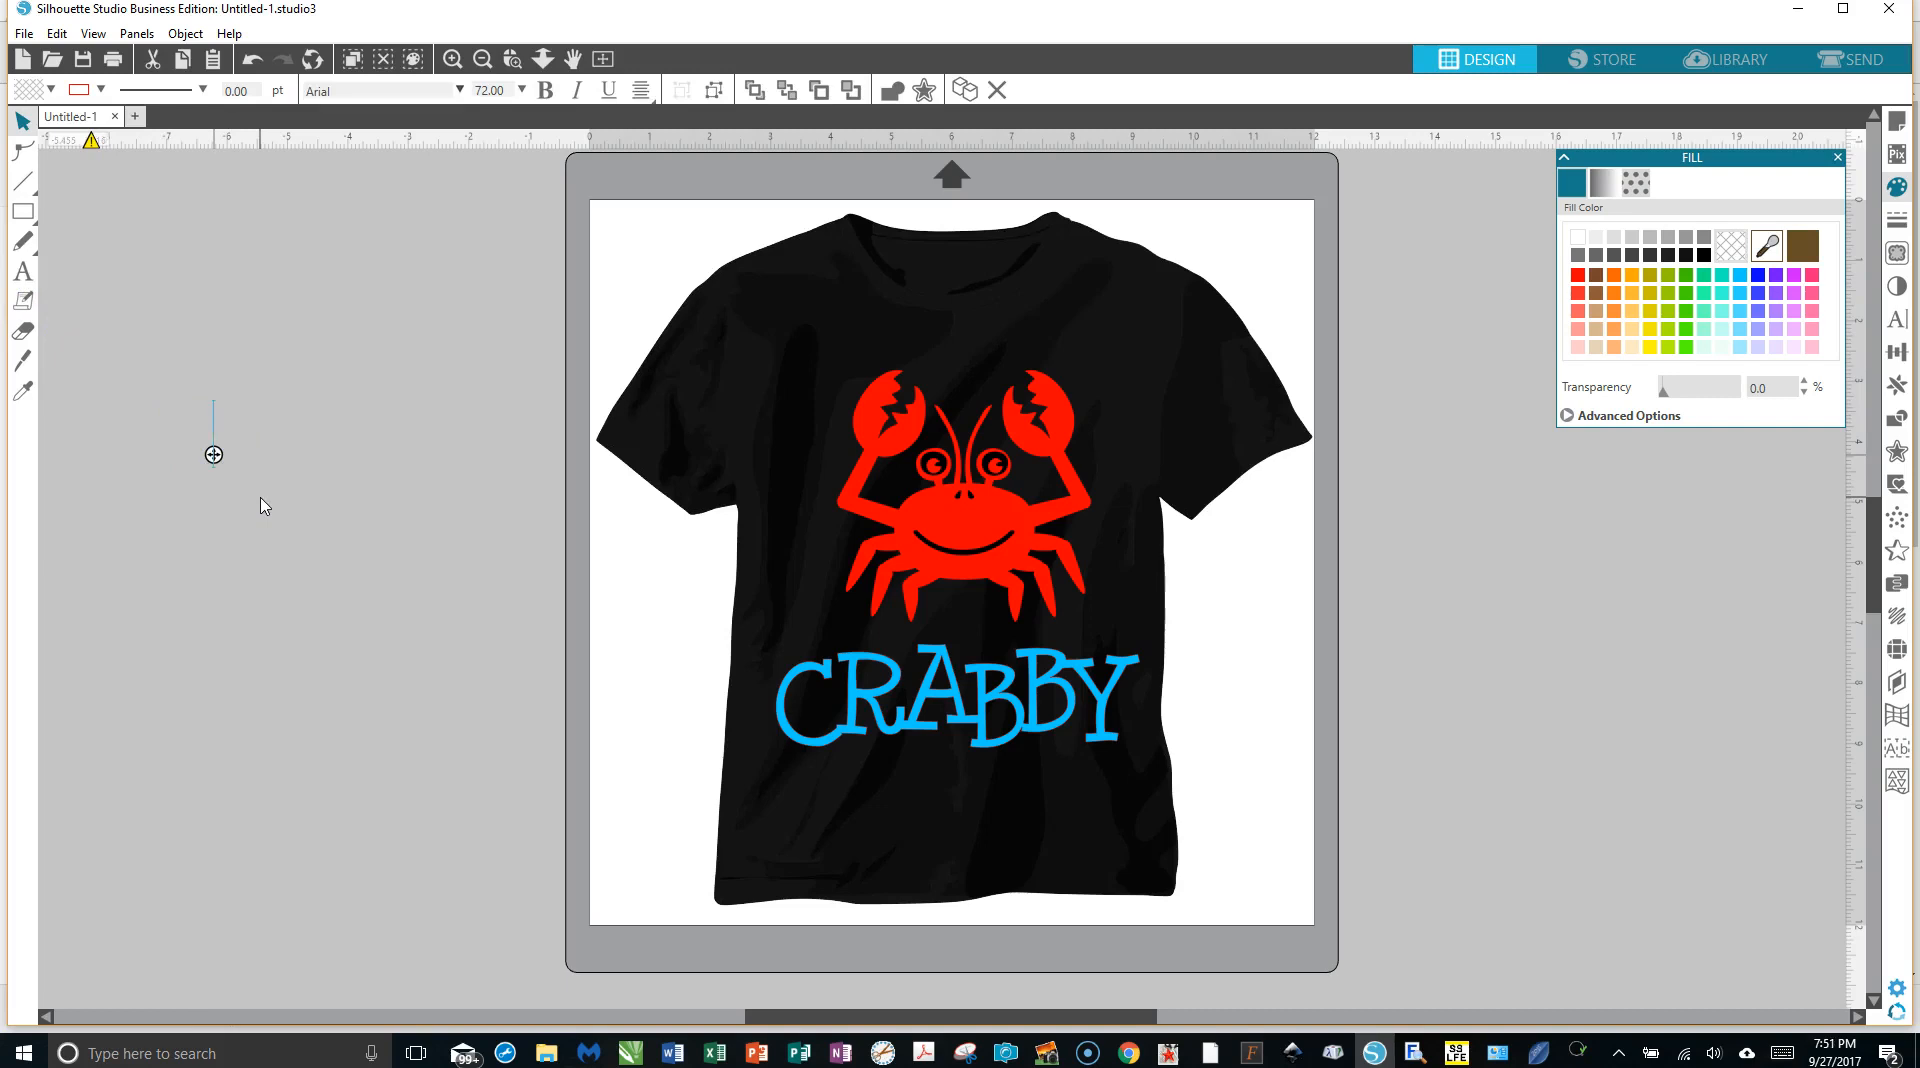
text(PENDING)
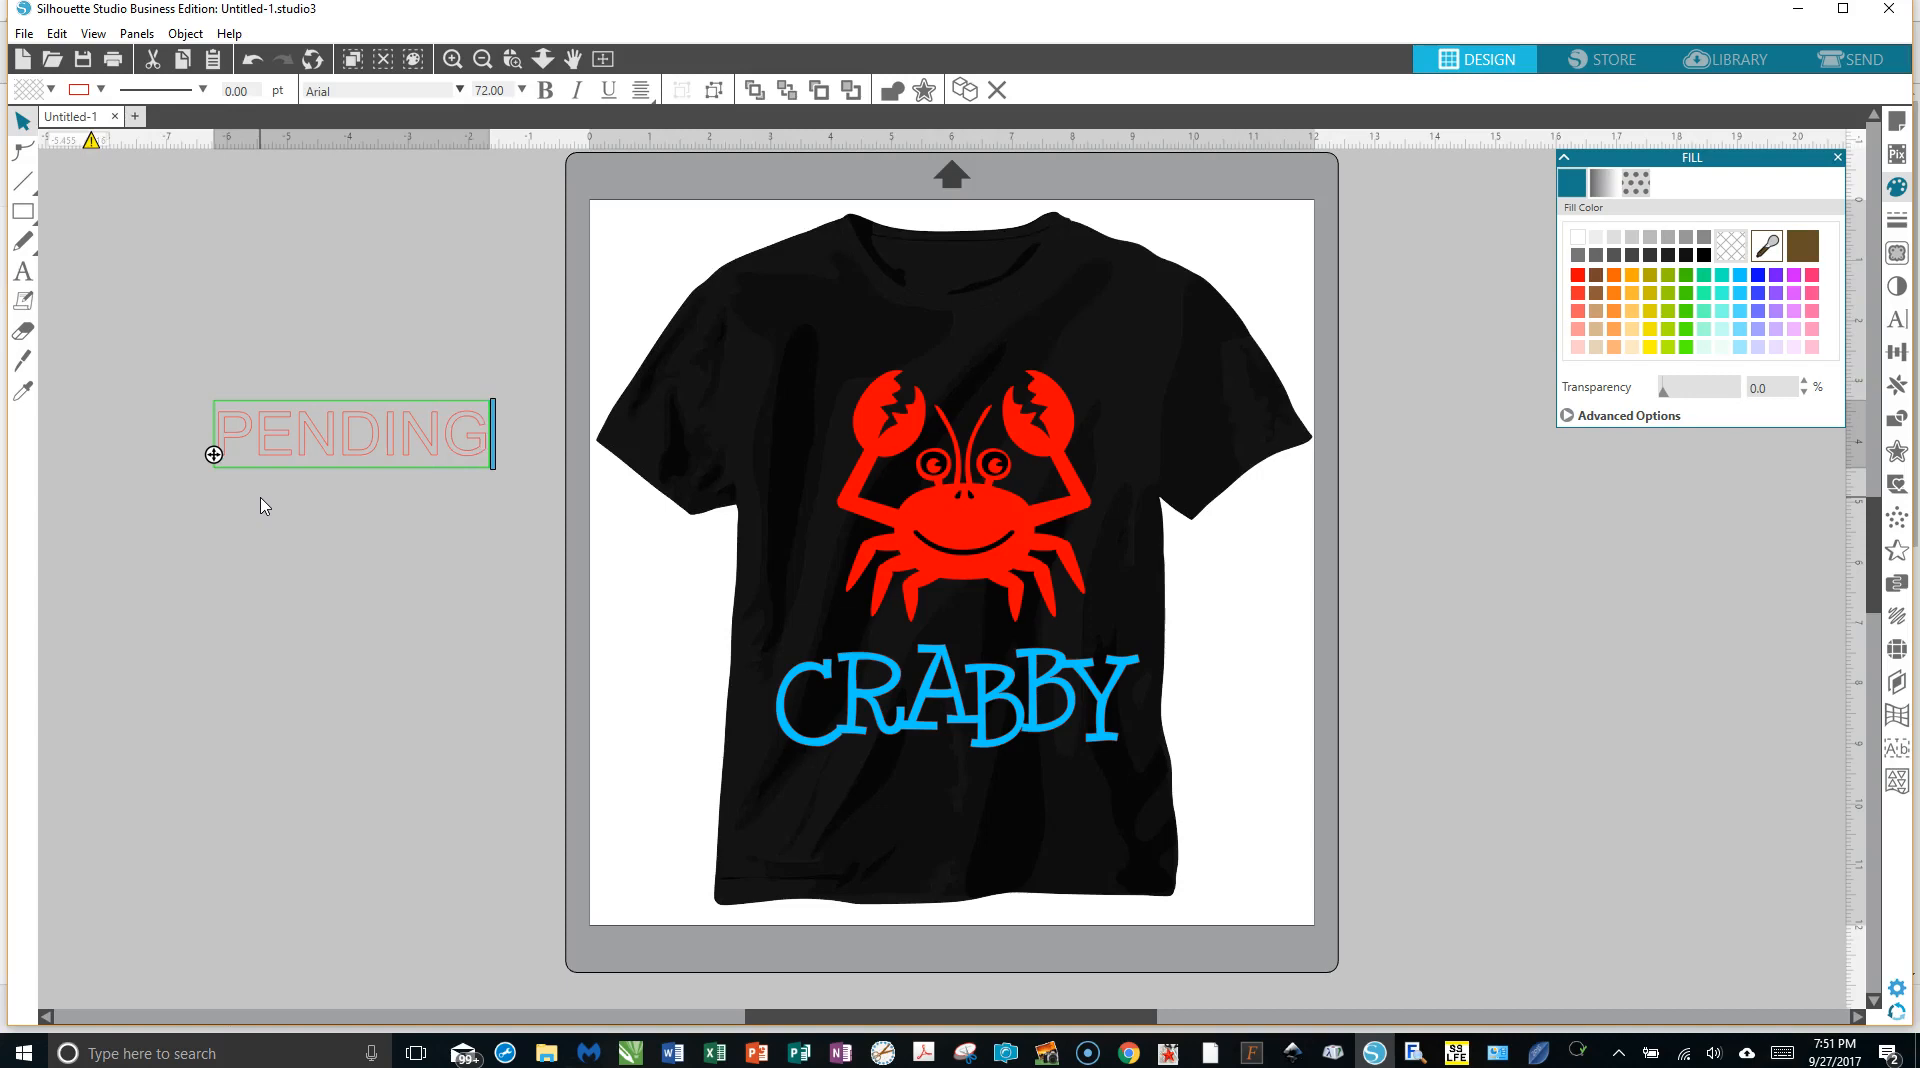
key(Return)
text(SALE)
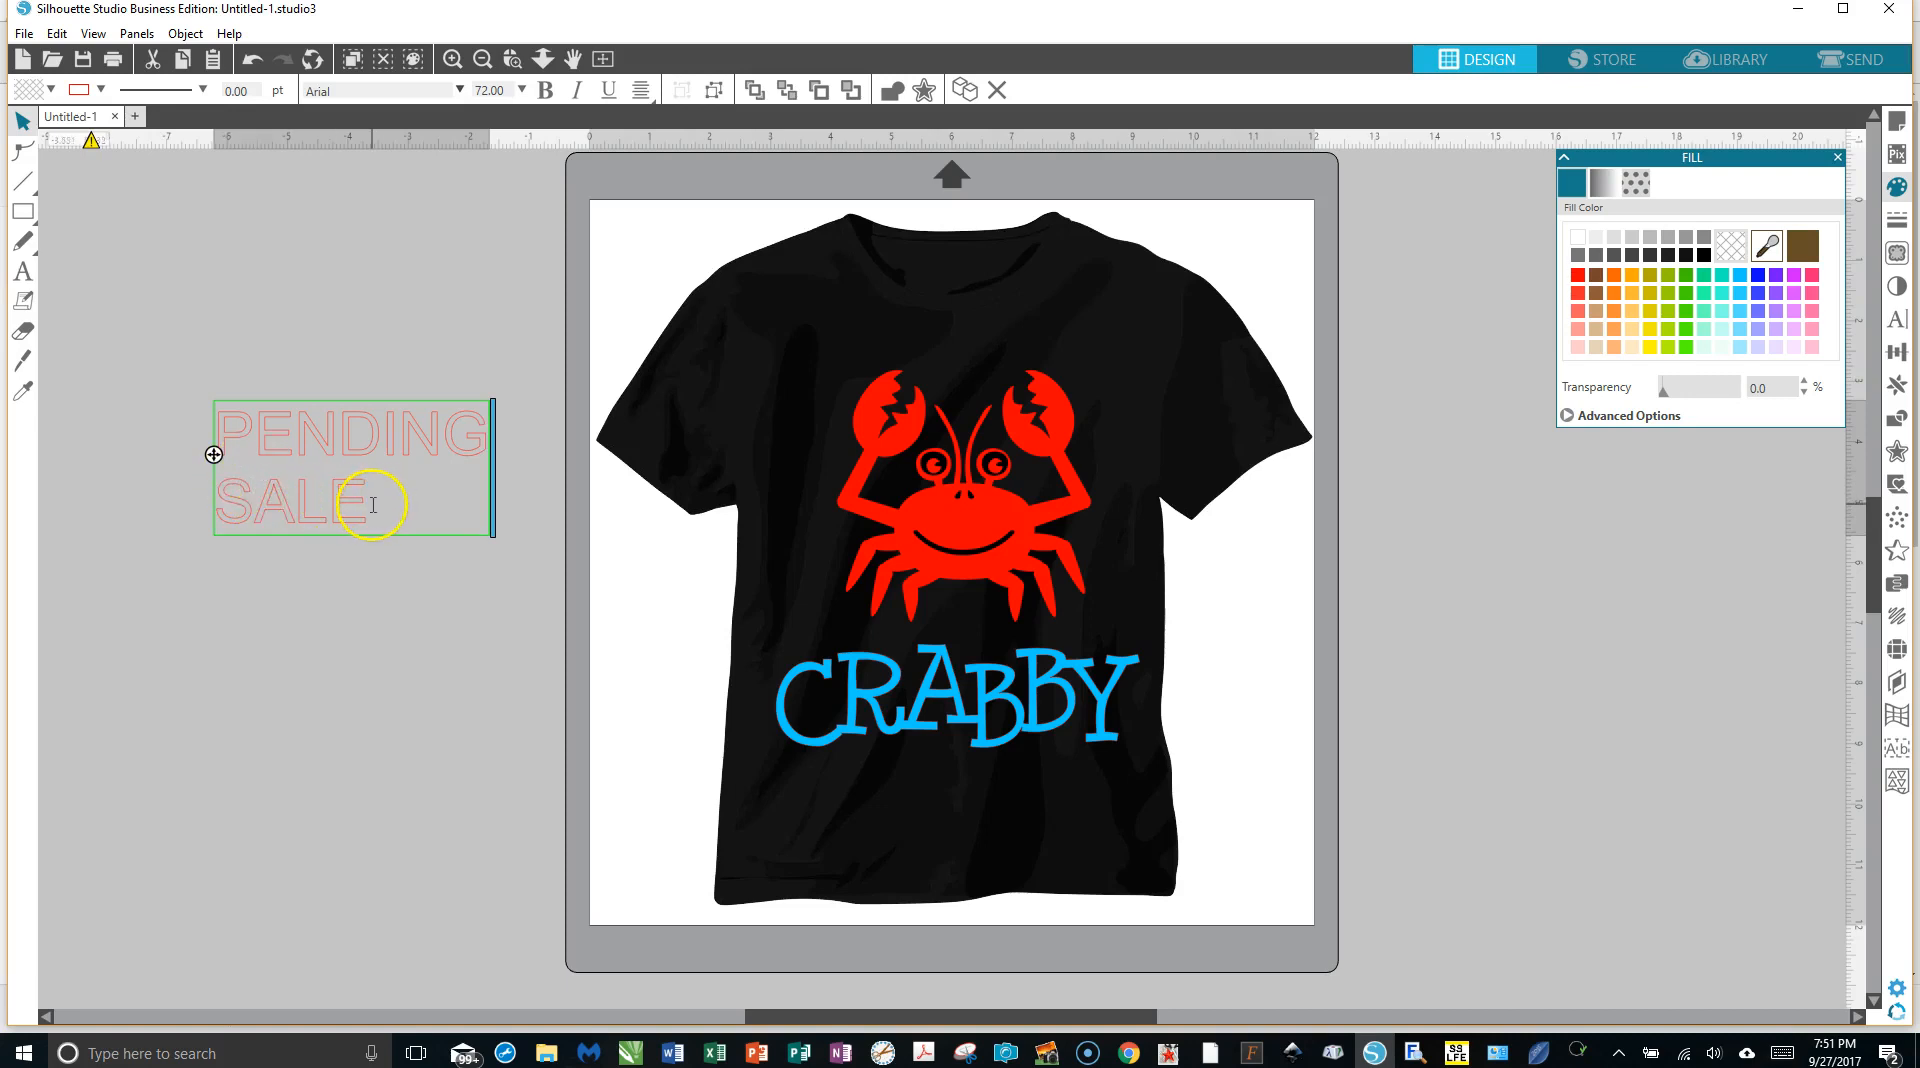
click(330, 568)
click(343, 515)
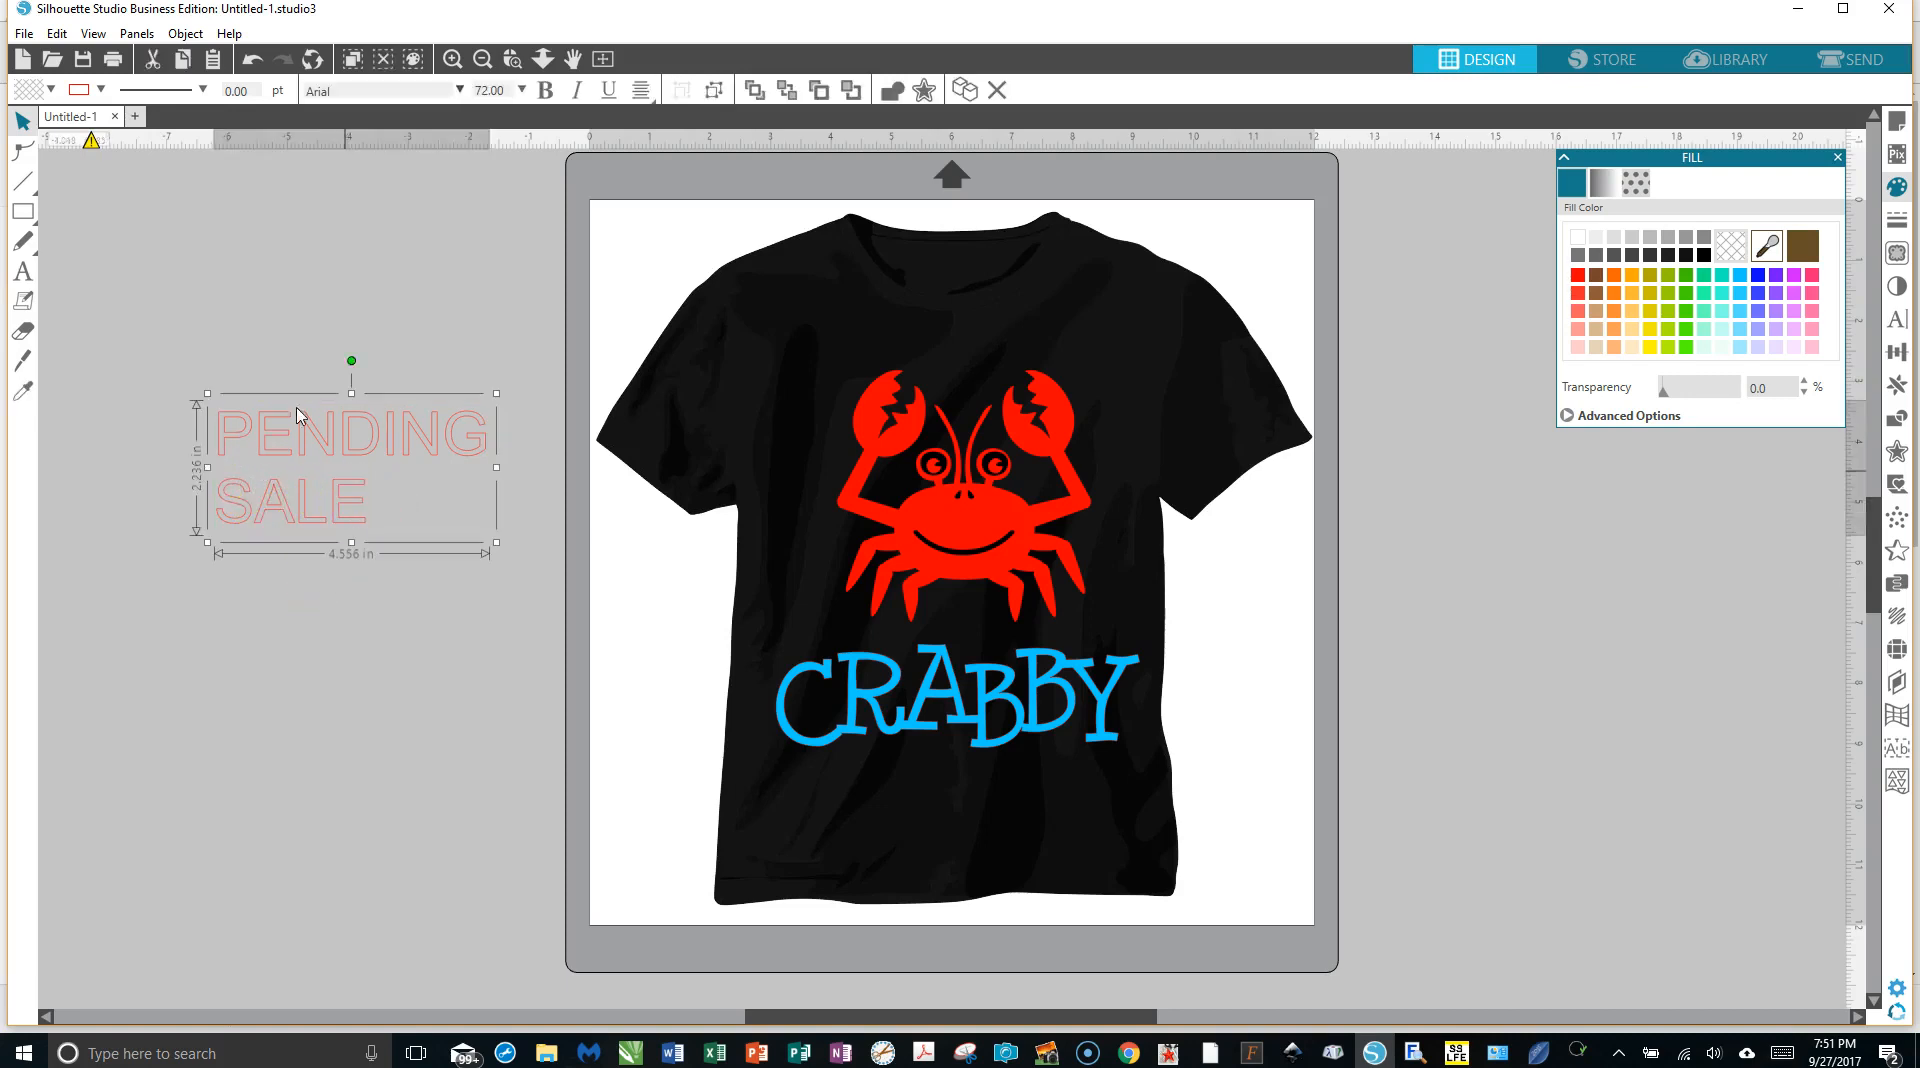
Colour the PENDING SALE text blue, applying the colour to both its fill and its outline.
click(50, 90)
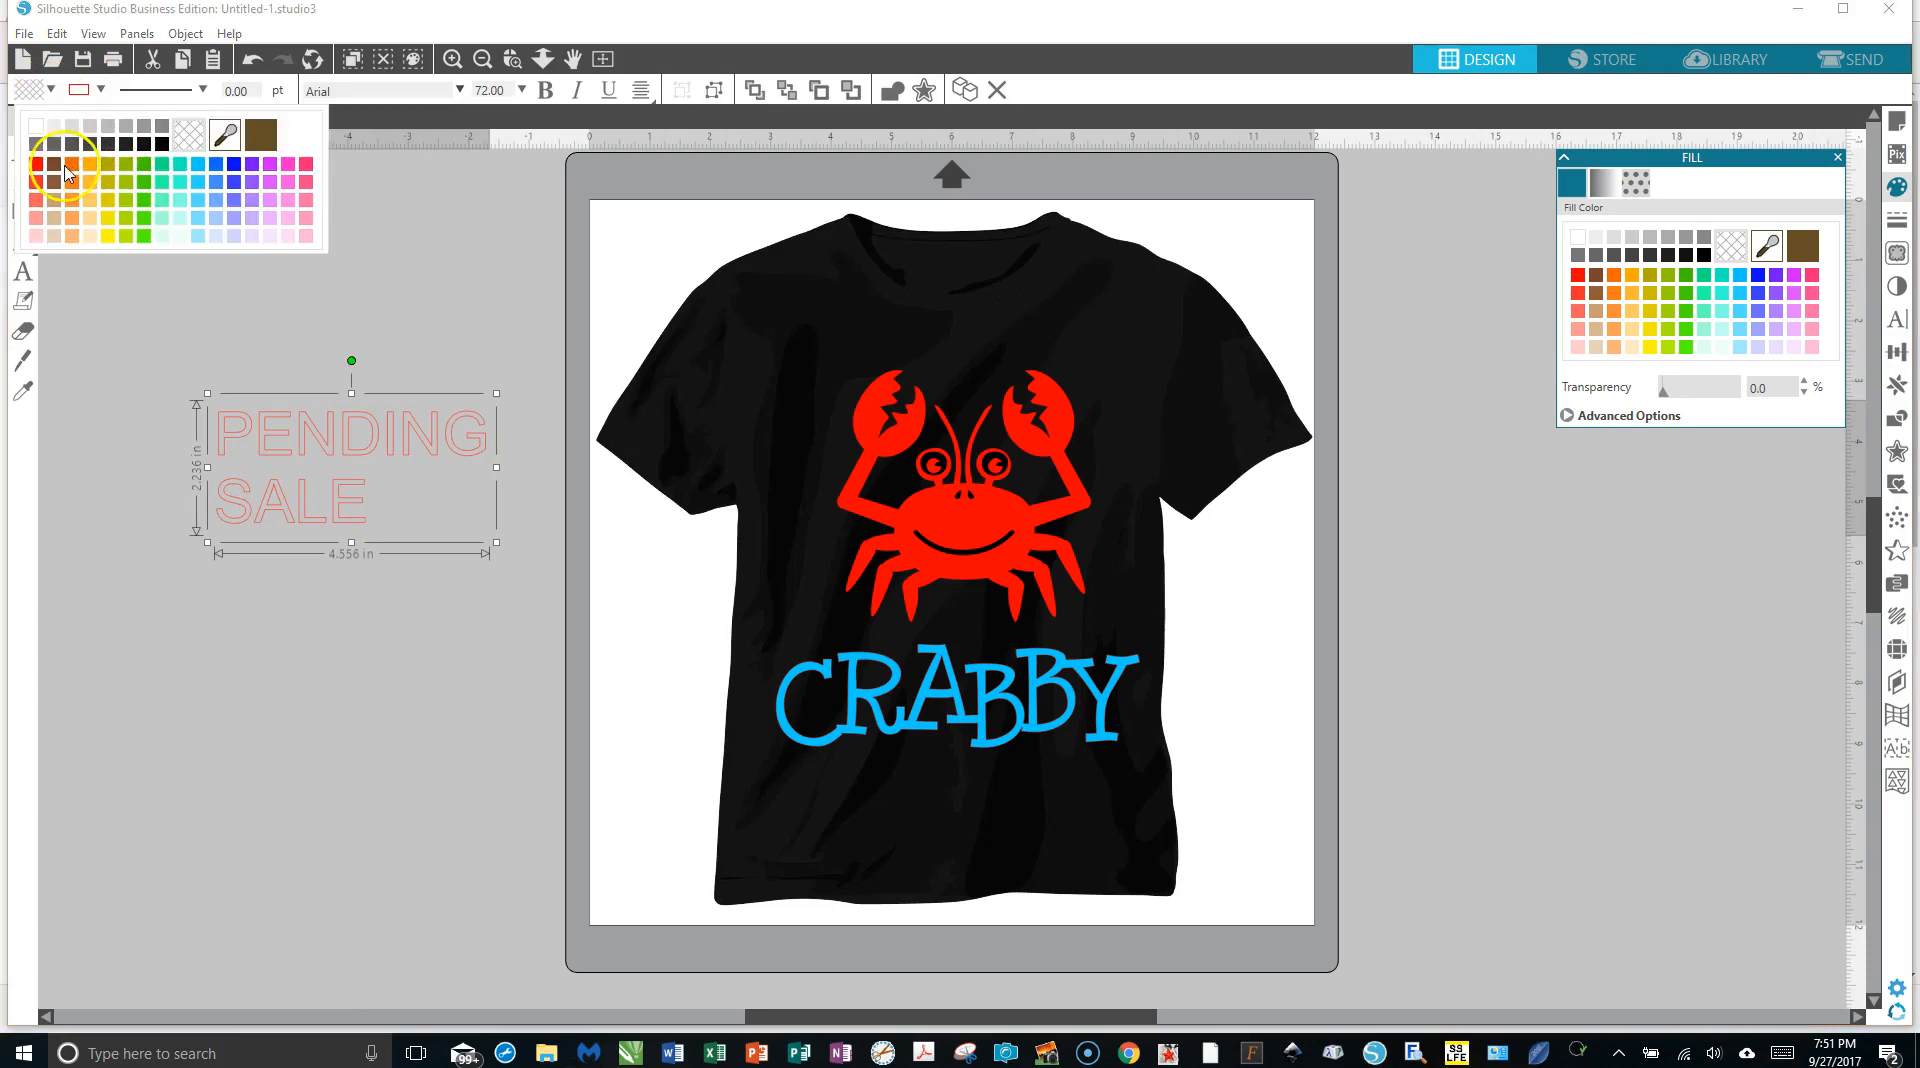
click(234, 166)
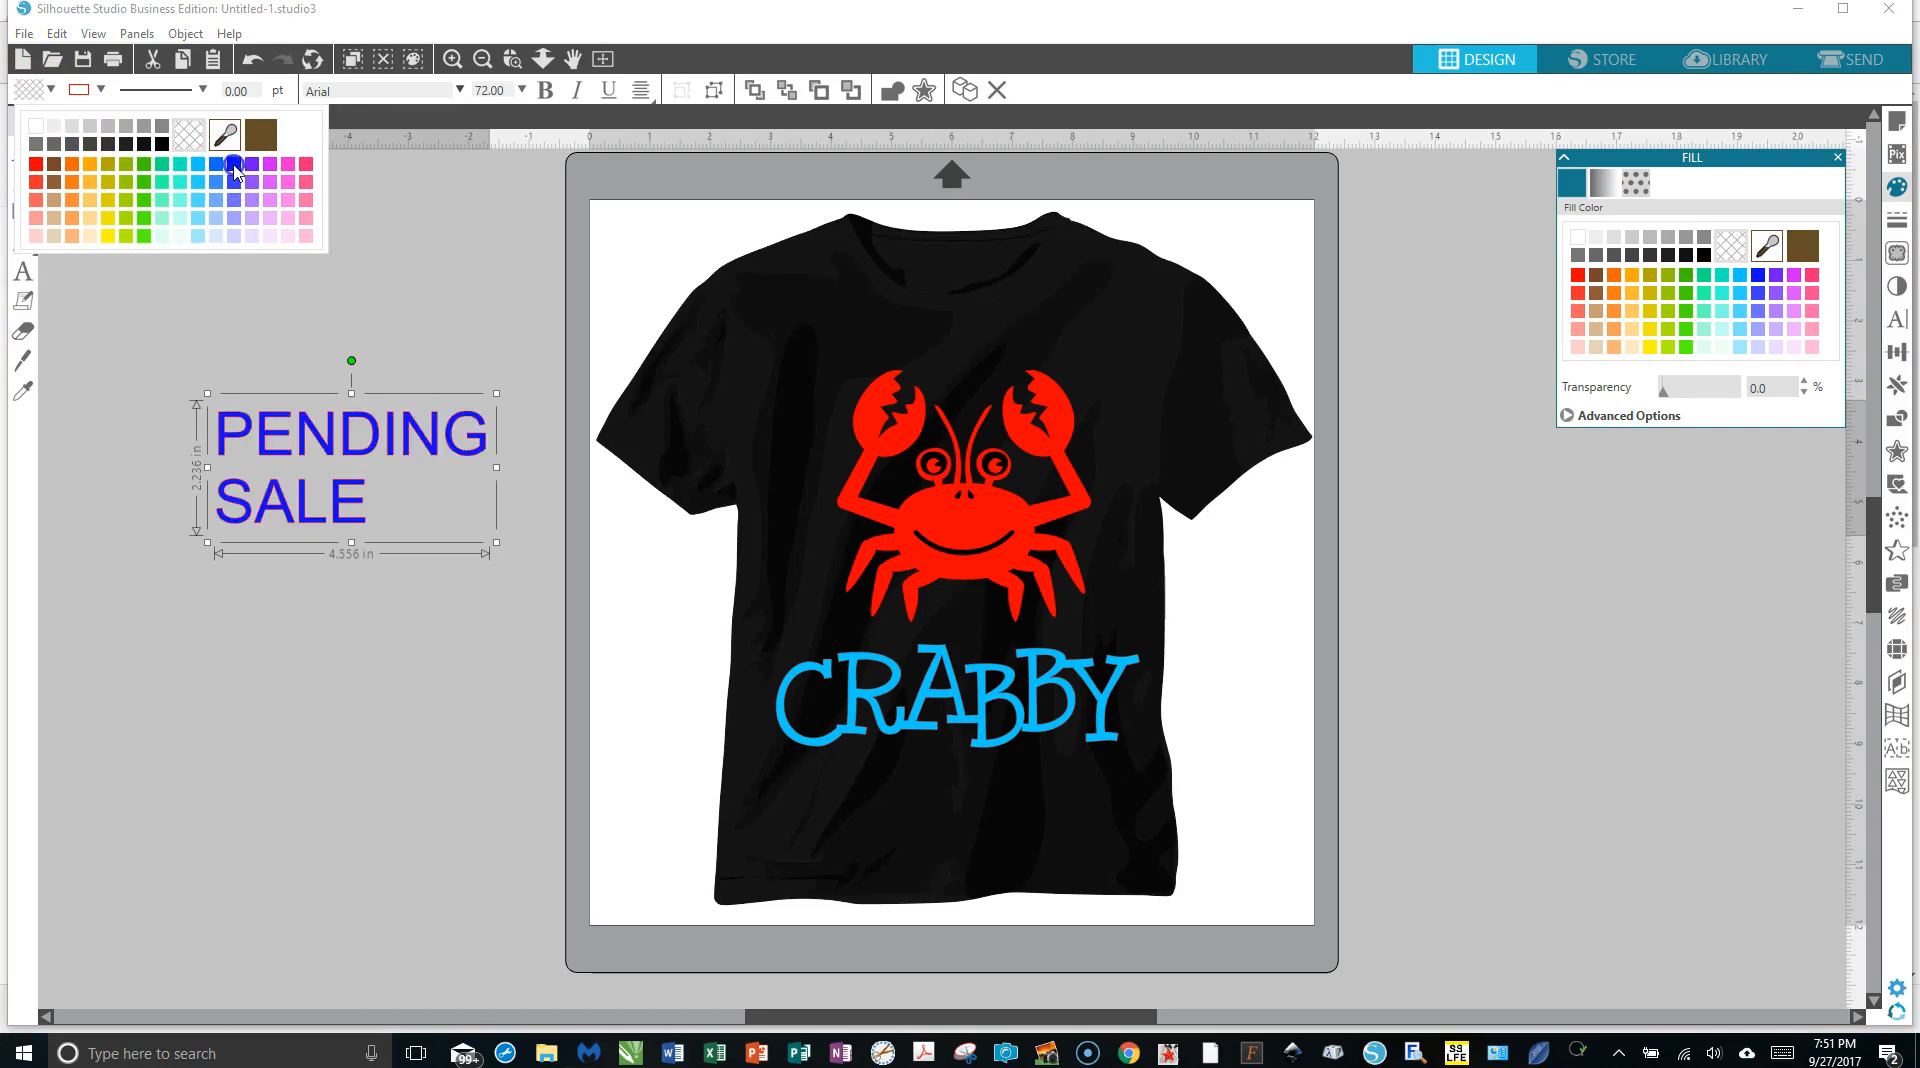
click(101, 90)
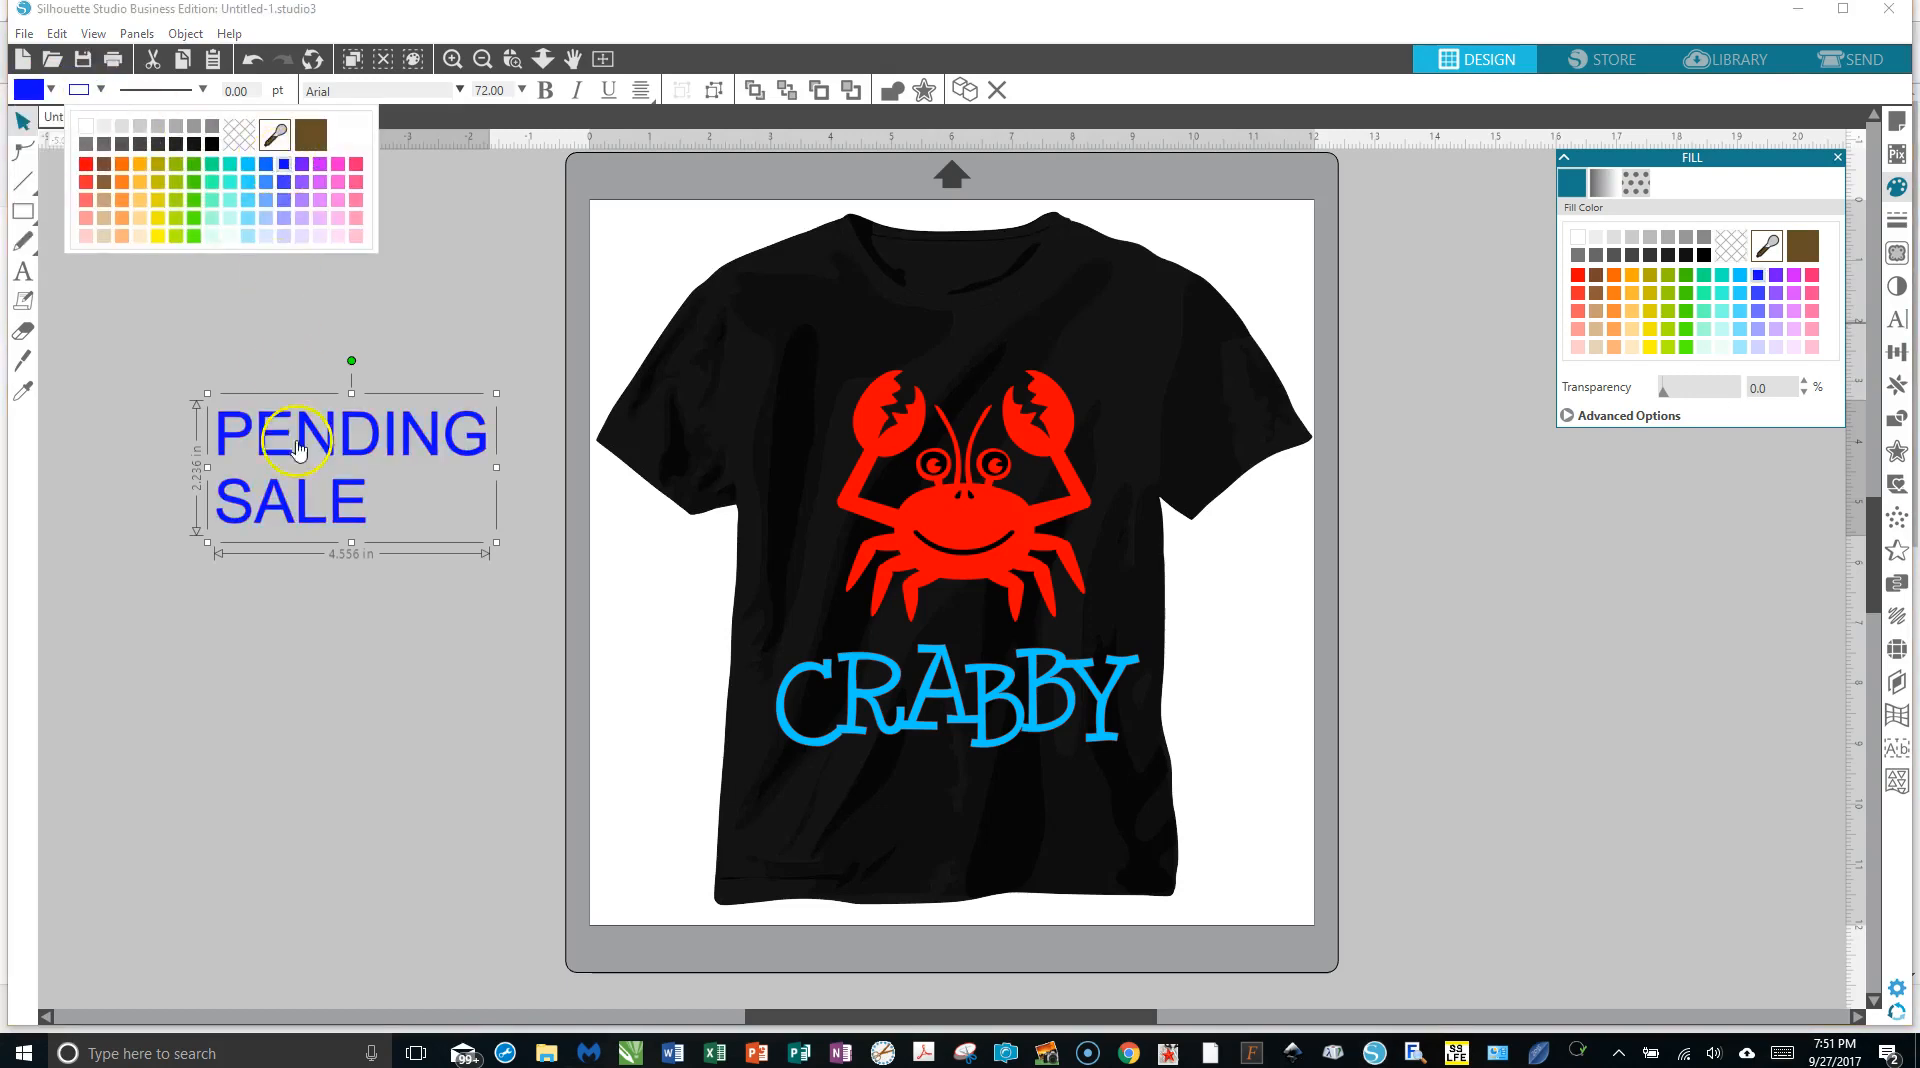
click(304, 560)
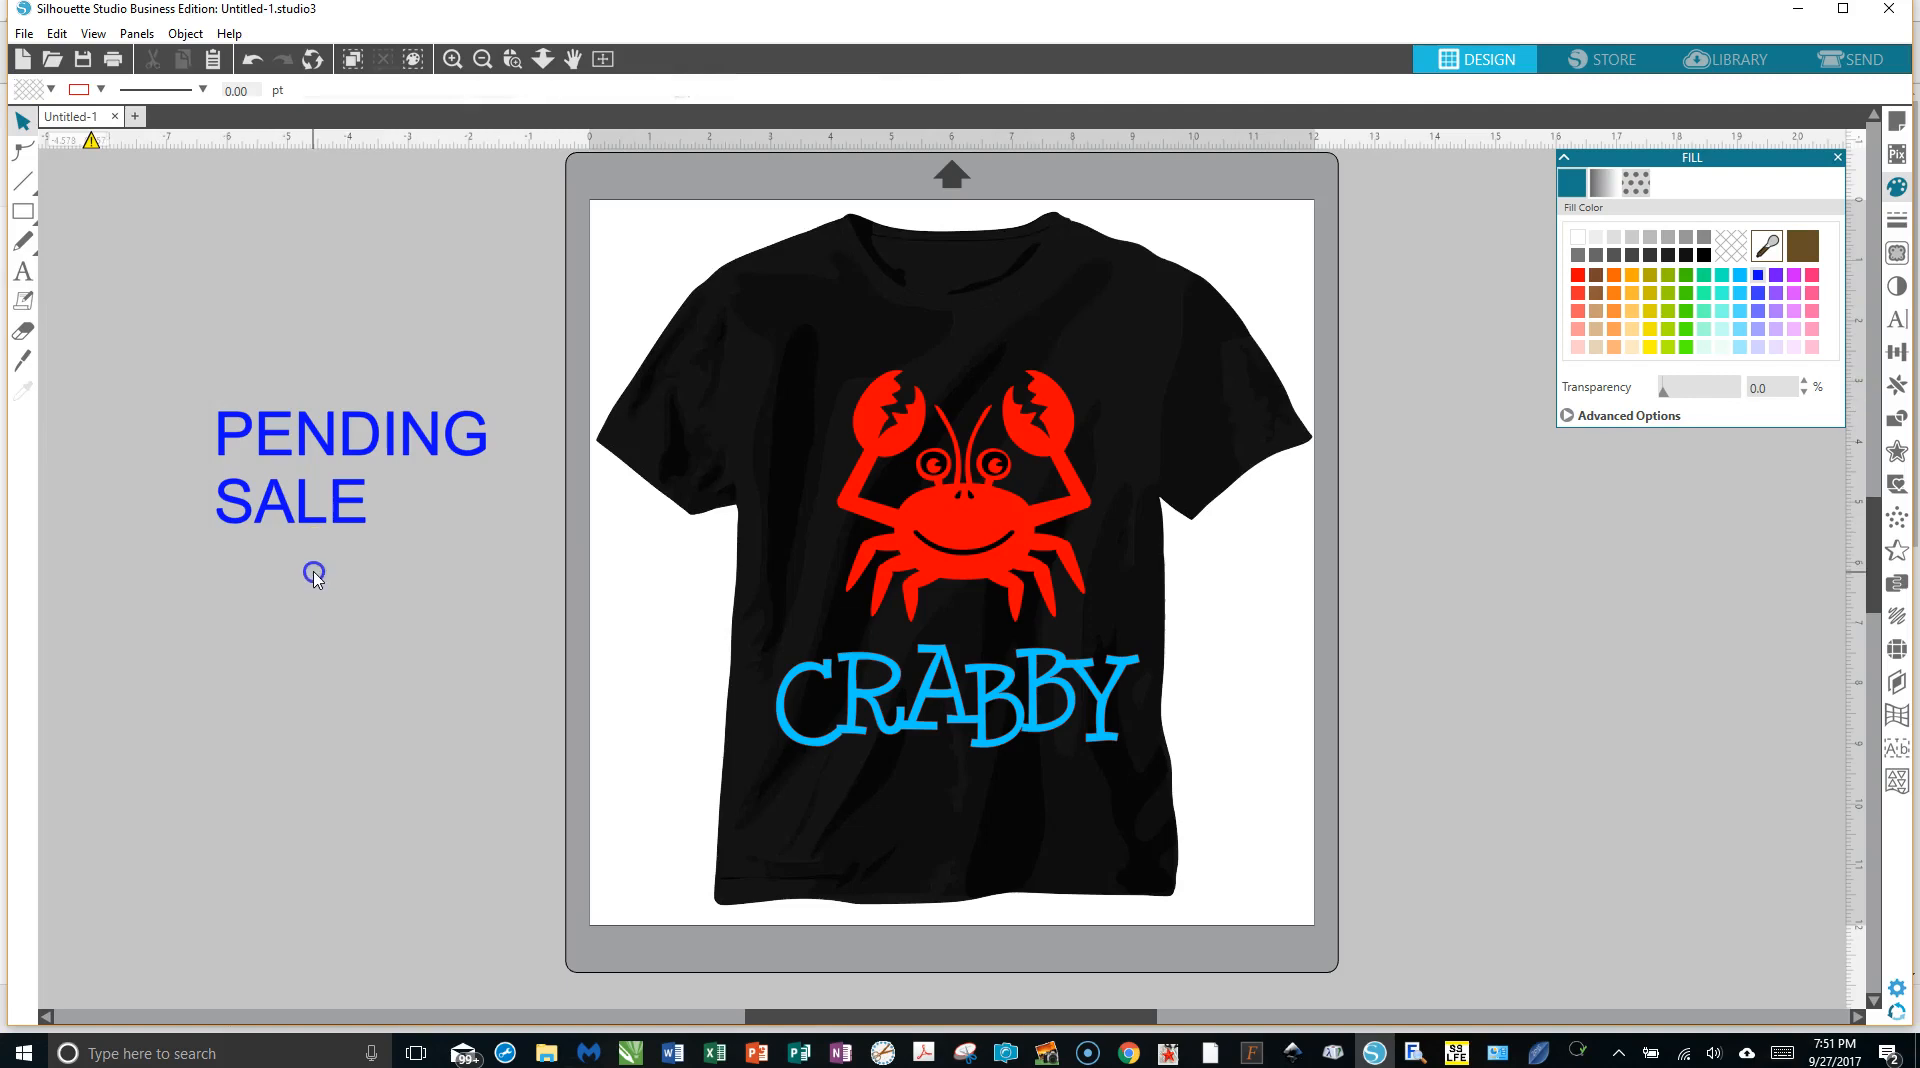
Break the PENDING SALE text into separate letters and group the letters of the word PENDING.
right_click(334, 520)
click(380, 801)
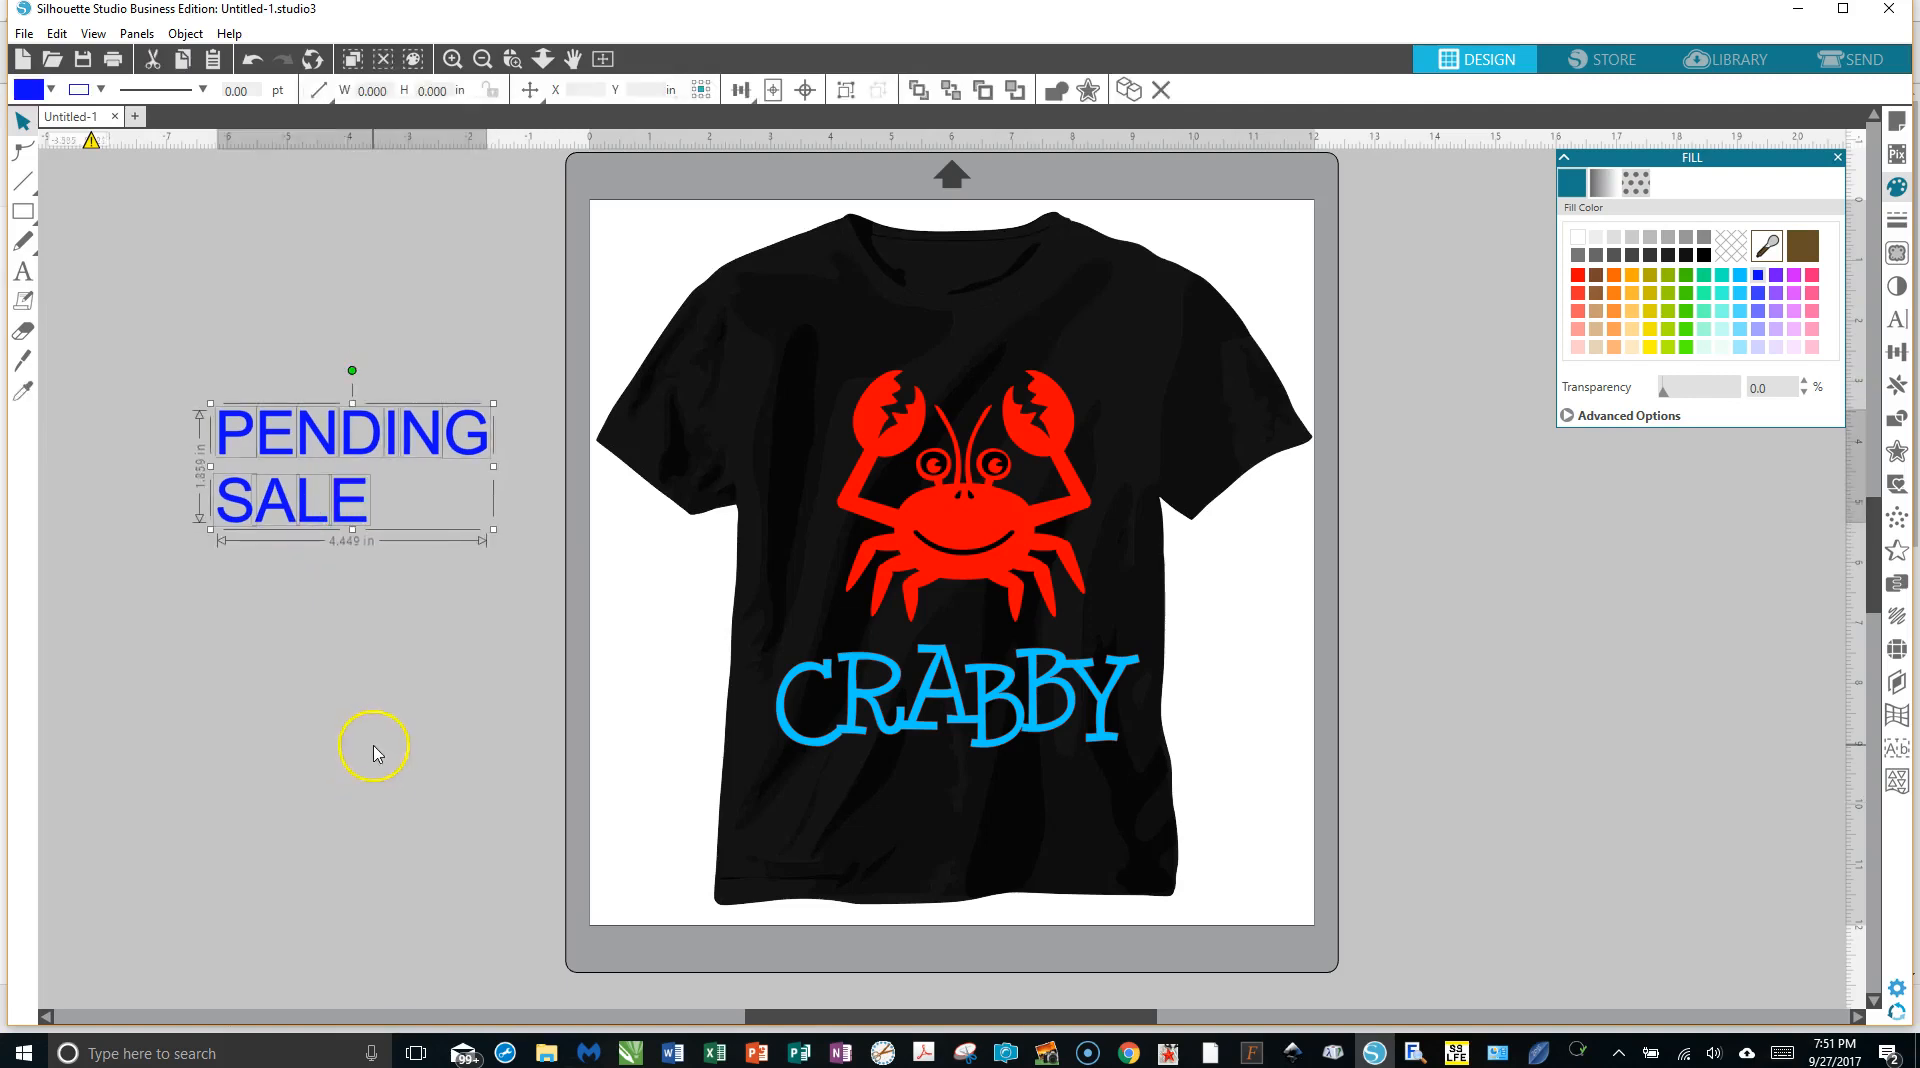
click(373, 751)
drag(453, 388, 503, 454)
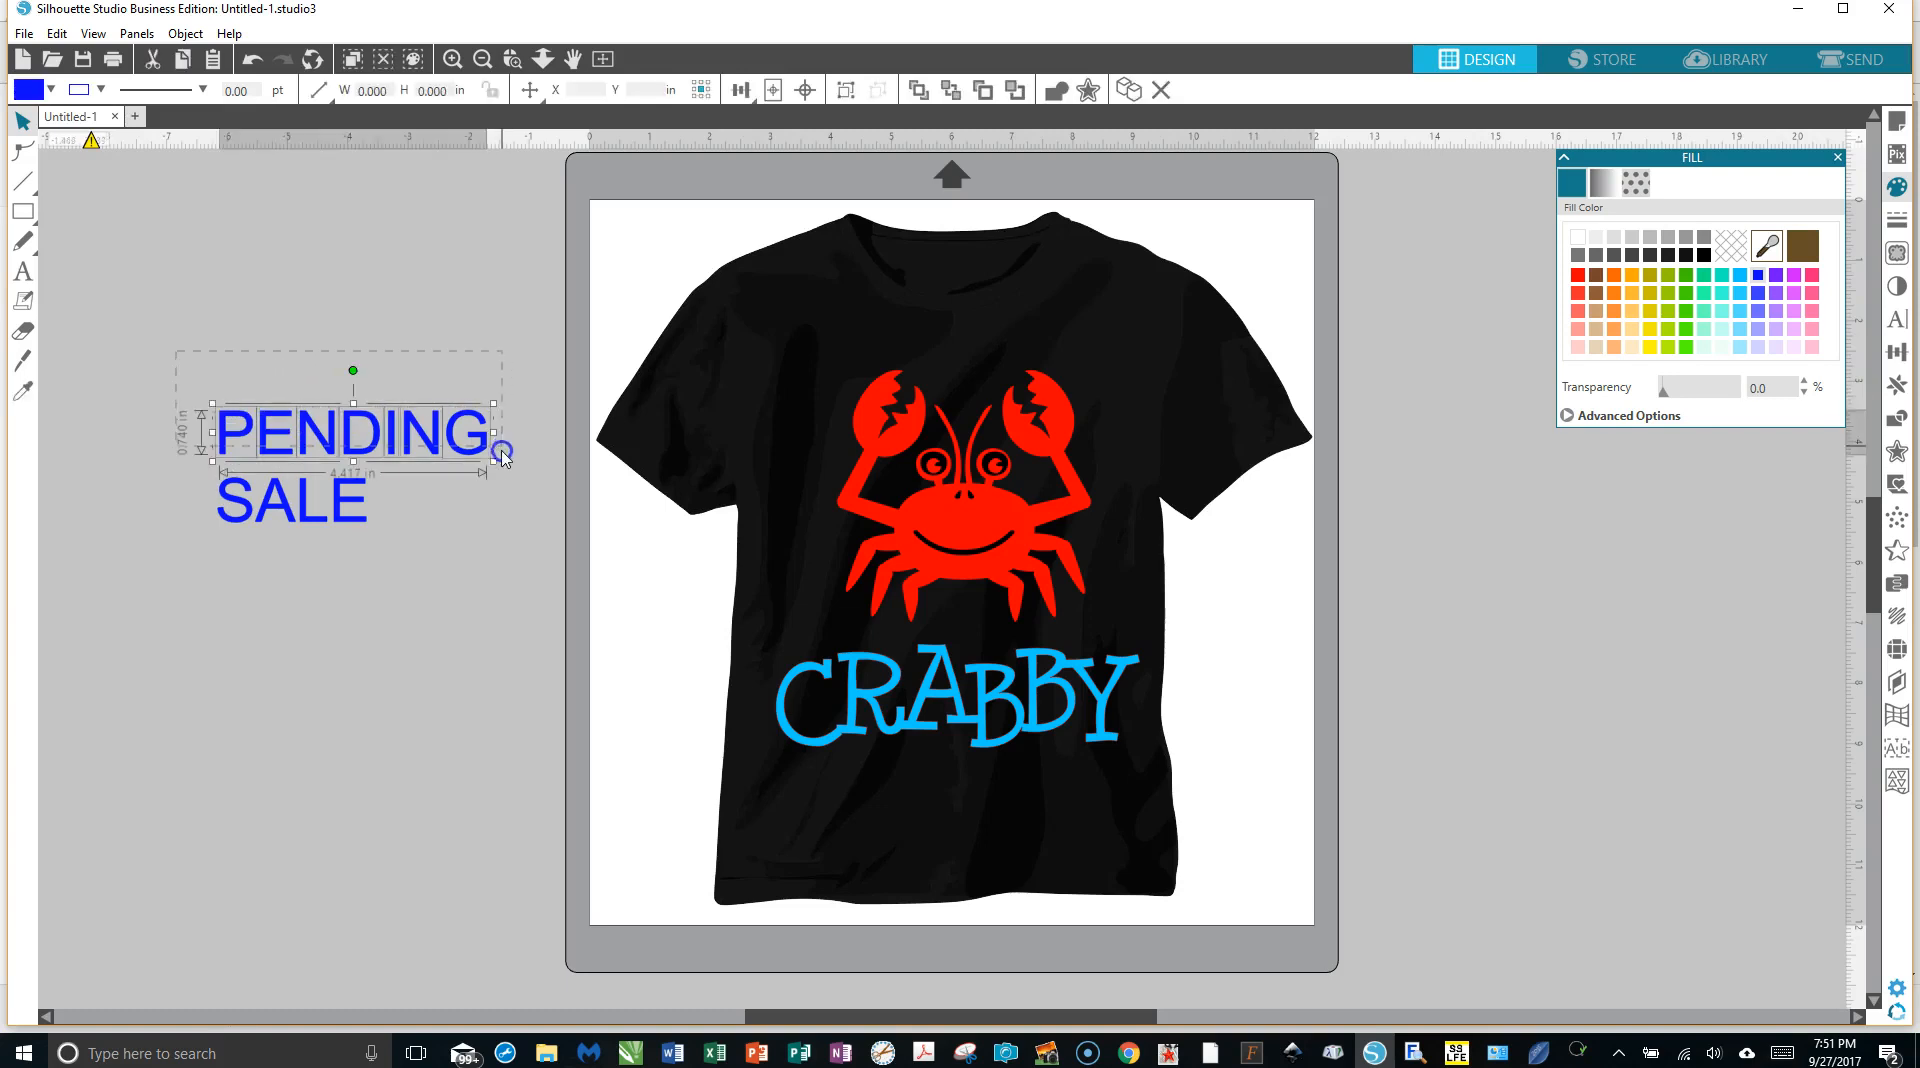
right_click(433, 447)
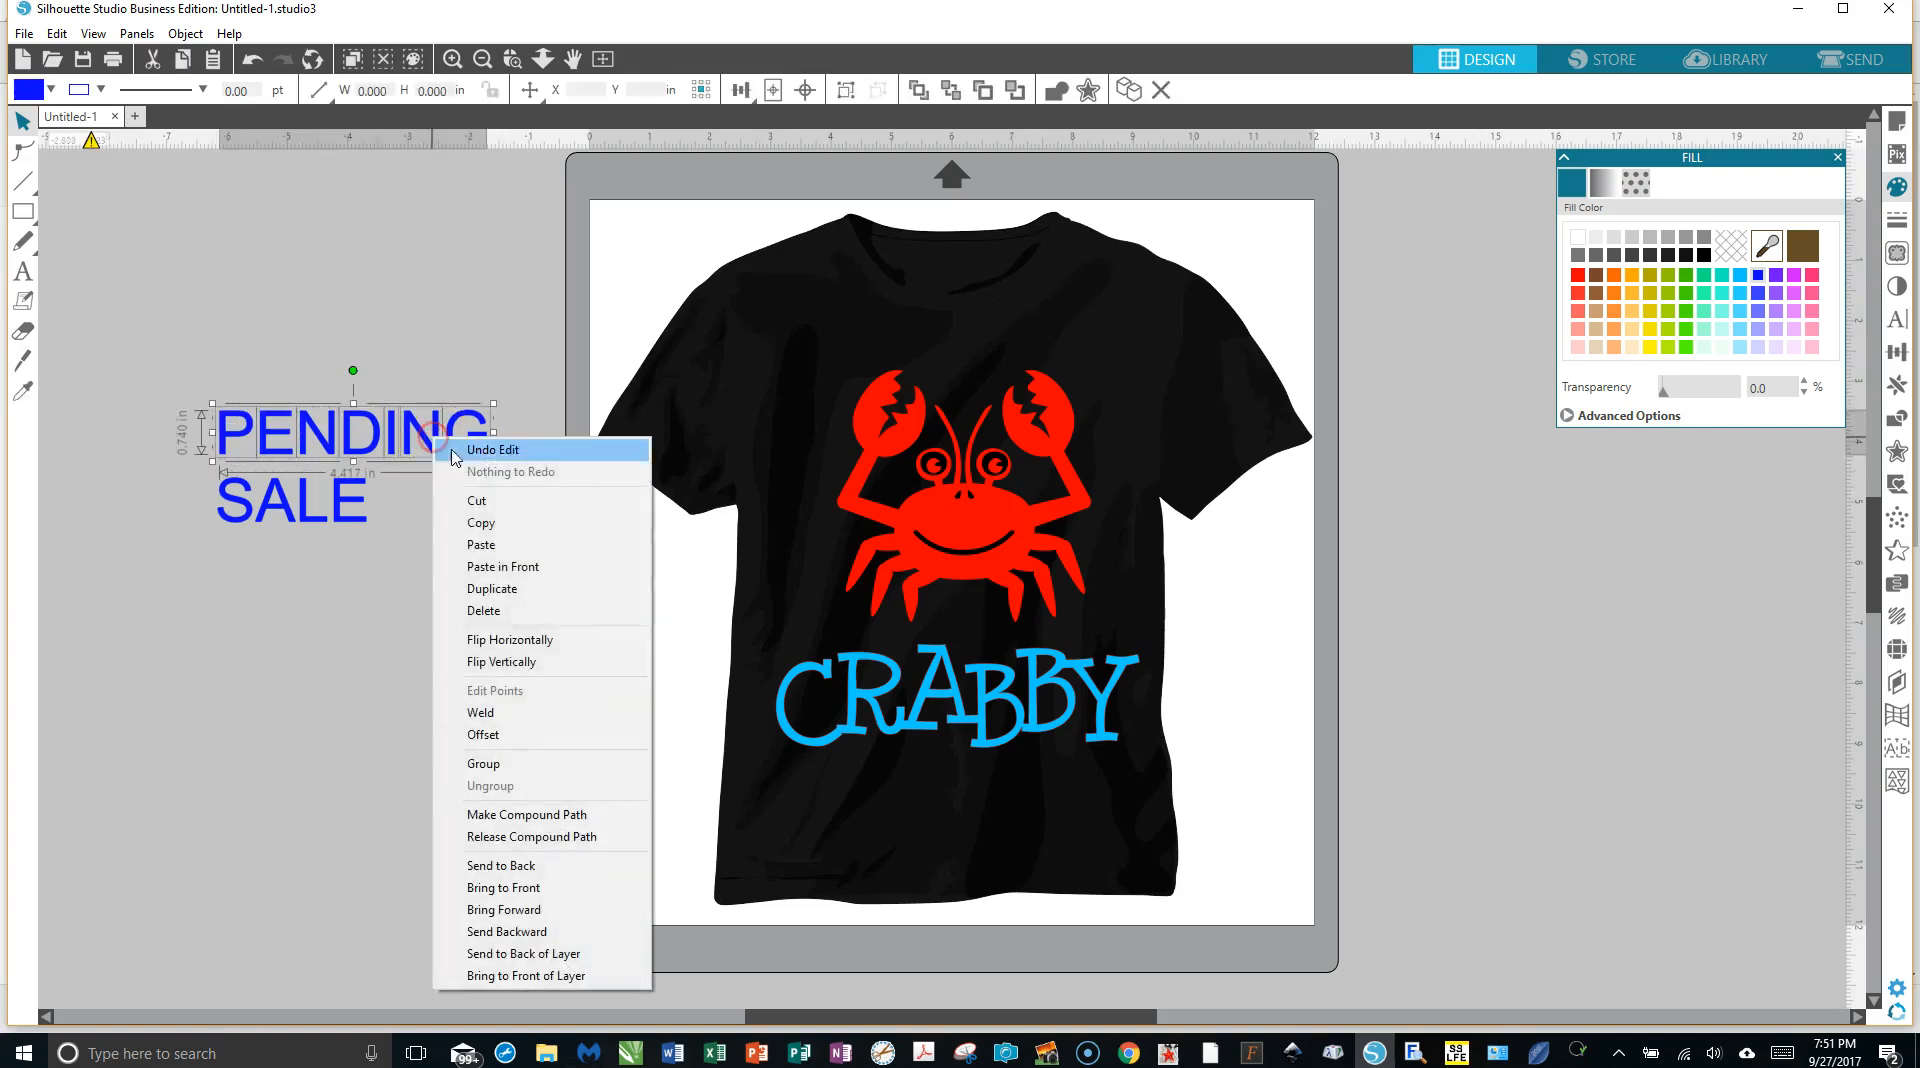
click(362, 708)
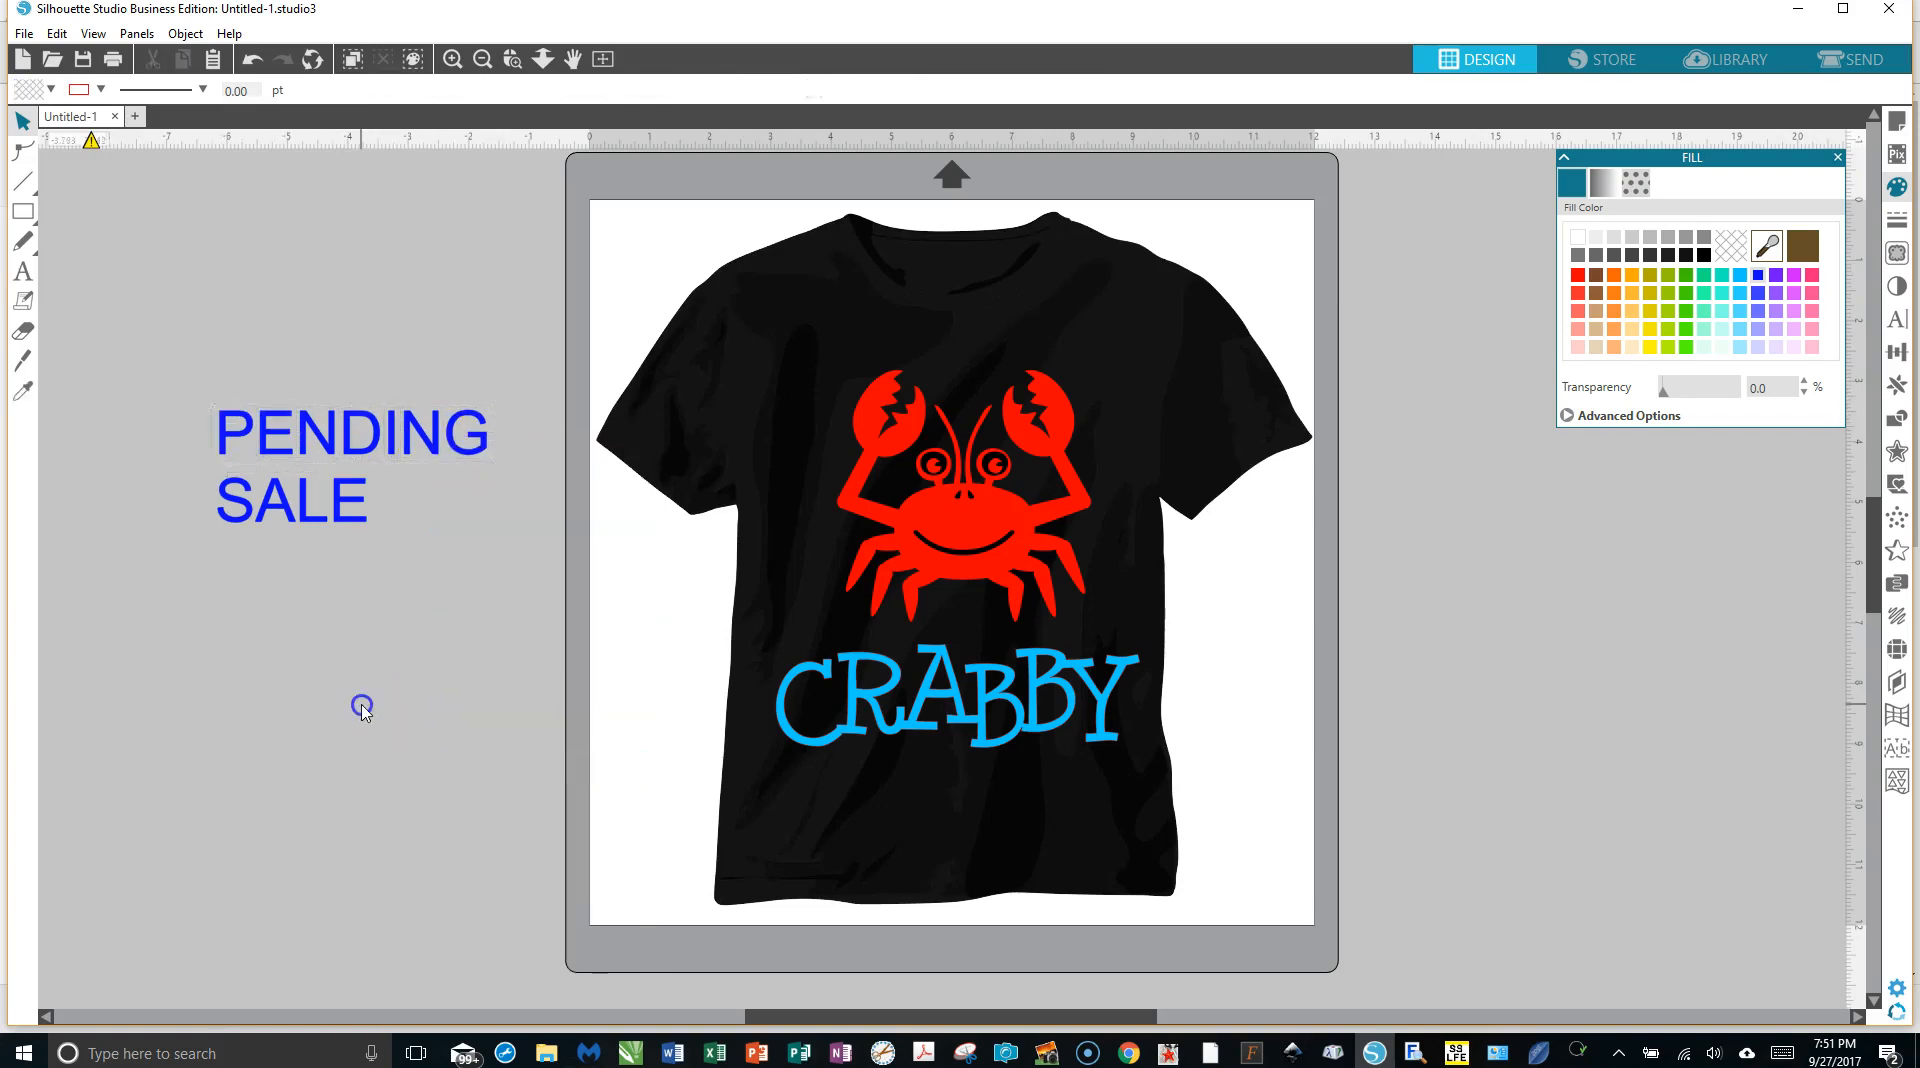
Group the separate letters of the word SALE into one object.
drag(167, 468, 418, 515)
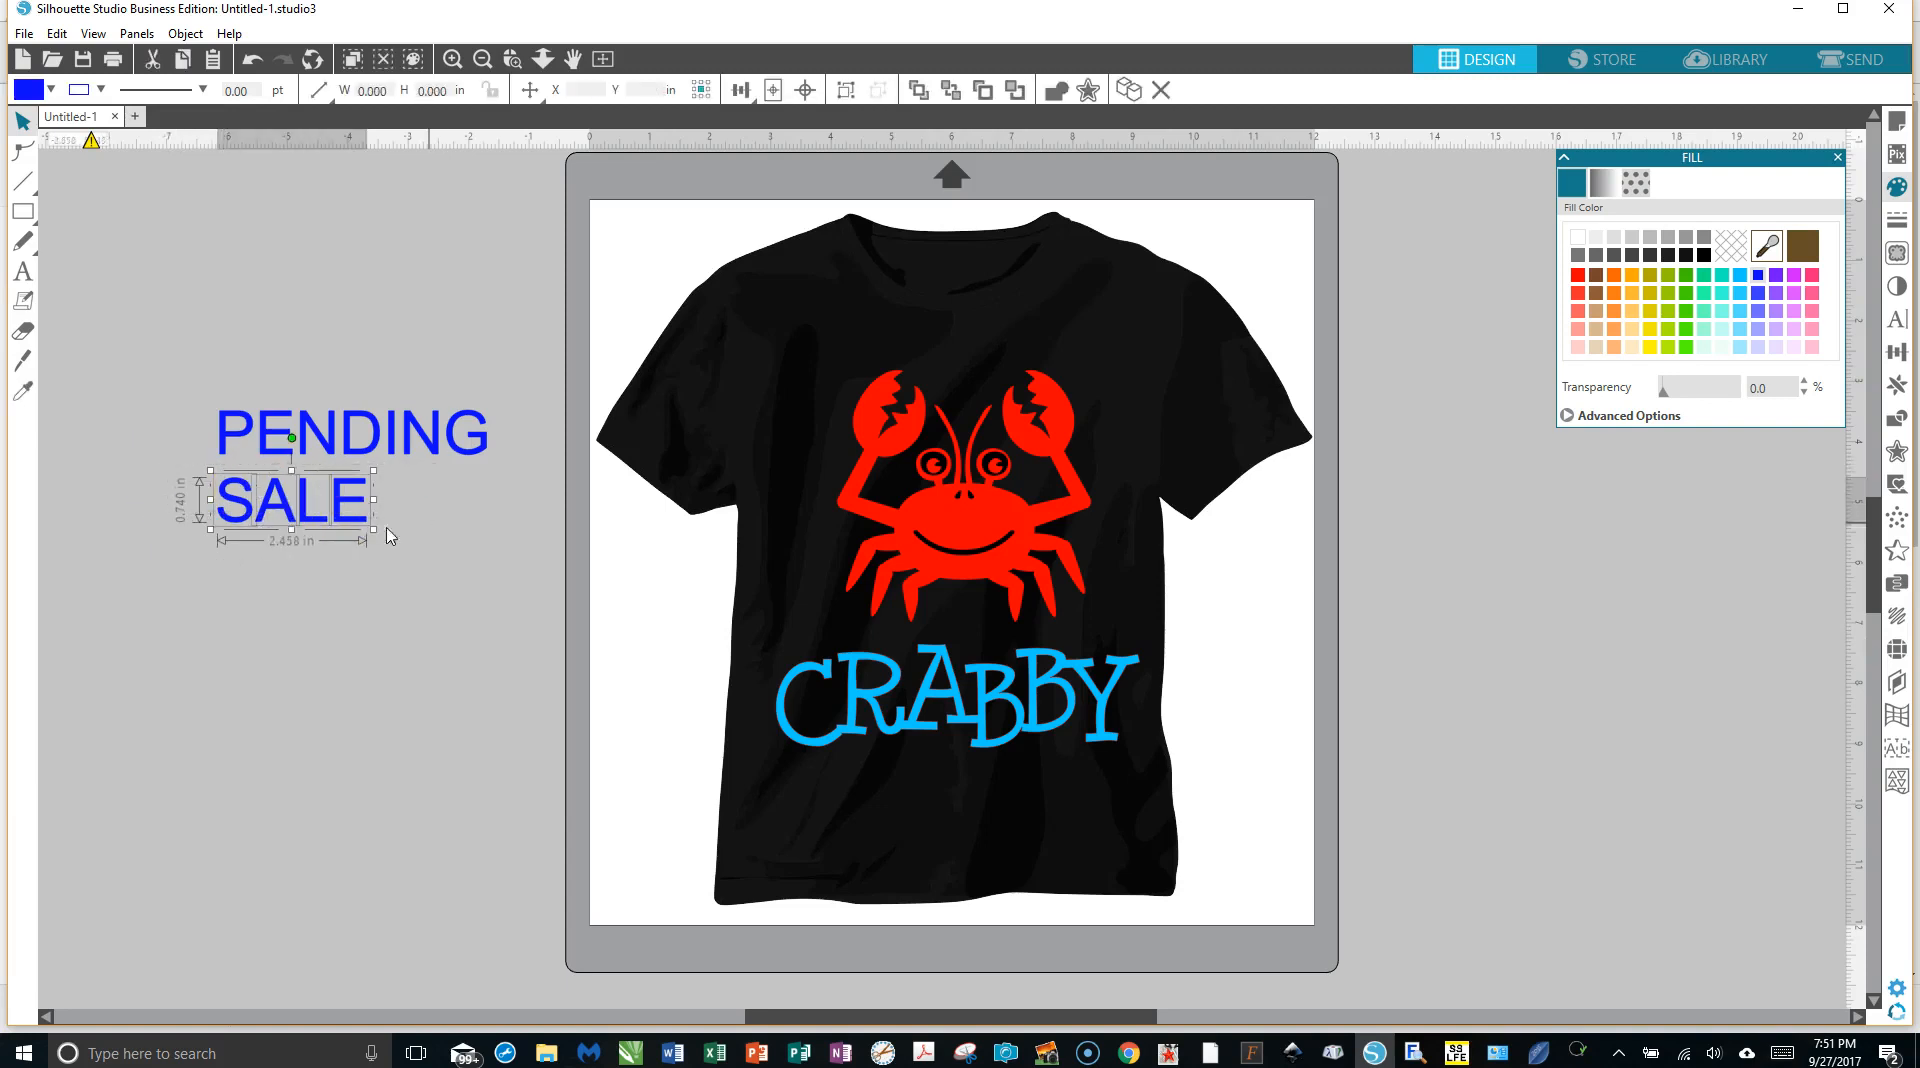
right_click(320, 512)
click(399, 801)
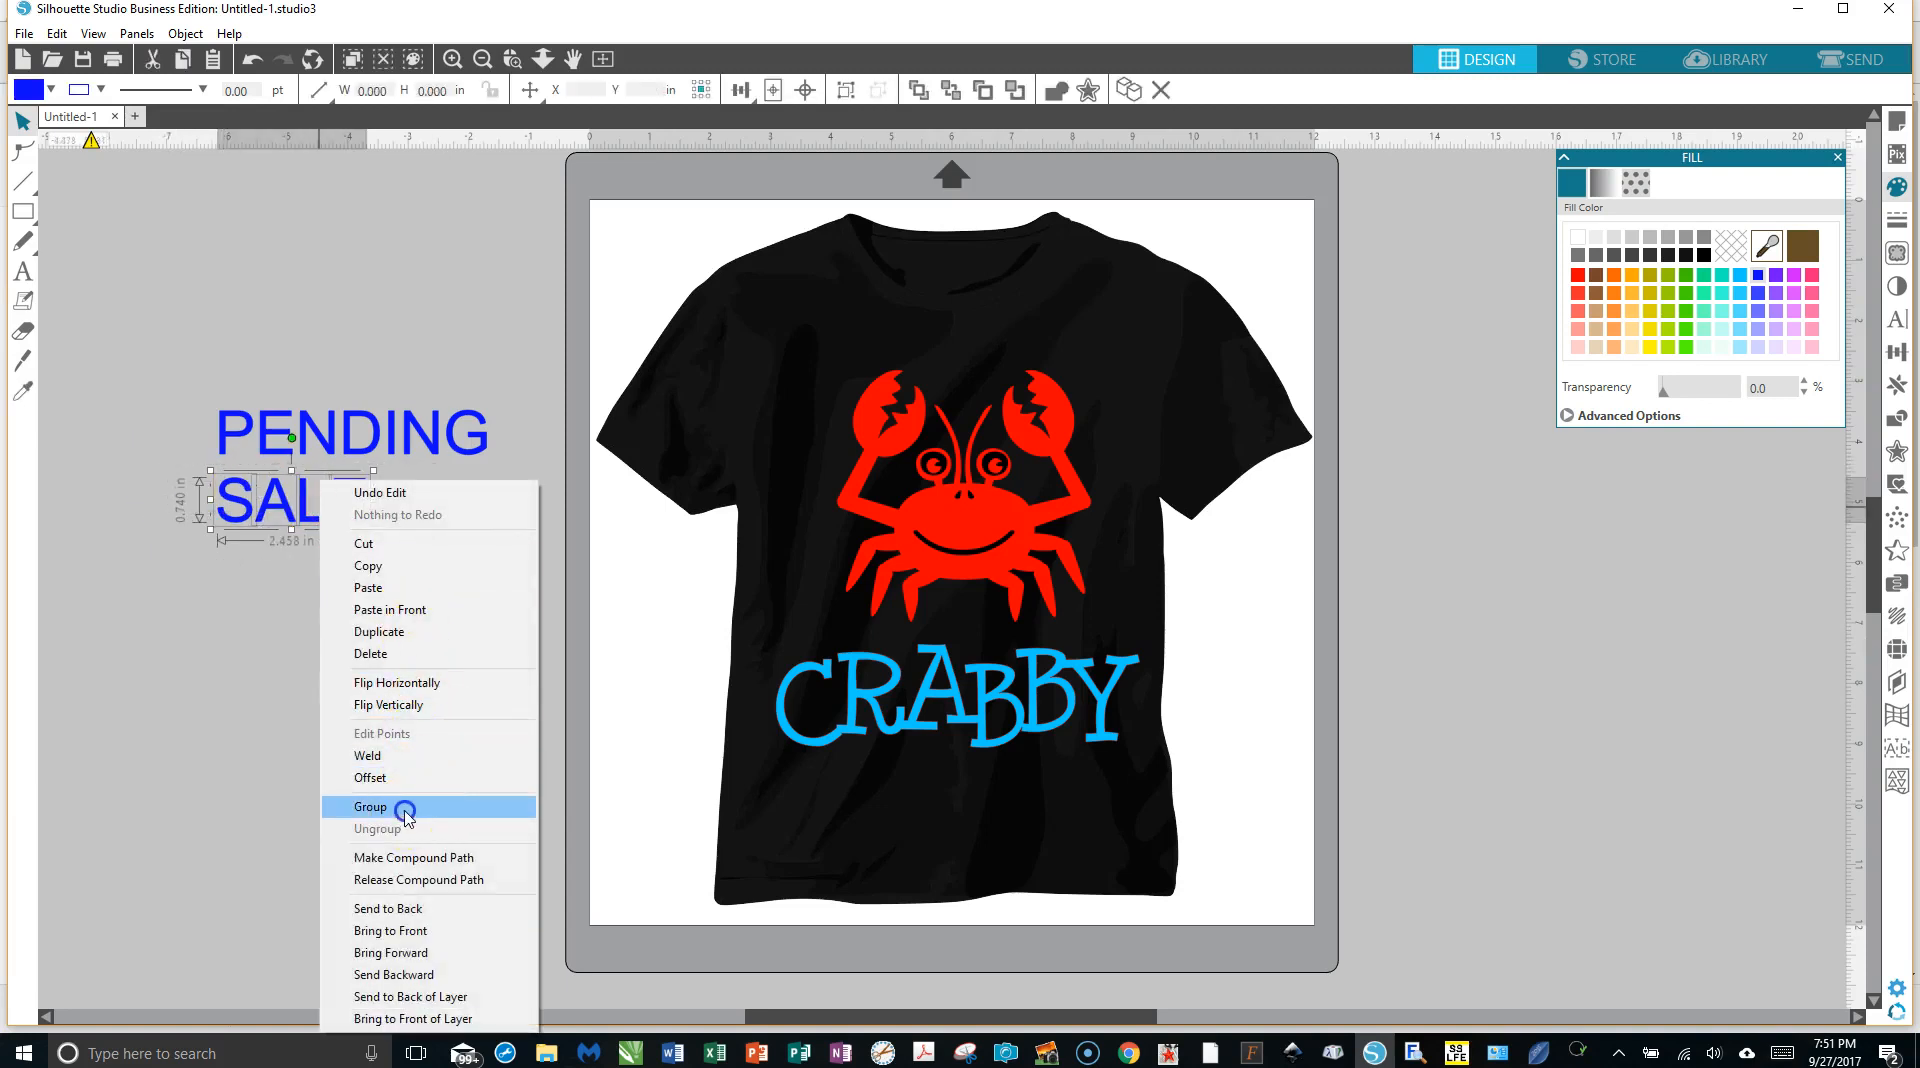
click(417, 719)
Move the word PENDING onto the shirt over the crab's legs and rotate it by -45°.
click(443, 432)
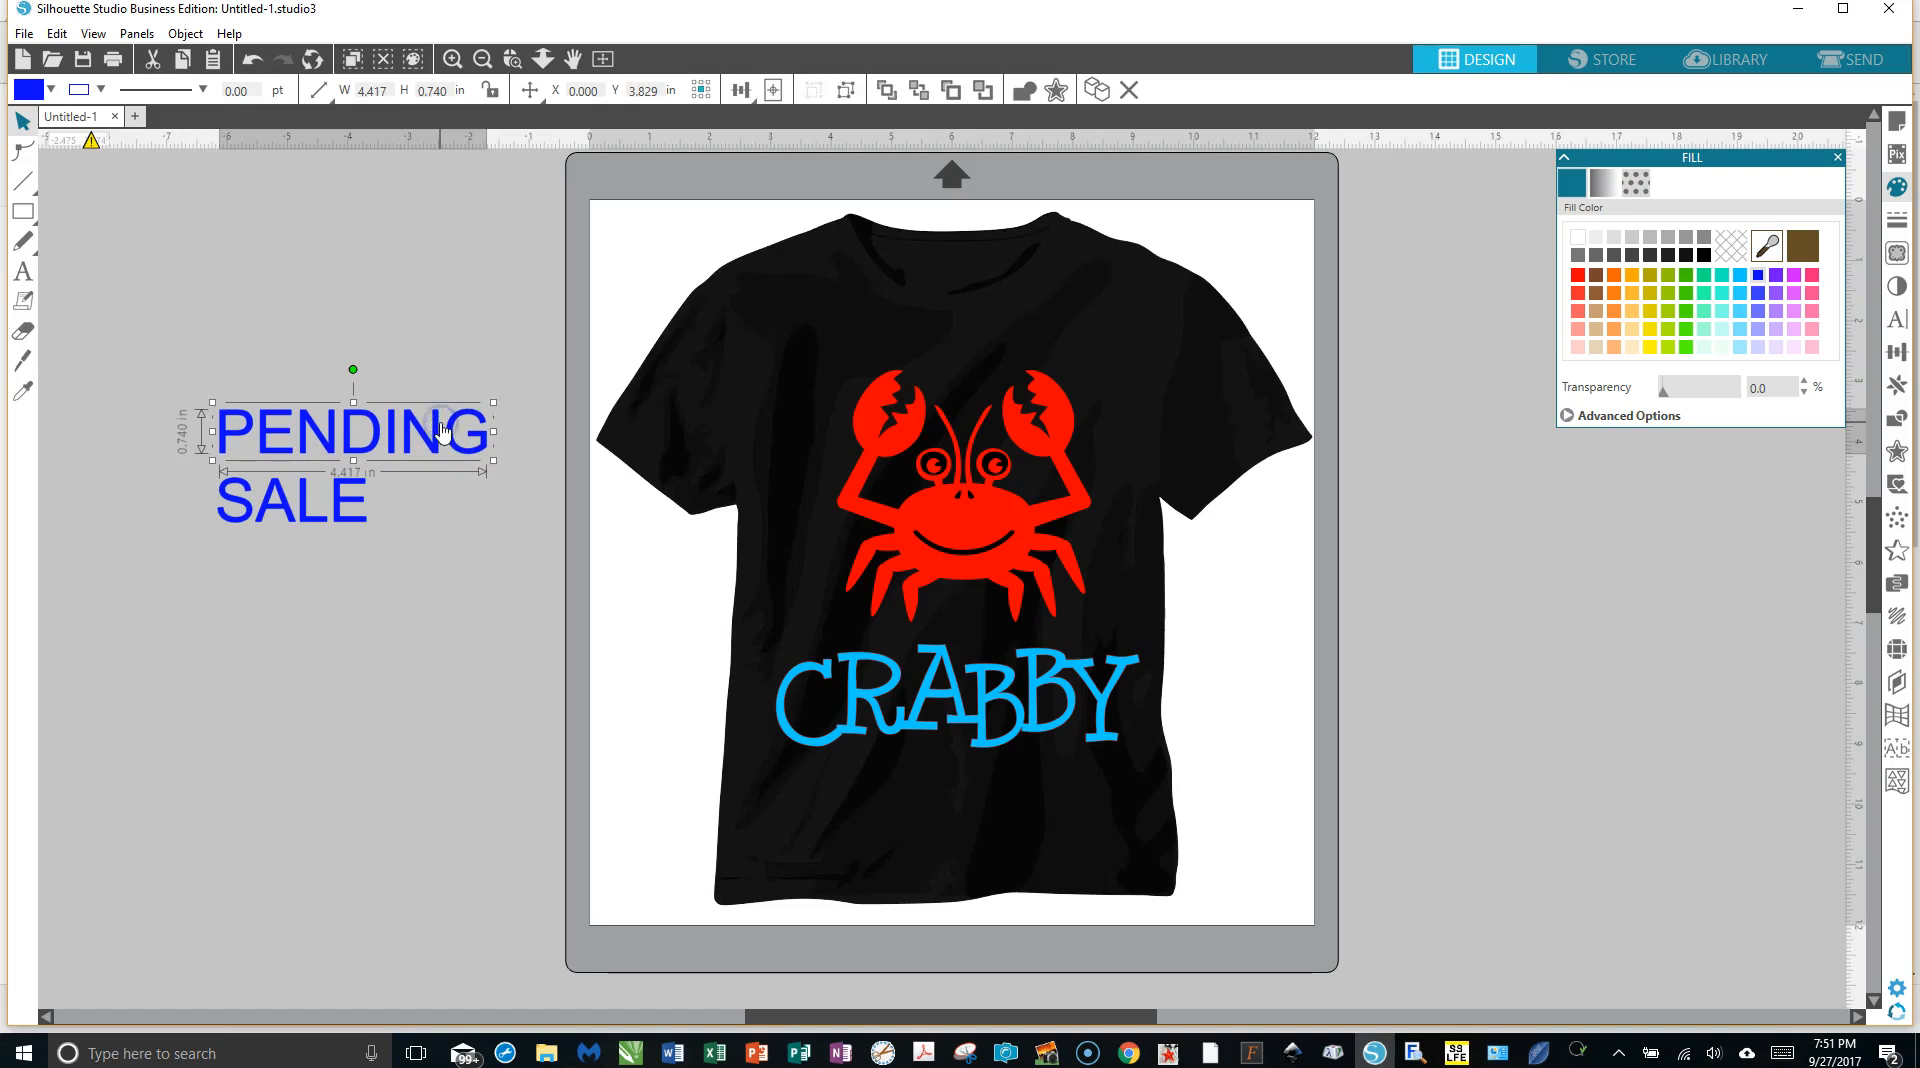
drag(443, 432, 1022, 597)
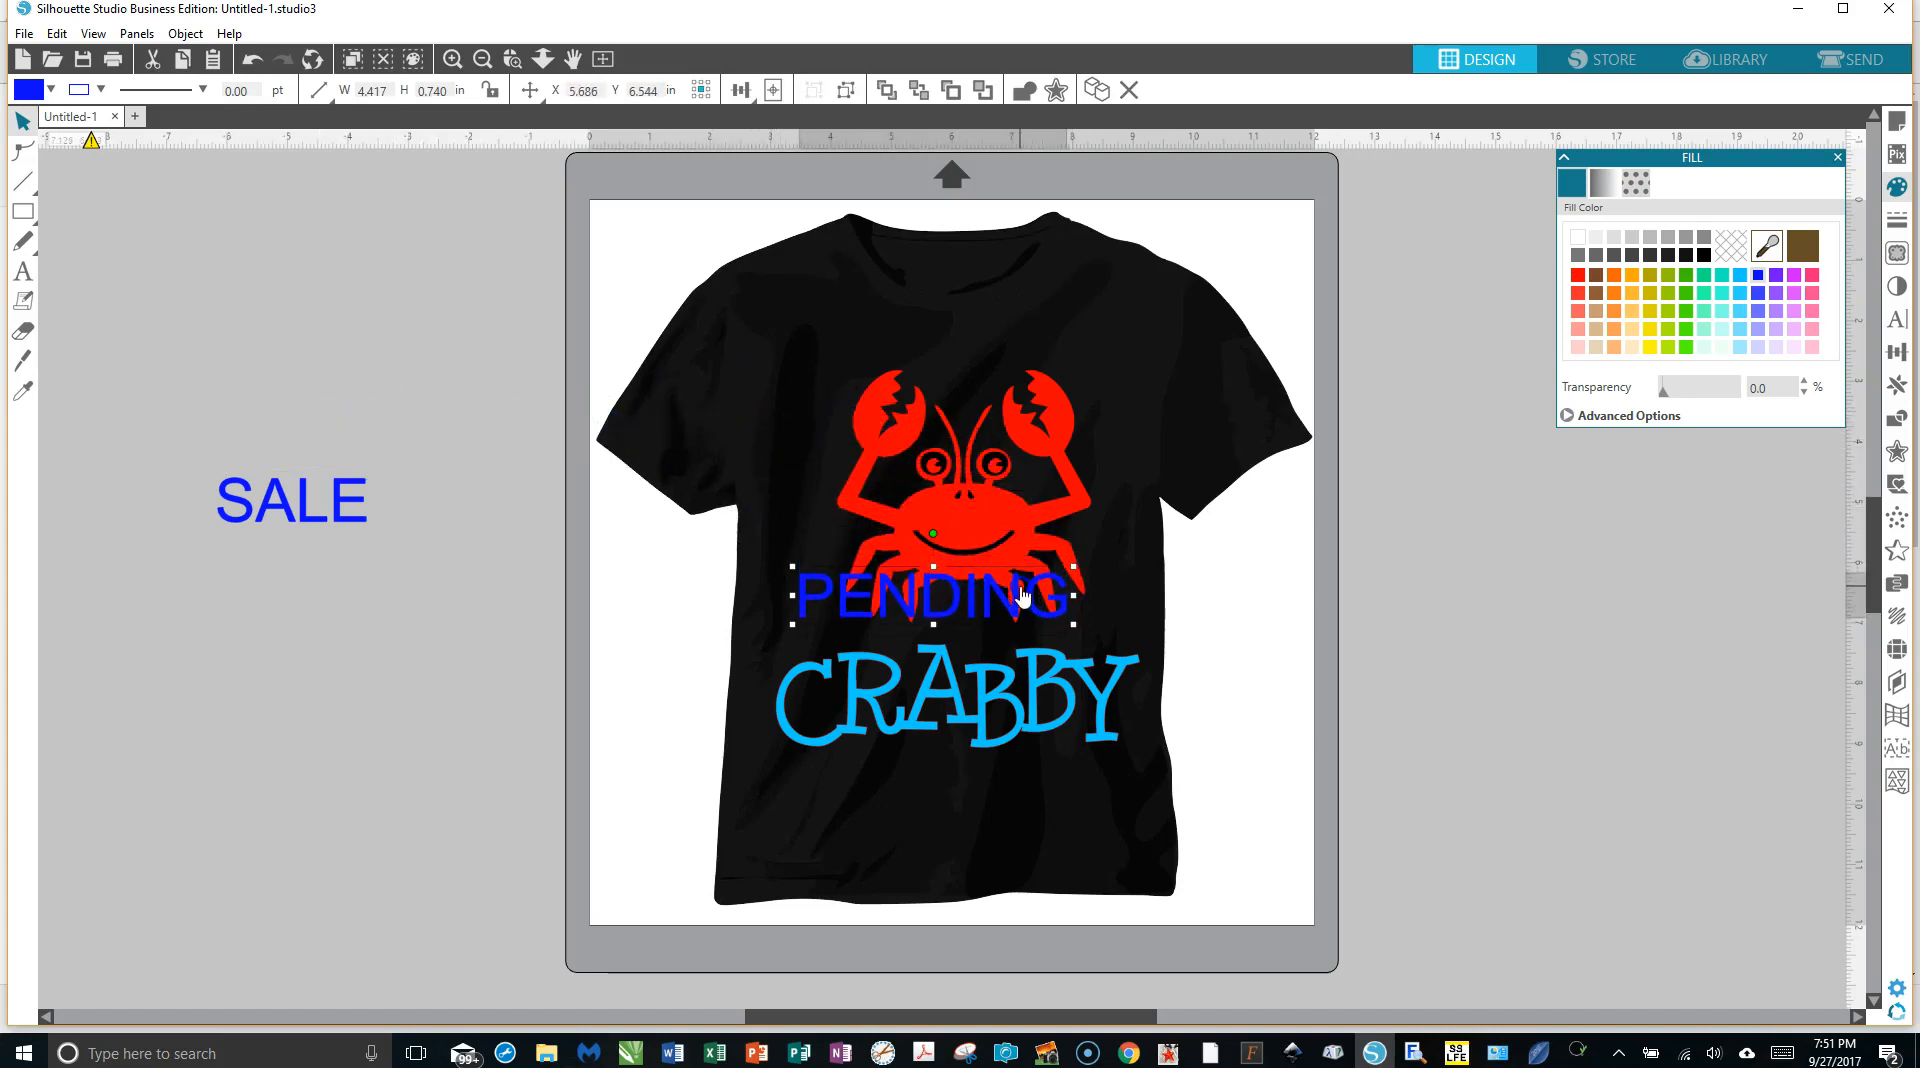
click(1897, 355)
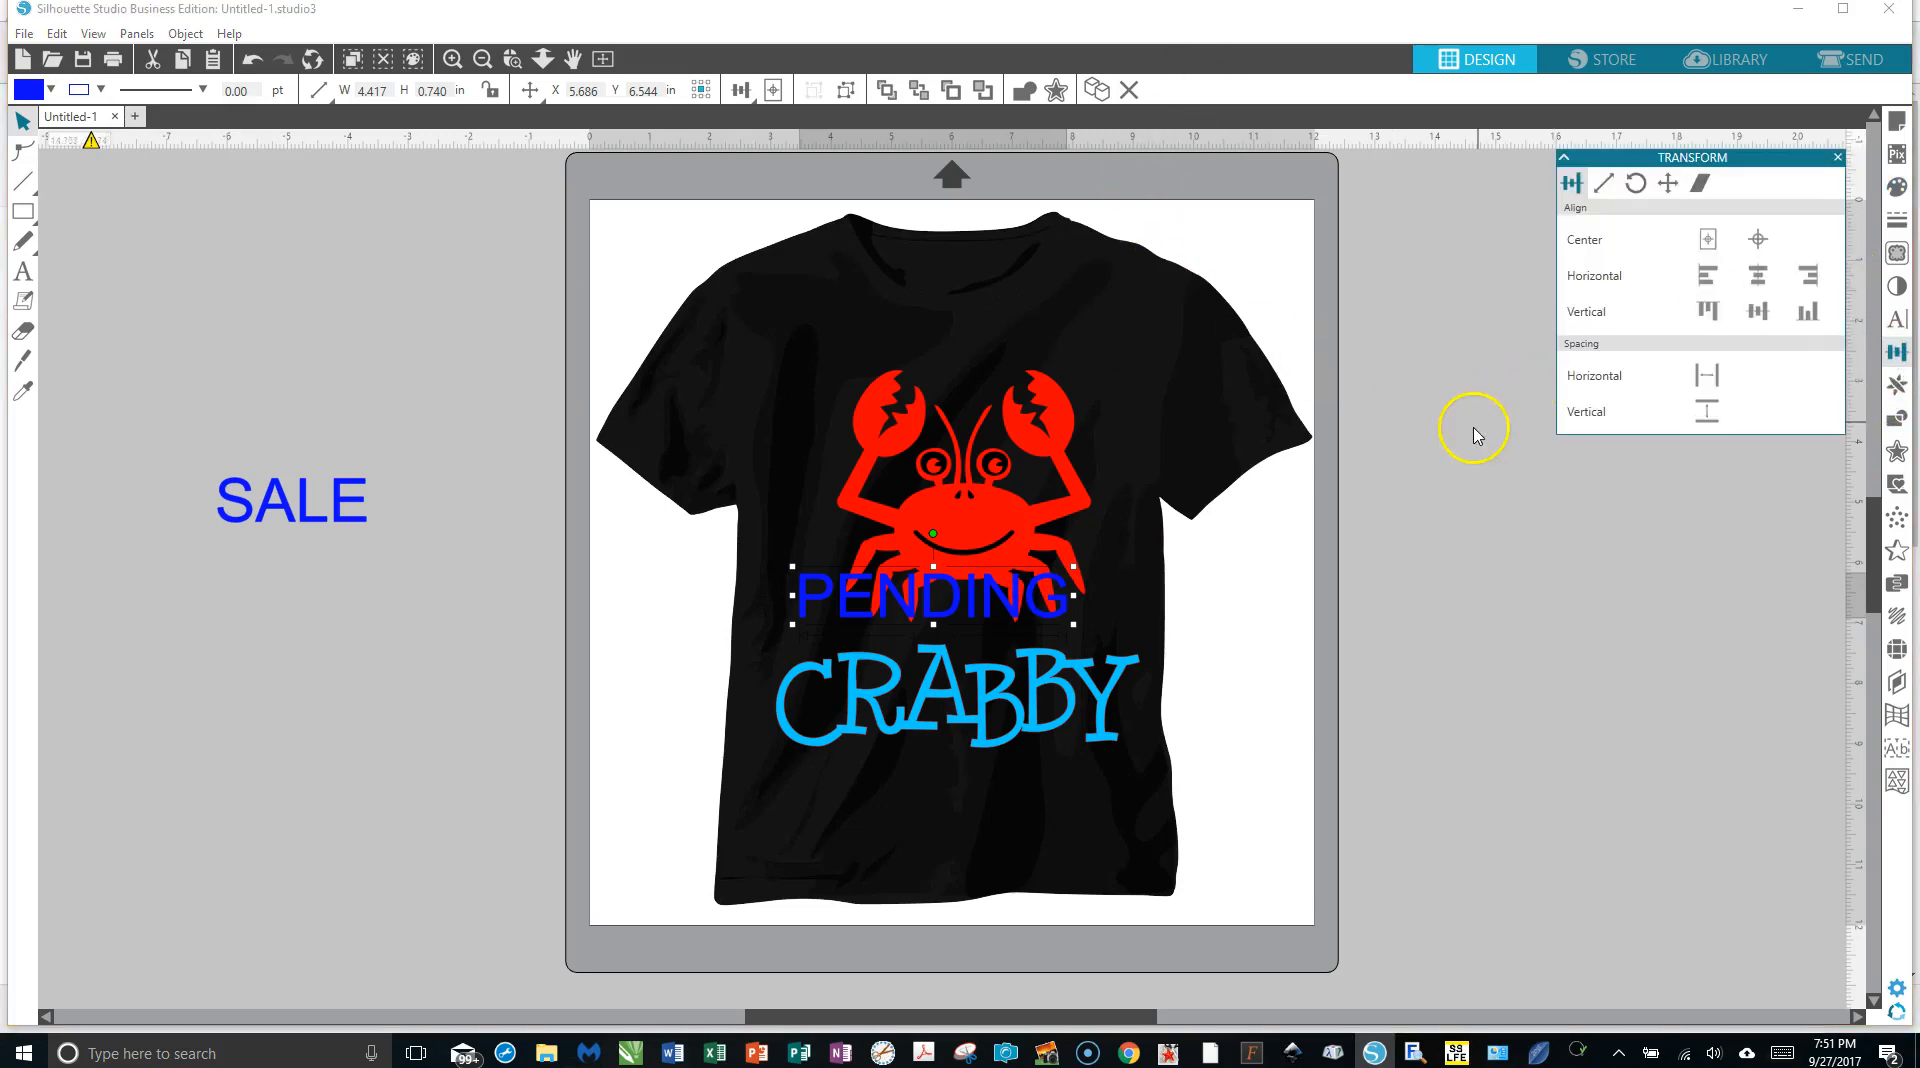
click(1636, 185)
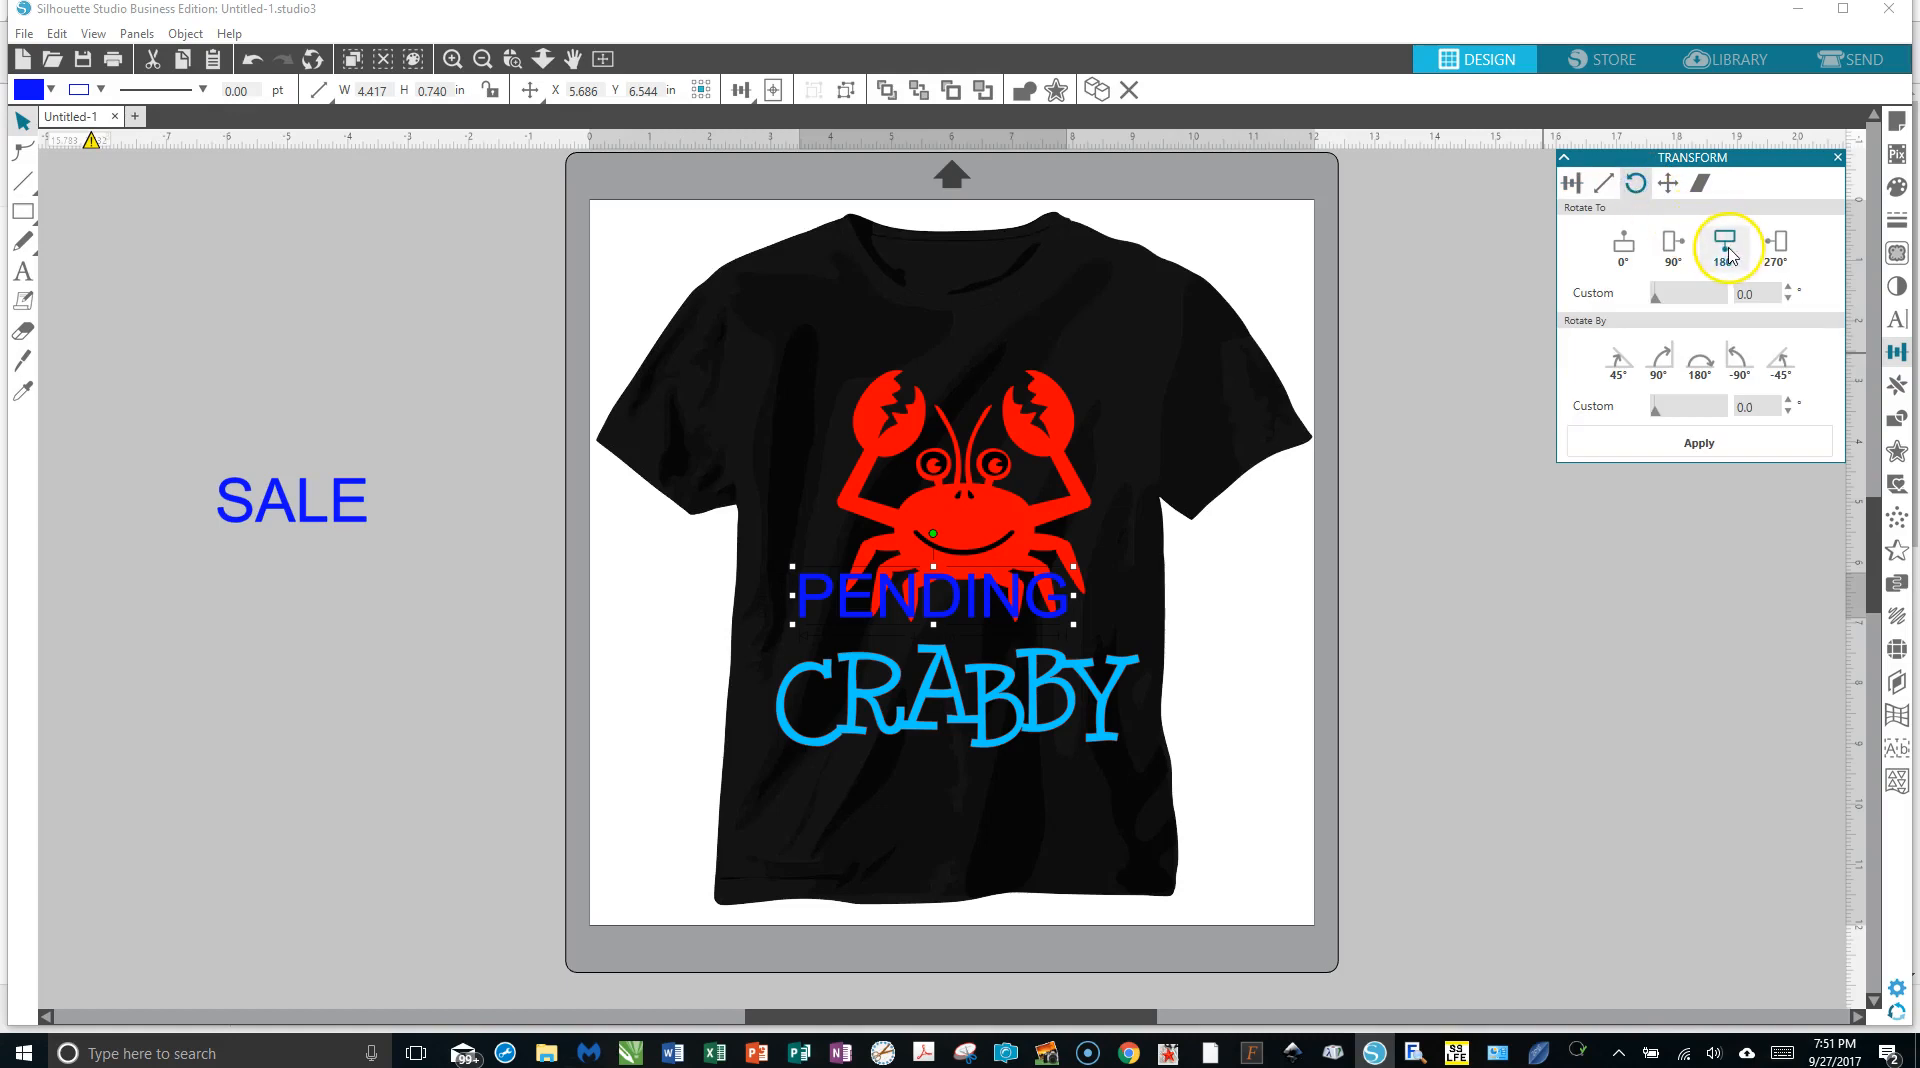
click(1739, 362)
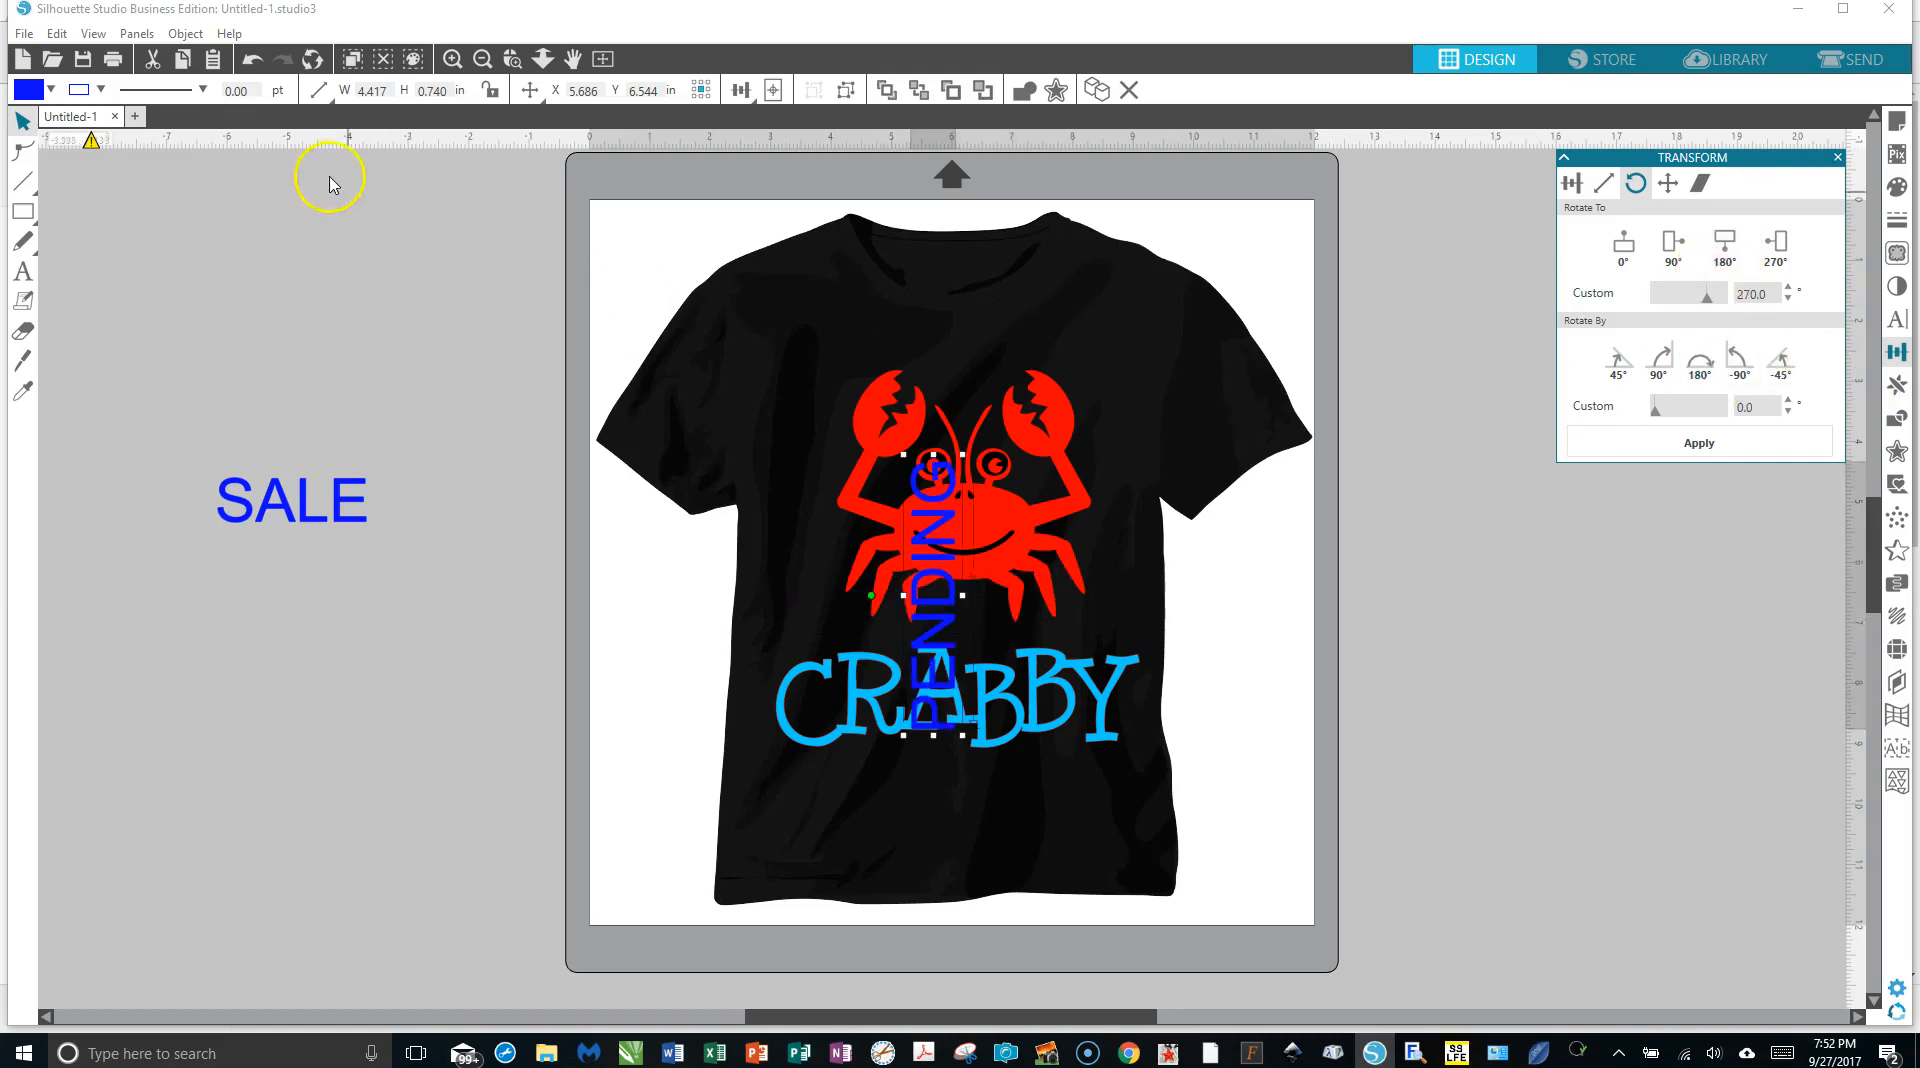
click(252, 58)
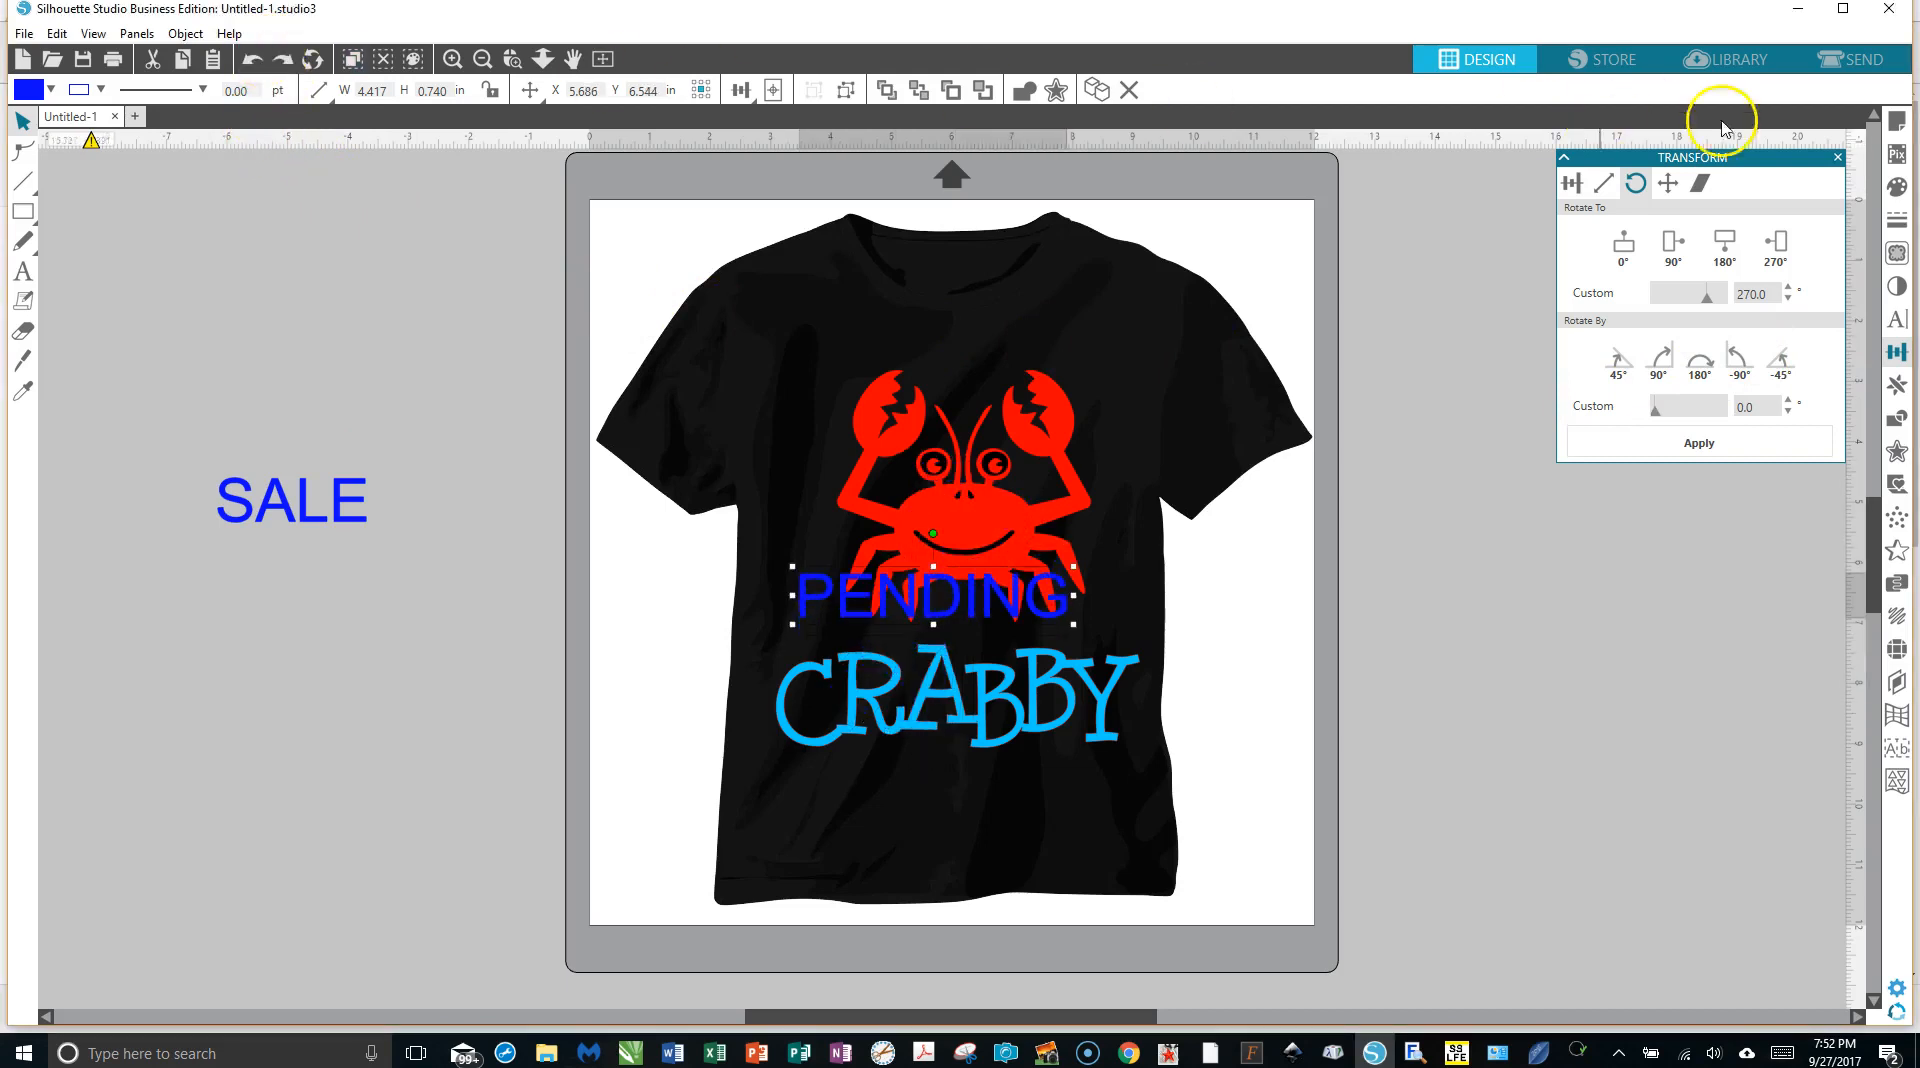
click(1780, 362)
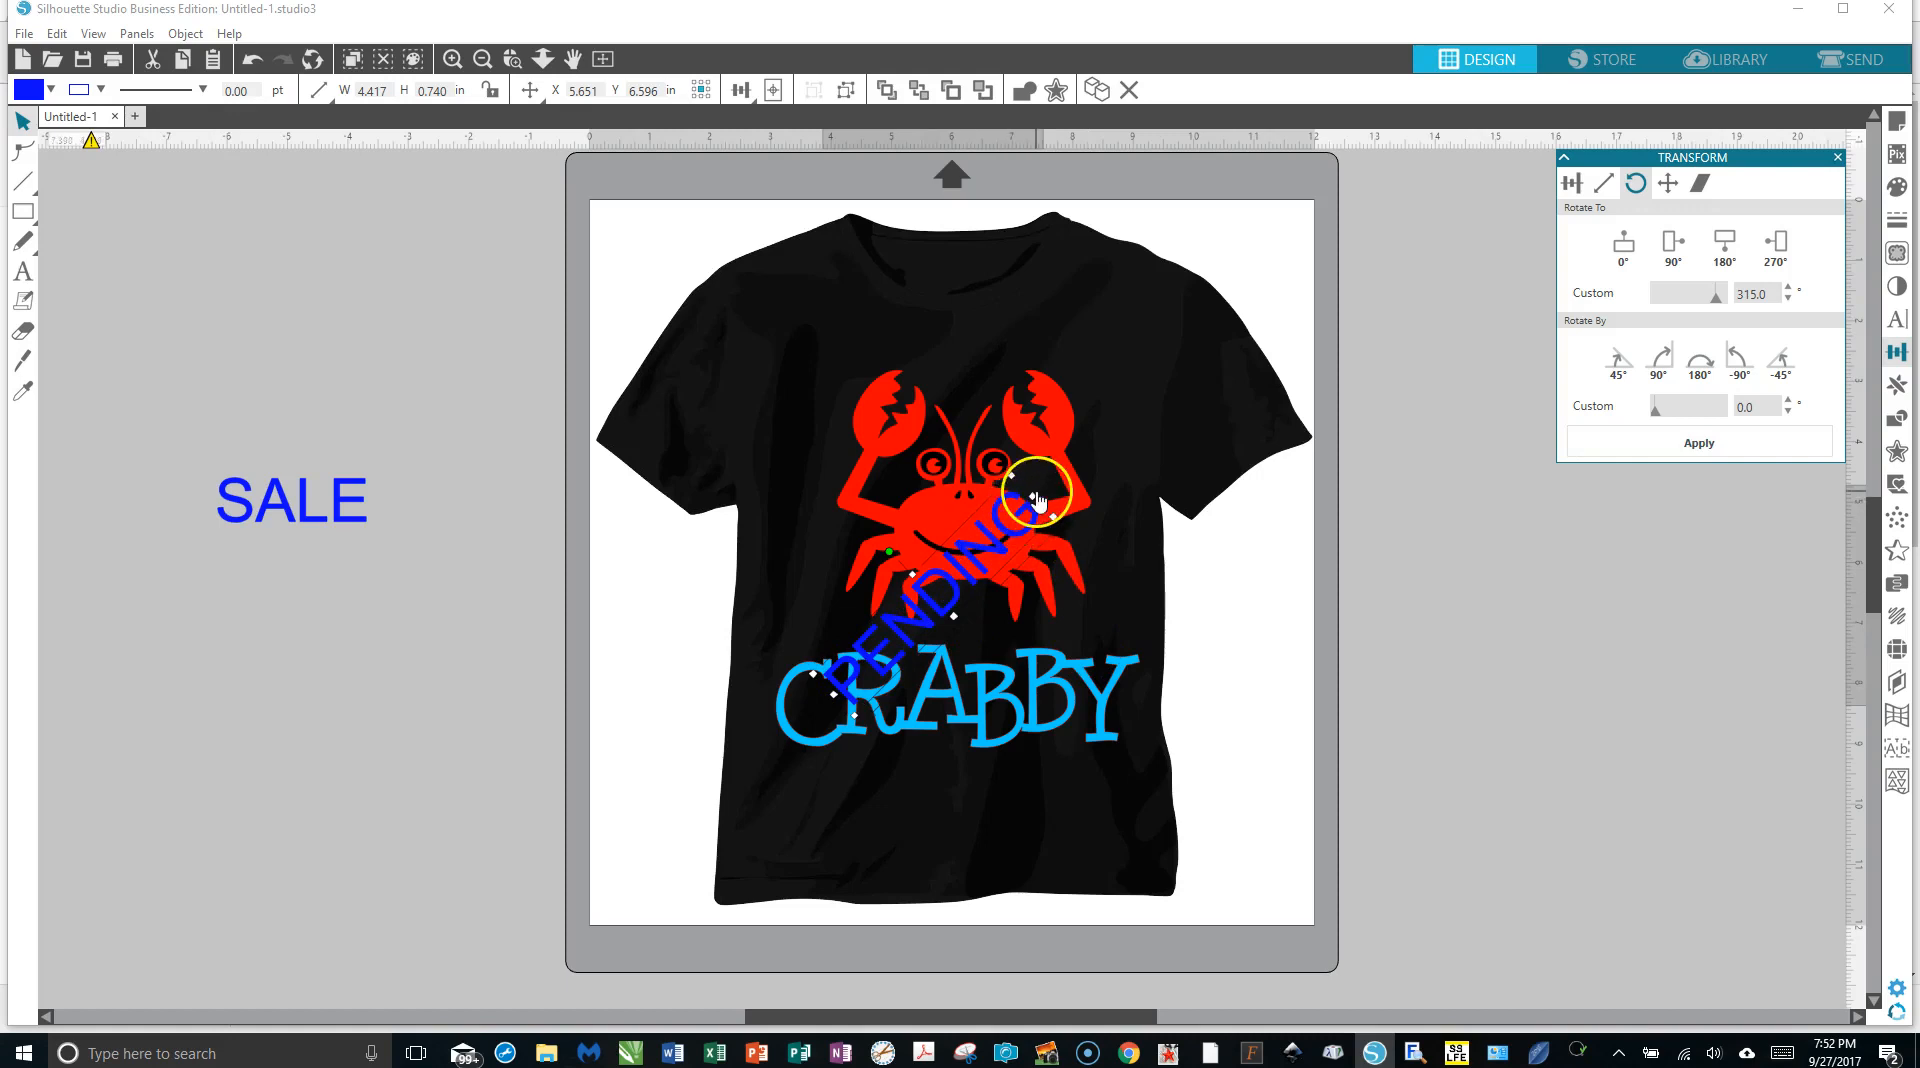
Stretch PENDING to about 8.26 in long and position it diagonally across the crab and the CRABBY lettering.
drag(1037, 500, 1163, 362)
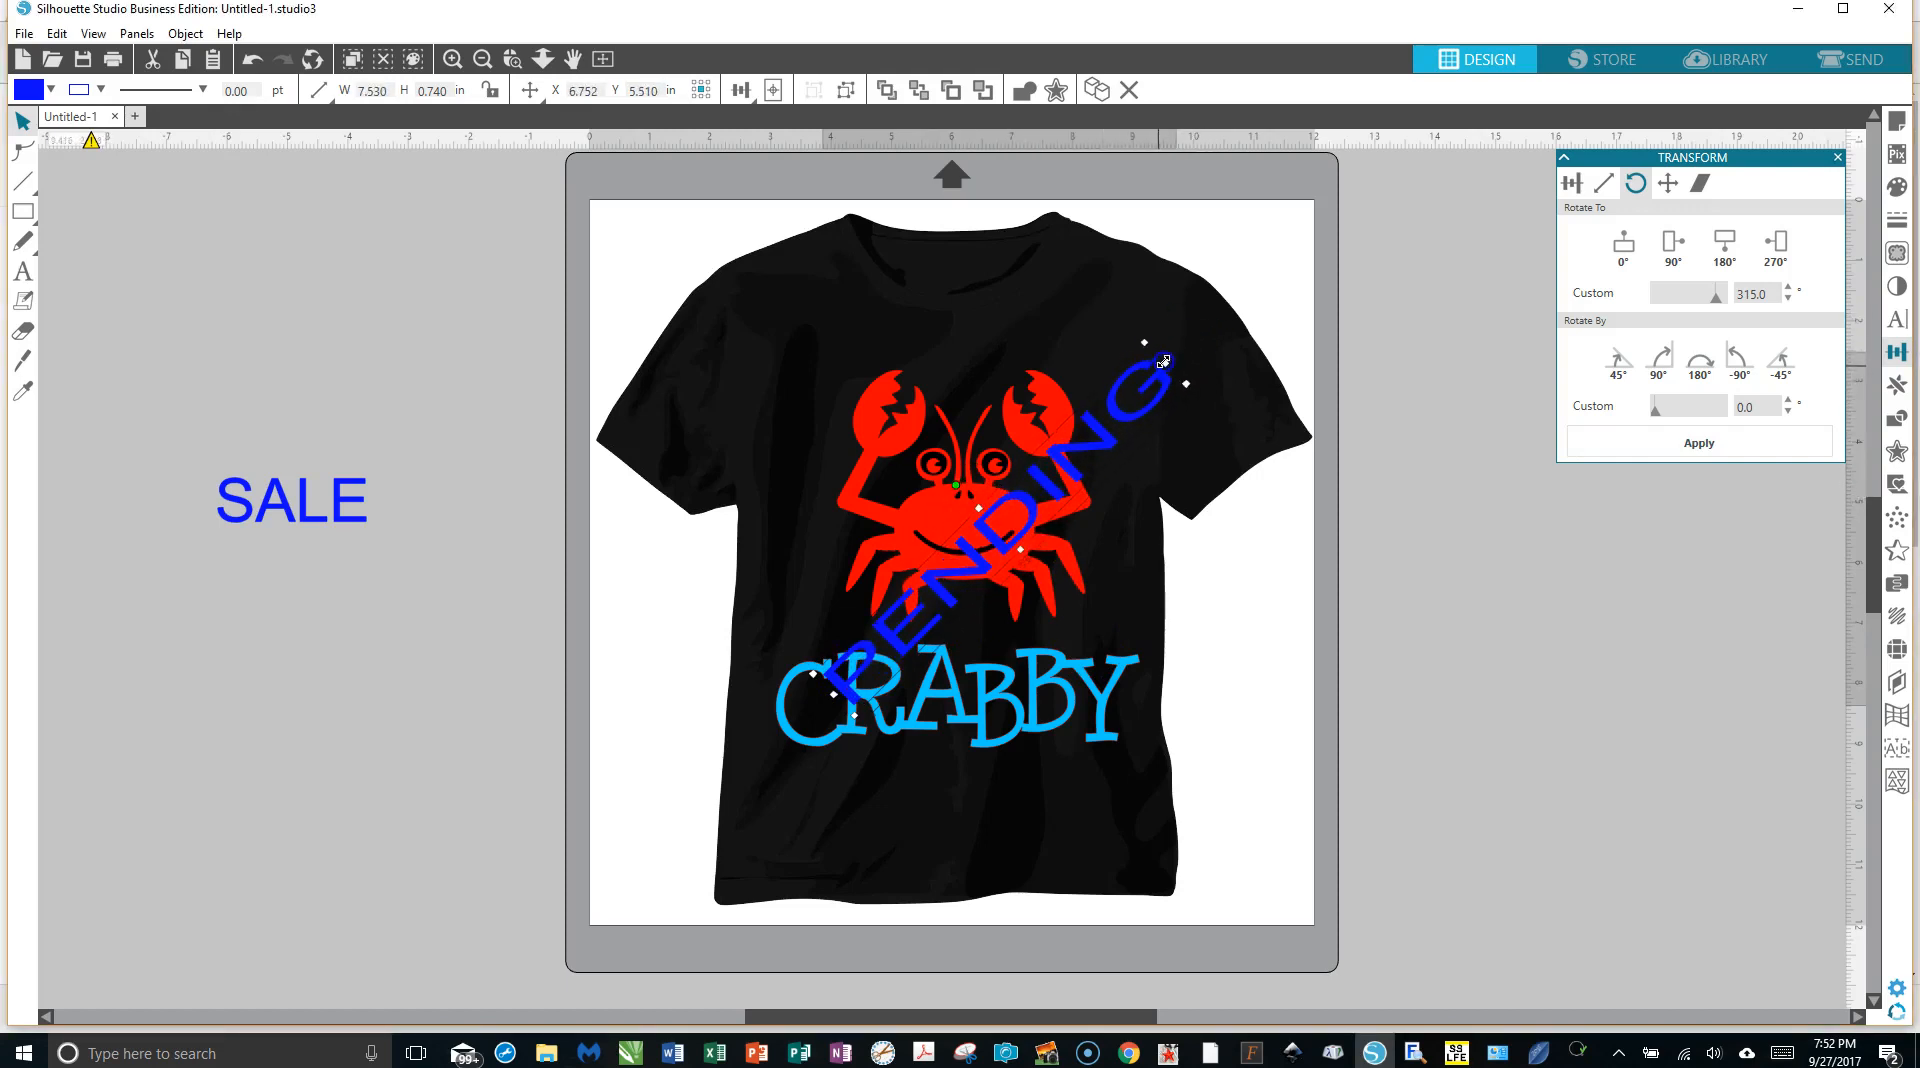
drag(906, 628, 865, 649)
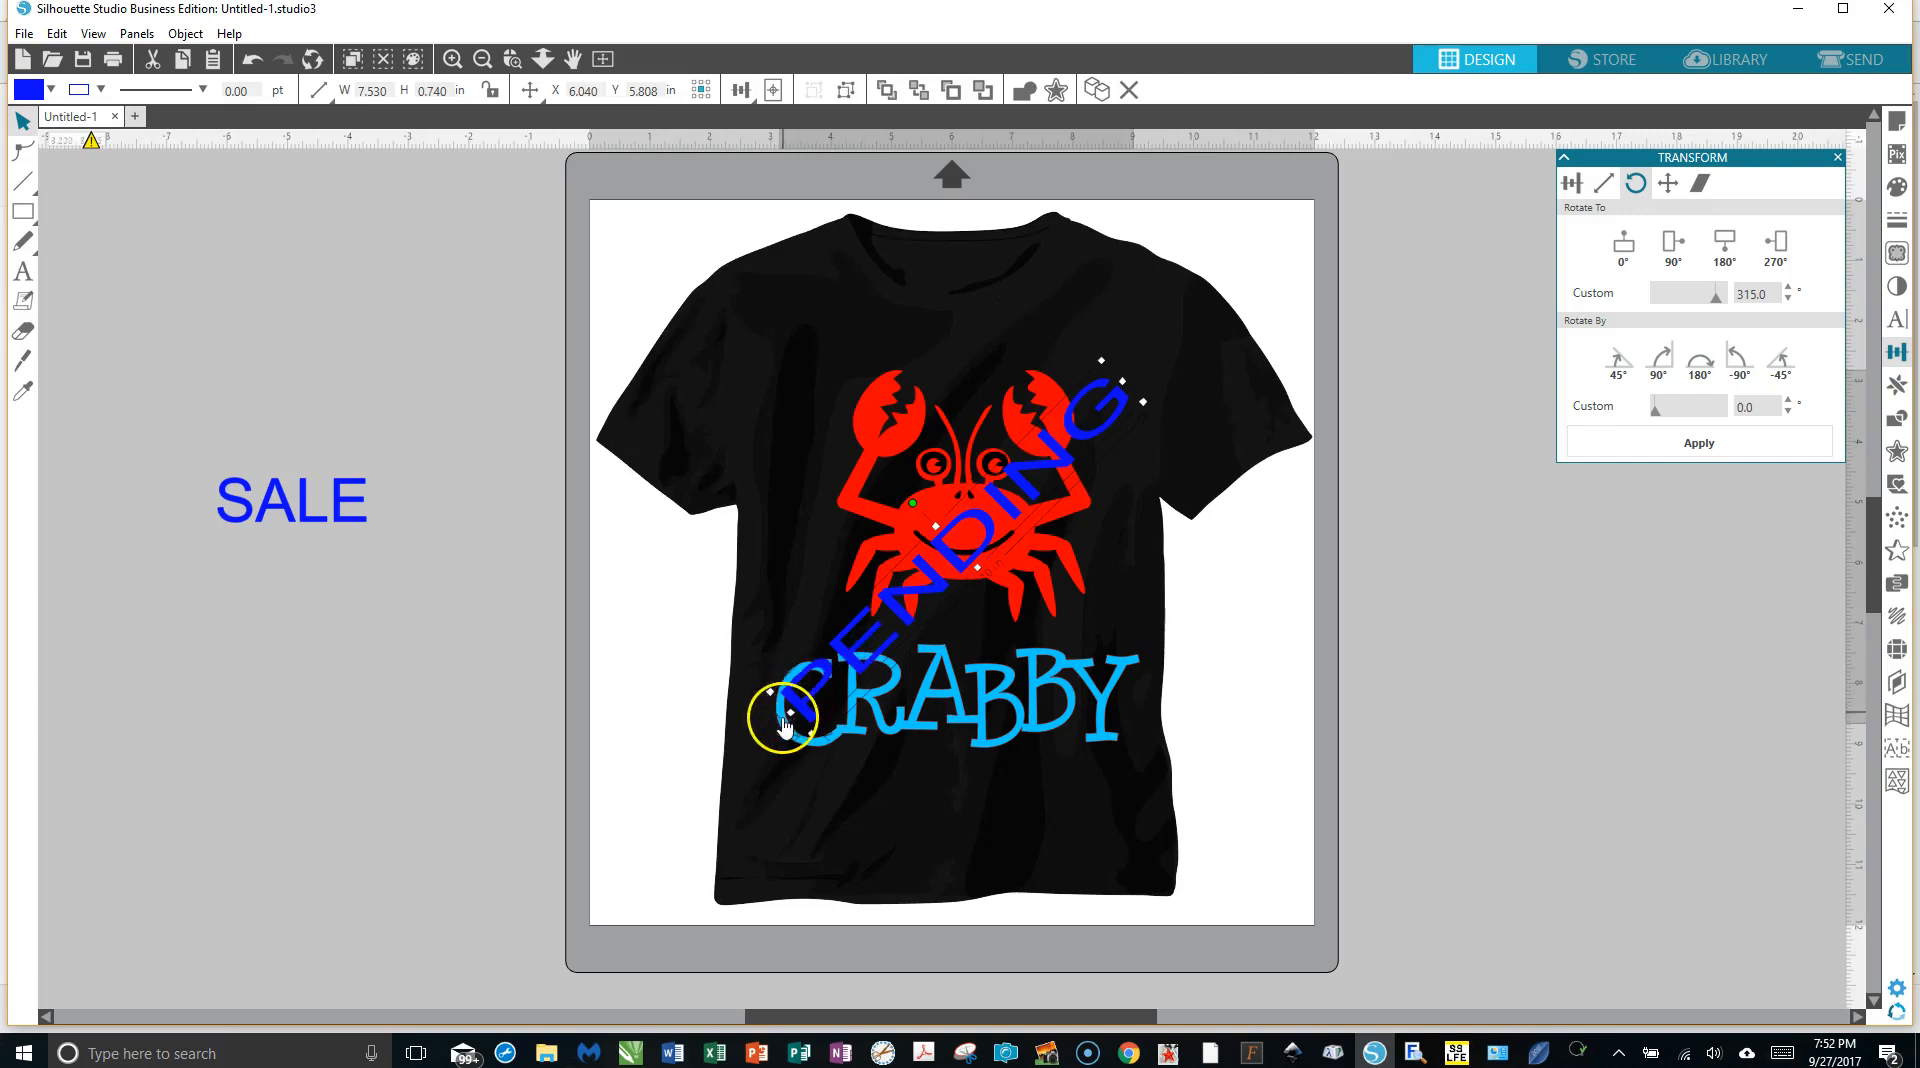
drag(789, 712, 752, 741)
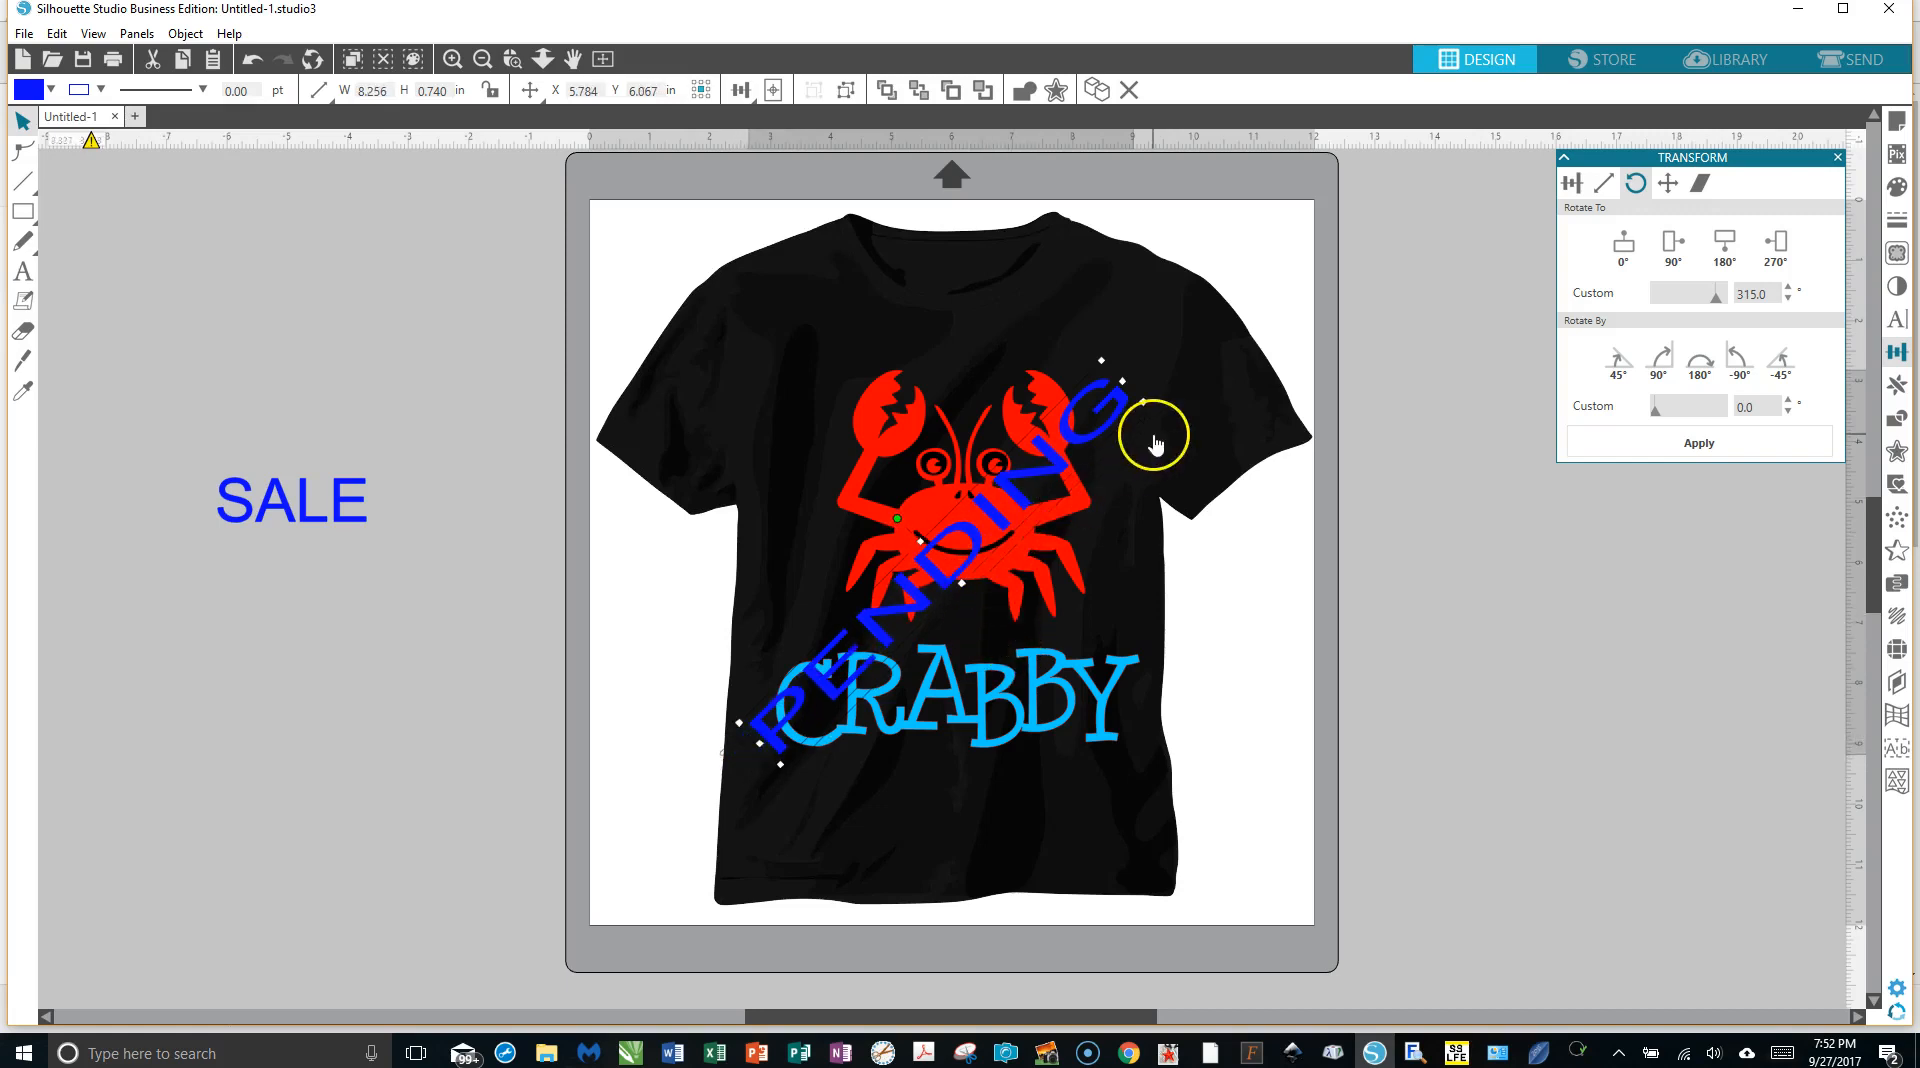
Enlarge SALE to about 5.8 by 1.75 in and place it over the lower part of the CRABBY lettering.
click(262, 500)
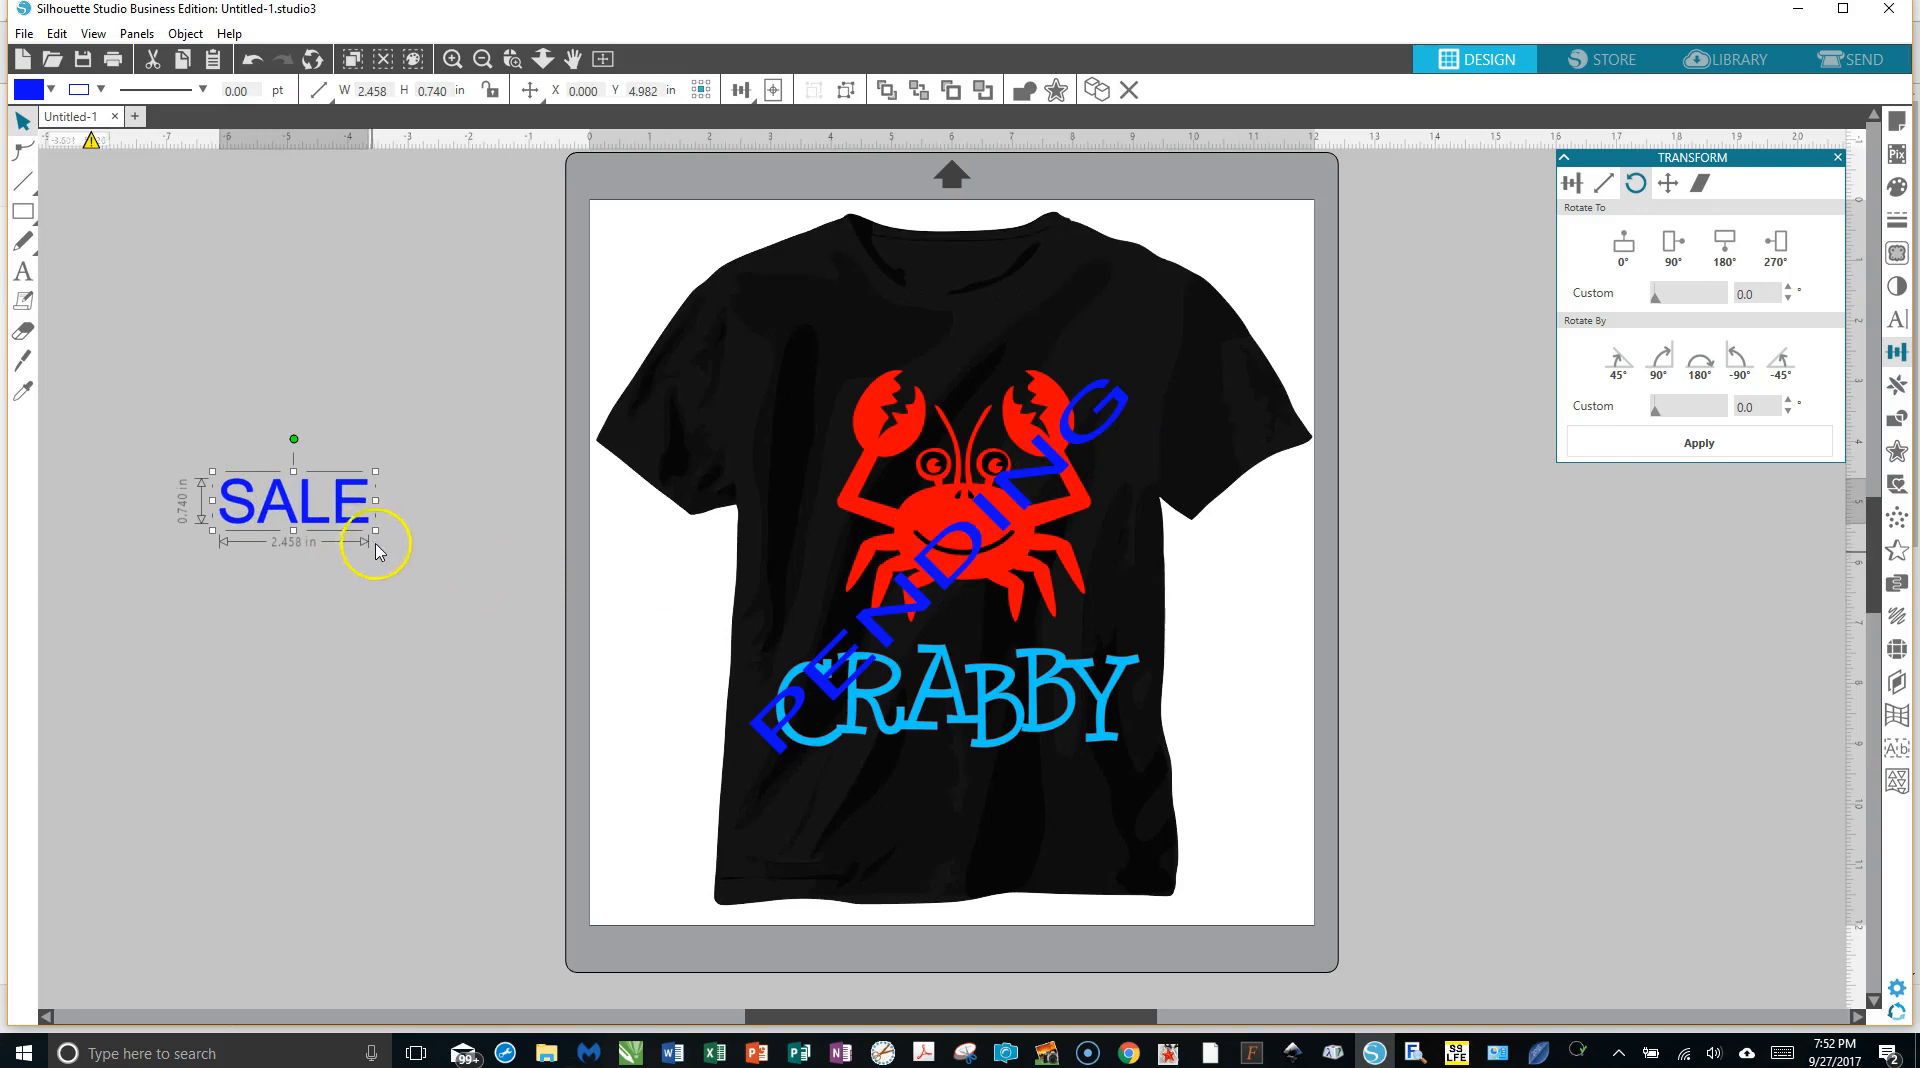
drag(373, 527, 653, 557)
drag(450, 549, 1033, 772)
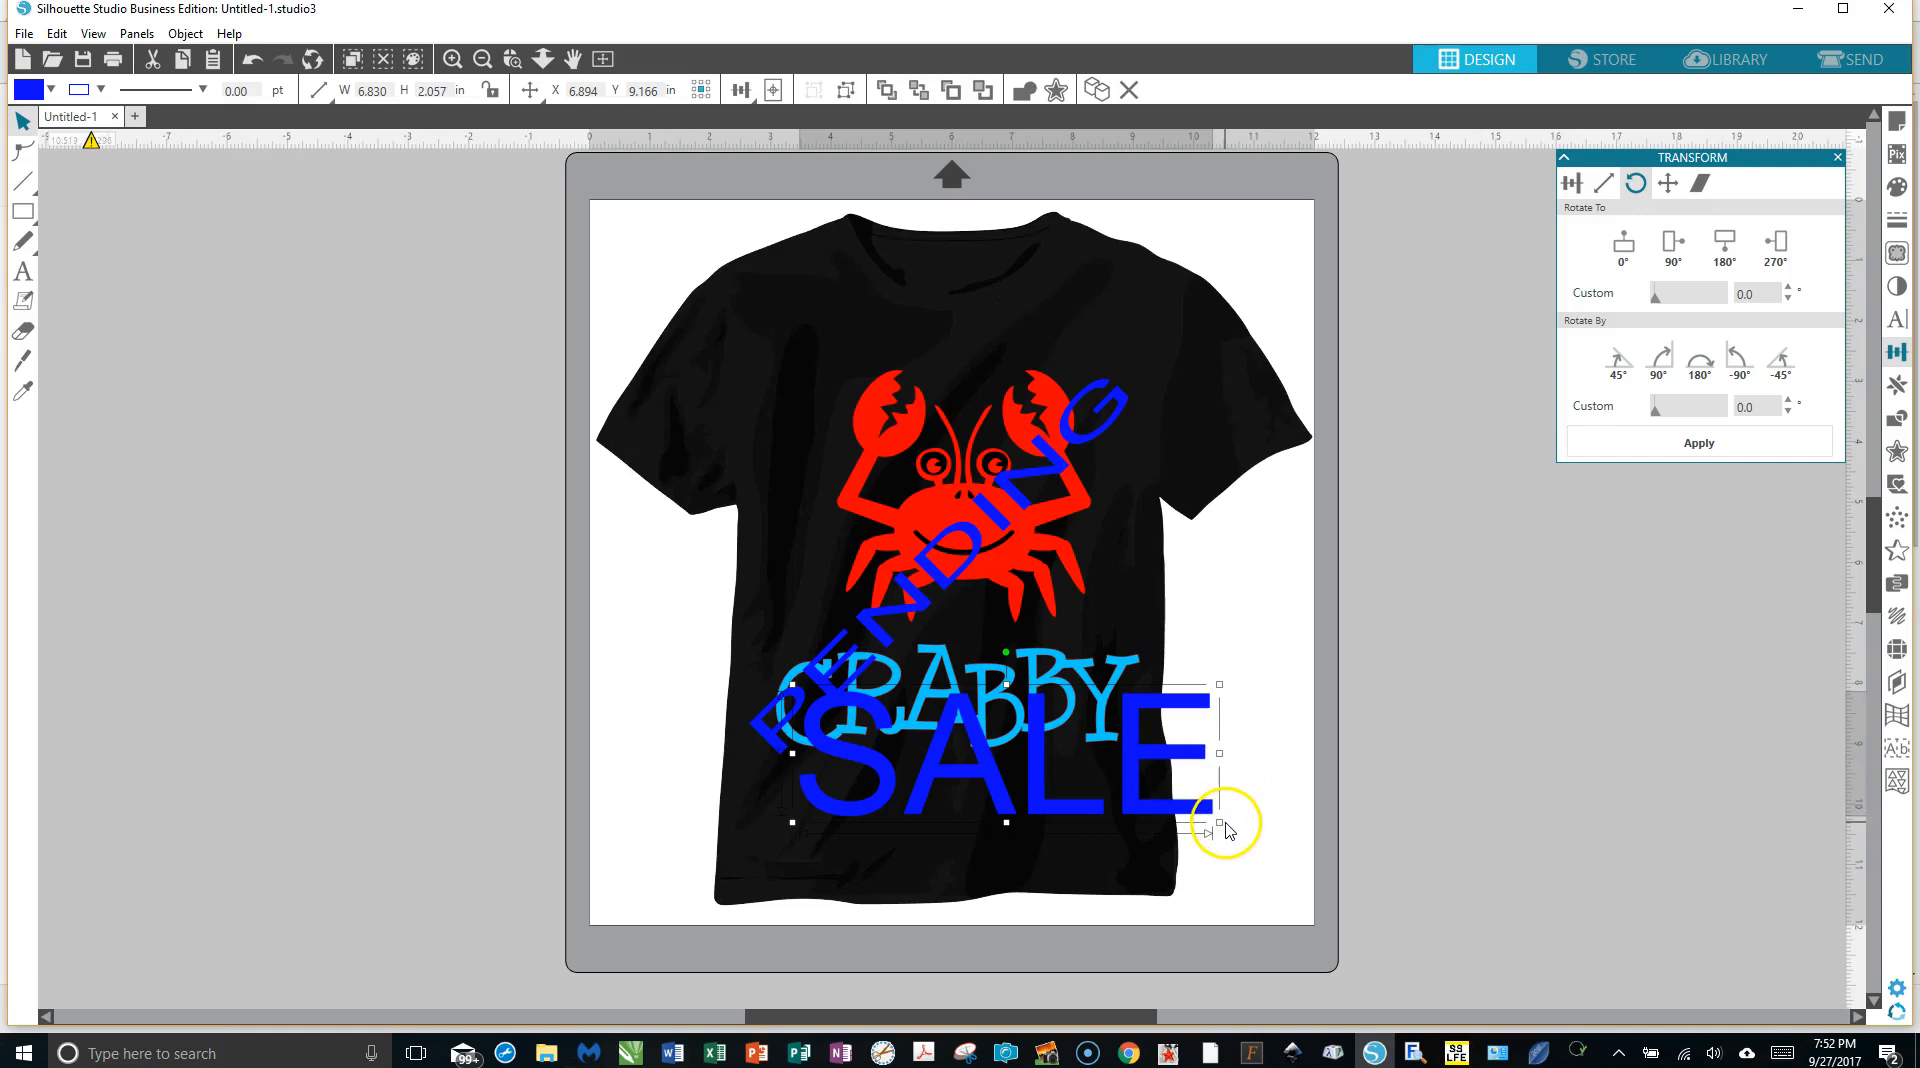
drag(1216, 823, 1152, 813)
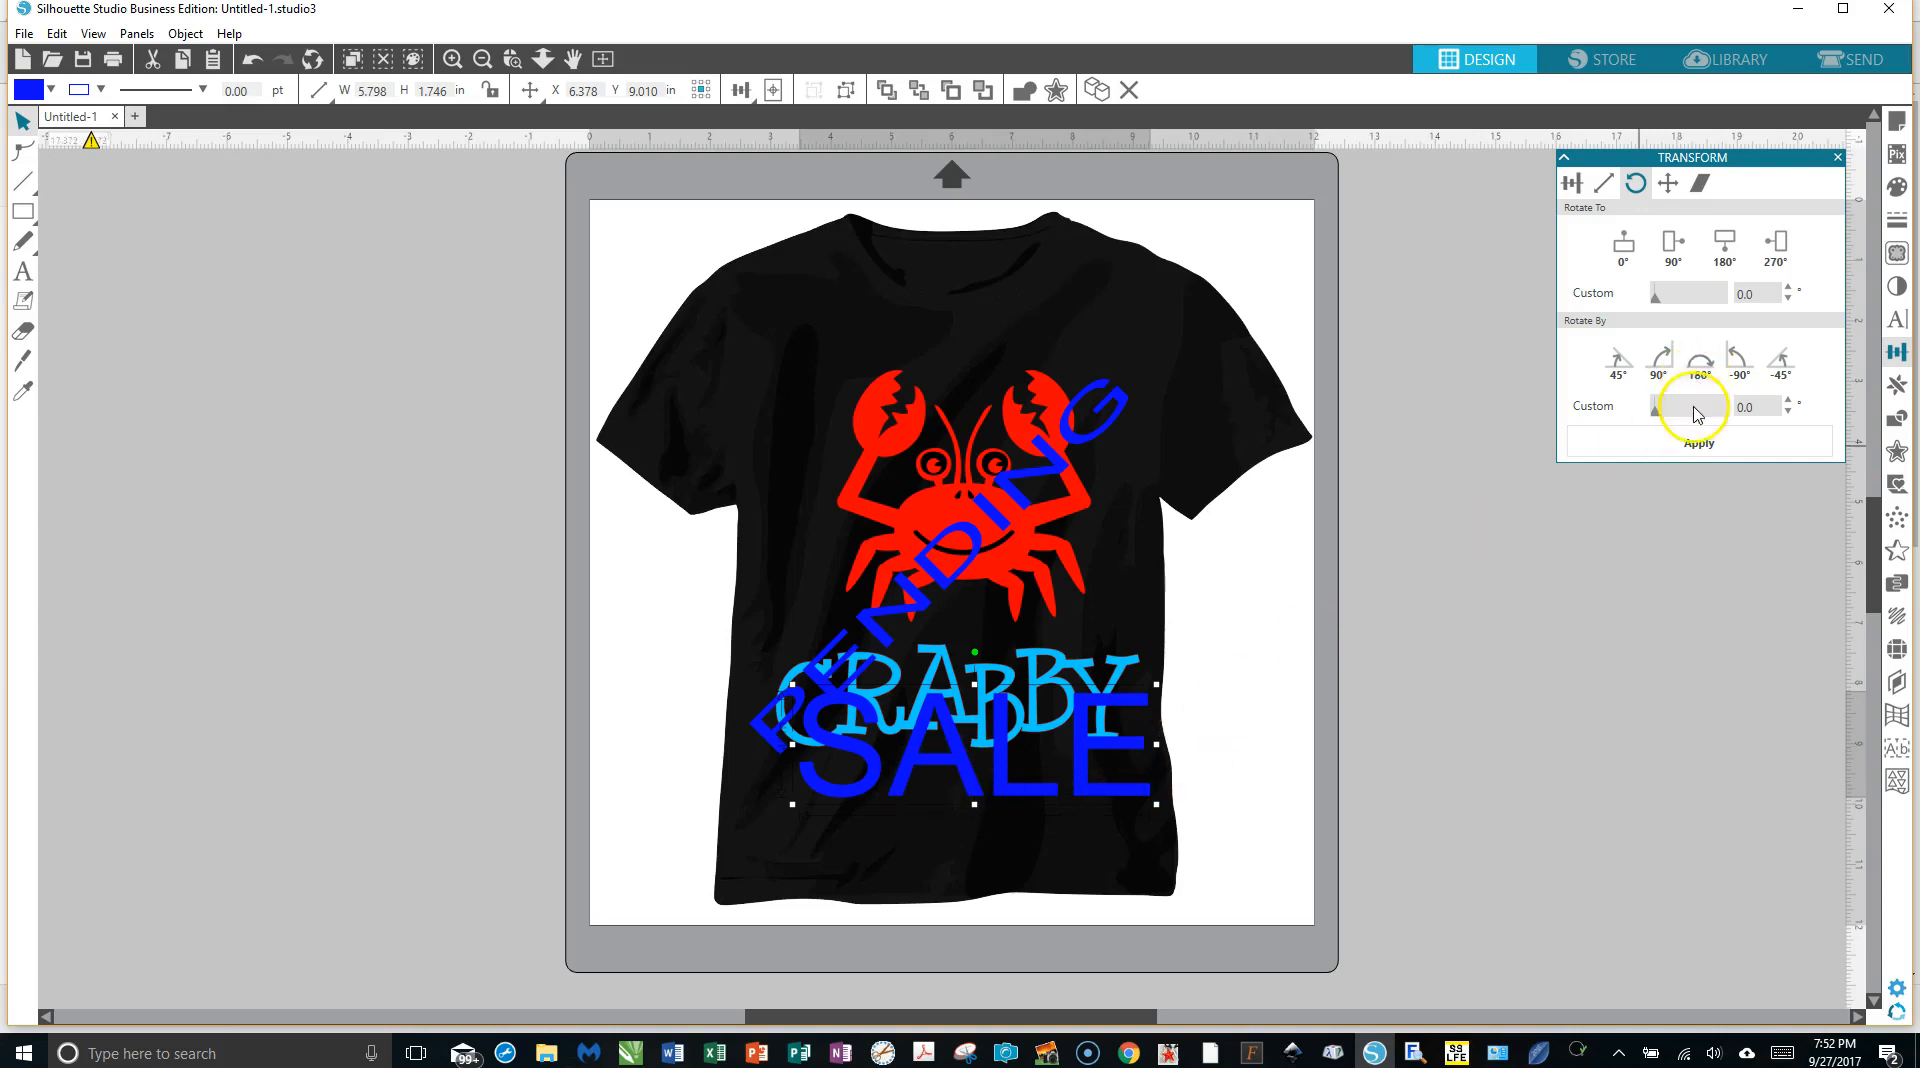
Fill the word SALE with yellow and set its fill transparency to about 71%.
click(1896, 120)
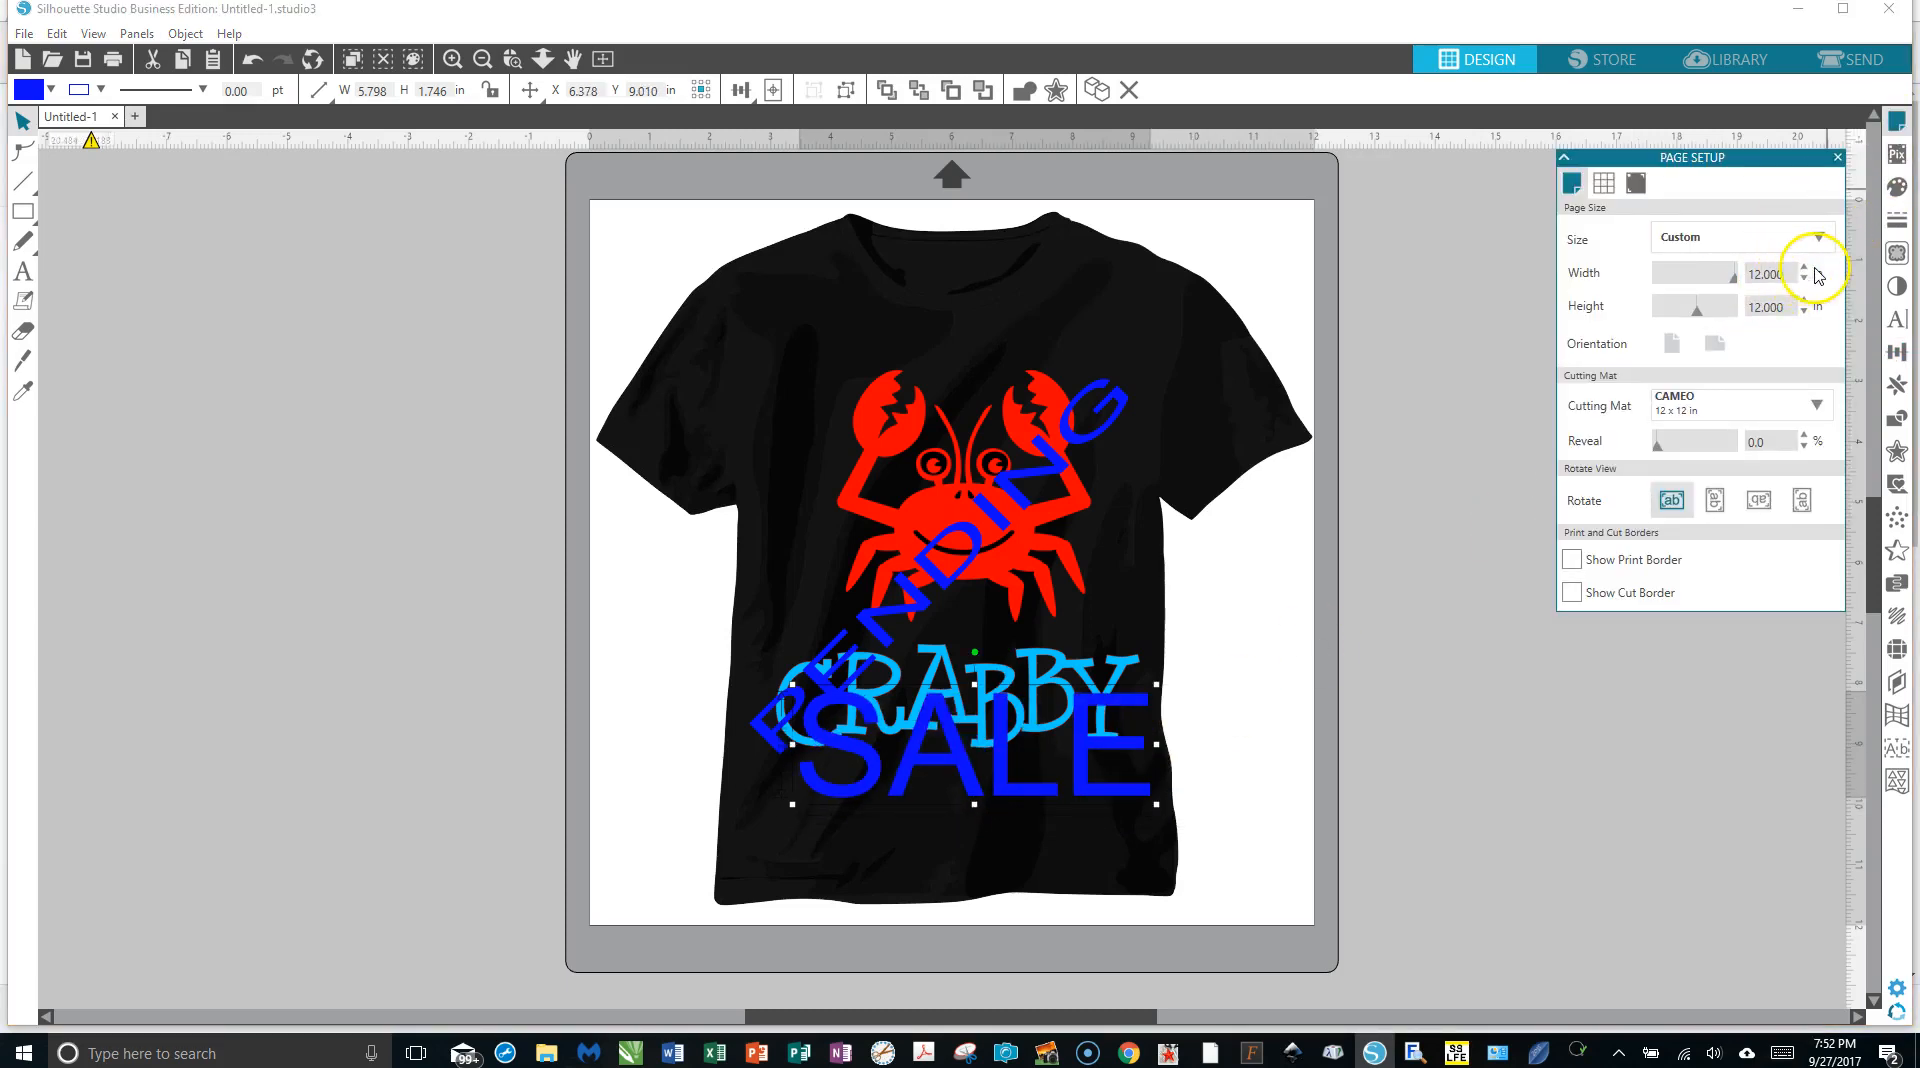
click(1897, 186)
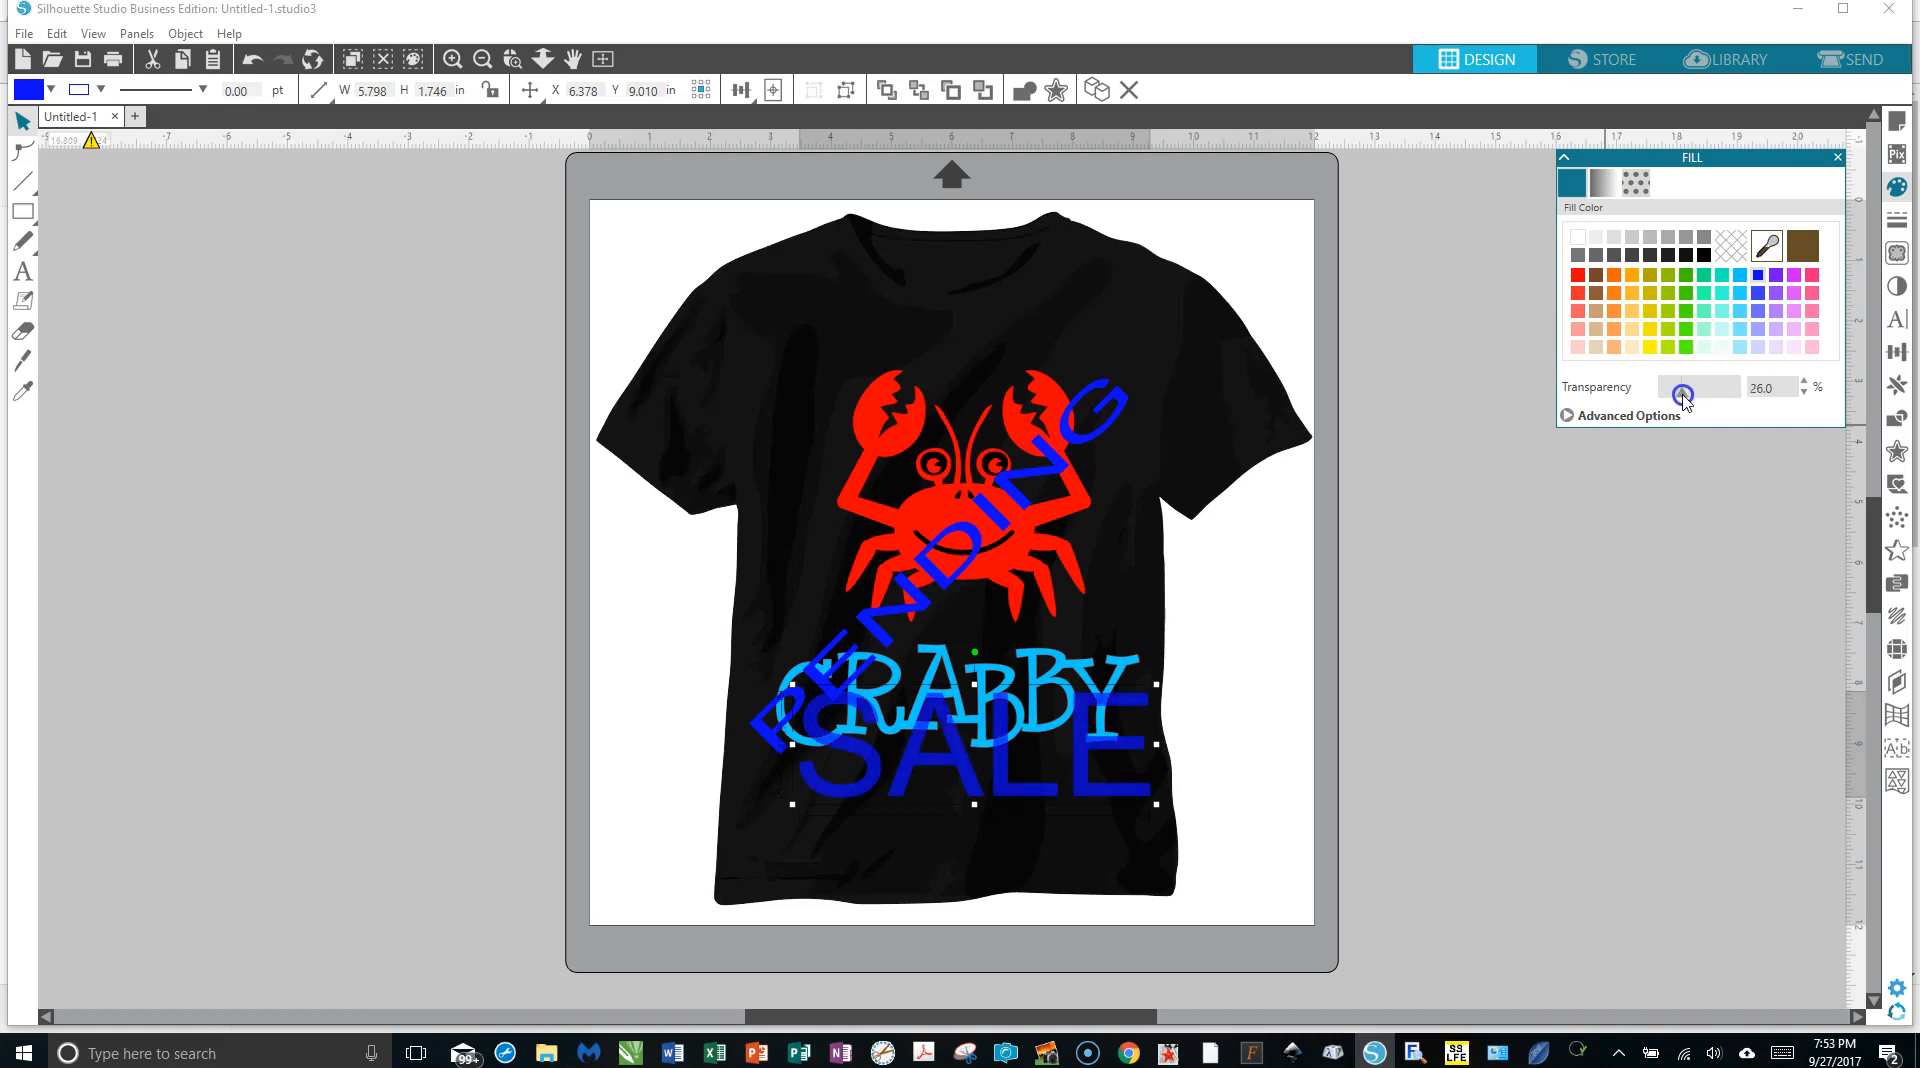
click(1651, 349)
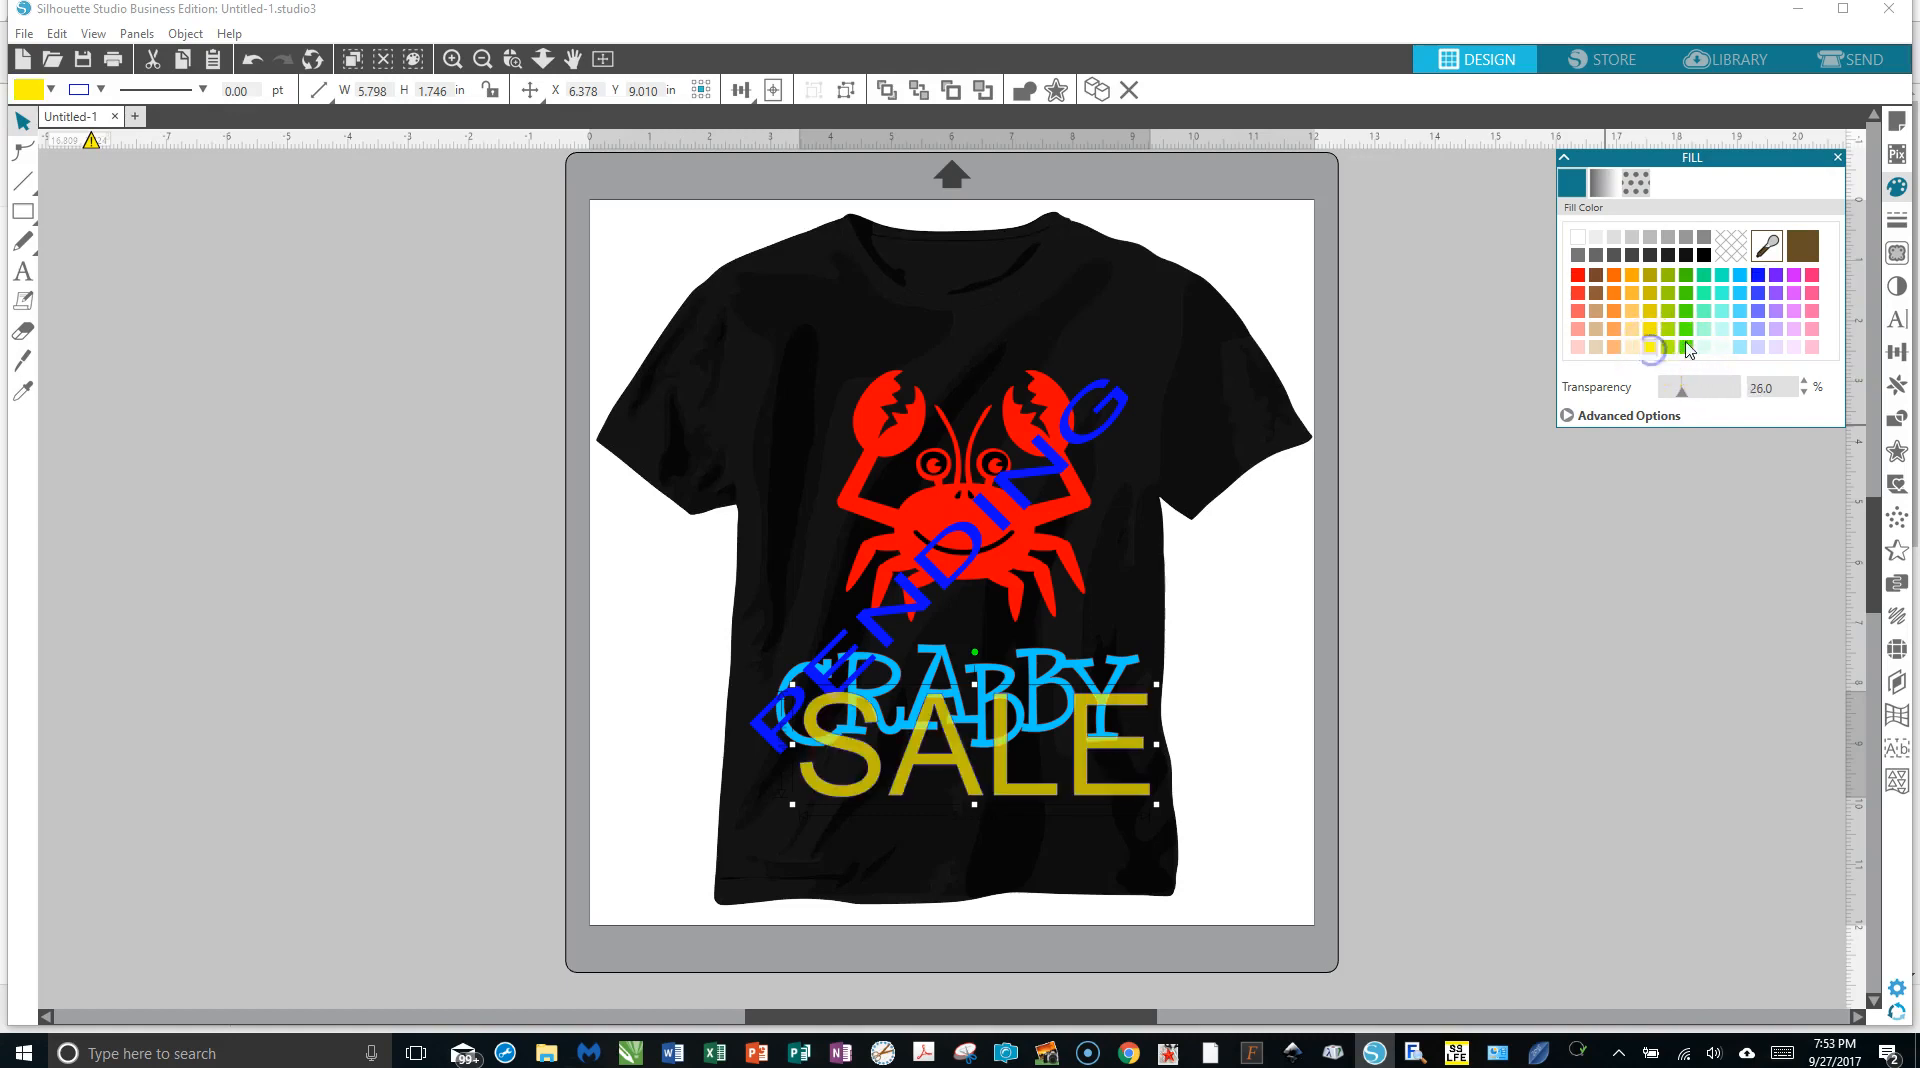
drag(1684, 398, 1720, 392)
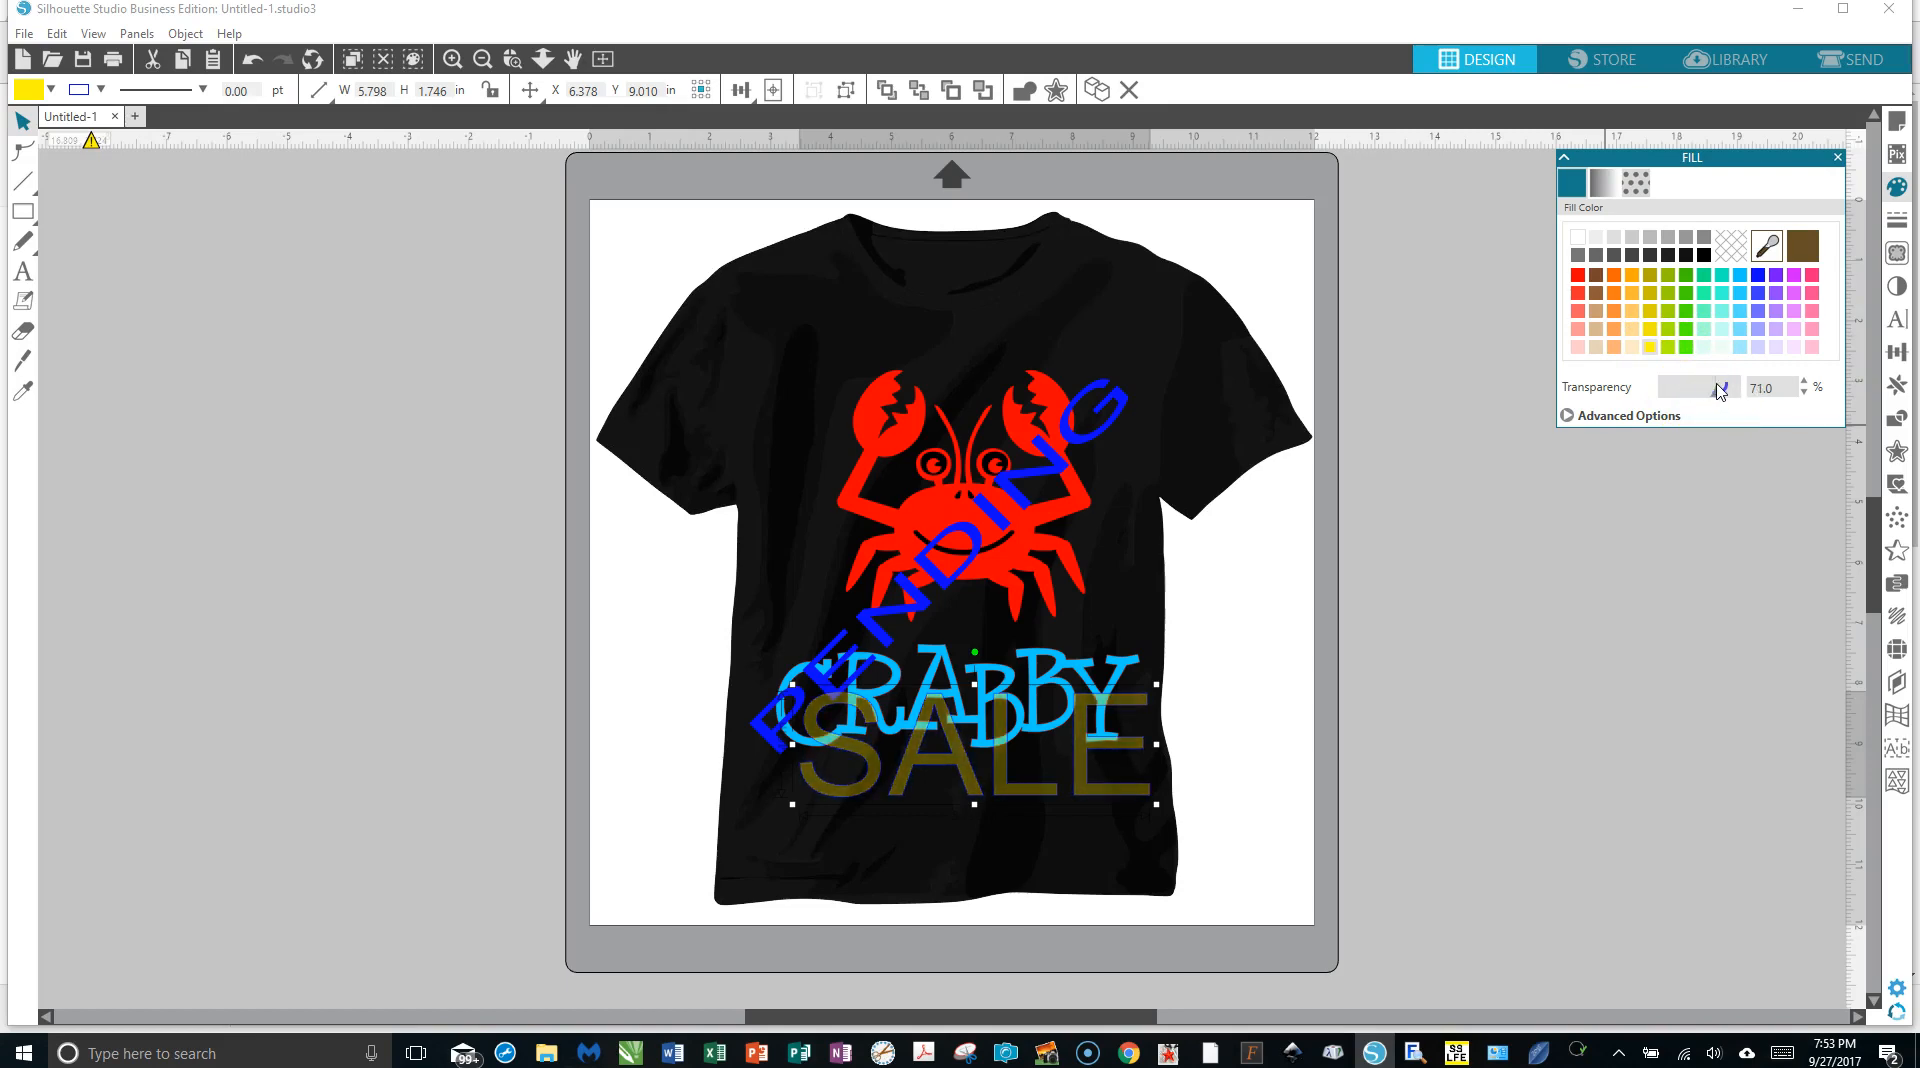
Fill the word PENDING with white and set its fill transparency to about 52%.
click(1123, 415)
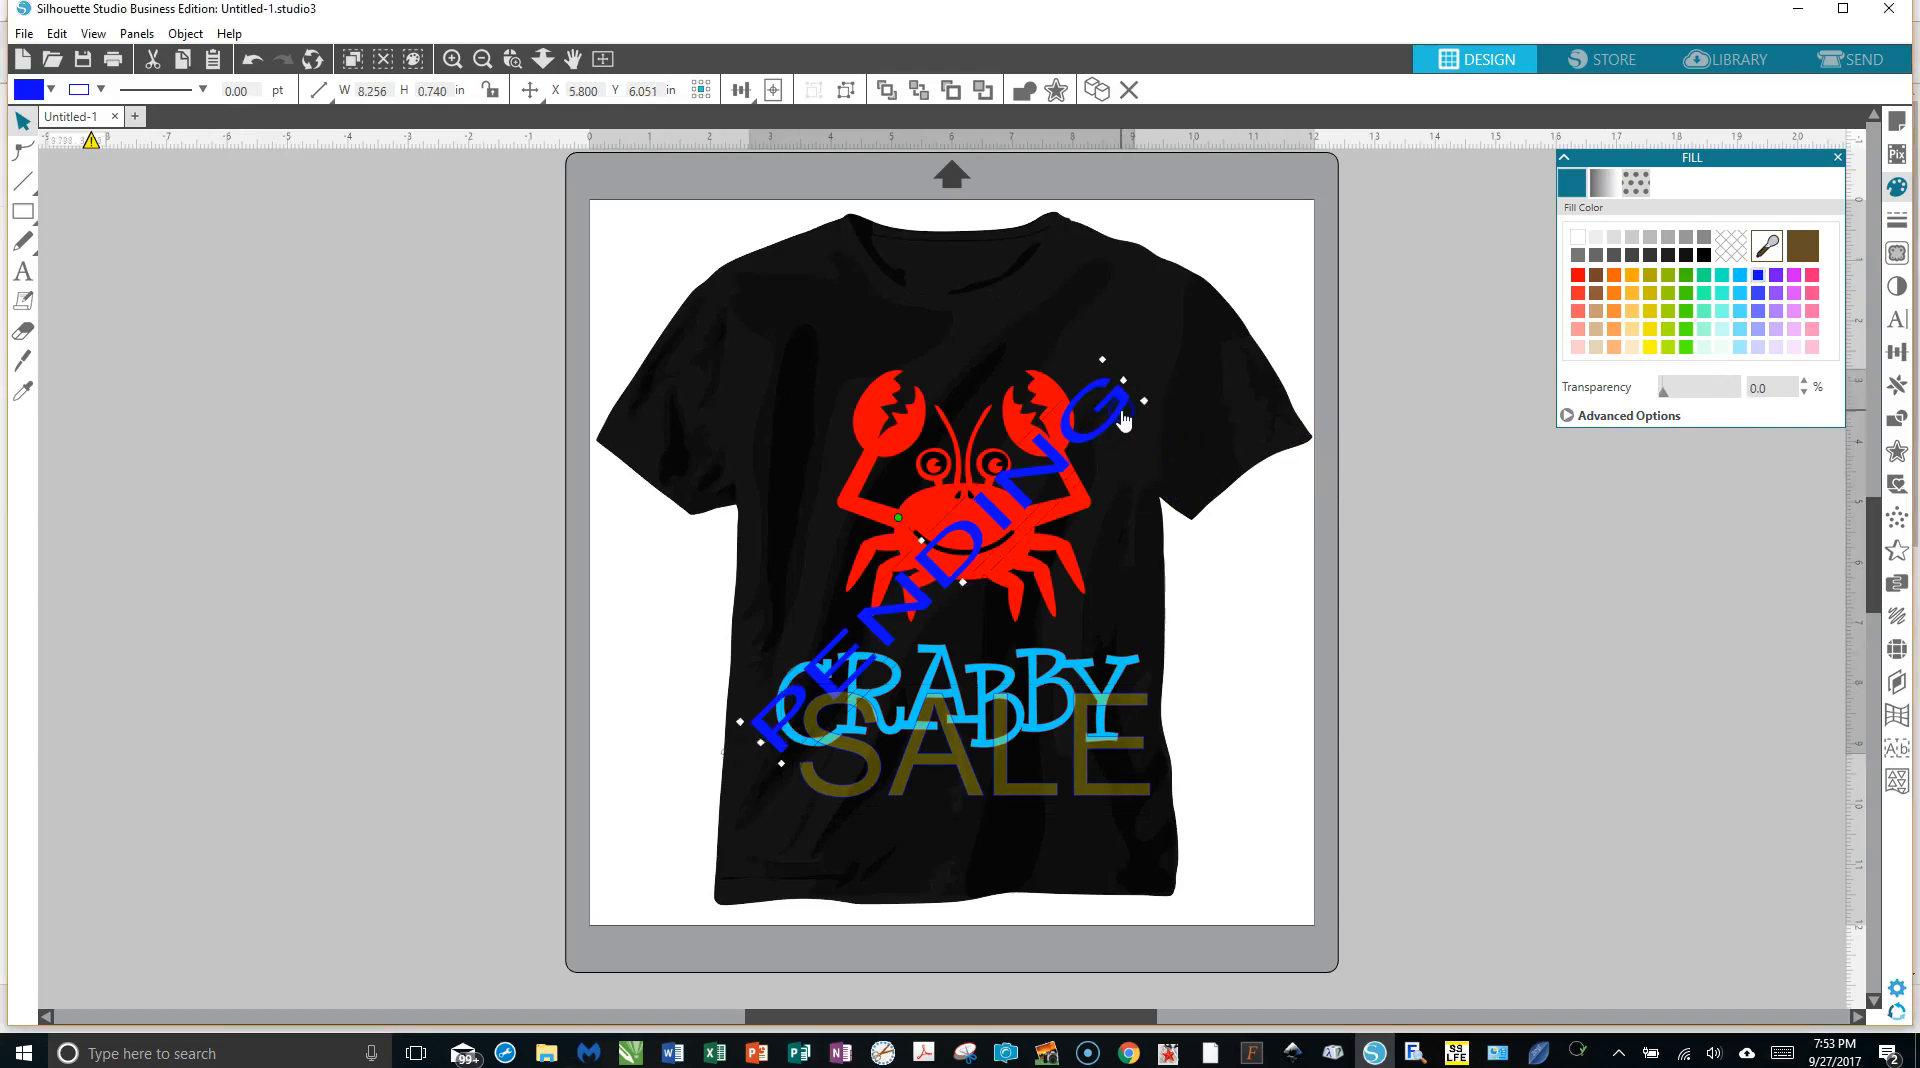
click(1577, 238)
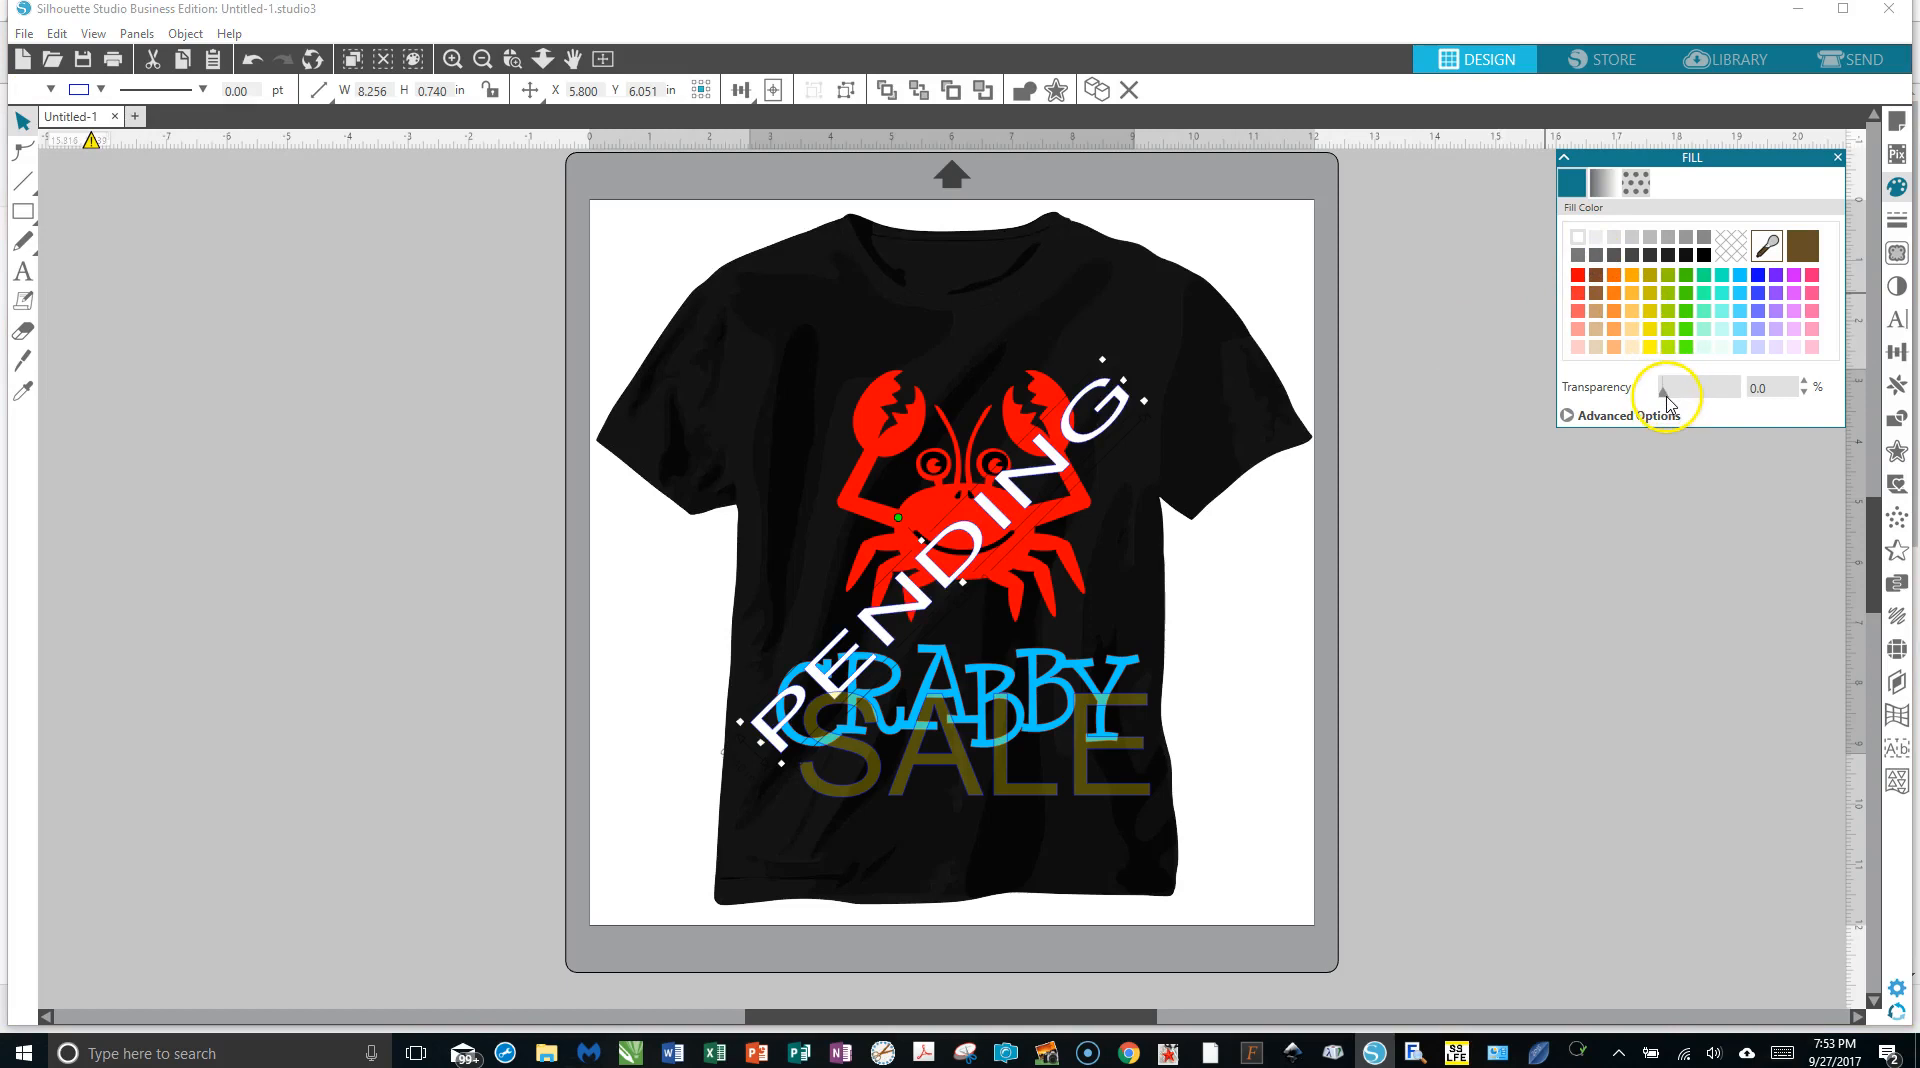
drag(1666, 398, 1706, 382)
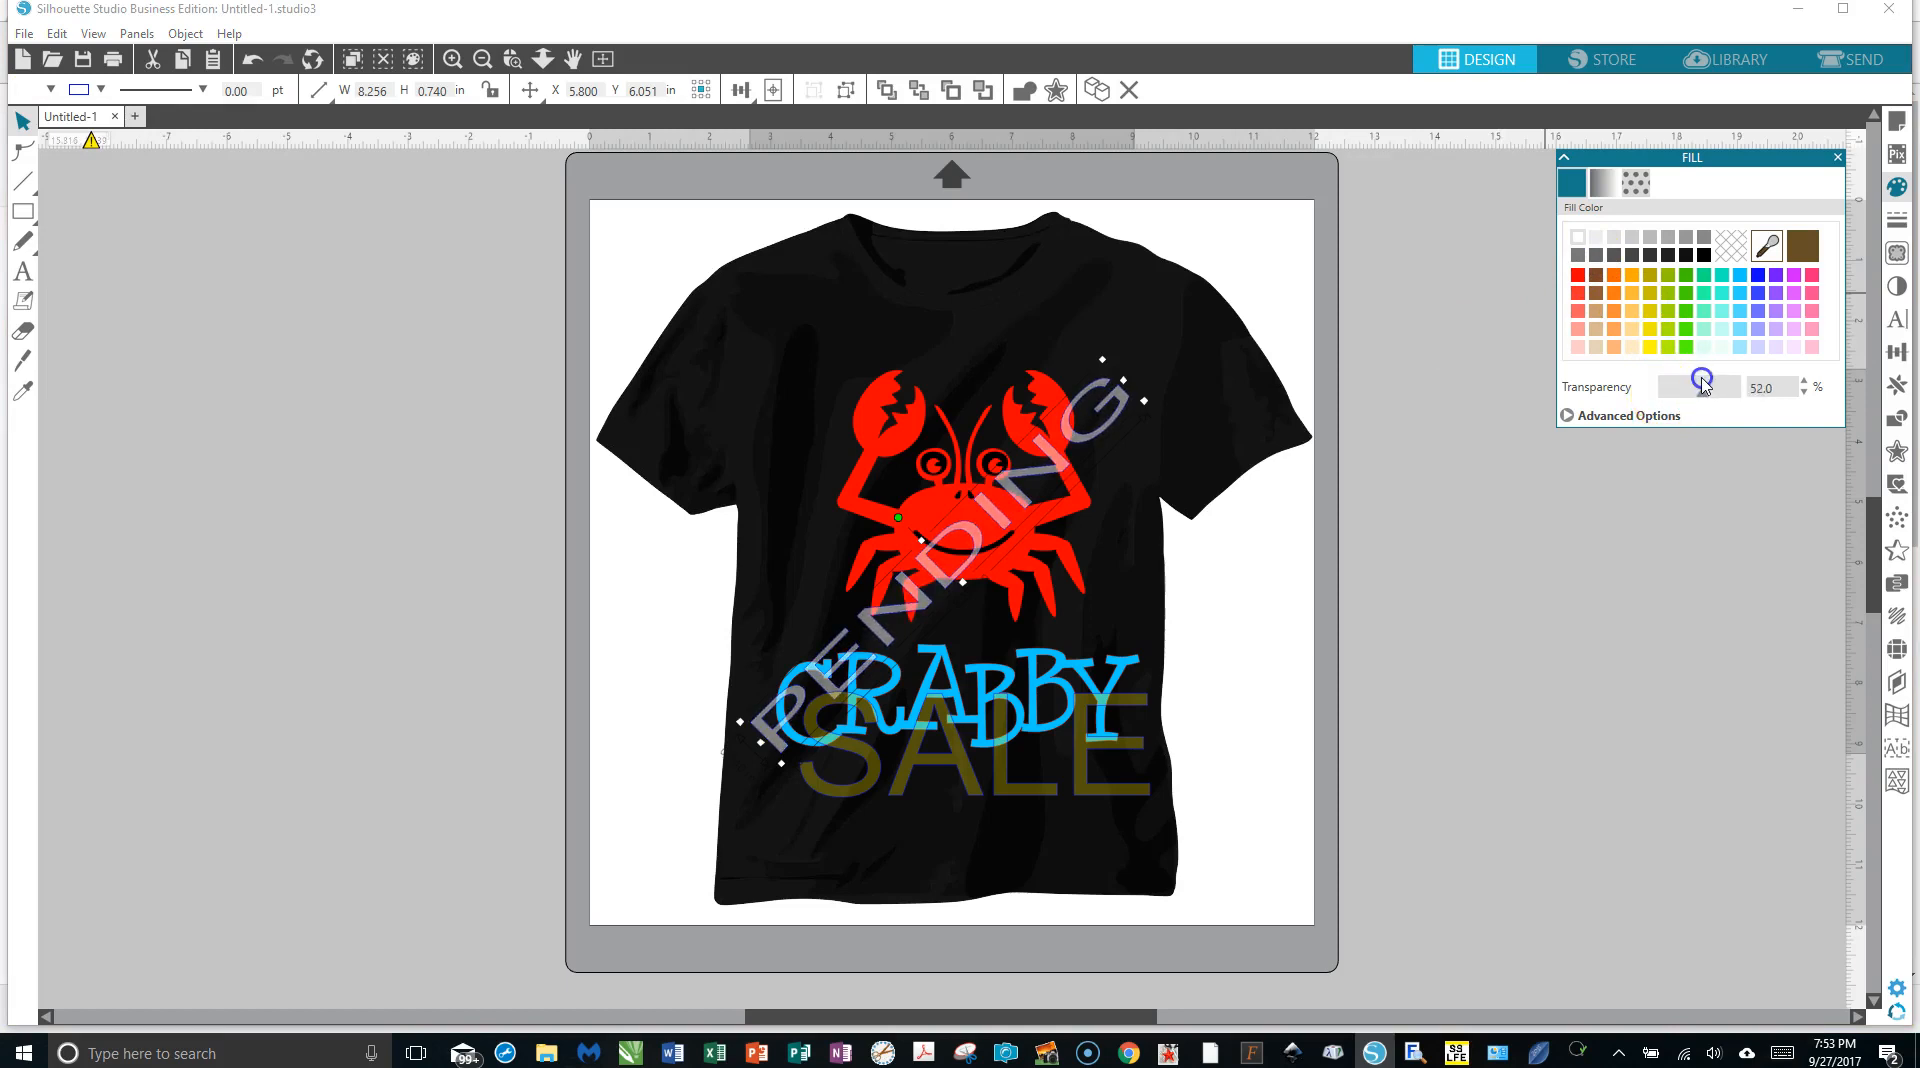
click(349, 588)
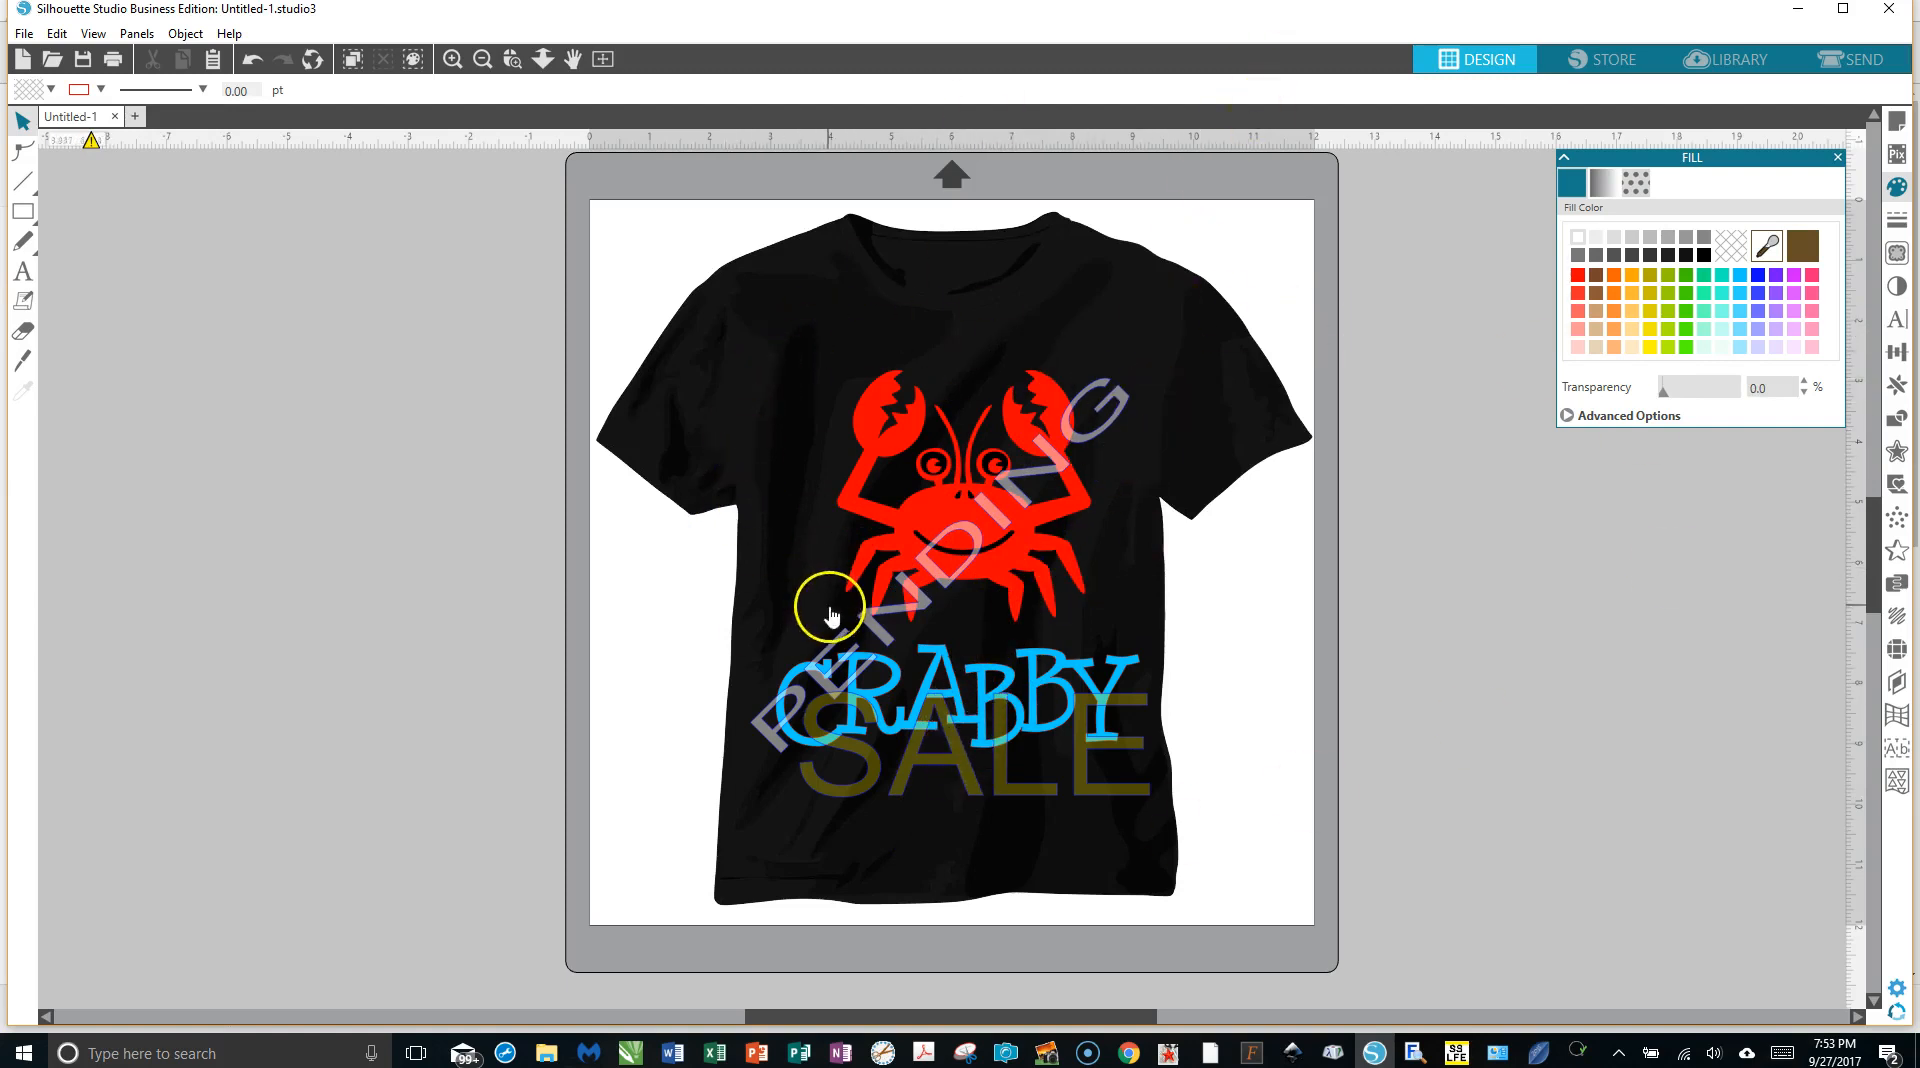
Switch to Snipping Tool and capture the whole page area with the watermarked CRABBY shirt as a new snip.
click(966, 1052)
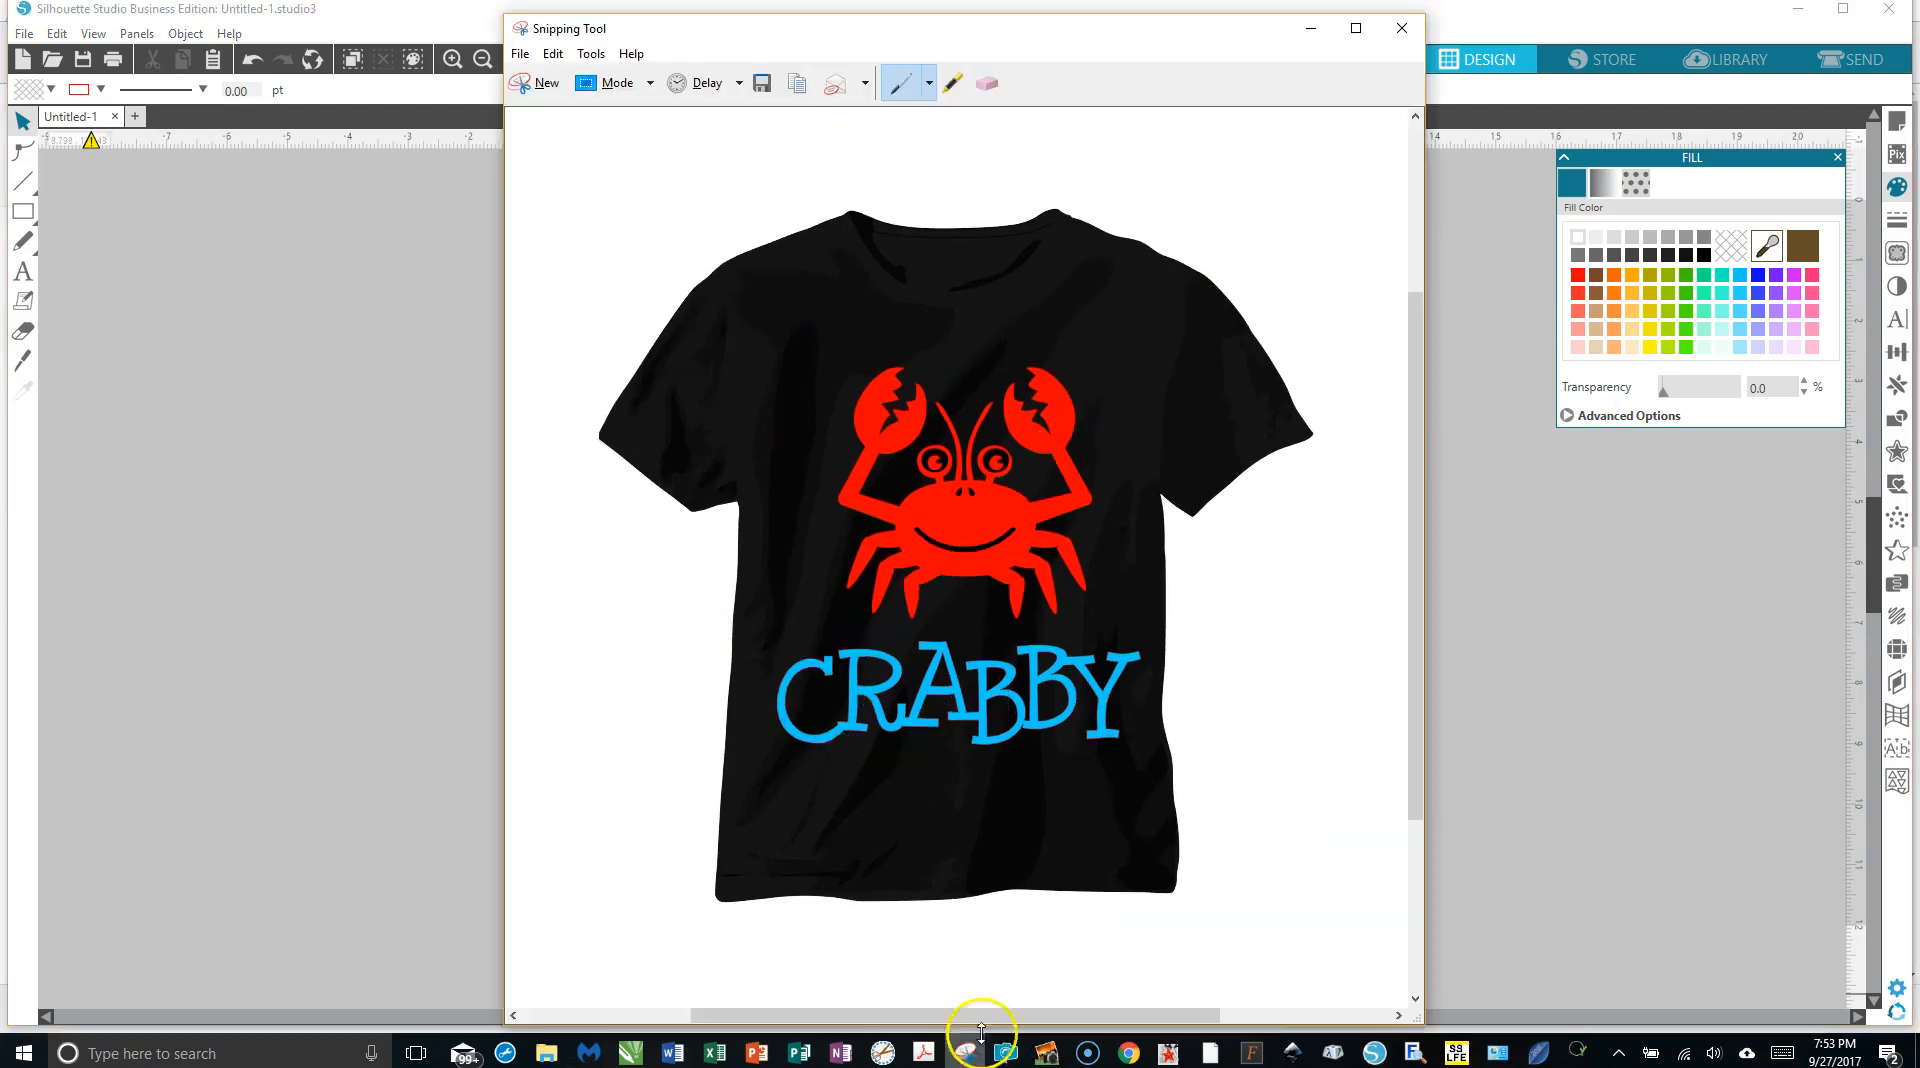
click(539, 88)
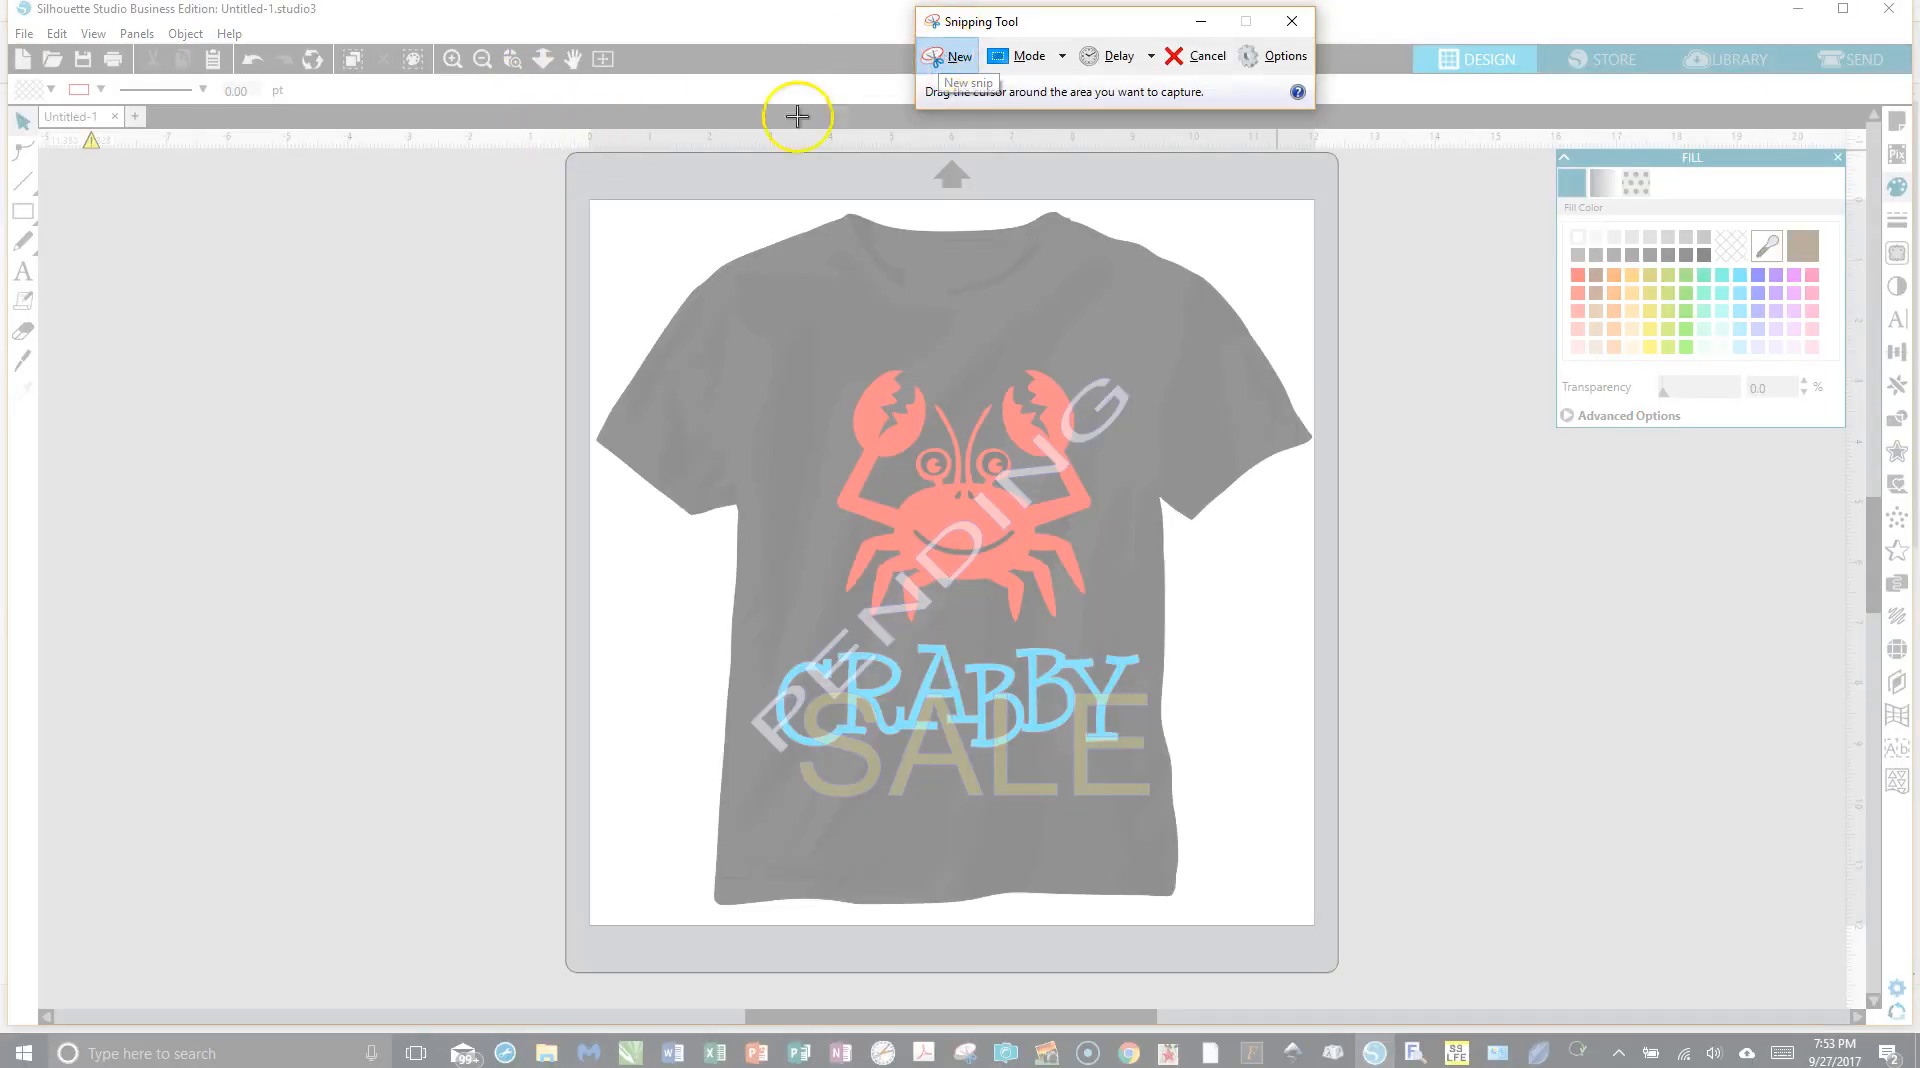
drag(596, 204, 1314, 923)
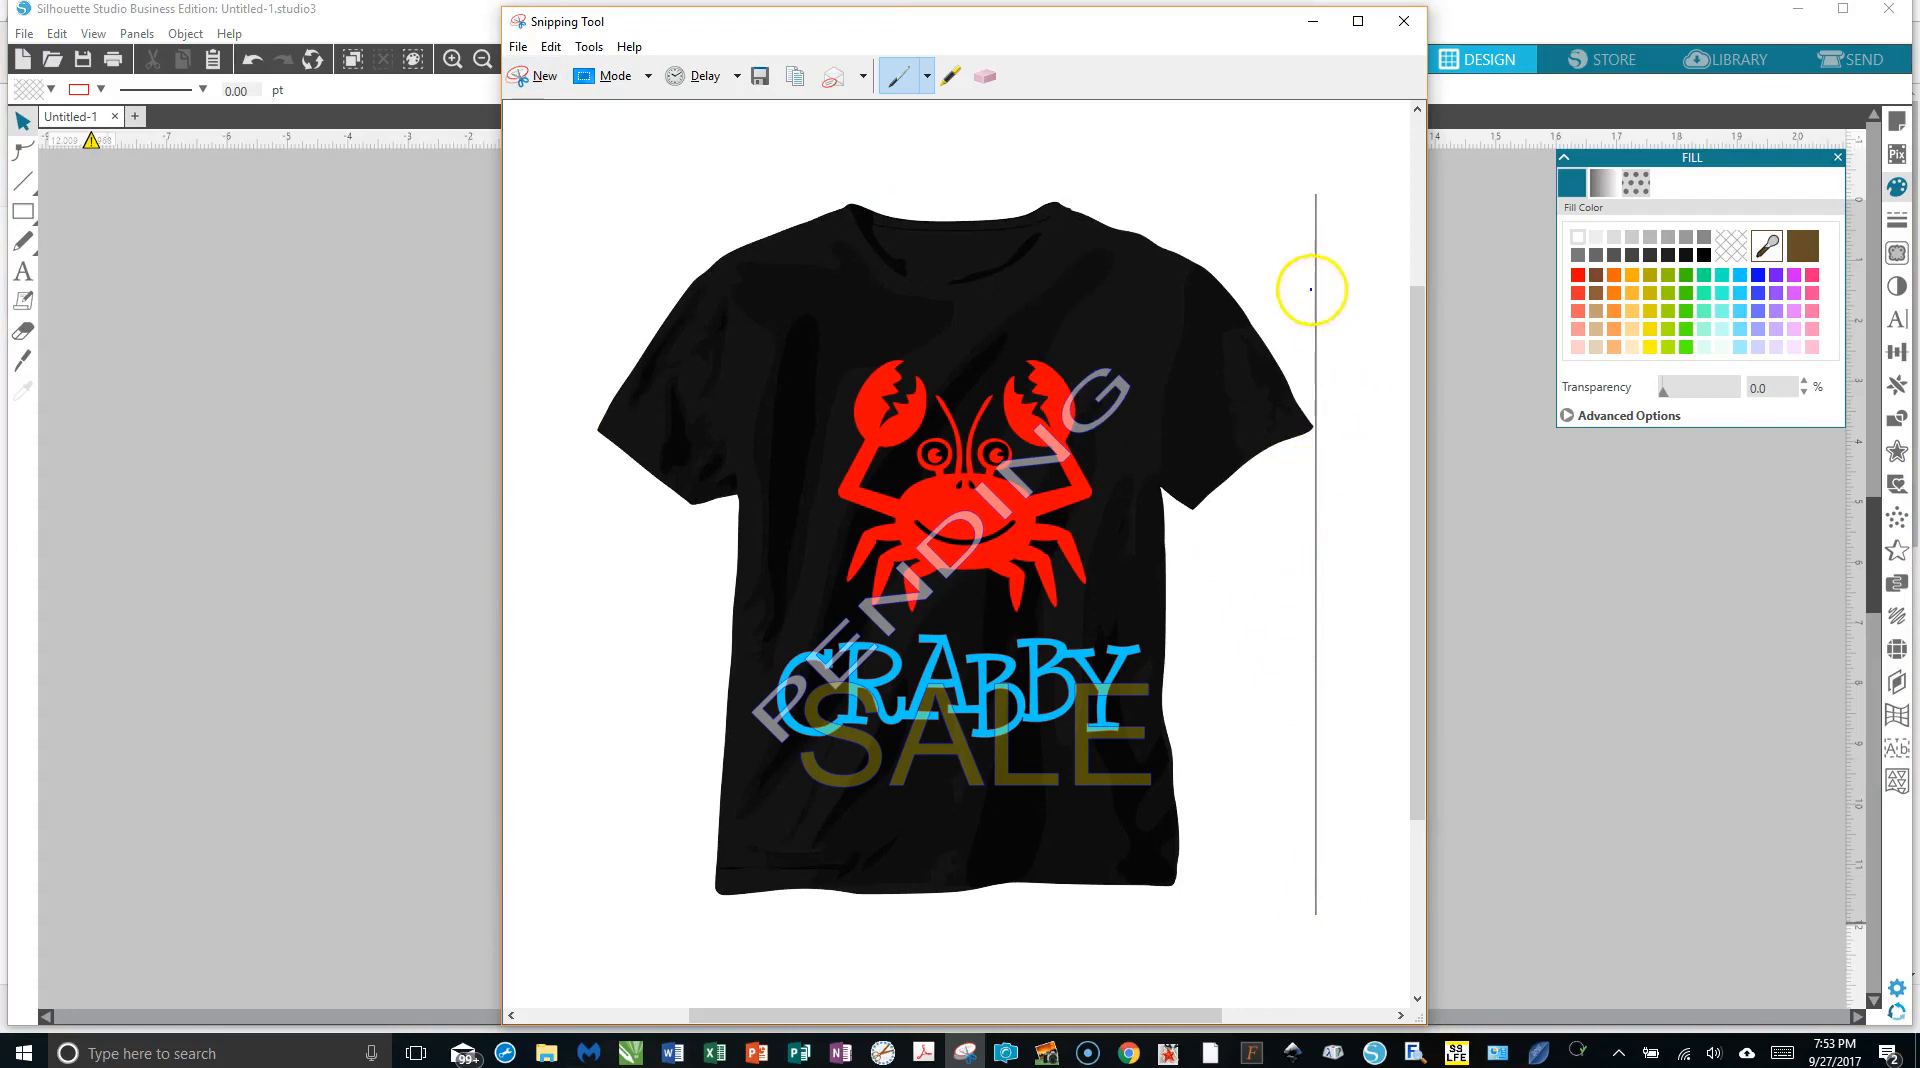
click(543, 78)
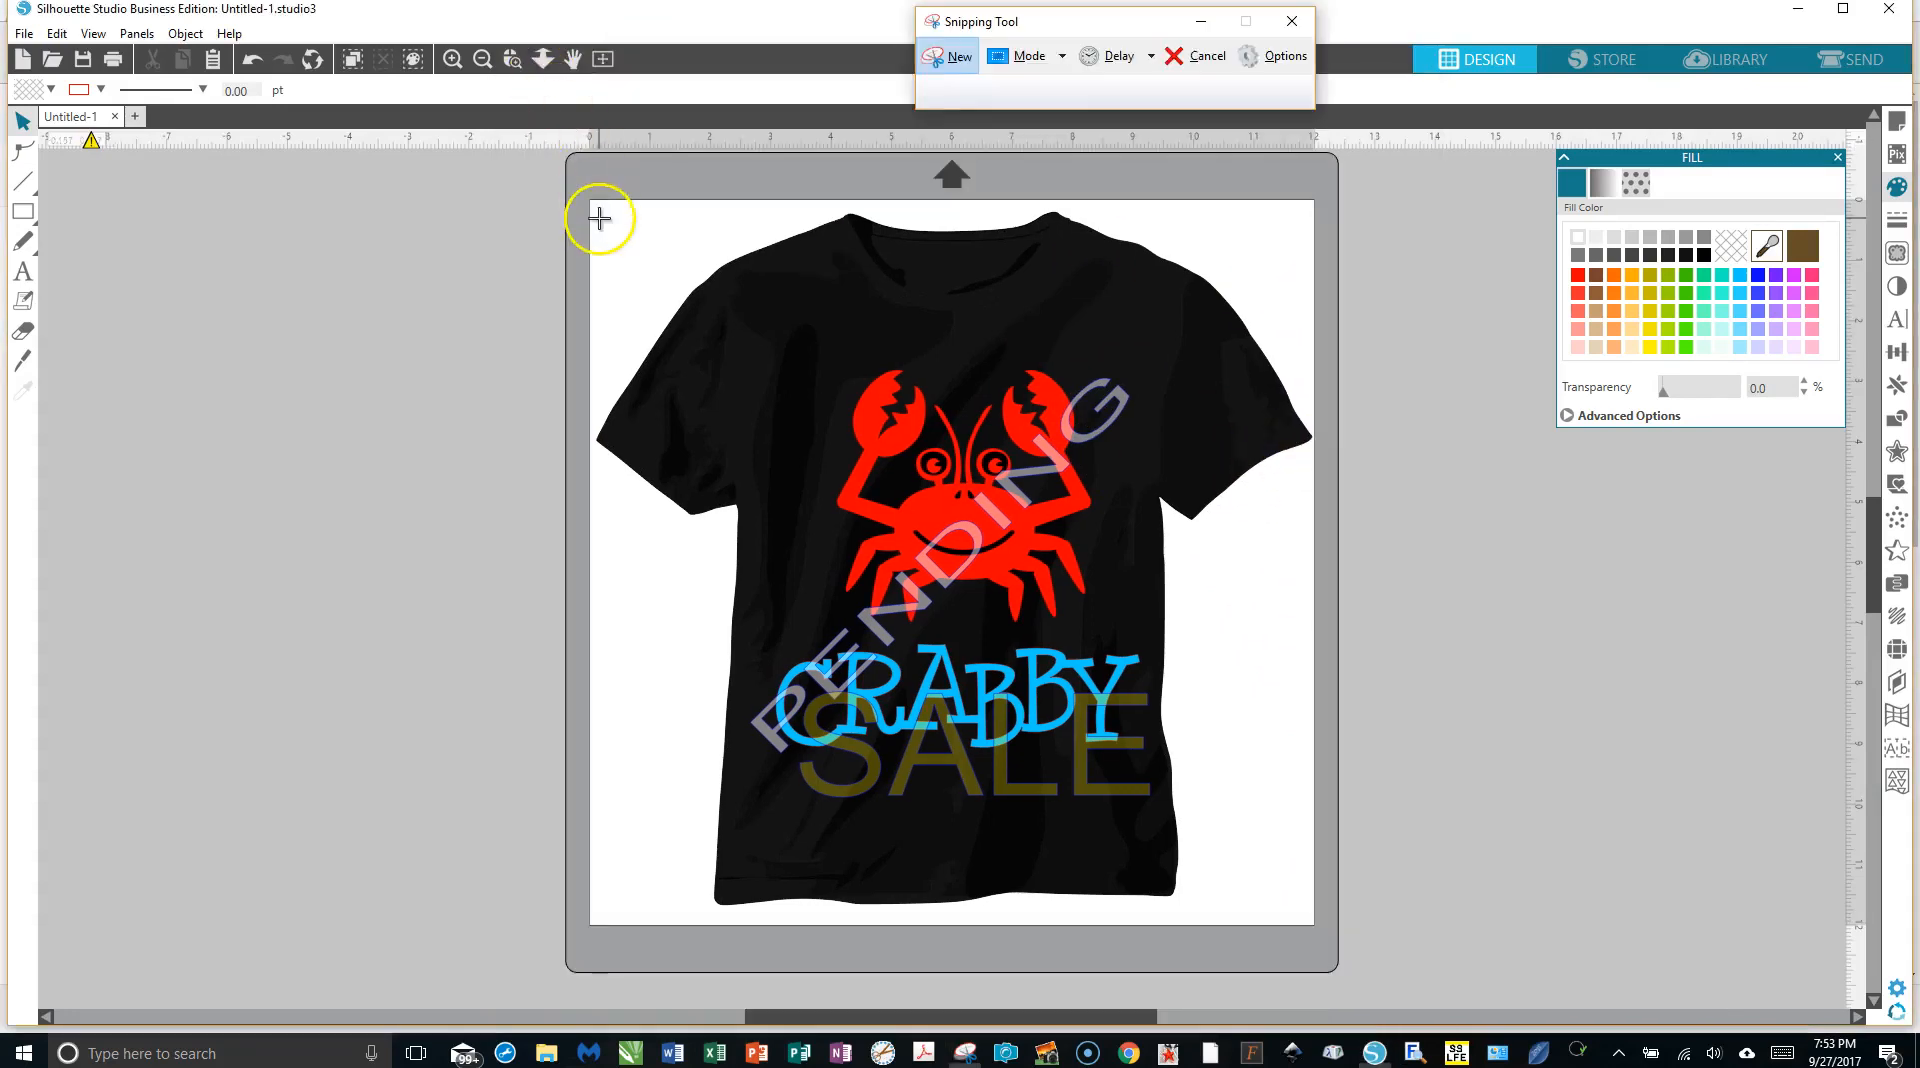
drag(596, 206, 1312, 920)
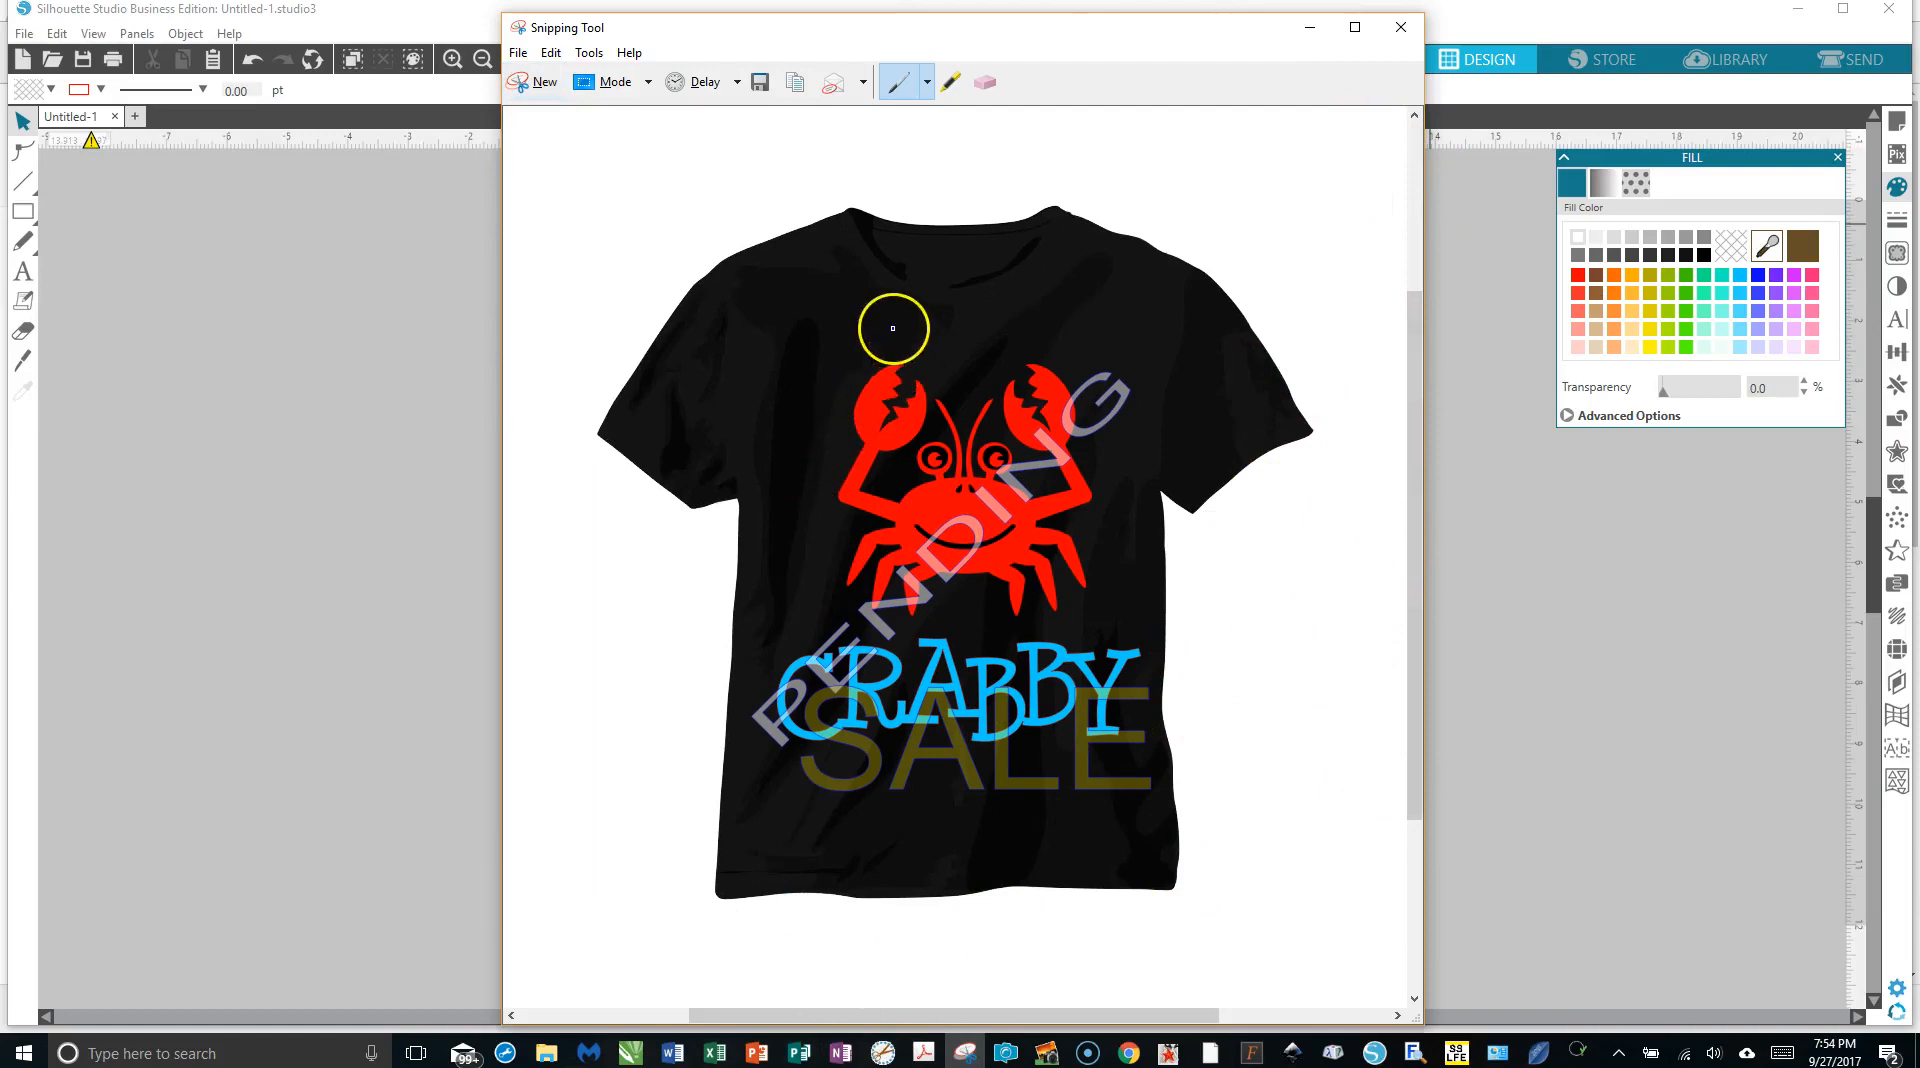
Save the snip to the Desktop as crabby.PNG, replacing the existing file.
click(761, 85)
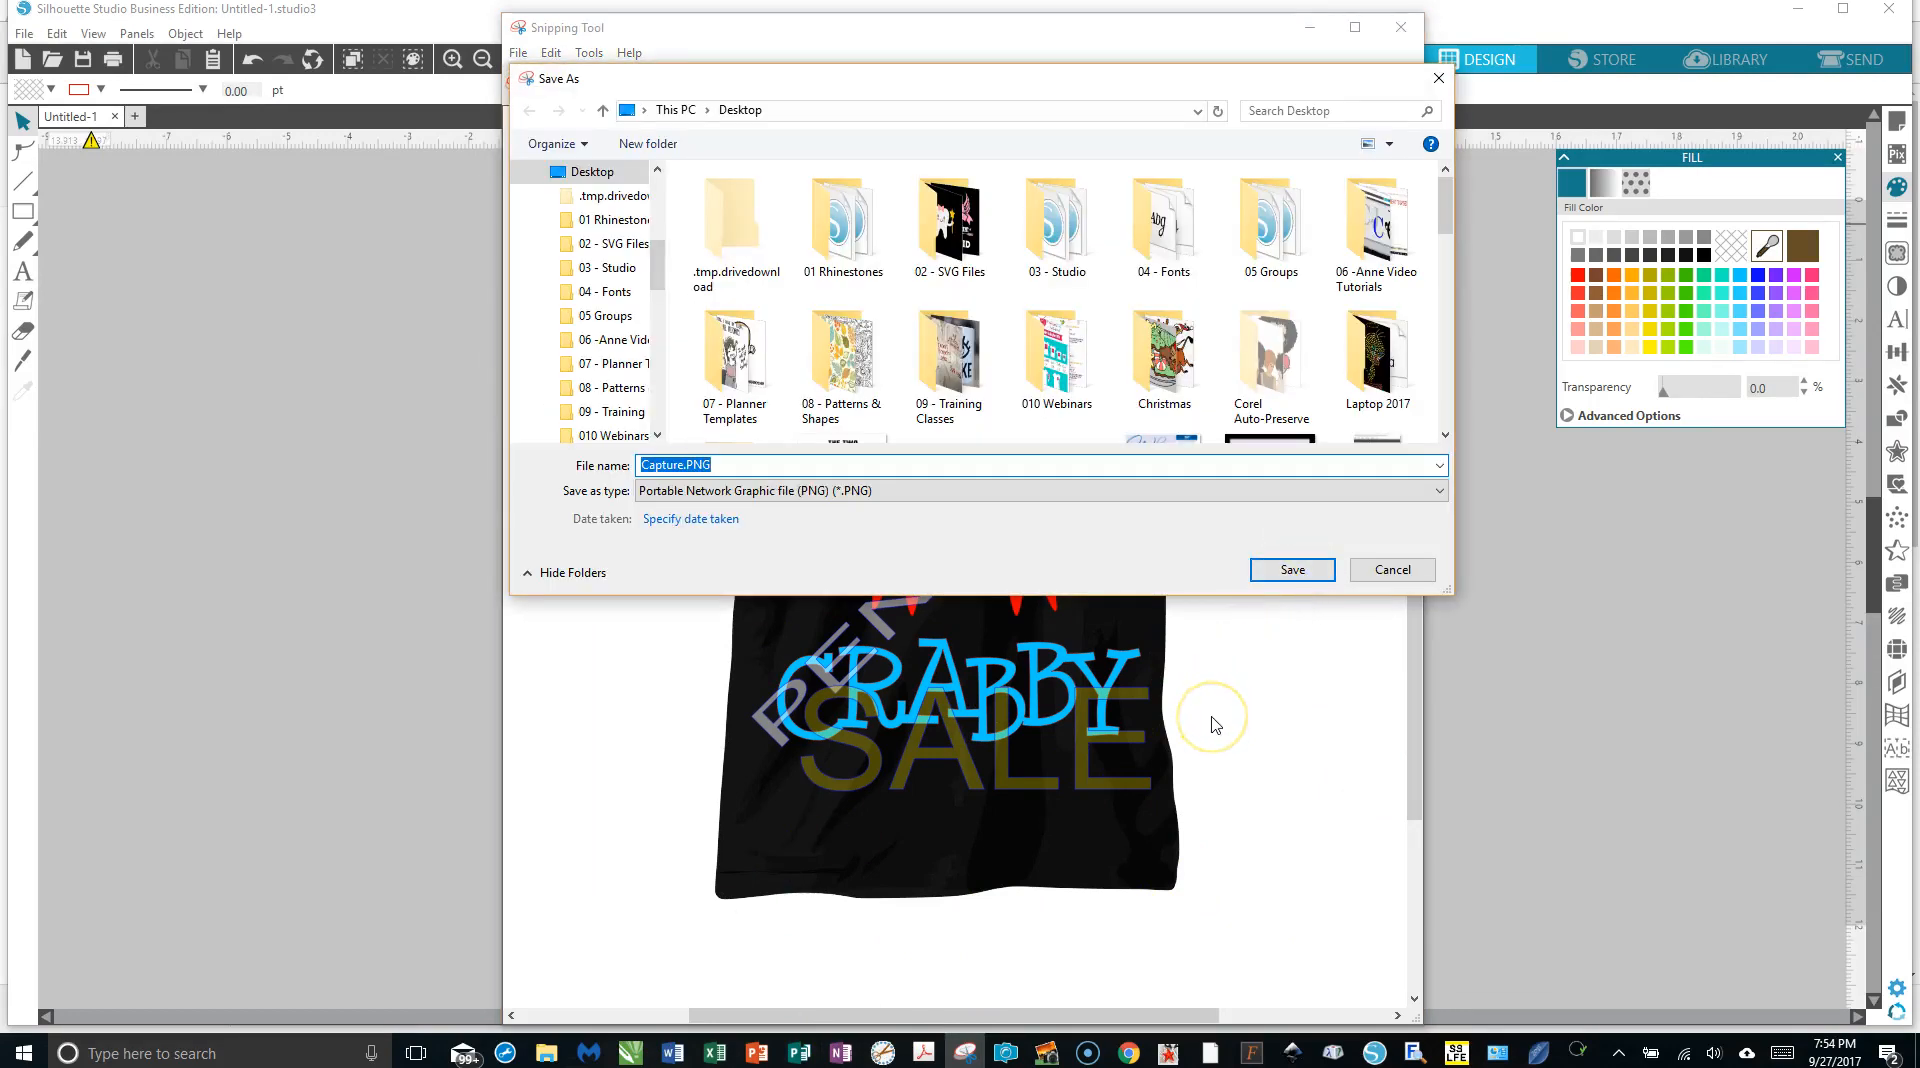
text(CR)
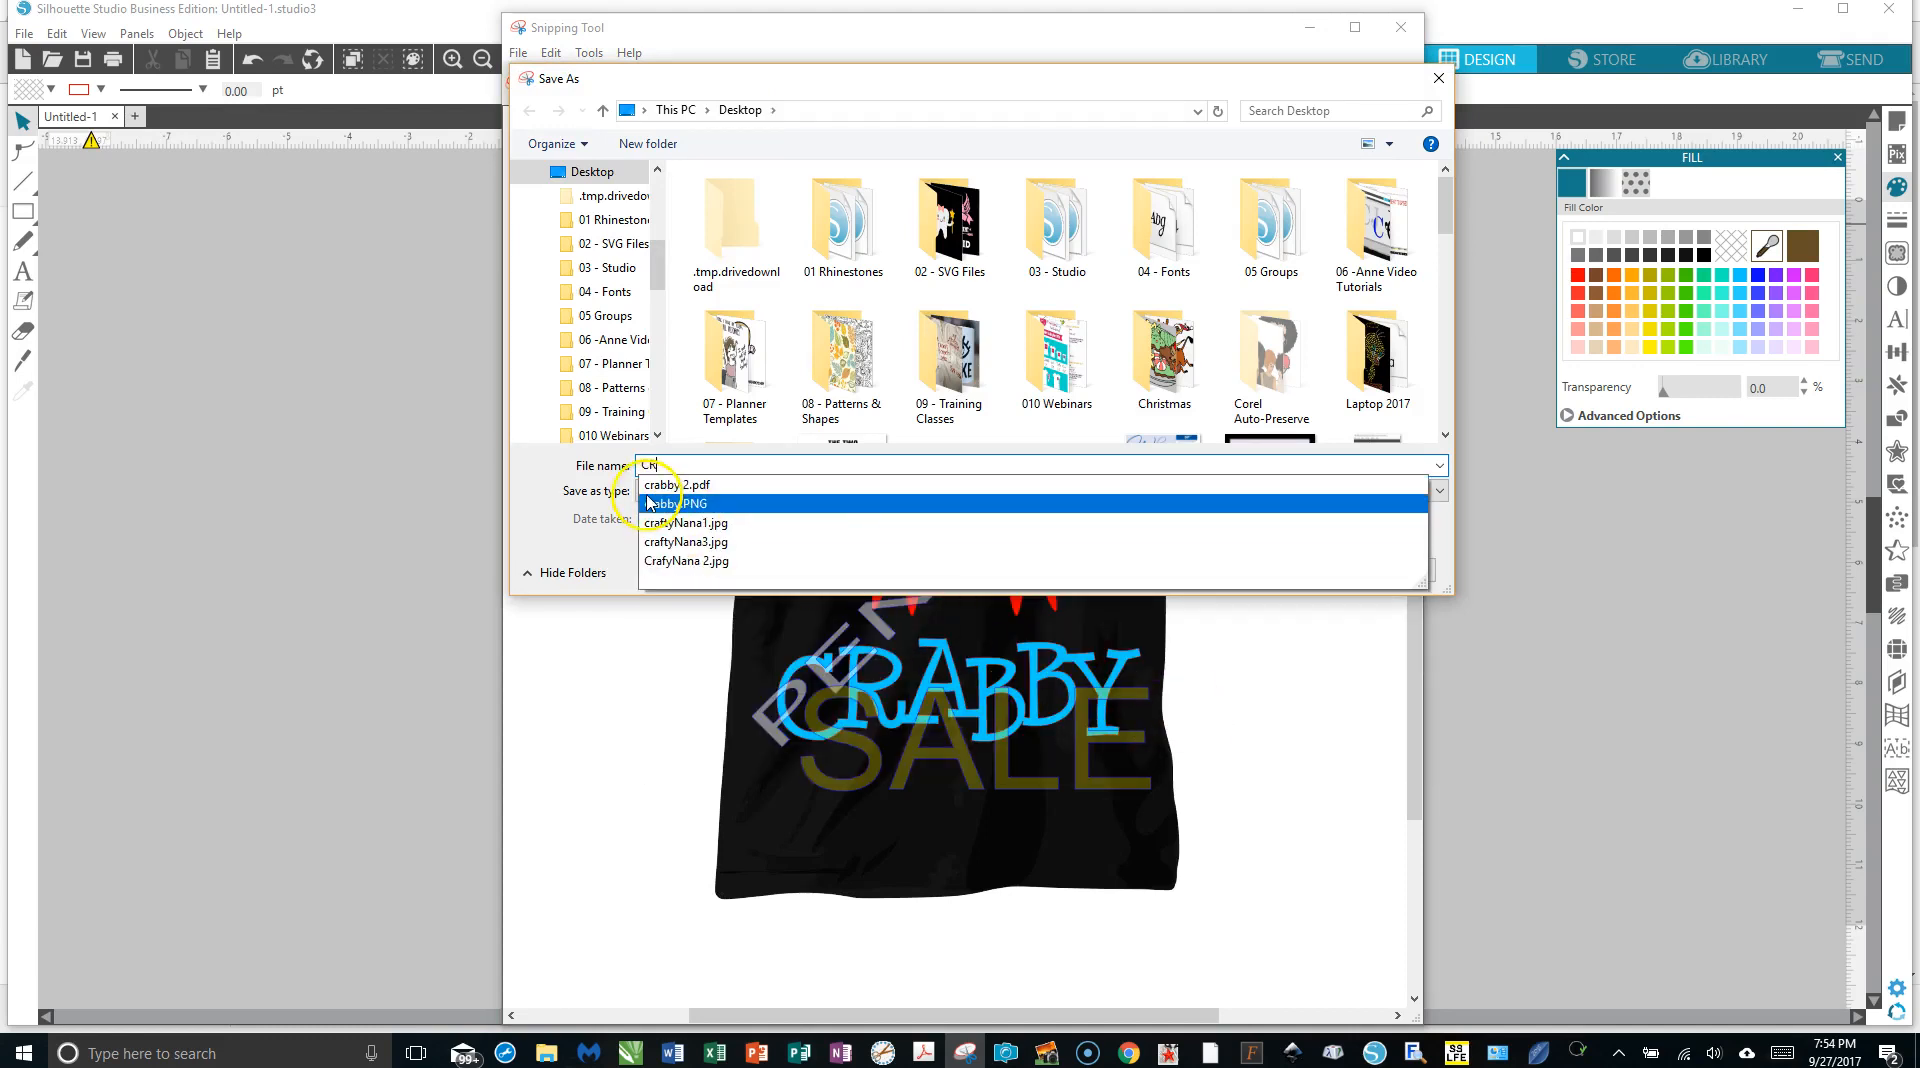
click(645, 508)
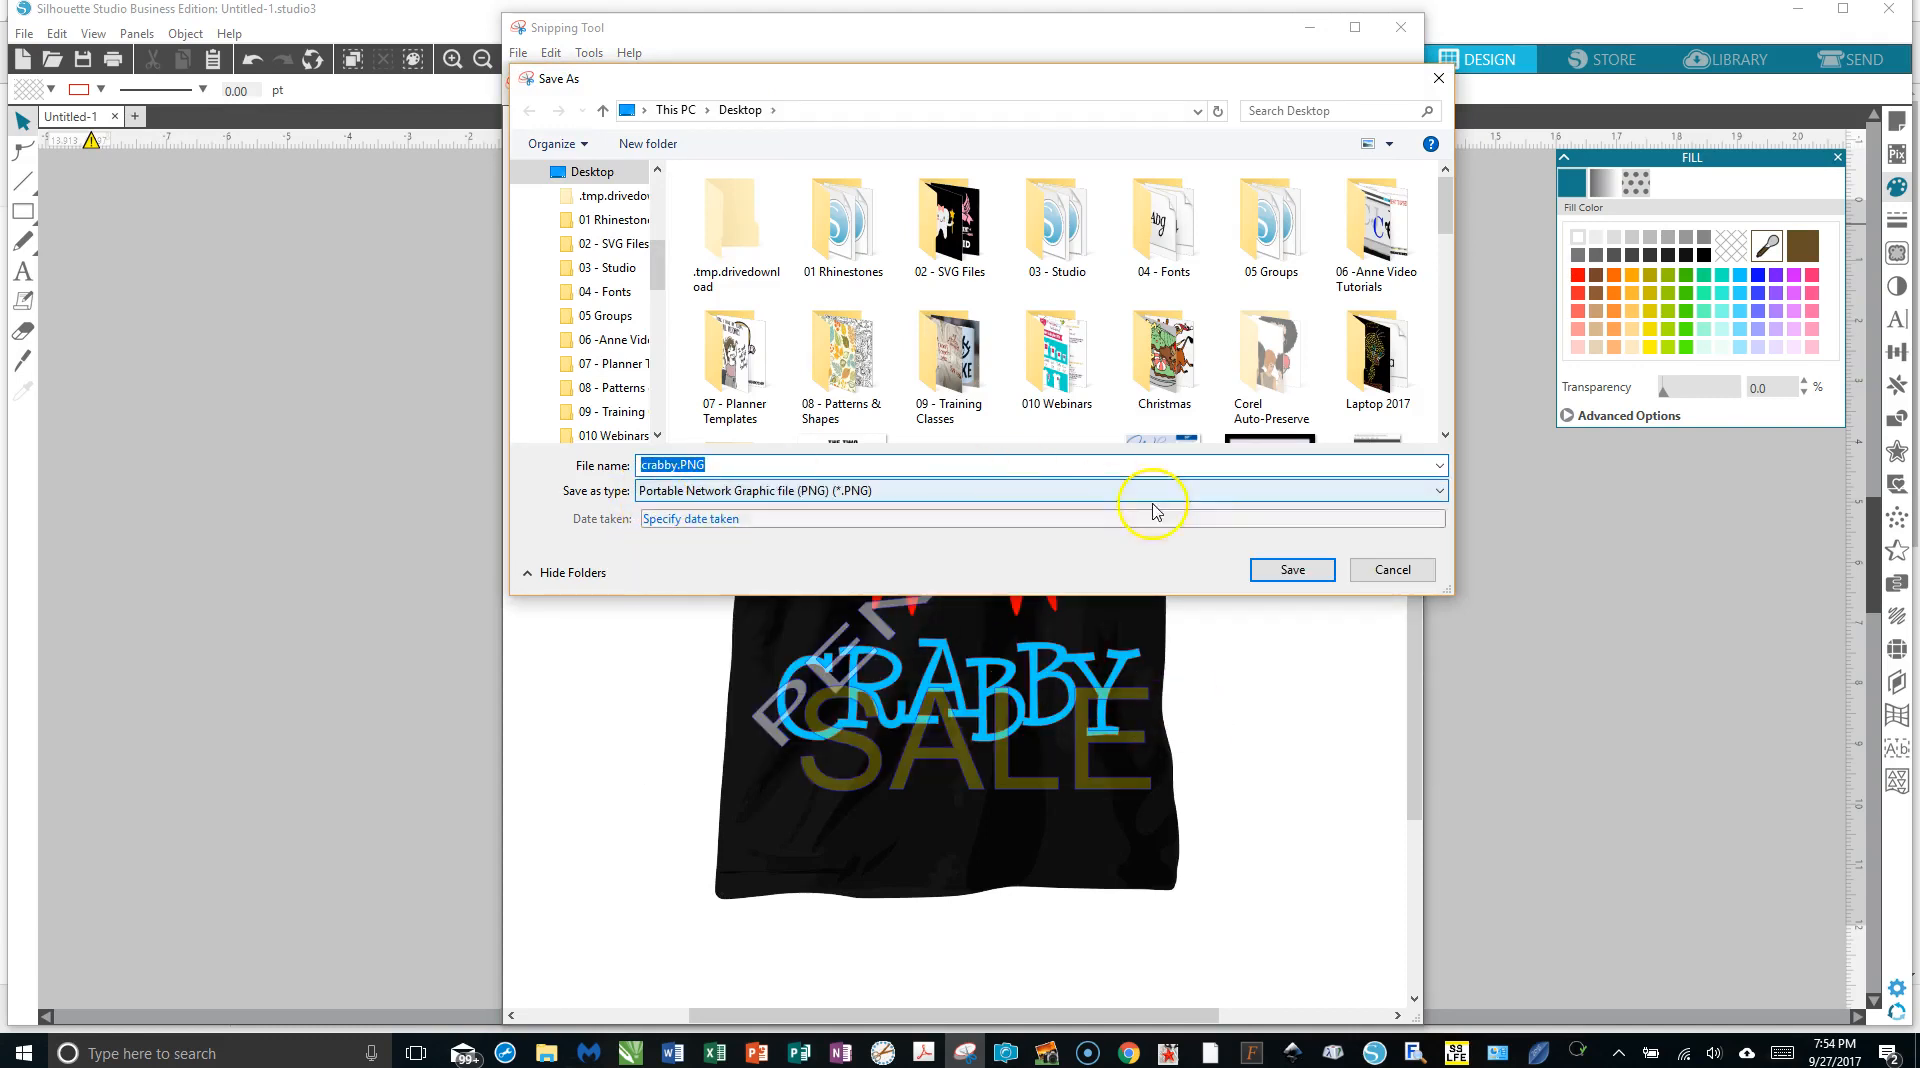
click(1298, 570)
click(1005, 526)
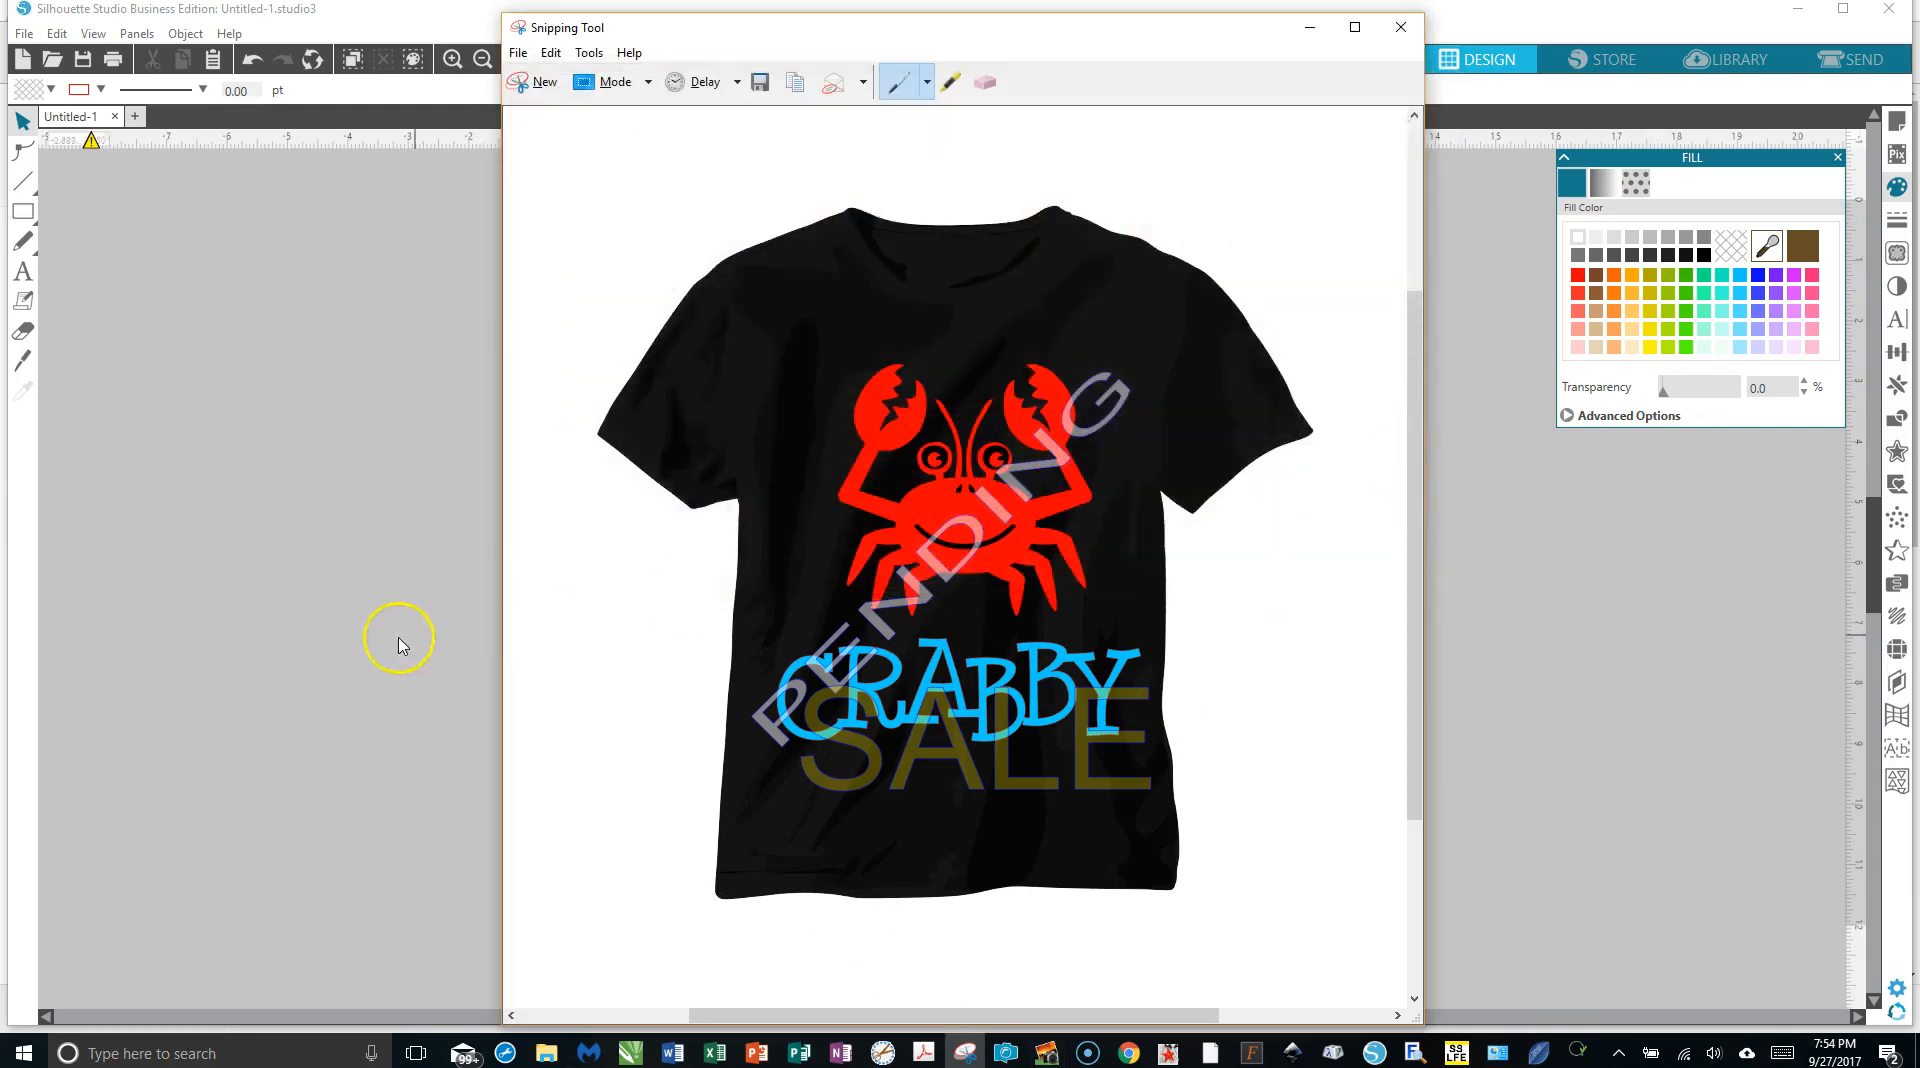
Switch to File Explorer and preview the saved crabby.PNG.
click(546, 1052)
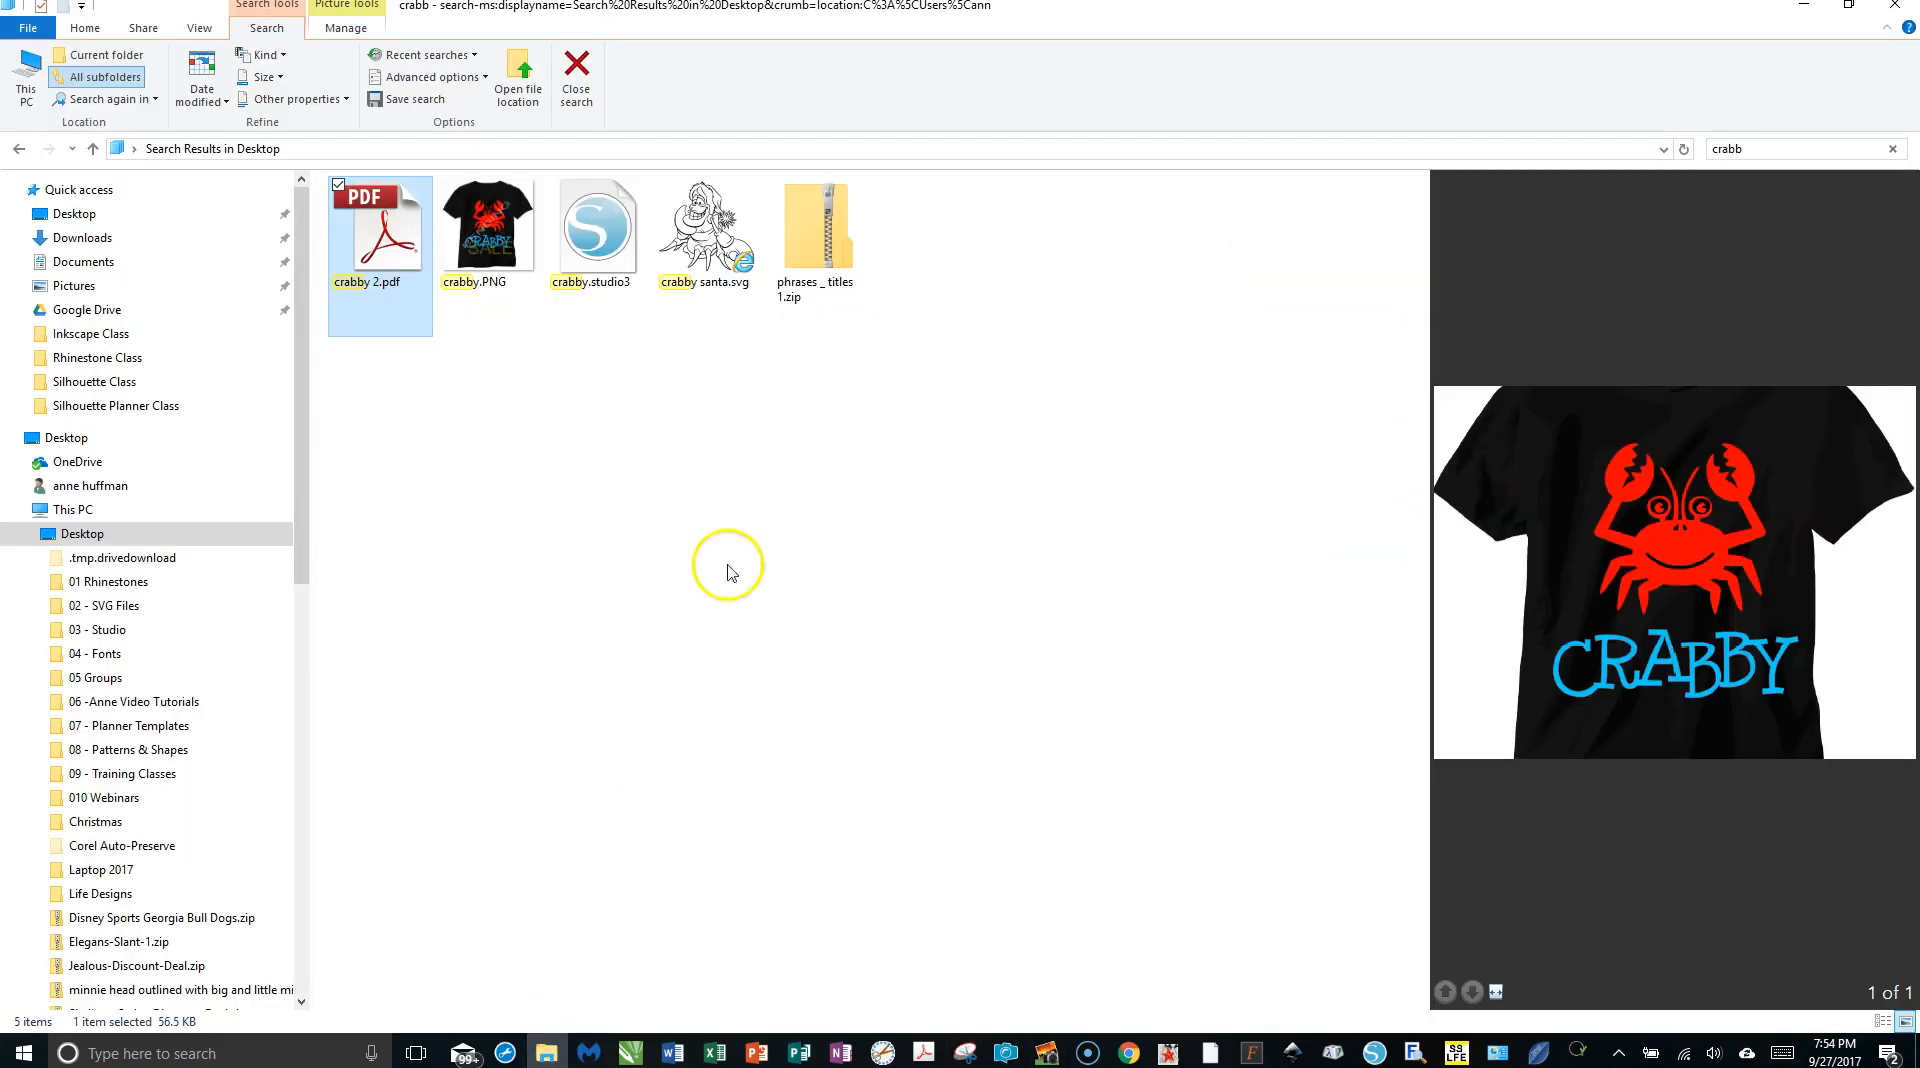
click(477, 248)
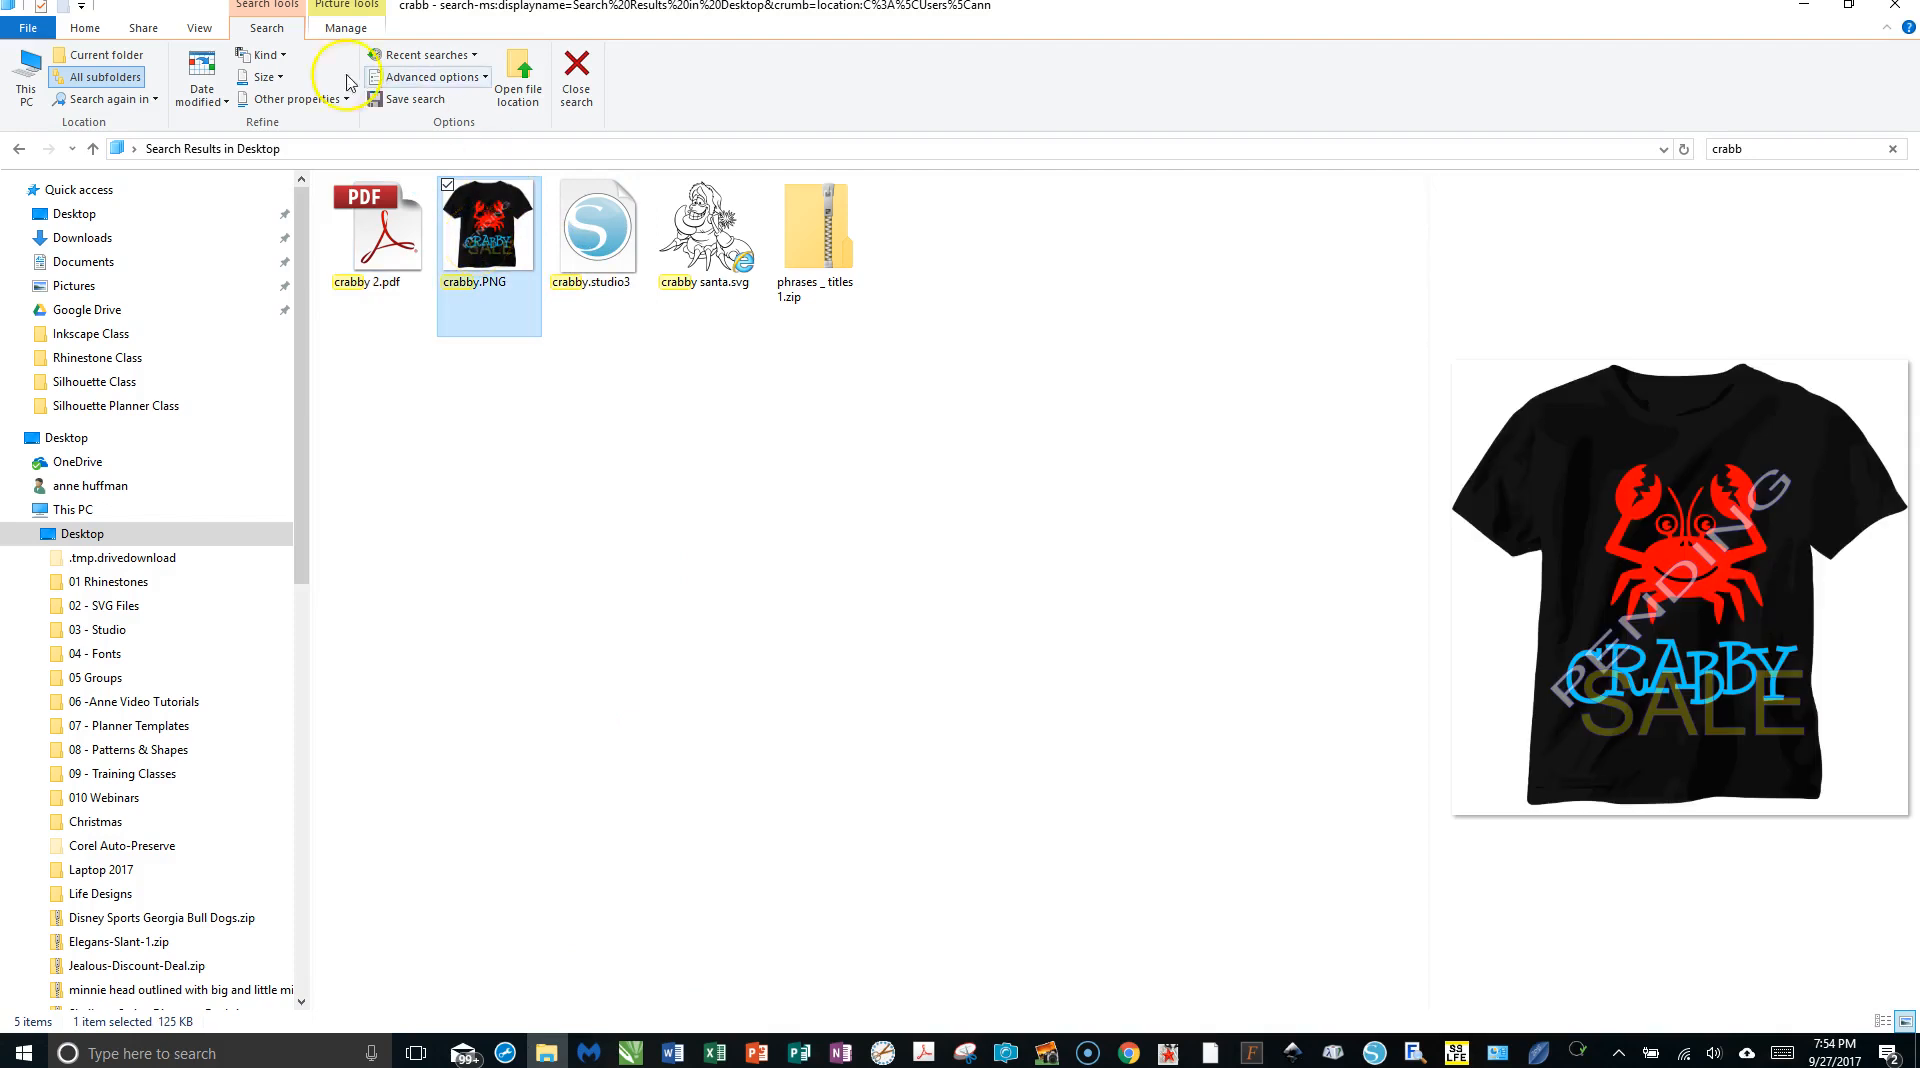
click(484, 235)
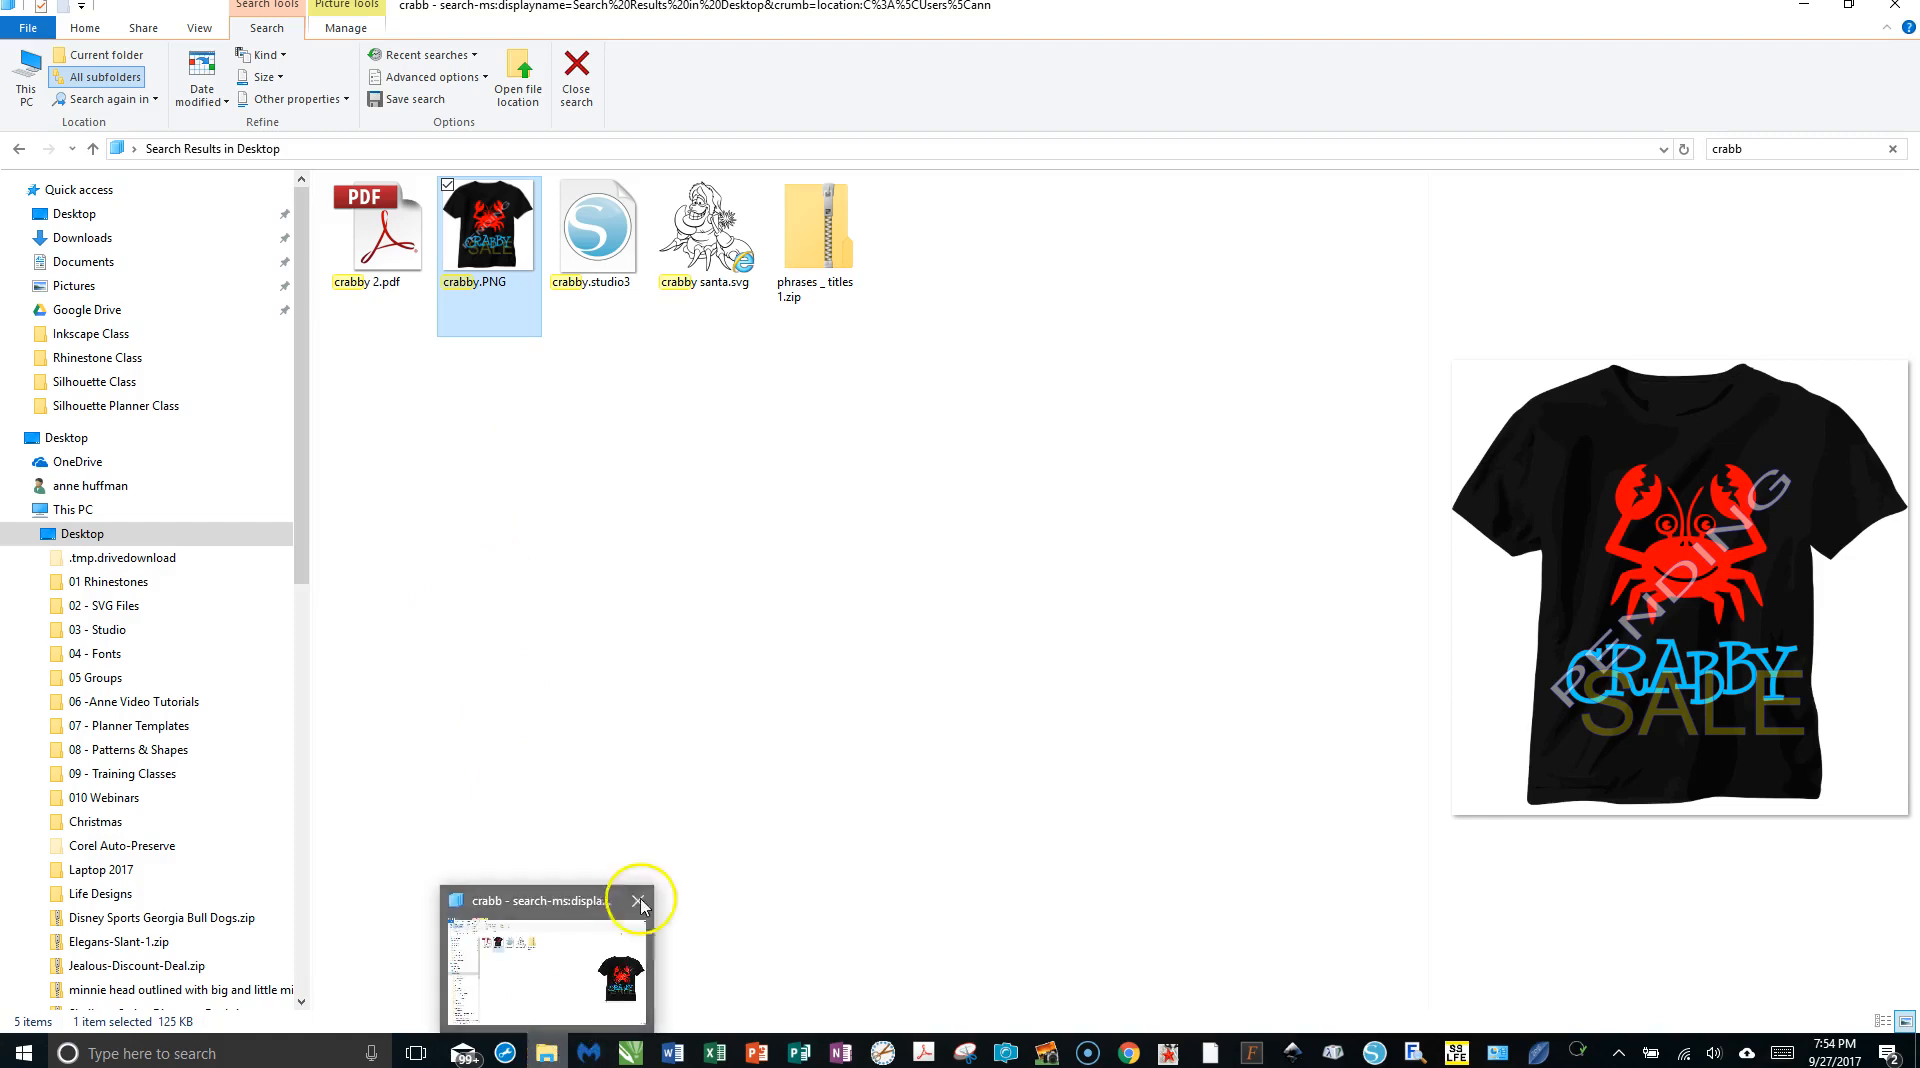
Print crabby.PNG as a full page photo with Microsoft Print to PDF, replacing crabby 2.pdf on the Desktop.
right_click(487, 232)
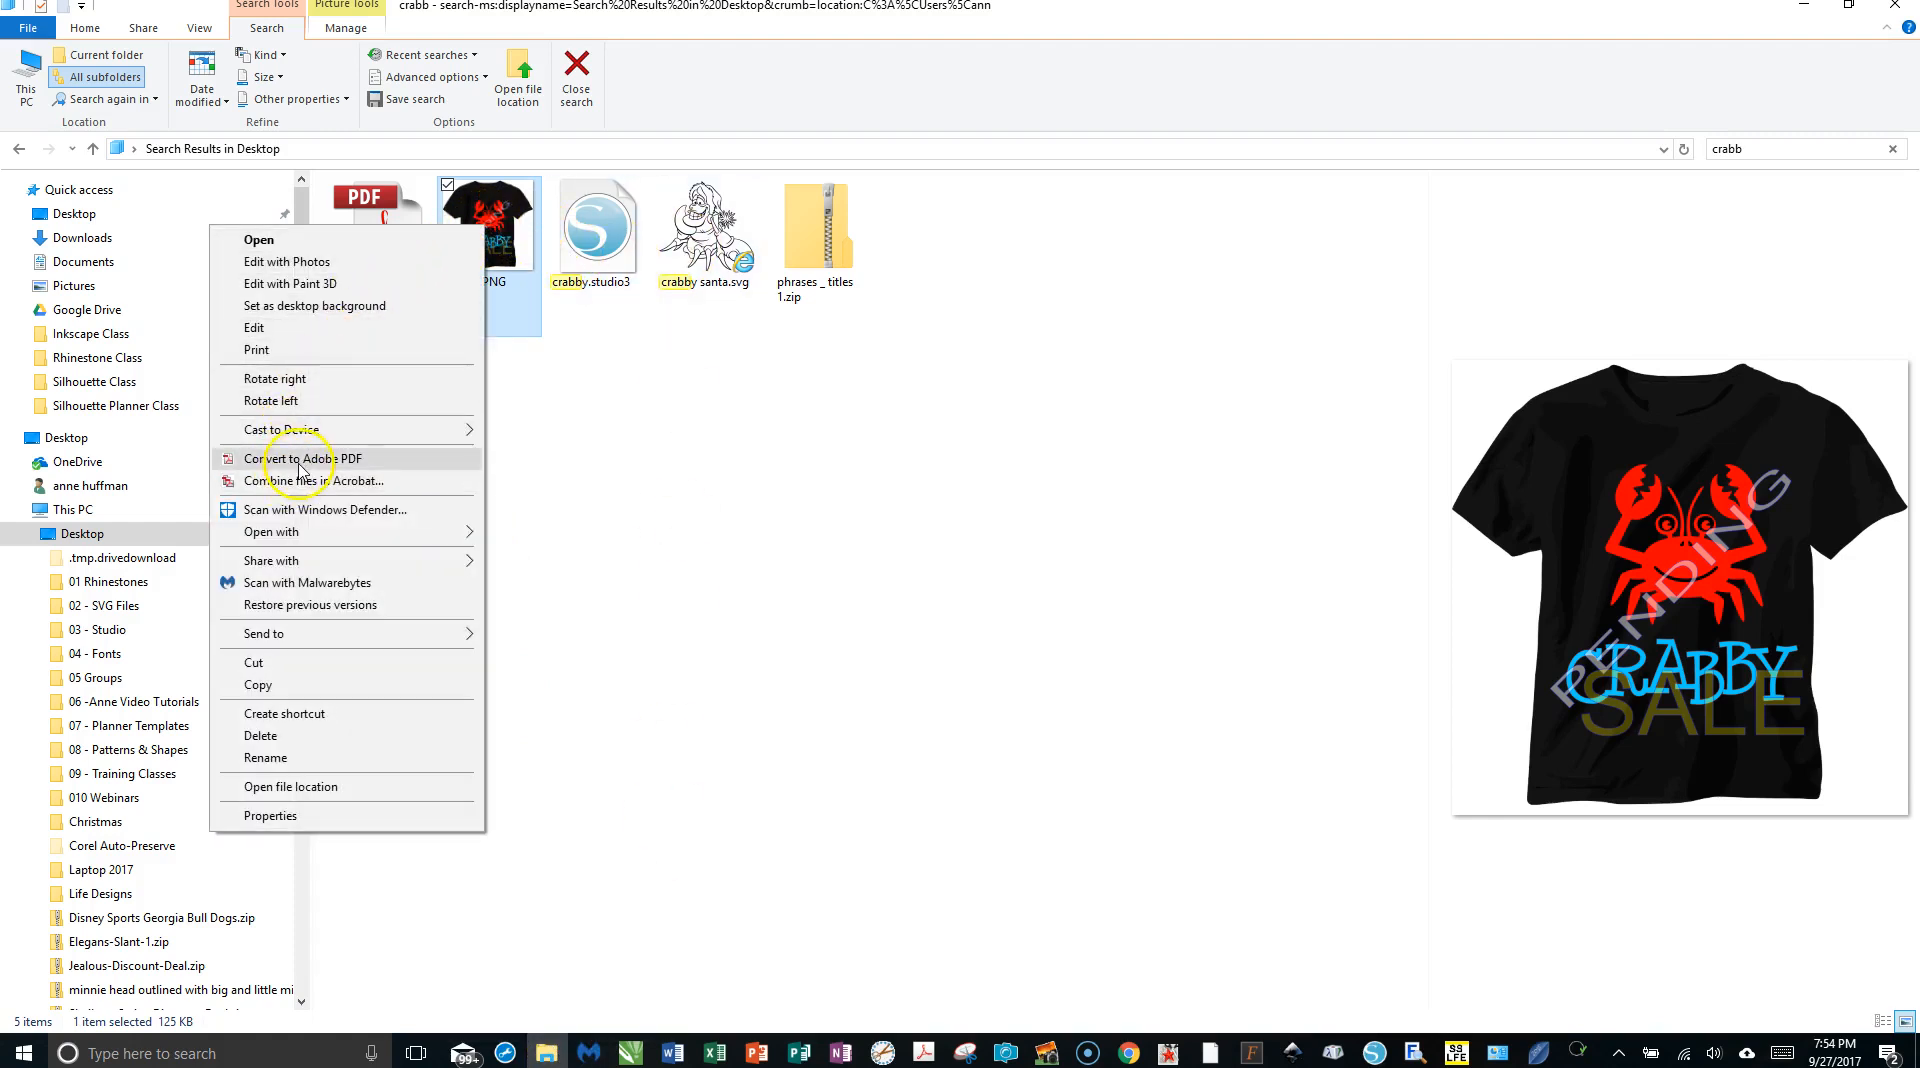
click(296, 352)
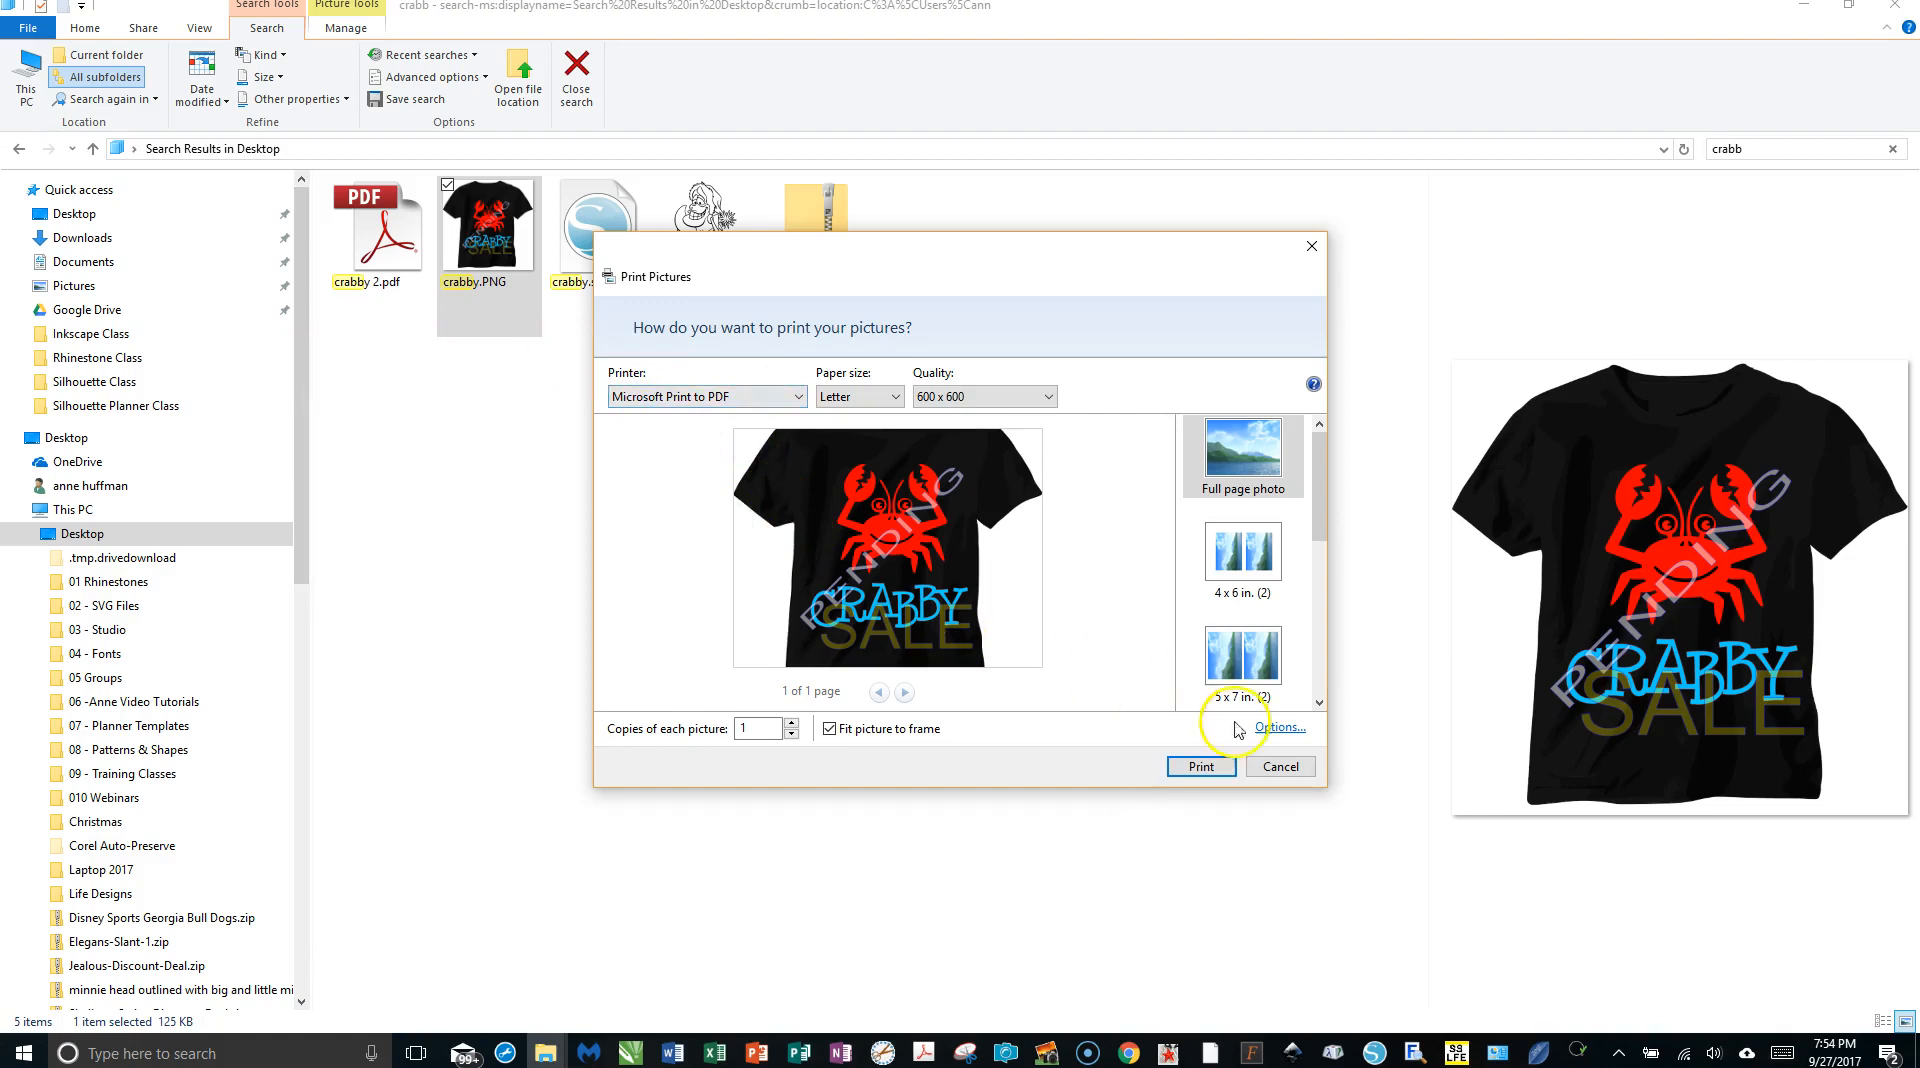
click(1204, 772)
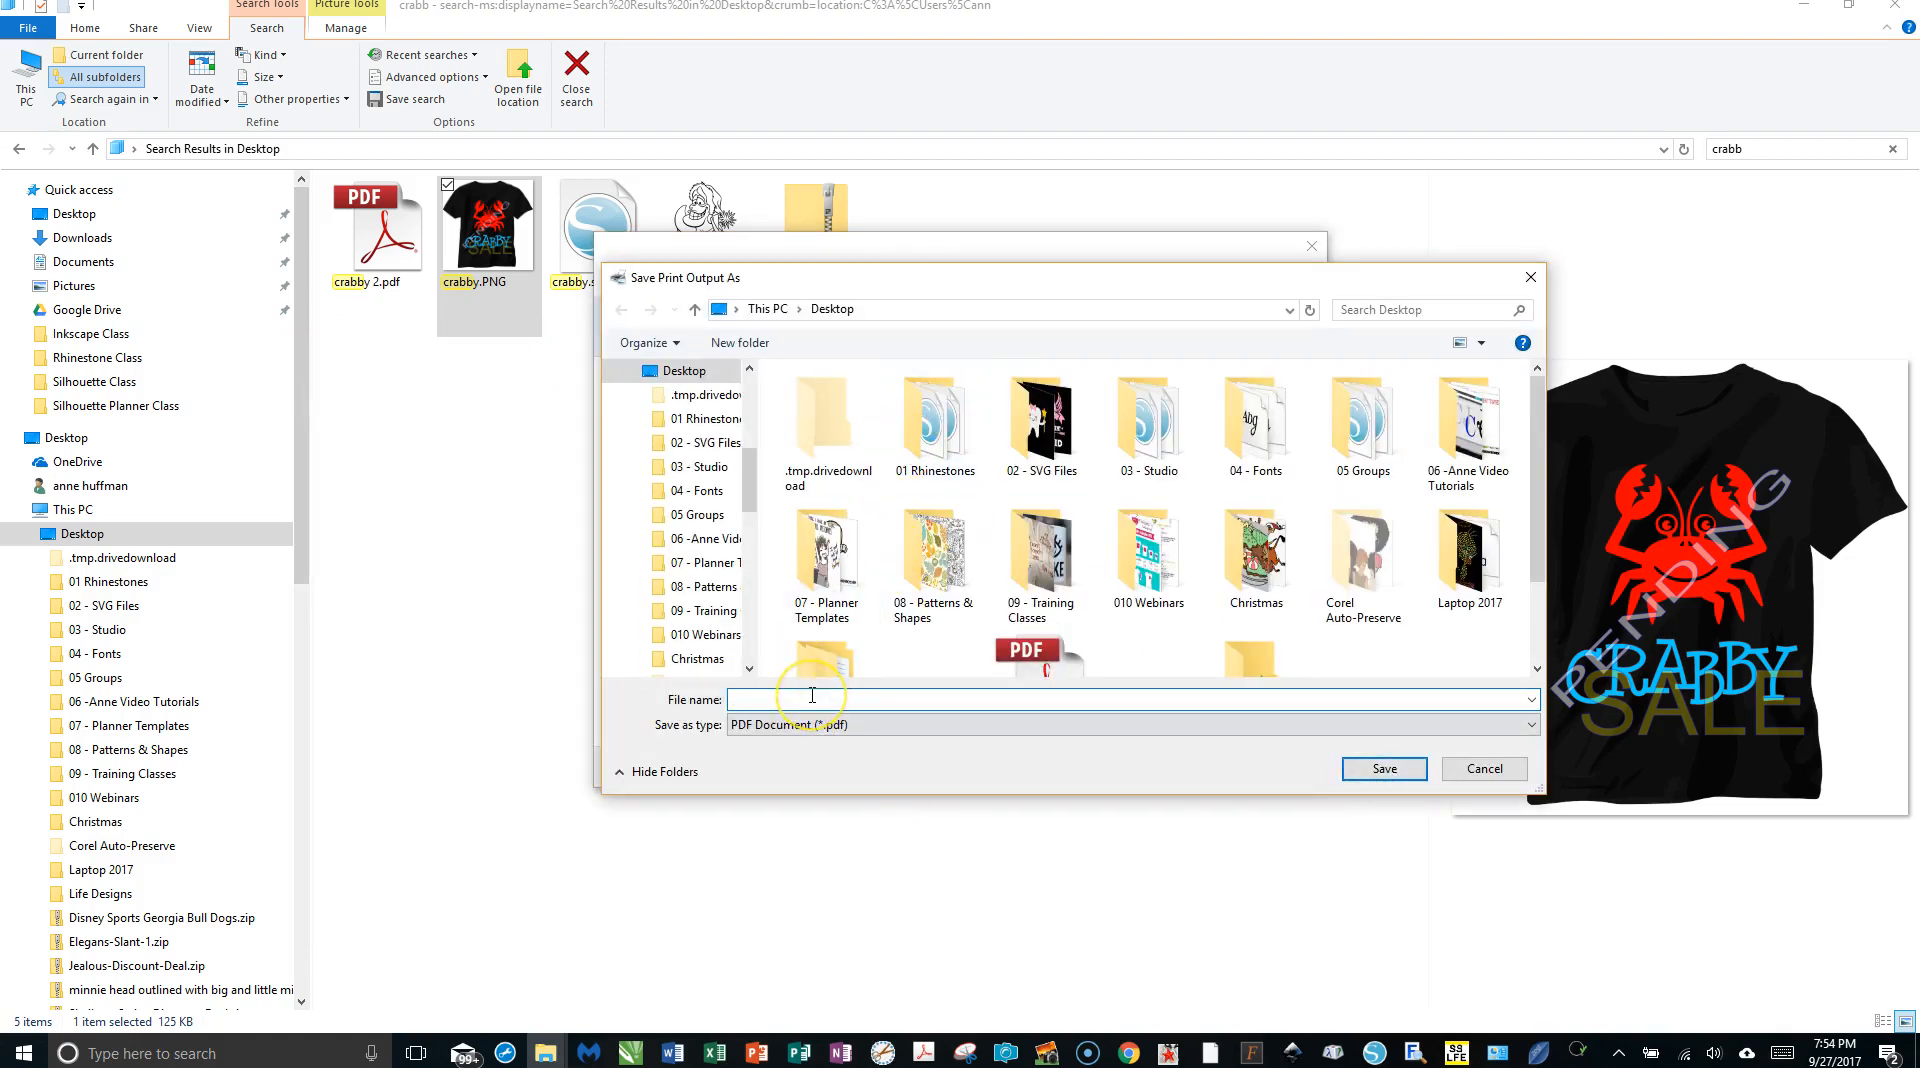
text(CR)
click(778, 722)
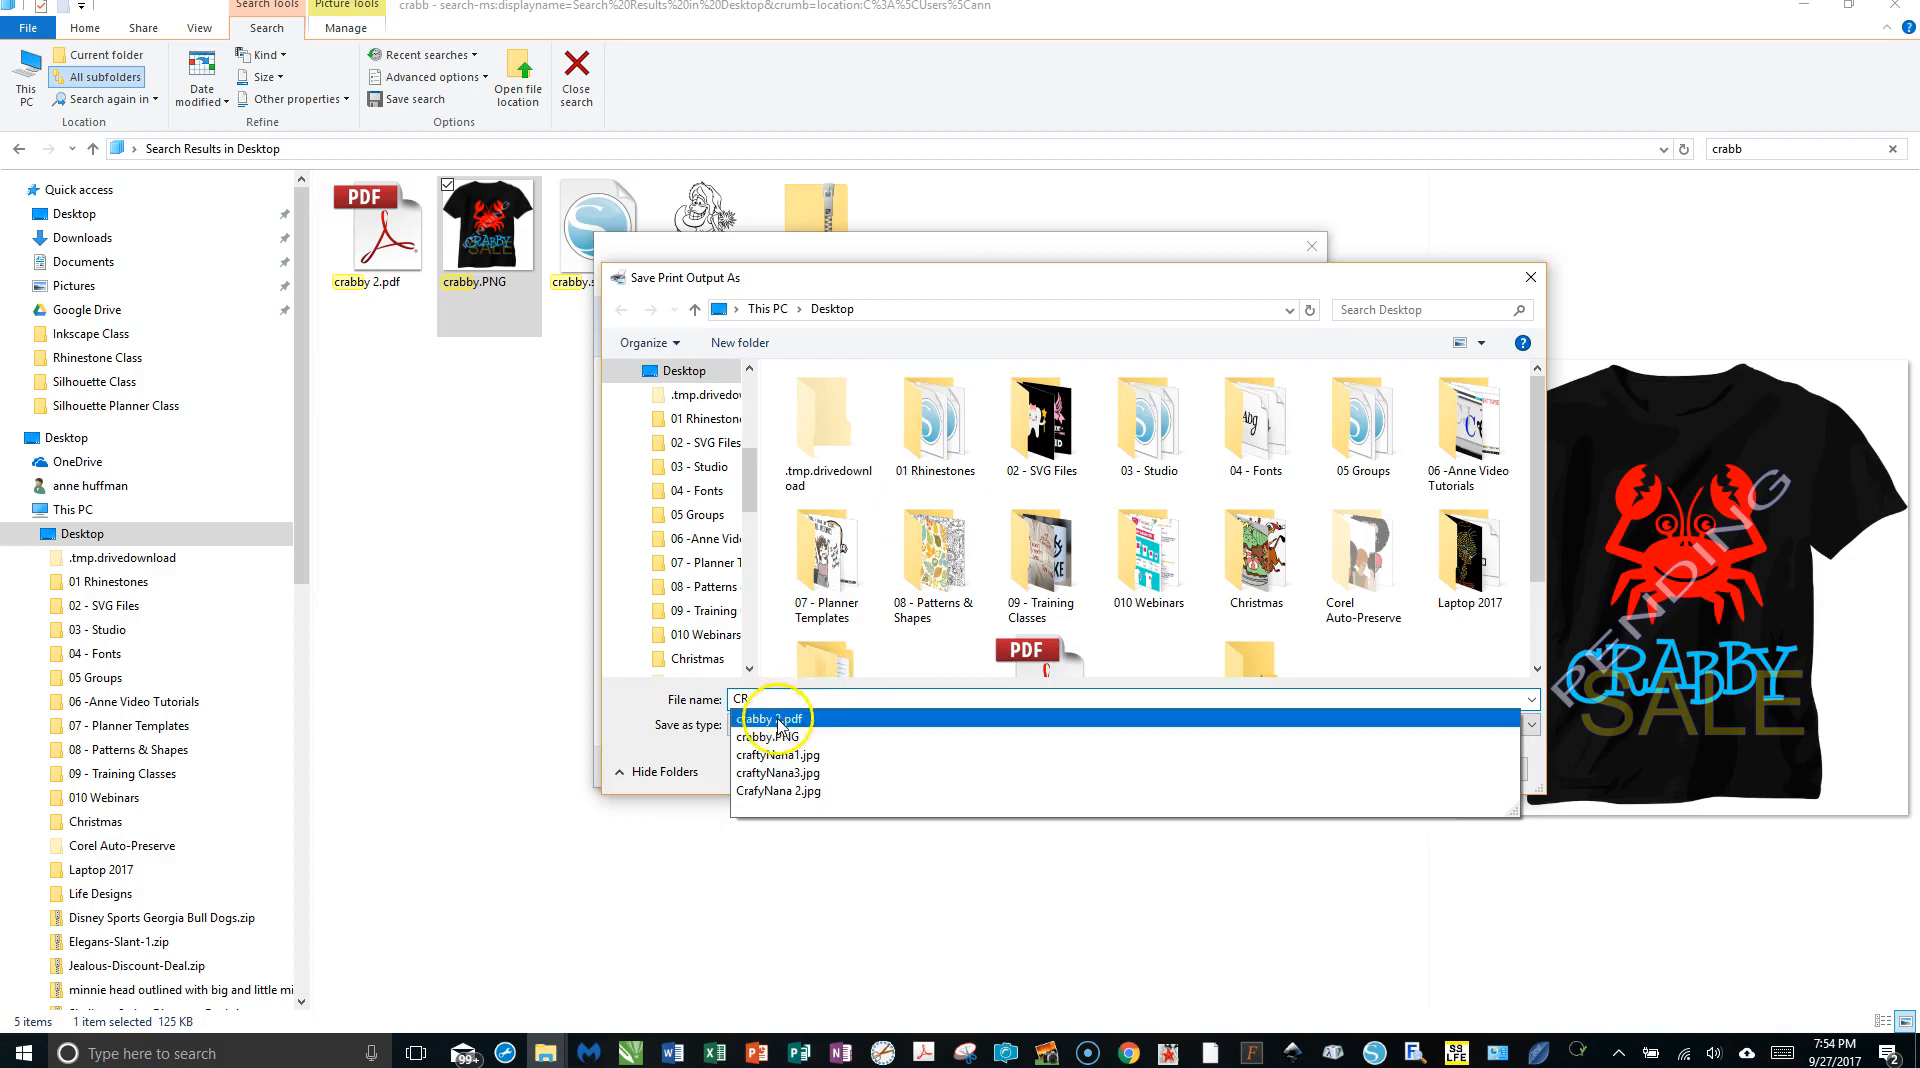
click(778, 720)
click(1378, 768)
click(1022, 528)
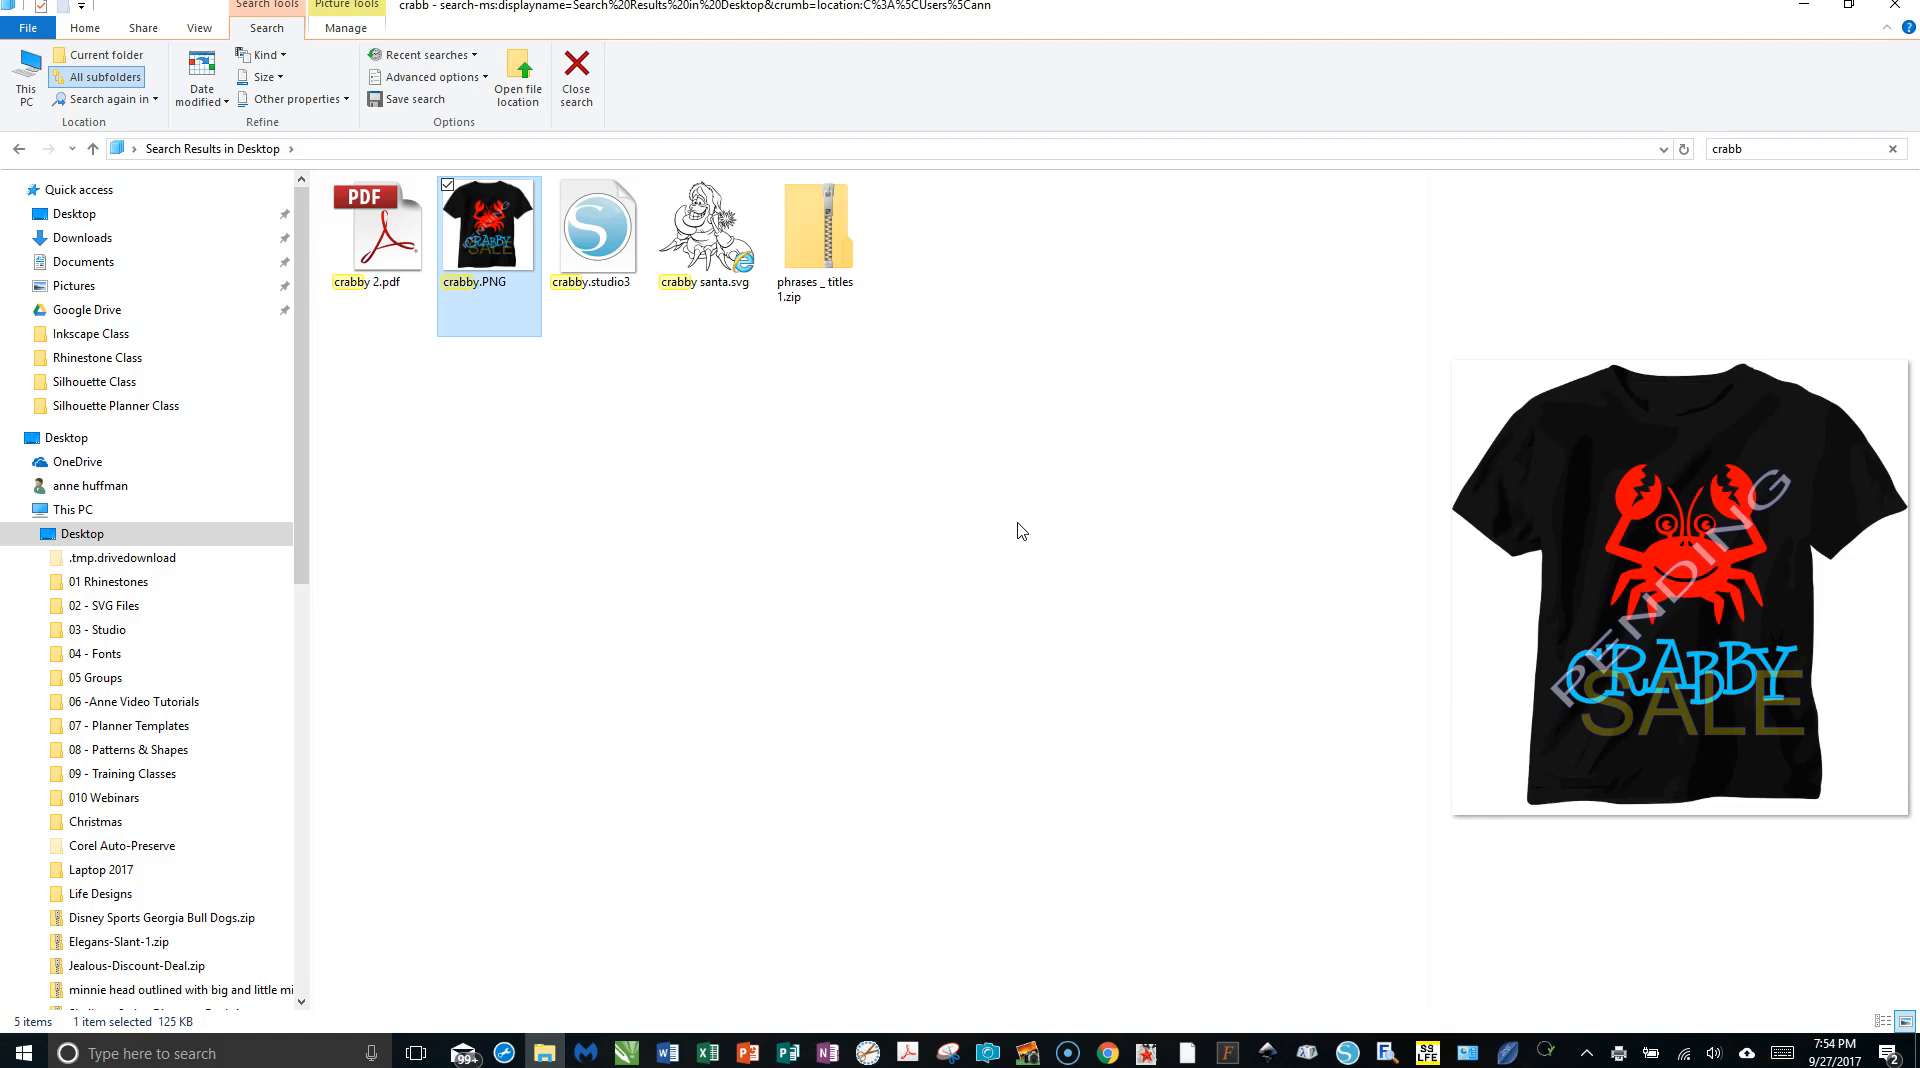
Preview crabby 2.pdf in File Explorer and return to the shirt design in Silhouette Studio.
click(371, 240)
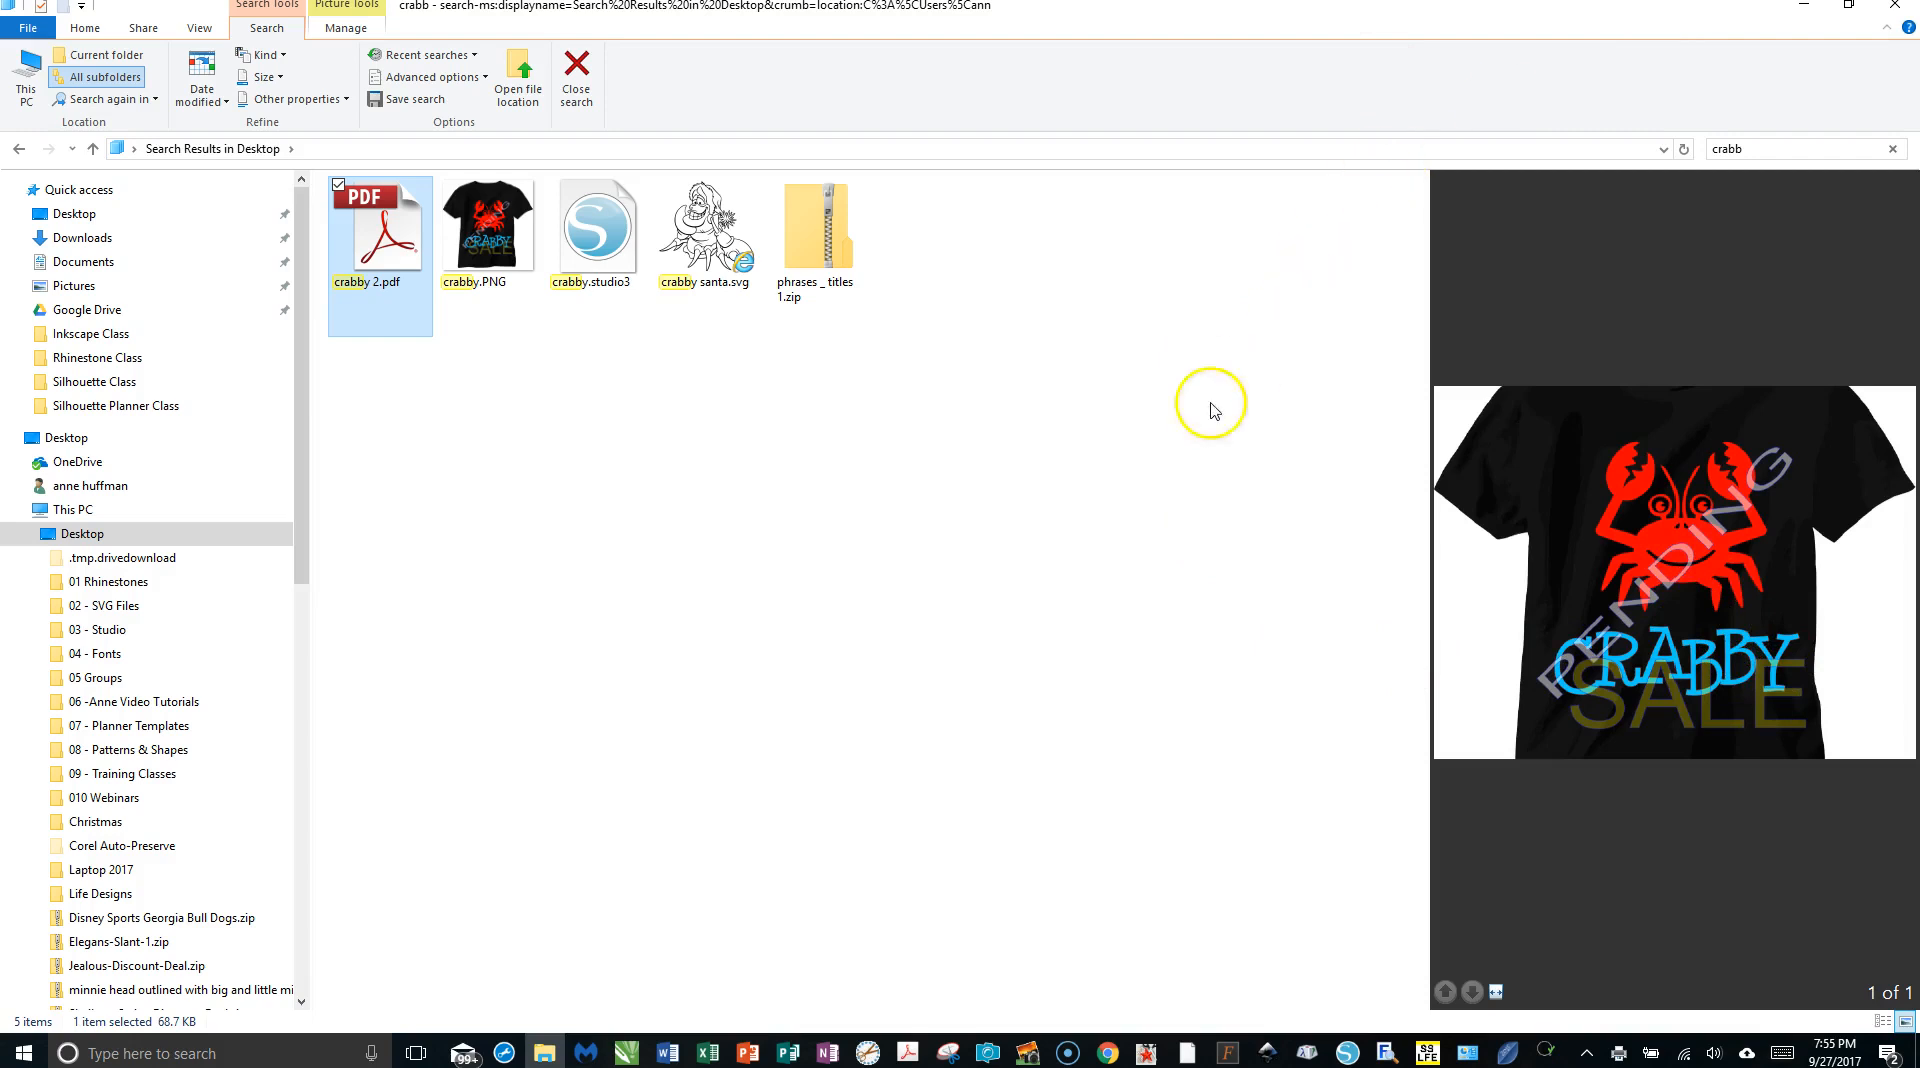
click(1347, 1054)
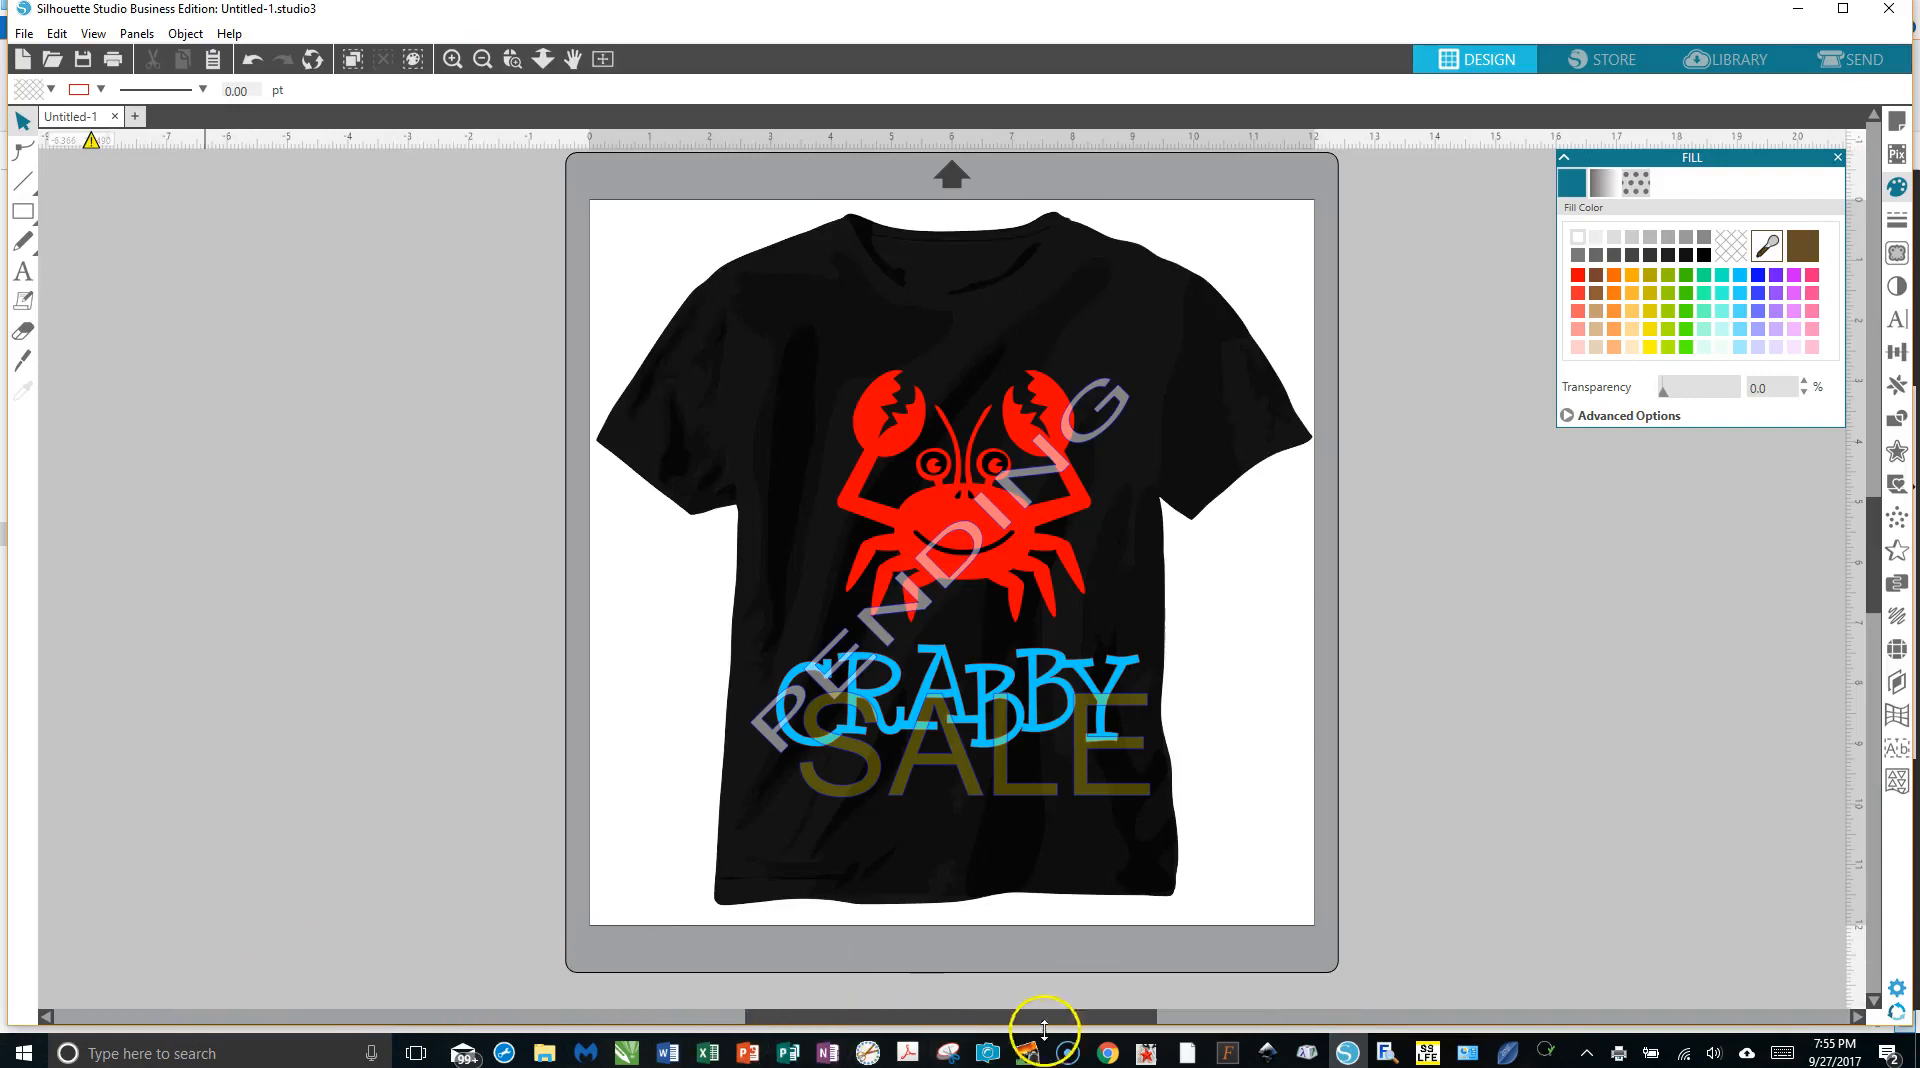
mouse_move(1067, 1059)
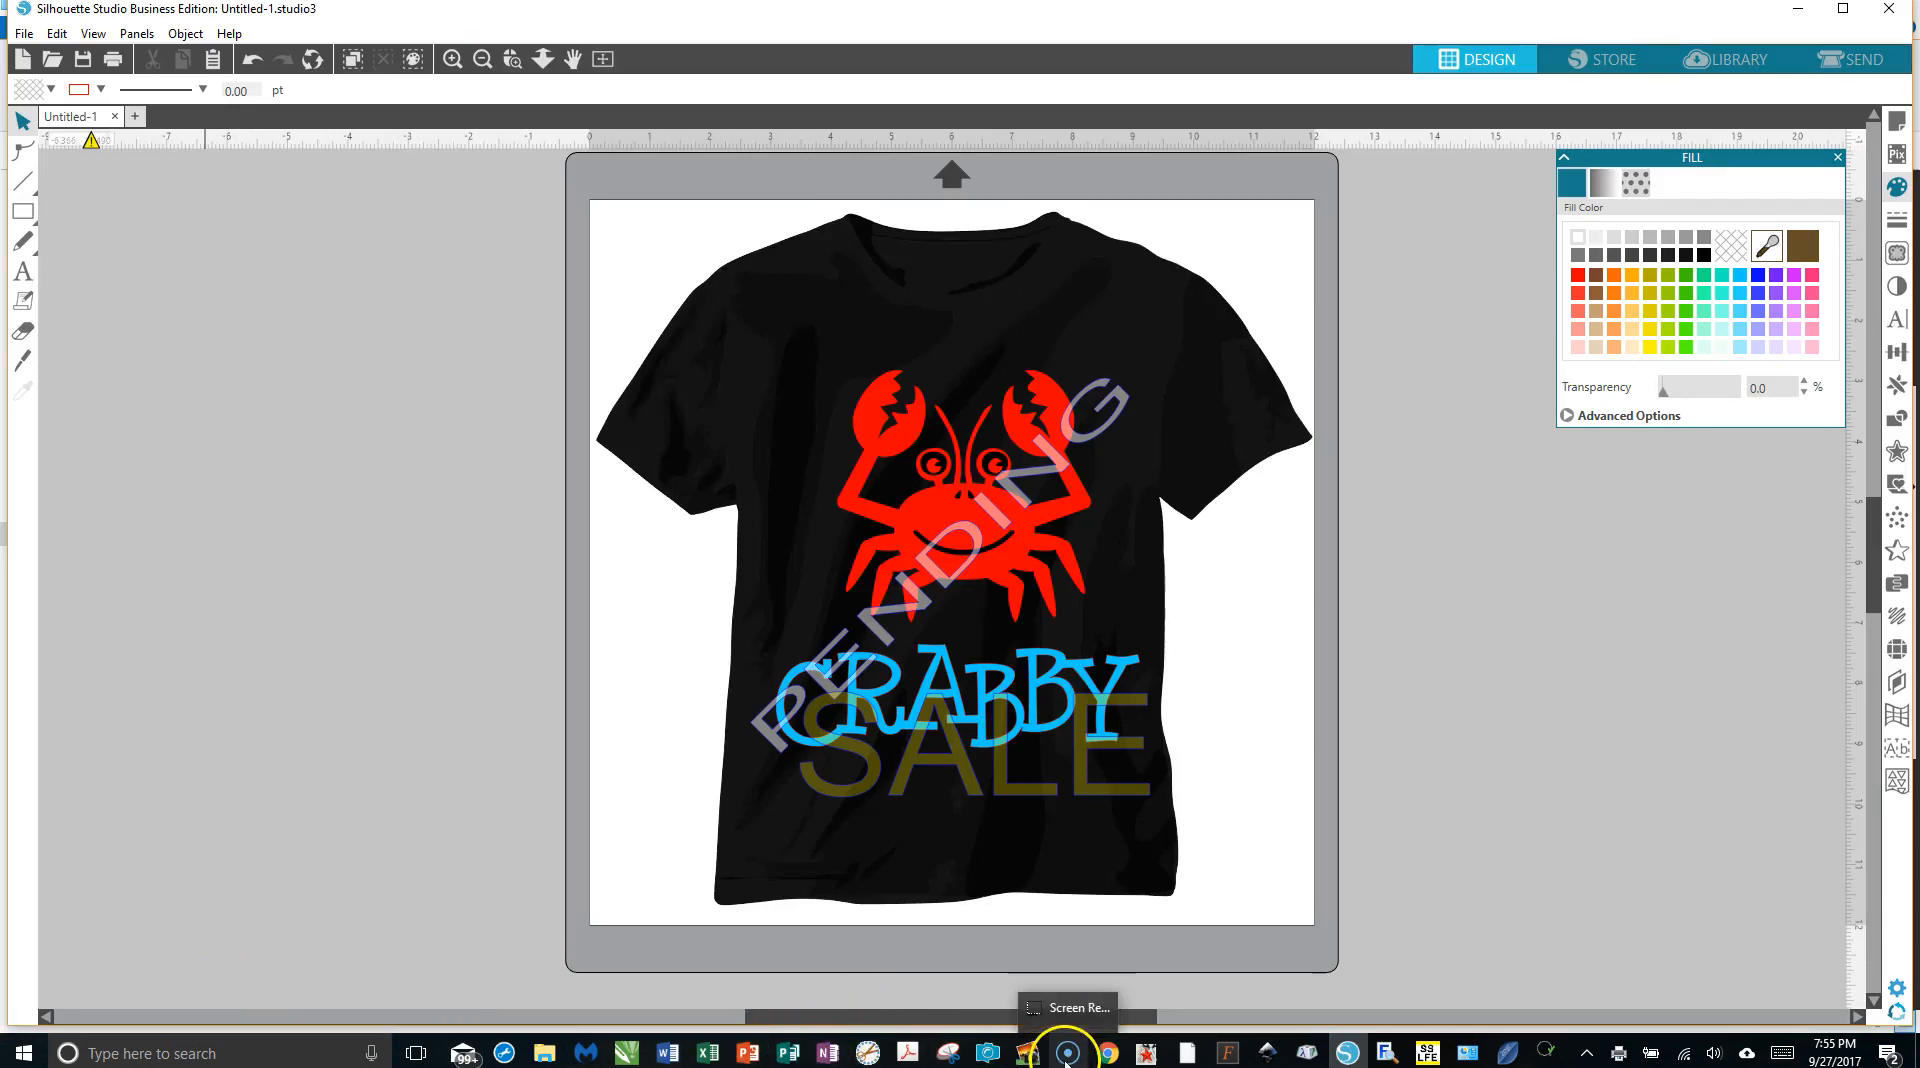